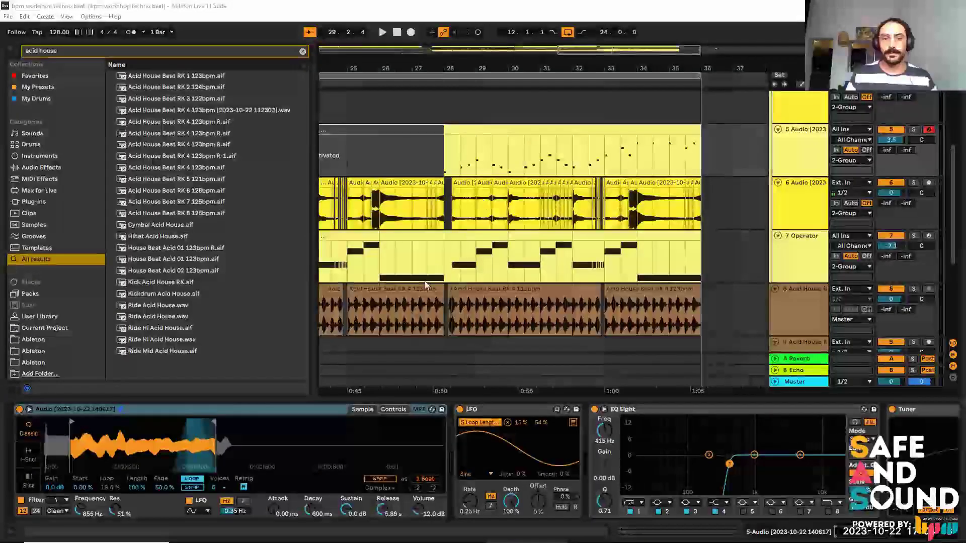
Show the whole arrangement from the first bar and place the insert marker at bar 11 on the 2 Group track.
{"action": "key", "text": "w"}
{"action": "scroll", "coordinate": [394, 171], "scroll_direction": "up", "scroll_amount": 3}
{"action": "scroll", "coordinate": [401, 212], "scroll_direction": "up", "scroll_amount": 2}
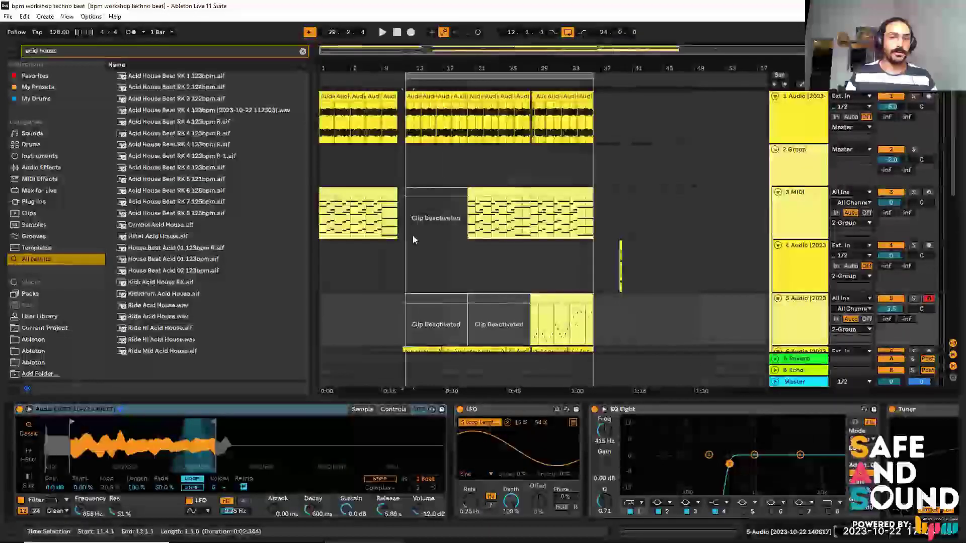
{"action": "left_click", "coordinate": [407, 184]}
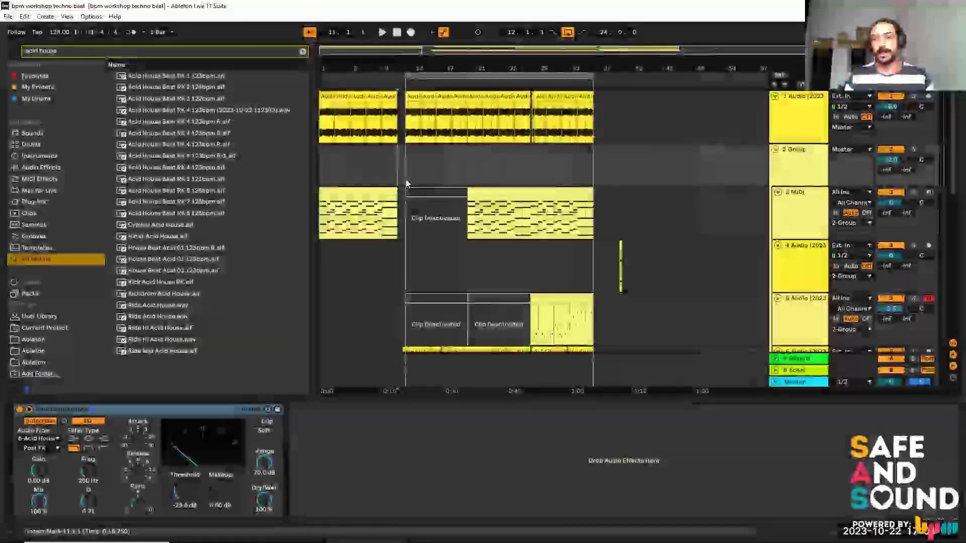
{"action": "left_click", "coordinate": [405, 179]}
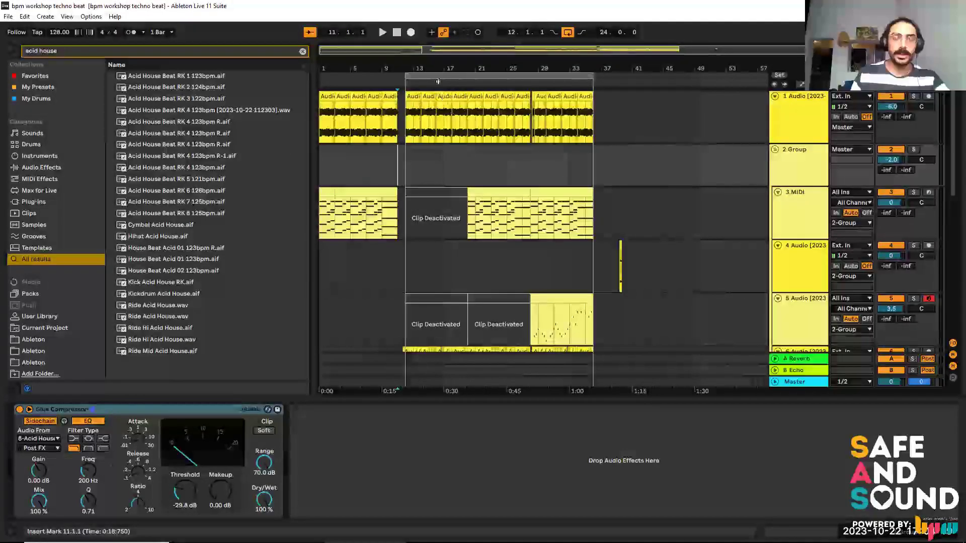
{"action": "left_click_drag", "start_coordinate": [430, 68], "coordinate": [433, 100]}
{"action": "left_click_drag", "start_coordinate": [608, 75], "coordinate": [618, 73]}
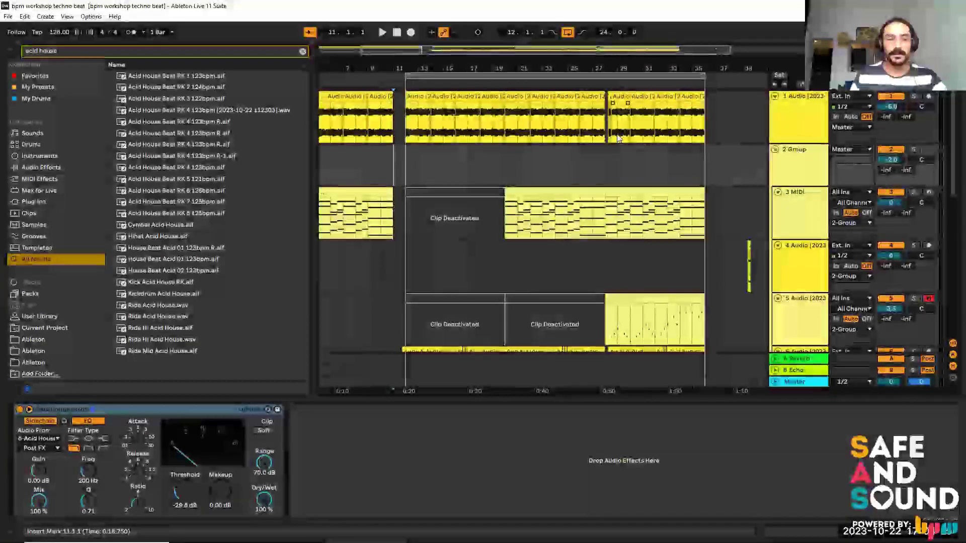
{"action": "left_click_drag", "start_coordinate": [442, 58], "coordinate": [403, 60]}
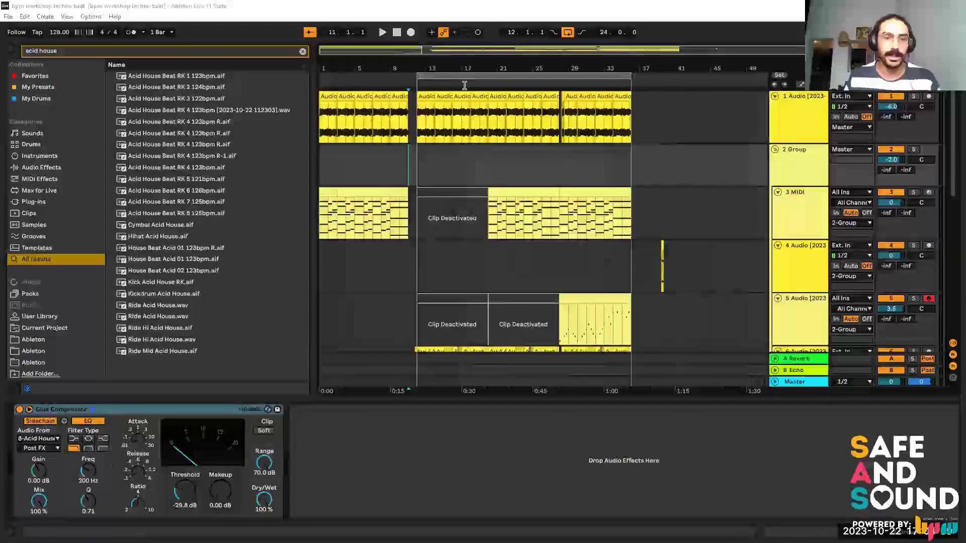
Add an on-screen text annotation over the 2 Group track reading "סינטזה מחוץ לסינטיסייזר".
{"action": "left_click", "coordinate": [332, 160]}
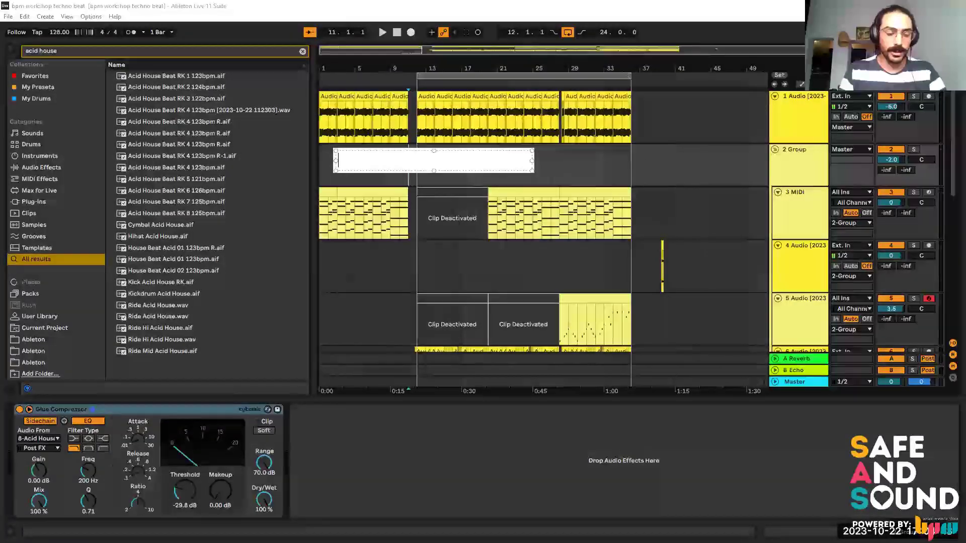
{"action": "type", "text": "סינ"}
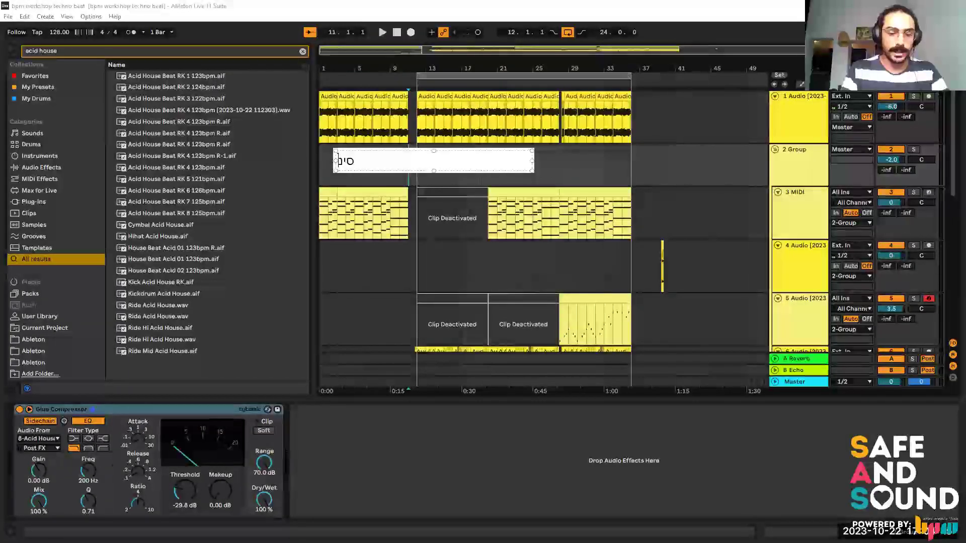
{"action": "type", "text": "טזה מחו"}
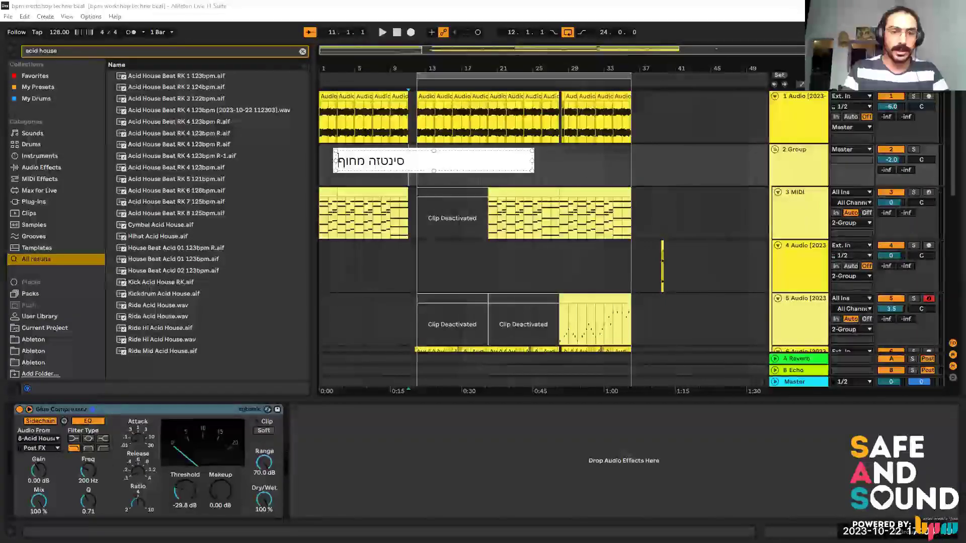
{"action": "type", "text": "ץ לסינ"}
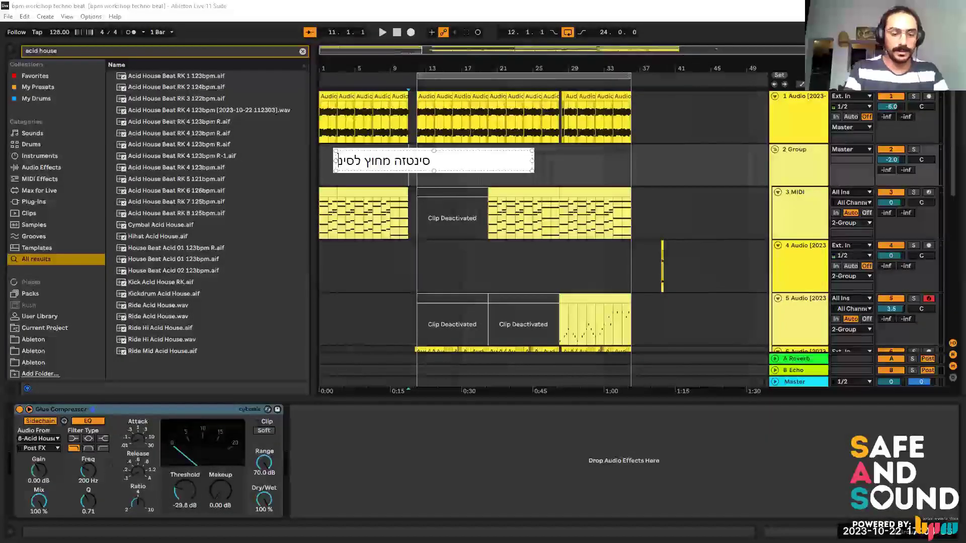
{"action": "type", "text": "טה="}
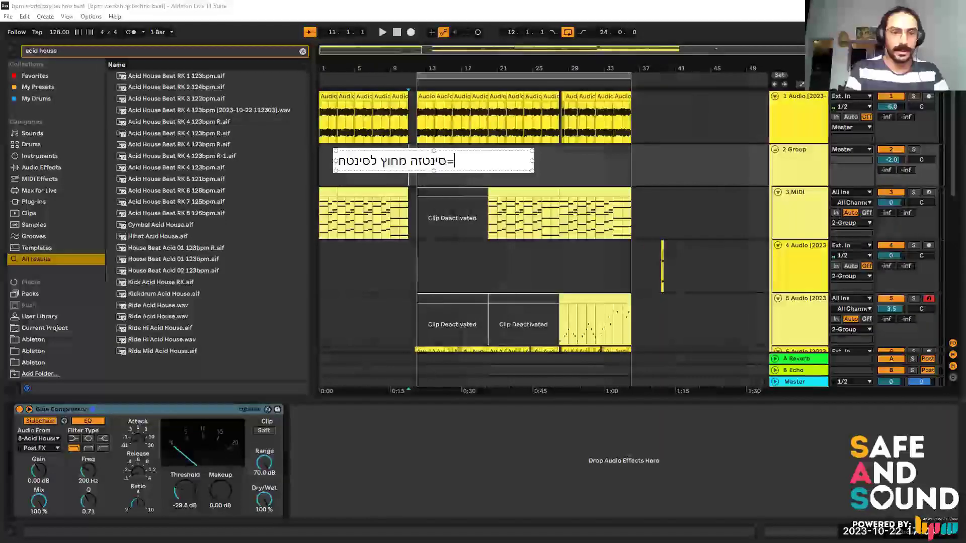
{"action": "key", "text": "BackSpace"}
{"action": "key", "text": "BackSpace"}
{"action": "type", "text": "ח"}
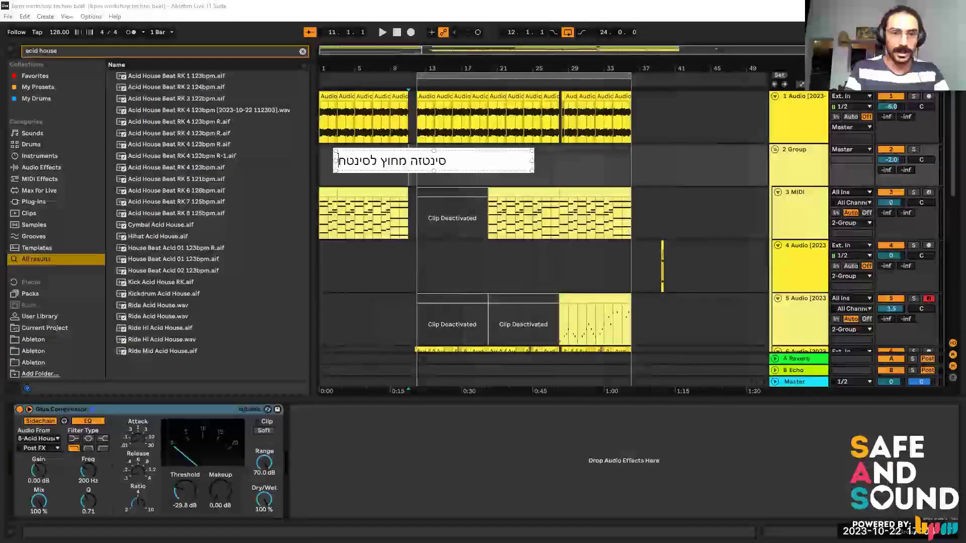
{"action": "key", "text": "BackSpace"}
{"action": "type", "text": "י"}
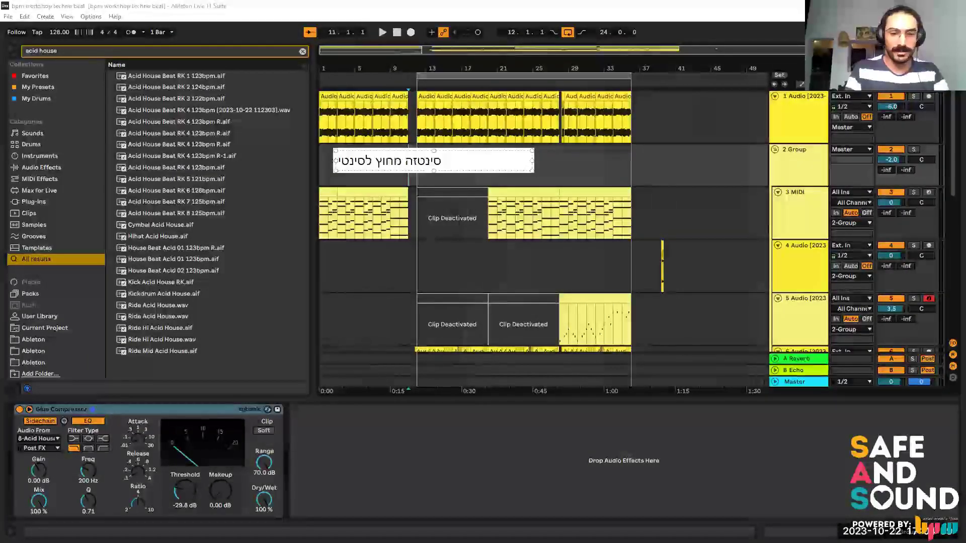
{"action": "type", "text": "סייזר"}
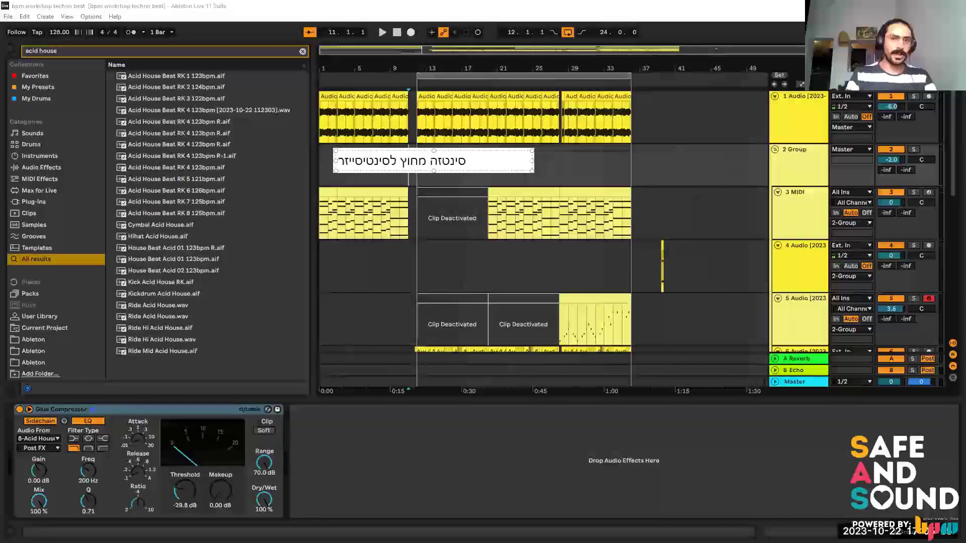
Add a second line to the text annotation reading "אסור להשתמש בסינטי".
{"action": "key", "text": "Return"}
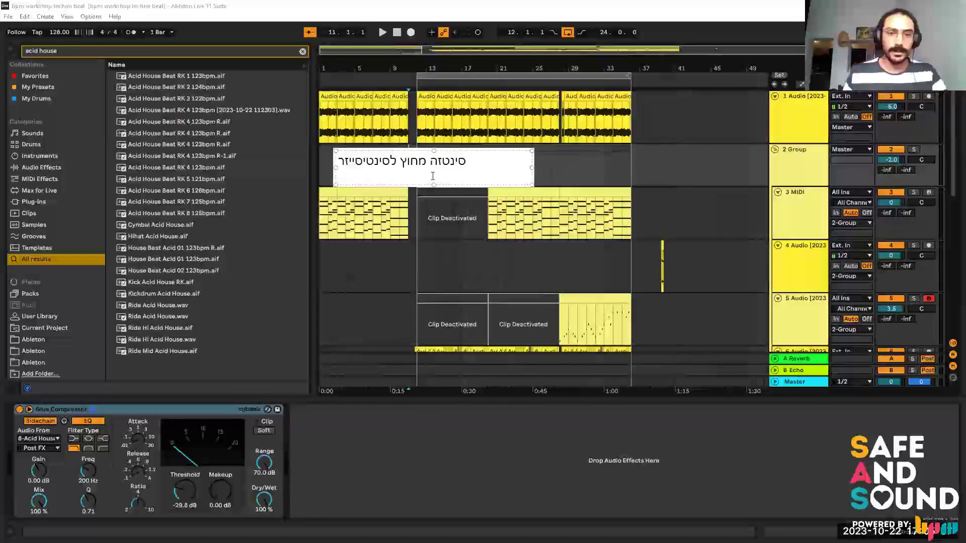
{"action": "key", "text": "Return"}
{"action": "type", "text": "אסו"}
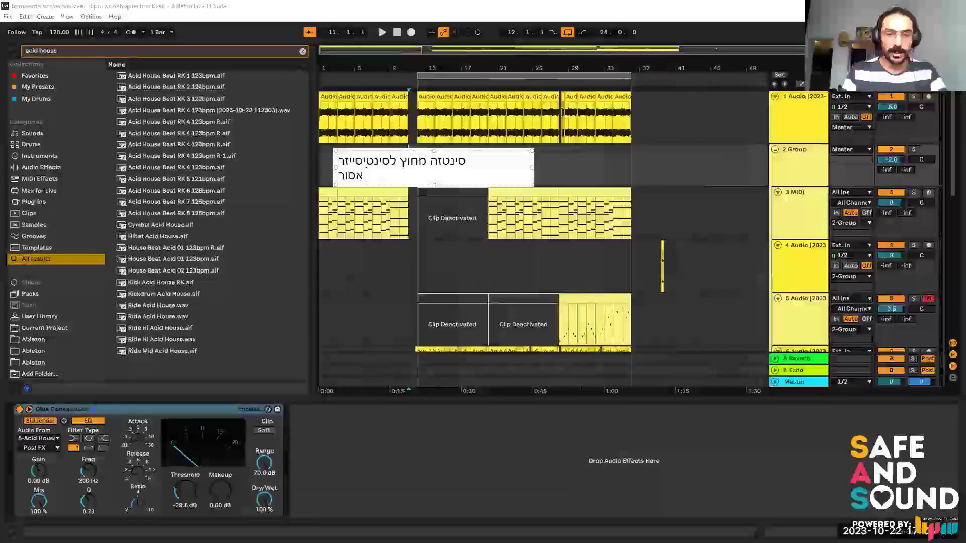
{"action": "type", "text": "ר "}
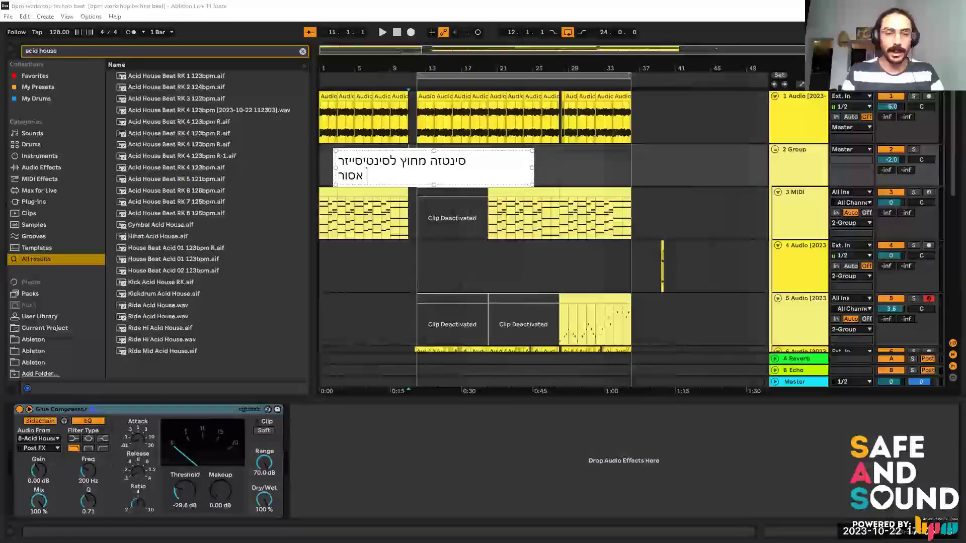
{"action": "type", "text": "להשתמש בסינט"}
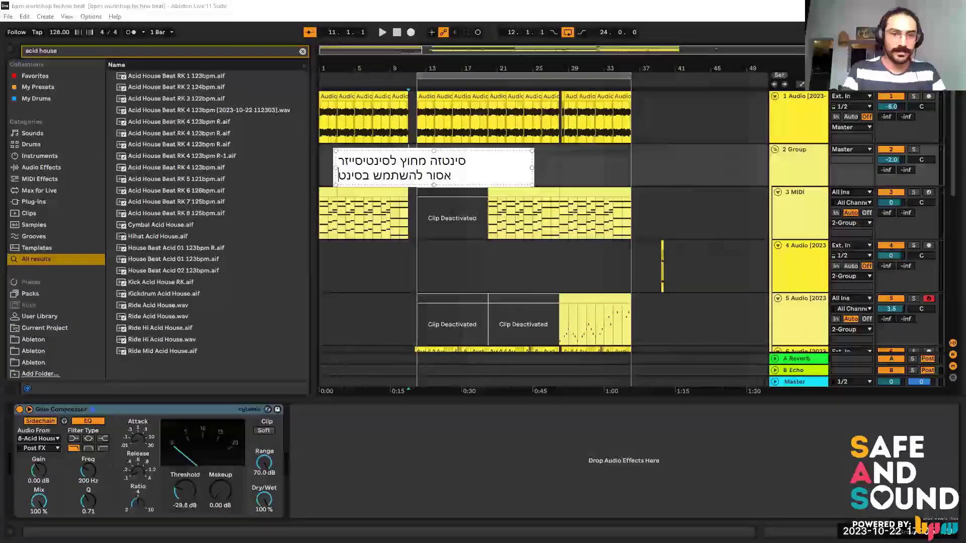
{"action": "type", "text": "י"}
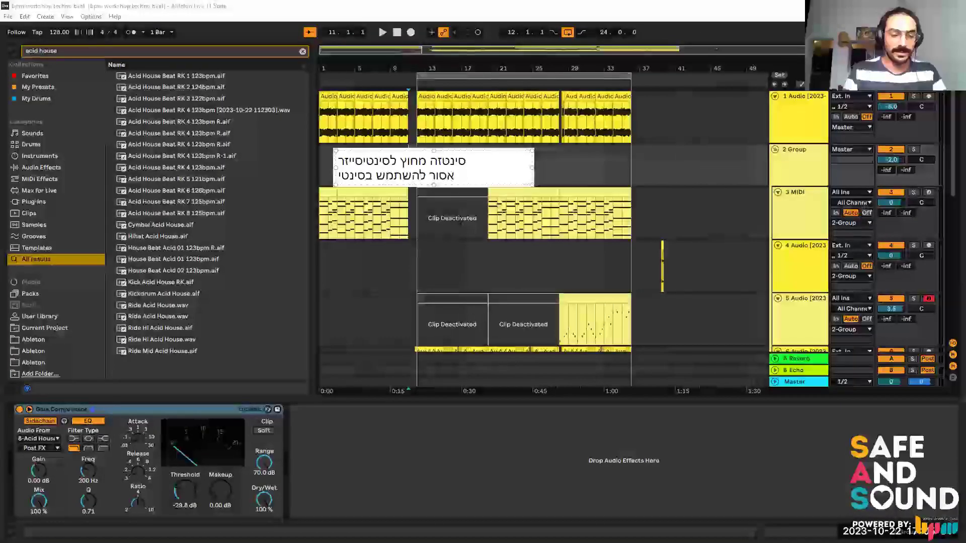
Add a third line to the text annotation reading "אסור להשתמש בפריסטים".
{"action": "key", "text": "Return"}
{"action": "type", "text": "אסור להש"}
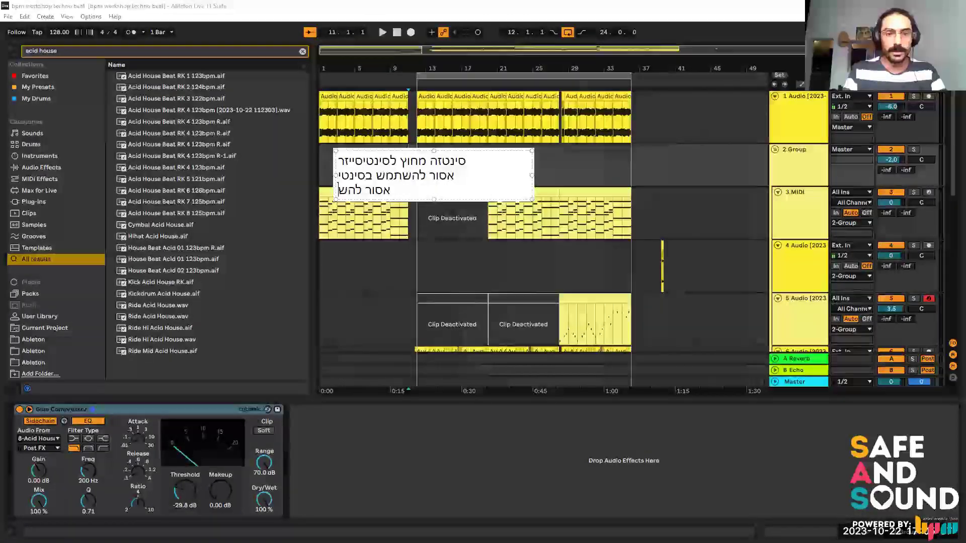
{"action": "type", "text": "תמש בפ"}
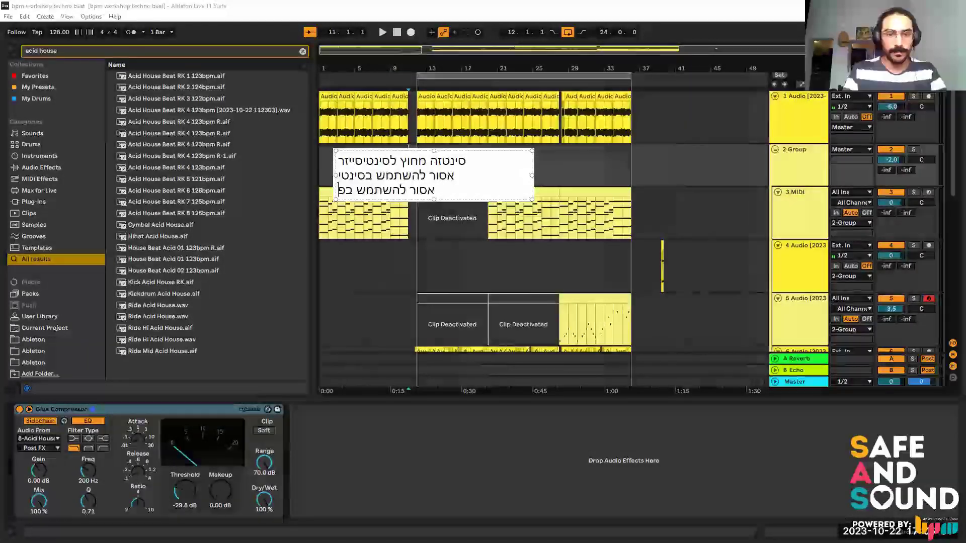
{"action": "type", "text": "ריסטם"}
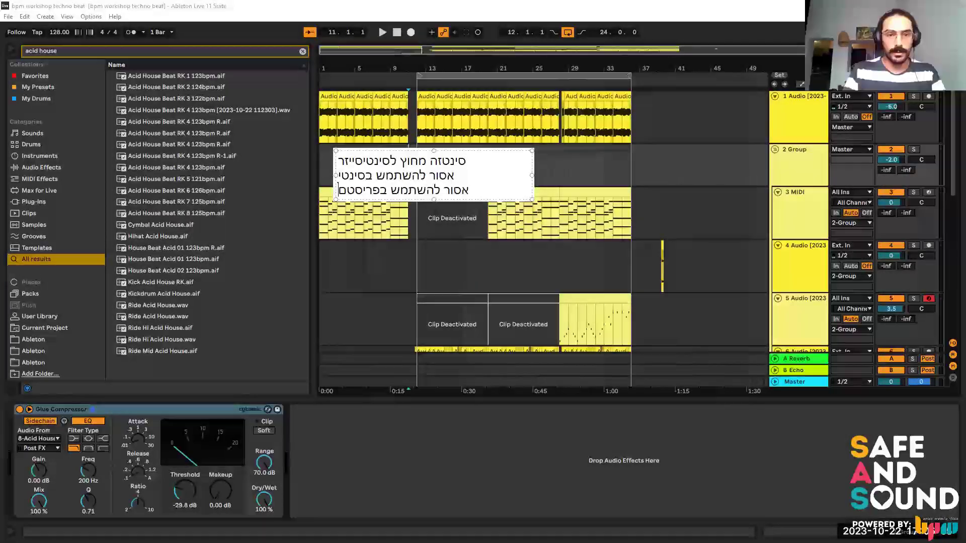
{"action": "key", "text": "BackSpace"}
{"action": "type", "text": "ים"}
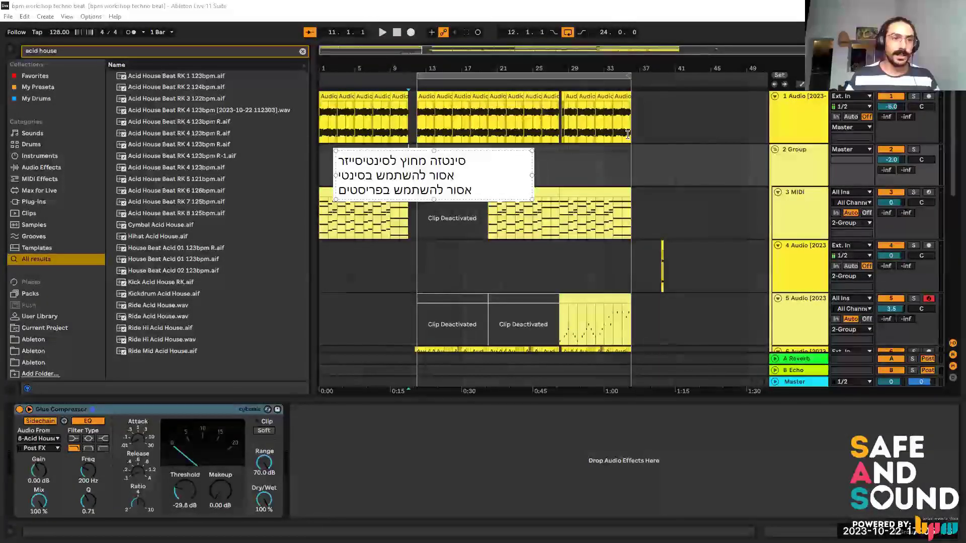
Clear the "acid house" browser search and look through the preset lists in the Sounds and Drums categories.
{"action": "left_click", "coordinate": [166, 144]}
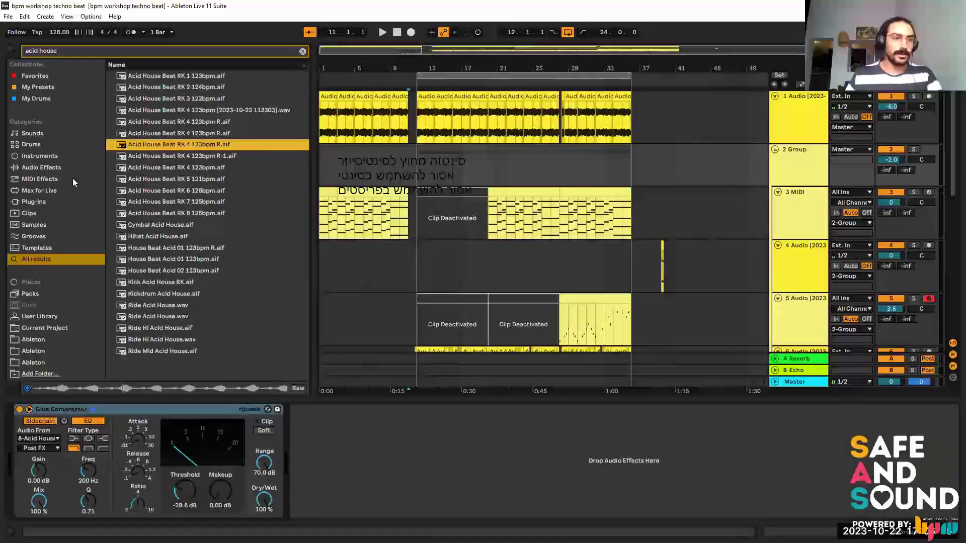
{"action": "left_click", "coordinate": [41, 133]}
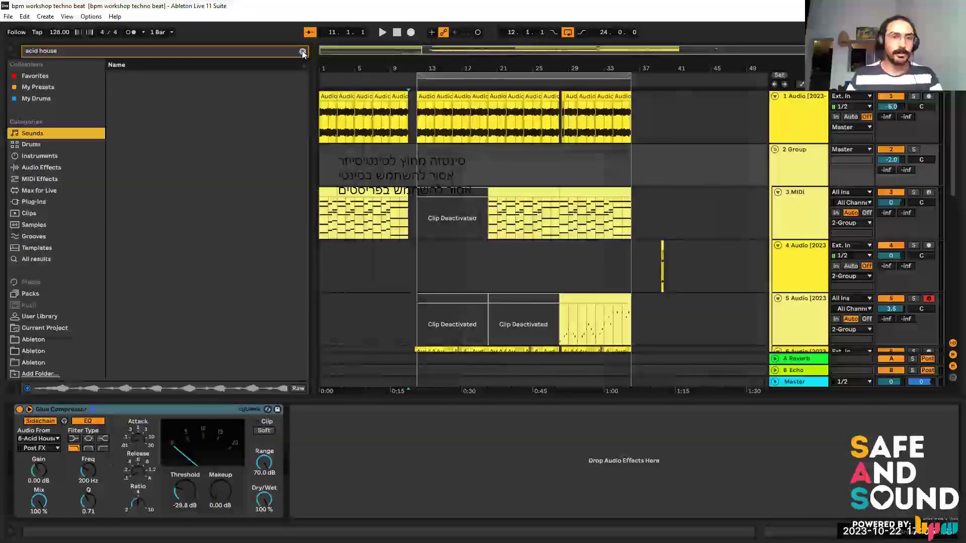
{"action": "left_click", "coordinate": [302, 51]}
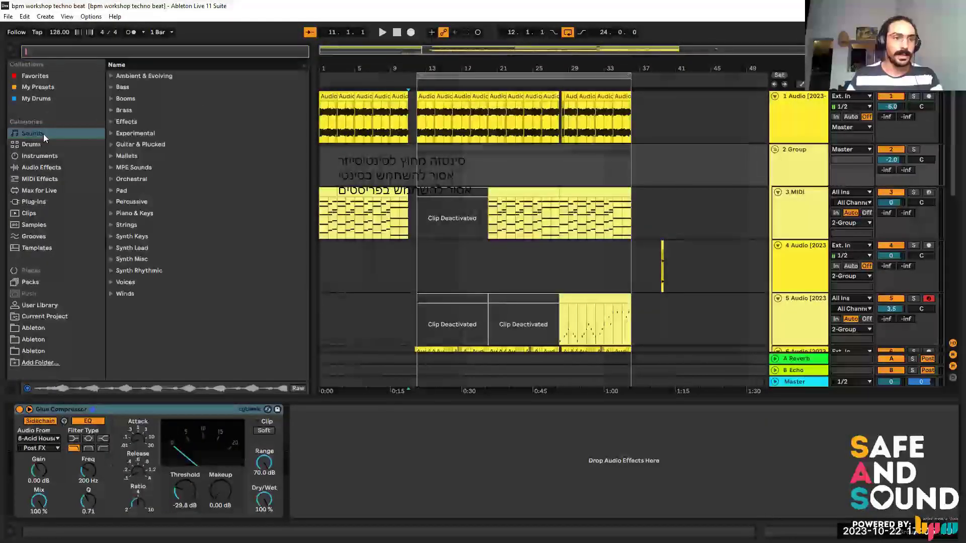
{"action": "left_click", "coordinate": [48, 146]}
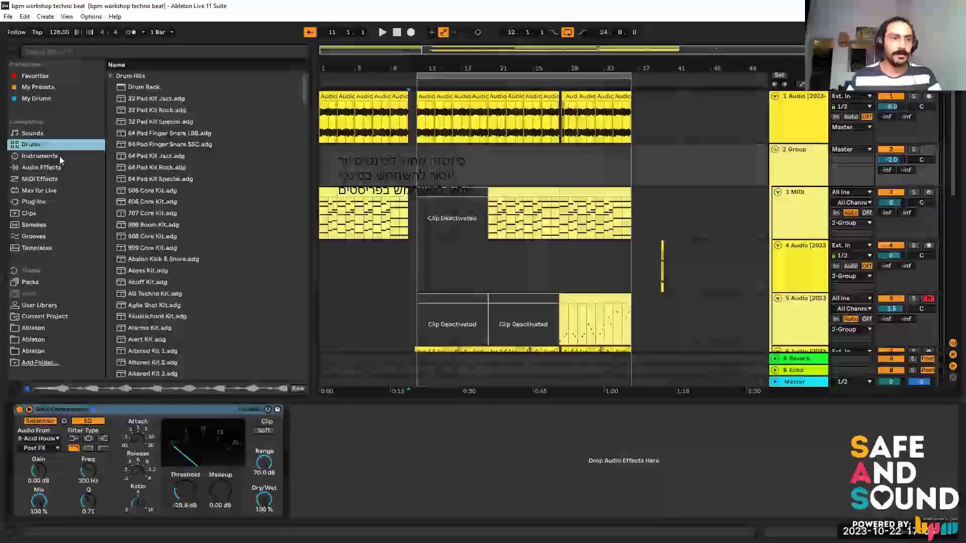
{"action": "left_click", "coordinate": [57, 153]}
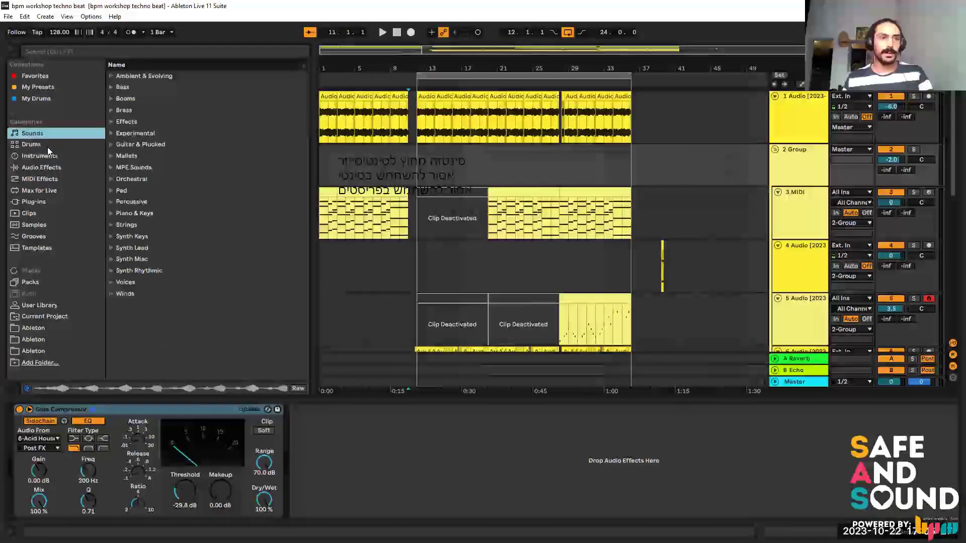
{"action": "left_click", "coordinate": [40, 155]}
{"action": "left_click", "coordinate": [39, 144]}
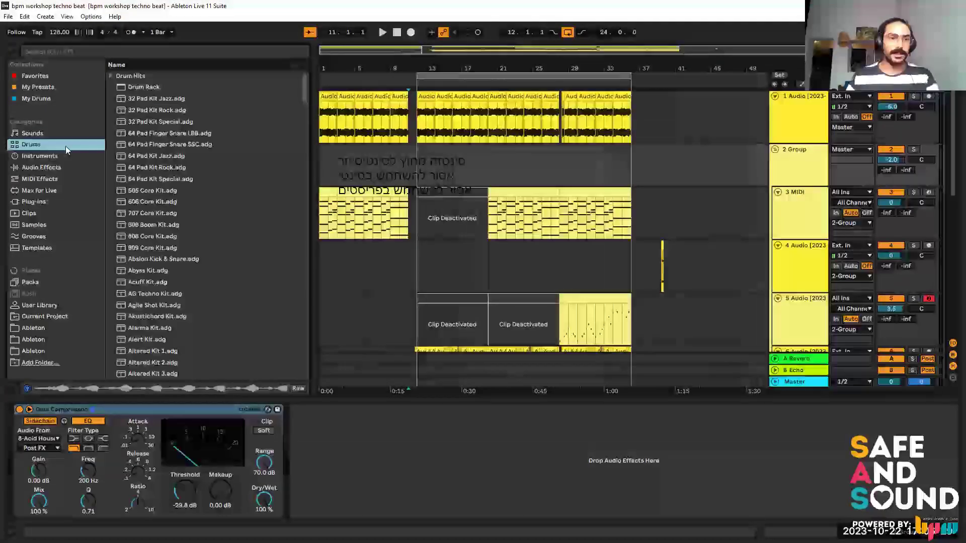
{"action": "left_click", "coordinate": [32, 133]}
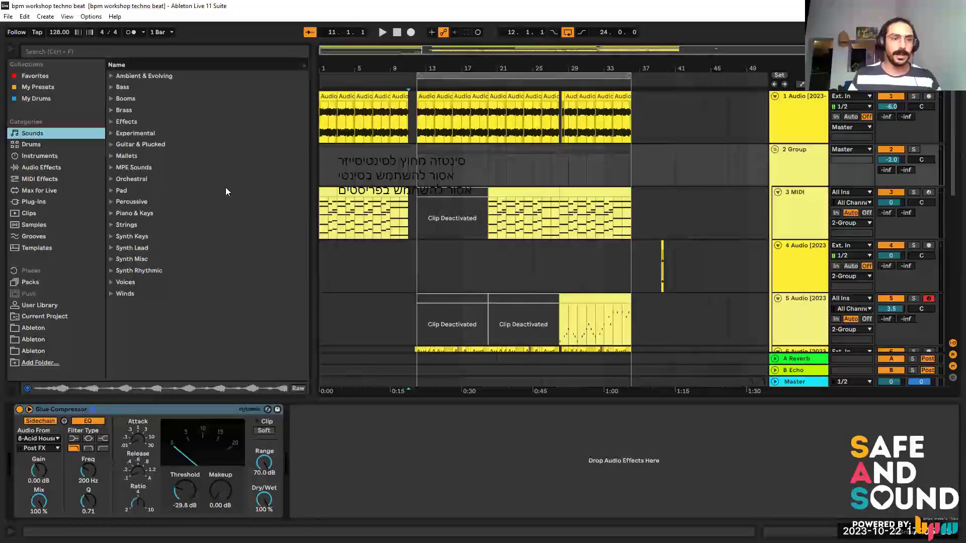
{"action": "left_click", "coordinate": [359, 192]}
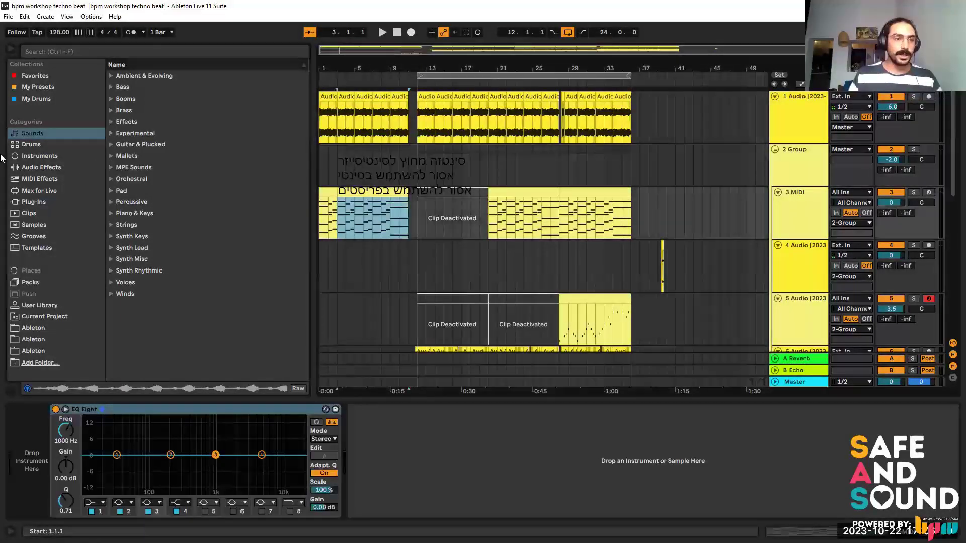
Add a text annotation over the 3 MIDI track reading "אסור להשתמש בפלאגינים חיצוניים".
{"action": "key", "text": "alt+Tab"}
{"action": "left_click_drag", "start_coordinate": [405, 172], "coordinate": [360, 207]}
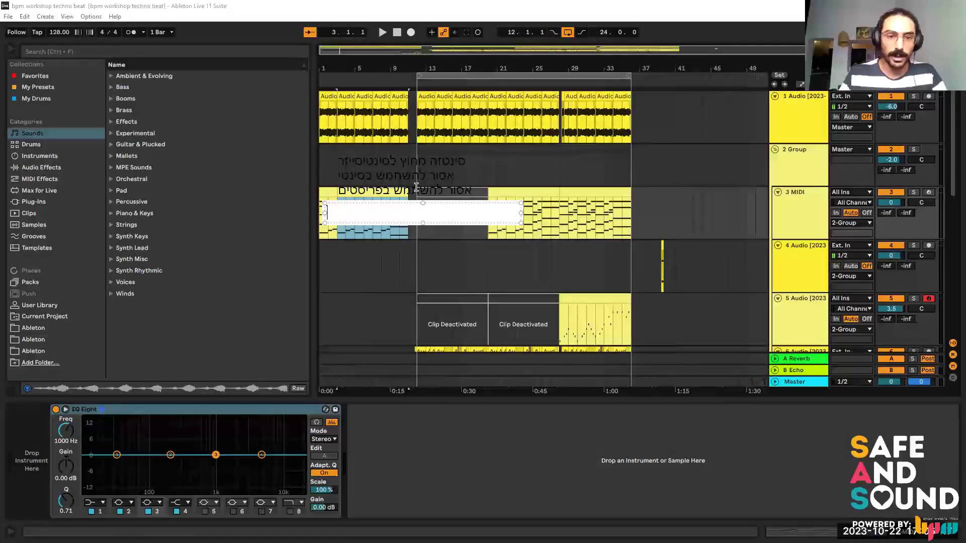
{"action": "type", "text": "א"}
{"action": "type", "text": "סט"}
{"action": "type", "text": "ור ל"}
{"action": "type", "text": "השתמש"}
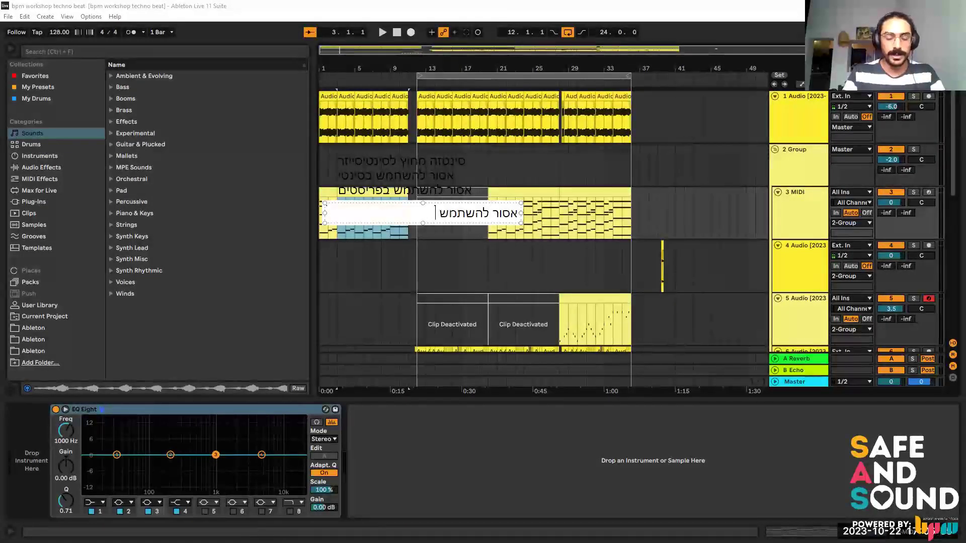
{"action": "type", "text": " ב"}
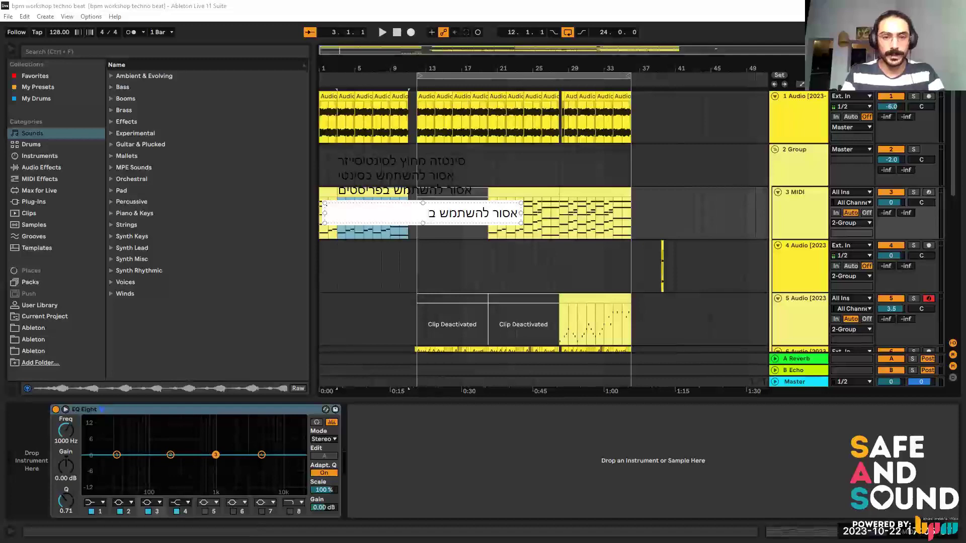
{"action": "type", "text": "פלאד"}
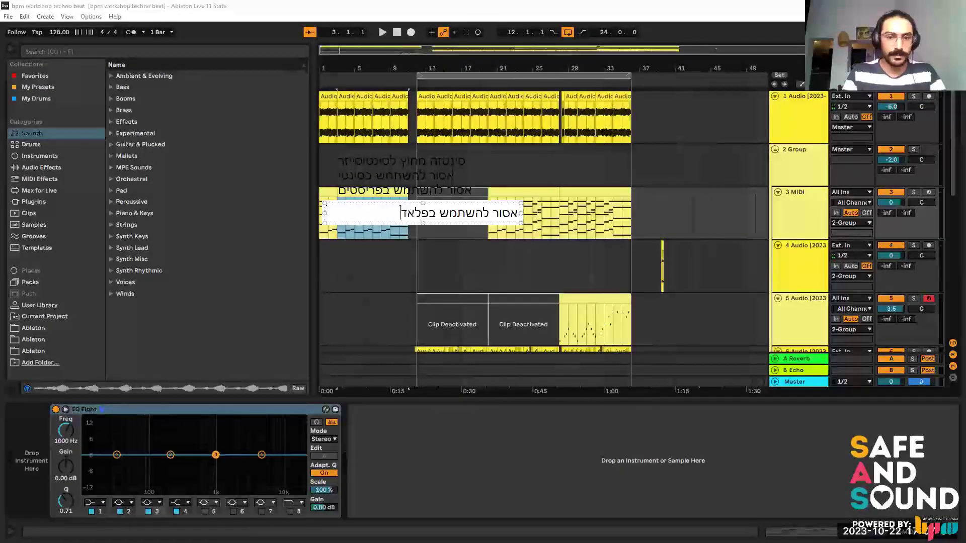
{"action": "type", "text": "ג===="}
{"action": "type", "text": "ג"}
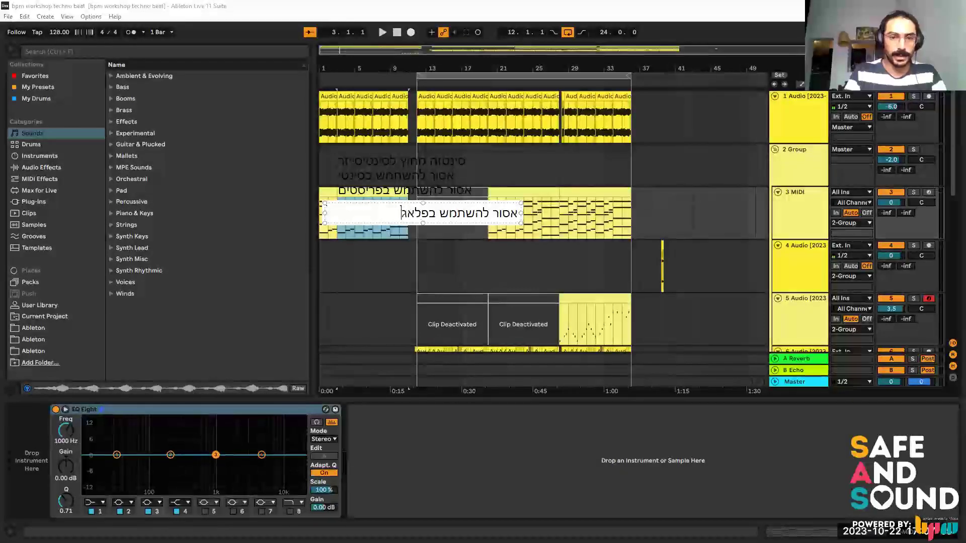
{"action": "type", "text": "ינים"}
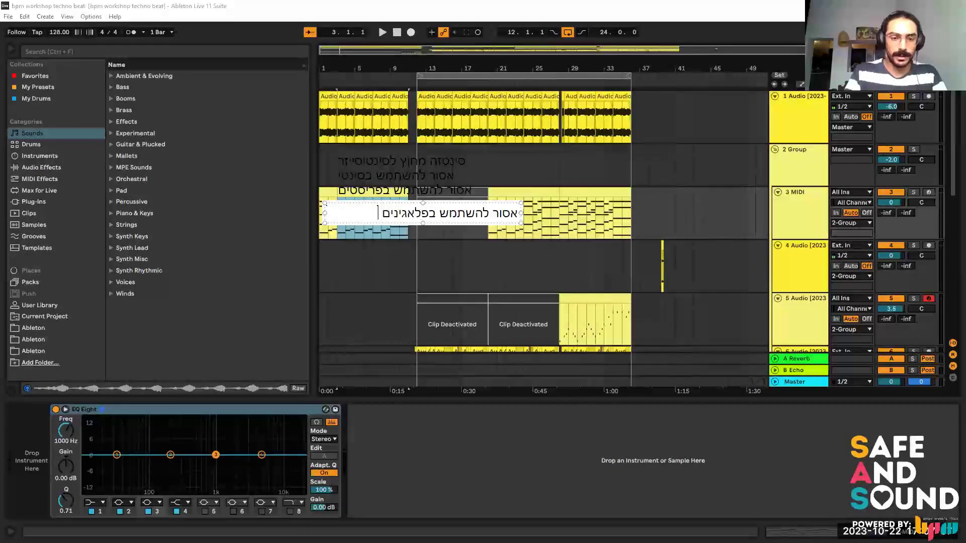
{"action": "type", "text": " חימונ"}
{"action": "key", "text": "BackSpace"}
{"action": "key", "text": "BackSpace"}
{"action": "key", "text": "BackSpace"}
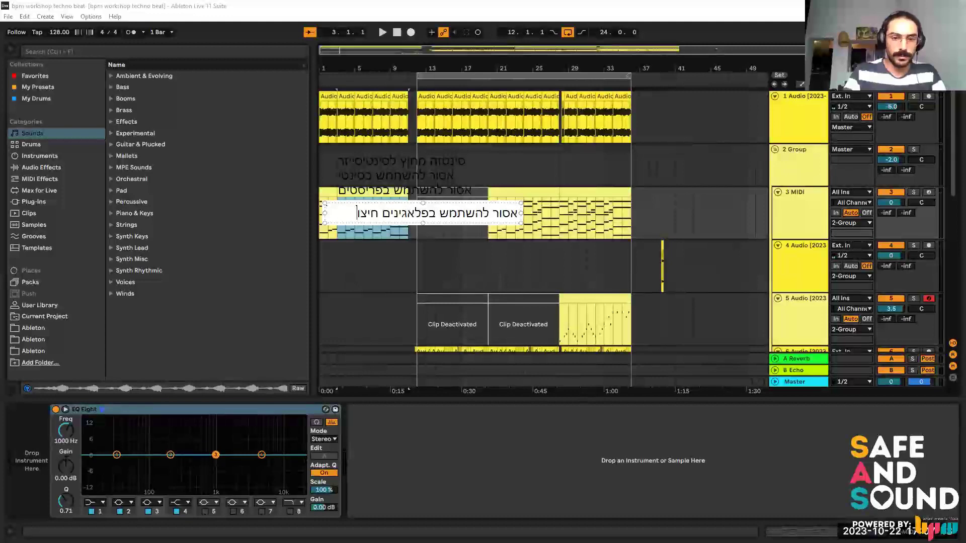
{"action": "type", "text": "וניים"}
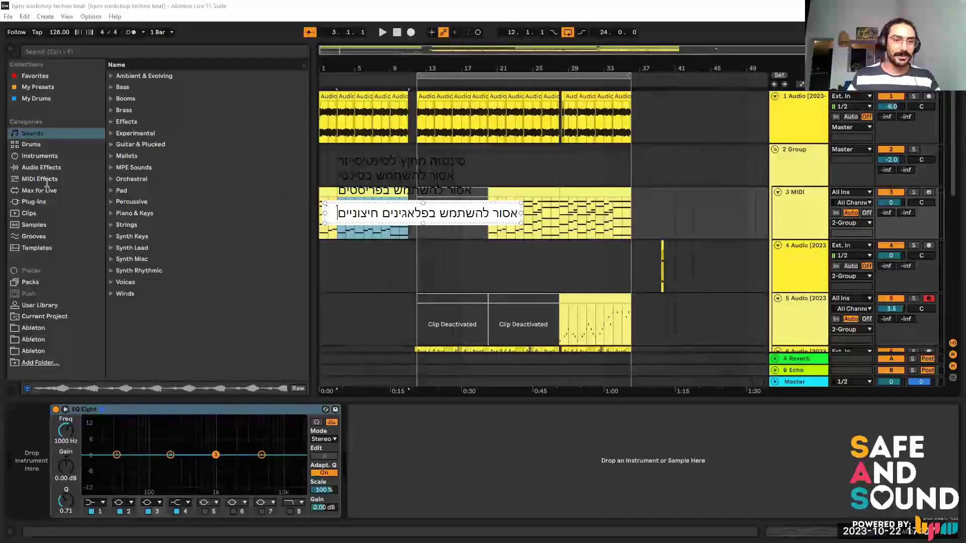
Add a right-to-left text annotation over the 4 Audio track reading "הגבלות מעדדות יצירתיות!".
{"action": "left_click_drag", "start_coordinate": [420, 248], "coordinate": [352, 244]}
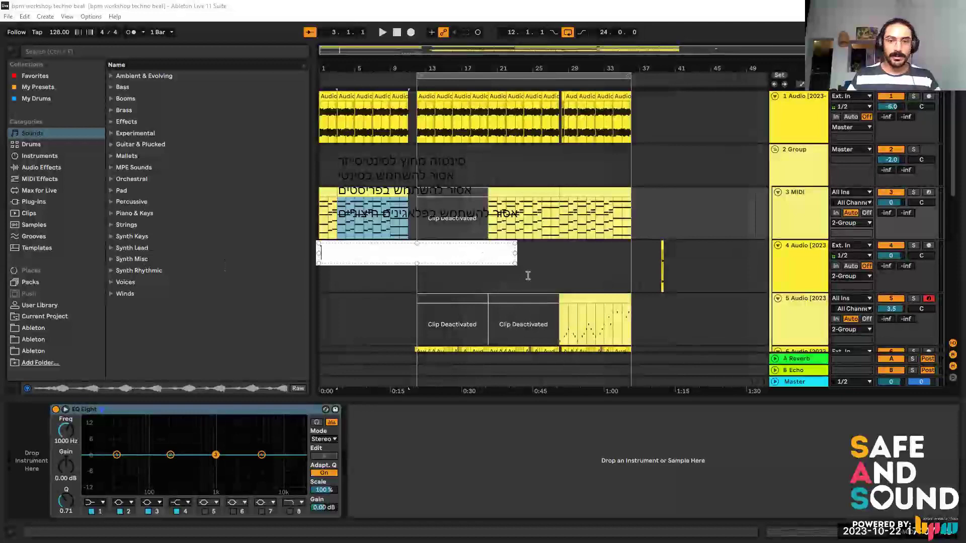
{"action": "left_click_drag", "start_coordinate": [515, 265], "coordinate": [562, 301]}
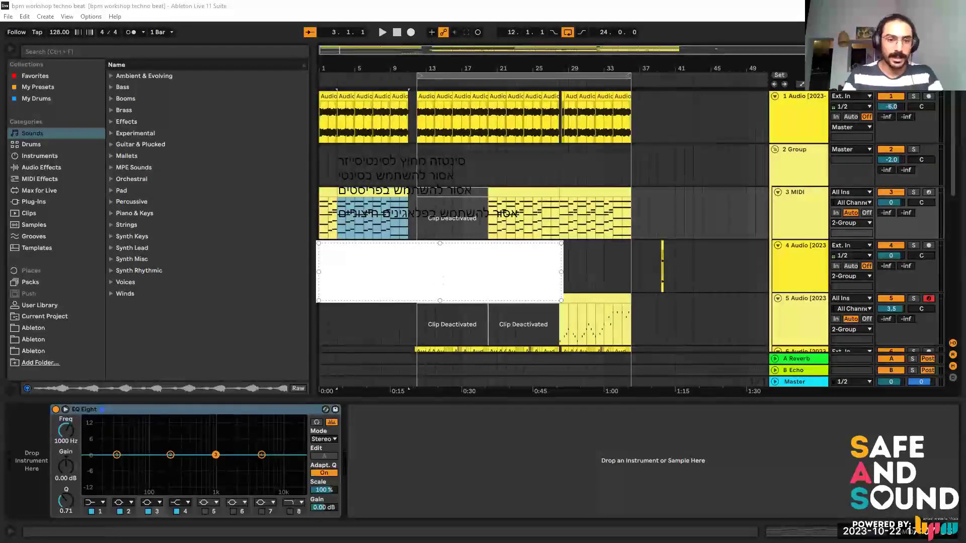
{"action": "type", "text": "הגבל"}
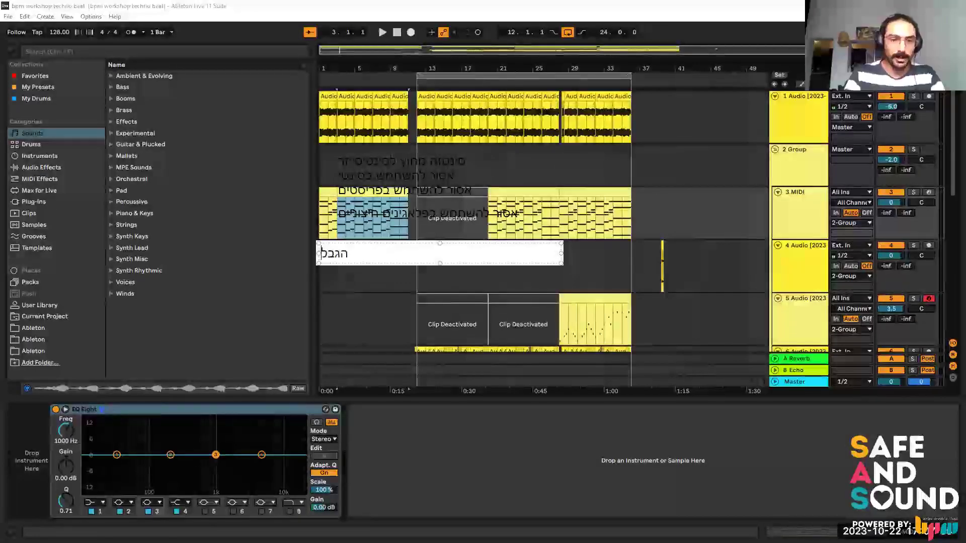
{"action": "type", "text": "ות מ"}
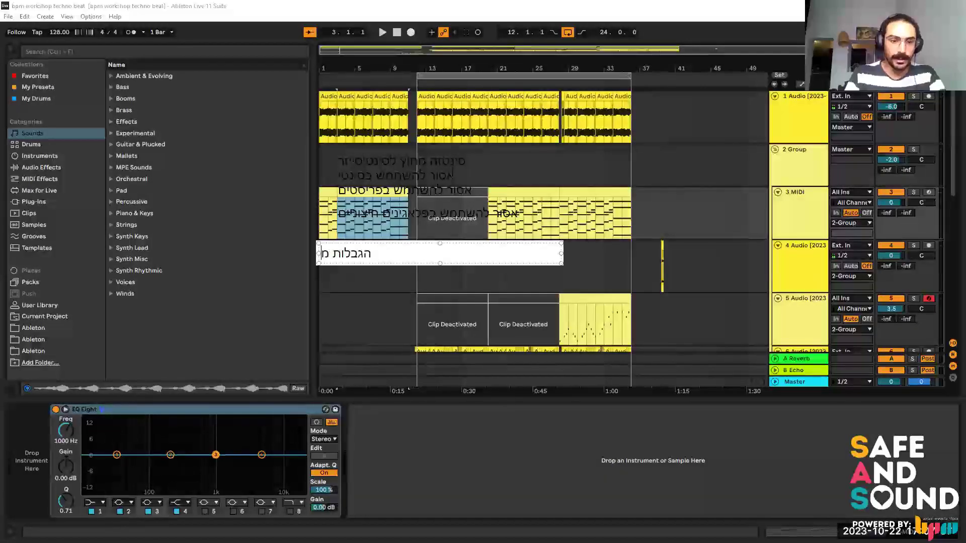
{"action": "type", "text": "אודדת="}
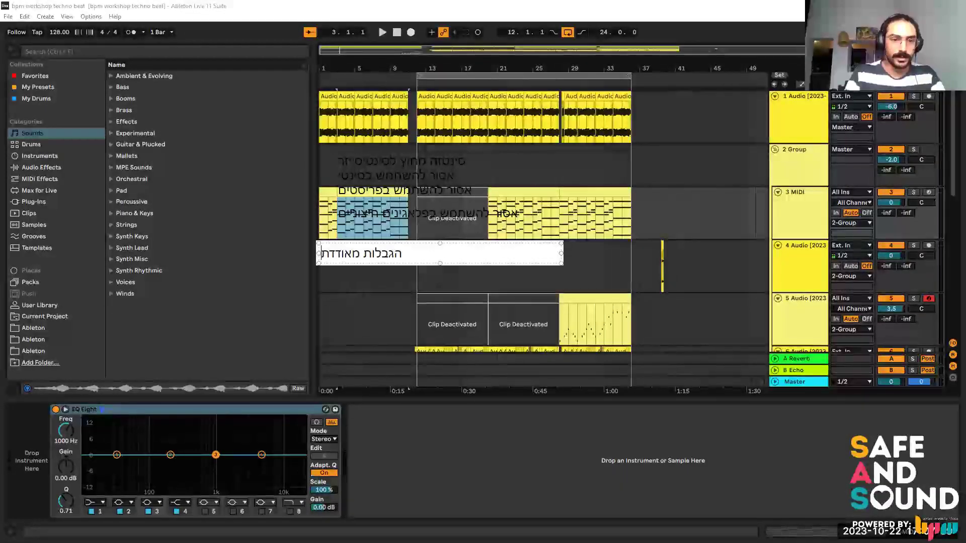
{"action": "key", "text": "BackSpace"}
{"action": "key", "text": "BackSpace"}
{"action": "key", "text": "BackSpace"}
{"action": "key", "text": "BackSpace"}
{"action": "key", "text": "BackSpace"}
{"action": "key", "text": "BackSpace"}
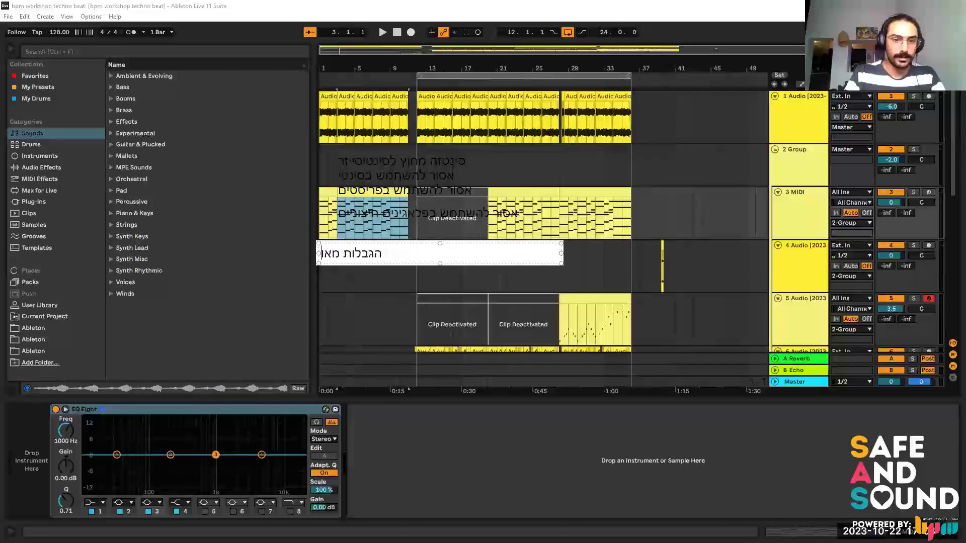
{"action": "type", "text": "עד"}
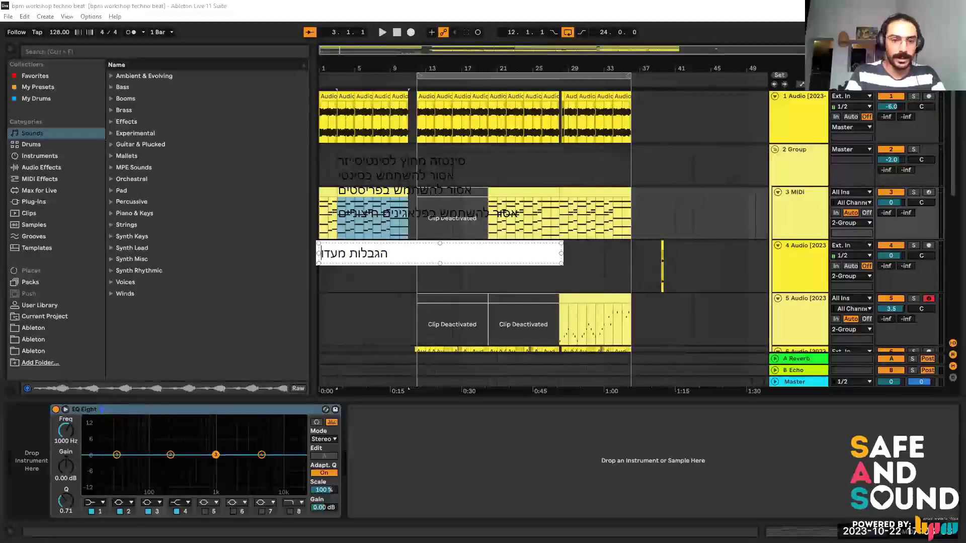
{"action": "type", "text": "דו"}
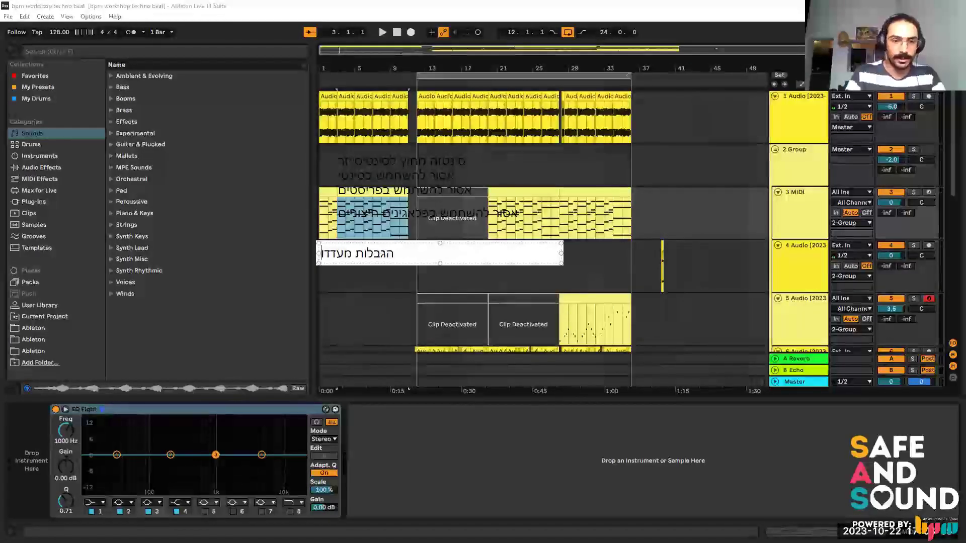
{"action": "type", "text": "ת י"}
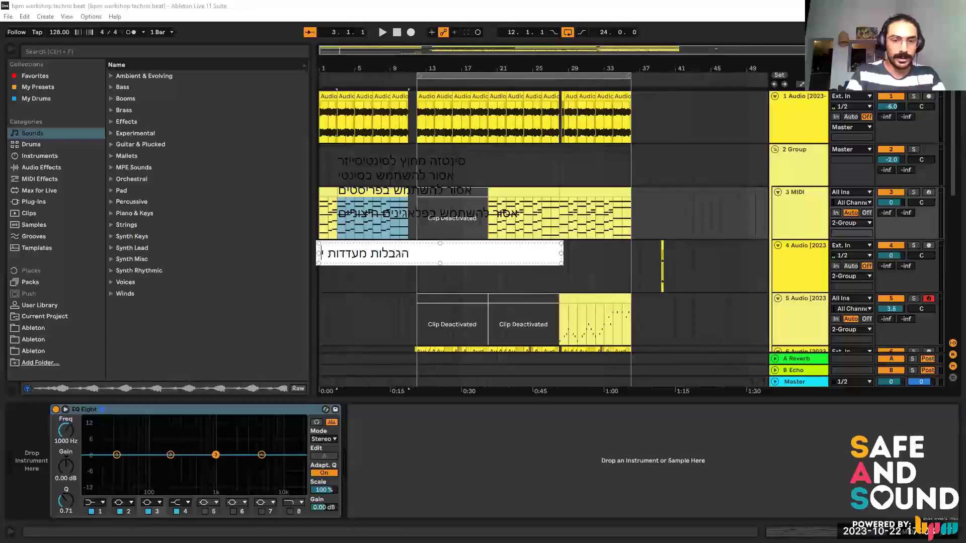
{"action": "type", "text": "צירתיות!"}
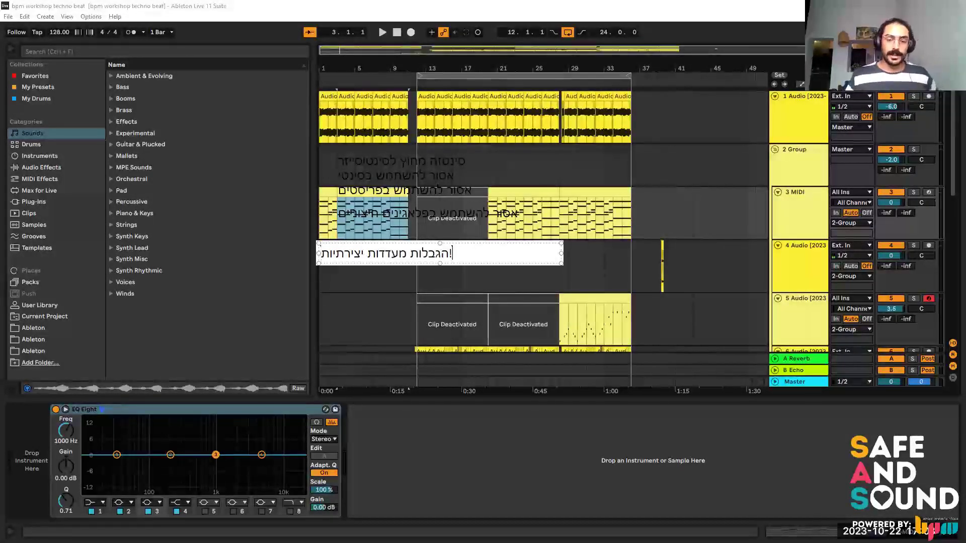
{"action": "key", "text": "ctrl+shift"}
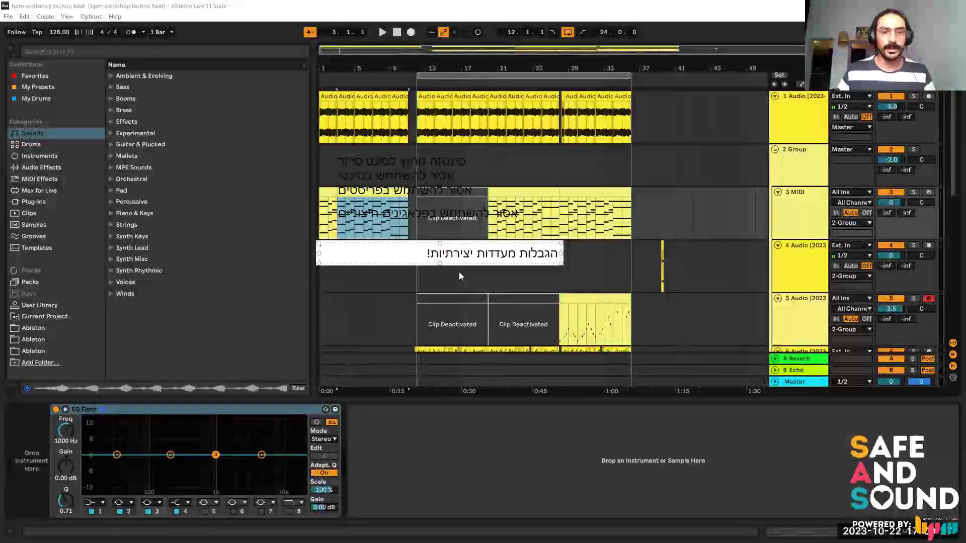
Create a new Live Set and switch it to the Arrangement View.
{"action": "left_click", "coordinate": [8, 16]}
{"action": "left_click", "coordinate": [22, 29]}
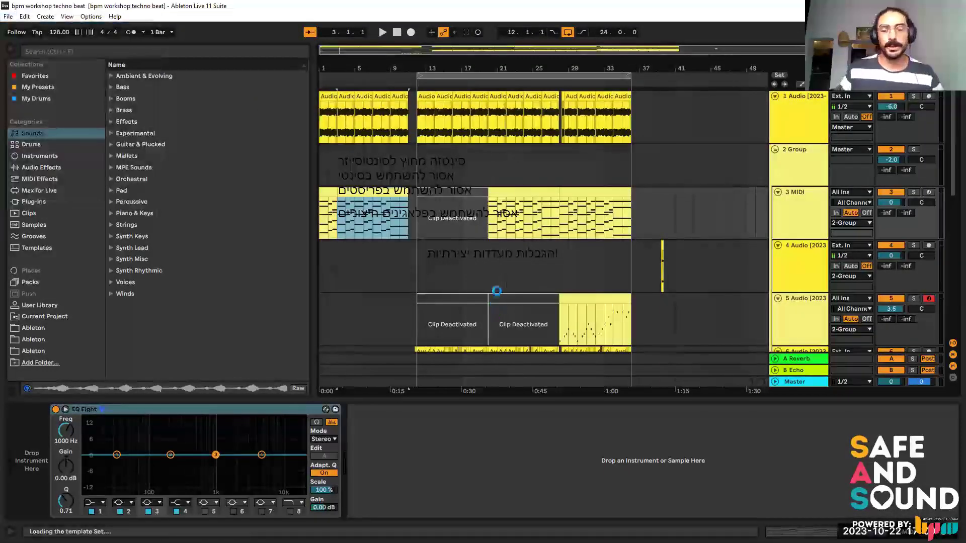
{"action": "left_click", "coordinate": [403, 155]}
{"action": "left_click", "coordinate": [50, 144]}
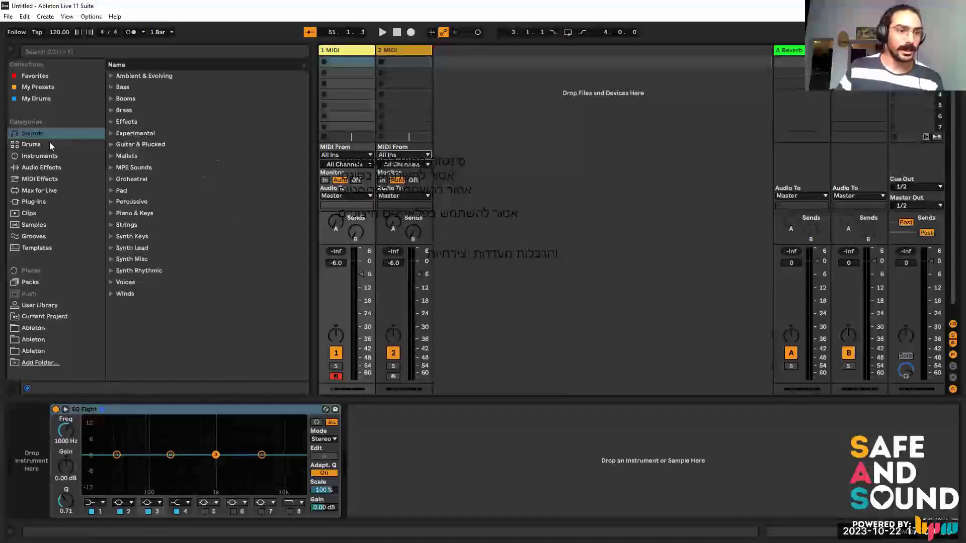
{"action": "left_click", "coordinate": [394, 173]}
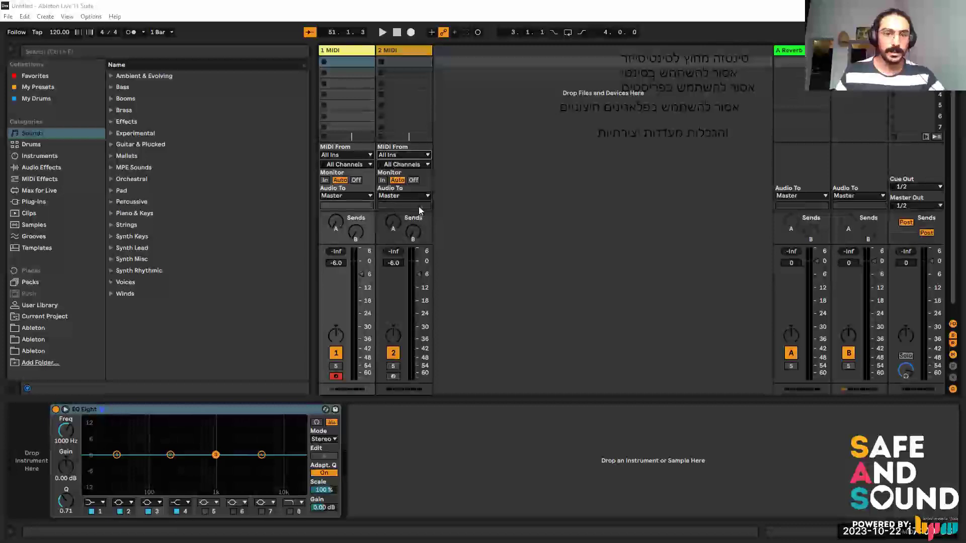
{"action": "key", "text": "Tab"}
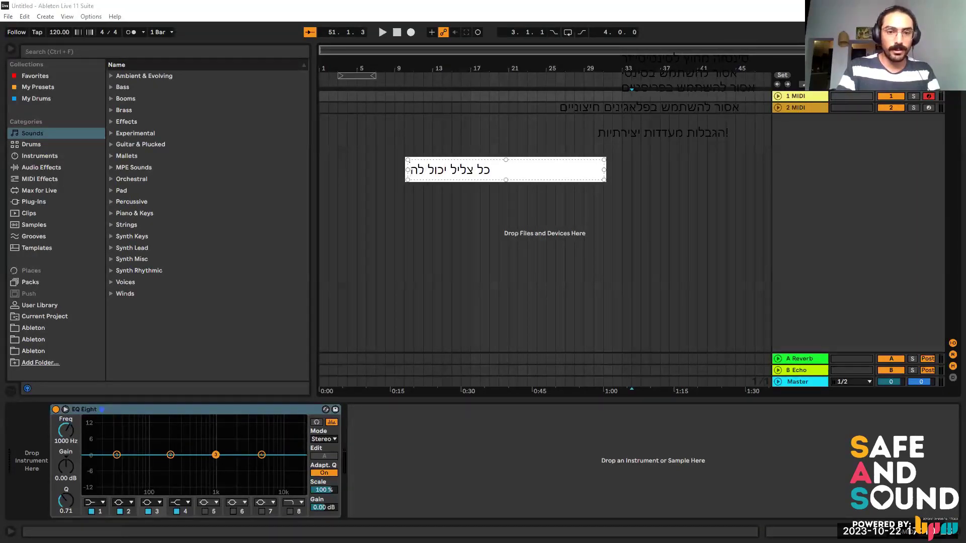
Complete the text annotation below the existing lines so it reads "כל צליל יכול להפוך להיות כל צליל".
{"action": "type", "text": "ך להיות "}
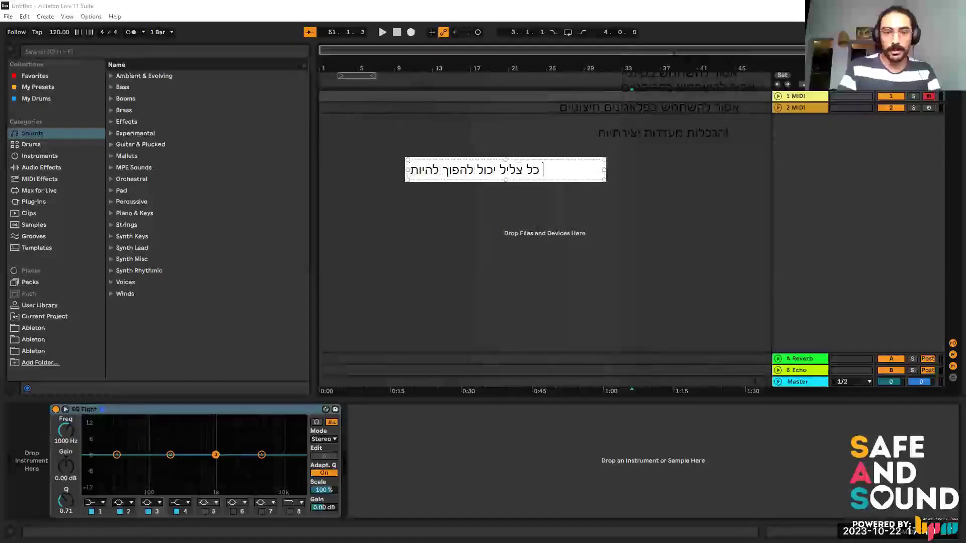
{"action": "type", "text": "כל צרי"}
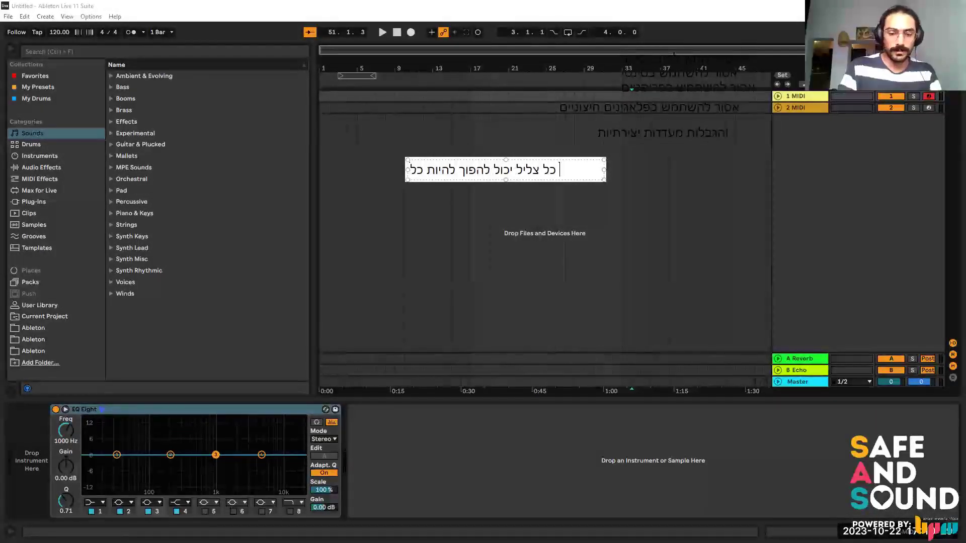
{"action": "key", "text": "BackSpace"}
{"action": "key", "text": "BackSpace"}
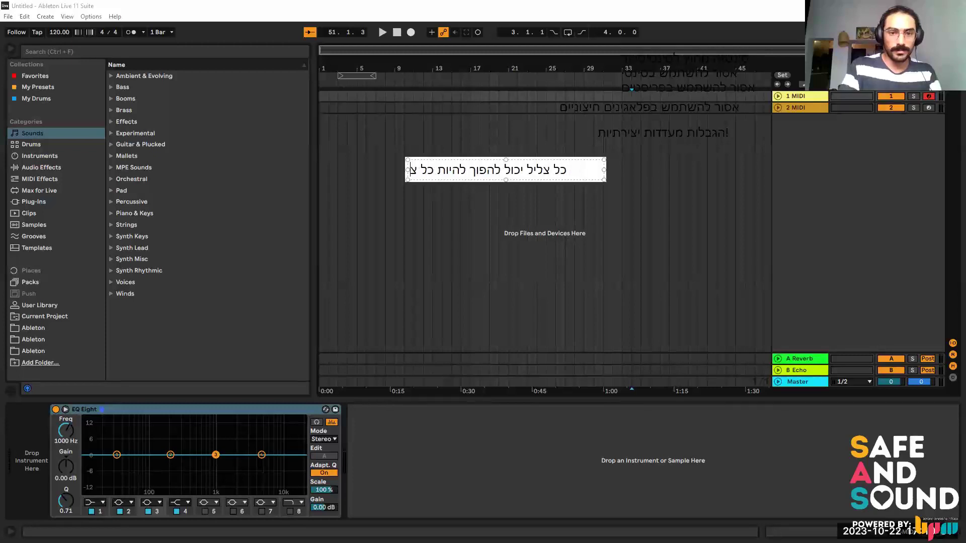
{"action": "type", "text": "י"}
{"action": "key", "text": "BackSpace"}
{"action": "type", "text": "ח="}
{"action": "key", "text": "BackSpace"}
{"action": "key", "text": "BackSpace"}
{"action": "type", "text": "י"}
{"action": "key", "text": "BackSpace"}
{"action": "type", "text": "ח"}
{"action": "key", "text": "BackSpace"}
{"action": "type", "text": "לעל"}
{"action": "key", "text": "BackSpace"}
{"action": "key", "text": "BackSpace"}
{"action": "type", "text": "יל"}
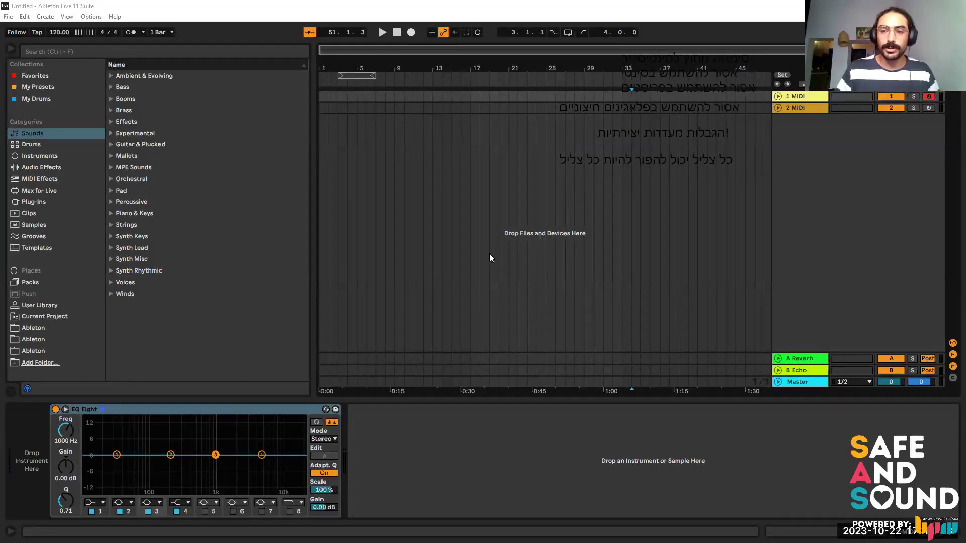
Insert a new audio track and set its external input channel to 1.
{"action": "key", "text": "ctrl+t"}
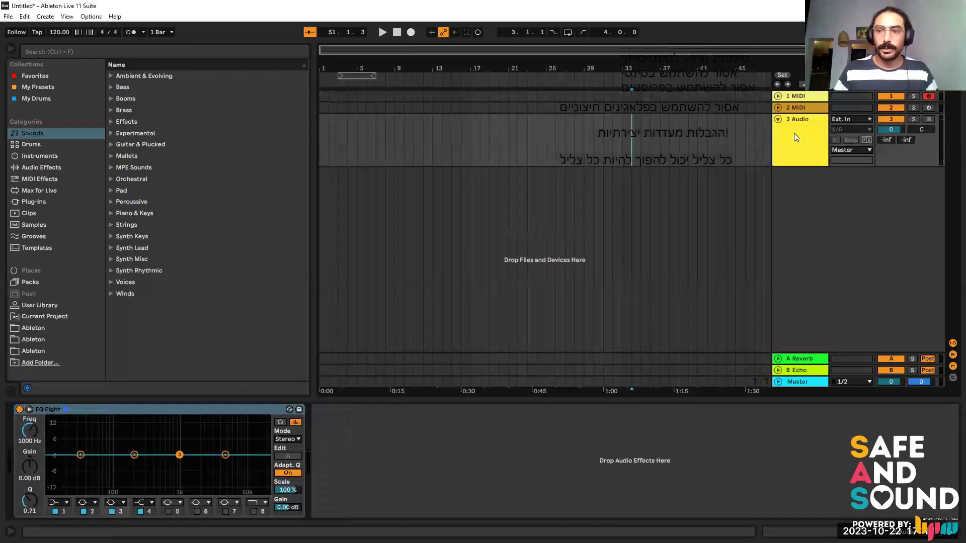
{"action": "left_click", "coordinate": [844, 120]}
{"action": "left_click", "coordinate": [841, 128]}
{"action": "left_click", "coordinate": [849, 130]}
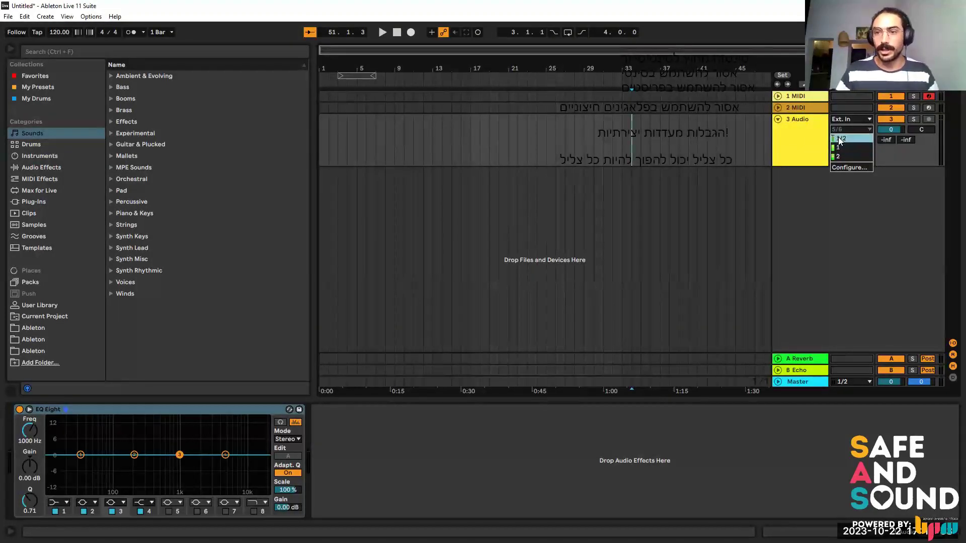
{"action": "left_click", "coordinate": [839, 148]}
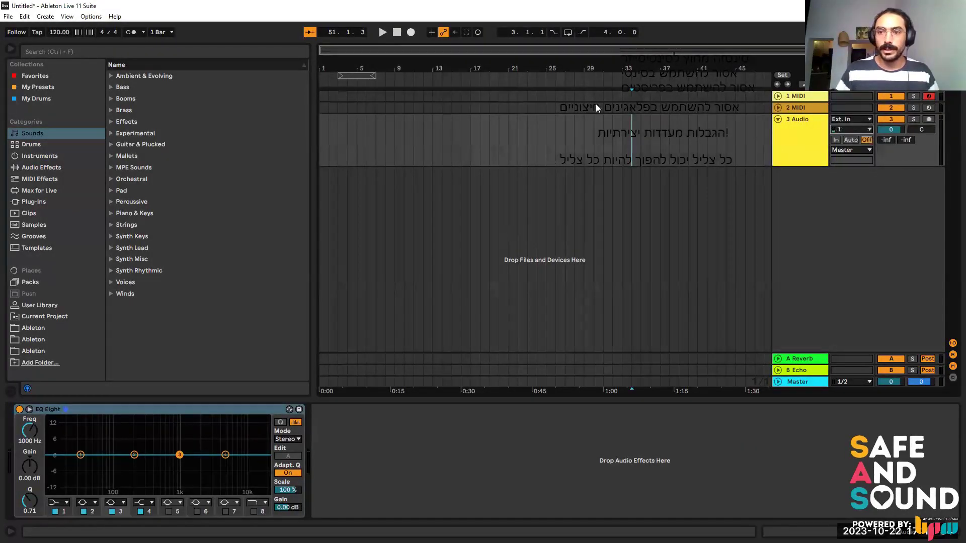
Arm the 3 Audio track and record about three and a half bars of audio from the start of the arrangement.
{"action": "left_click", "coordinate": [929, 119]}
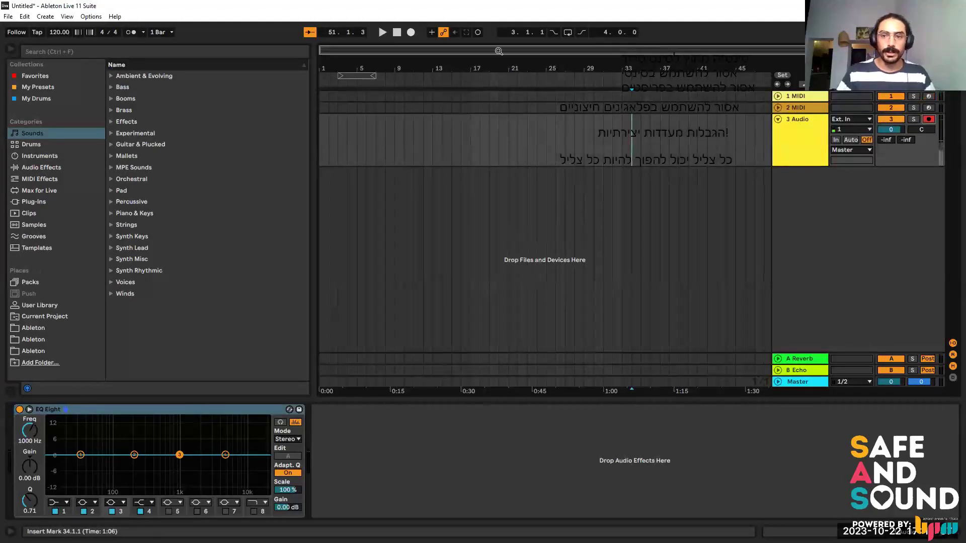
{"action": "left_click", "coordinate": [397, 32]}
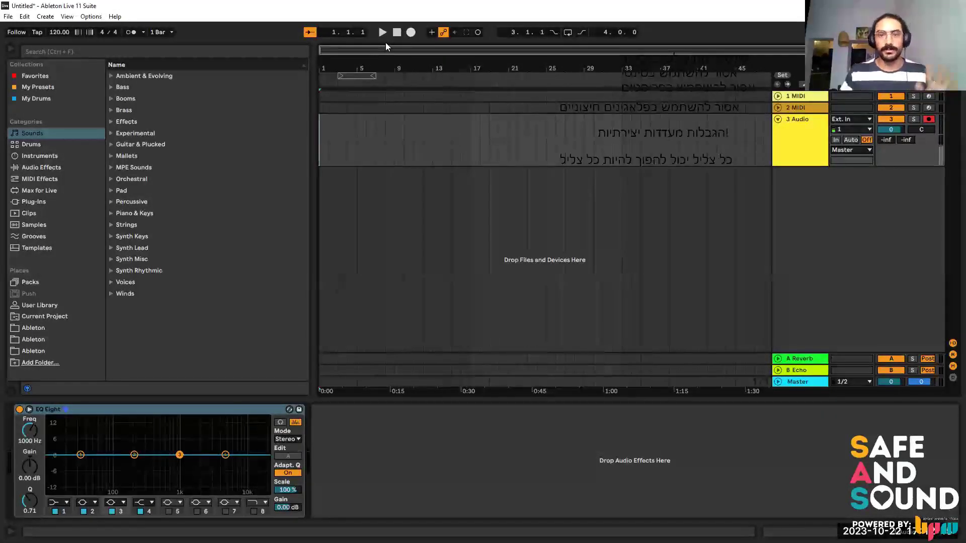
{"action": "key", "text": "F9"}
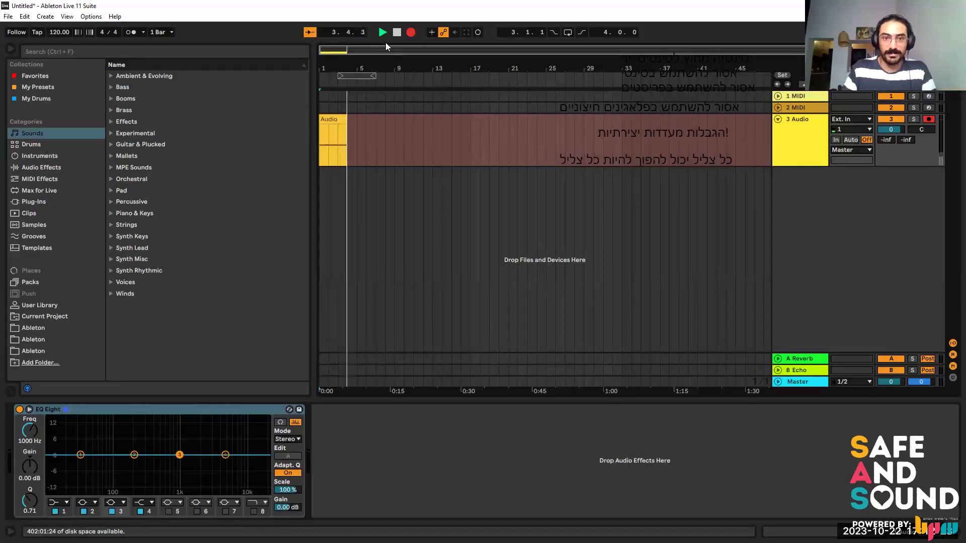
{"action": "key", "text": "space"}
Select the recorded clip on the 3 Audio track and zoom the arrangement in on it.
{"action": "left_click_drag", "start_coordinate": [333, 64], "coordinate": [392, 68]}
{"action": "left_click", "coordinate": [391, 119]}
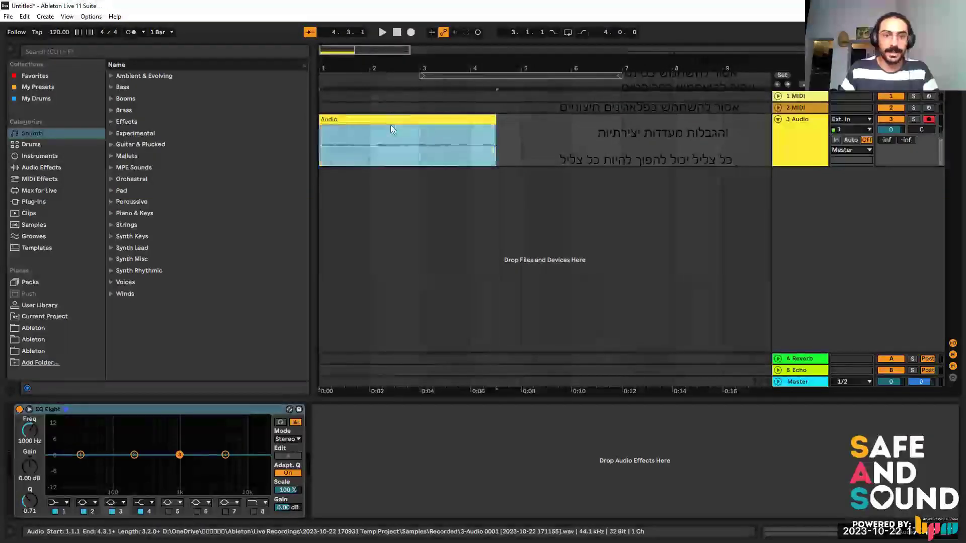
{"action": "key", "text": "z"}
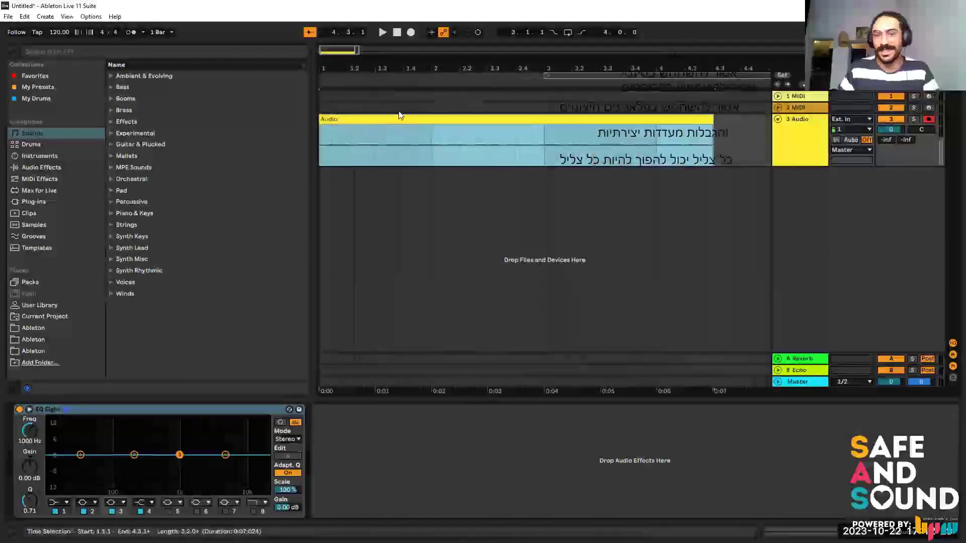
Play the recorded clip on the 3 Audio track and open it in the clip editor.
{"action": "left_click", "coordinate": [404, 126]}
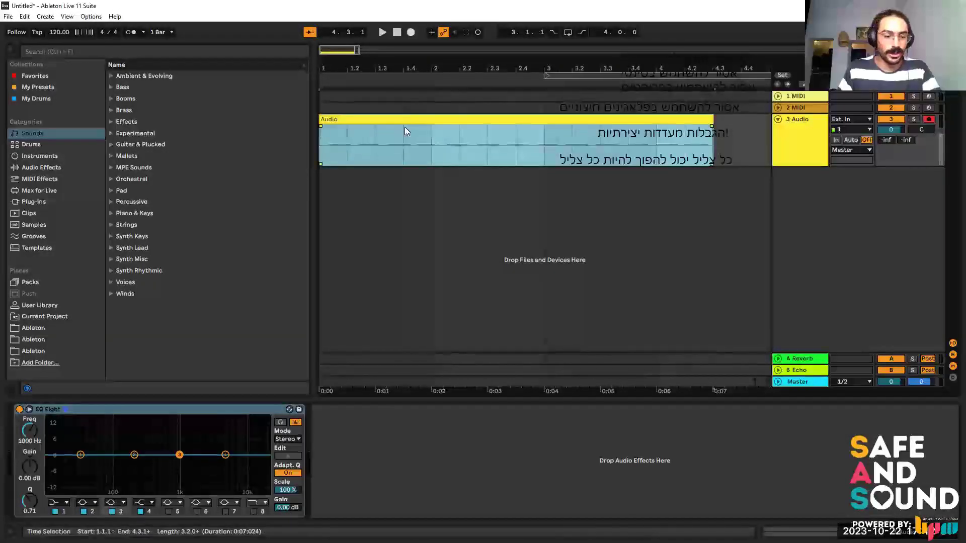
{"action": "key", "text": "space"}
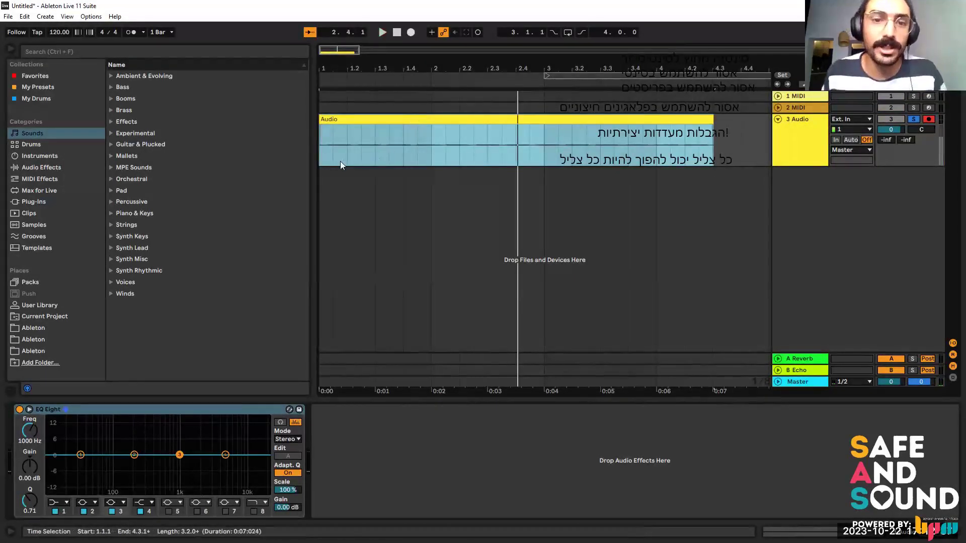
{"action": "left_click", "coordinate": [362, 120]}
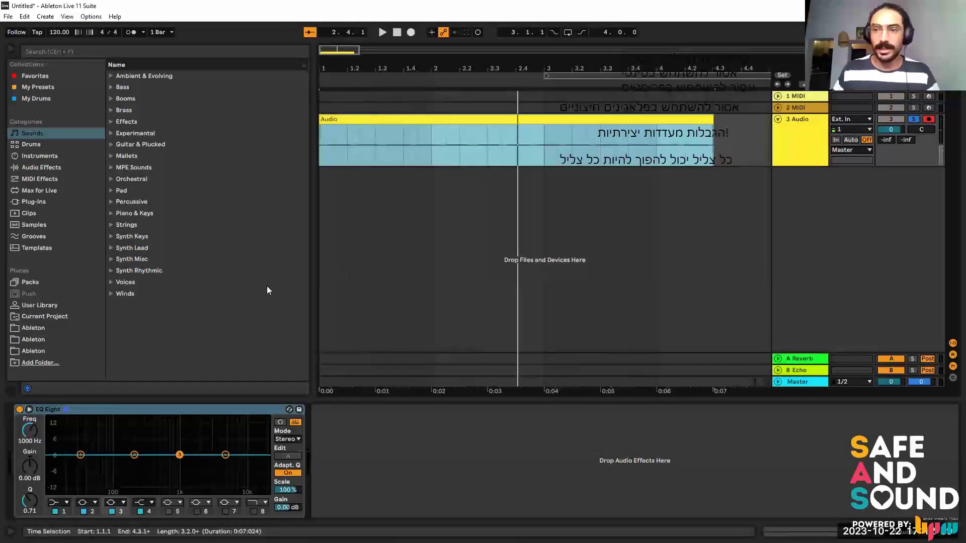
{"action": "double_click", "coordinate": [387, 119]}
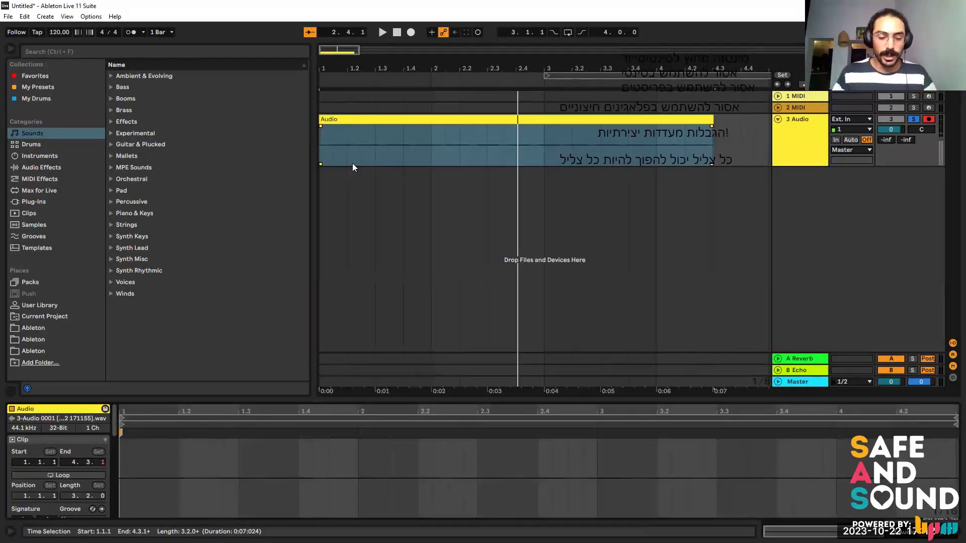
Consolidate the recorded audio clip and show its sample gain setting.
{"action": "left_click", "coordinate": [403, 118]}
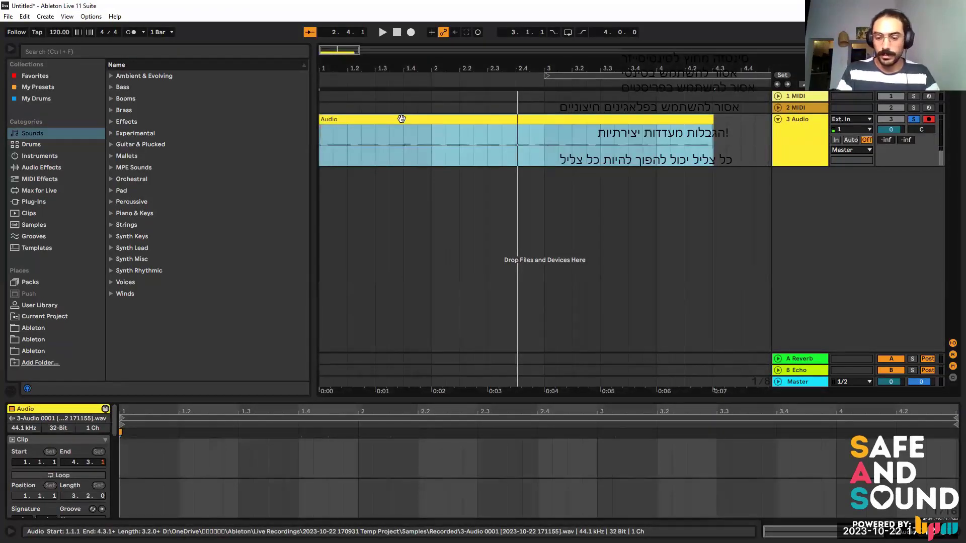
{"action": "key", "text": "ctrl+j"}
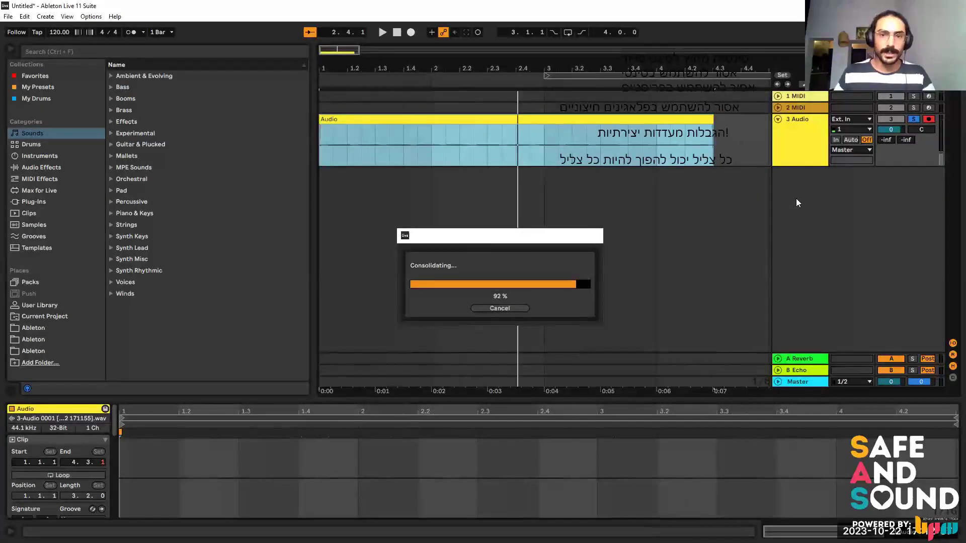
{"action": "scroll", "coordinate": [71, 456], "scroll_direction": "down", "scroll_amount": 3}
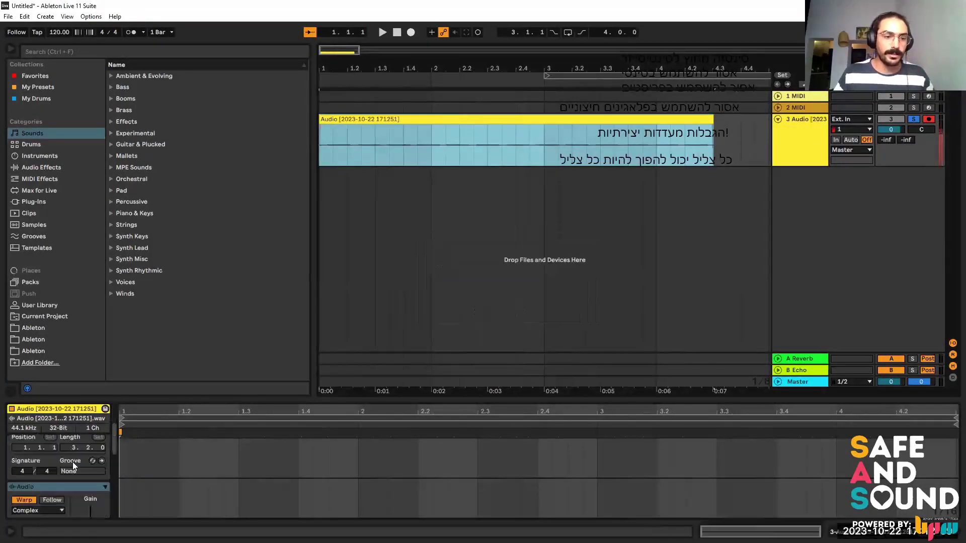
{"action": "left_click", "coordinate": [467, 126]}
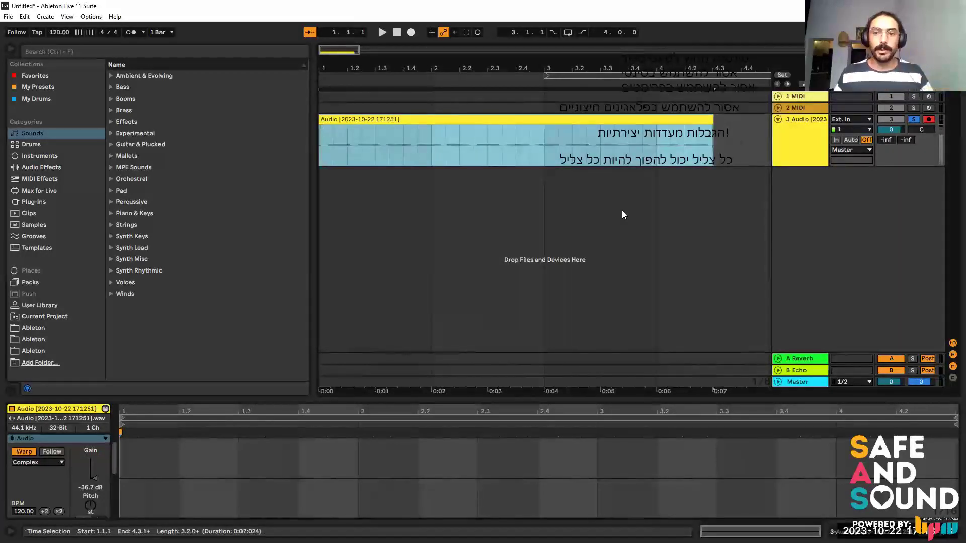
{"action": "left_click", "coordinate": [425, 97]}
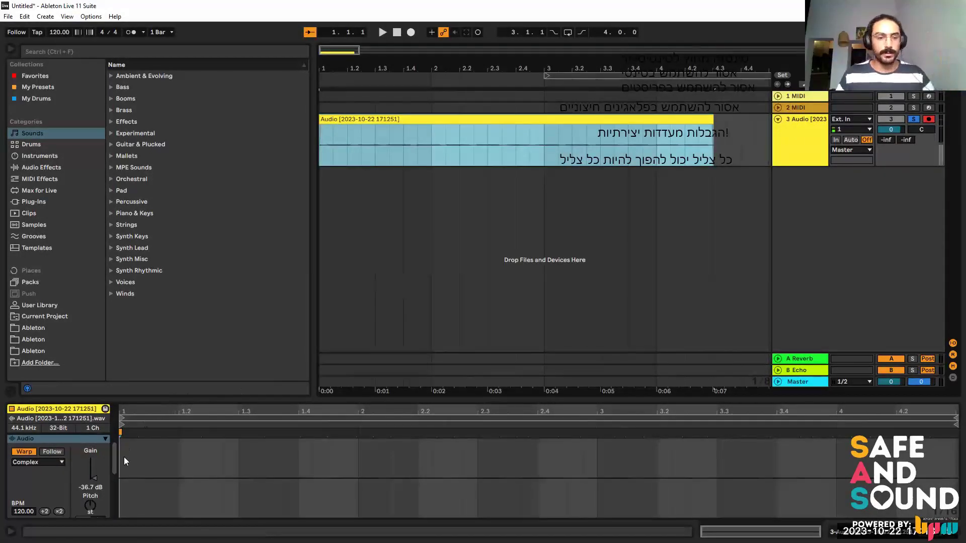
Enlarge the clip editor and draw a circle around the clip's Gain control with an arrow pointing to it.
{"action": "left_click_drag", "start_coordinate": [189, 399], "coordinate": [211, 193]}
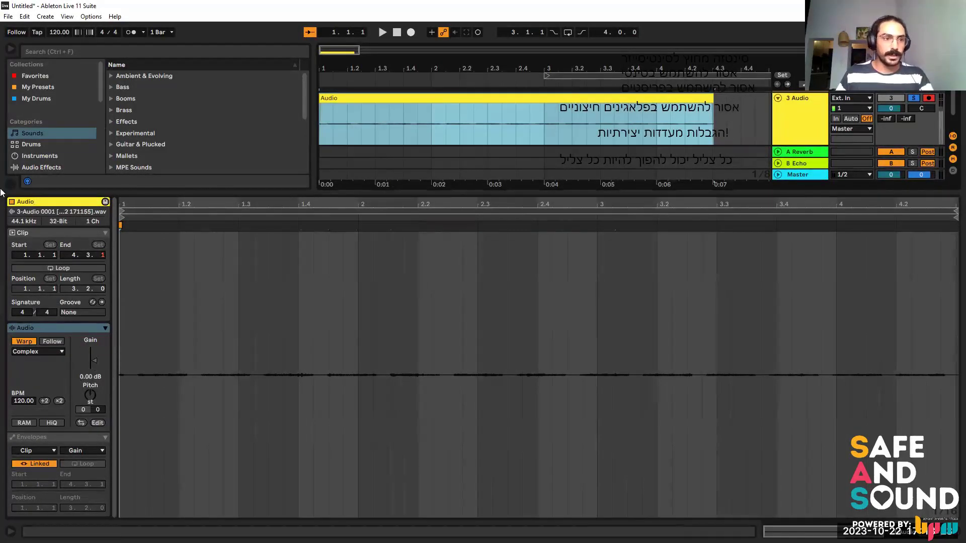
{"action": "left_click_drag", "start_coordinate": [91, 376], "coordinate": [76, 386]}
{"action": "left_click_drag", "start_coordinate": [120, 324], "coordinate": [215, 311]}
{"action": "left_click_drag", "start_coordinate": [138, 305], "coordinate": [161, 338]}
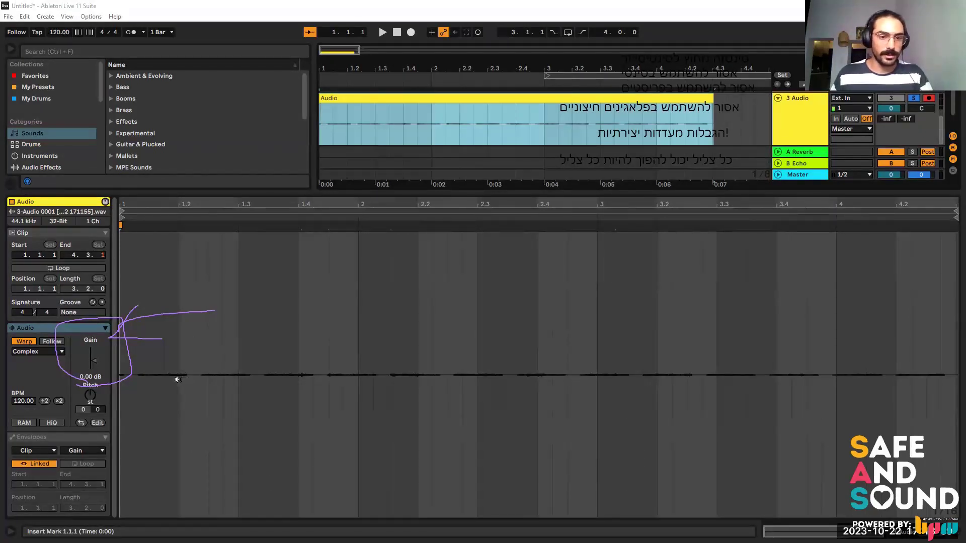
Consolidate the recorded clip on the 3 Audio track and reset the new clip's gain to 0.00 dB.
{"action": "left_click", "coordinate": [378, 107]}
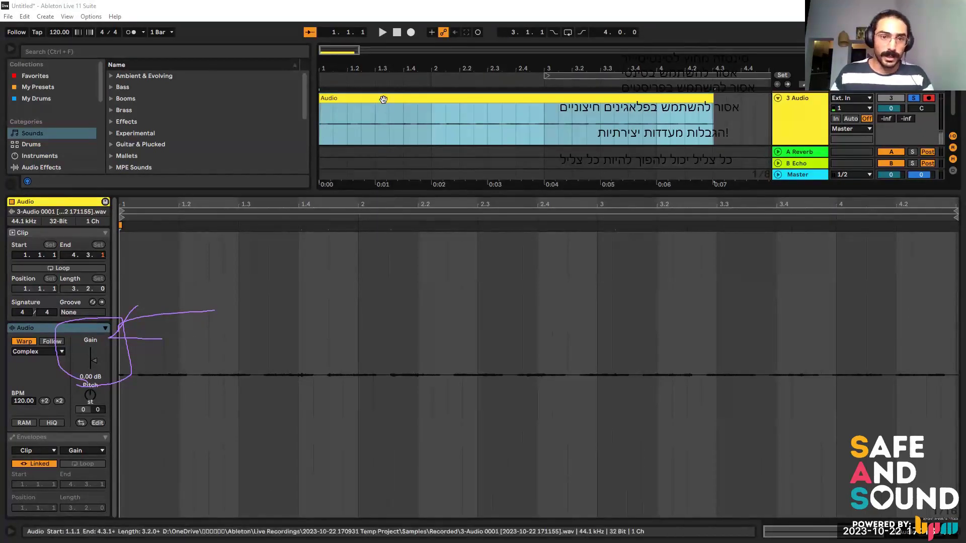
{"action": "key", "text": "ctrl+j"}
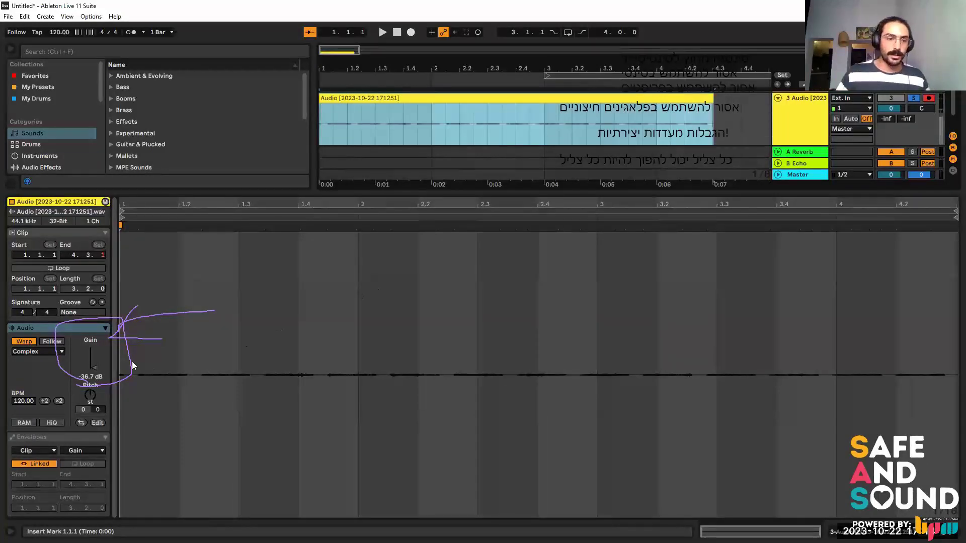
{"action": "left_click", "coordinate": [90, 377]}
{"action": "key", "text": "Delete"}
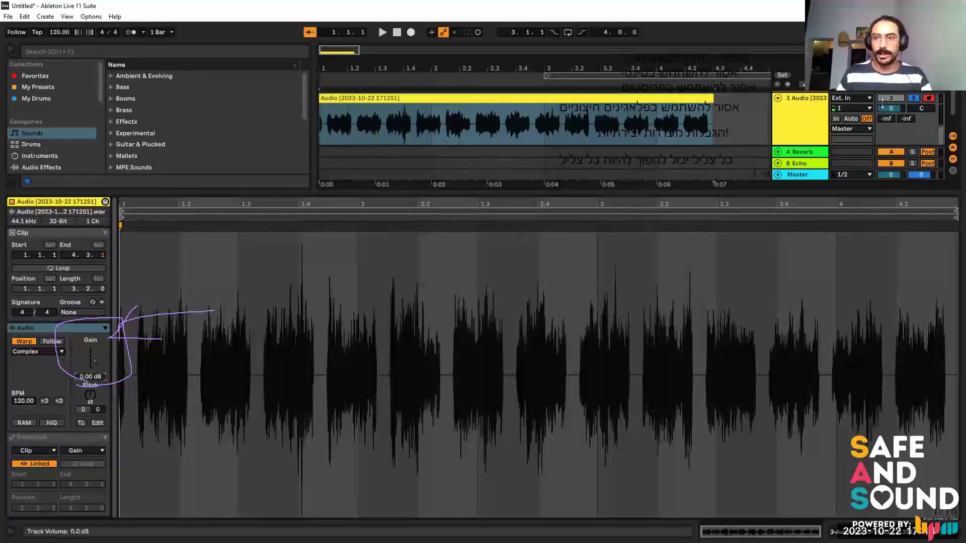
Lower the 3 Audio track volume to -11.5 dB, play the clip and clear the drawn annotation.
{"action": "left_click_drag", "start_coordinate": [891, 108], "coordinate": [891, 118]}
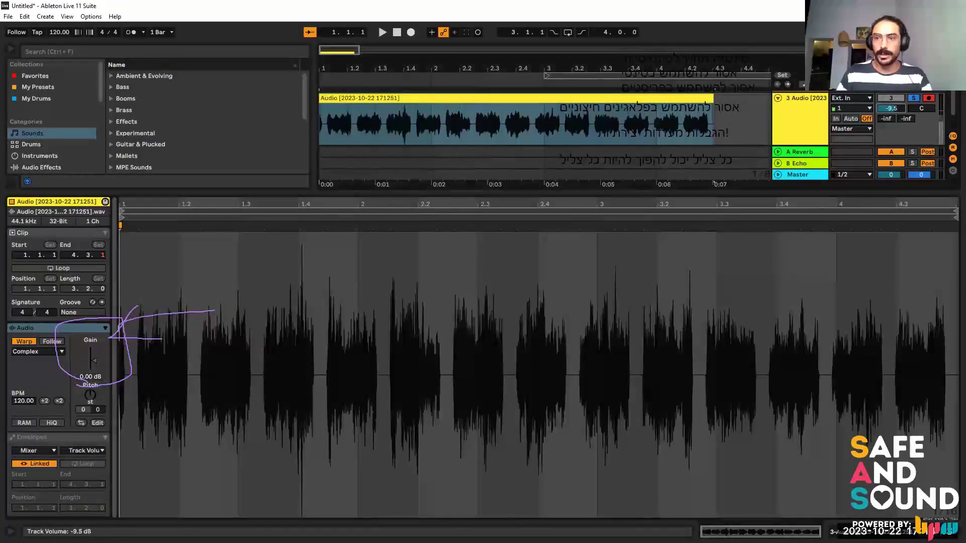
{"action": "key", "text": "space"}
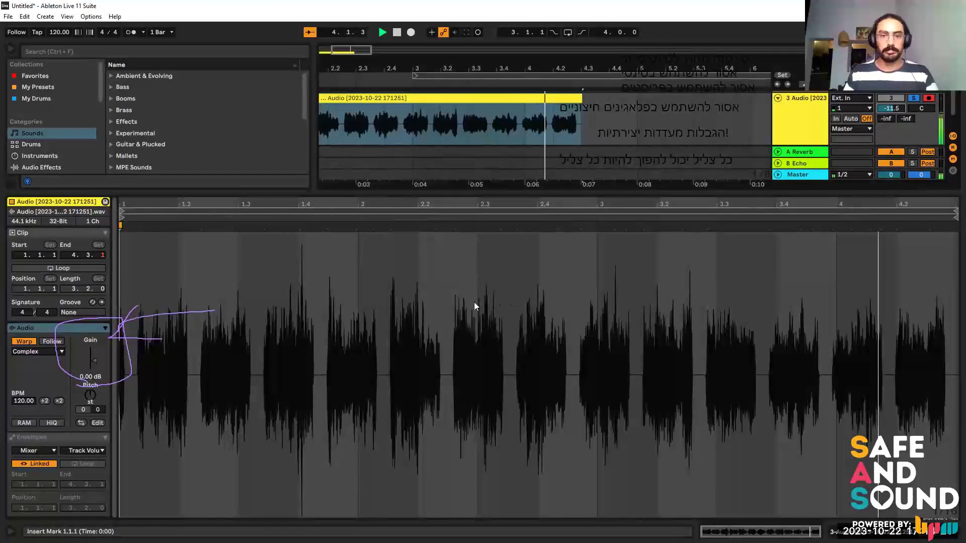
{"action": "key", "text": "space"}
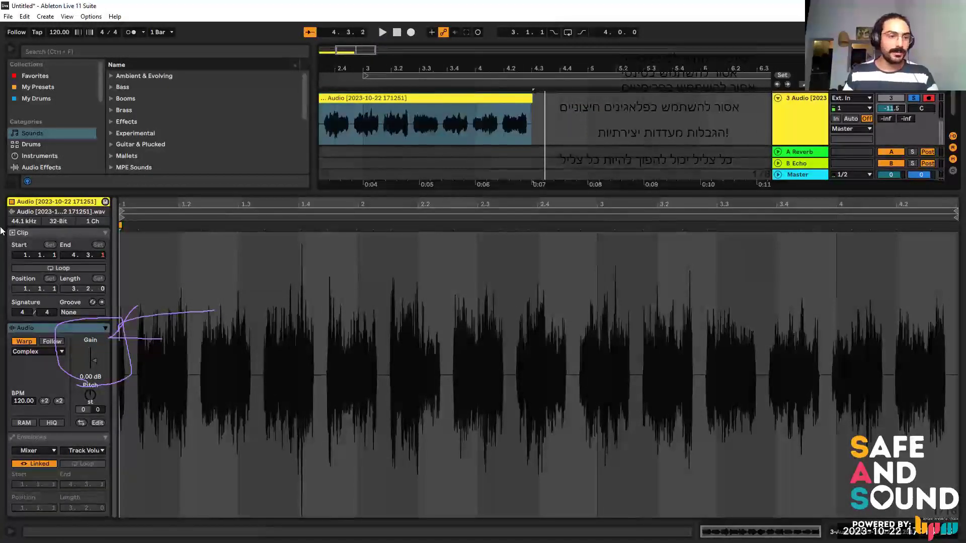
{"action": "key", "text": "Escape"}
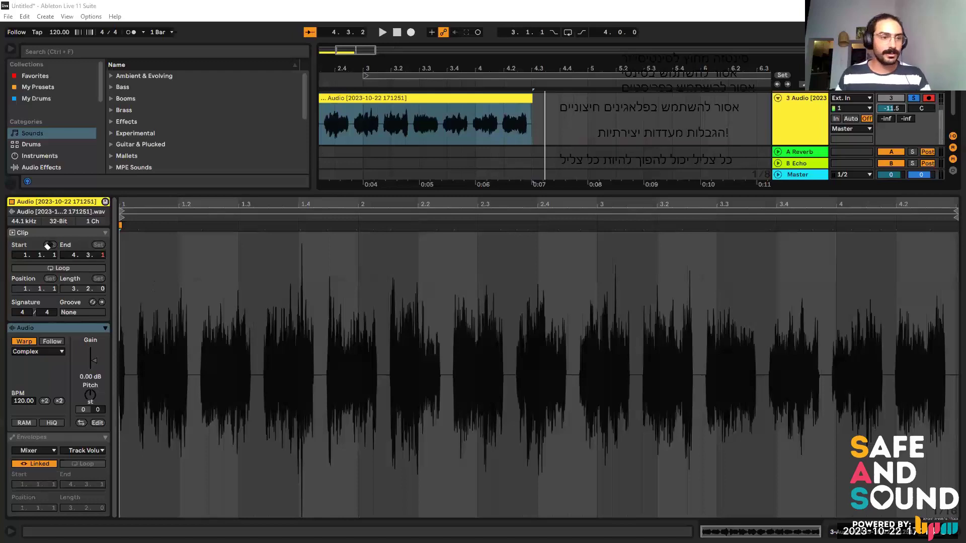
Trim the short lead-in before the first sound off the start of the consolidated clip and play it from 1.1.1.
{"action": "left_click", "coordinate": [398, 98]}
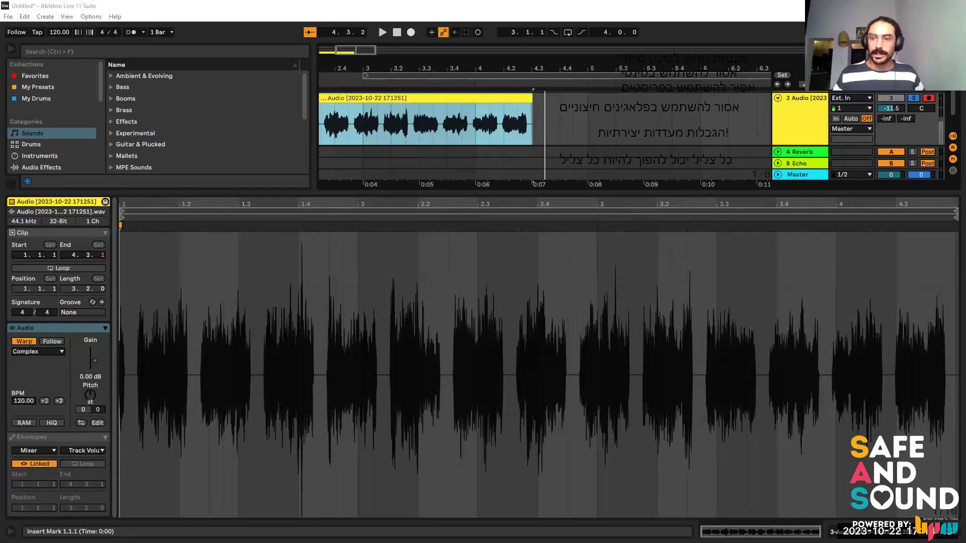
{"action": "key", "text": "ctrl+a"}
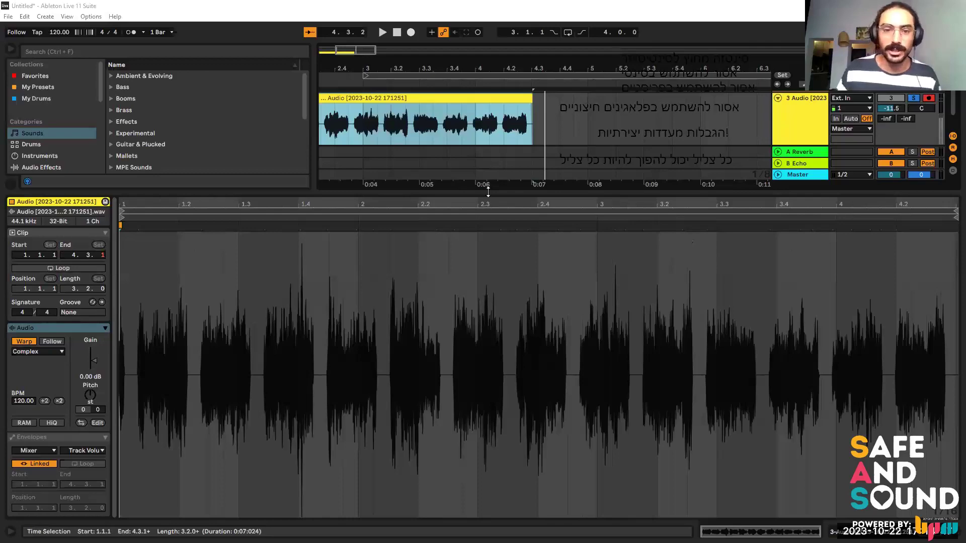
{"action": "left_click_drag", "start_coordinate": [479, 264], "coordinate": [467, 328]}
{"action": "left_click_drag", "start_coordinate": [382, 68], "coordinate": [415, 51]}
{"action": "left_click", "coordinate": [323, 60]}
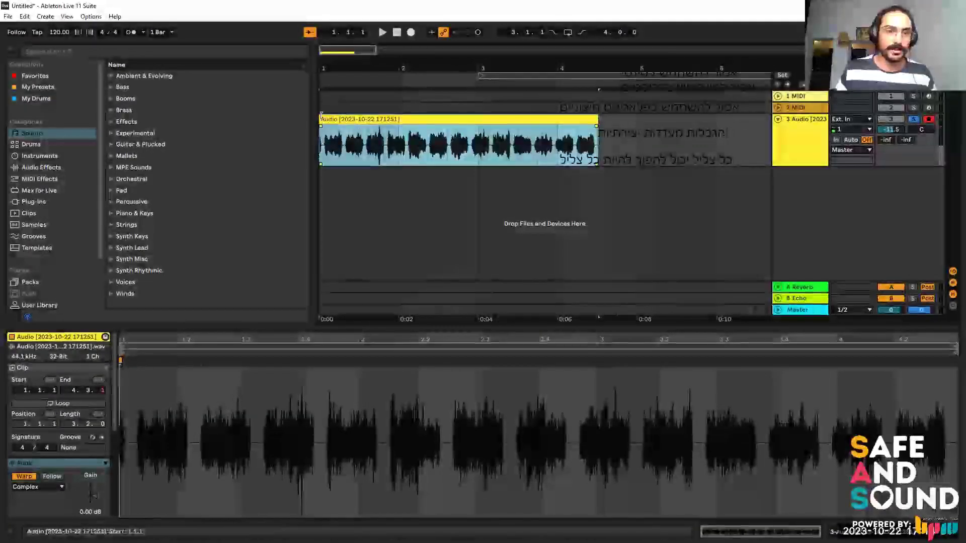
{"action": "mouse_move", "coordinate": [322, 60]}
{"action": "left_mouse_down"}
{"action": "mouse_move", "coordinate": [317, 126]}
{"action": "mouse_move", "coordinate": [324, 119]}
{"action": "left_mouse_up"}
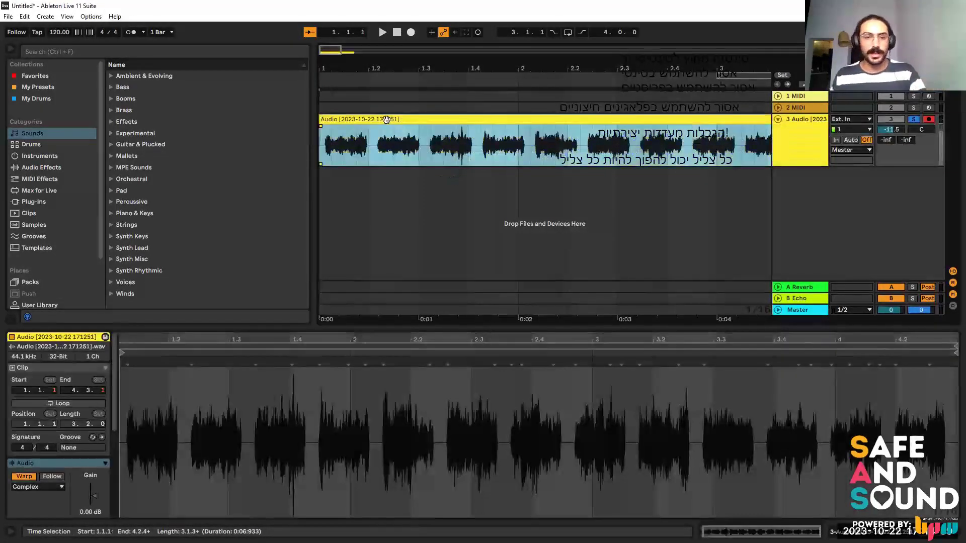
{"action": "key", "text": "space"}
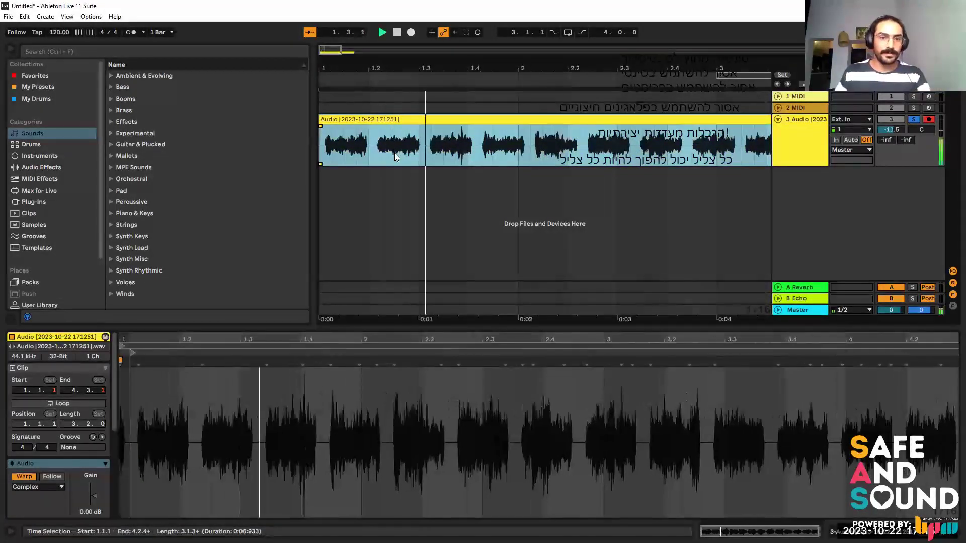
{"action": "key", "text": "space"}
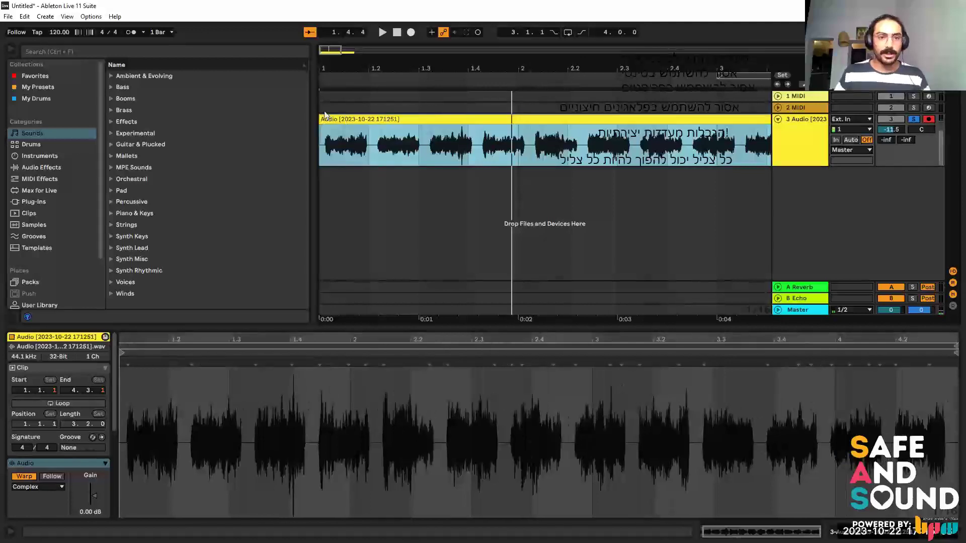
{"action": "left_click_drag", "start_coordinate": [321, 120], "coordinate": [352, 141]}
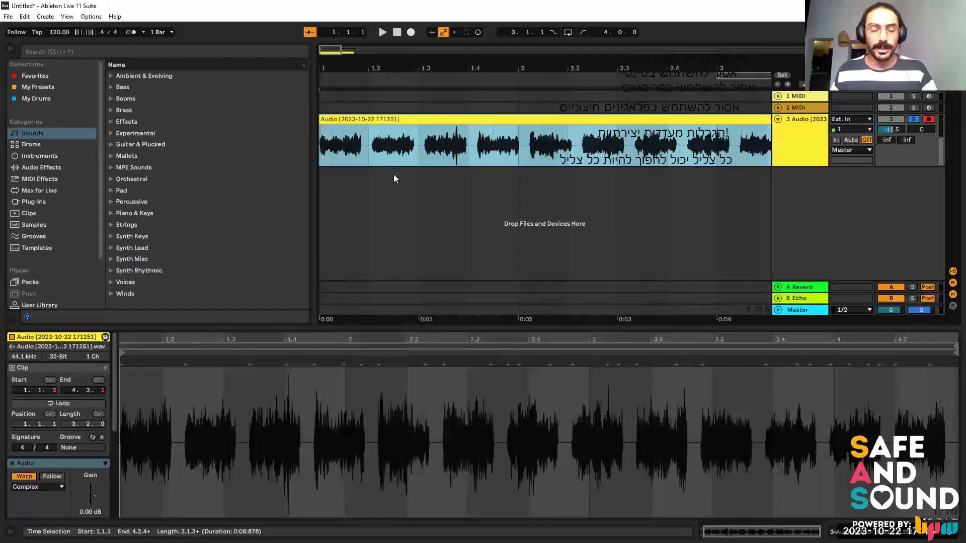
{"action": "key", "text": "space"}
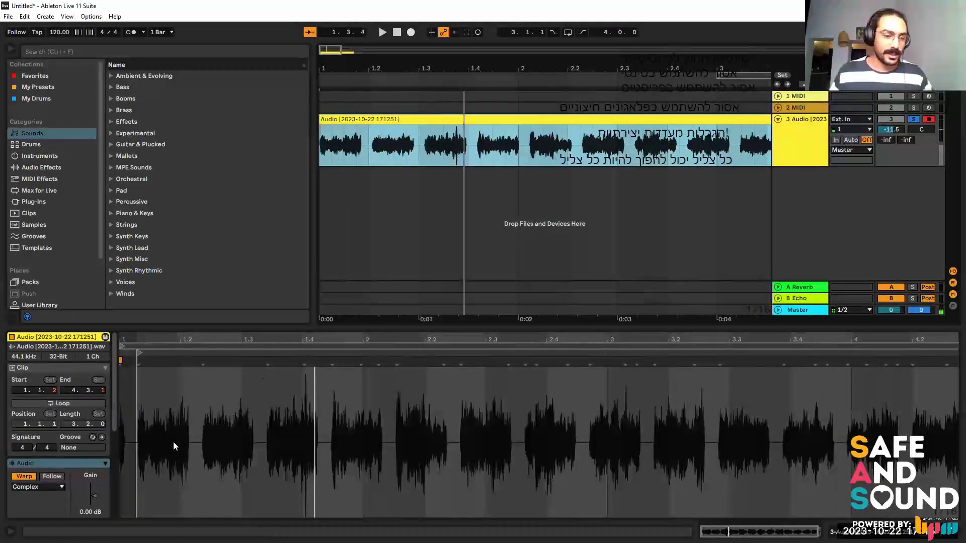
Time-stretch the warped clip on the 3 Audio track until it ends at about 29.3.3.
{"action": "scroll", "coordinate": [55, 453], "scroll_direction": "down", "scroll_amount": 2}
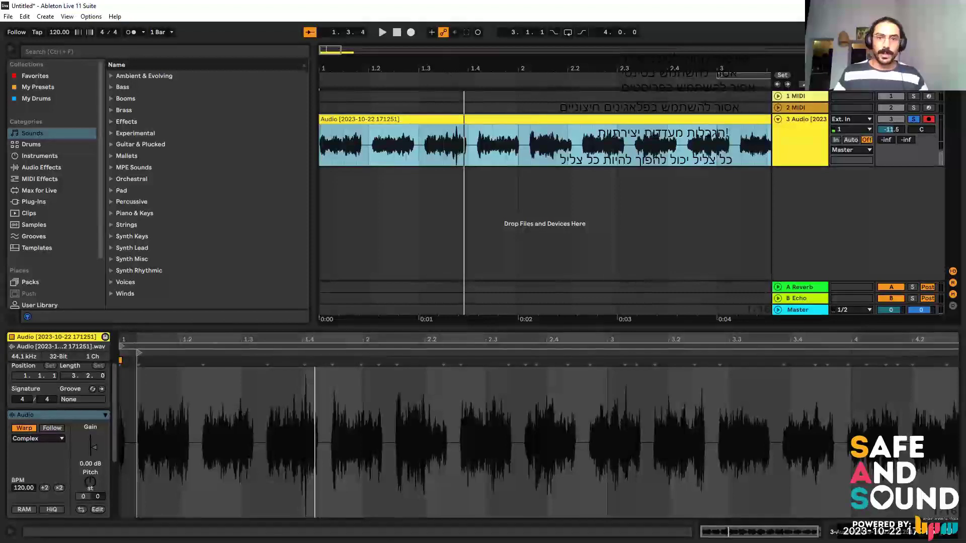
{"action": "left_click_drag", "start_coordinate": [425, 63], "coordinate": [424, 27]}
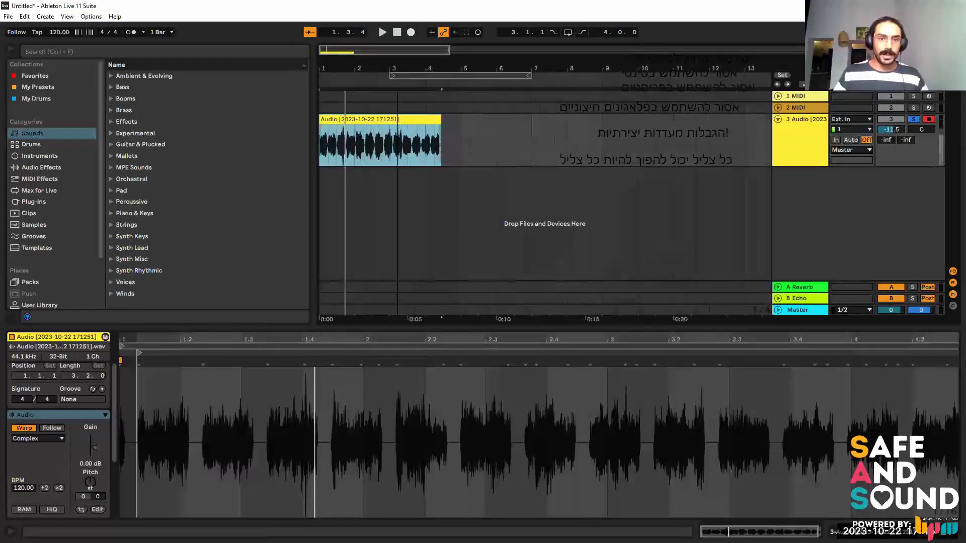
{"action": "scroll", "coordinate": [321, 134], "scroll_direction": "down", "scroll_amount": 2, "text": "ctrl"}
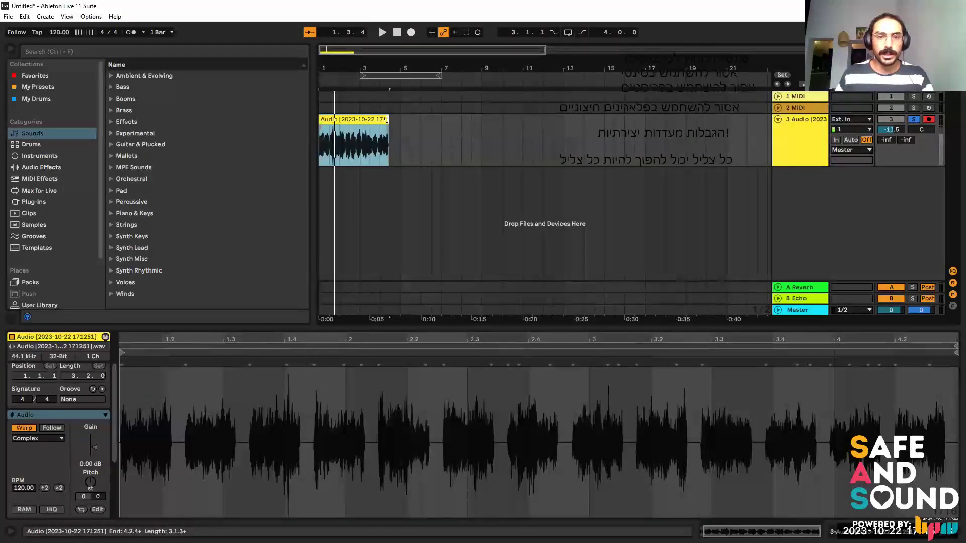
{"action": "mouse_move", "coordinate": [433, 112]}
{"action": "left_mouse_down"}
{"action": "mouse_move", "coordinate": [876, 112]}
{"action": "mouse_move", "coordinate": [732, 114]}
{"action": "left_mouse_up"}
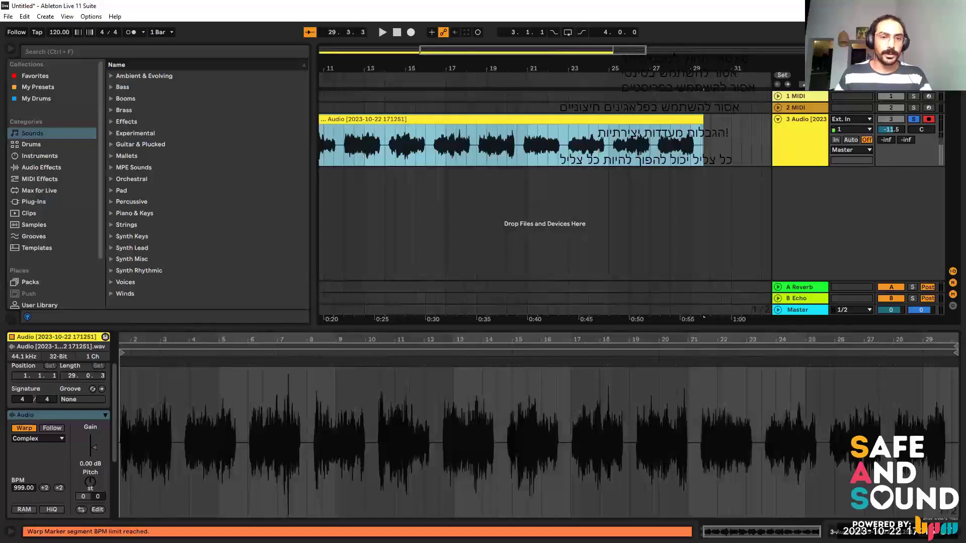
{"action": "key", "text": "minus"}
{"action": "key", "text": "minus"}
{"action": "key", "text": "plus"}
{"action": "key", "text": "plus"}
{"action": "key", "text": "plus"}
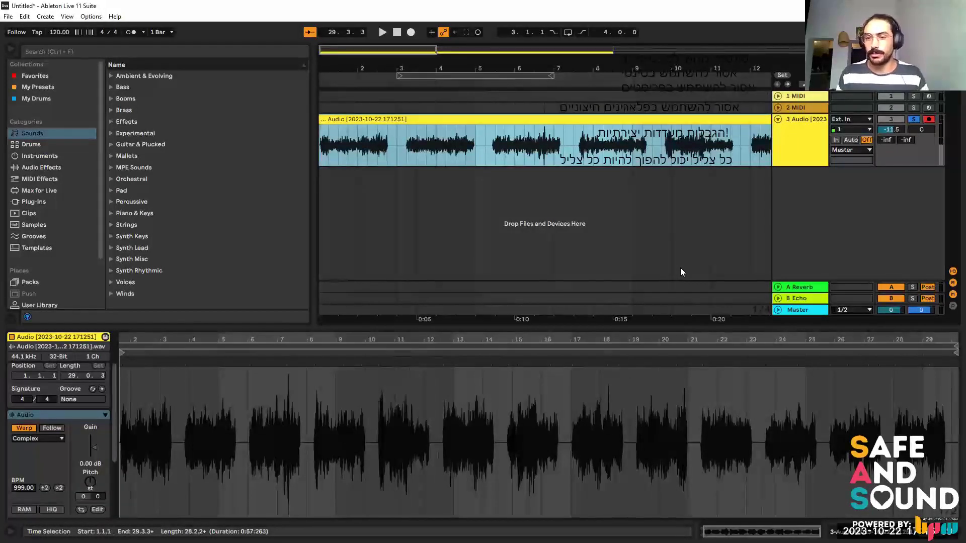
Reset the 3 Audio track volume to 0 dB and listen to the stretched clip from its start.
{"action": "left_click", "coordinate": [353, 126]}
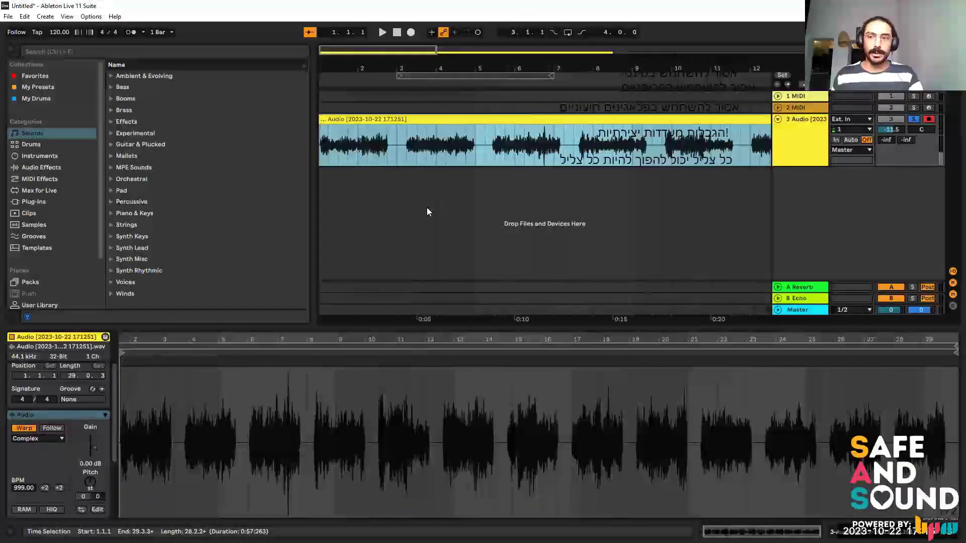
{"action": "key", "text": "space"}
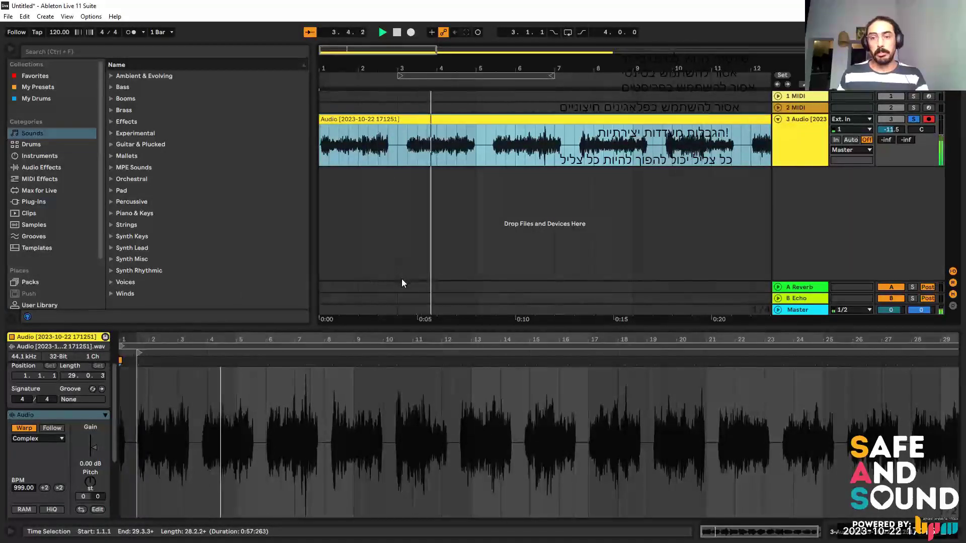
{"action": "key", "text": "space"}
{"action": "double_click", "coordinate": [891, 130]}
{"action": "key", "text": "space"}
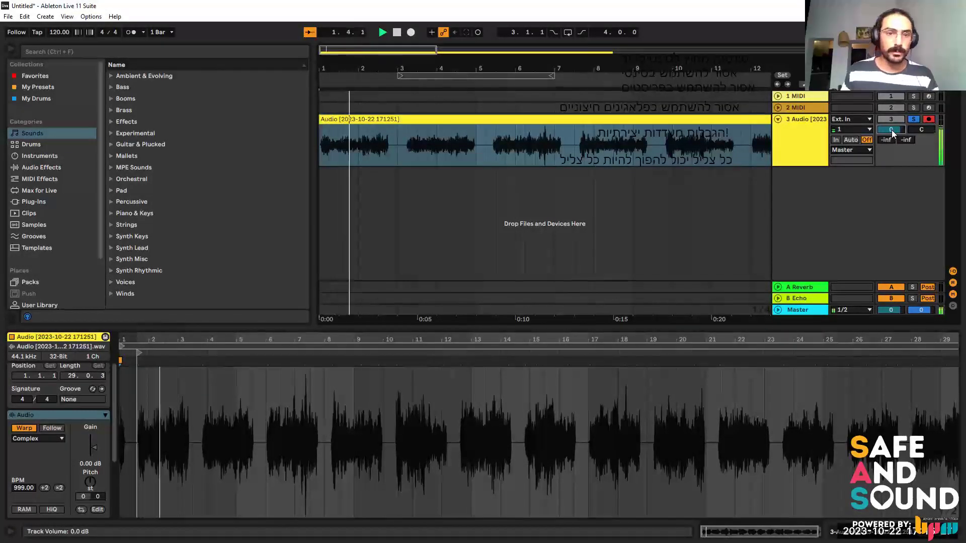
{"action": "key", "text": "space"}
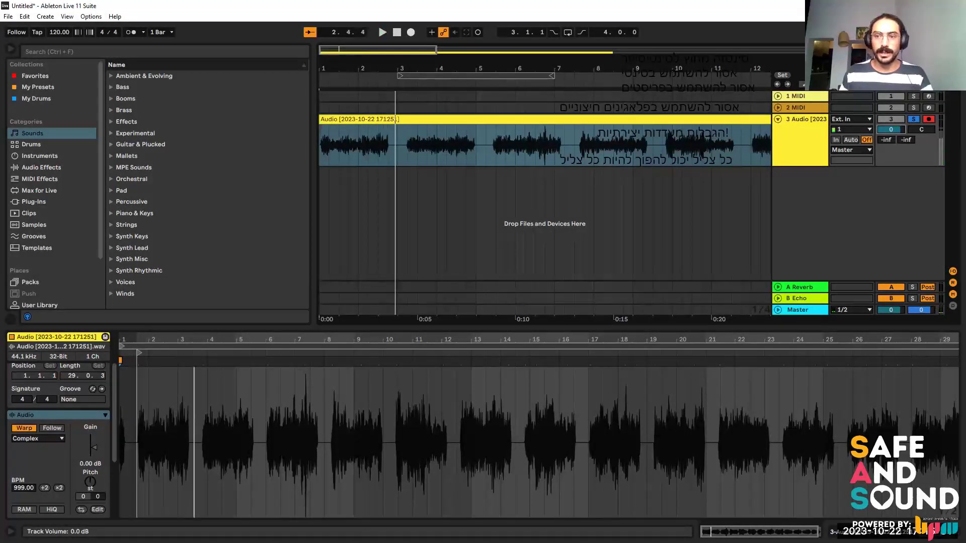
Lower the 3 Audio track volume to -7.9 dB and mark the clip's warp mode with a hand-drawn circle and arrow.
{"action": "left_click_drag", "start_coordinate": [893, 127], "coordinate": [893, 139]}
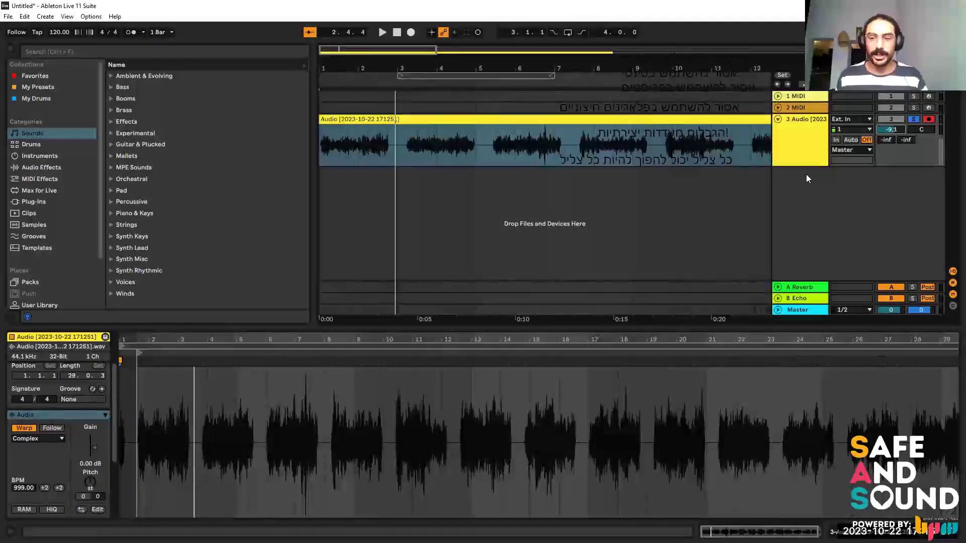
{"action": "left_click_drag", "start_coordinate": [891, 130], "coordinate": [891, 124]}
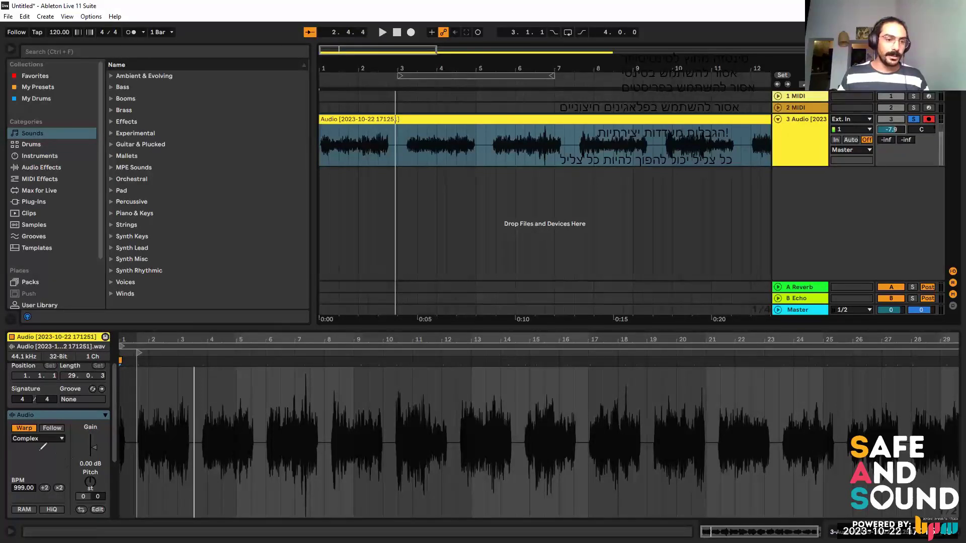
{"action": "left_click_drag", "start_coordinate": [28, 443], "coordinate": [75, 431]}
{"action": "left_click_drag", "start_coordinate": [89, 393], "coordinate": [100, 429]}
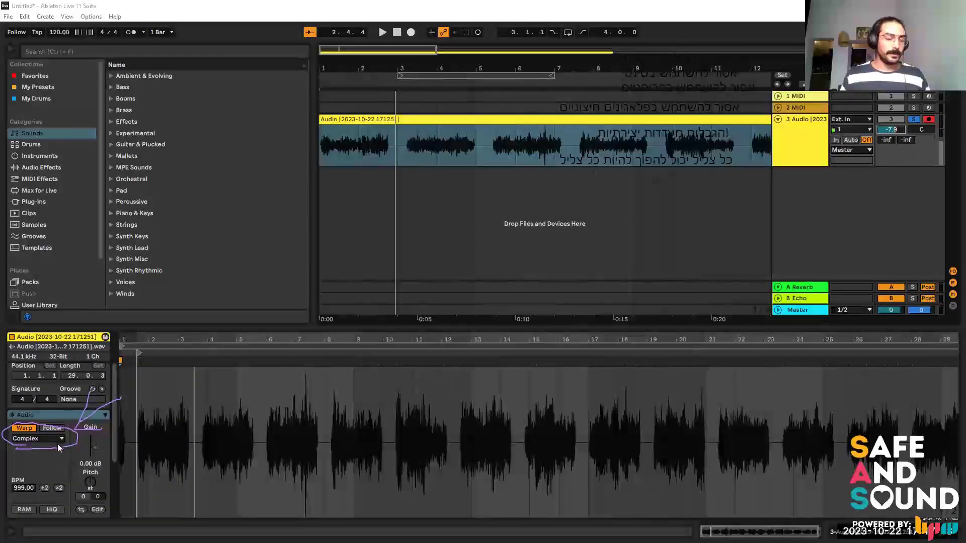
Change the stretched clip's warp mode to Beats and play it.
{"action": "left_click", "coordinate": [38, 441]}
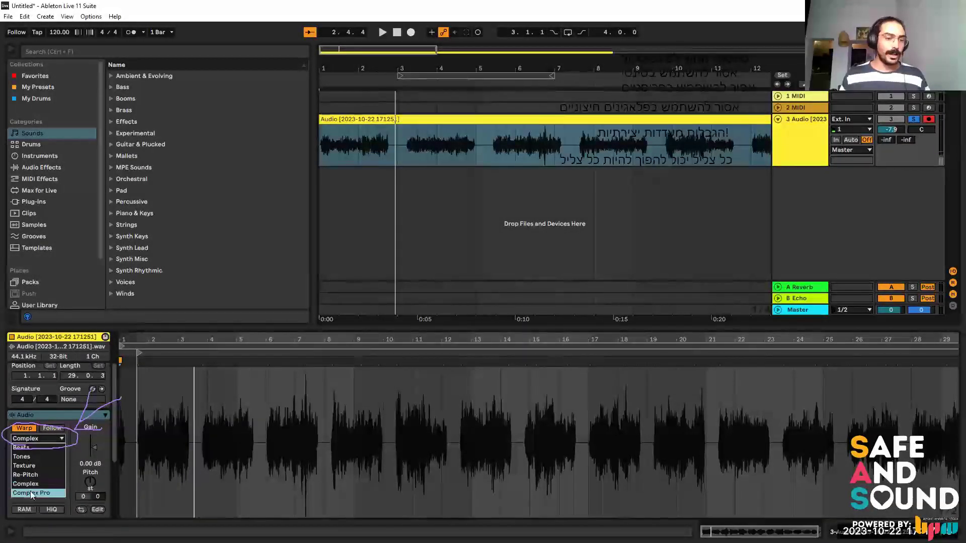
{"action": "left_click", "coordinate": [23, 450]}
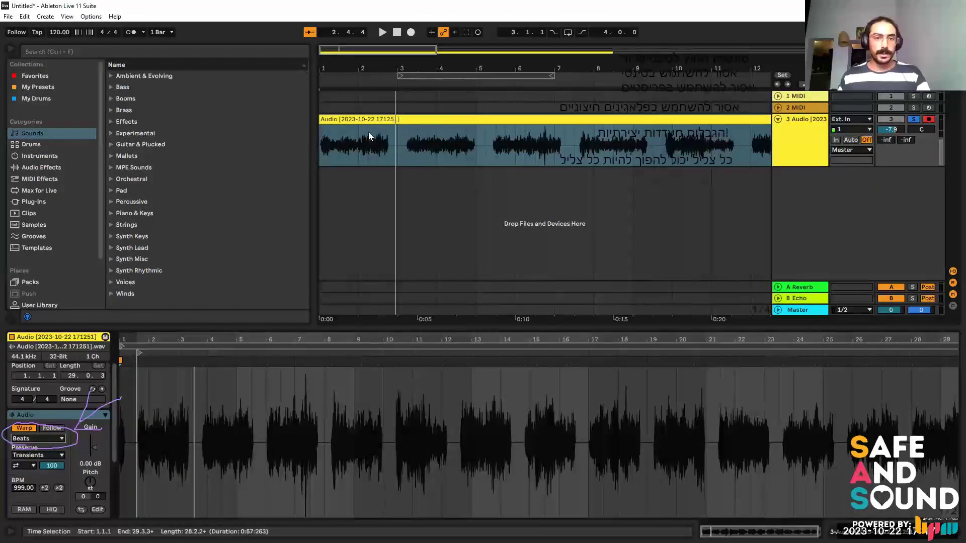
{"action": "key", "text": "space"}
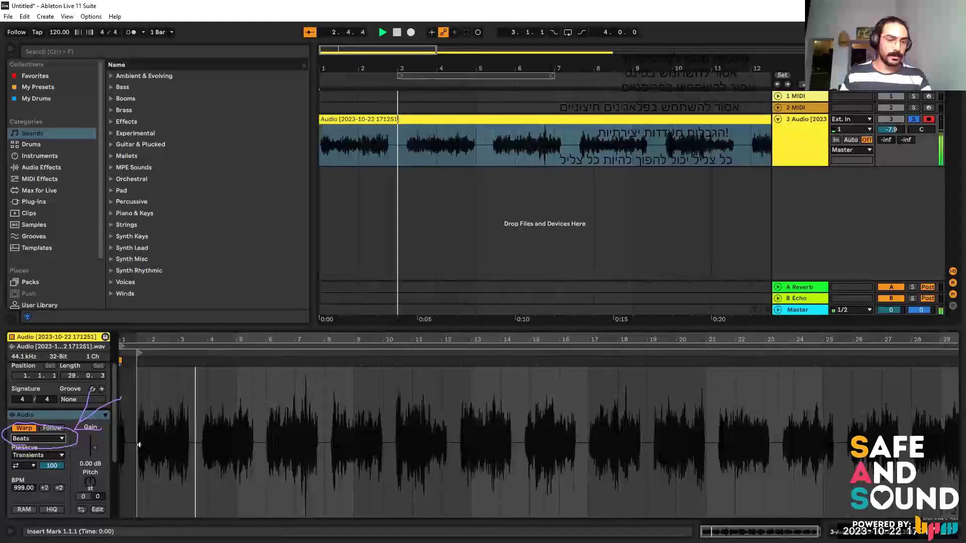
Change the clip's warp mode to Tones and listen to it, including from the start of the third burst.
{"action": "left_click", "coordinate": [37, 438]}
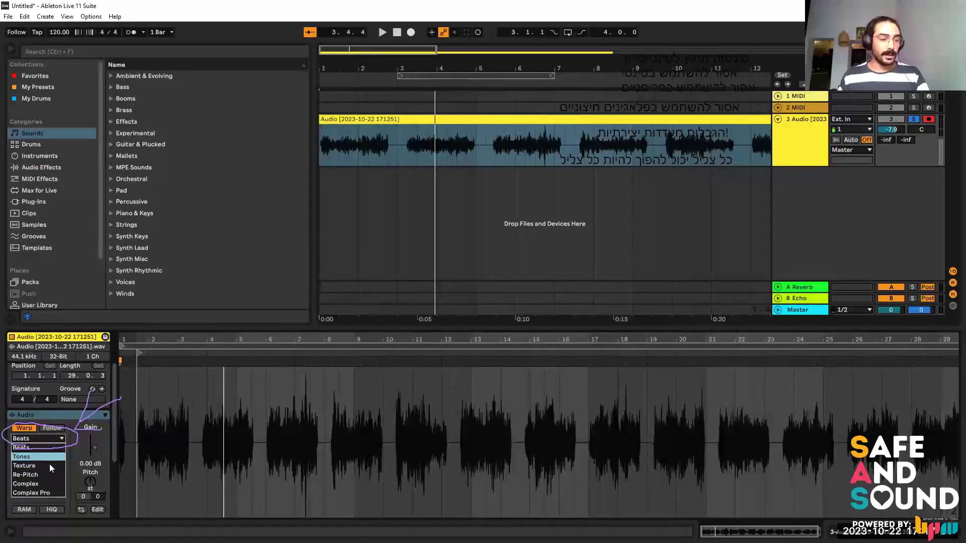
{"action": "left_click", "coordinate": [41, 457]}
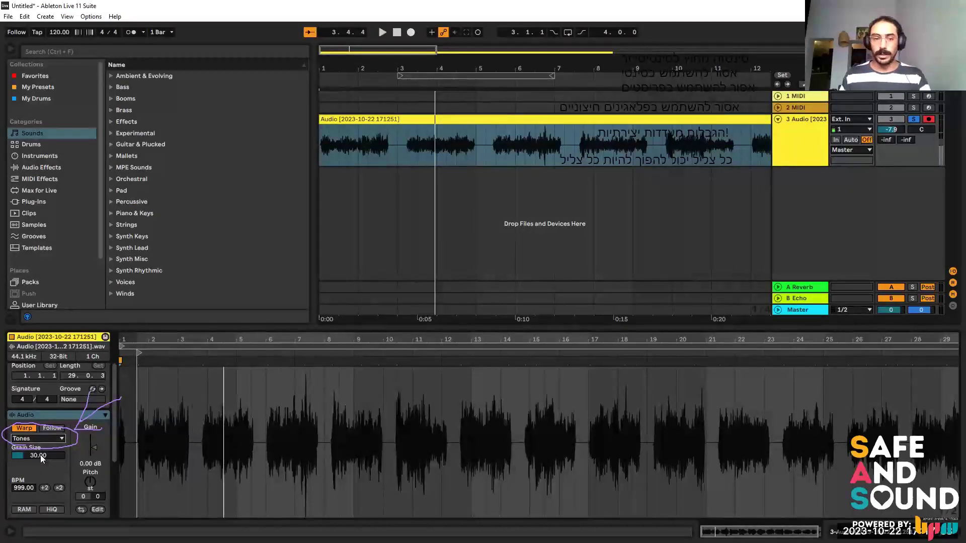
{"action": "key", "text": "space"}
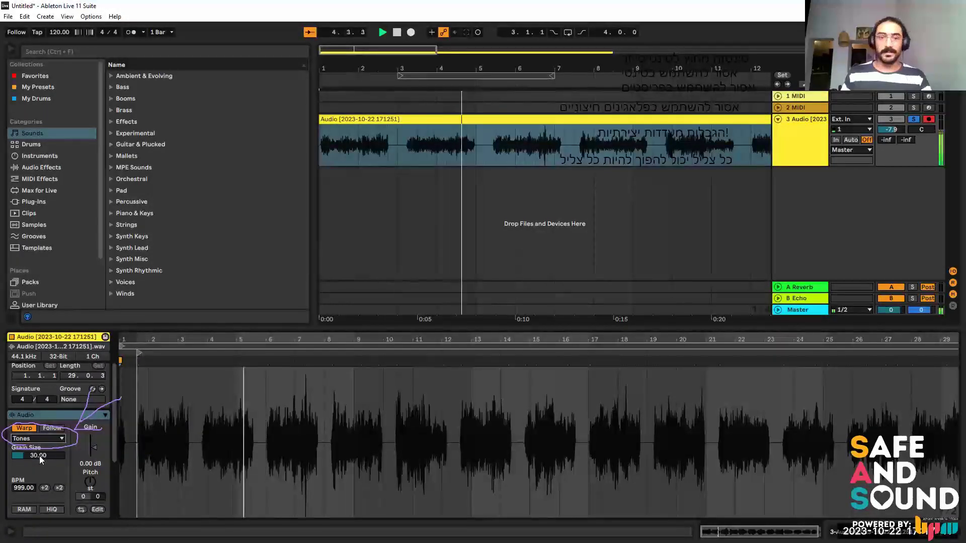
{"action": "key", "text": "space"}
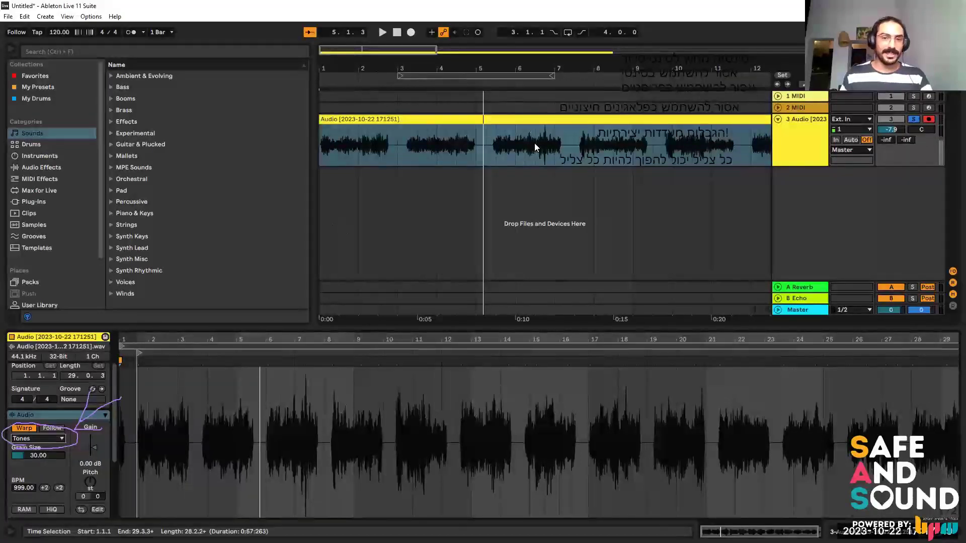
{"action": "left_click", "coordinate": [494, 144]}
{"action": "key", "text": "space"}
{"action": "key", "text": "space"}
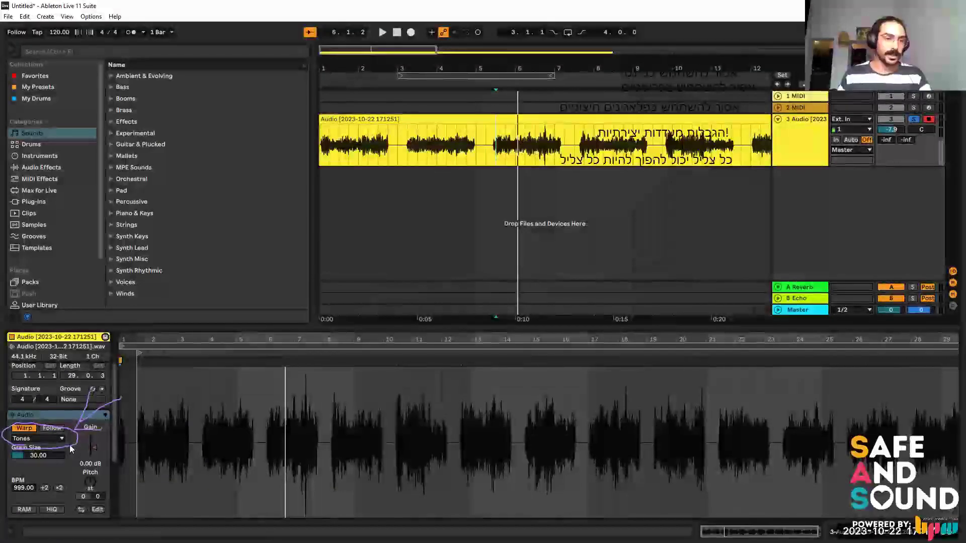
Raise the Tones grain size to 100 and listen to the clip.
{"action": "left_click_drag", "start_coordinate": [32, 459], "coordinate": [37, 456]}
{"action": "key", "text": "space"}
{"action": "key", "text": "space"}
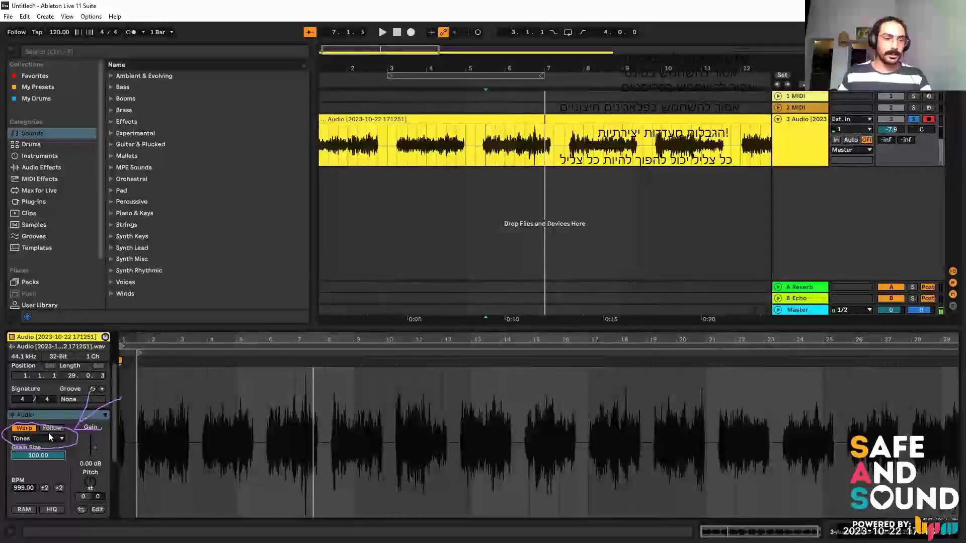
Switch the clip's warp mode to Texture, trying a grain size of 2.00 before 79.48, and lower the flux to 14.84.
{"action": "left_click", "coordinate": [47, 440]}
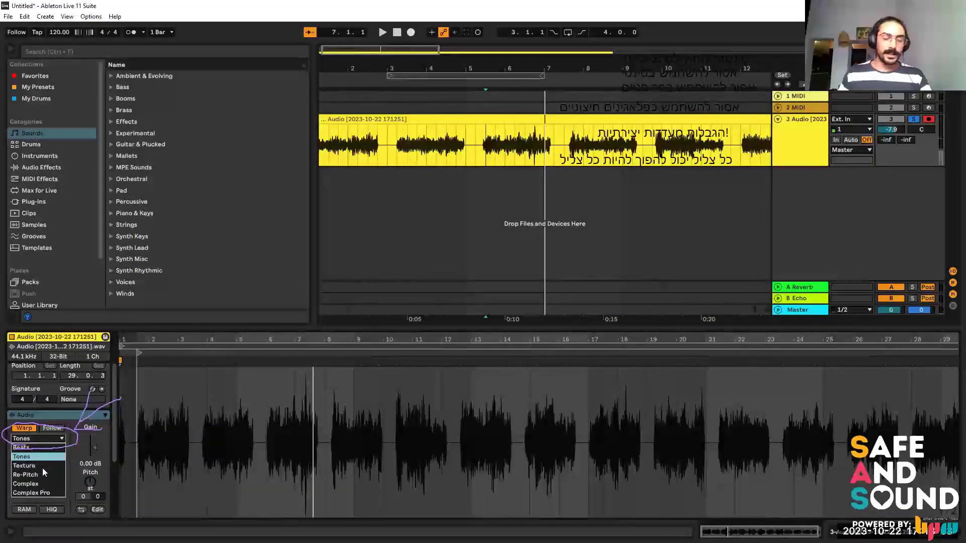
{"action": "left_click", "coordinate": [39, 467]}
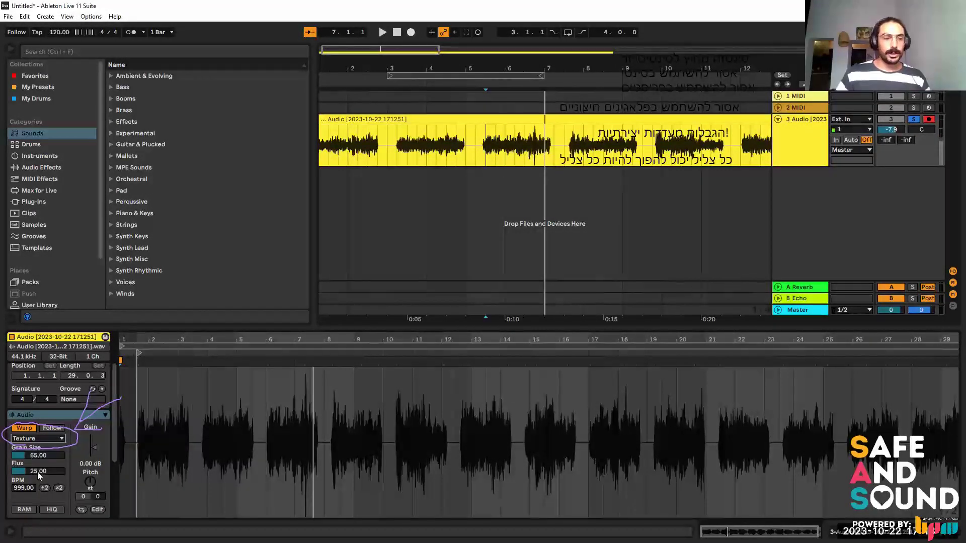
{"action": "mouse_move", "coordinate": [34, 458]}
{"action": "left_mouse_down"}
{"action": "mouse_move", "coordinate": [34, 486]}
{"action": "mouse_move", "coordinate": [35, 460]}
{"action": "left_mouse_up"}
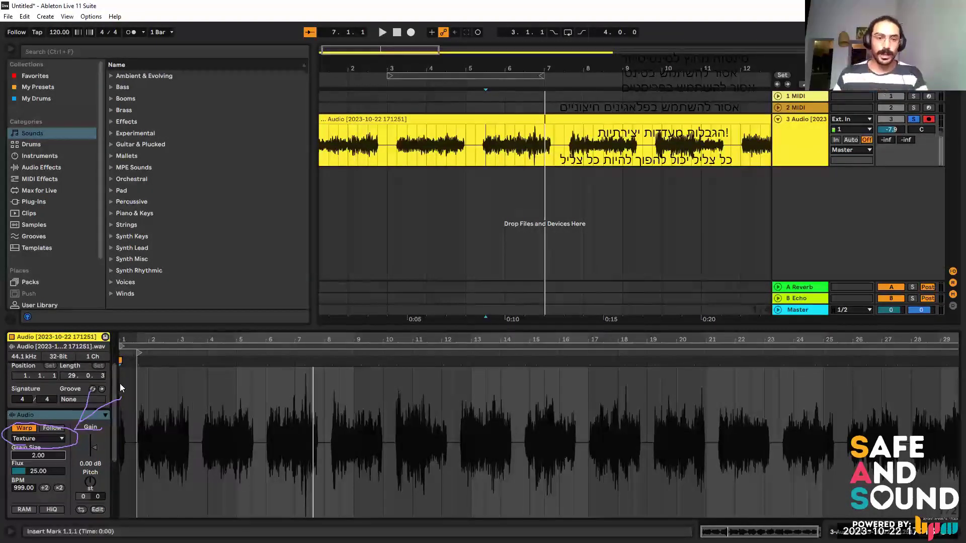
{"action": "mouse_move", "coordinate": [38, 455]}
{"action": "left_mouse_down"}
{"action": "mouse_move", "coordinate": [37, 428]}
{"action": "mouse_move", "coordinate": [34, 471]}
{"action": "left_mouse_up"}
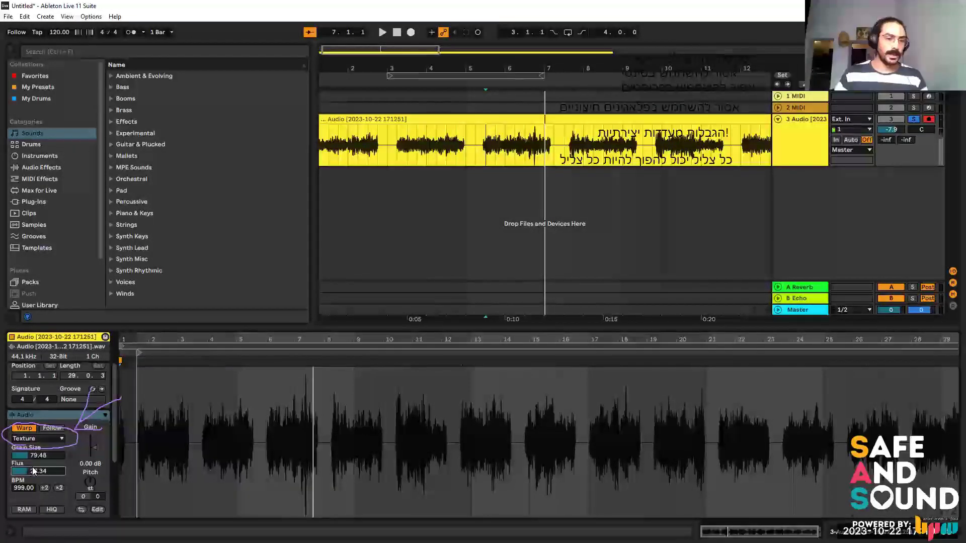
{"action": "left_click_drag", "start_coordinate": [17, 468], "coordinate": [37, 480]}
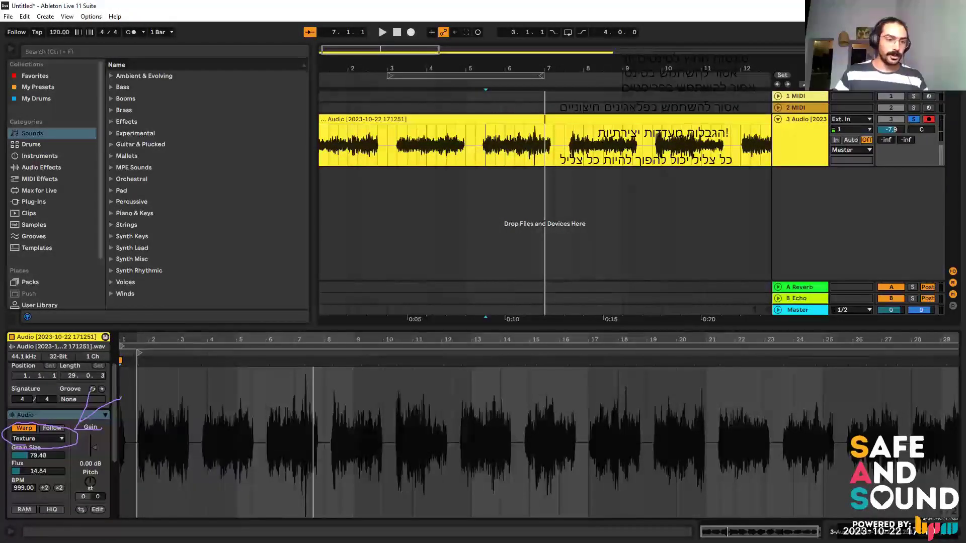
Set the Texture flux to 0.00 and raise the grain size to 199.79.
{"action": "left_click", "coordinate": [32, 457]}
{"action": "mouse_move", "coordinate": [34, 456]}
{"action": "left_mouse_down"}
{"action": "mouse_move", "coordinate": [33, 465]}
{"action": "mouse_move", "coordinate": [34, 440]}
{"action": "mouse_move", "coordinate": [34, 463]}
{"action": "left_mouse_up"}
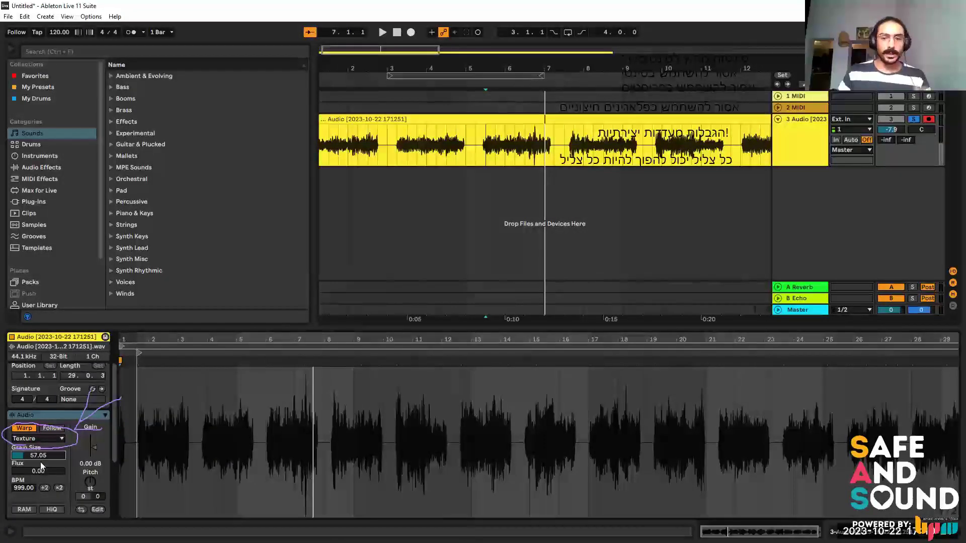
{"action": "mouse_move", "coordinate": [39, 455]}
{"action": "left_mouse_down"}
{"action": "mouse_move", "coordinate": [38, 466]}
{"action": "mouse_move", "coordinate": [31, 458]}
{"action": "left_mouse_up"}
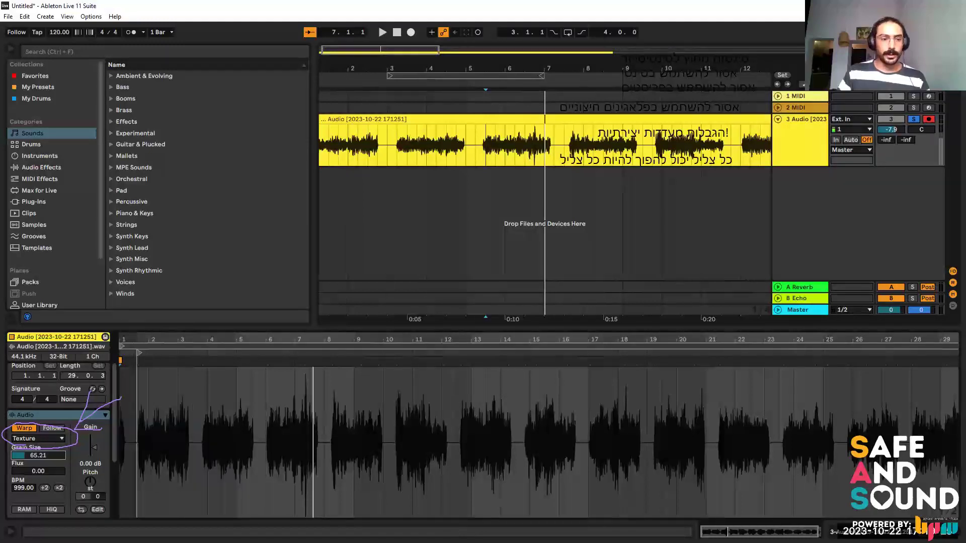
{"action": "left_click_drag", "start_coordinate": [44, 460], "coordinate": [44, 452]}
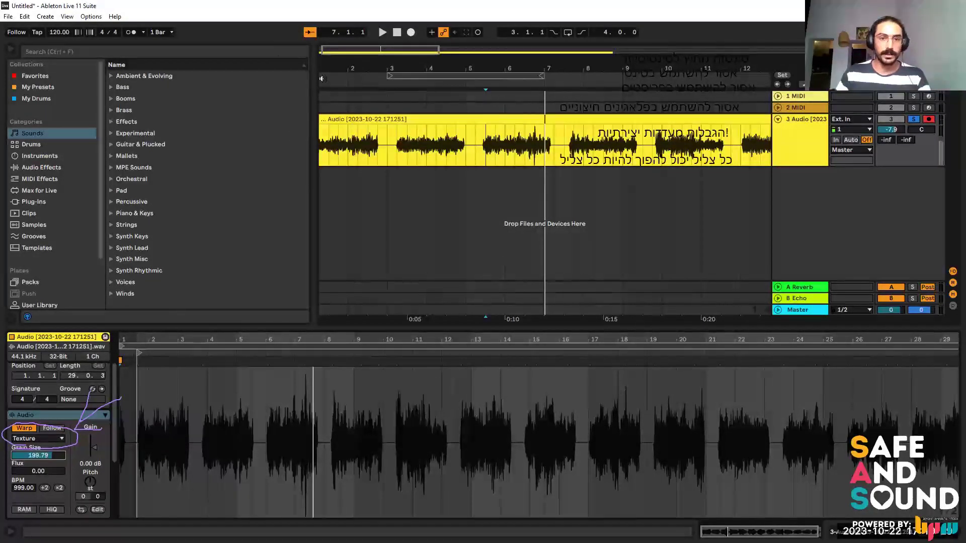
Listen to the Texture-warped clip, restarting playback from its beginning at 1.1.1.
{"action": "key", "text": "space"}
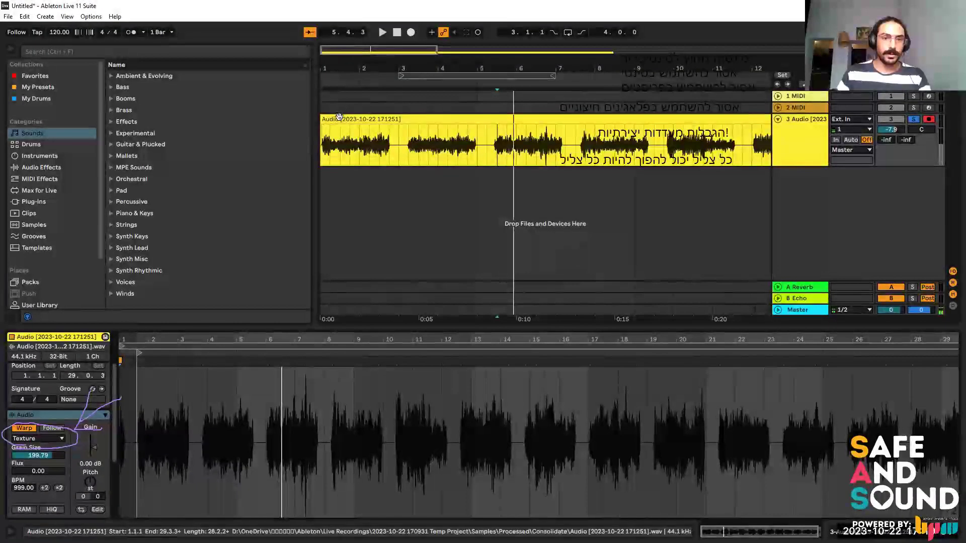
{"action": "left_click", "coordinate": [364, 117]}
{"action": "key", "text": "space"}
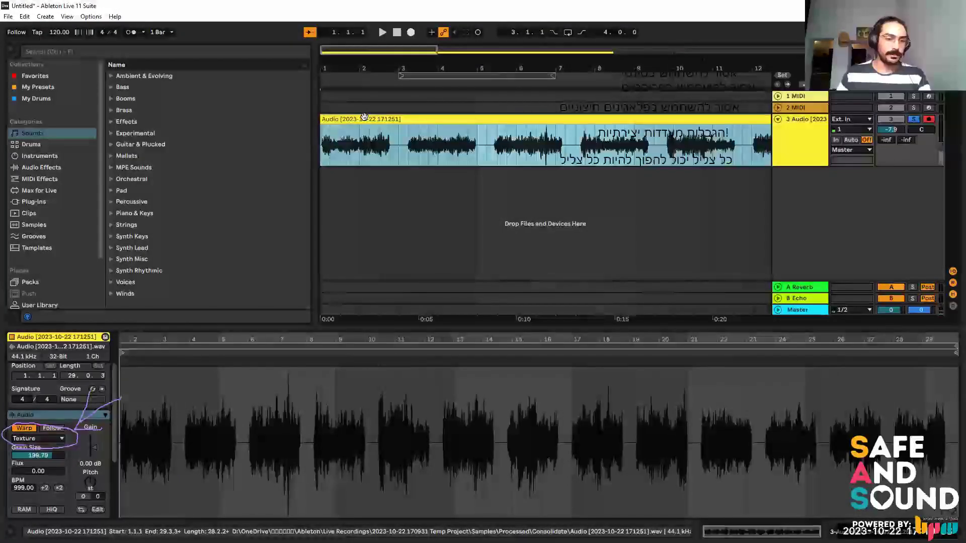
{"action": "key", "text": "space"}
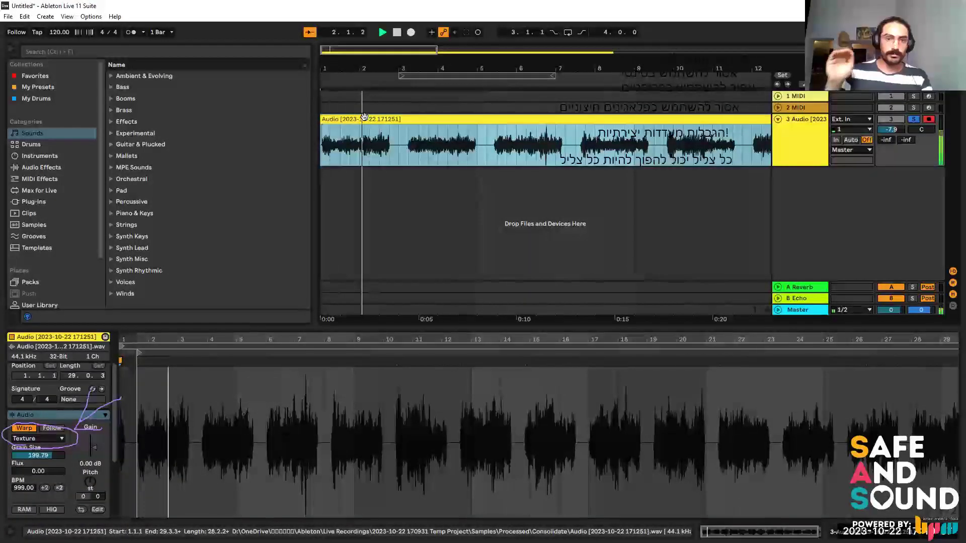
{"action": "key", "text": "space"}
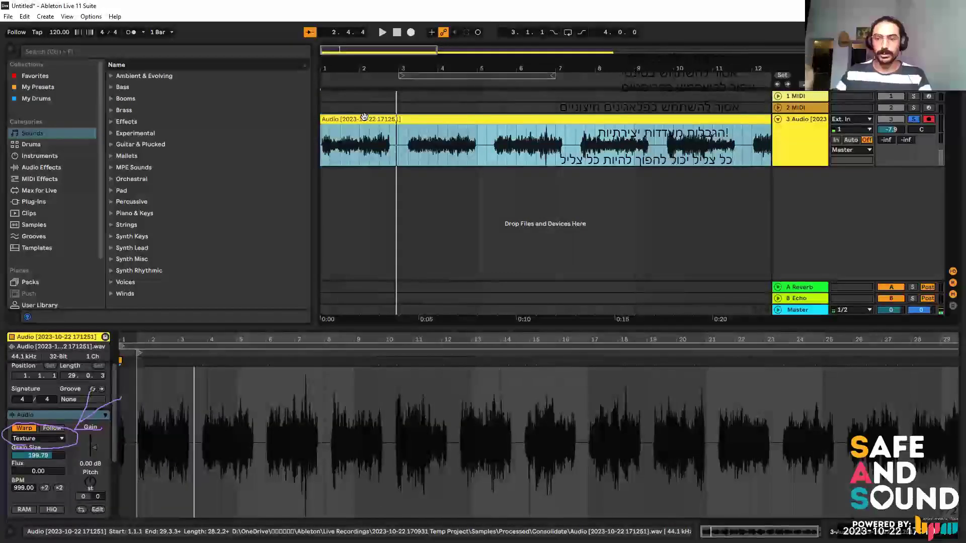
Reduce the Texture grain size to 24.43 while auditioning the clip from its start.
{"action": "left_click_drag", "start_coordinate": [38, 455], "coordinate": [52, 478]}
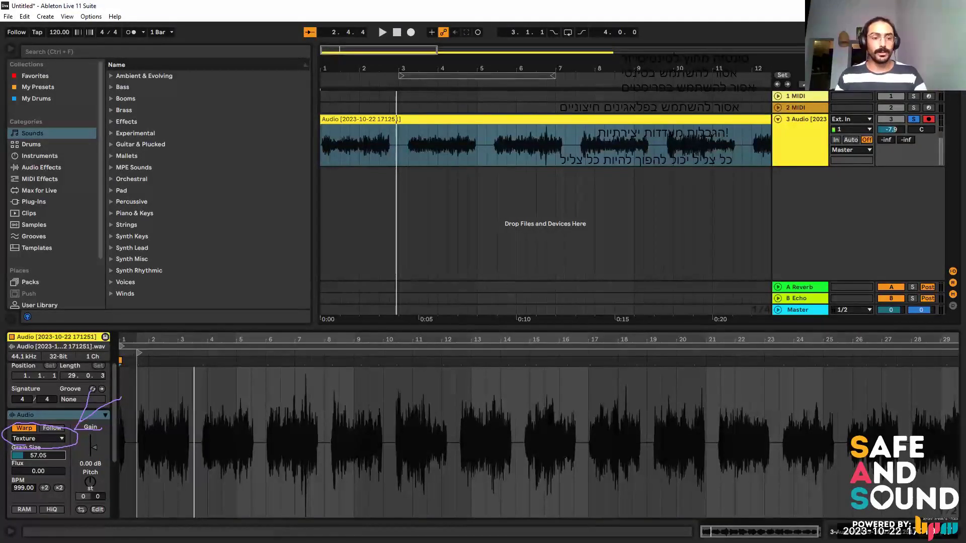
{"action": "key", "text": "space"}
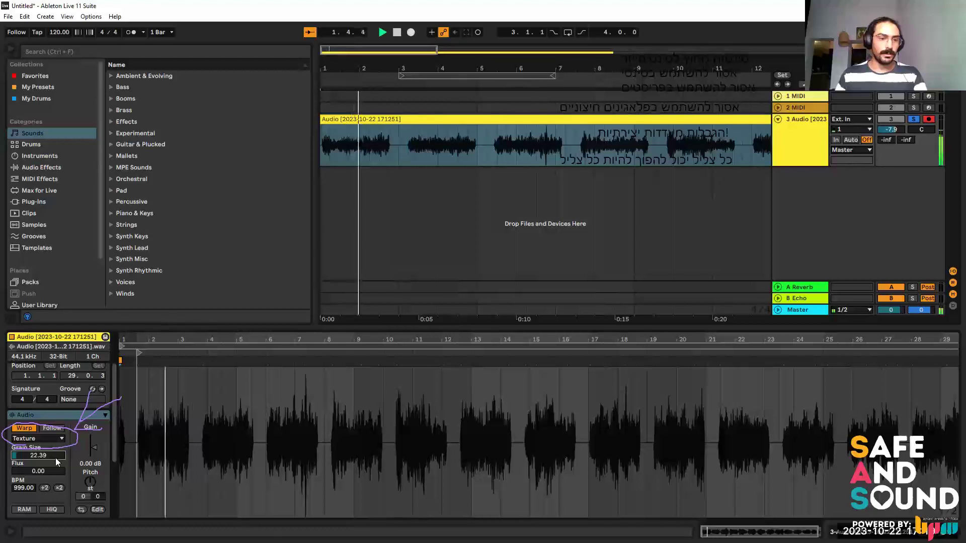
{"action": "left_click_drag", "start_coordinate": [52, 456], "coordinate": [52, 453]}
{"action": "key", "text": "space"}
{"action": "key", "text": "space"}
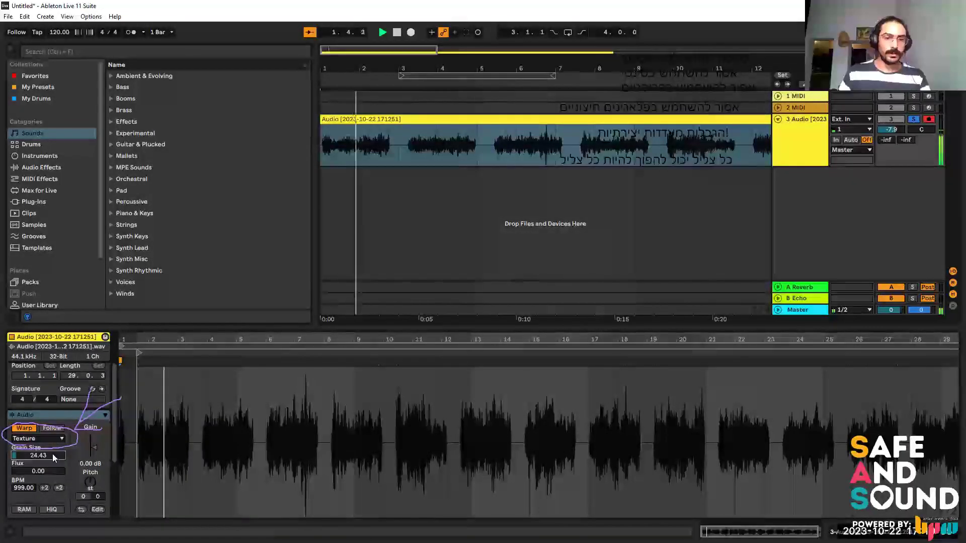
{"action": "key", "text": "space"}
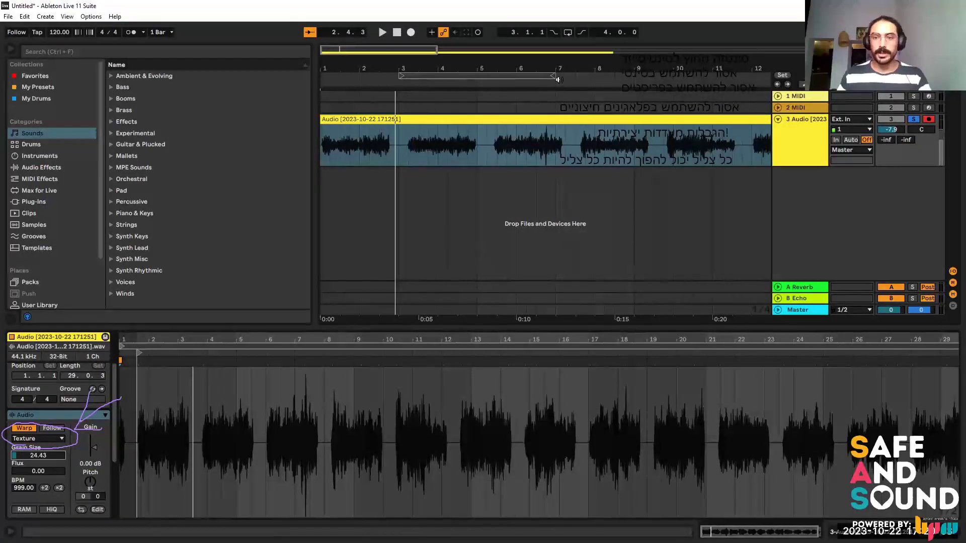
Play the clip from the second burst at 3.2.1 to check the reduced grain size.
{"action": "left_click", "coordinate": [408, 157]}
{"action": "key", "text": "space"}
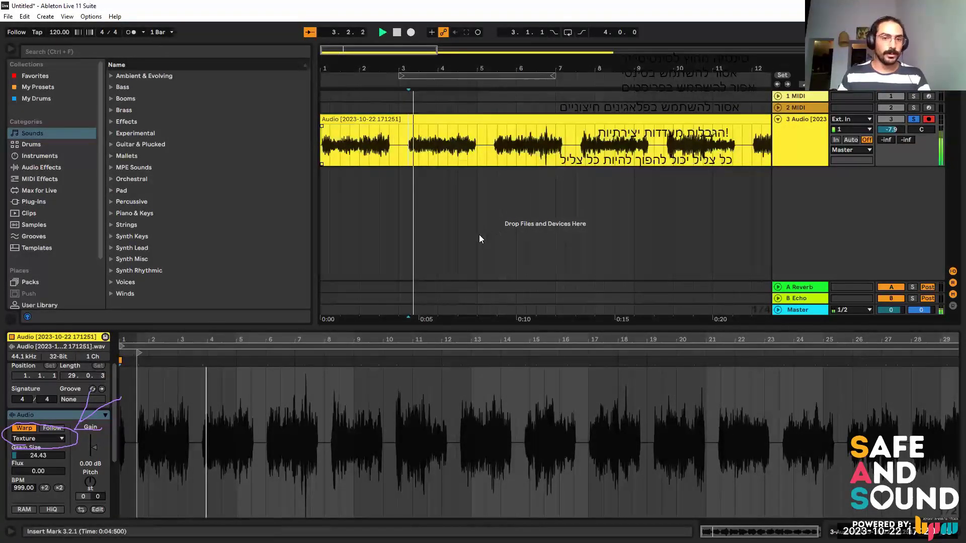
{"action": "left_click", "coordinate": [43, 457]}
{"action": "key", "text": "space"}
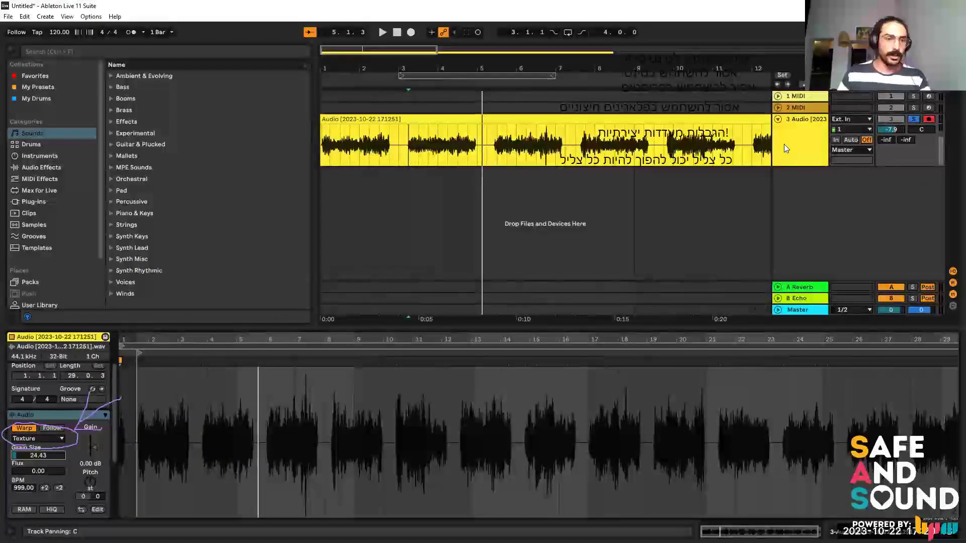
Add a Tuner from the Utilities audio effects to the 3 Audio track, after EQ Eight.
{"action": "left_click", "coordinate": [55, 167]}
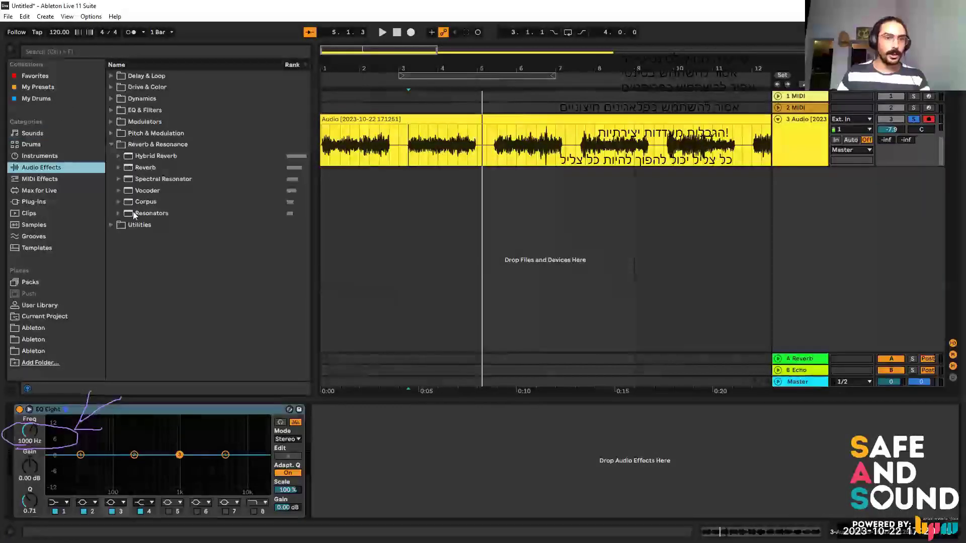
{"action": "left_click", "coordinate": [110, 225]}
{"action": "left_click", "coordinate": [138, 178]}
{"action": "left_click_drag", "start_coordinate": [138, 178], "coordinate": [394, 131]}
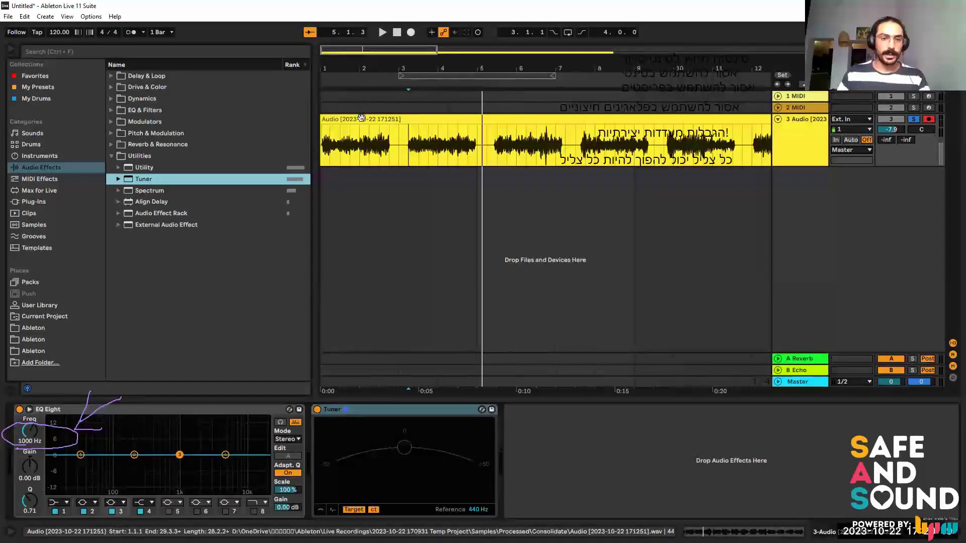
Play the clip from its start to read its pitch on the Tuner, and reopen the clip's sample settings.
{"action": "left_click", "coordinate": [387, 119]}
{"action": "key", "text": "space"}
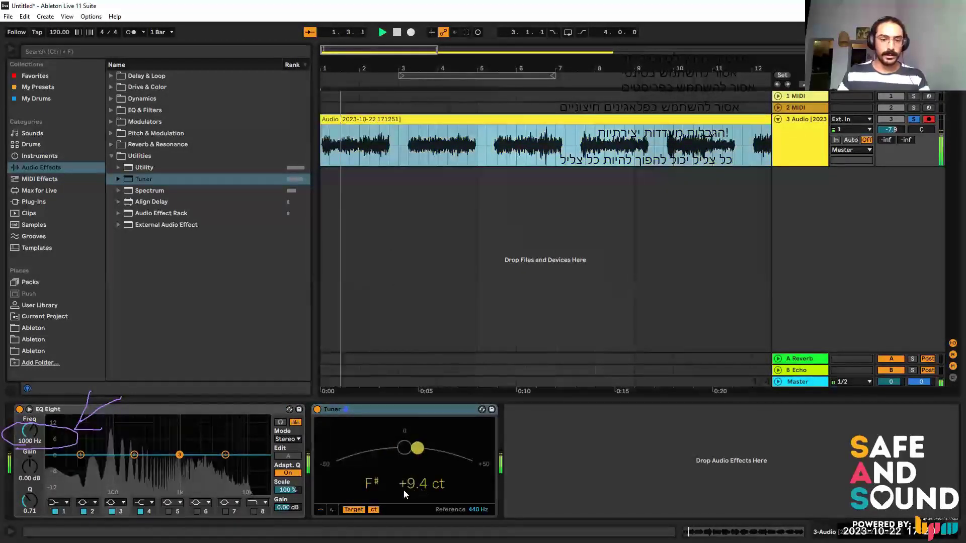
{"action": "key", "text": "space"}
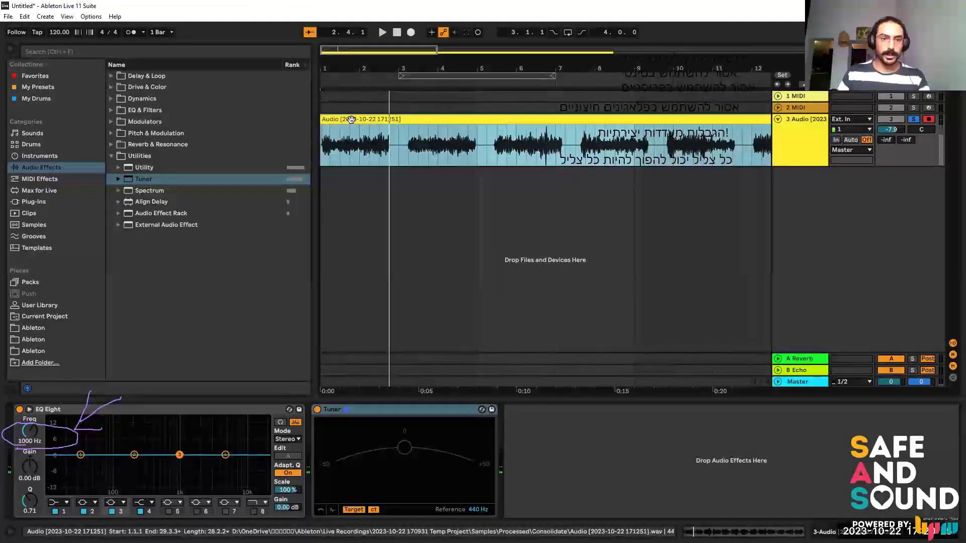
{"action": "double_click", "coordinate": [390, 120]}
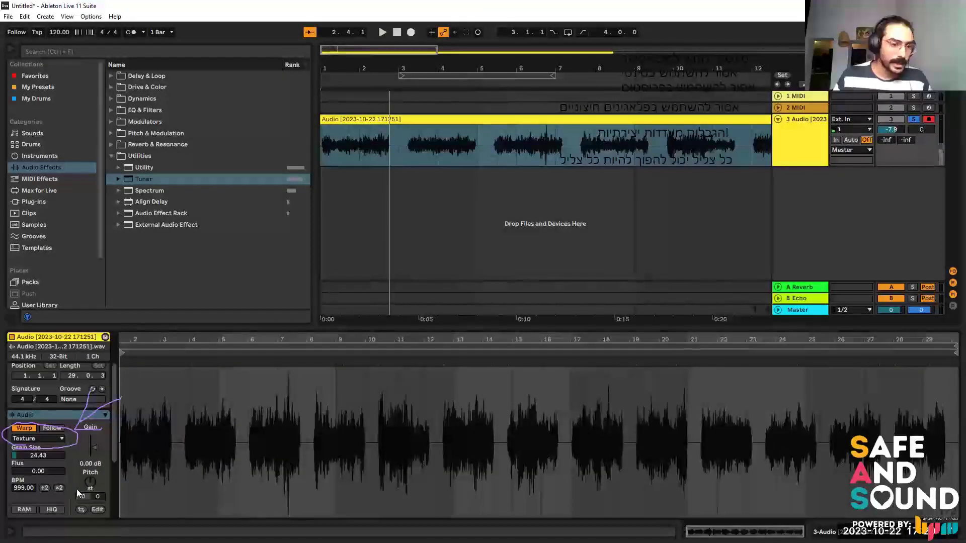
Set the audio clip's detune to -9 cents, play it from its start to check pitch on the Tuner, and reopen its sample settings.
{"action": "left_click", "coordinate": [99, 499]}
{"action": "type", "text": "-9"}
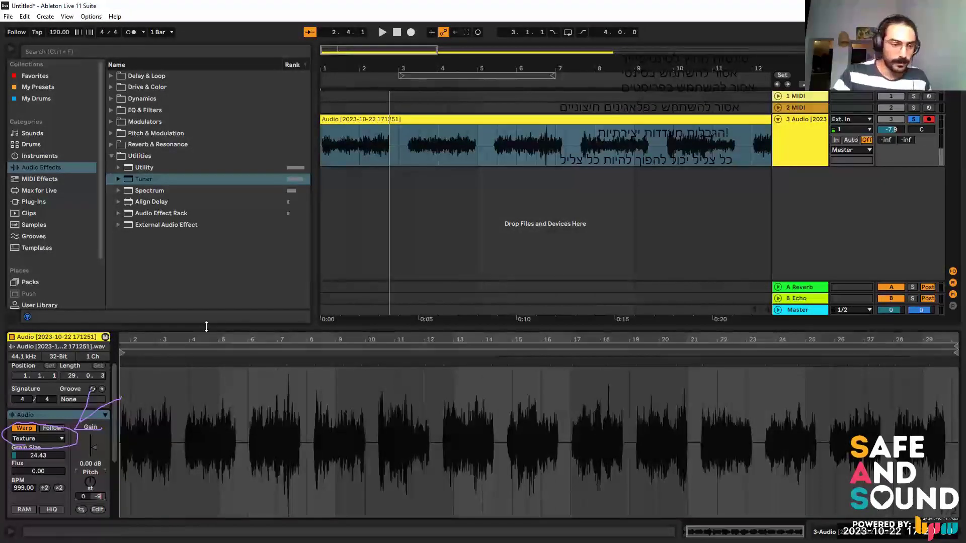
{"action": "key", "text": "Return"}
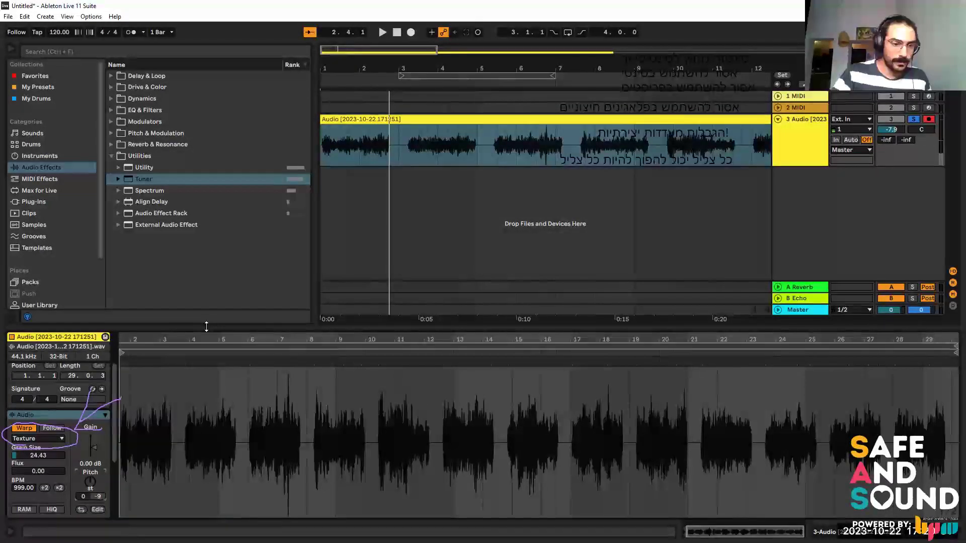
{"action": "key", "text": "space"}
{"action": "left_click", "coordinate": [788, 133]}
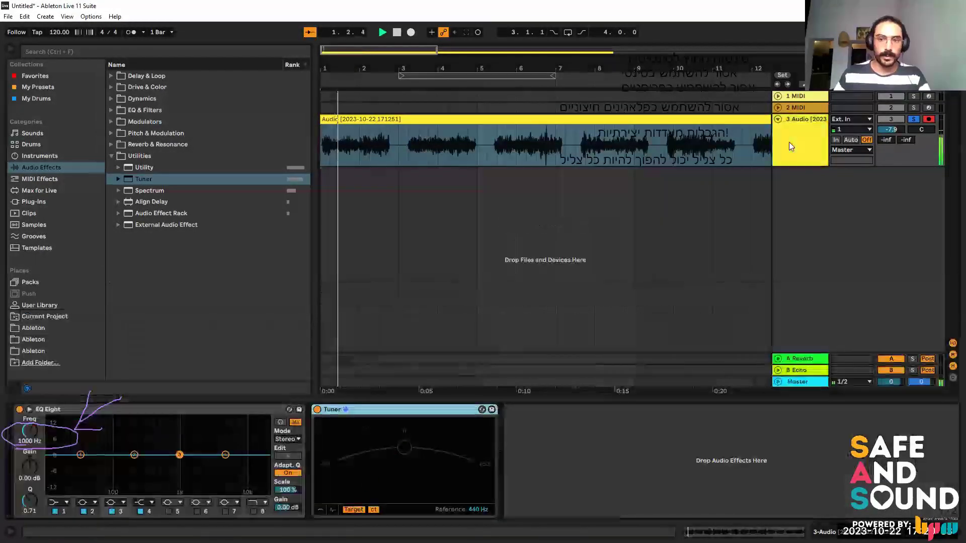
{"action": "left_click", "coordinate": [434, 119]}
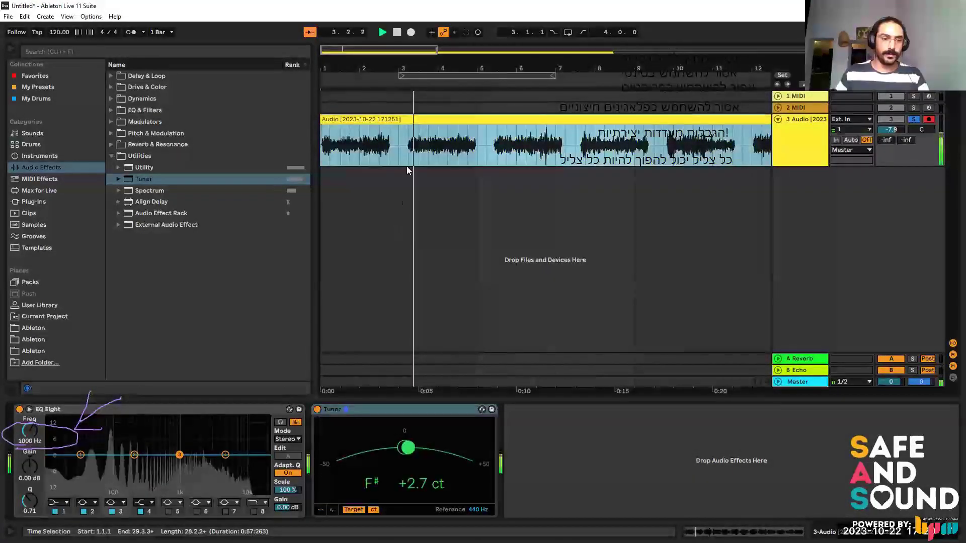
{"action": "double_click", "coordinate": [454, 121]}
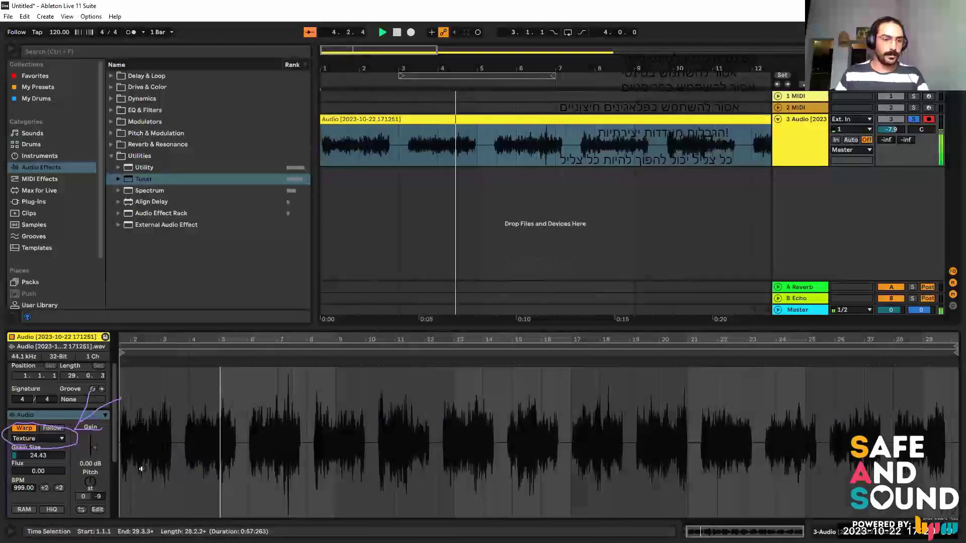
Reset the clip's detune to 0, set the Texture grain size to 24, and play the clip to check its pitch on the Tuner.
{"action": "left_click", "coordinate": [39, 458]}
{"action": "key", "text": "space"}
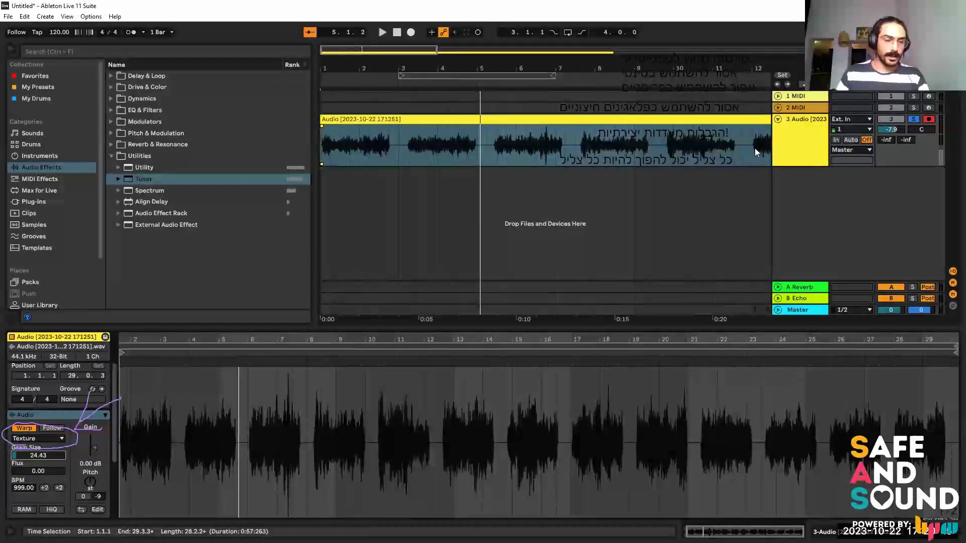
{"action": "double_click", "coordinate": [97, 494]}
{"action": "left_click", "coordinate": [45, 455]}
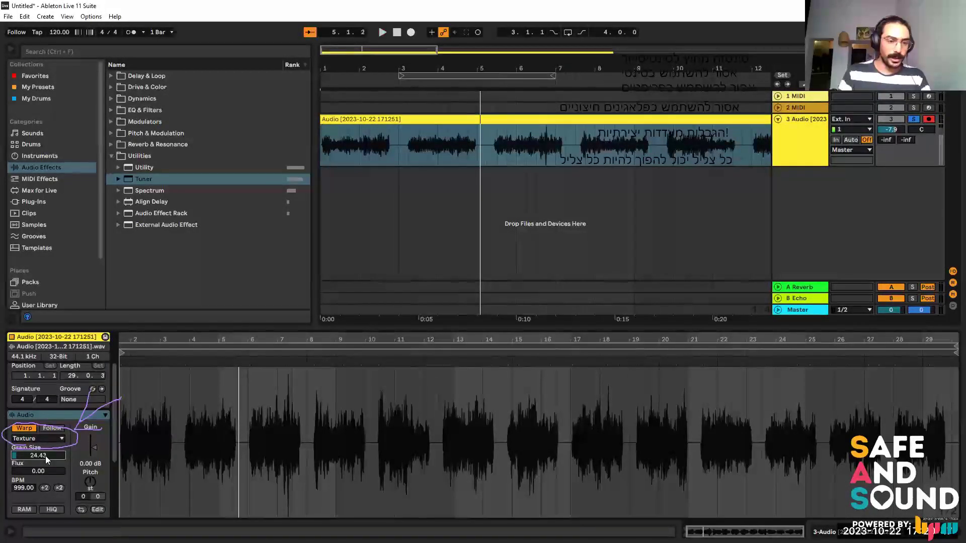
{"action": "type", "text": "24"}
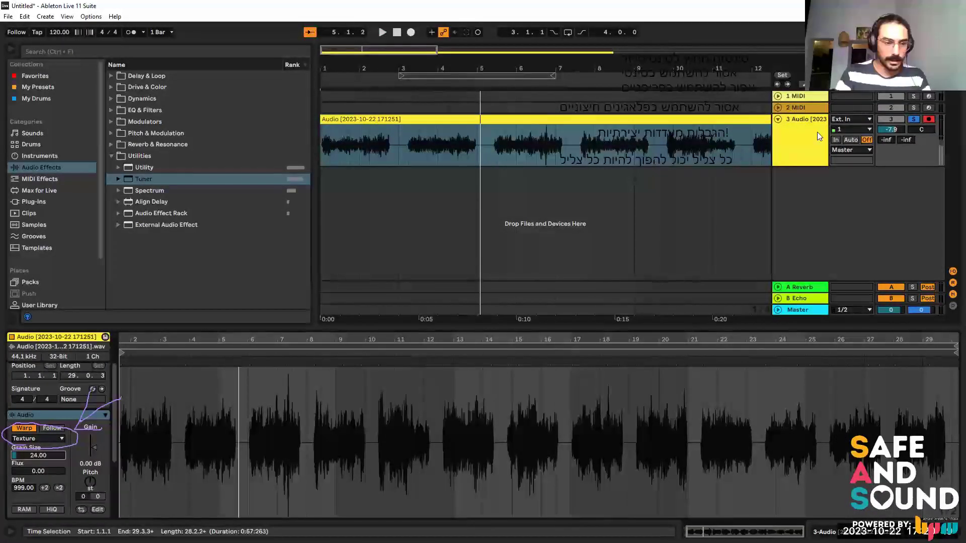
{"action": "left_click", "coordinate": [813, 133]}
{"action": "key", "text": "space"}
{"action": "left_click", "coordinate": [795, 160]}
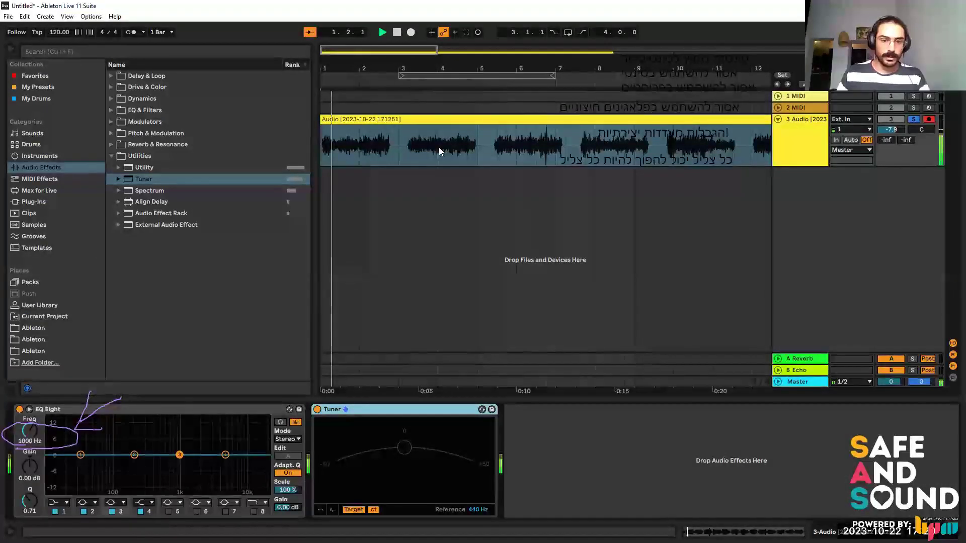
{"action": "left_click", "coordinate": [439, 151]}
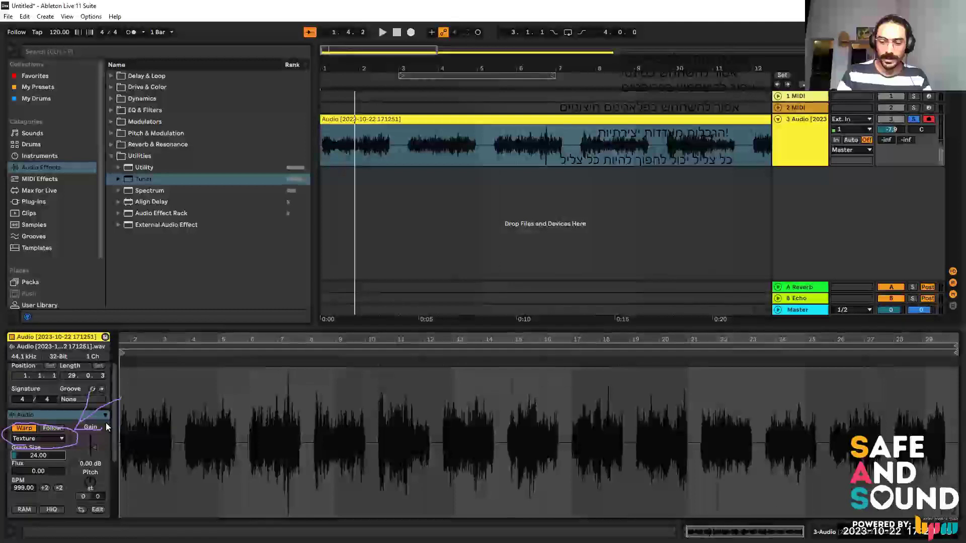
Set the Texture grain size to 23 and play the clip from its start with the Tuner showing.
{"action": "type", "text": "23"}
{"action": "key", "text": "Return"}
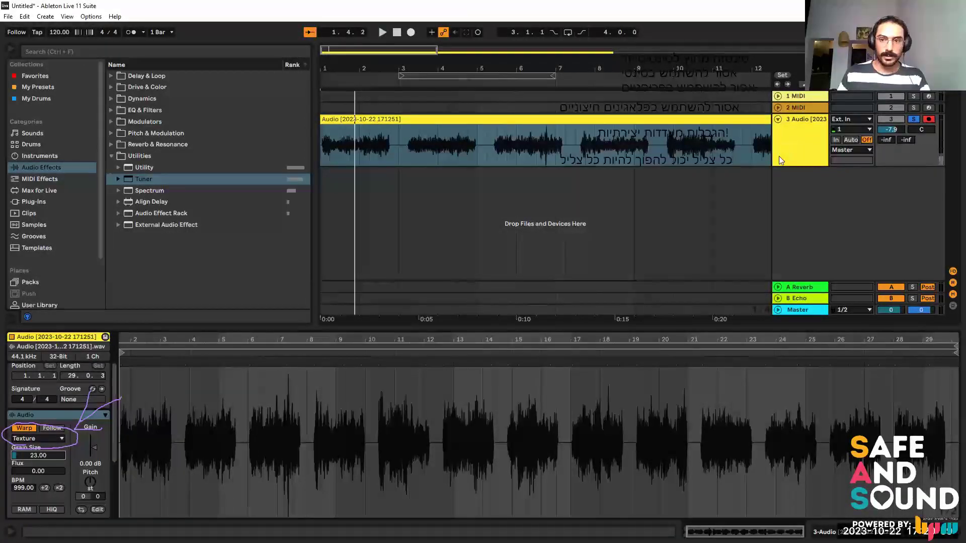
{"action": "key", "text": "space"}
{"action": "double_click", "coordinate": [780, 156]}
{"action": "key", "text": "space"}
{"action": "left_click", "coordinate": [789, 137]}
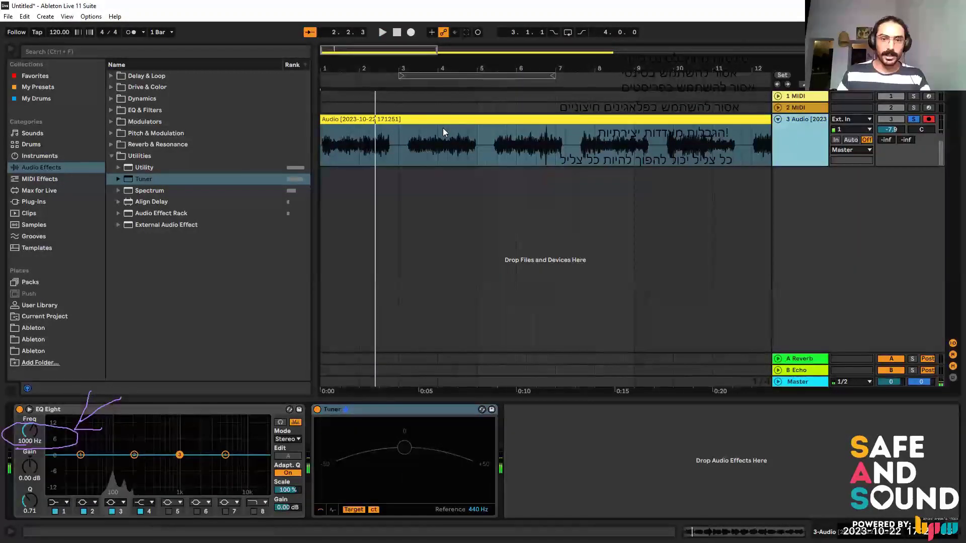
Restore the clip's grain size to 24.43 and detune to -9 cents, and play the clip from its start to read its pitch.
{"action": "key", "text": "shift+Tab"}
{"action": "left_click_drag", "start_coordinate": [55, 455], "coordinate": [55, 451]}
{"action": "left_click_drag", "start_coordinate": [98, 496], "coordinate": [97, 501]}
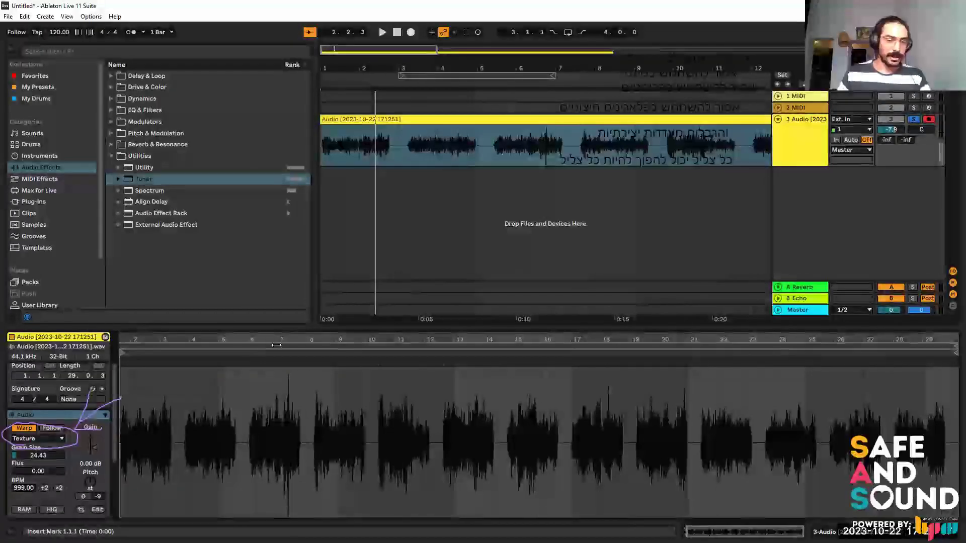
{"action": "left_click", "coordinate": [810, 132]}
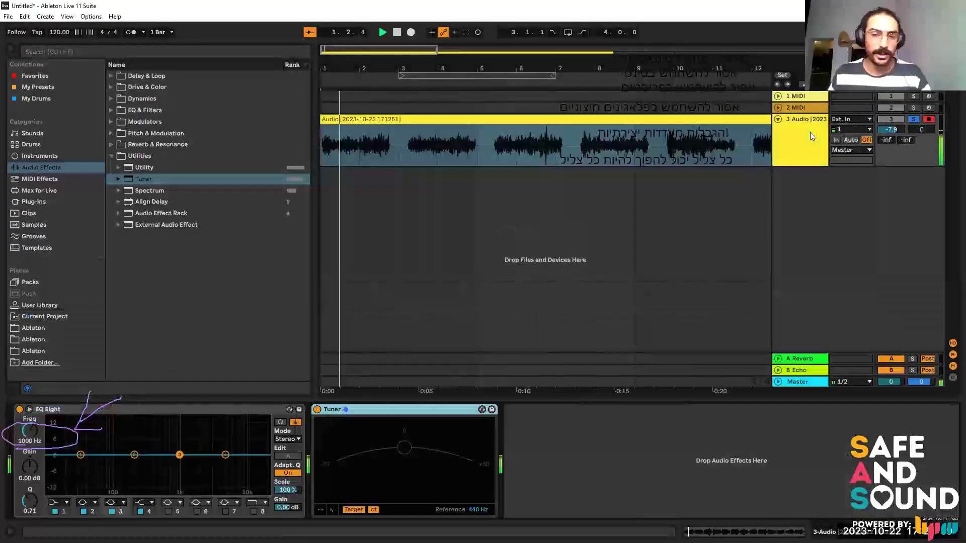
{"action": "key", "text": "space"}
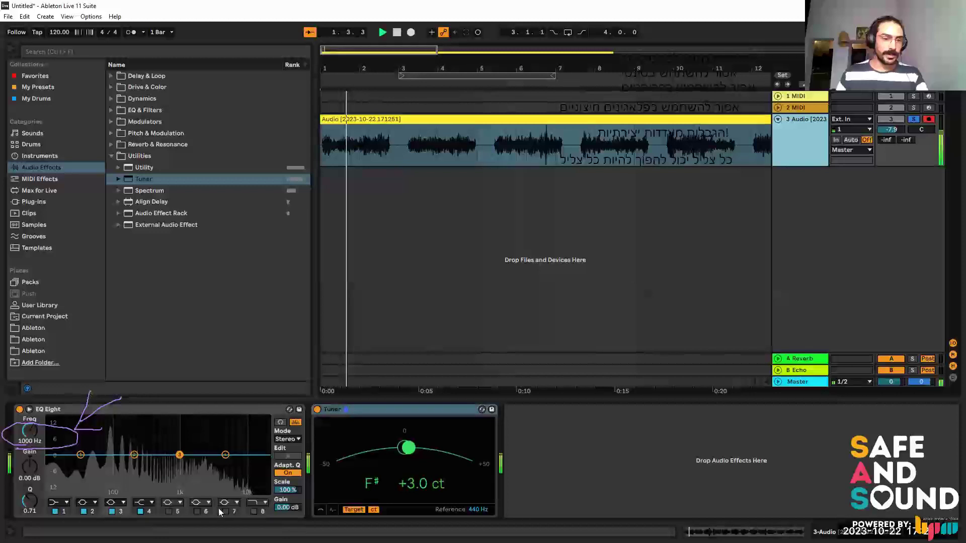
{"action": "left_click", "coordinate": [397, 185]}
{"action": "left_click", "coordinate": [436, 119]}
{"action": "key", "text": "space"}
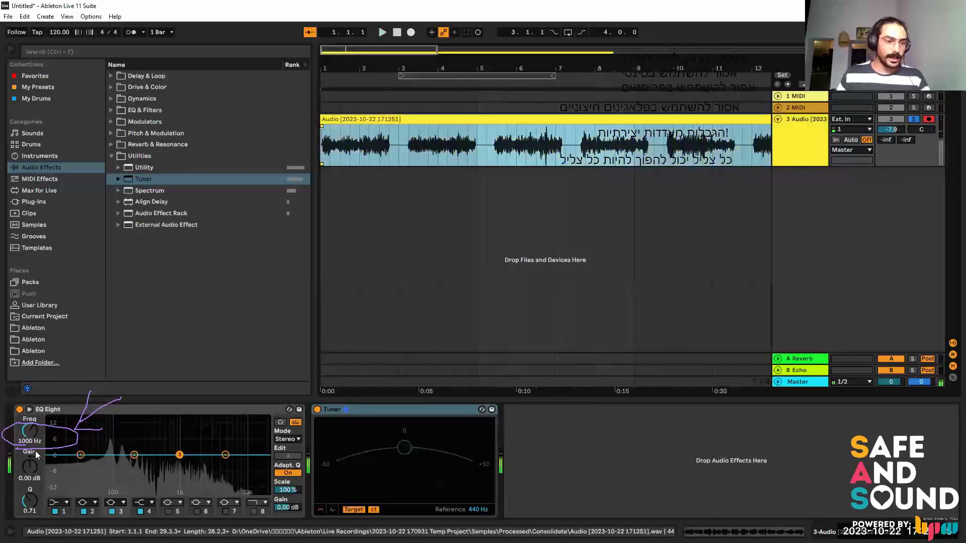
Audition the clip while varying the Texture grain size, lowering it to 6 and settling on 18.31.
{"action": "key", "text": "shift+Tab"}
{"action": "key", "text": "space"}
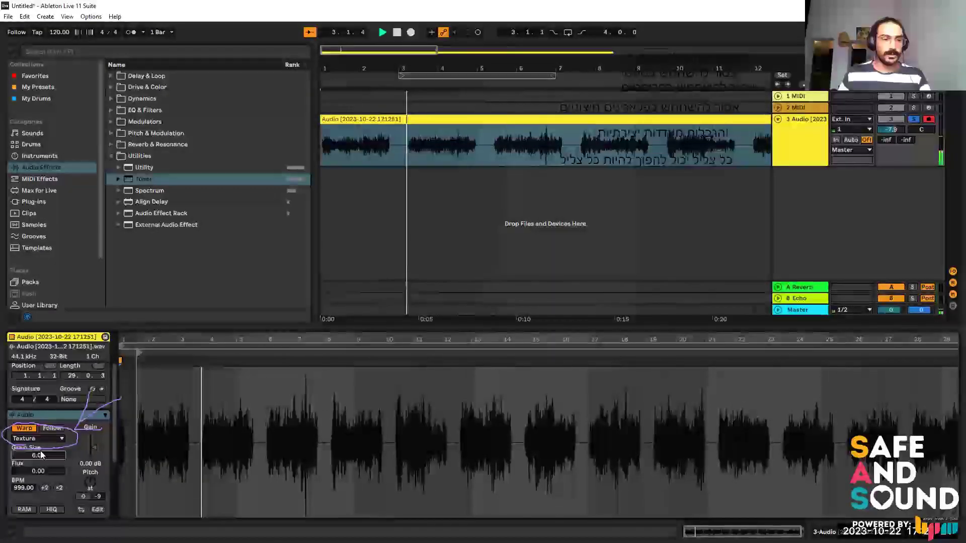
{"action": "key", "text": "space"}
{"action": "mouse_move", "coordinate": [41, 456]}
{"action": "left_mouse_down"}
{"action": "mouse_move", "coordinate": [42, 430]}
{"action": "mouse_move", "coordinate": [42, 458]}
{"action": "left_mouse_up"}
{"action": "key", "text": "space"}
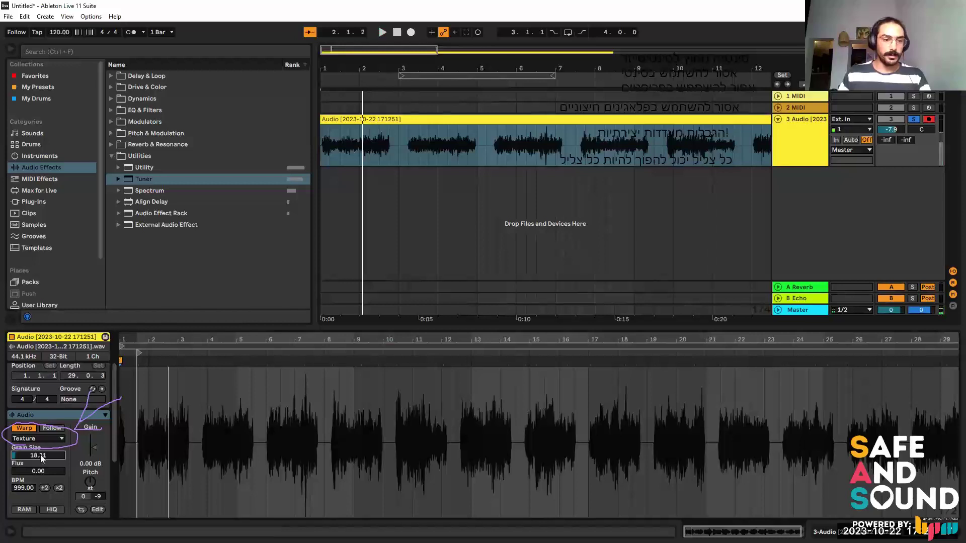
{"action": "key", "text": "space"}
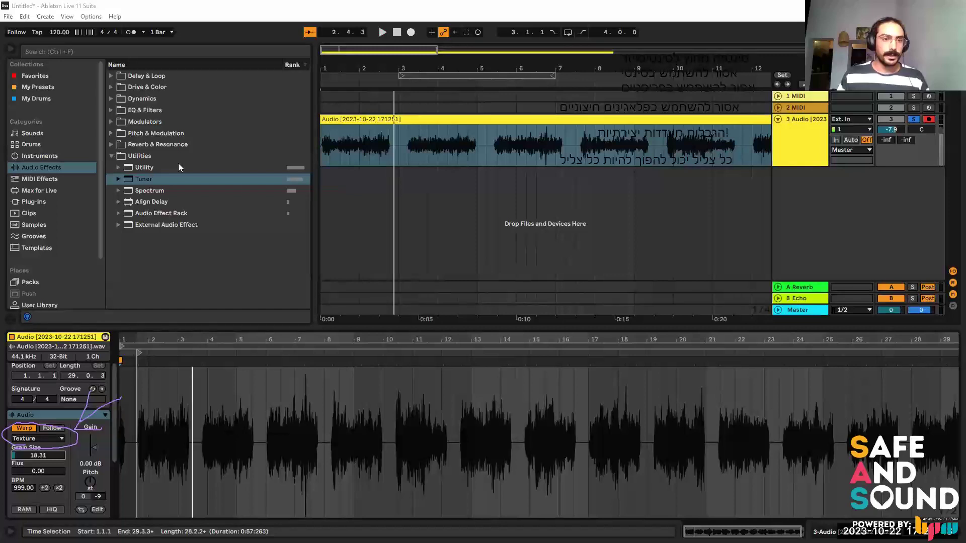
Place the sample 22q01drm087am.aif on a new audio track at the start of the arrangement and play it.
{"action": "left_click", "coordinate": [34, 224]}
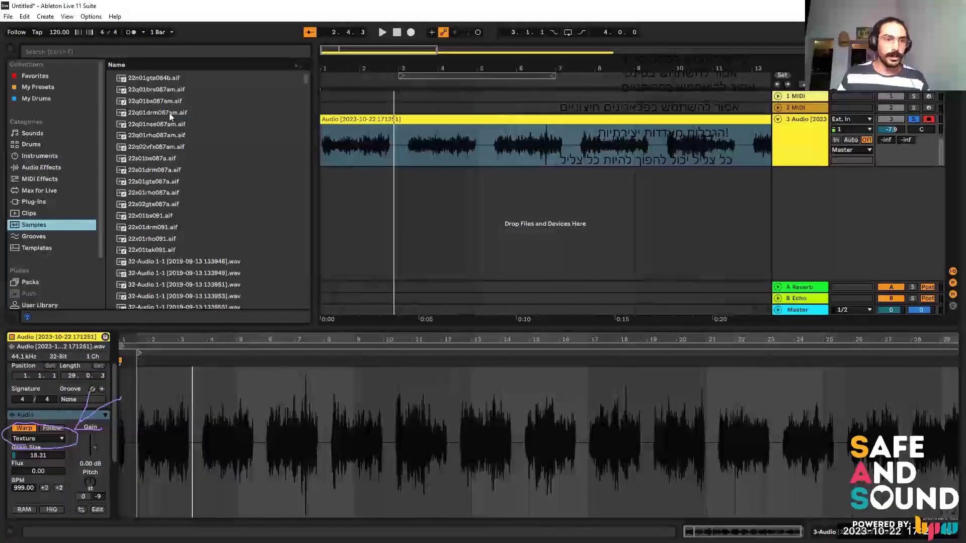
{"action": "left_click", "coordinate": [151, 112]}
{"action": "left_click_drag", "start_coordinate": [147, 113], "coordinate": [185, 153]}
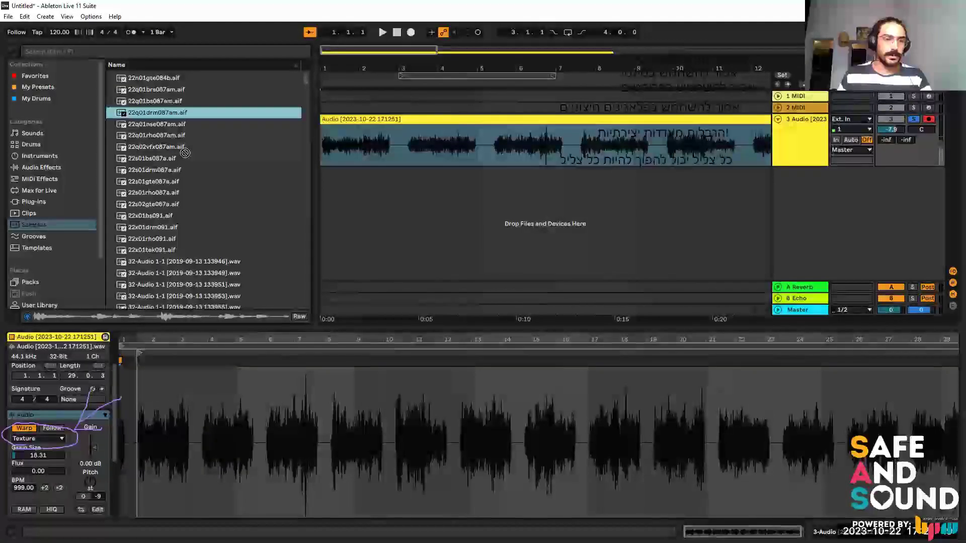
{"action": "left_click_drag", "start_coordinate": [332, 186], "coordinate": [321, 185]}
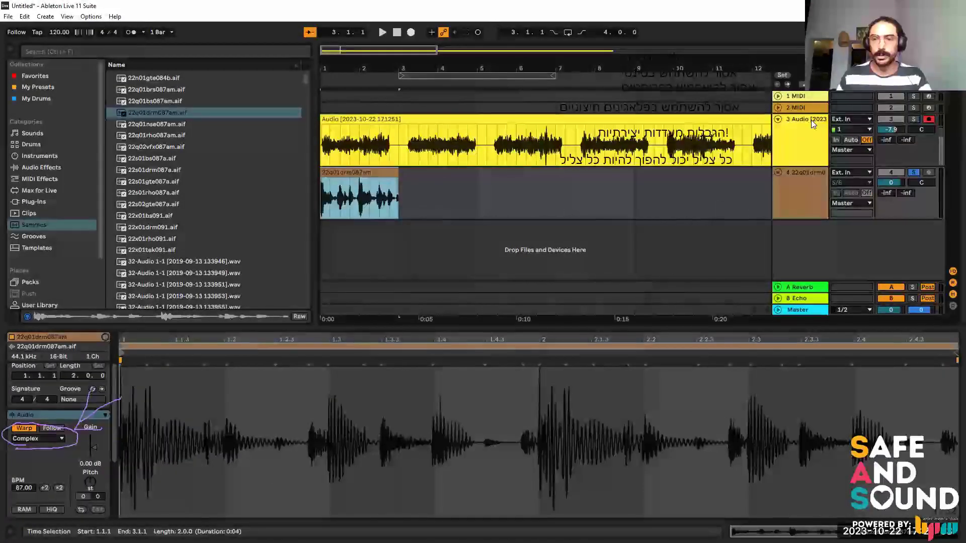
{"action": "key", "text": "space"}
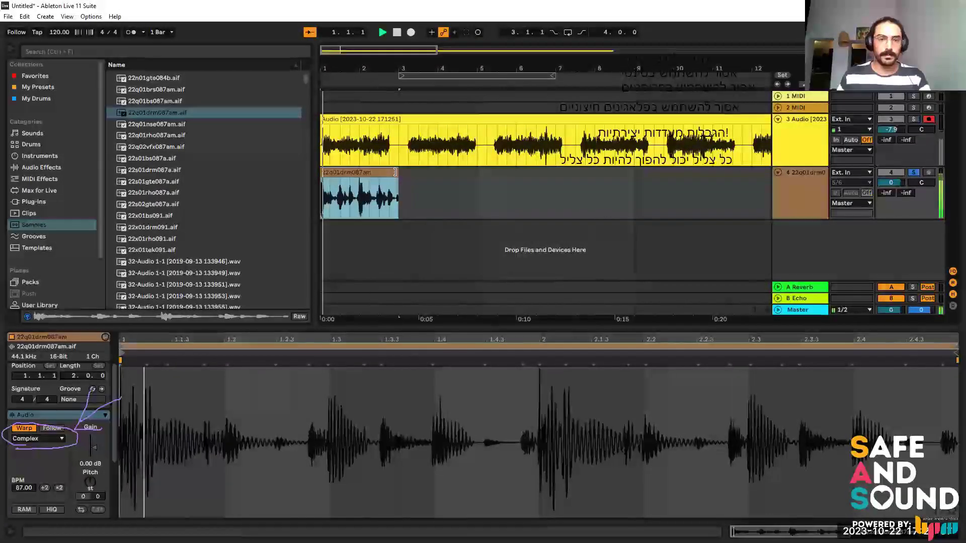
Time-stretch the 22q01drm087am clip from its end to a length of 22.3.3.
{"action": "left_click_drag", "start_coordinate": [394, 171], "coordinate": [722, 171]}
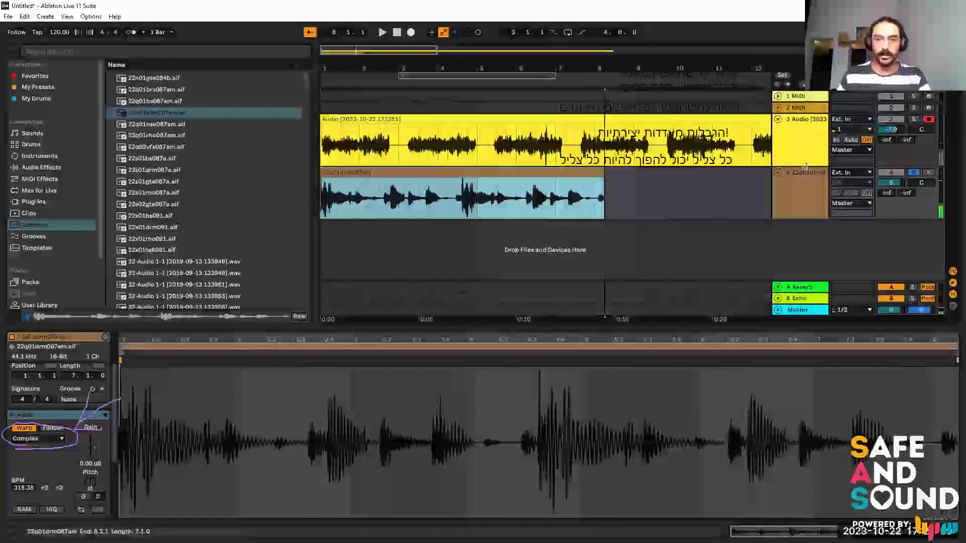
{"action": "left_click_drag", "start_coordinate": [805, 167], "coordinate": [885, 166]}
{"action": "key", "text": "minus"}
{"action": "key", "text": "minus"}
{"action": "key", "text": "minus"}
{"action": "left_click_drag", "start_coordinate": [453, 169], "coordinate": [608, 179]}
{"action": "left_click_drag", "start_coordinate": [490, 172], "coordinate": [498, 172]}
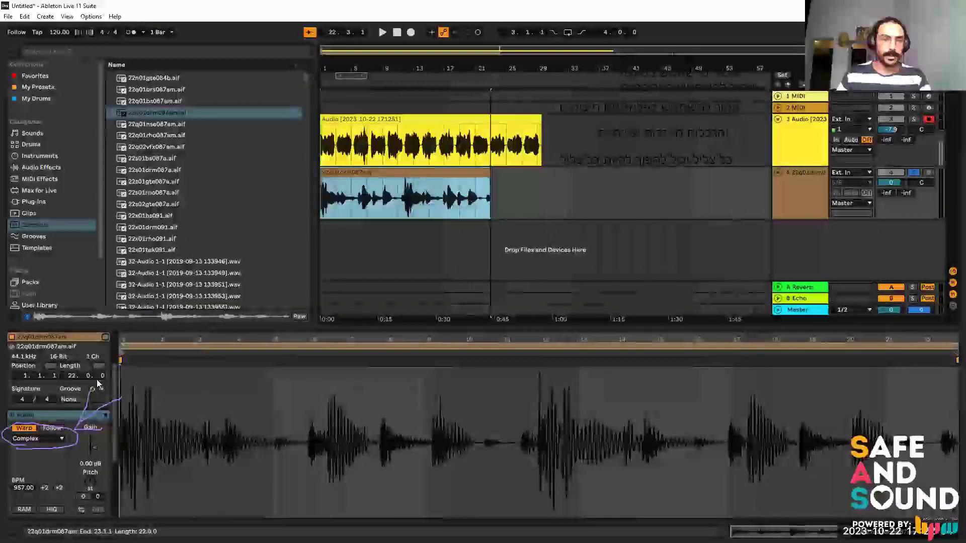
Change the stretched drum clip's warp mode to Texture and set its grain size to 20.35.
{"action": "left_click", "coordinate": [38, 438]}
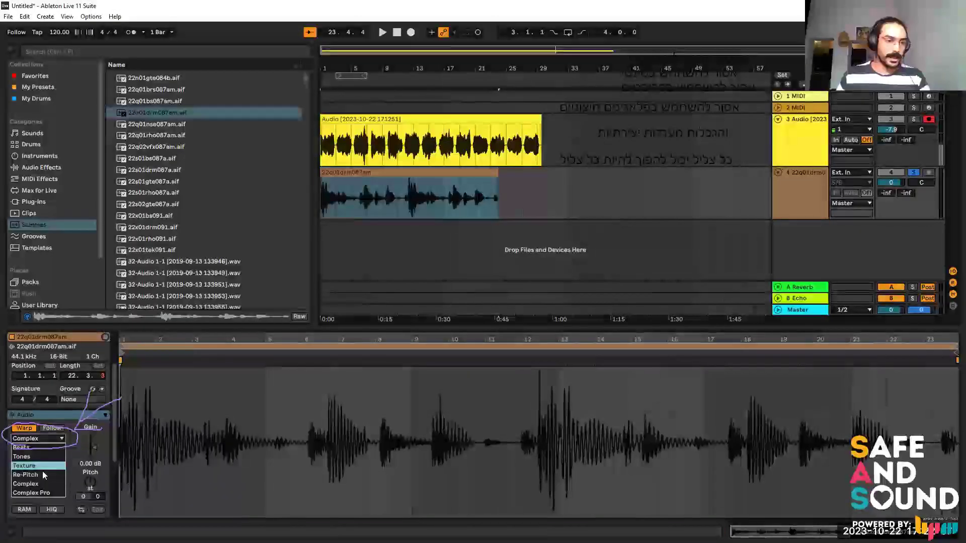
{"action": "left_click", "coordinate": [45, 468]}
{"action": "mouse_move", "coordinate": [31, 471]}
{"action": "left_mouse_down"}
{"action": "mouse_move", "coordinate": [31, 484]}
{"action": "mouse_move", "coordinate": [37, 473]}
{"action": "left_mouse_up"}
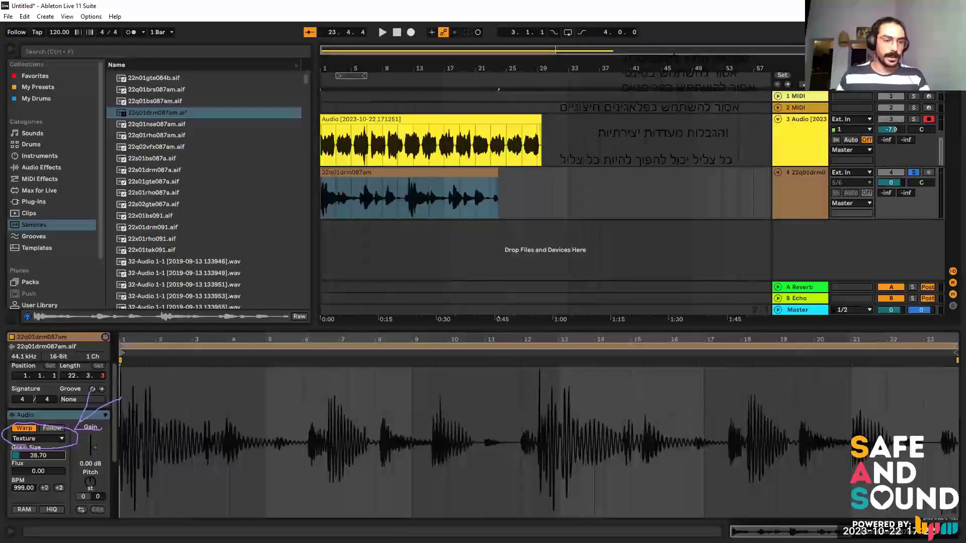
{"action": "left_click_drag", "start_coordinate": [38, 457], "coordinate": [38, 461]}
Play the stretched drum clip from its start to about bar 9 to hear the Texture warping.
{"action": "key", "text": "space"}
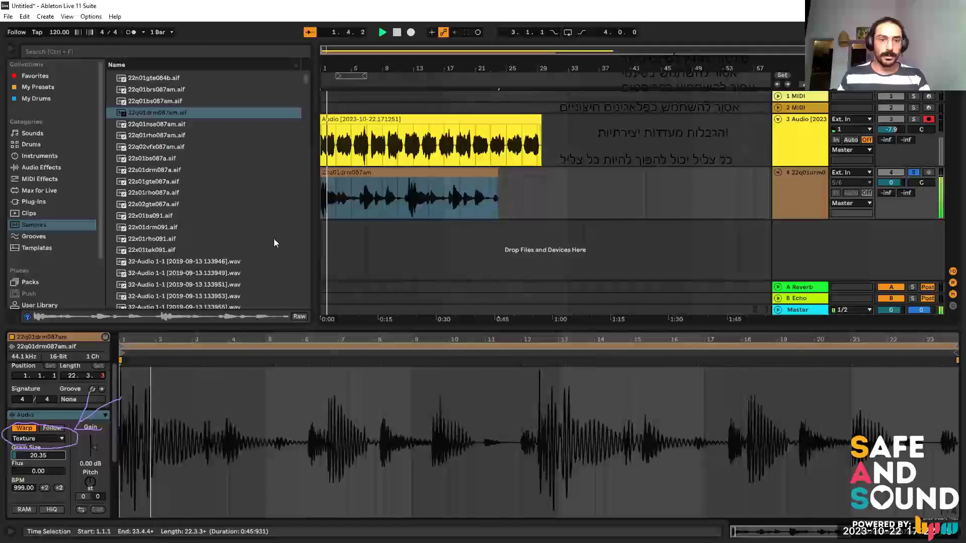
{"action": "left_click_drag", "start_coordinate": [331, 68], "coordinate": [331, 275]}
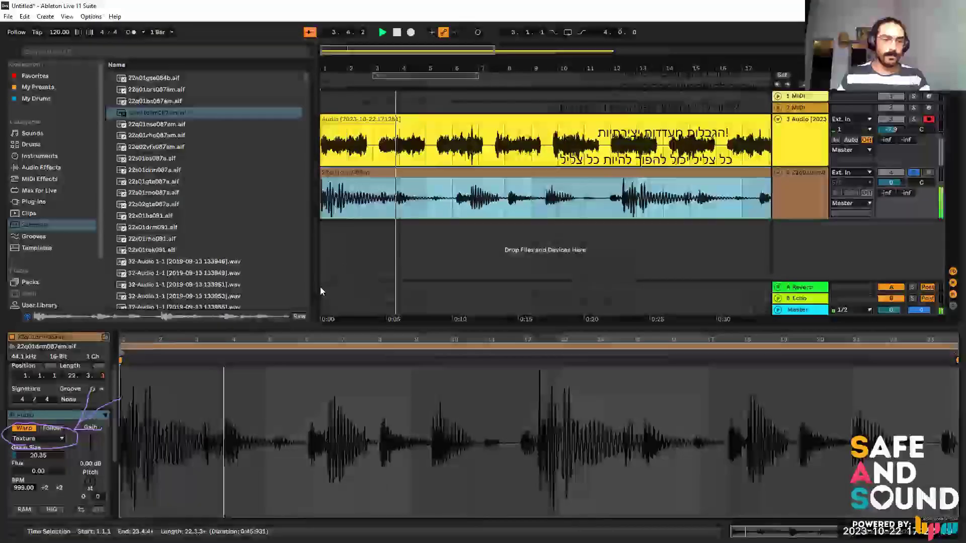
{"action": "left_click", "coordinate": [393, 261]}
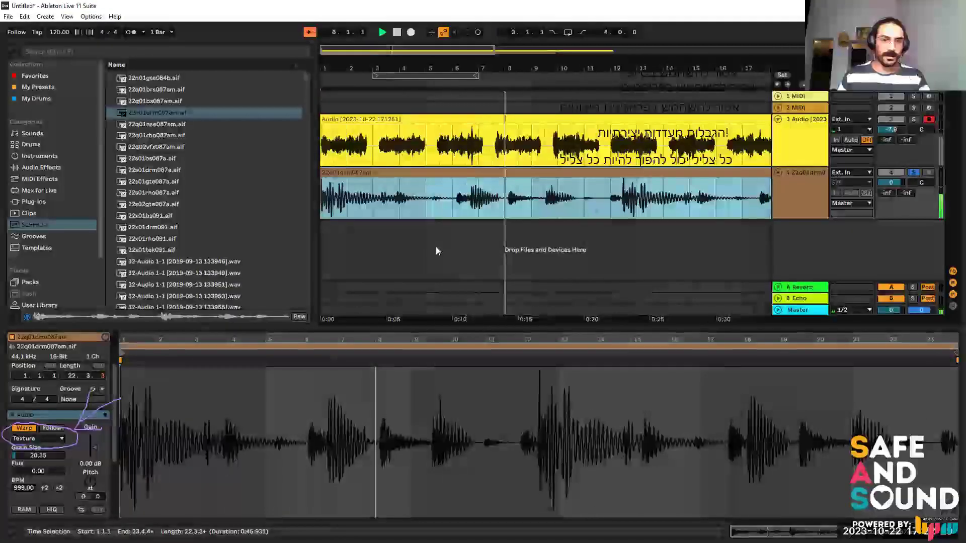
{"action": "key", "text": "space"}
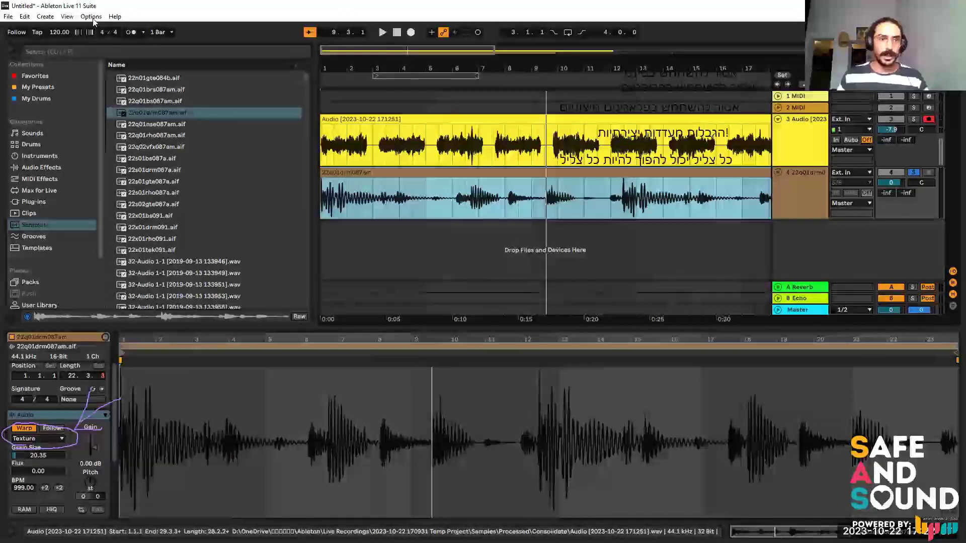
Search the sample library for "piano" and browse to the GrandPiano samples.
{"action": "key", "text": "ctrl+f"}
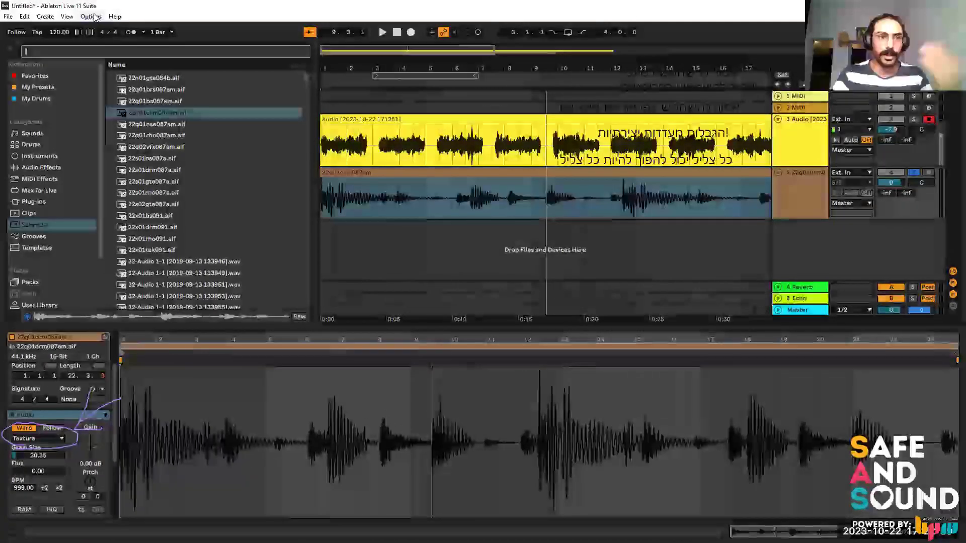
{"action": "type", "text": "pi"}
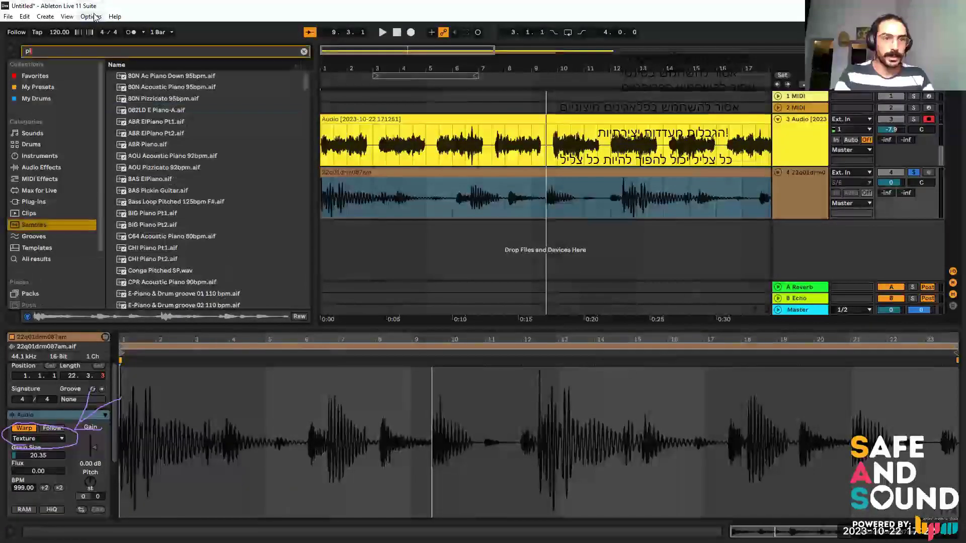
{"action": "type", "text": "ano"}
{"action": "scroll", "coordinate": [200, 256], "scroll_direction": "down", "scroll_amount": 5}
{"action": "scroll", "coordinate": [200, 254], "scroll_direction": "down", "scroll_amount": 10}
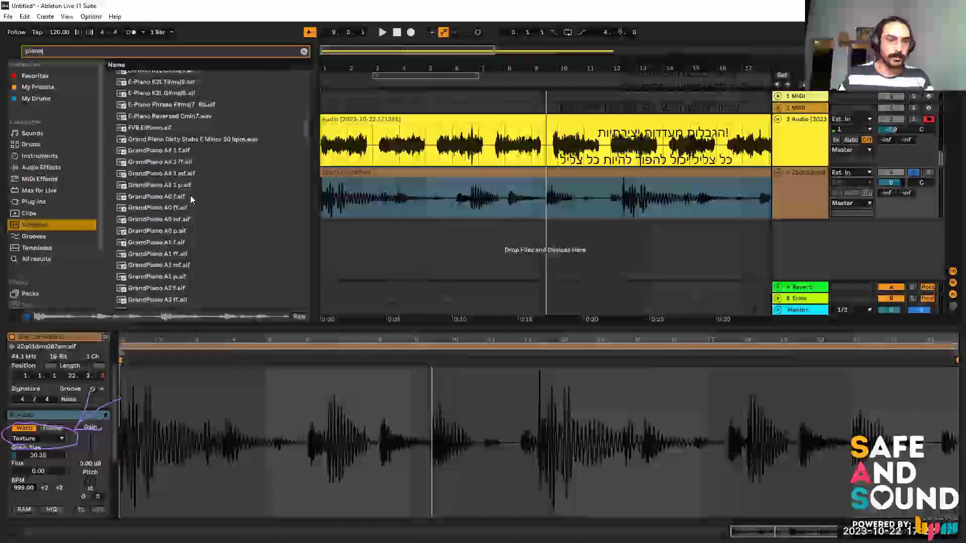
Audition several GrandPiano samples and place GrandPiano A1 p.aif on a new audio track at the start of the arrangement.
{"action": "left_click", "coordinate": [190, 196]}
{"action": "scroll", "coordinate": [170, 254], "scroll_direction": "down", "scroll_amount": 3}
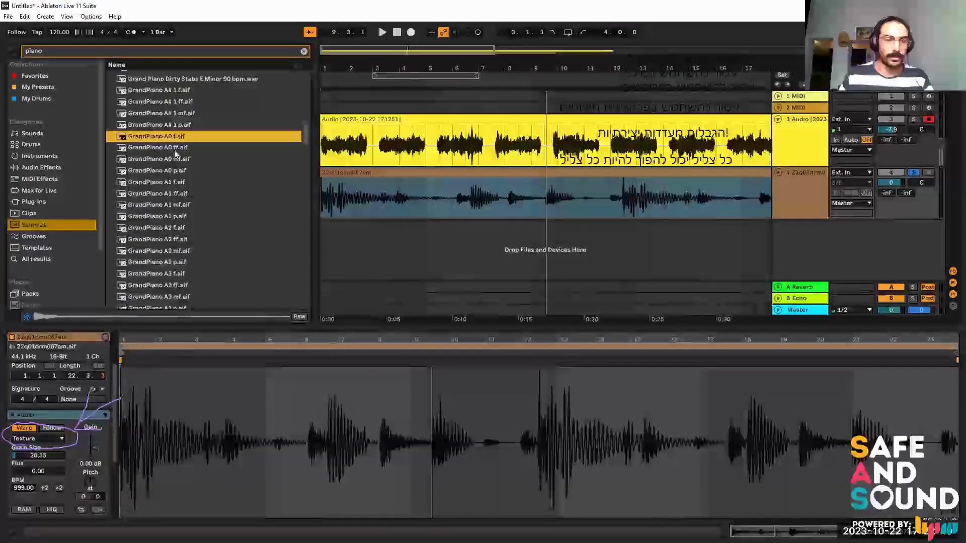
{"action": "left_click", "coordinate": [179, 284]}
{"action": "scroll", "coordinate": [162, 159], "scroll_direction": "down", "scroll_amount": 3}
{"action": "left_click", "coordinate": [160, 157]}
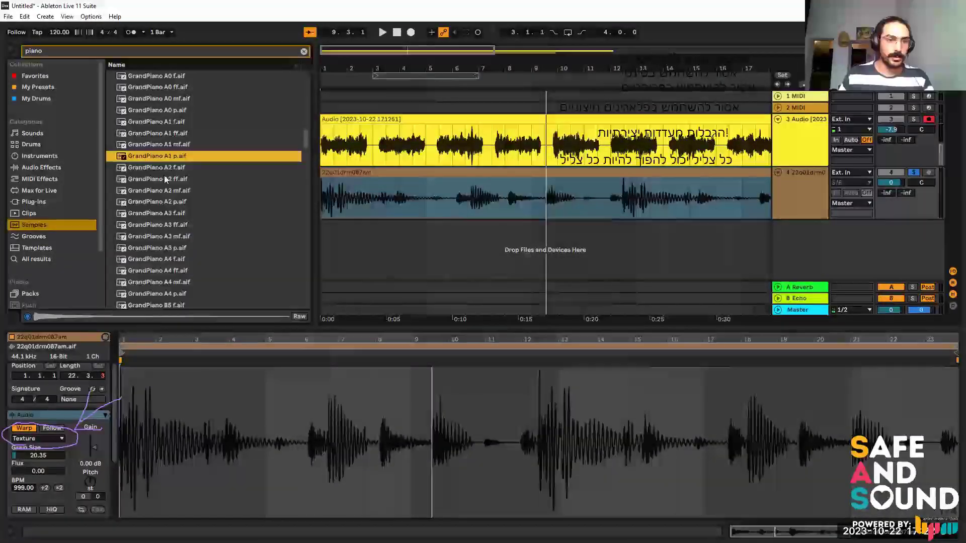
{"action": "left_click_drag", "start_coordinate": [325, 234], "coordinate": [322, 235]}
Solo the GrandPiano track and time-stretch its clip from the end to a length of 50.2.2.
{"action": "key", "text": "minus"}
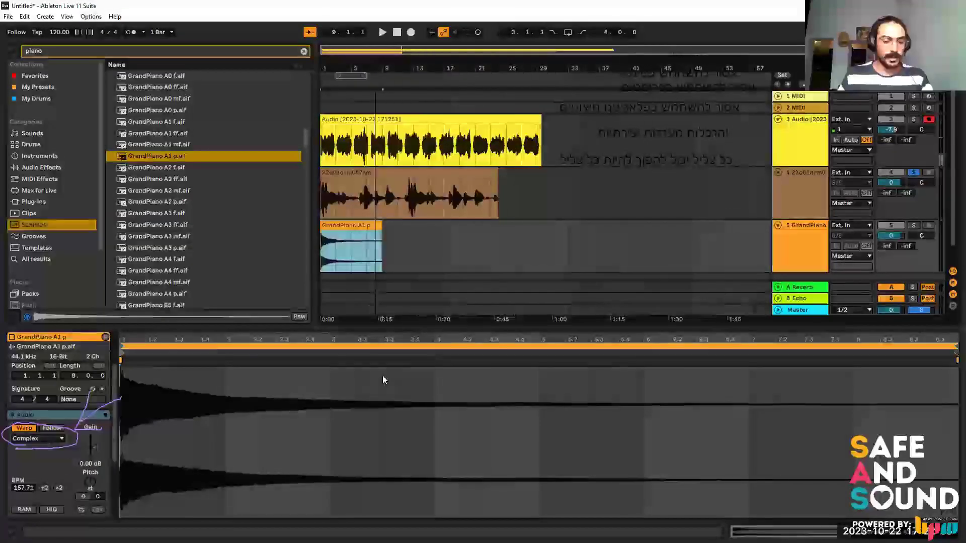
{"action": "key", "text": "s"}
{"action": "left_click_drag", "start_coordinate": [376, 225], "coordinate": [721, 217]}
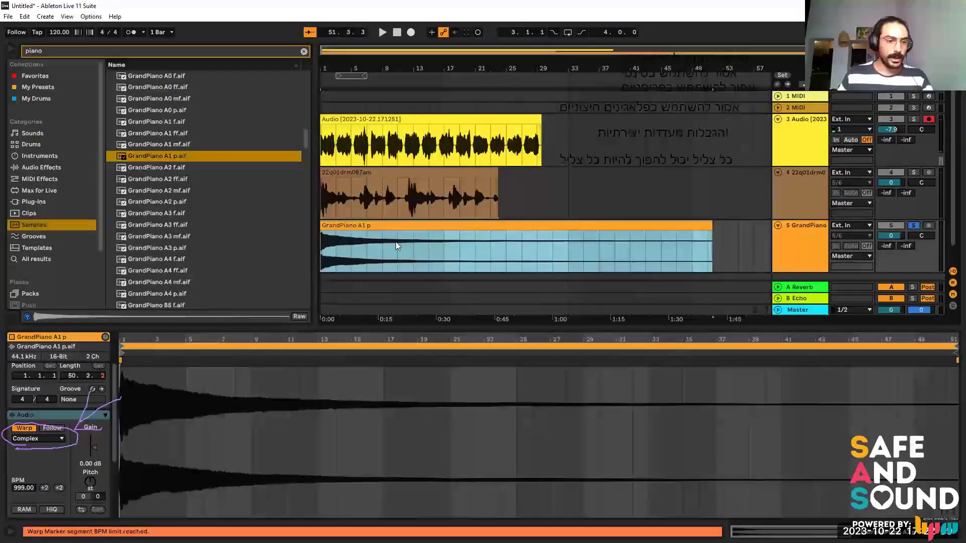
Change the piano clip's warp mode to Texture, play it and lower its grain size to 20.00.
{"action": "left_click", "coordinate": [38, 436]}
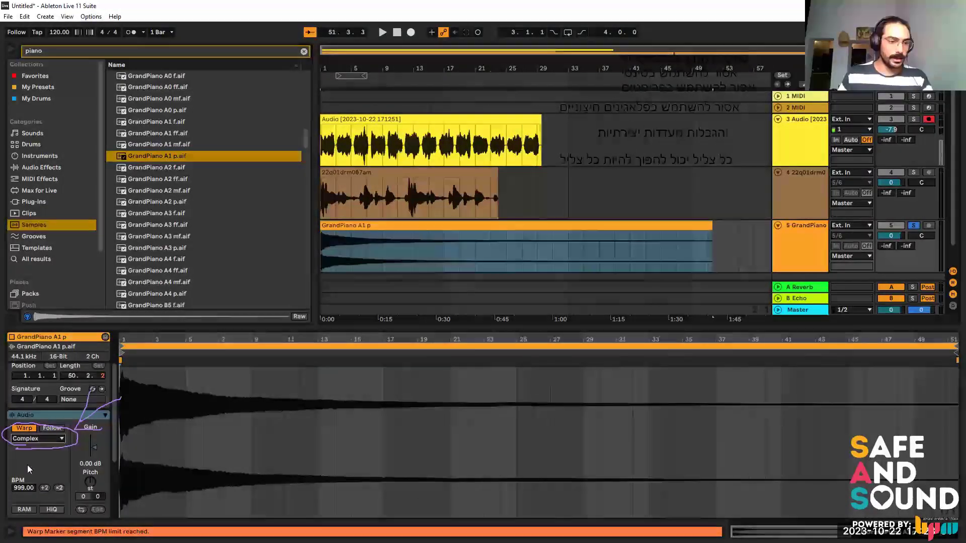
{"action": "left_click", "coordinate": [40, 439]}
{"action": "left_click", "coordinate": [31, 465]}
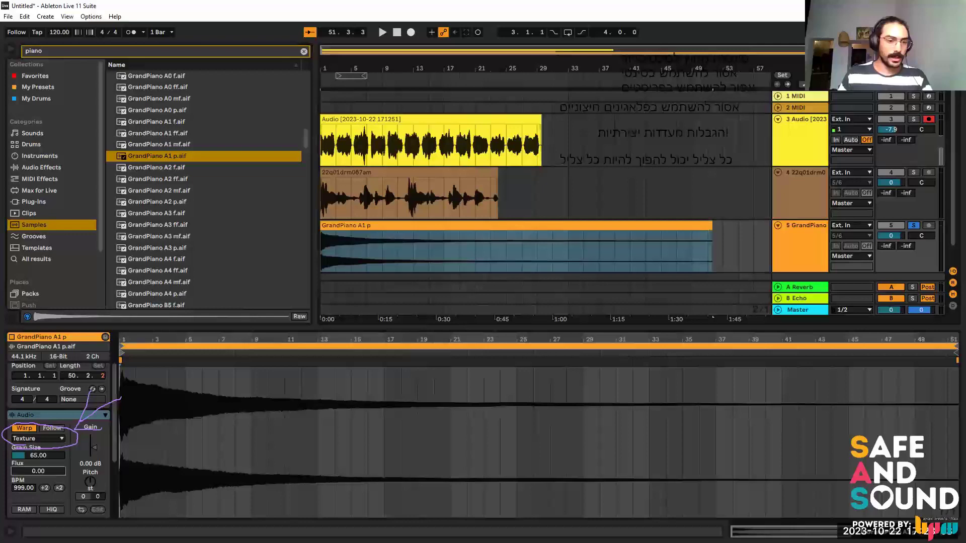
{"action": "key", "text": "space"}
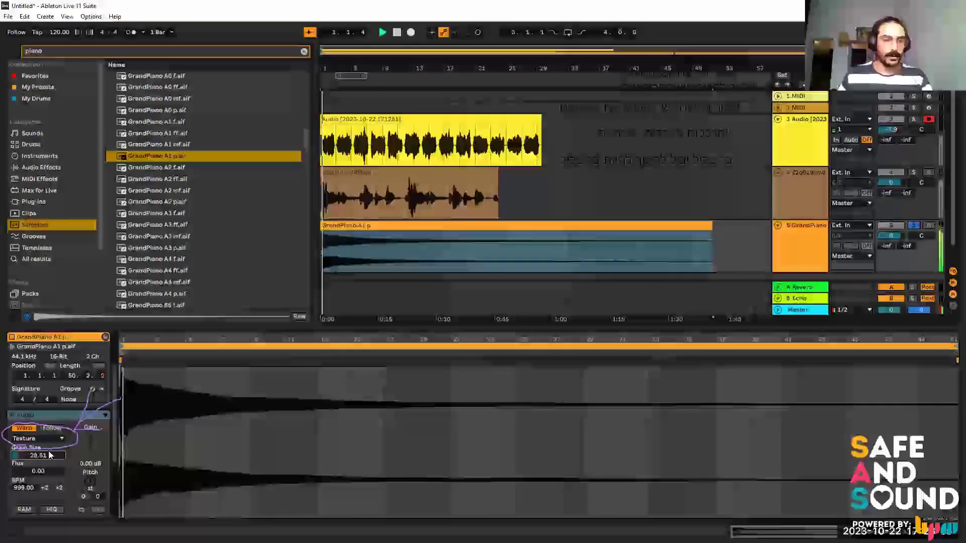
{"action": "left_click_drag", "start_coordinate": [38, 455], "coordinate": [38, 462]}
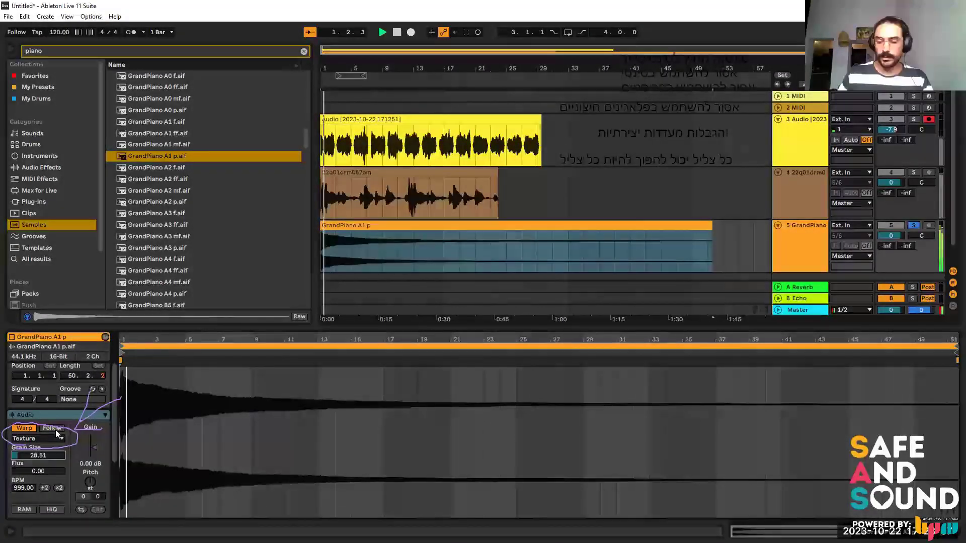
{"action": "key", "text": "space"}
{"action": "key", "text": "space"}
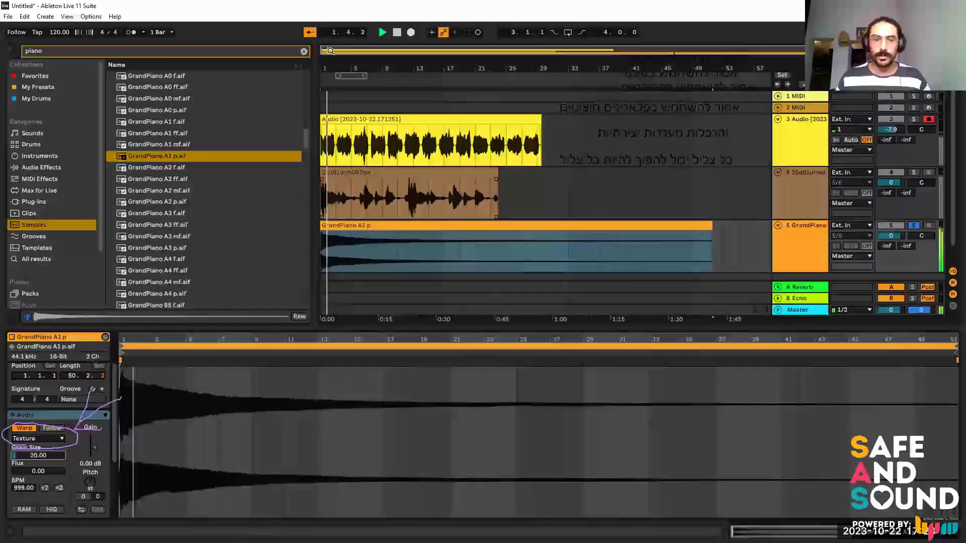
Play the stretched piano clip while lowering its grain size to 16.27 and raising it to 91.72 to compare the sound.
{"action": "left_click_drag", "start_coordinate": [320, 61], "coordinate": [265, 242]}
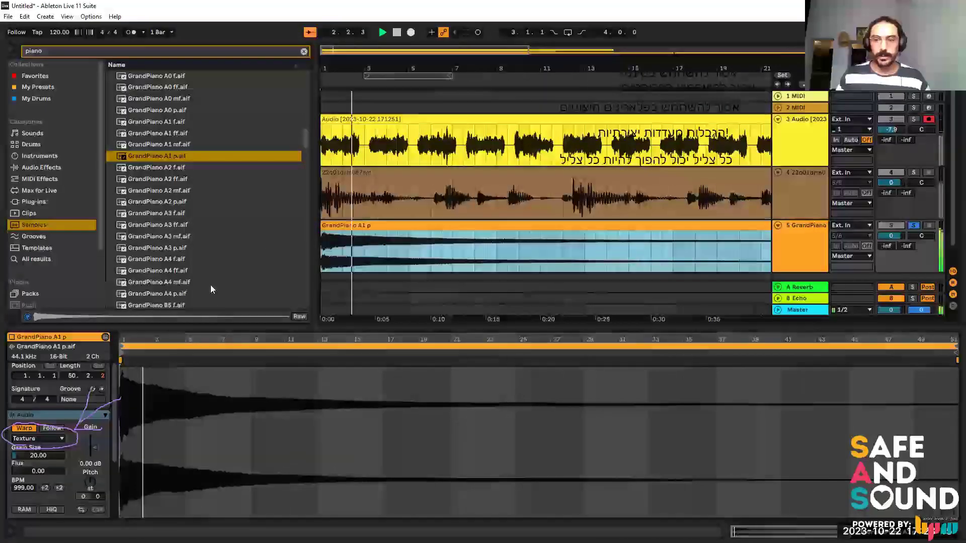
{"action": "left_click", "coordinate": [323, 273]}
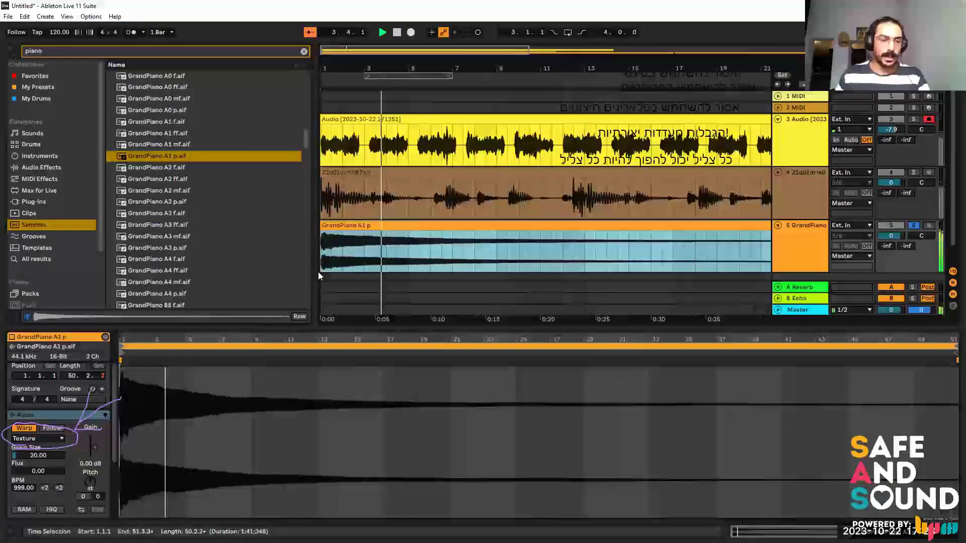
{"action": "left_click", "coordinate": [30, 459]}
{"action": "key", "text": "space"}
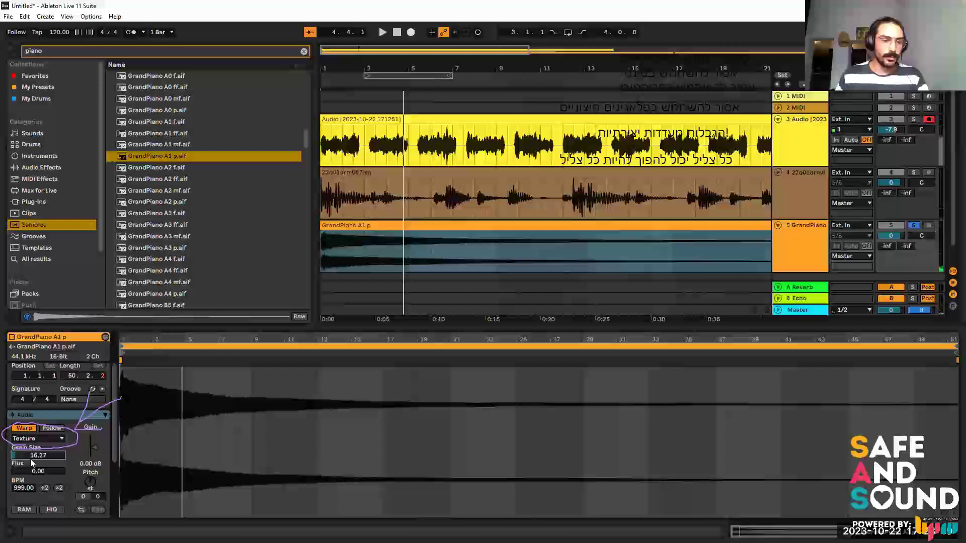
{"action": "key", "text": "space"}
{"action": "left_click_drag", "start_coordinate": [35, 457], "coordinate": [34, 418]}
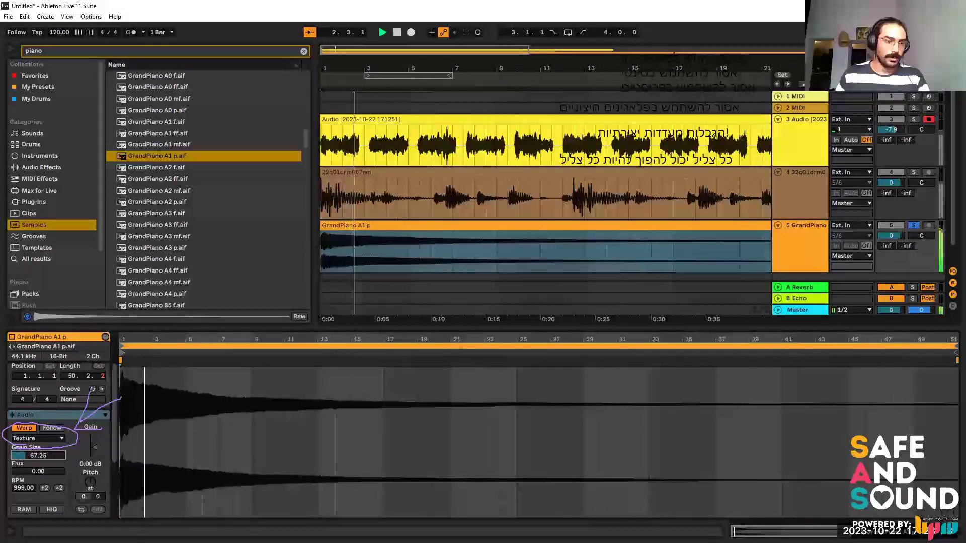
Place the sample E-Piano Dm11.aif at the start of the GrandPiano track, over the beginning of the existing clip.
{"action": "scroll", "coordinate": [166, 260], "scroll_direction": "down", "scroll_amount": 4}
{"action": "scroll", "coordinate": [166, 259], "scroll_direction": "down", "scroll_amount": 10}
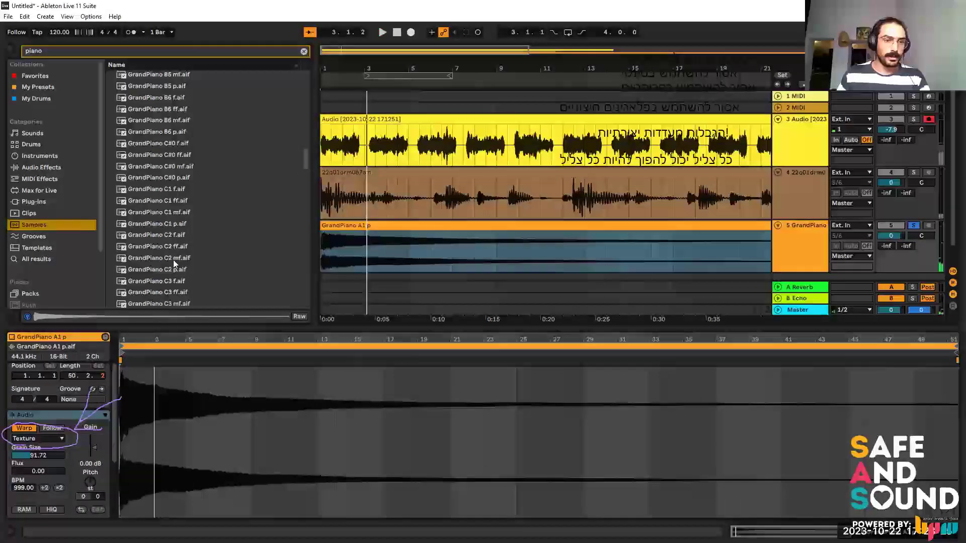
{"action": "left_click_drag", "start_coordinate": [303, 163], "coordinate": [297, 108]}
{"action": "left_click", "coordinate": [154, 114]}
{"action": "left_click_drag", "start_coordinate": [153, 114], "coordinate": [322, 246]}
{"action": "left_click", "coordinate": [336, 268]}
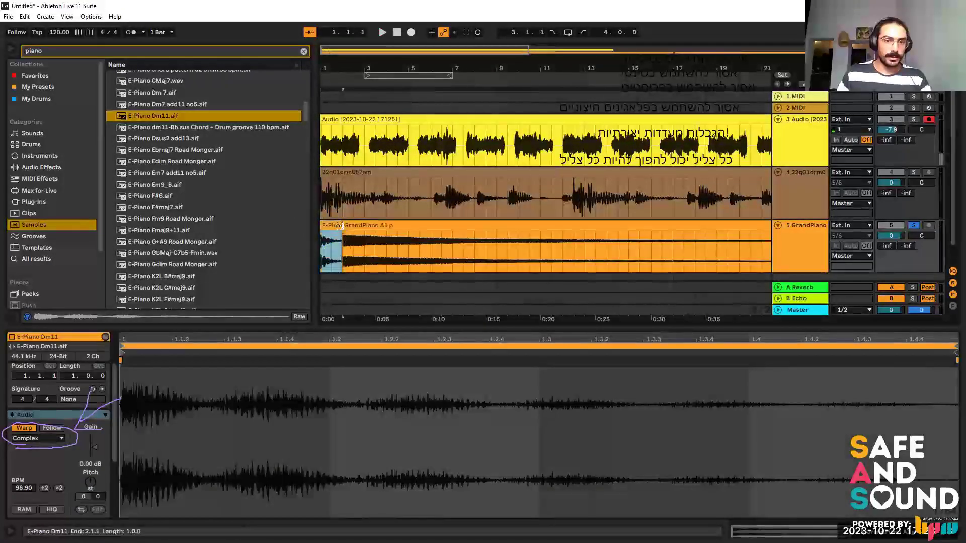
Time-stretch the E-Piano Dm11 clip to a length of 10.0.1 and set its warping to Texture with grain size 22.39.
{"action": "left_click_drag", "start_coordinate": [709, 218], "coordinate": [708, 219]}
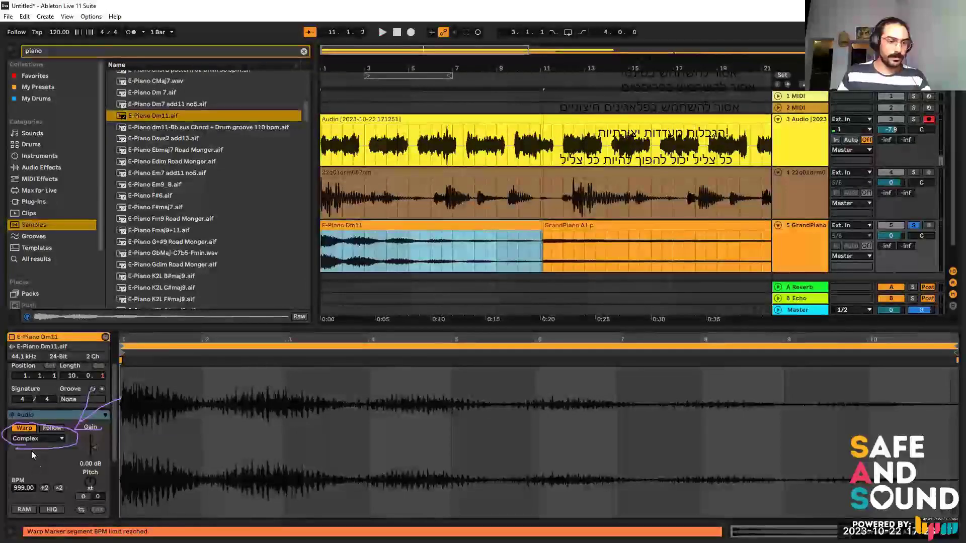
{"action": "left_click", "coordinate": [37, 439]}
{"action": "left_click", "coordinate": [30, 420]}
{"action": "left_click_drag", "start_coordinate": [31, 456], "coordinate": [30, 478]}
{"action": "left_click_drag", "start_coordinate": [30, 471], "coordinate": [30, 496]}
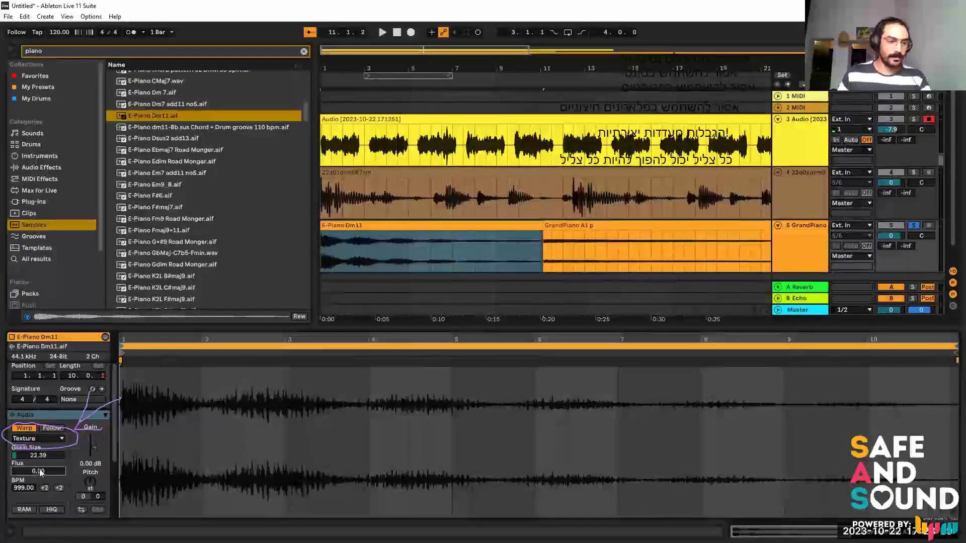
Play the stretched E-Piano Dm11 clip from its start and delete the GrandPiano A1 p clip behind it.
{"action": "key", "text": "space"}
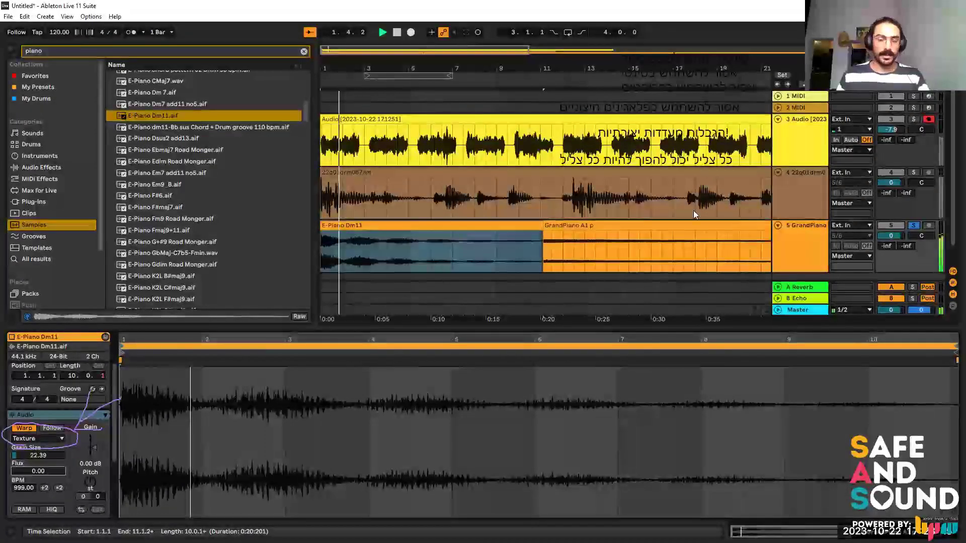
{"action": "left_click", "coordinate": [471, 224]}
{"action": "key", "text": "space"}
{"action": "left_click", "coordinate": [569, 224]}
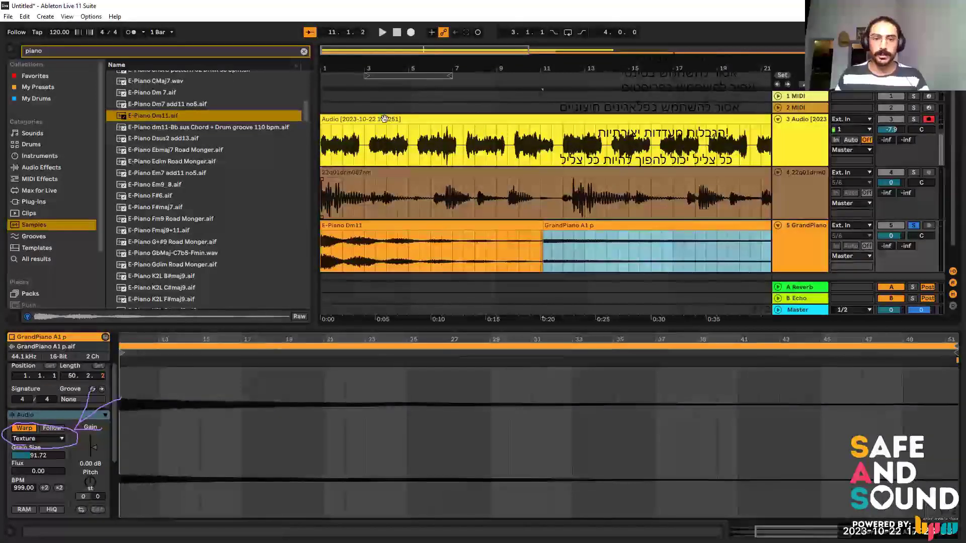
{"action": "key", "text": "Delete"}
Solo the 22q01drm087am track and play the stretched drum clip from its start and again from bar 6.
{"action": "left_click", "coordinate": [385, 172]}
{"action": "key", "text": "s"}
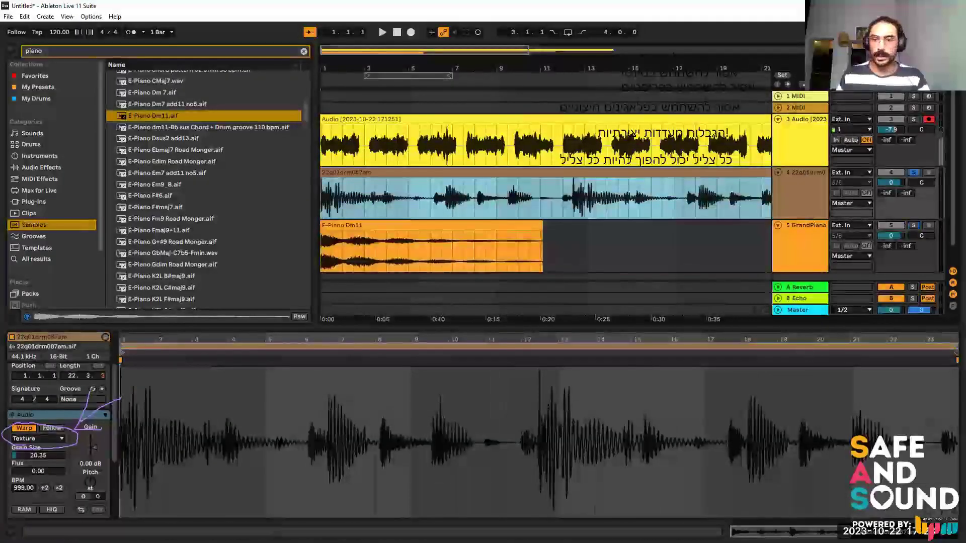
{"action": "left_click", "coordinate": [675, 212]}
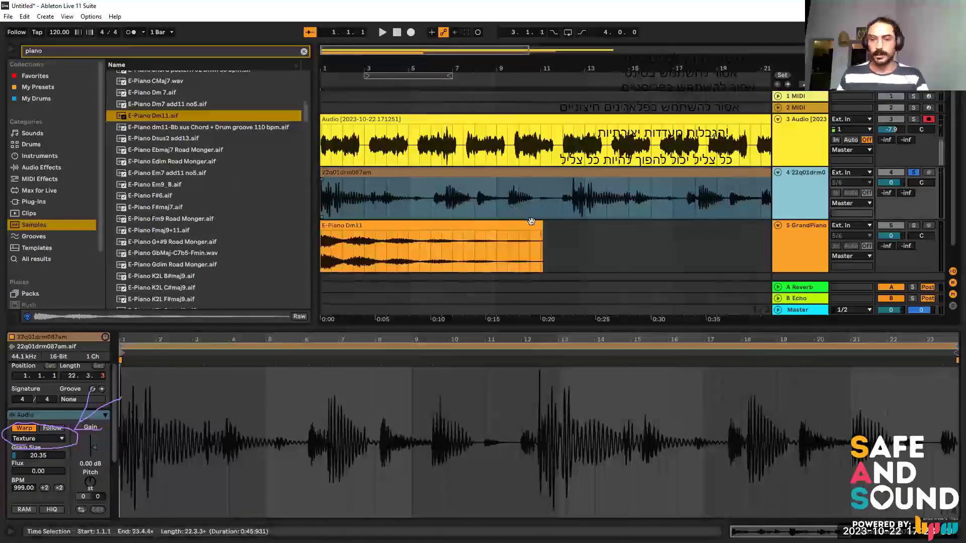
{"action": "key", "text": "space"}
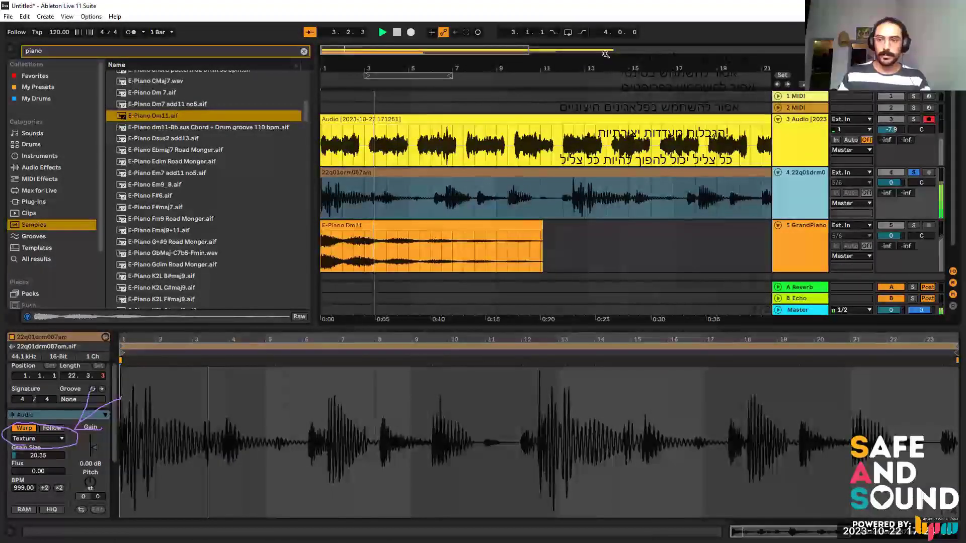
{"action": "left_click", "coordinate": [622, 233]}
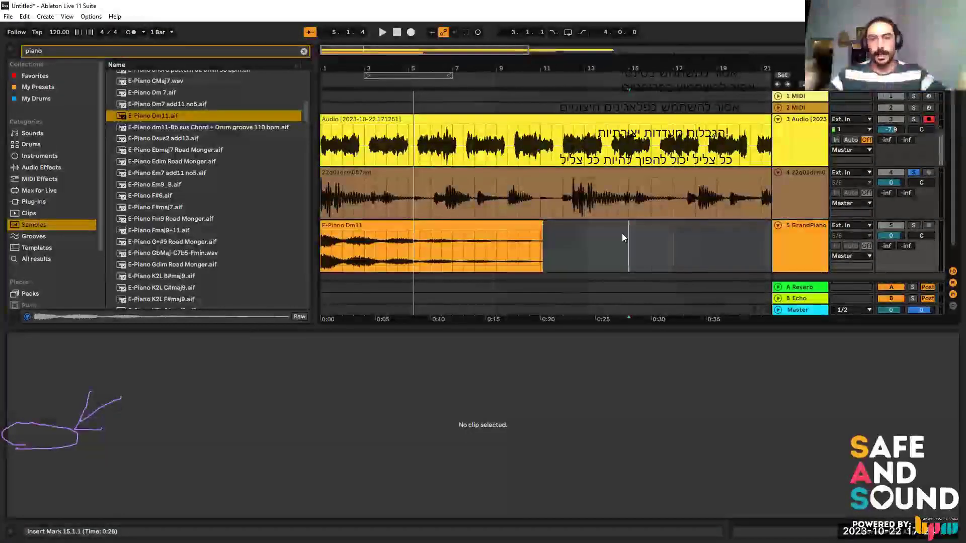
{"action": "left_click", "coordinate": [435, 203]}
{"action": "key", "text": "space"}
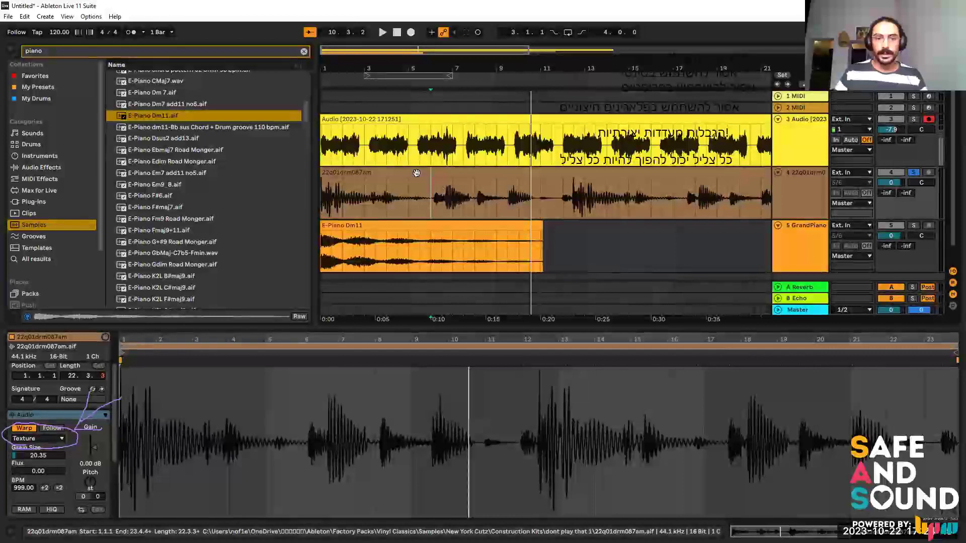
Locate the single drum hit starting at 9.3.1 in the stretched drum clip and play it.
{"action": "left_click", "coordinate": [415, 192]}
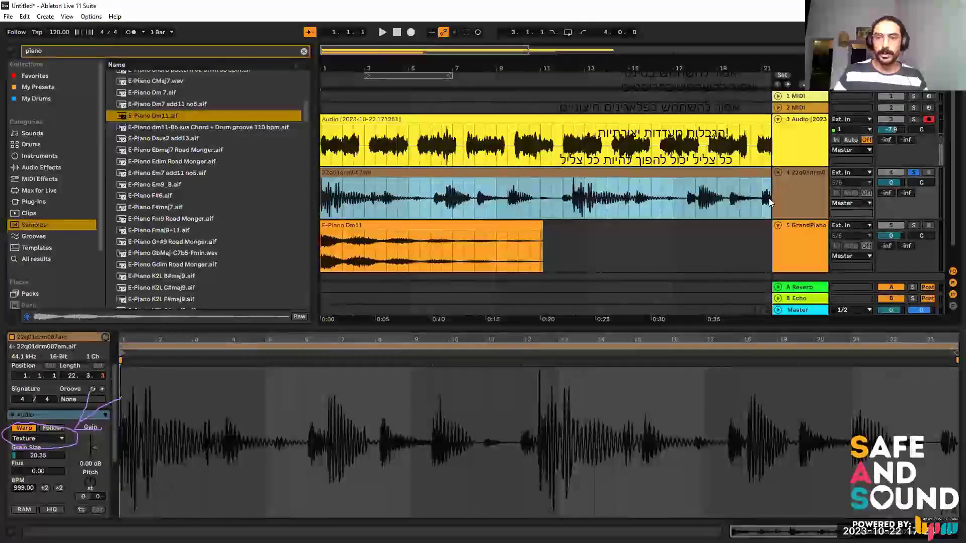
{"action": "left_click", "coordinate": [733, 202]}
{"action": "left_click_drag", "start_coordinate": [432, 201], "coordinate": [443, 201]}
{"action": "left_click", "coordinate": [452, 199]}
{"action": "mouse_move", "coordinate": [506, 208]}
{"action": "left_mouse_down"}
{"action": "mouse_move", "coordinate": [431, 209]}
{"action": "mouse_move", "coordinate": [540, 206]}
{"action": "mouse_move", "coordinate": [505, 208]}
{"action": "left_mouse_up"}
{"action": "left_click", "coordinate": [451, 209]}
{"action": "left_click", "coordinate": [508, 205]}
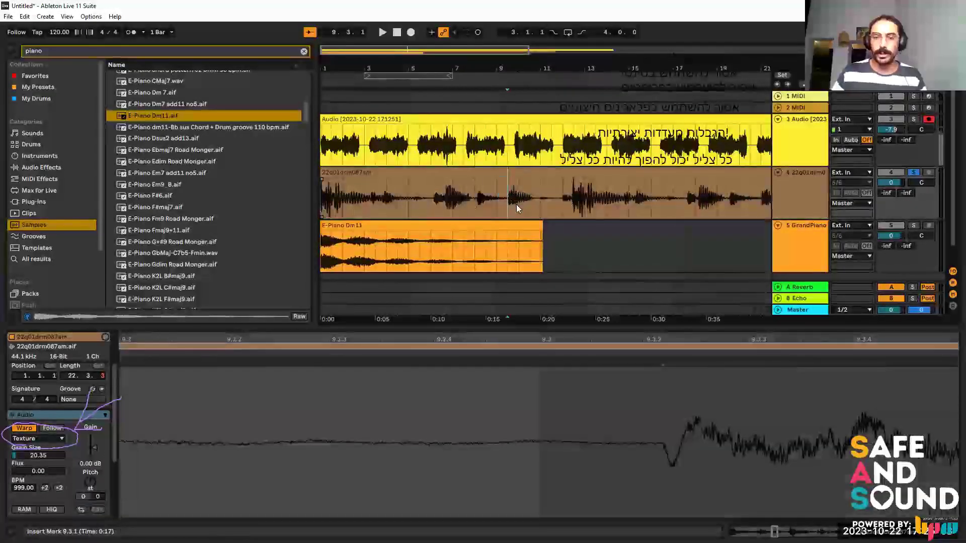
{"action": "key", "text": "space"}
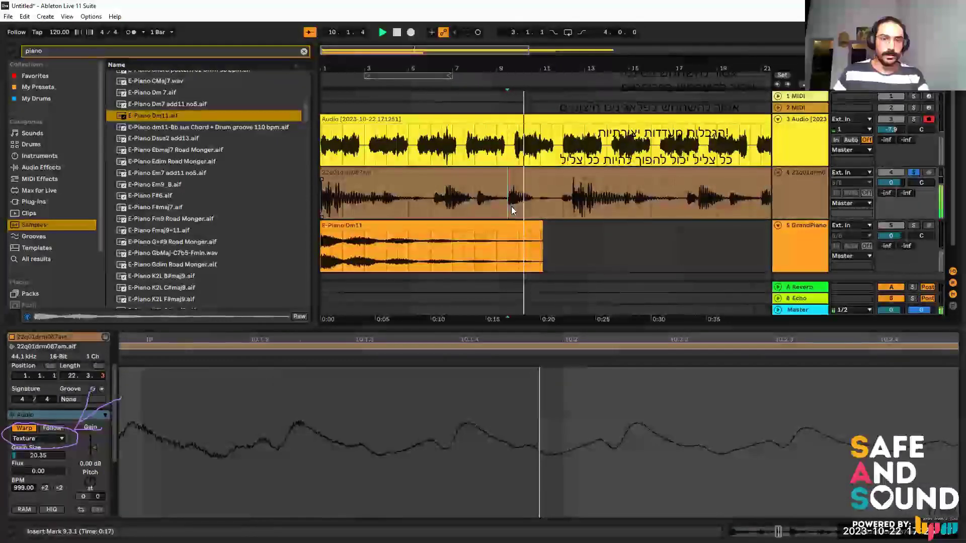
Move the drum hit between 9.3.1 and 11.1.1 to the start of a new audio track and delete the GrandPiano track.
{"action": "left_click_drag", "start_coordinate": [537, 205], "coordinate": [510, 204]}
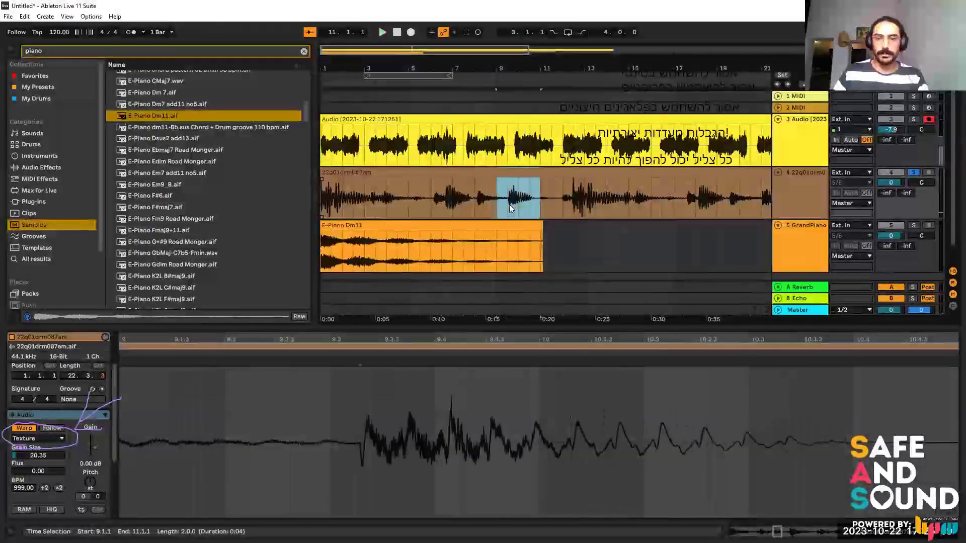
{"action": "key", "text": "space"}
{"action": "left_click", "coordinate": [462, 273]}
{"action": "scroll", "coordinate": [418, 267], "scroll_direction": "down", "scroll_amount": 1}
{"action": "scroll", "coordinate": [374, 261], "scroll_direction": "down", "scroll_amount": 1}
{"action": "left_click", "coordinate": [332, 261]}
{"action": "left_click_drag", "start_coordinate": [373, 260], "coordinate": [373, 260]}
{"action": "left_click", "coordinate": [793, 198]}
{"action": "key", "text": "Delete"}
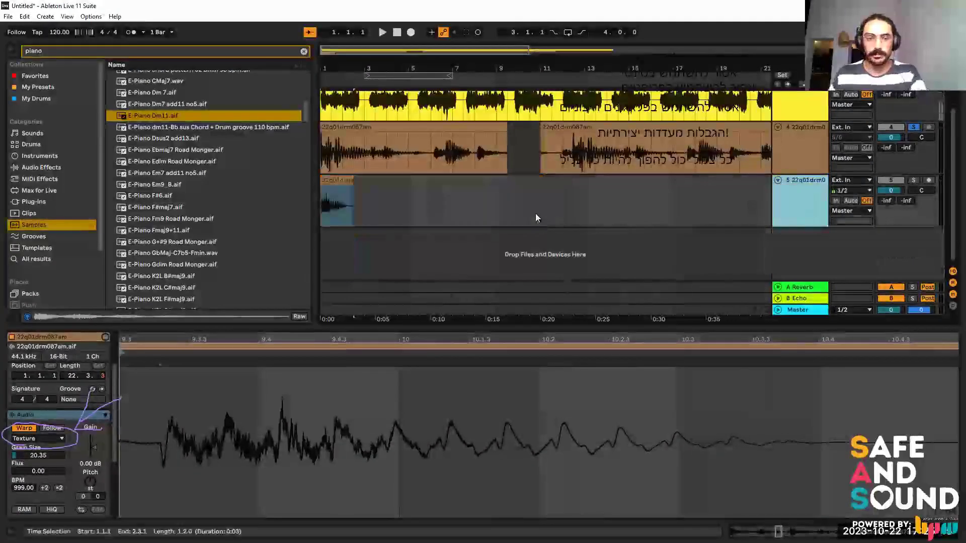
Select the stretched recorded audio clip on track 3 and solo its track.
{"action": "scroll", "coordinate": [548, 191], "scroll_direction": "up", "scroll_amount": 3}
{"action": "left_click", "coordinate": [541, 190]}
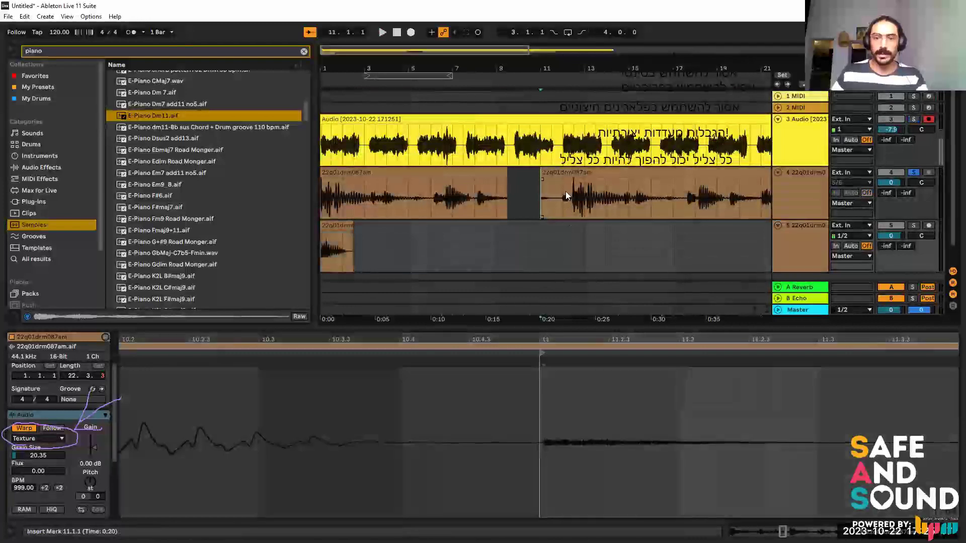
{"action": "left_click", "coordinate": [348, 116]}
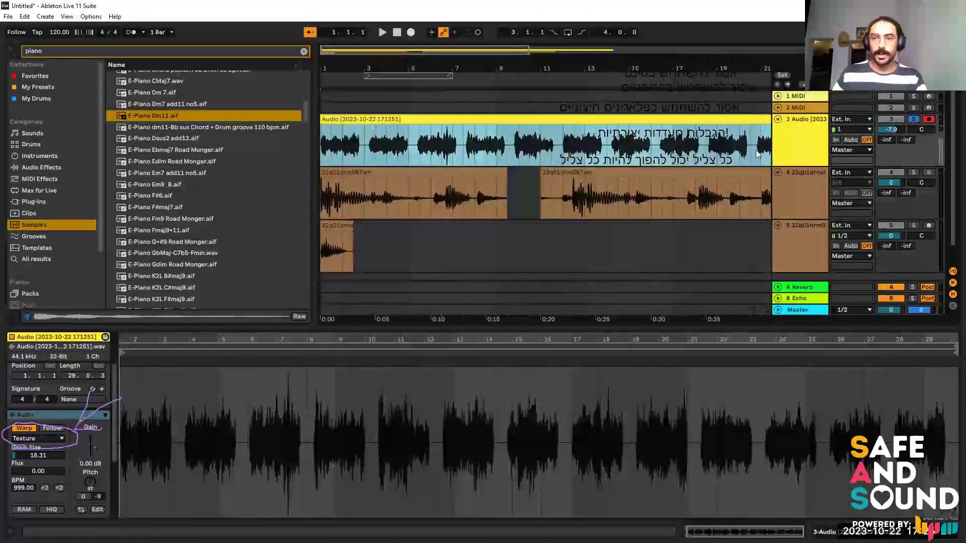
{"action": "left_click", "coordinate": [790, 146]}
{"action": "left_click", "coordinate": [399, 117]}
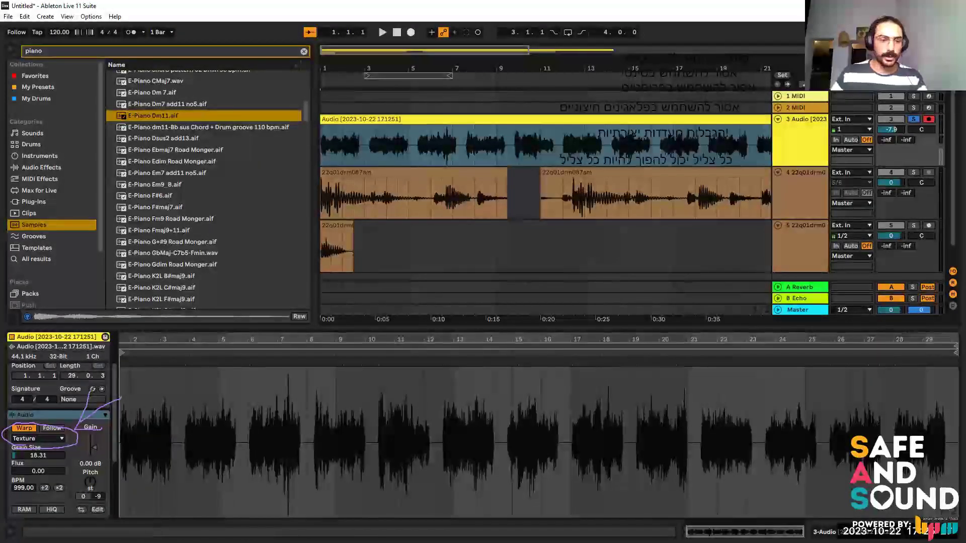
Play the stretched recorded clip on track 3 from its start and check its pitch in the Tuner.
{"action": "key", "text": "plus"}
{"action": "key", "text": "plus"}
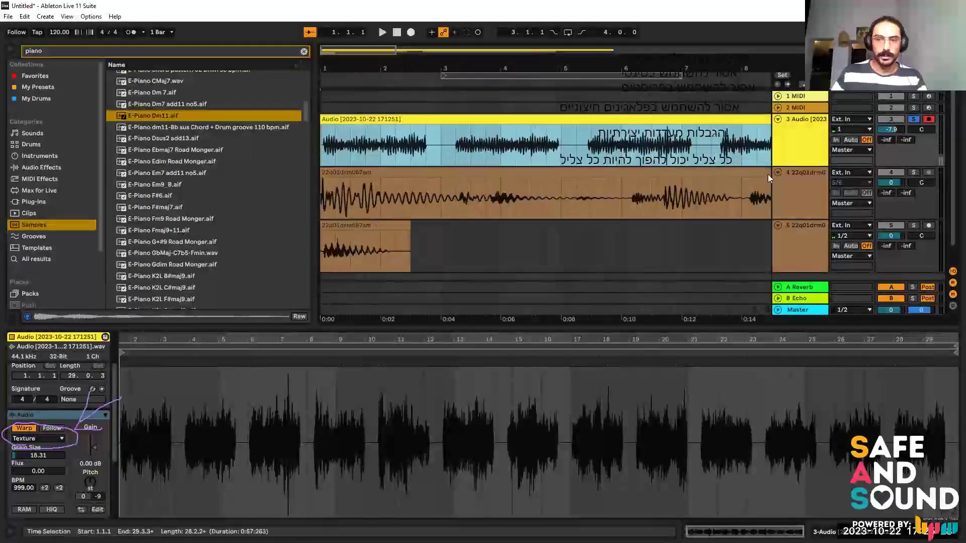
{"action": "left_click", "coordinate": [434, 119]}
{"action": "key", "text": "shift+Tab"}
{"action": "key", "text": "space"}
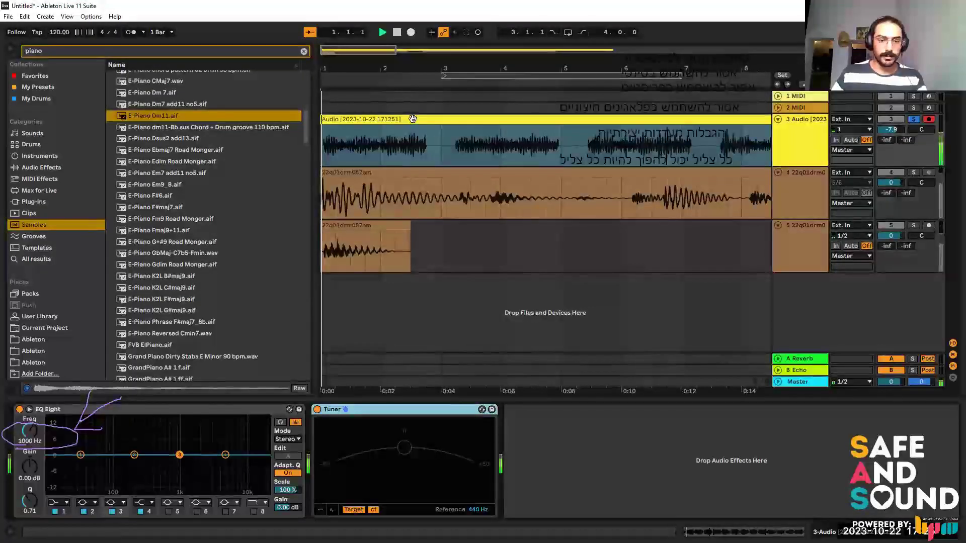
{"action": "key", "text": "shift+Tab"}
{"action": "key", "text": "space"}
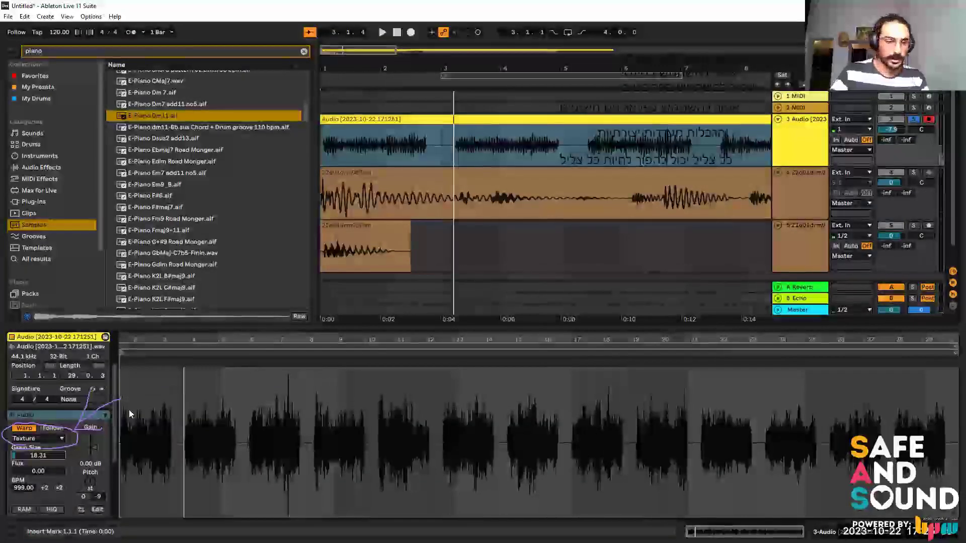
Set the recorded clip's Texture grain size to 24.00, recheck its pitch, and set its detune to -43 cents.
{"action": "left_click", "coordinate": [784, 159]}
{"action": "key", "text": "space"}
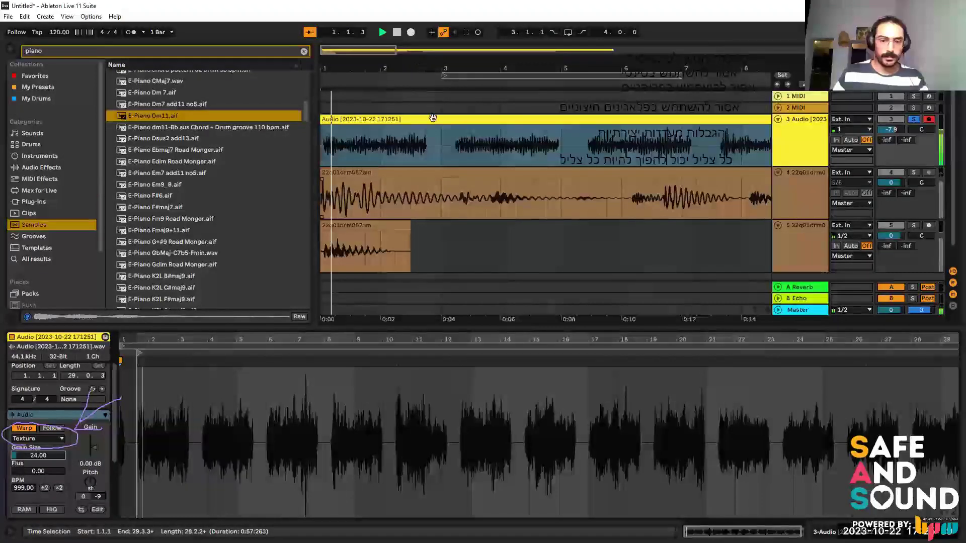
{"action": "key", "text": "shift+Tab"}
{"action": "key", "text": "space"}
{"action": "double_click", "coordinate": [409, 118]}
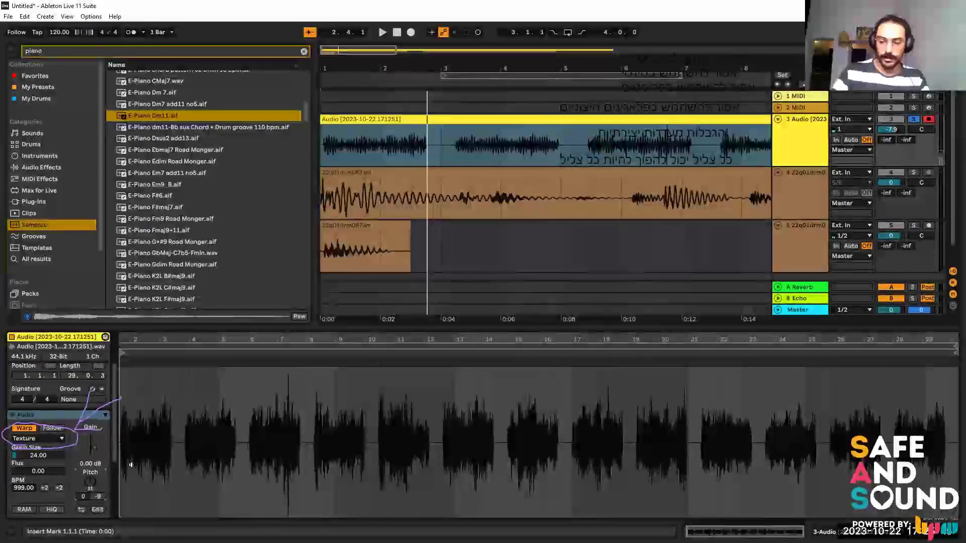
{"action": "type", "text": "43"}
{"action": "key", "text": "Return"}
Play the detuned clip and check its tuning in track 3's Tuner.
{"action": "key", "text": "space"}
{"action": "left_click", "coordinate": [805, 139]}
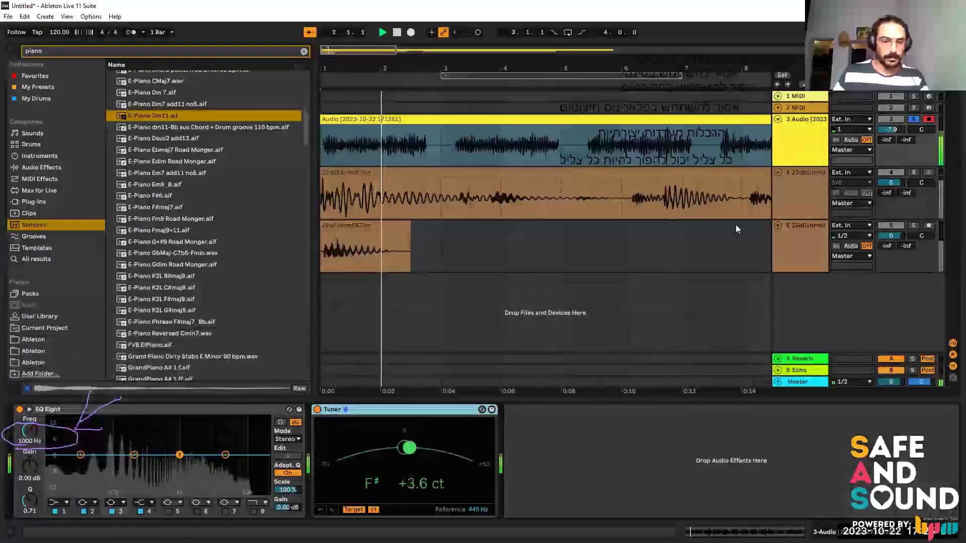
{"action": "left_click", "coordinate": [474, 118]}
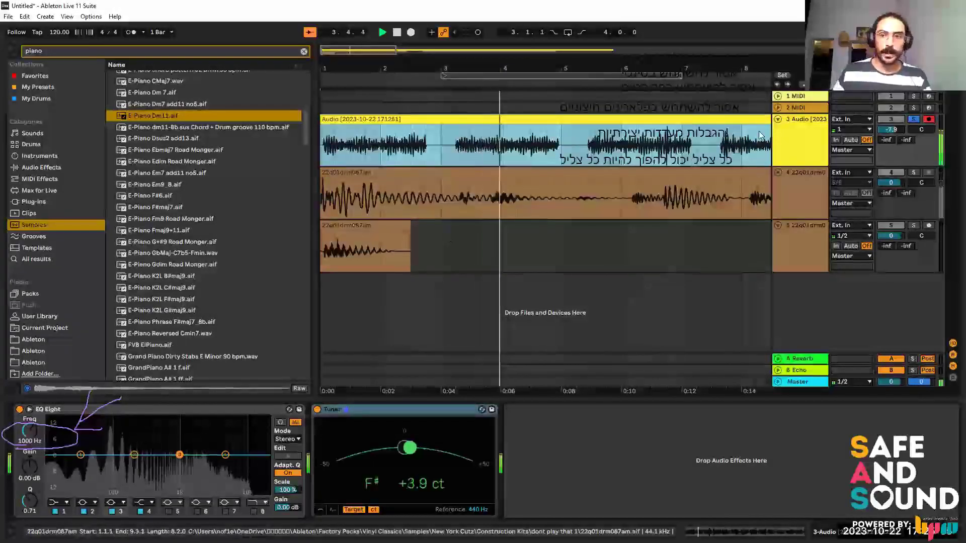
{"action": "key", "text": "space"}
Open the recorded clip's properties and examine its envelope and Texture warp settings.
{"action": "left_click", "coordinate": [534, 117]}
{"action": "double_click", "coordinate": [535, 117]}
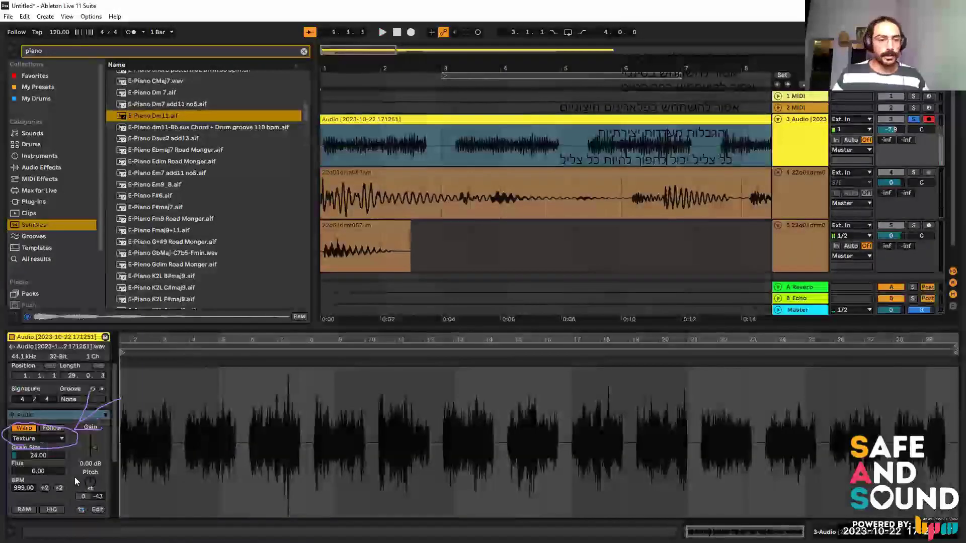
{"action": "scroll", "coordinate": [46, 474], "scroll_direction": "down", "scroll_amount": 2}
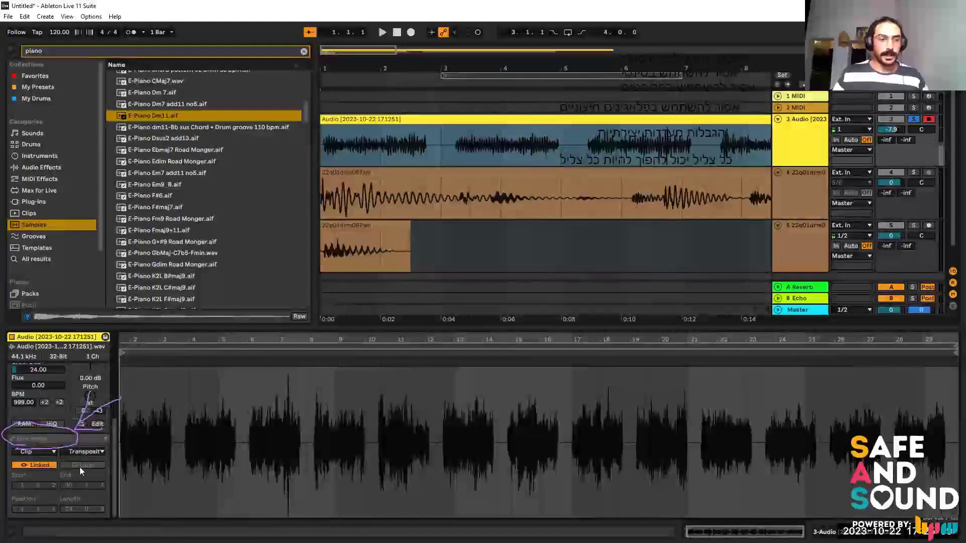
{"action": "scroll", "coordinate": [53, 465], "scroll_direction": "up", "scroll_amount": 1}
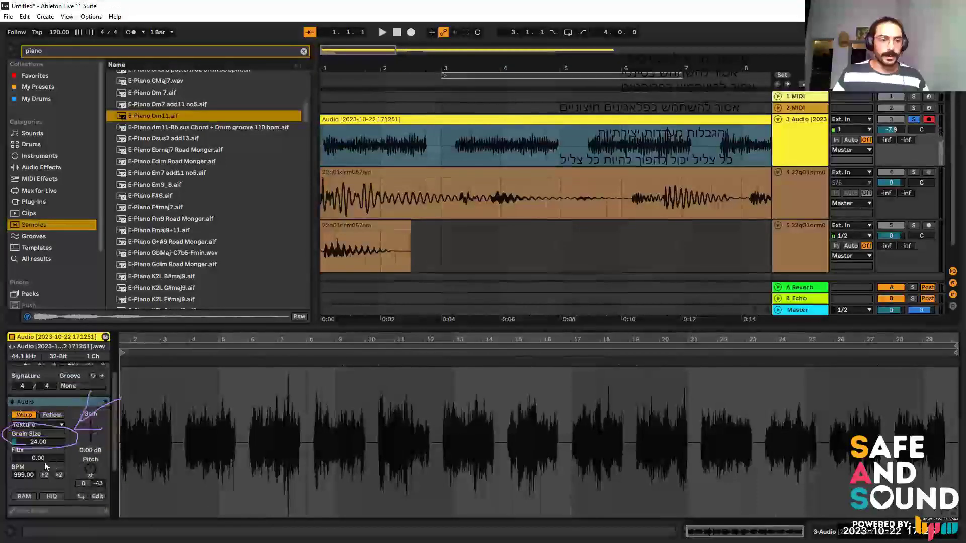
{"action": "scroll", "coordinate": [69, 461], "scroll_direction": "down", "scroll_amount": 6}
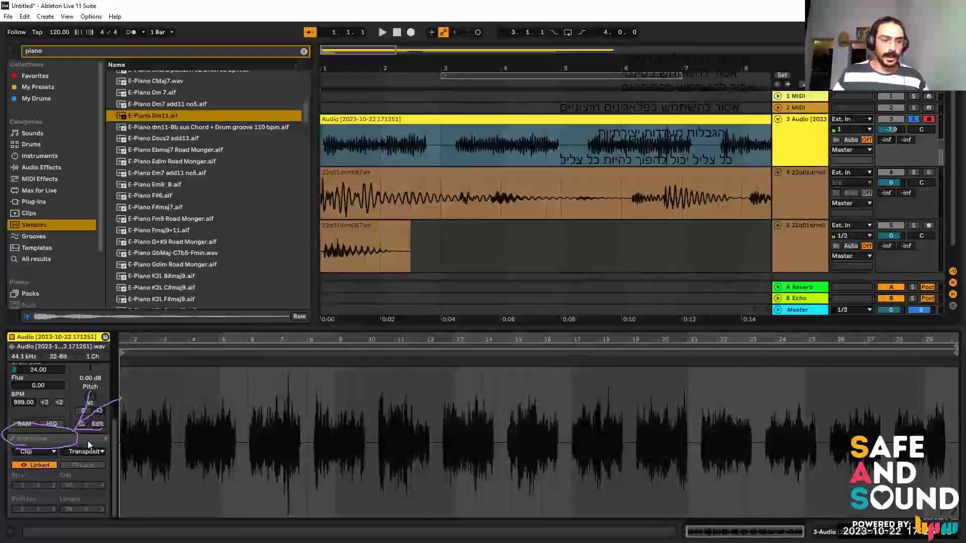
{"action": "left_click", "coordinate": [86, 441]}
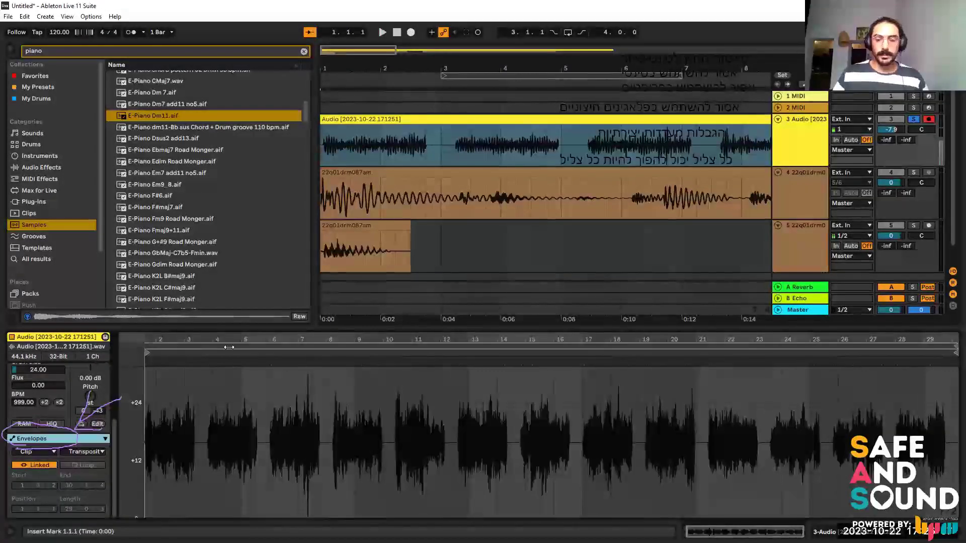
{"action": "scroll", "coordinate": [41, 448], "scroll_direction": "up", "scroll_amount": 5}
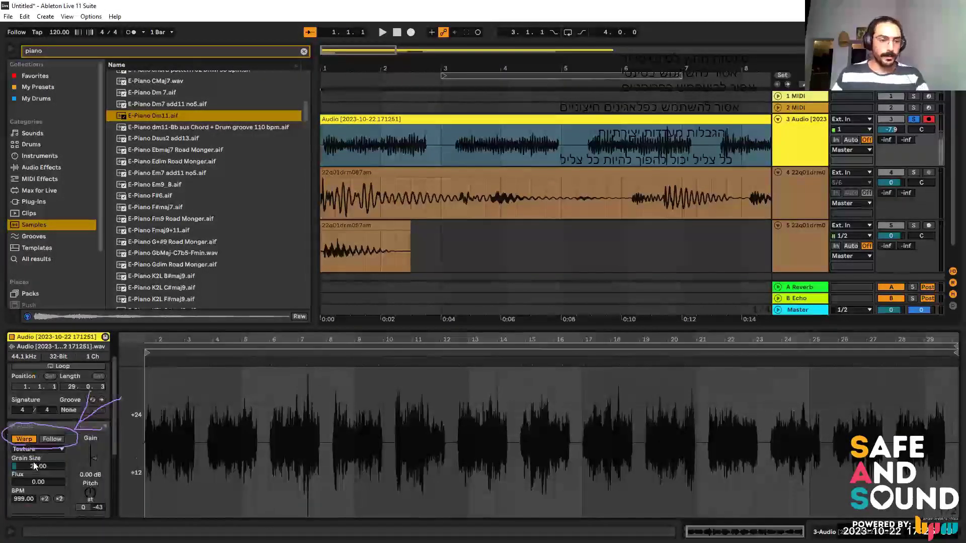
{"action": "scroll", "coordinate": [33, 454], "scroll_direction": "down", "scroll_amount": 1}
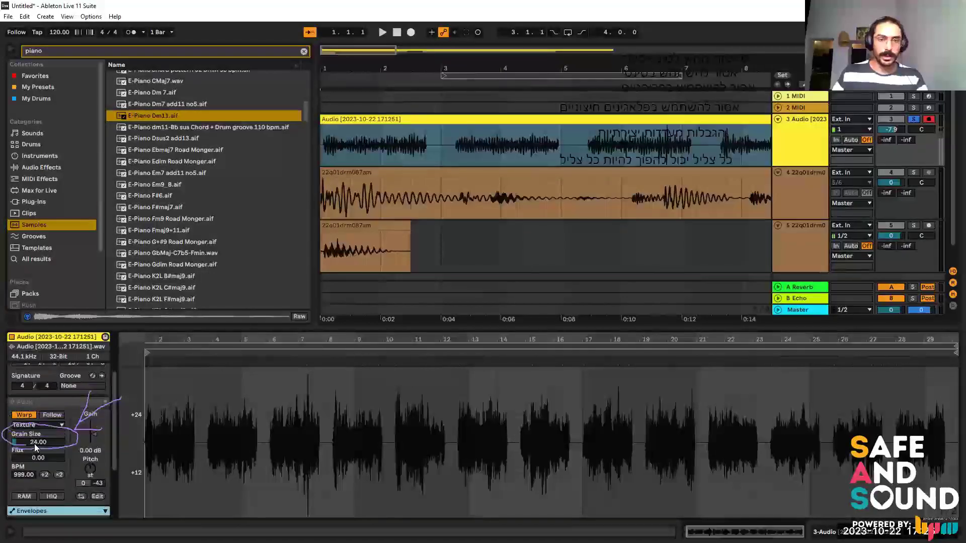
Sweep the Texture grain size while the recorded clip plays, ending at 118.23.
{"action": "key", "text": "space"}
{"action": "left_click_drag", "start_coordinate": [38, 448], "coordinate": [38, 407]}
{"action": "mouse_move", "coordinate": [37, 442]}
{"action": "left_mouse_down"}
{"action": "mouse_move", "coordinate": [38, 480]}
{"action": "mouse_move", "coordinate": [38, 448]}
{"action": "mouse_move", "coordinate": [49, 446]}
{"action": "left_mouse_up"}
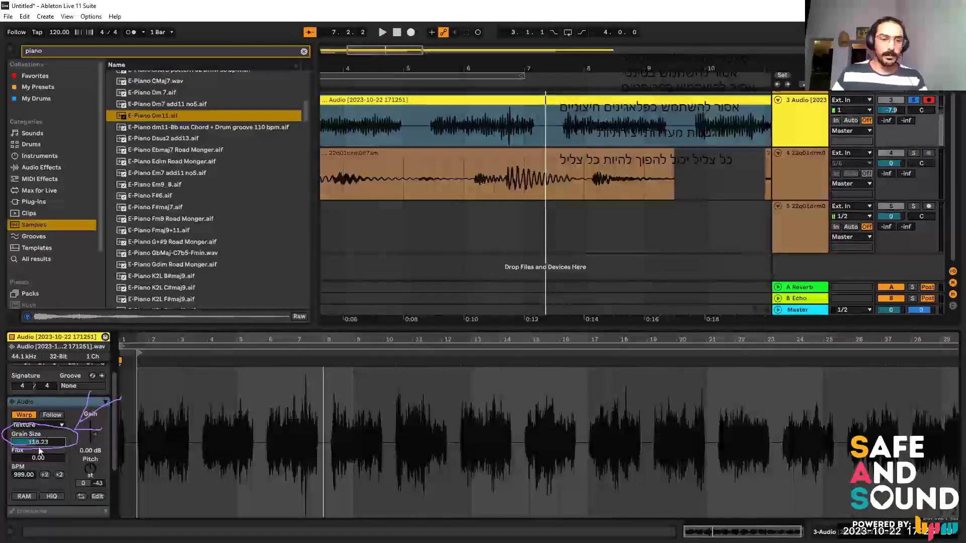
Show the recorded clip's Grain Size envelope and lower its whole line to 0%.
{"action": "scroll", "coordinate": [70, 425], "scroll_direction": "down", "scroll_amount": 3}
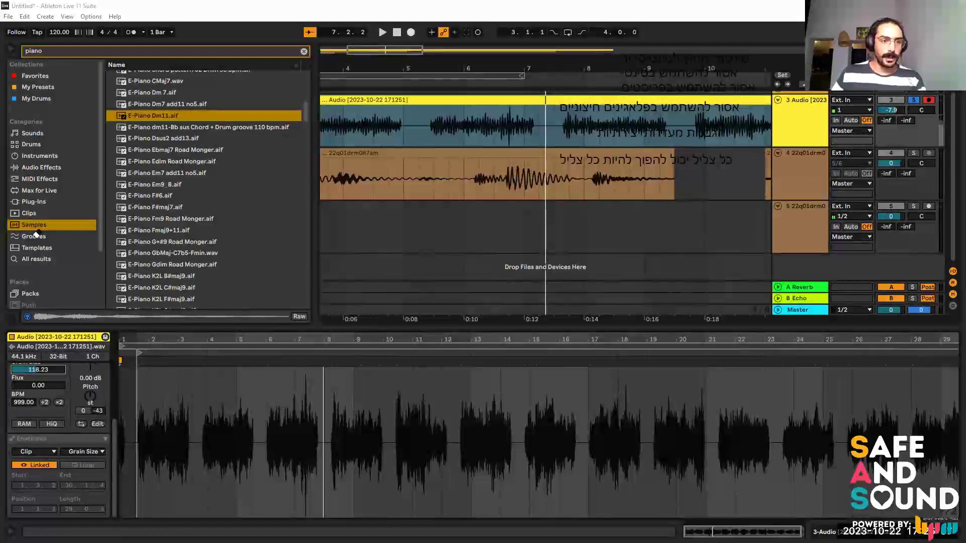
{"action": "left_click", "coordinate": [33, 437]}
{"action": "scroll", "coordinate": [45, 403], "scroll_direction": "up", "scroll_amount": 1}
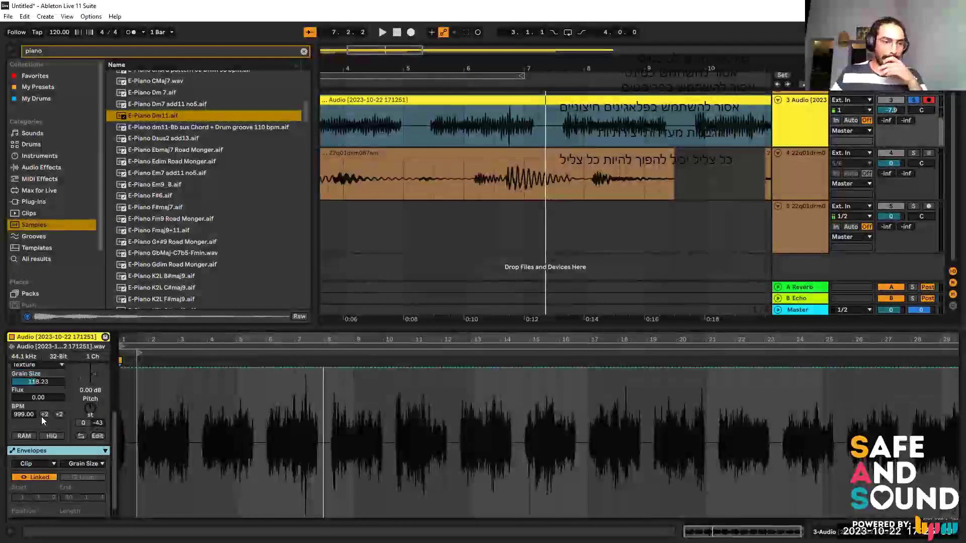
{"action": "left_click", "coordinate": [44, 463]}
{"action": "scroll", "coordinate": [38, 455], "scroll_direction": "down", "scroll_amount": 1}
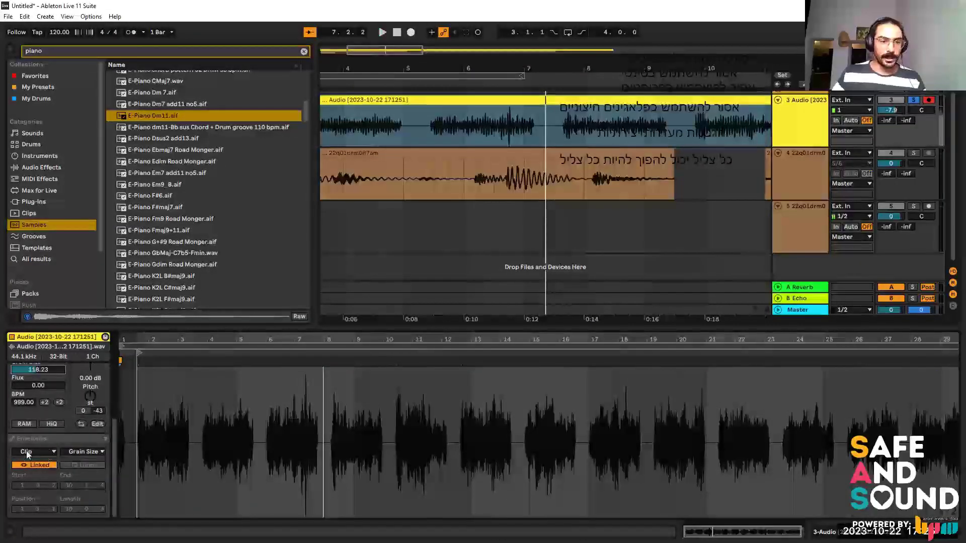
{"action": "left_click", "coordinate": [70, 443]}
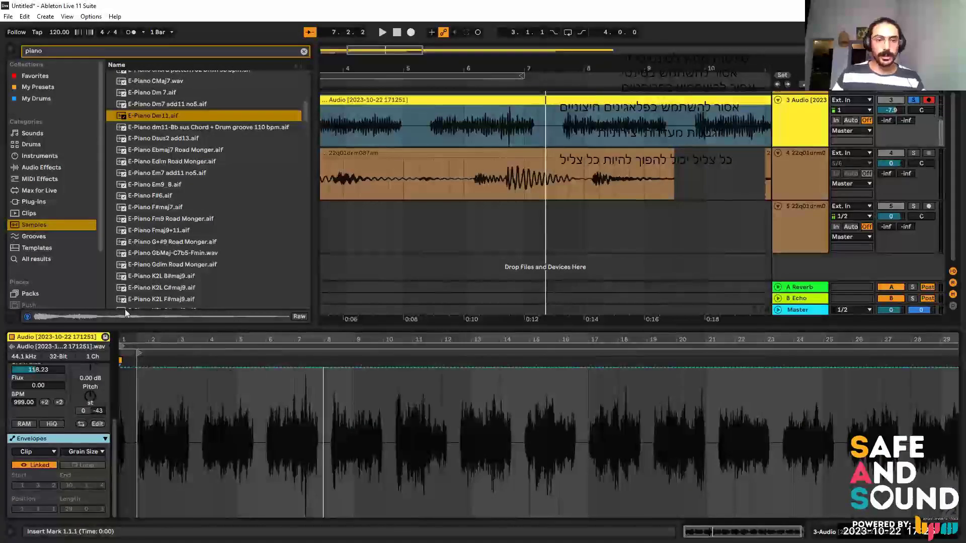
{"action": "left_click_drag", "start_coordinate": [246, 340], "coordinate": [246, 355]}
{"action": "scroll", "coordinate": [211, 360], "scroll_direction": "down", "scroll_amount": 2}
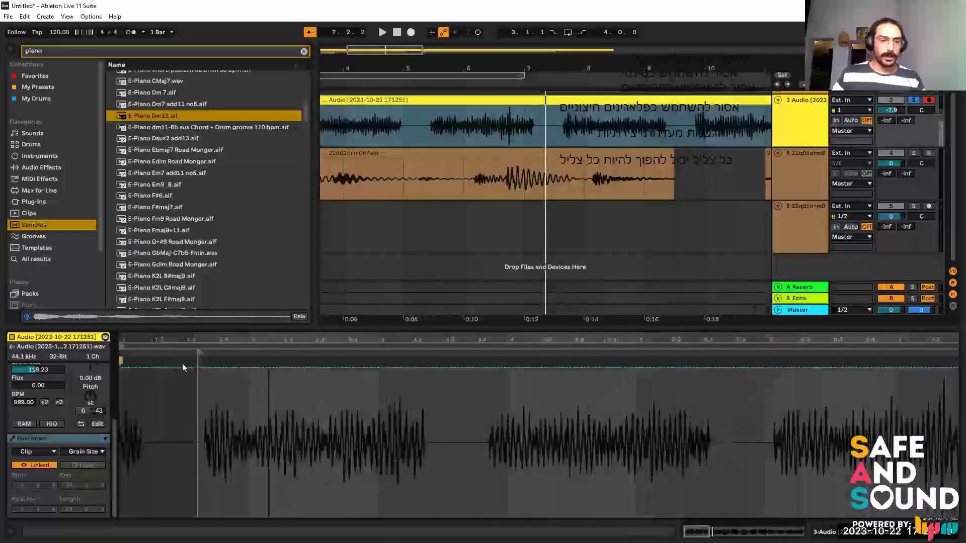
{"action": "left_click_drag", "start_coordinate": [376, 370], "coordinate": [375, 516]}
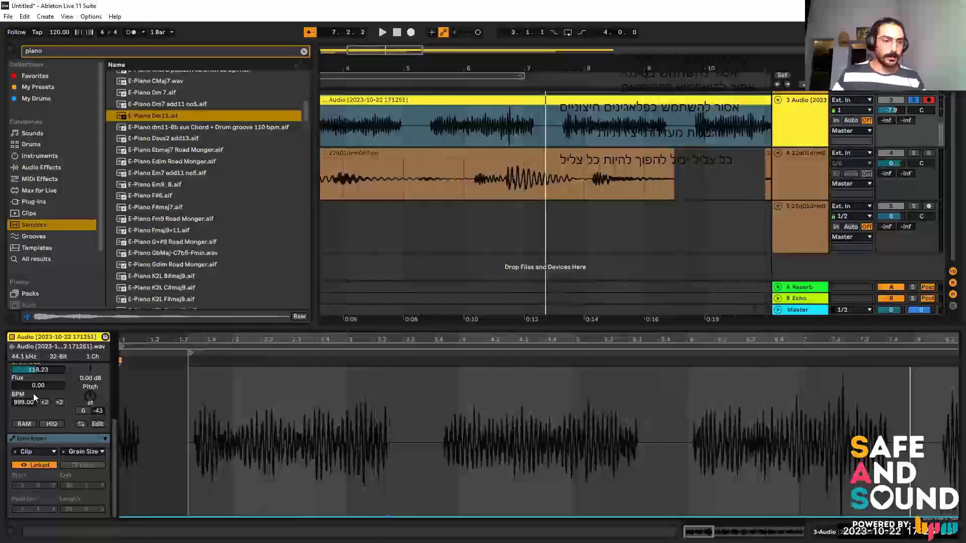
Set the recorded clip's Texture grain size to 200.00.
{"action": "scroll", "coordinate": [35, 397], "scroll_direction": "up", "scroll_amount": 2}
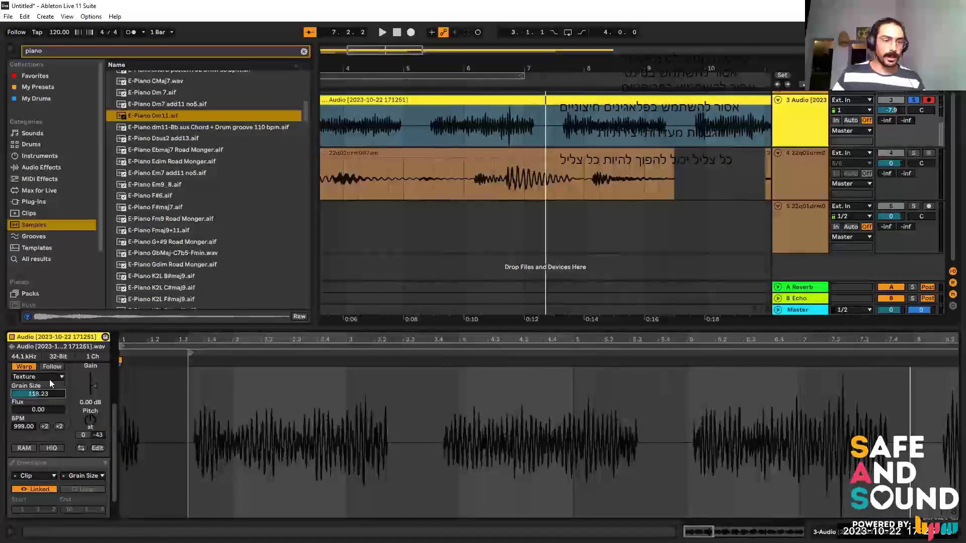
{"action": "left_click_drag", "start_coordinate": [61, 394], "coordinate": [61, 382]}
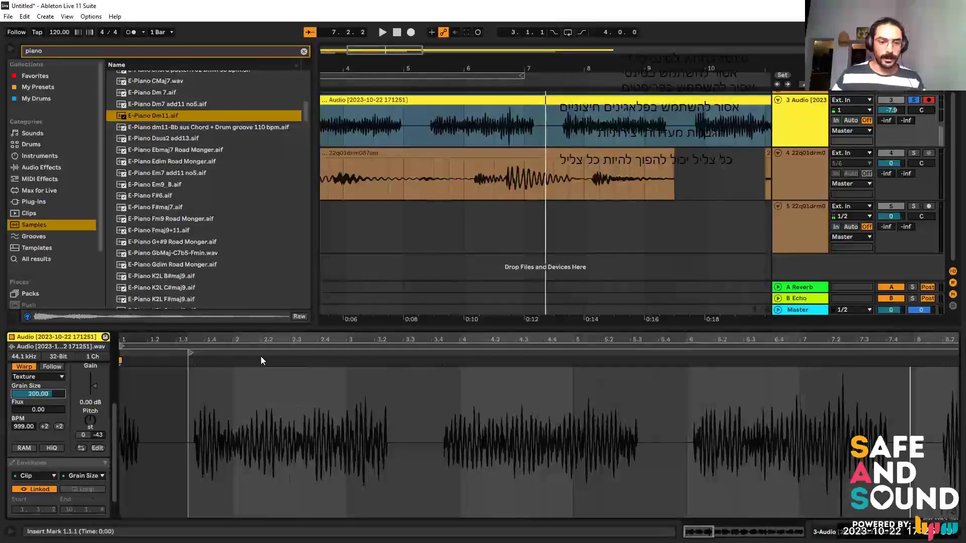
{"action": "left_click", "coordinate": [273, 467]}
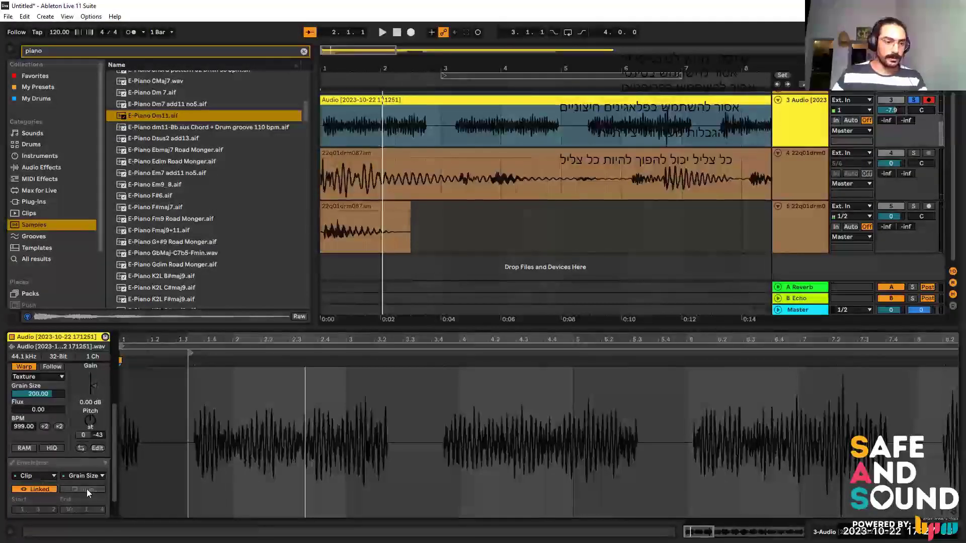
Ramp the Grain Size envelope from 100% at the clip's start to 0% at the first burst's end, and play it.
{"action": "left_click", "coordinate": [58, 463]}
{"action": "left_click", "coordinate": [389, 517]}
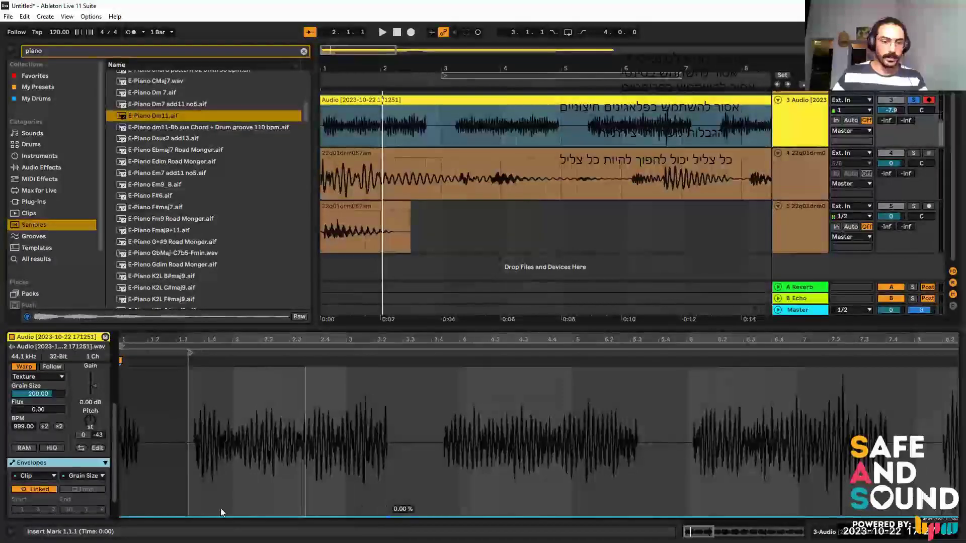
{"action": "left_click_drag", "start_coordinate": [188, 517], "coordinate": [190, 368]}
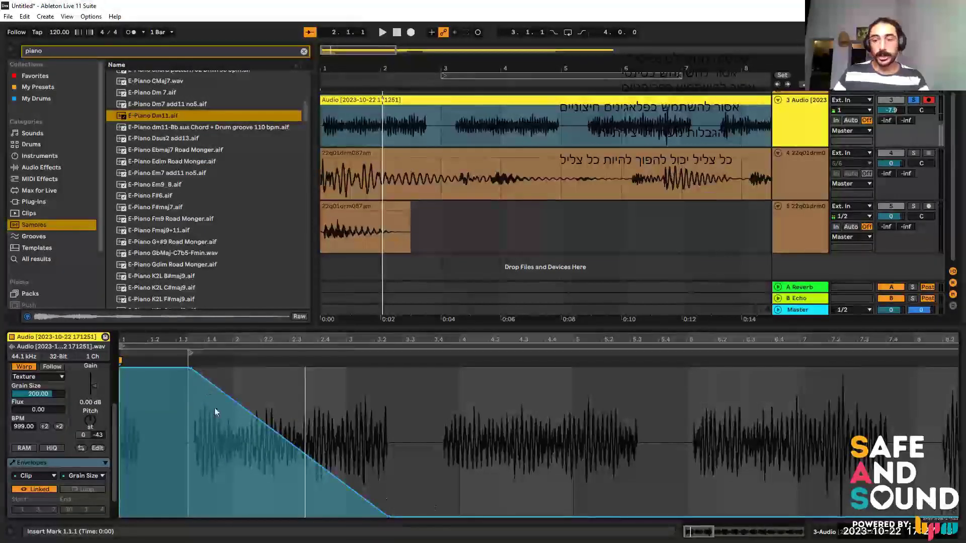
{"action": "left_click", "coordinate": [193, 447]}
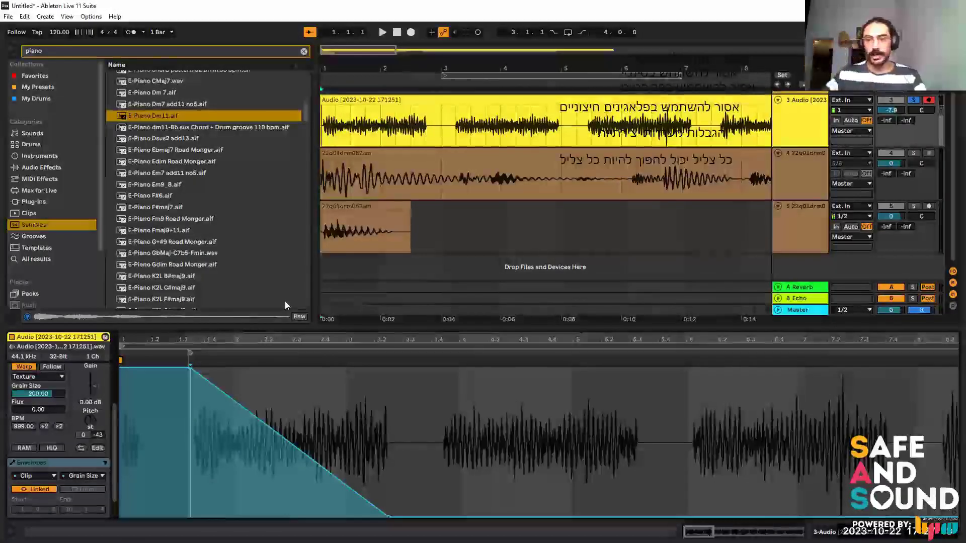
{"action": "key", "text": "space"}
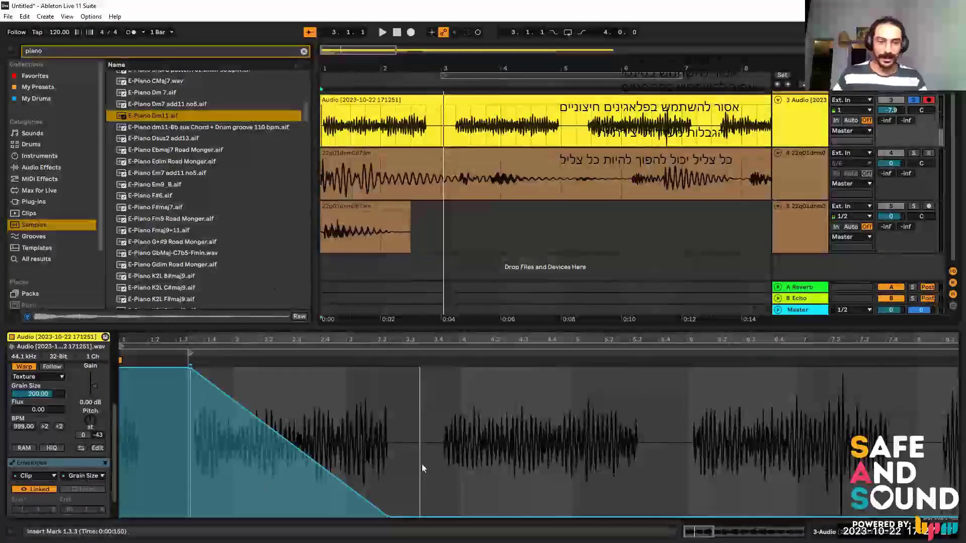
Move the envelope's 0% point to the second burst's start, add a point at about 21% near 4.3, and play from 3.4.1.
{"action": "left_click_drag", "start_coordinate": [389, 517], "coordinate": [446, 516]}
{"action": "left_click_drag", "start_coordinate": [582, 518], "coordinate": [520, 486]}
{"action": "key", "text": "space"}
{"action": "key", "text": "space"}
{"action": "key", "text": "space"}
{"action": "key", "text": "space"}
{"action": "left_click", "coordinate": [425, 356]}
{"action": "key", "text": "space"}
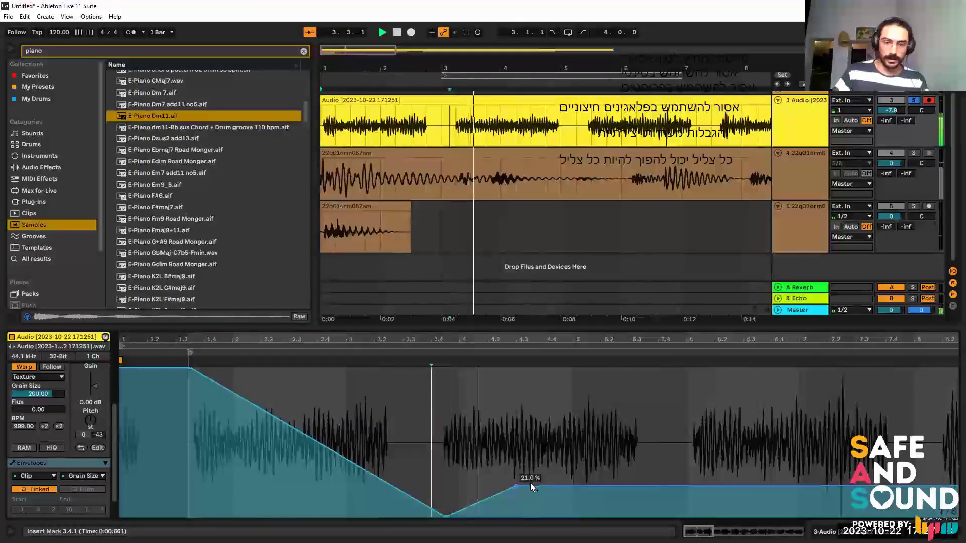
Lower the Grain Size envelope's plateau over the second burst to 16.9% and replay from 3.4.1.
{"action": "left_click_drag", "start_coordinate": [517, 485], "coordinate": [519, 492]}
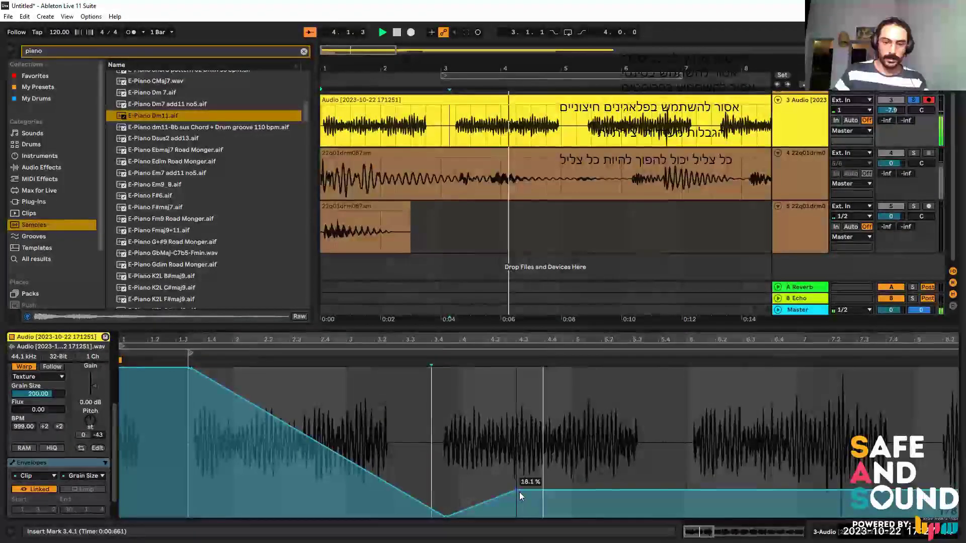
{"action": "left_click", "coordinate": [431, 357]}
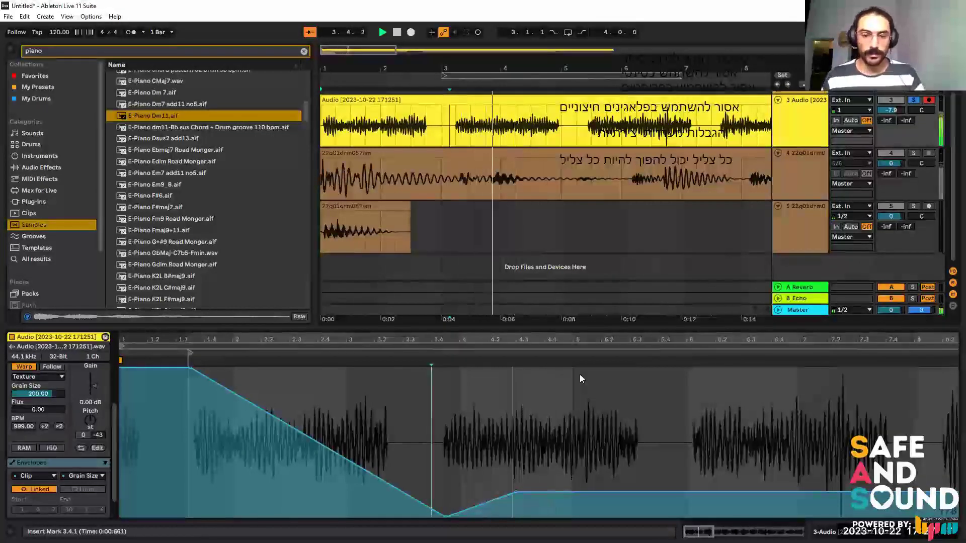
{"action": "left_click_drag", "start_coordinate": [595, 336], "coordinate": [388, 326]}
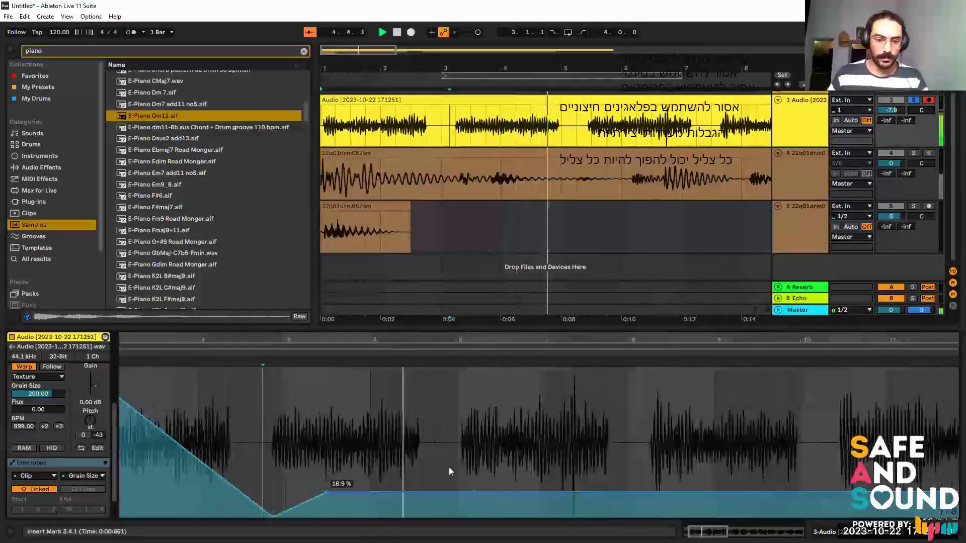
{"action": "key", "text": "space"}
{"action": "left_click", "coordinate": [261, 350]}
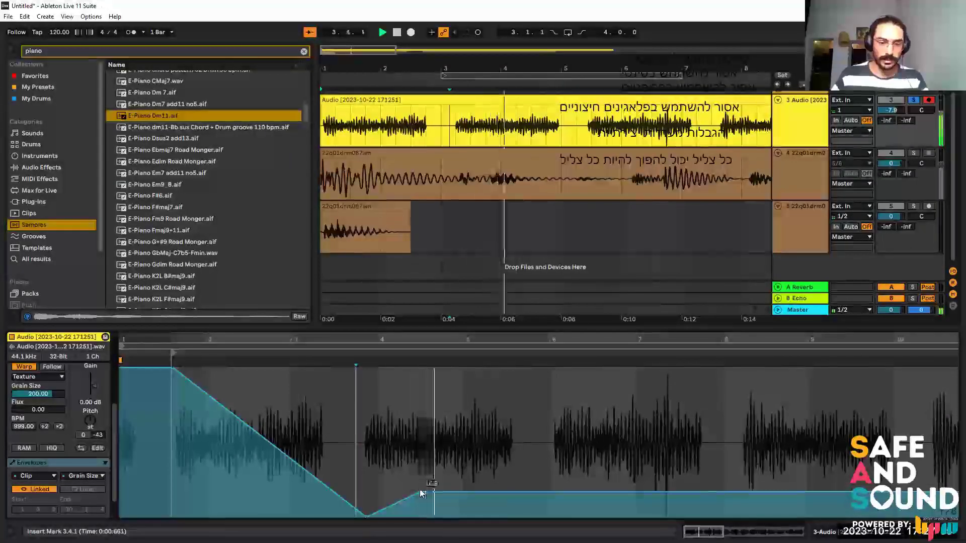
Shift the 16.9% breakpoint slightly earlier in the second burst and replay from 3.4.1.
{"action": "key", "text": "space"}
{"action": "left_click_drag", "start_coordinate": [420, 491], "coordinate": [405, 489]}
{"action": "left_click", "coordinate": [353, 359]}
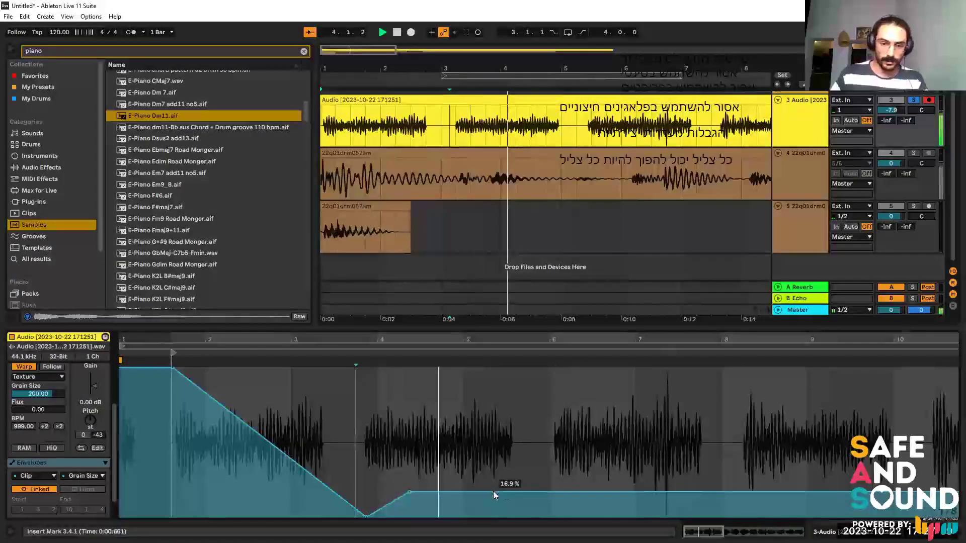
Raise the Grain Size envelope from its 16.9% plateau to 100% in the gap before the third burst.
{"action": "key", "text": "space"}
{"action": "scroll", "coordinate": [376, 492], "scroll_direction": "right", "scroll_amount": 3}
{"action": "left_click_drag", "start_coordinate": [414, 491], "coordinate": [413, 371]}
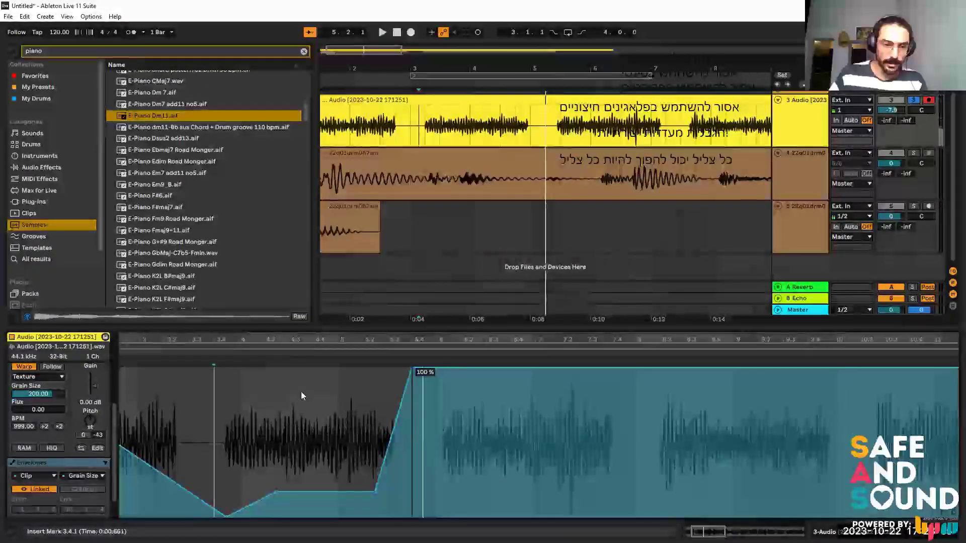
Stop playback and move the recording's second burst, 2.1.0 long, onto a new audio track starting at 1.1.1.
{"action": "key", "text": "space"}
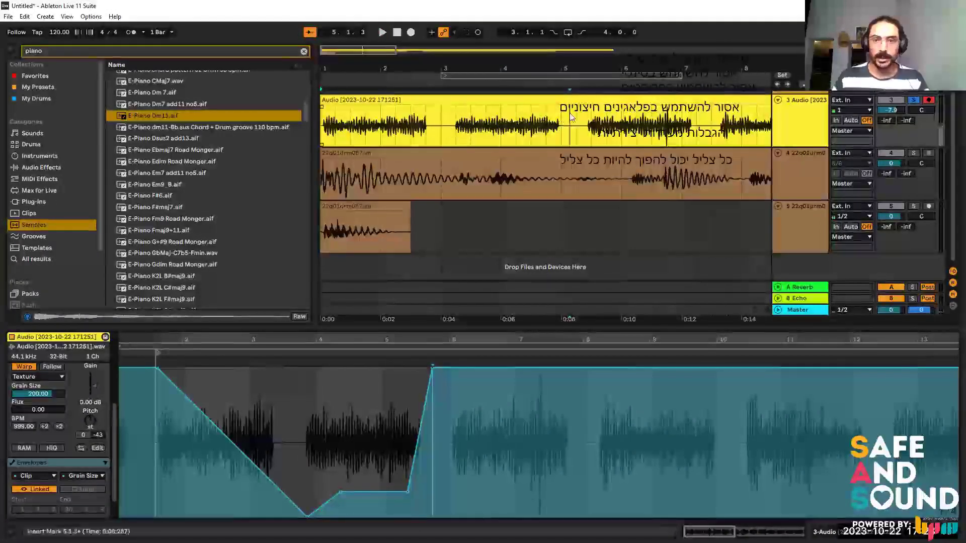
{"action": "key", "text": "ctrl+z"}
{"action": "left_click_drag", "start_coordinate": [524, 252], "coordinate": [429, 250]}
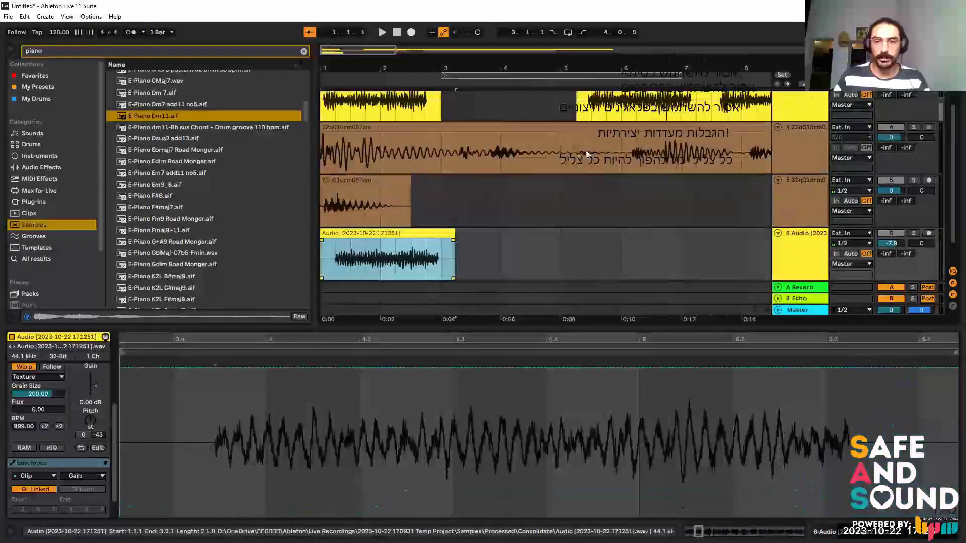
Look over the remaining bursts of the recording on track 3, from 5.2.1 to the clip's end.
{"action": "left_click", "coordinate": [691, 118]}
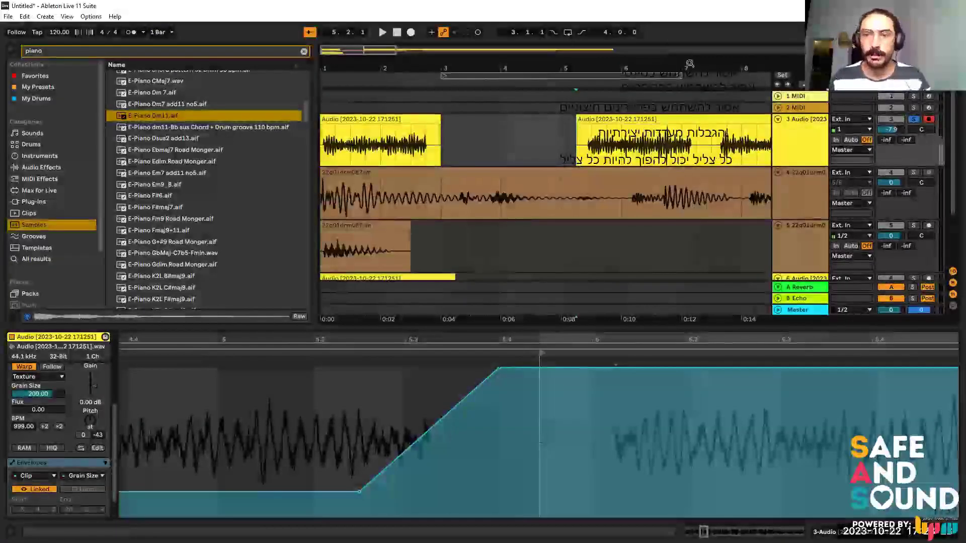
{"action": "scroll", "coordinate": [529, 206], "scroll_direction": "right", "scroll_amount": 4}
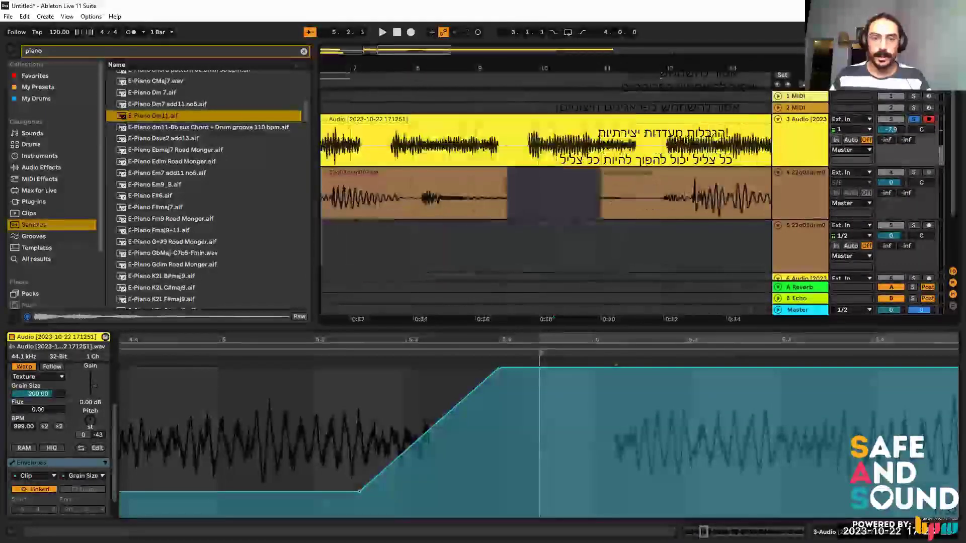
{"action": "scroll", "coordinate": [489, 216], "scroll_direction": "down", "scroll_amount": 4}
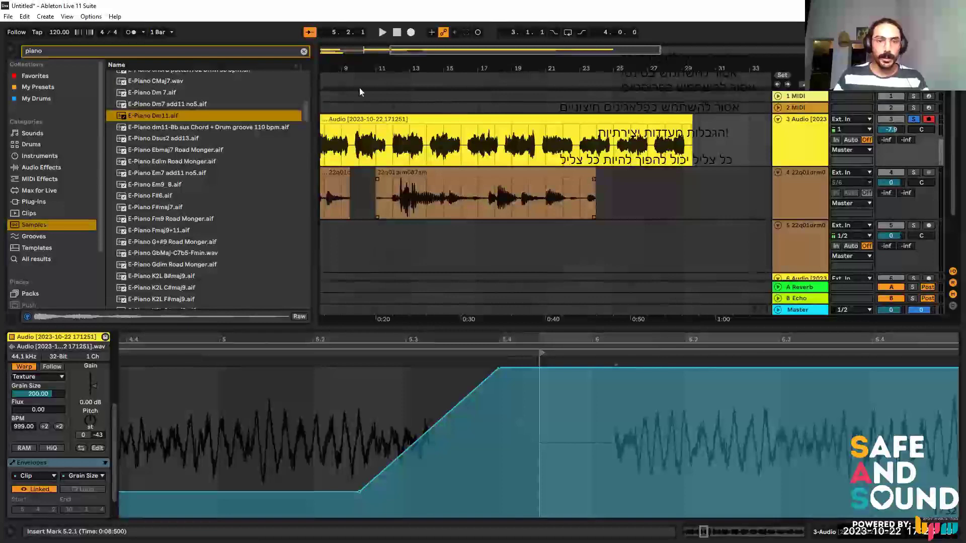
{"action": "scroll", "coordinate": [359, 88], "scroll_direction": "down", "scroll_amount": 4}
{"action": "scroll", "coordinate": [359, 88], "scroll_direction": "up", "scroll_amount": 3}
{"action": "scroll", "coordinate": [359, 88], "scroll_direction": "up", "scroll_amount": 5}
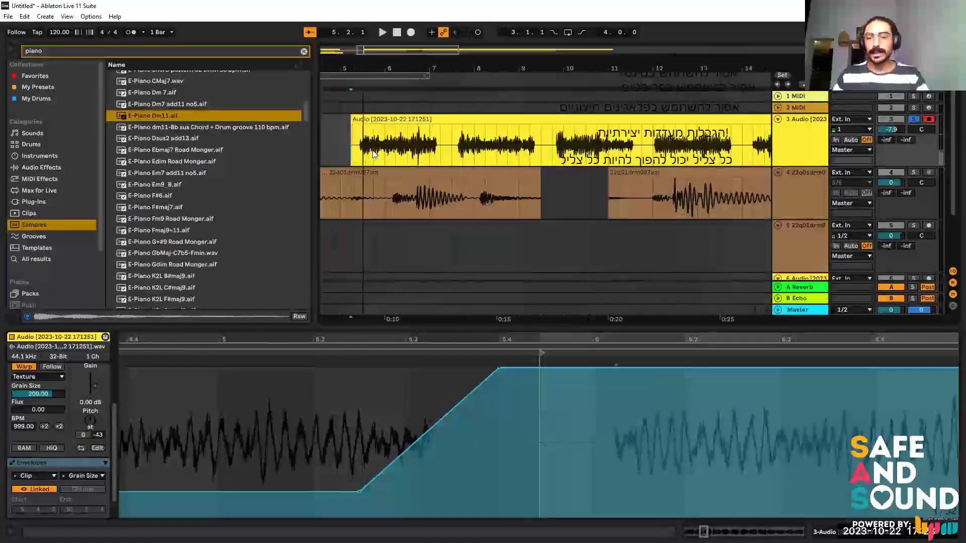
{"action": "left_click", "coordinate": [374, 154]}
{"action": "scroll", "coordinate": [375, 155], "scroll_direction": "up", "scroll_amount": 2}
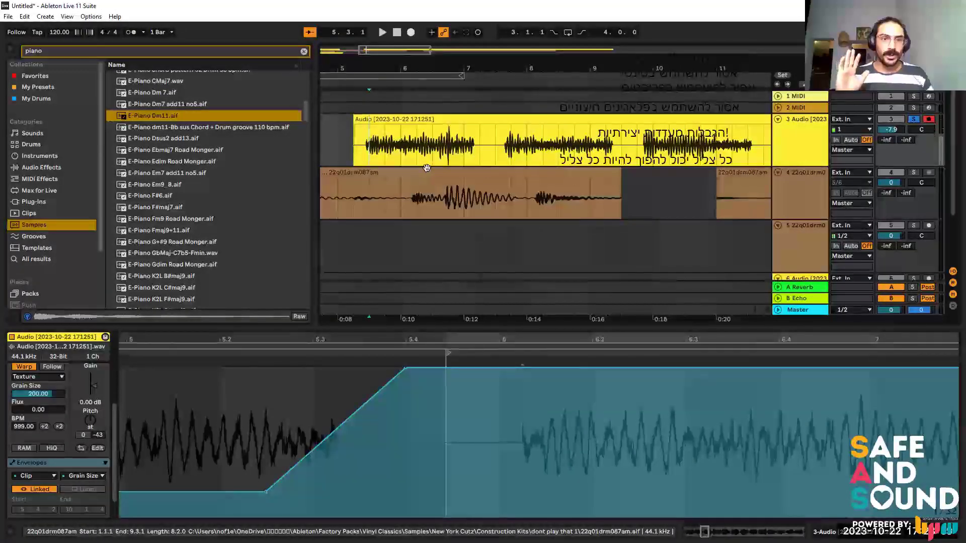
Clear the sample search and select the remaining long recording on track 3.
{"action": "left_click", "coordinate": [304, 51]}
{"action": "key", "text": "Escape"}
{"action": "left_click", "coordinate": [477, 159]}
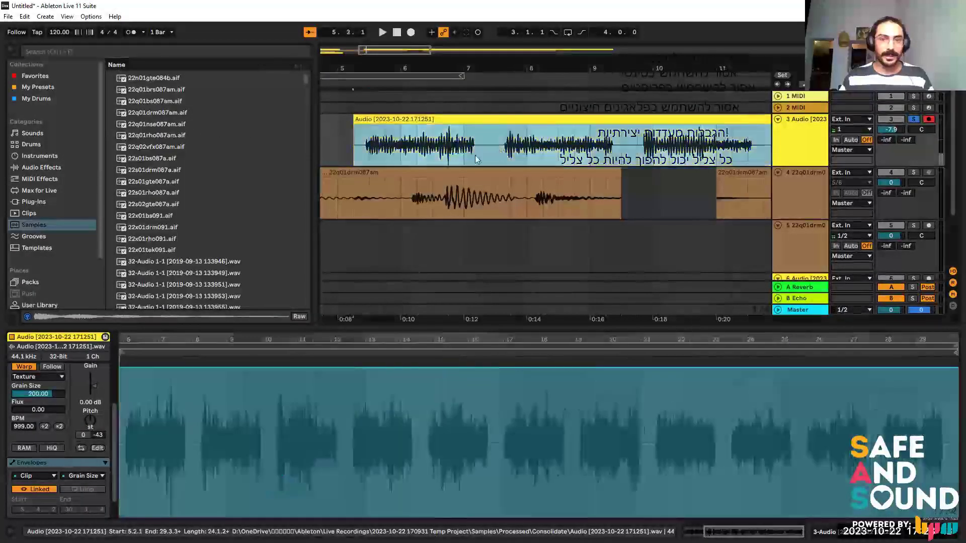
{"action": "left_click", "coordinate": [373, 133]}
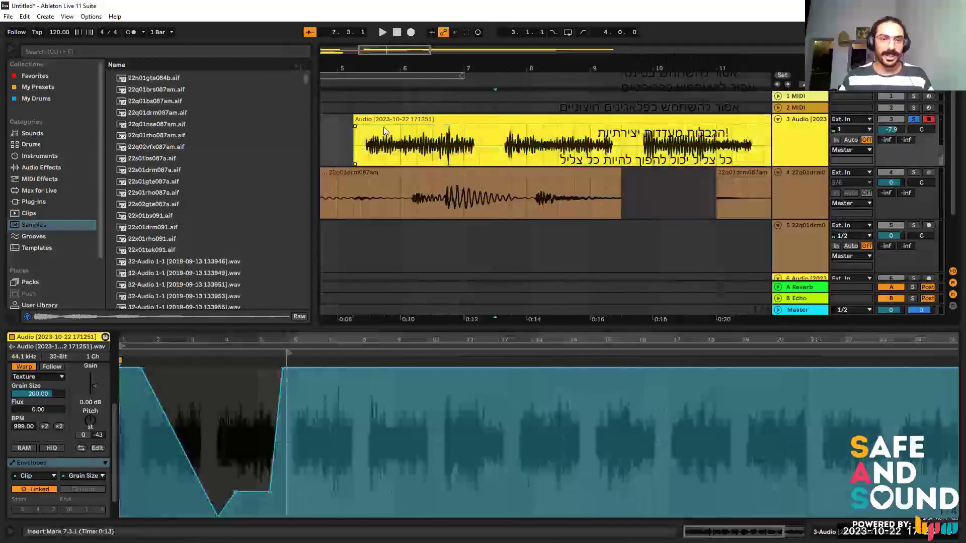
{"action": "left_click", "coordinate": [488, 146]}
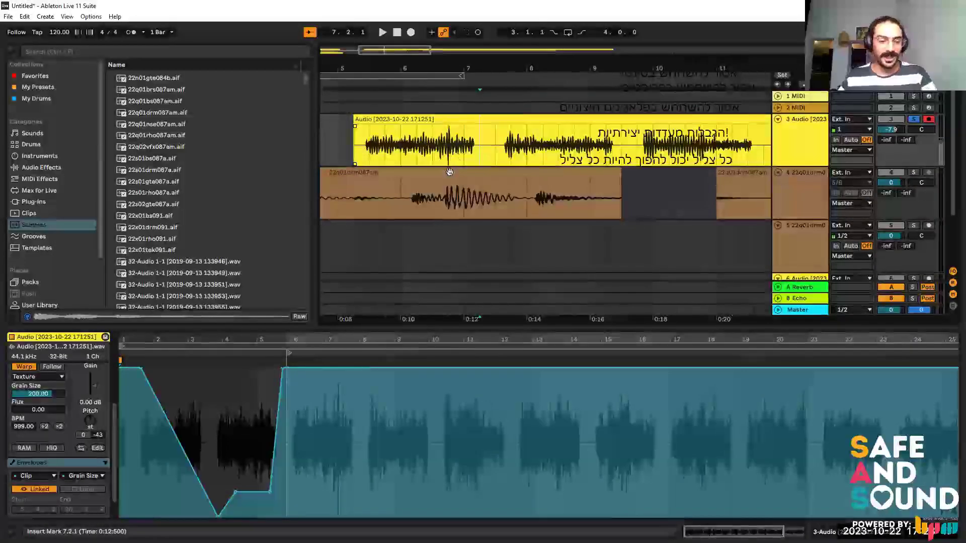
{"action": "left_click", "coordinate": [470, 129]}
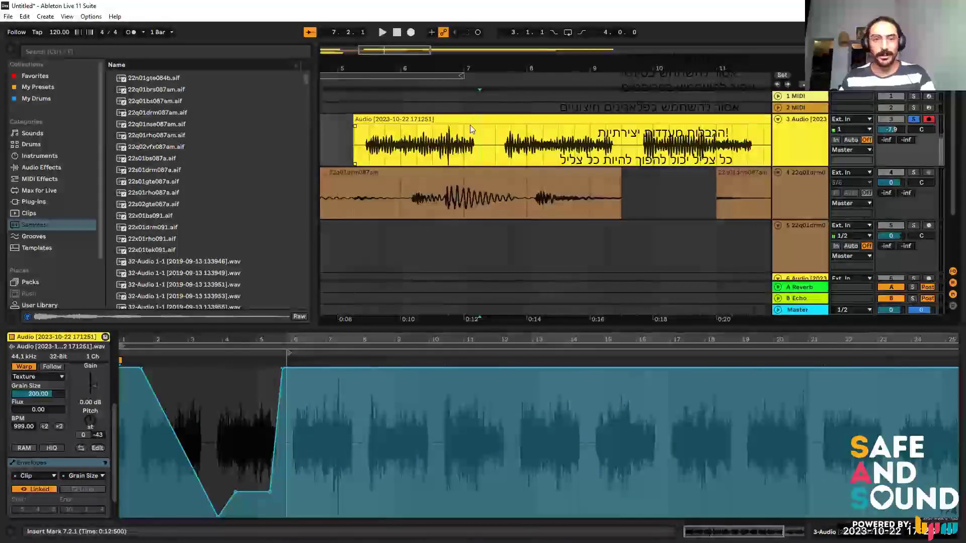
Set the long track 3 clip's Texture Grain Size to 24.
{"action": "left_click", "coordinate": [62, 451]}
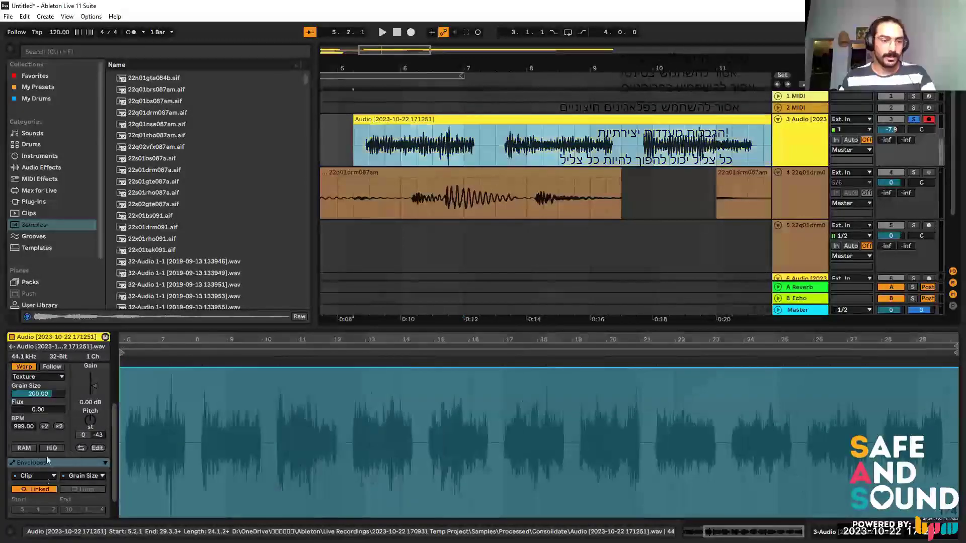
{"action": "scroll", "coordinate": [41, 456], "scroll_direction": "up", "scroll_amount": 2}
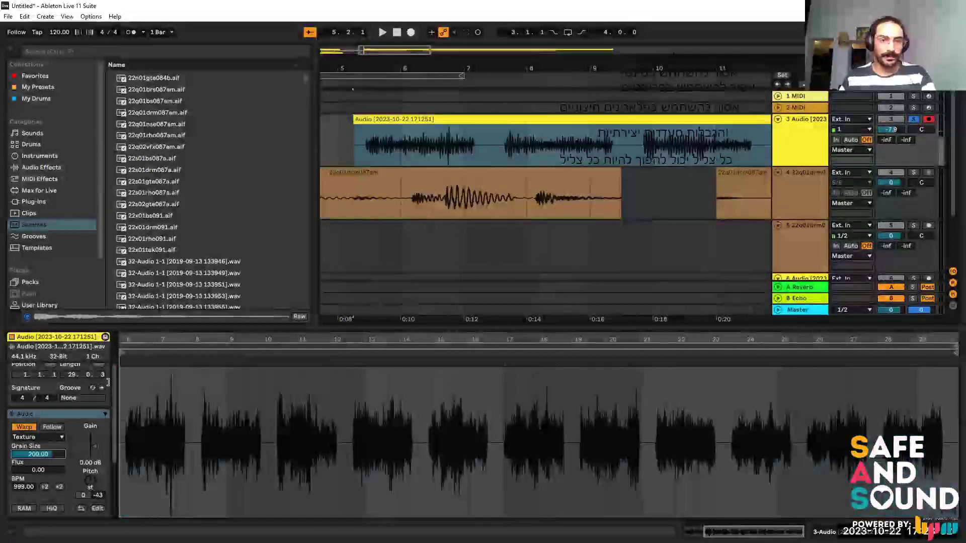
{"action": "left_click", "coordinate": [64, 454]}
{"action": "type", "text": "65"}
{"action": "key", "text": "Return"}
{"action": "left_click_drag", "start_coordinate": [60, 453], "coordinate": [66, 462]}
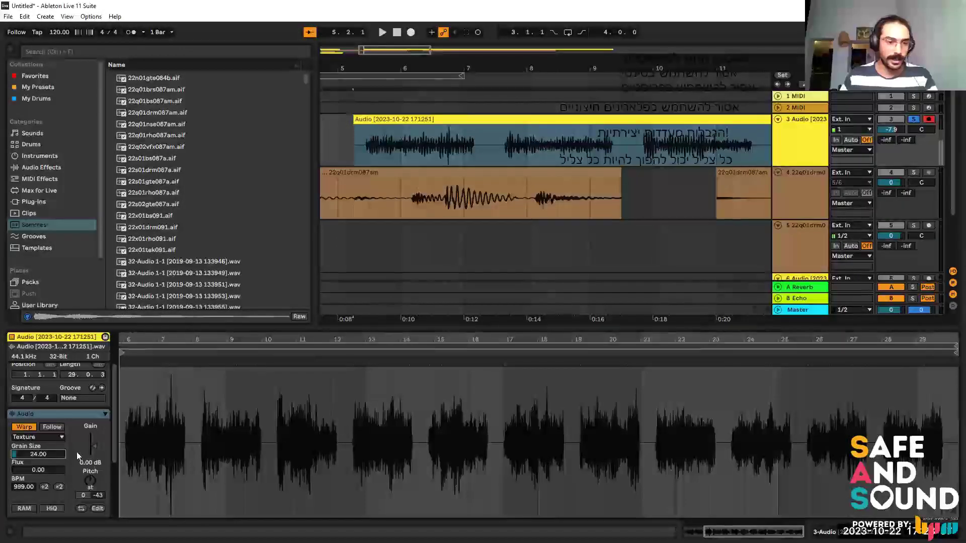
Flatten the Grain Size envelope by removing the dip between 1.3.1 and 5.4.1.
{"action": "scroll", "coordinate": [75, 453], "scroll_direction": "down", "scroll_amount": 3}
{"action": "left_click", "coordinate": [75, 451]}
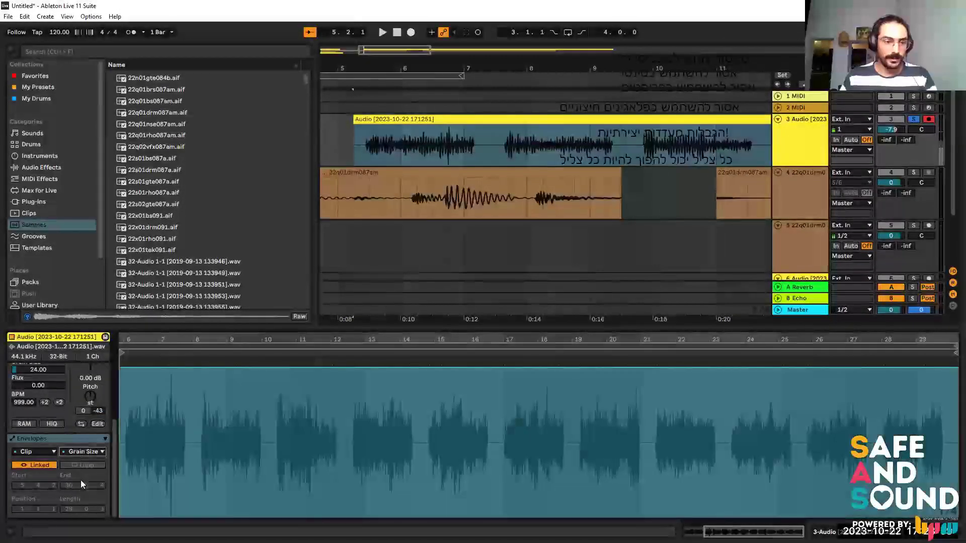
{"action": "left_click", "coordinate": [218, 440]}
{"action": "key", "text": "ctrl+z"}
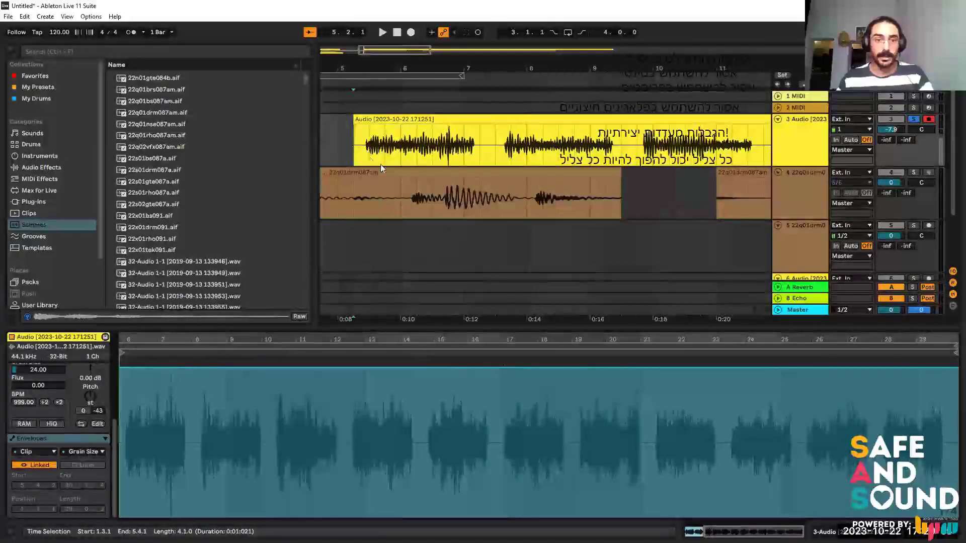
{"action": "key", "text": "ctrl+z"}
Play the first bursts of the long track 3 clip at the current grain size.
{"action": "key", "text": "space"}
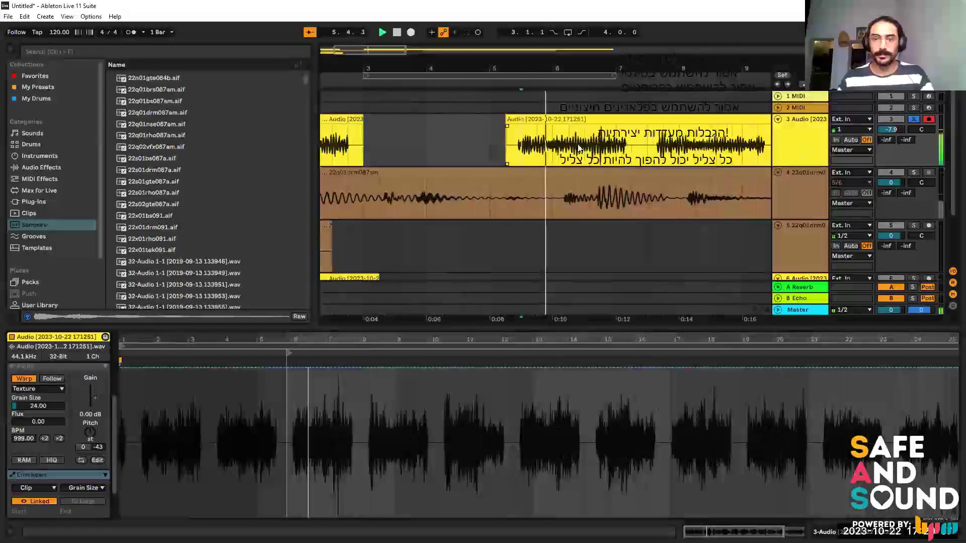
{"action": "left_click_drag", "start_coordinate": [576, 64], "coordinate": [386, 65]}
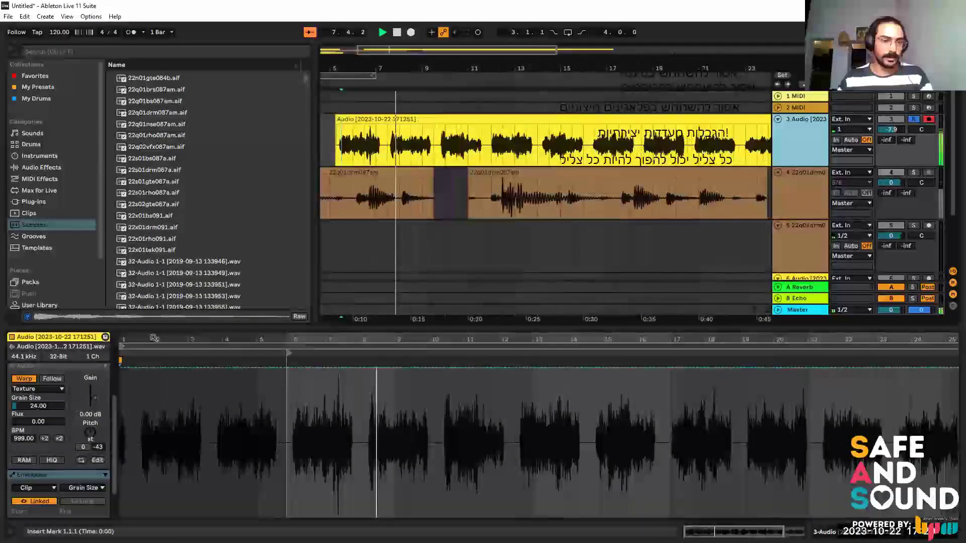
{"action": "key", "text": "space"}
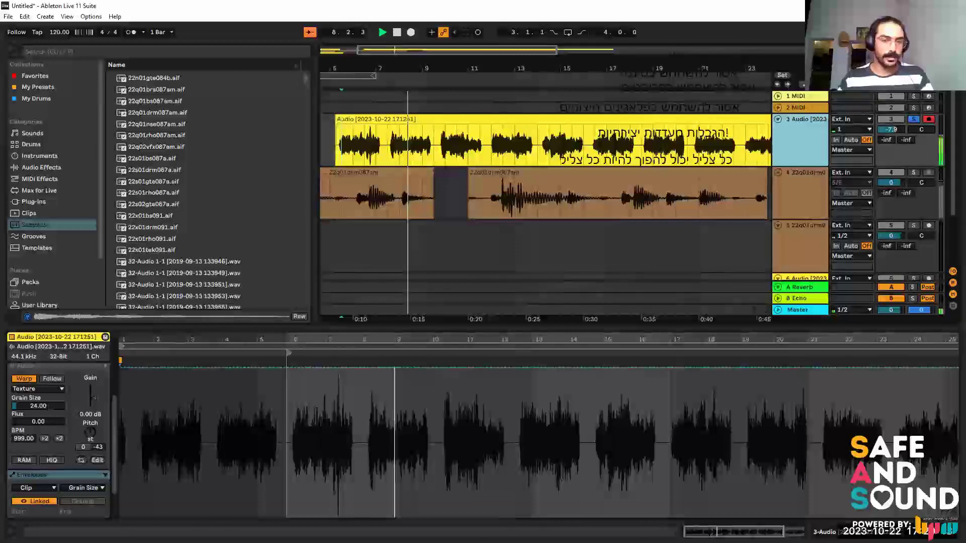
Set the clip's Grain Size to 12 and replay it.
{"action": "left_click_drag", "start_coordinate": [366, 370], "coordinate": [441, 371]}
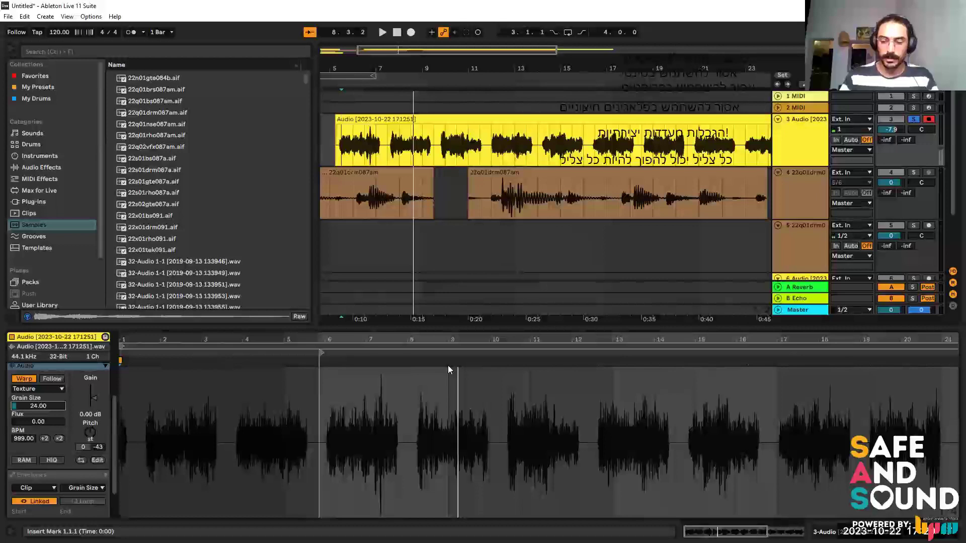
{"action": "type", "text": "12"}
{"action": "key", "text": "Return"}
{"action": "key", "text": "space"}
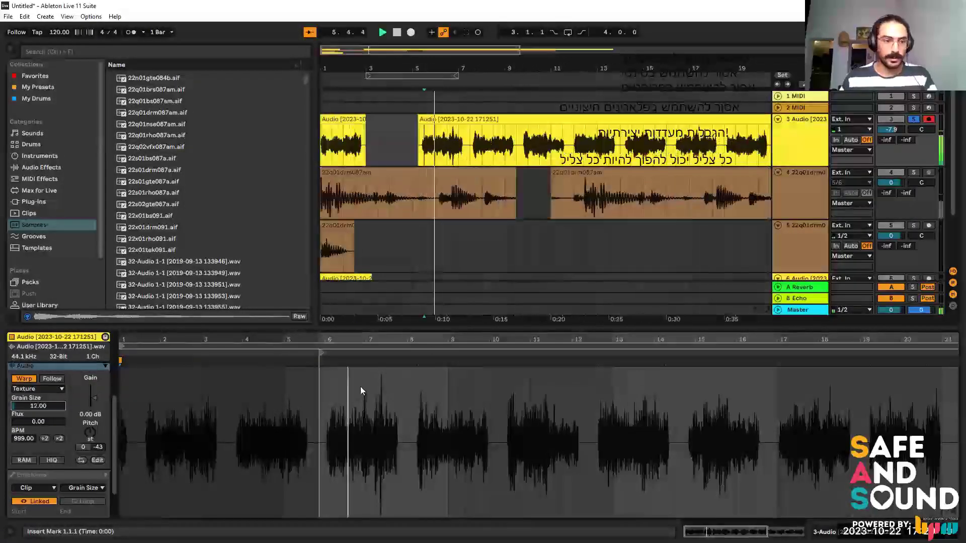
Set the clip's Grain Size to 6 during playback and listen to the result.
{"action": "type", "text": "6"}
{"action": "key", "text": "Return"}
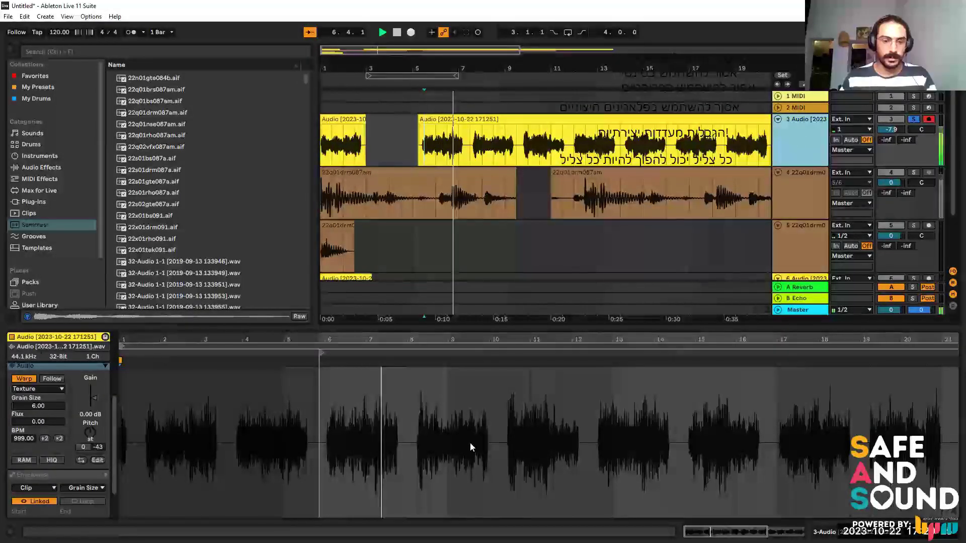
{"action": "key", "text": "shift+Tab"}
{"action": "key", "text": "space"}
Split the first burst from 5.2.1 to 7.3.1 off the long track 3 clip and consolidate it.
{"action": "left_click_drag", "start_coordinate": [456, 63], "coordinate": [441, 101]}
{"action": "left_click", "coordinate": [510, 147], "text": "shift"}
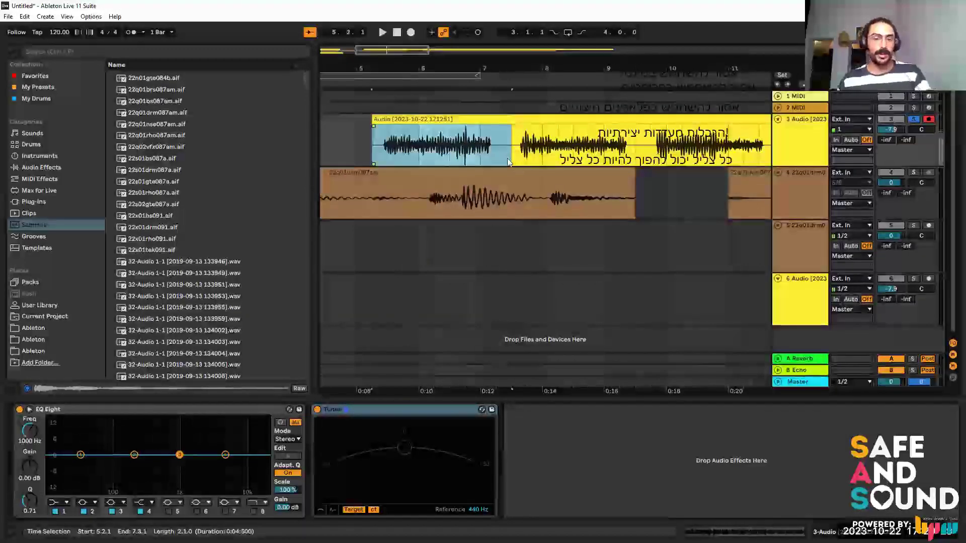
{"action": "key", "text": "ctrl+e"}
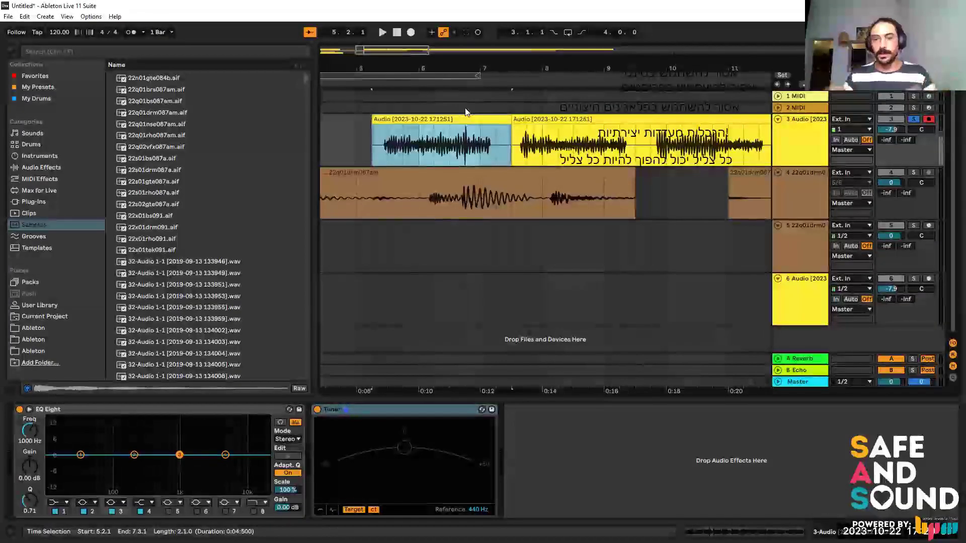
{"action": "key", "text": "ctrl+j"}
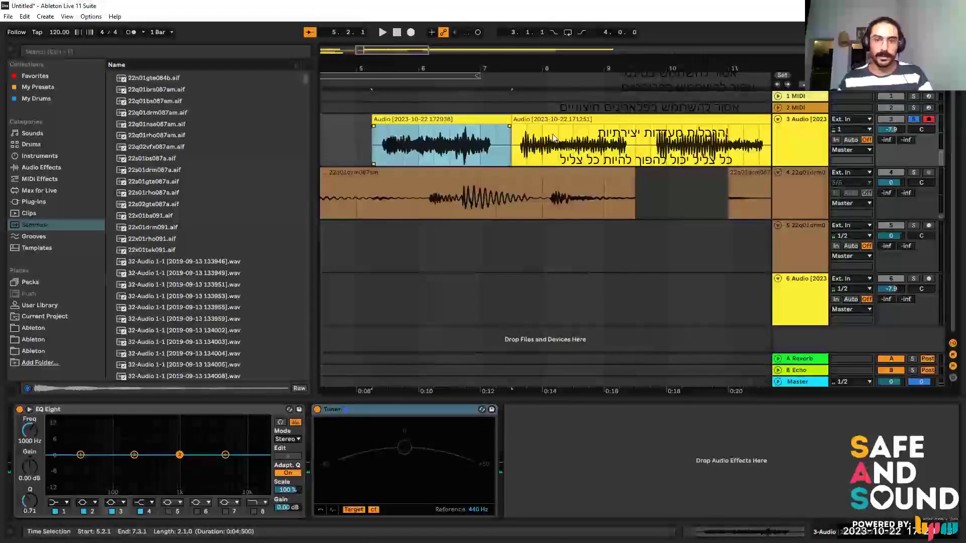
Play the consolidated clip with track 3 unsoloed and again soloed, and view its waveform.
{"action": "key", "text": "space"}
{"action": "key", "text": "s"}
{"action": "scroll", "coordinate": [688, 181], "scroll_direction": "left", "scroll_amount": 2}
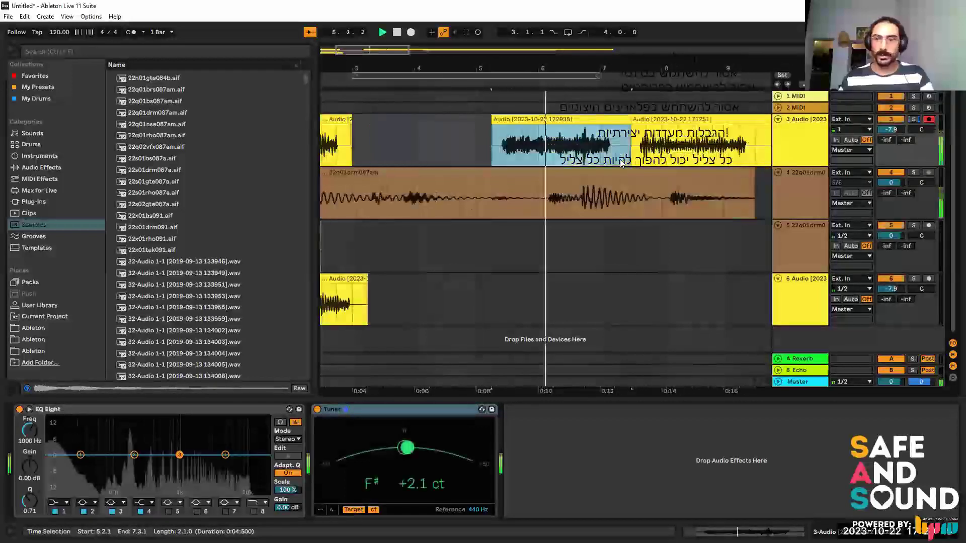
{"action": "key", "text": "s"}
{"action": "key", "text": "space"}
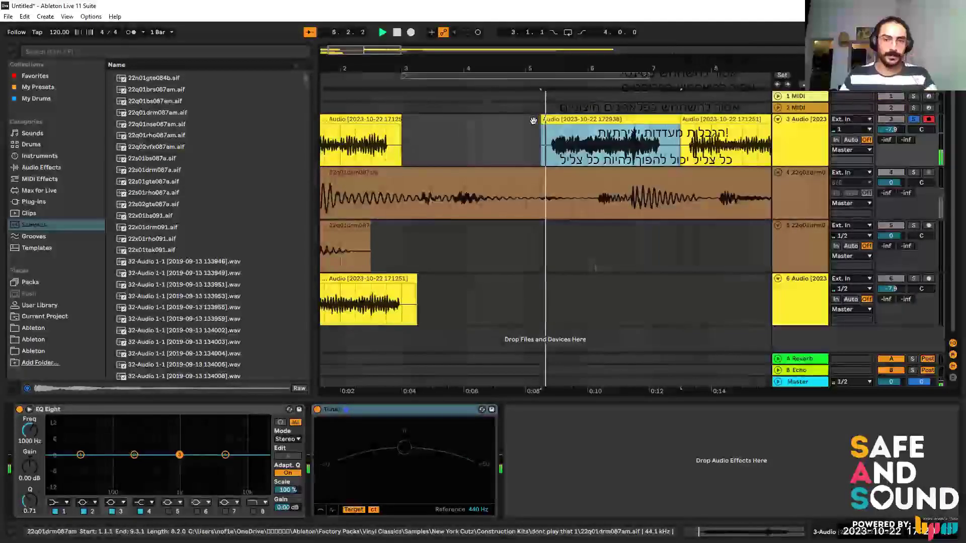
{"action": "key", "text": "shift+Tab"}
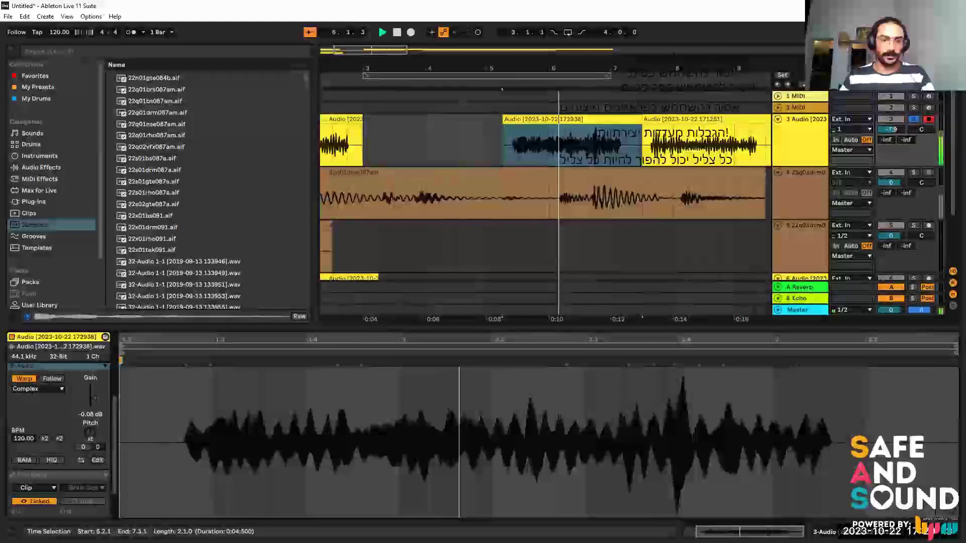
{"action": "left_click_drag", "start_coordinate": [478, 346], "coordinate": [478, 334]}
{"action": "key", "text": "space"}
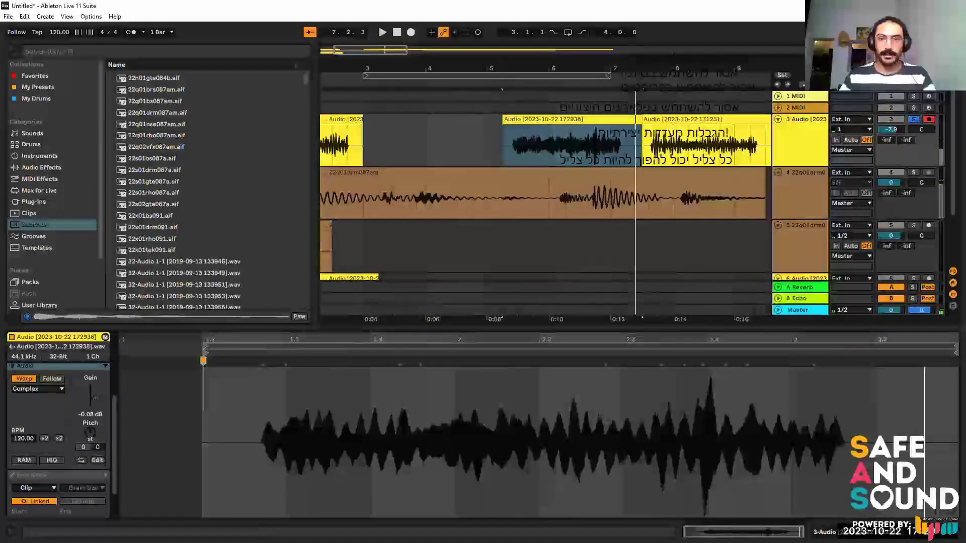
Move the consolidated clip onto a new audio track at 4.1.1.
{"action": "key", "text": "minus"}
{"action": "key", "text": "minus"}
{"action": "left_click_drag", "start_coordinate": [375, 121], "coordinate": [363, 259]}
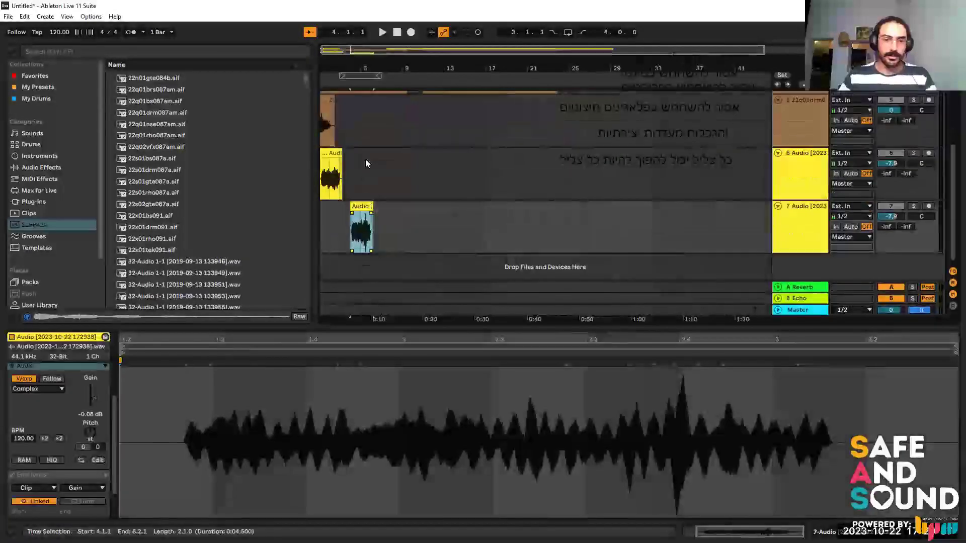
Stretch the consolidated clip on track 7 until its segment BPM is 999.
{"action": "left_click_drag", "start_coordinate": [373, 206], "coordinate": [682, 195]}
{"action": "left_click_drag", "start_coordinate": [350, 58], "coordinate": [428, 64]}
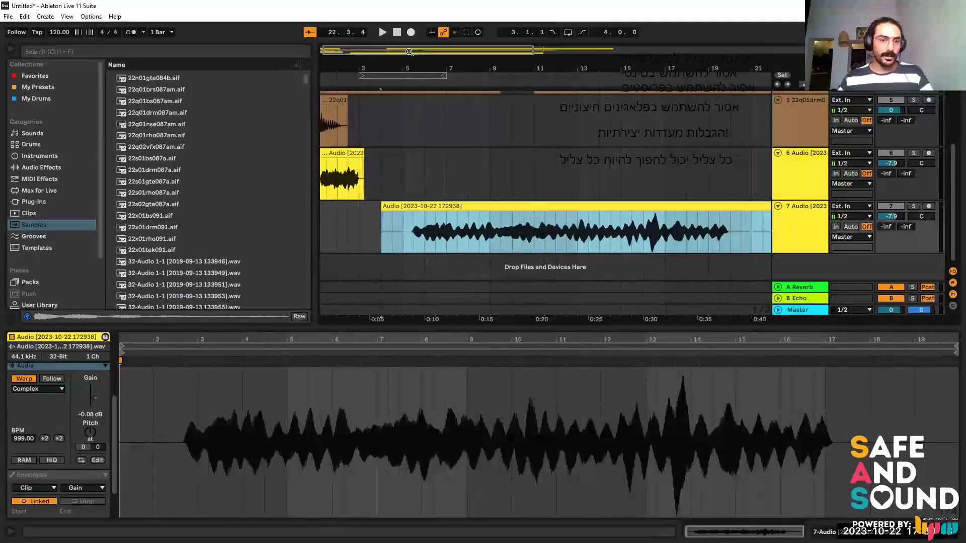
{"action": "key", "text": "ctrl+z"}
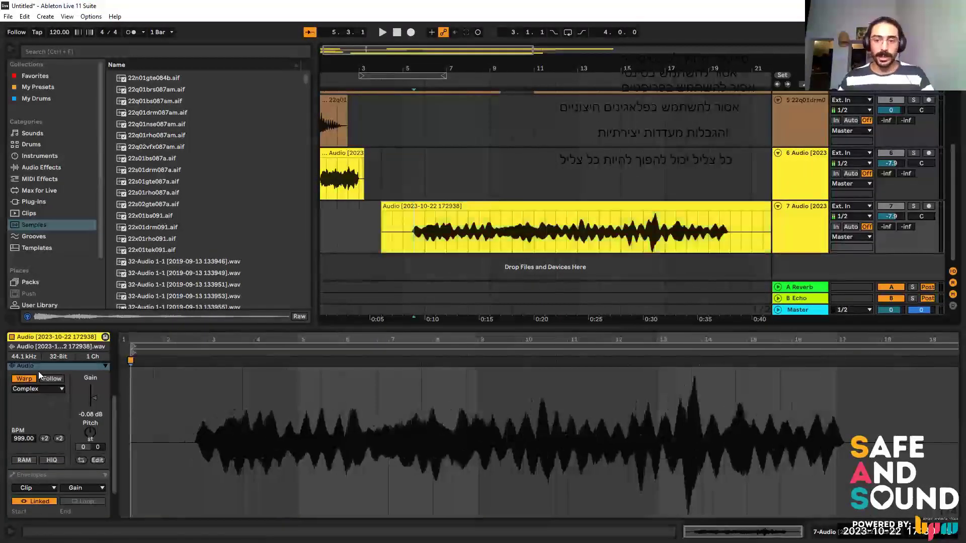
Change the stretched clip's warp mode from Complex to Beats.
{"action": "left_click", "coordinate": [47, 390]}
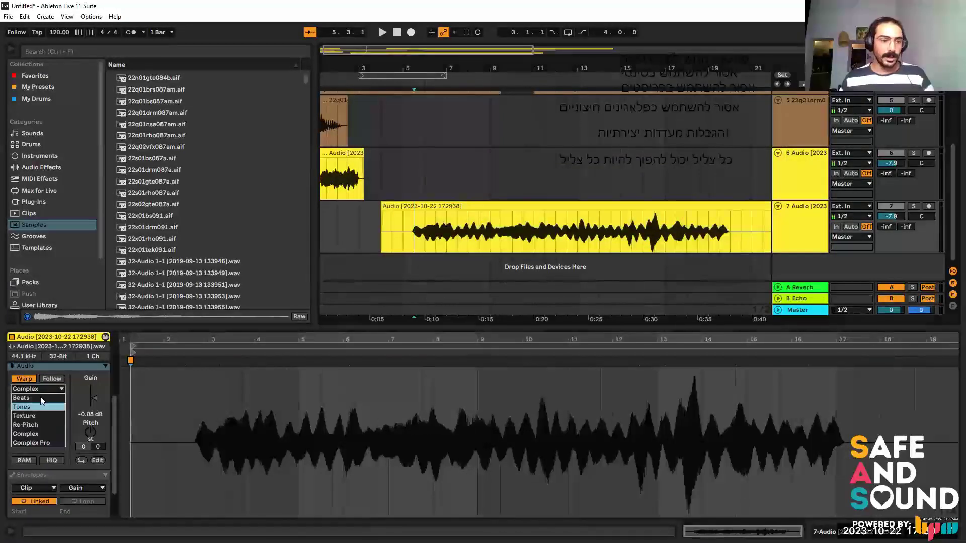
{"action": "left_click", "coordinate": [2, 408]}
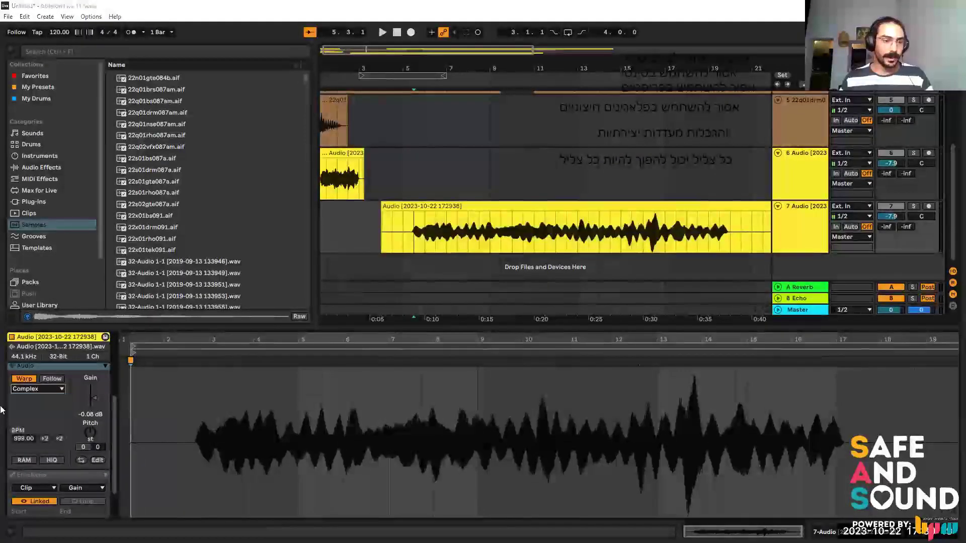
{"action": "left_click", "coordinate": [37, 390]}
{"action": "left_click", "coordinate": [28, 398]}
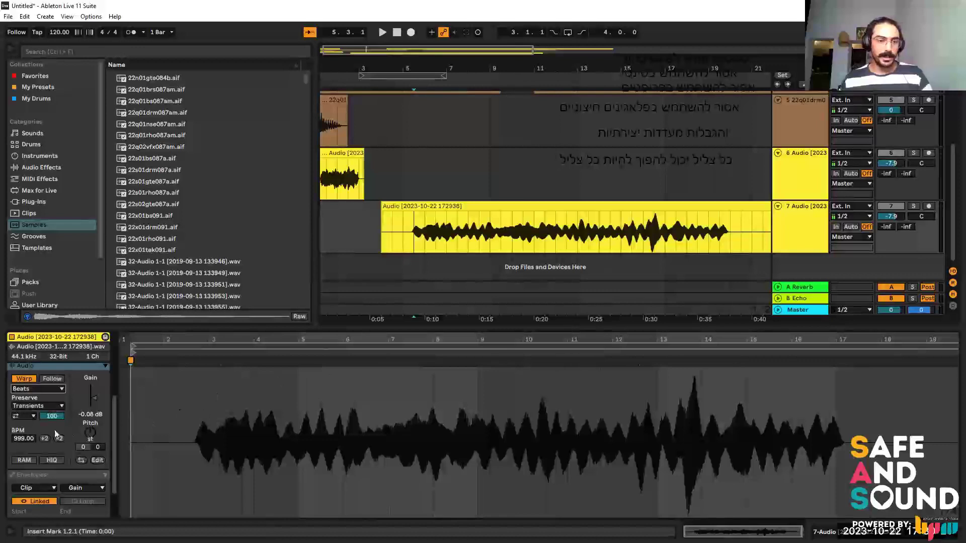
Play the stretched clip on track 7 and switch its transient loop mode to Loop Forward during playback.
{"action": "left_click", "coordinate": [18, 417]}
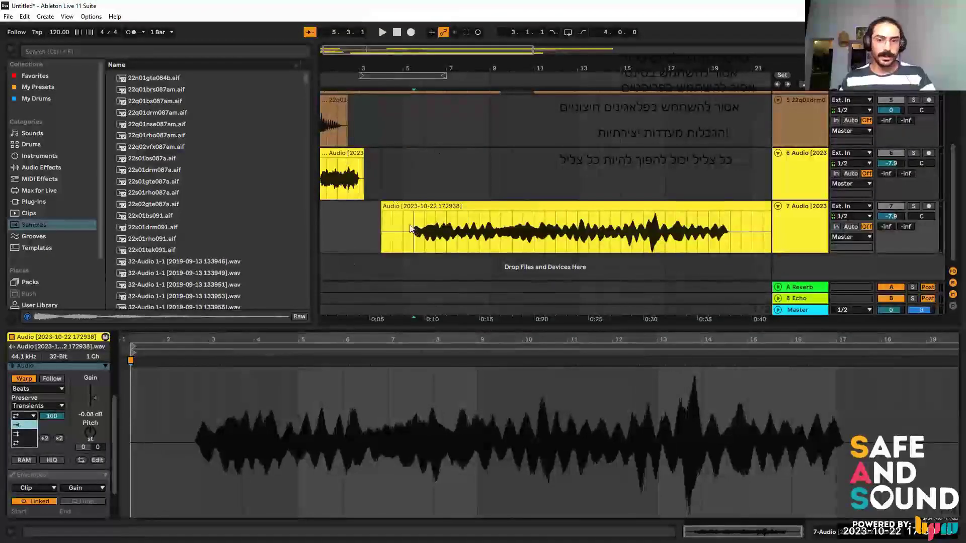
{"action": "key", "text": "space"}
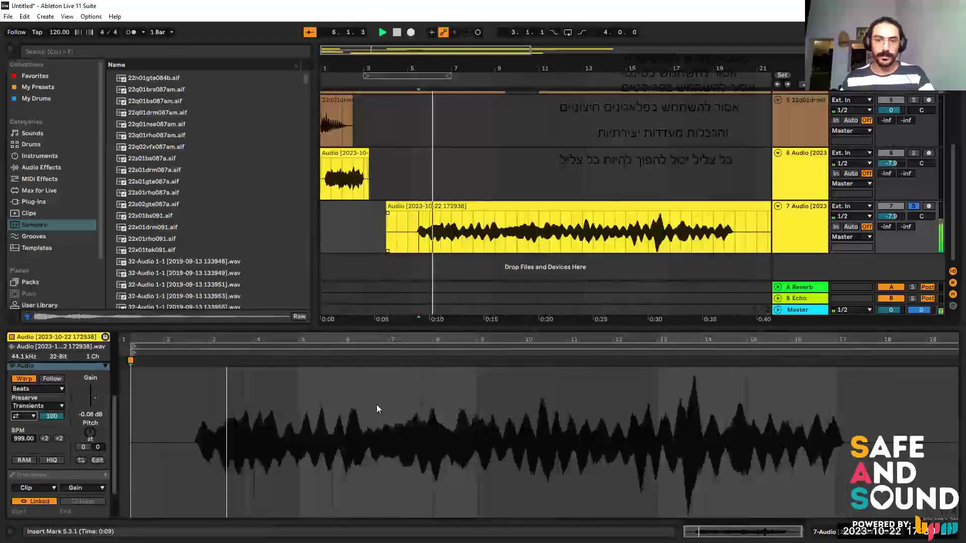
{"action": "left_click", "coordinate": [29, 417]}
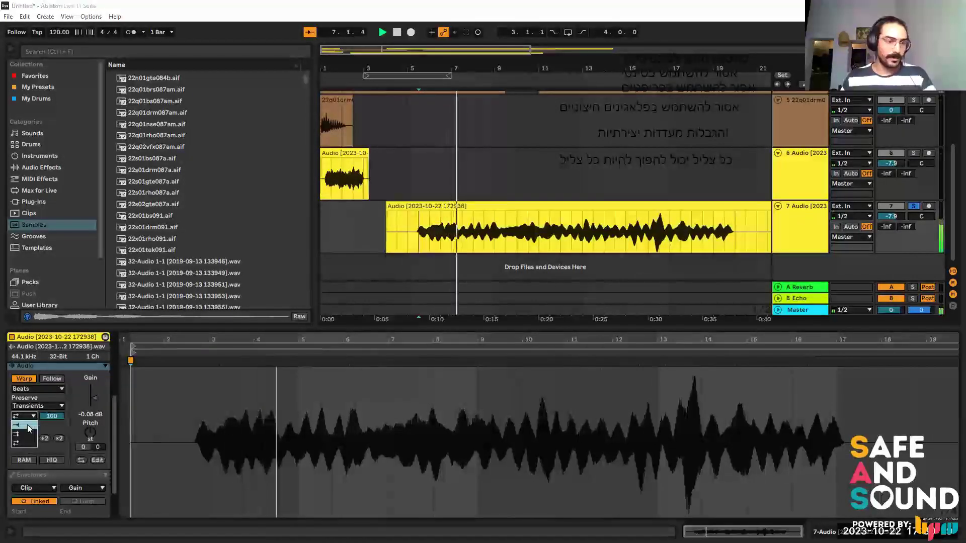
{"action": "left_click", "coordinate": [22, 434]}
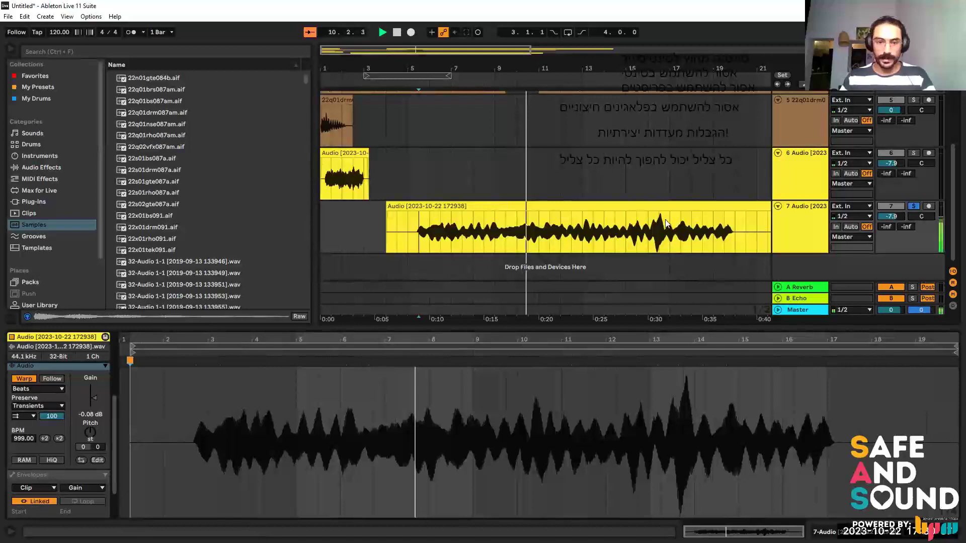
{"action": "key", "text": "space"}
Move the four-bar section of the track 7 clip from bars 9 to 13 back to 4.1.1.
{"action": "left_click_drag", "start_coordinate": [462, 233], "coordinate": [451, 232]}
{"action": "left_click_drag", "start_coordinate": [529, 226], "coordinate": [582, 231]}
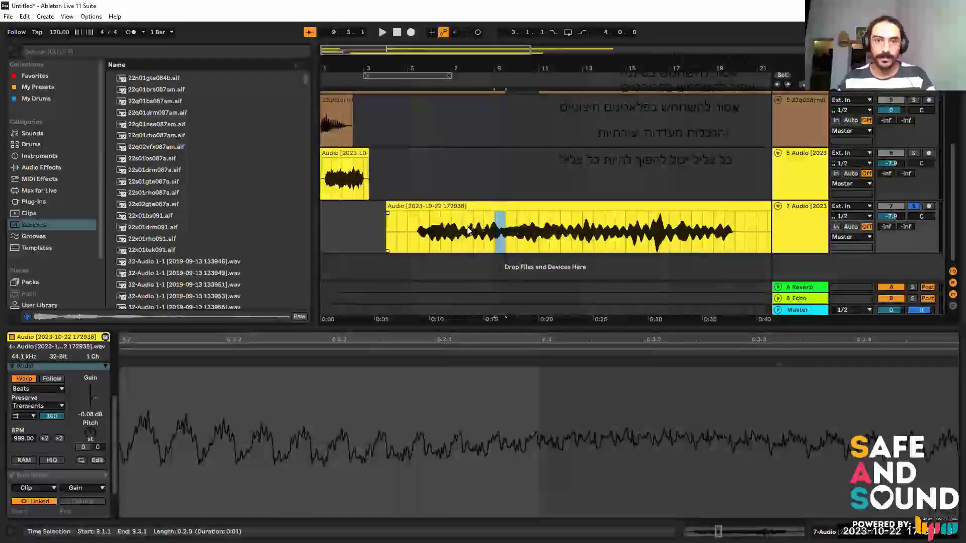
{"action": "left_click_drag", "start_coordinate": [387, 222], "coordinate": [473, 237]}
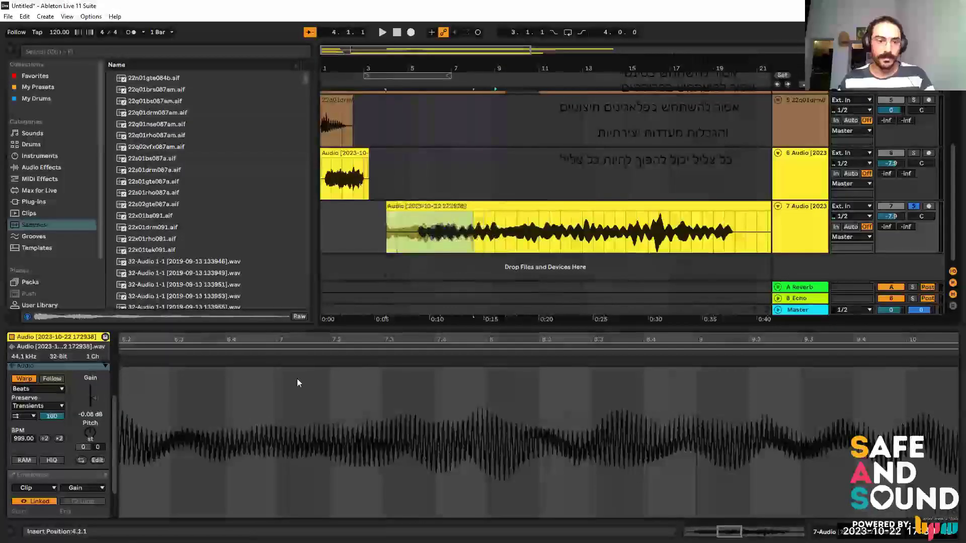
{"action": "key", "text": "Delete"}
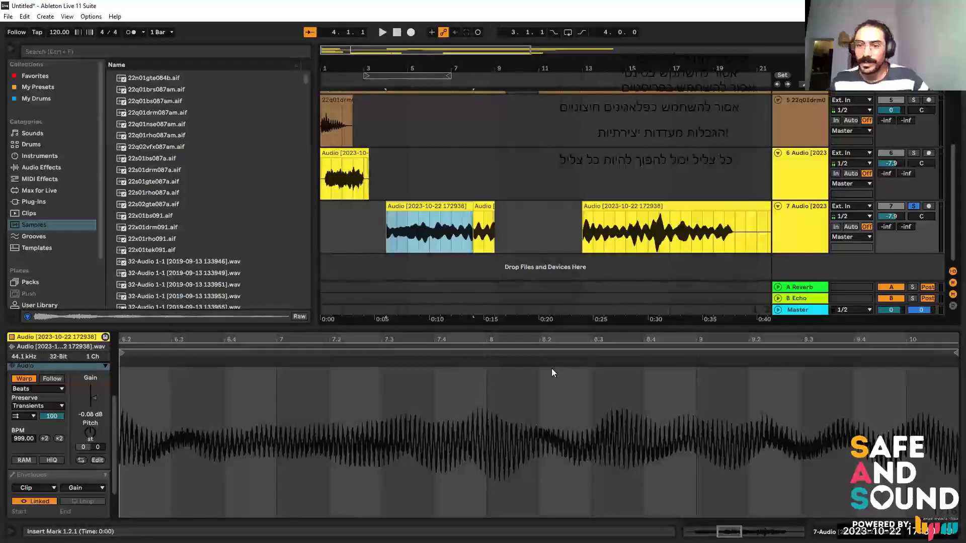
Set the moved section's transient loop mode to Loop Back-and-Forth and play it.
{"action": "left_click", "coordinate": [25, 417]}
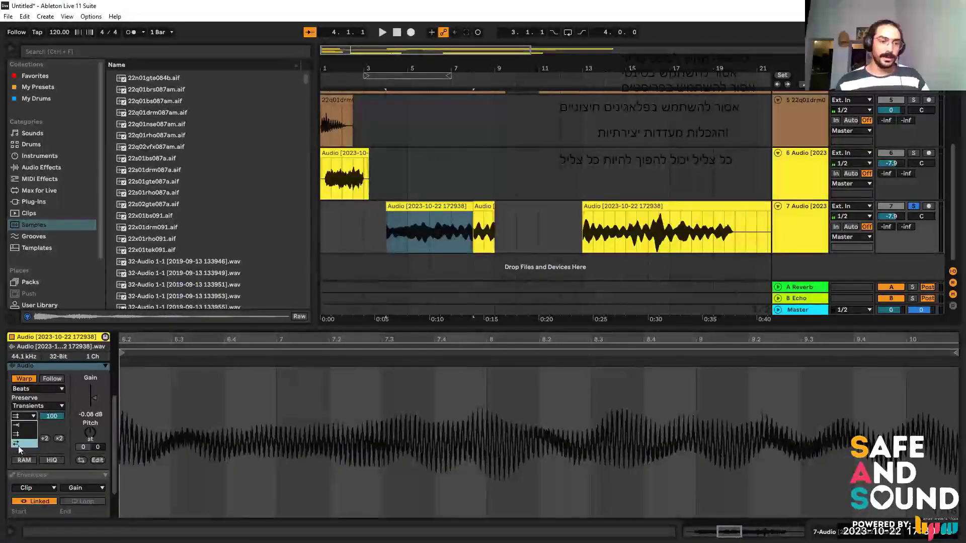
{"action": "left_click", "coordinate": [18, 446]}
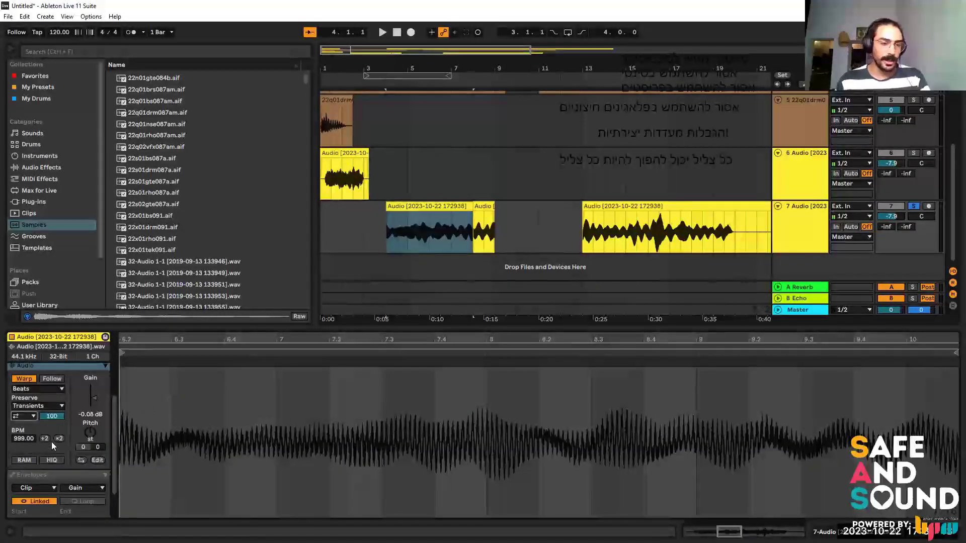
{"action": "key", "text": "space"}
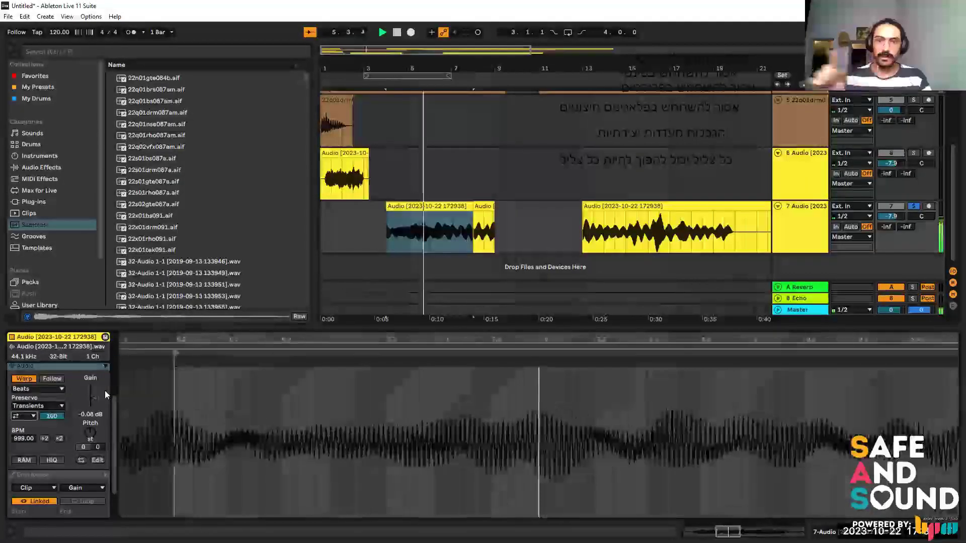
{"action": "key", "text": "space"}
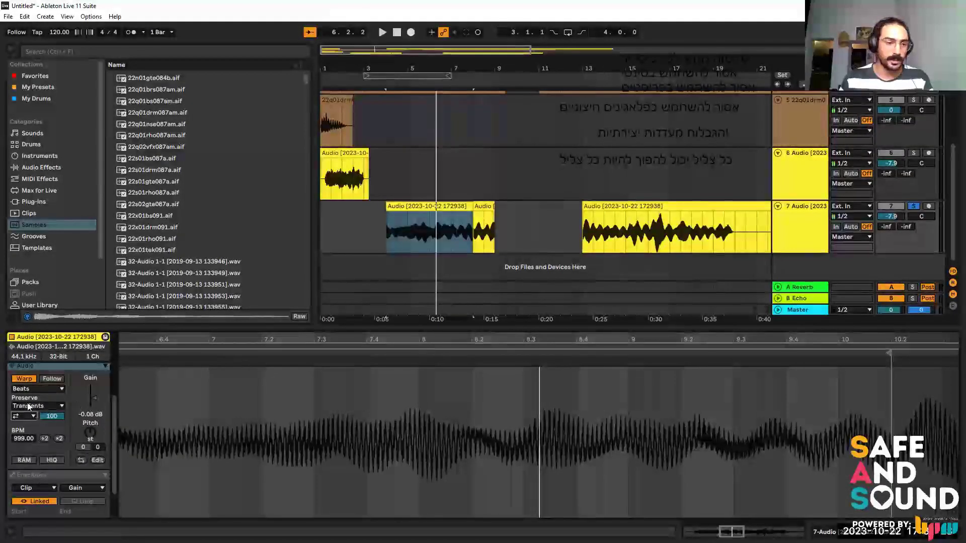
Set the section's transient loop mode to Loop Forward and play it from 4.1.1 for comparison.
{"action": "left_click", "coordinate": [24, 433]}
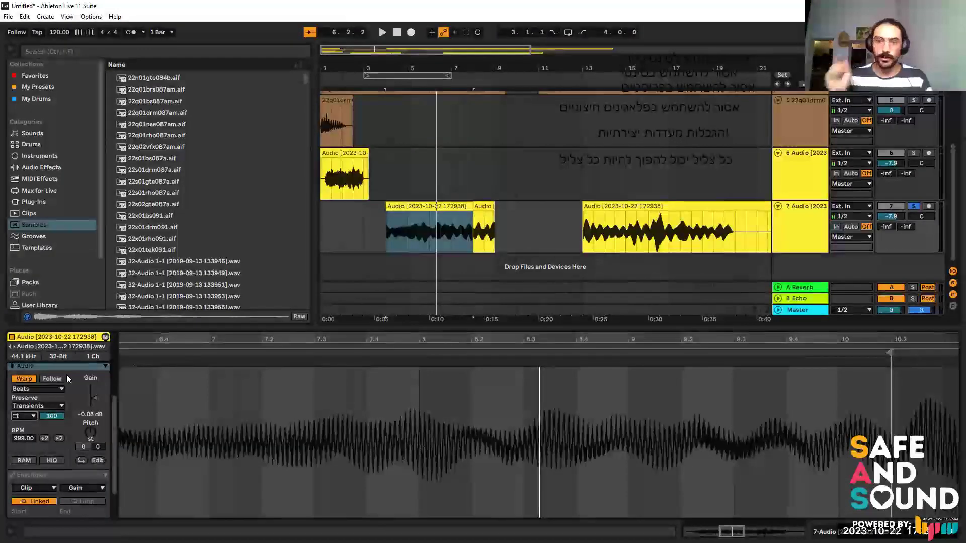
{"action": "key", "text": "space"}
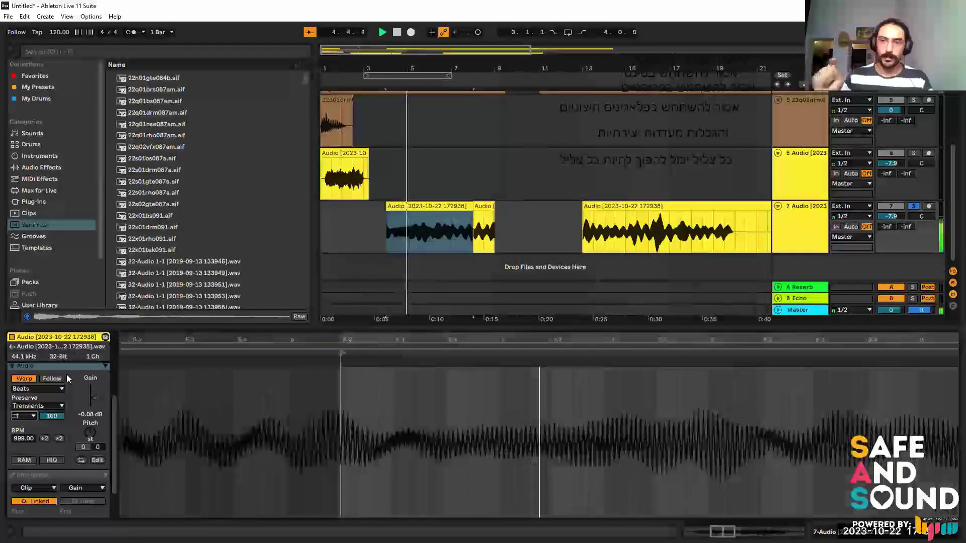
{"action": "key", "text": "space"}
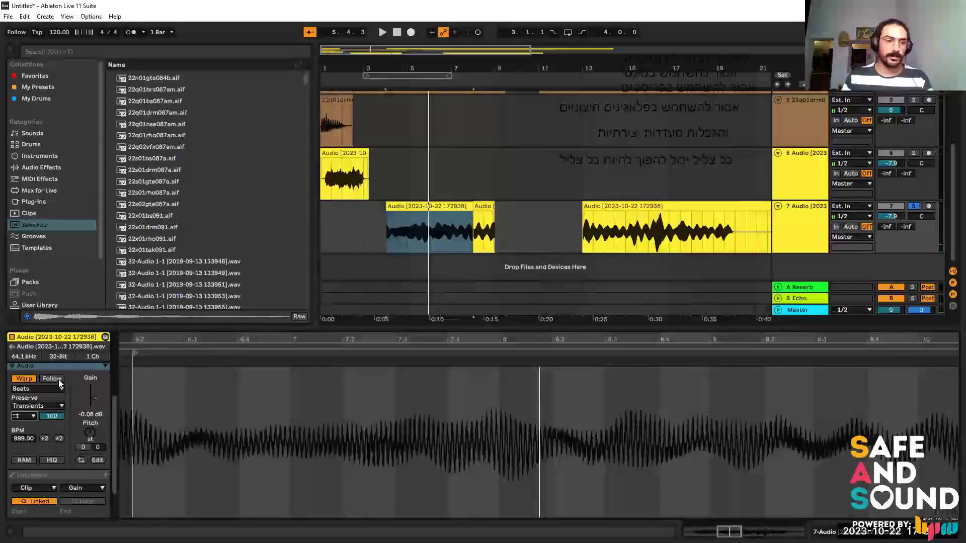
Turn the section's transient loop mode off and audition the result.
{"action": "left_click", "coordinate": [25, 419]}
{"action": "left_click", "coordinate": [22, 426]}
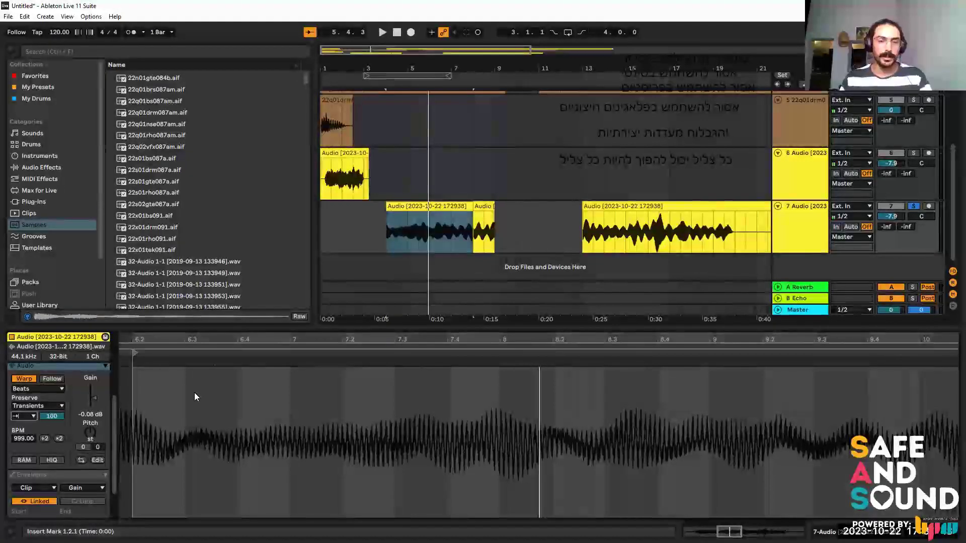
{"action": "key", "text": "space"}
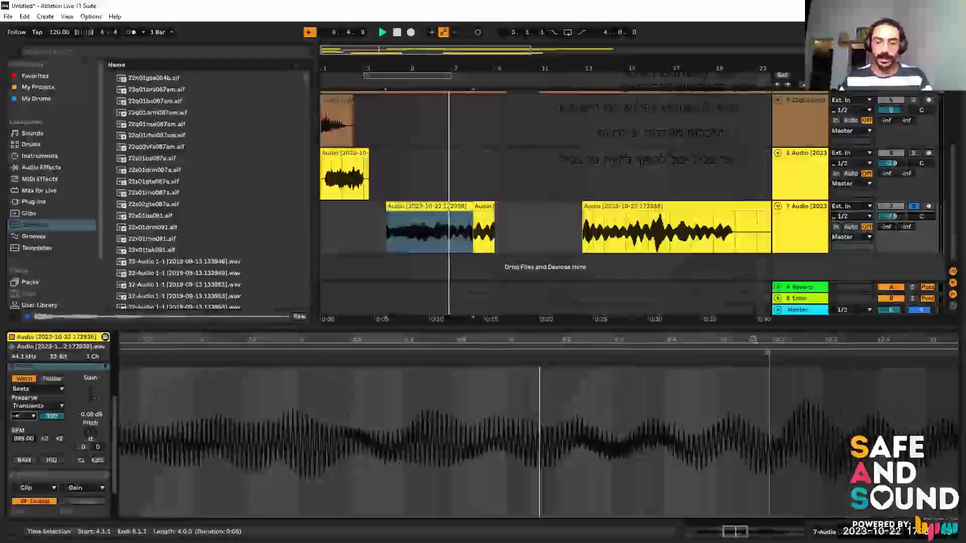
{"action": "key", "text": "space"}
Shift the section's content to start at the sound's onset and set 1.1.1 at that point.
{"action": "left_click_drag", "start_coordinate": [697, 336], "coordinate": [697, 296]}
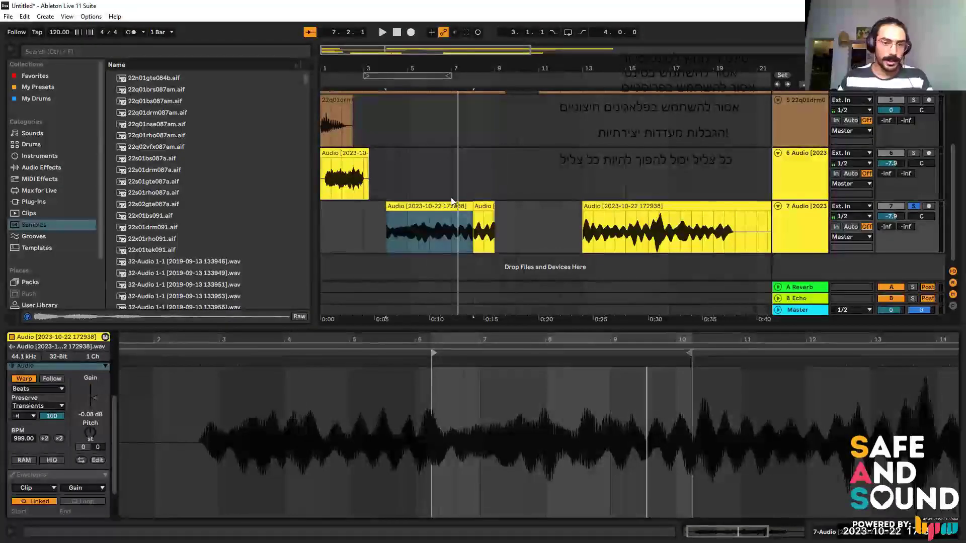
{"action": "left_click", "coordinate": [416, 234]}
{"action": "left_click", "coordinate": [479, 235]}
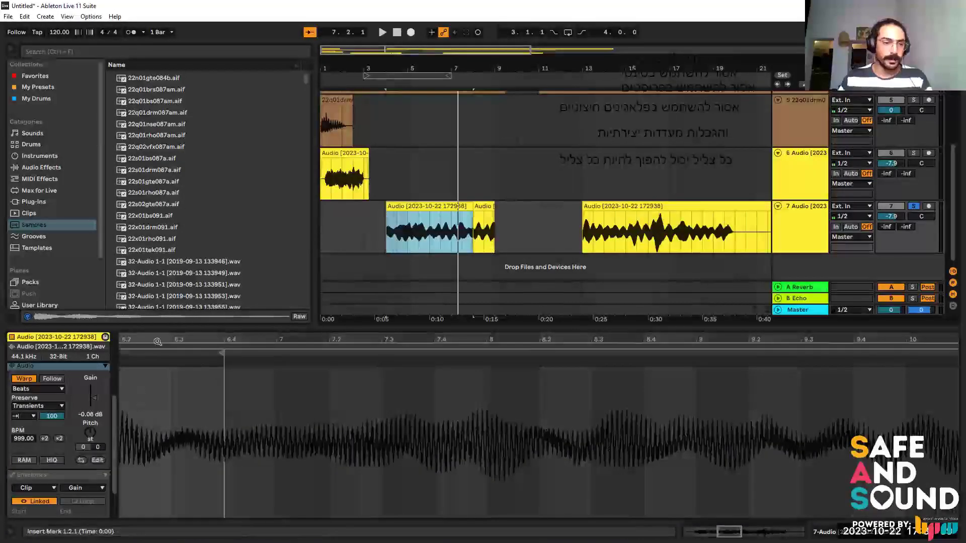
{"action": "left_click_drag", "start_coordinate": [389, 341], "coordinate": [553, 314]}
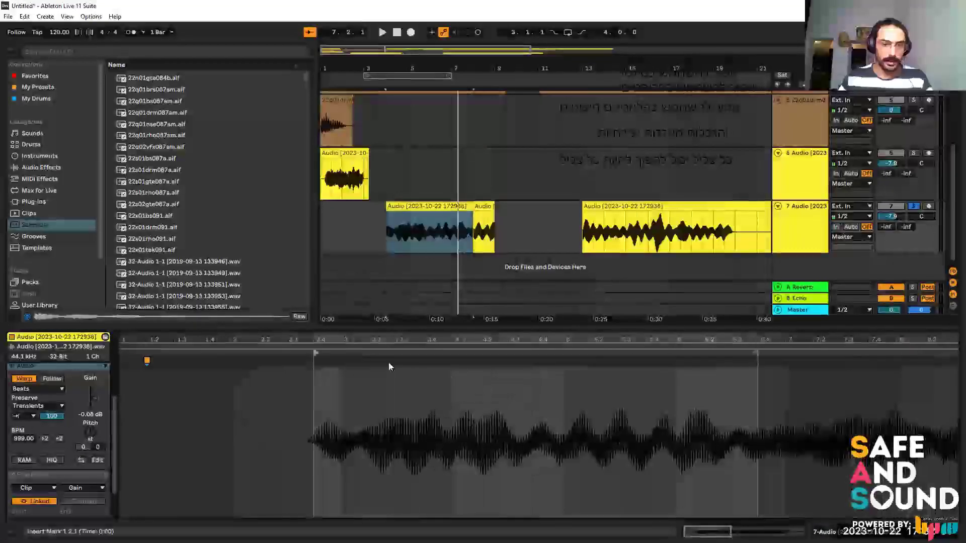
{"action": "right_click", "coordinate": [315, 363]}
{"action": "left_click", "coordinate": [311, 364]}
{"action": "right_click", "coordinate": [311, 362]}
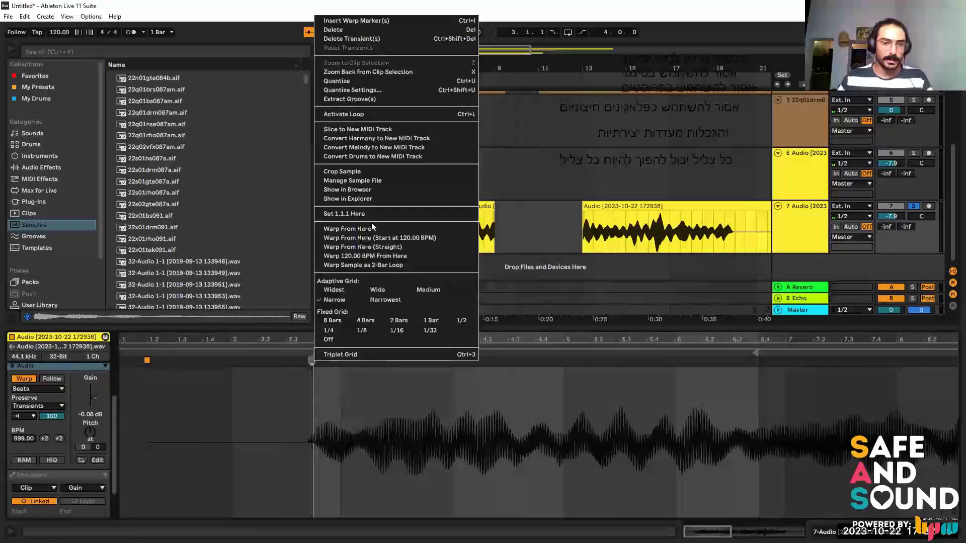
{"action": "left_click", "coordinate": [358, 215]}
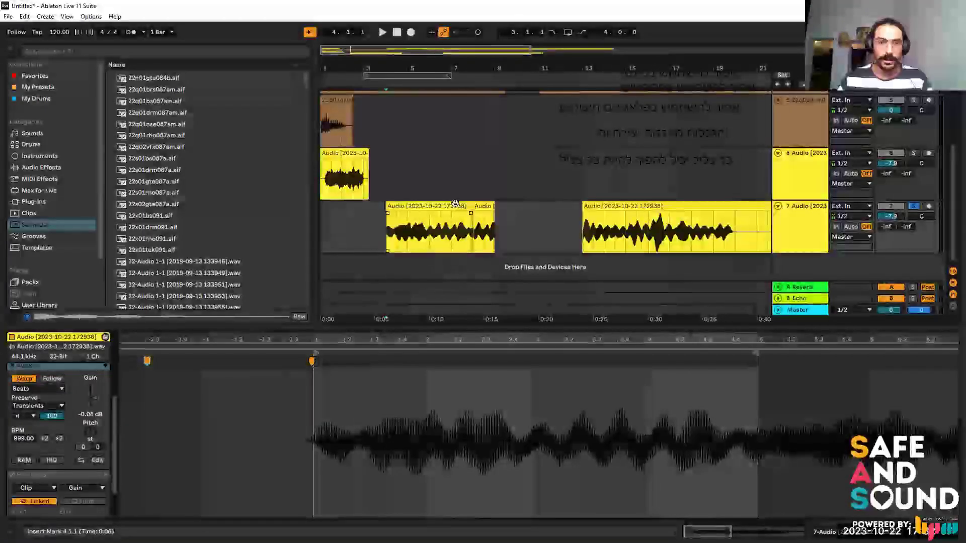
Move the four-bar clip on track 7 to 5.1.1 and play its beginning.
{"action": "left_click", "coordinate": [418, 201]}
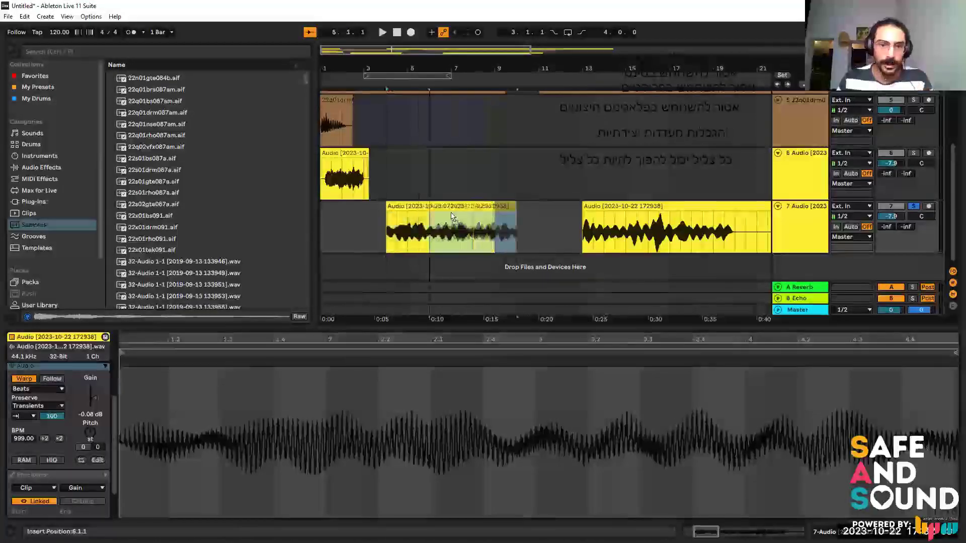
{"action": "left_click_drag", "start_coordinate": [450, 215], "coordinate": [473, 216]}
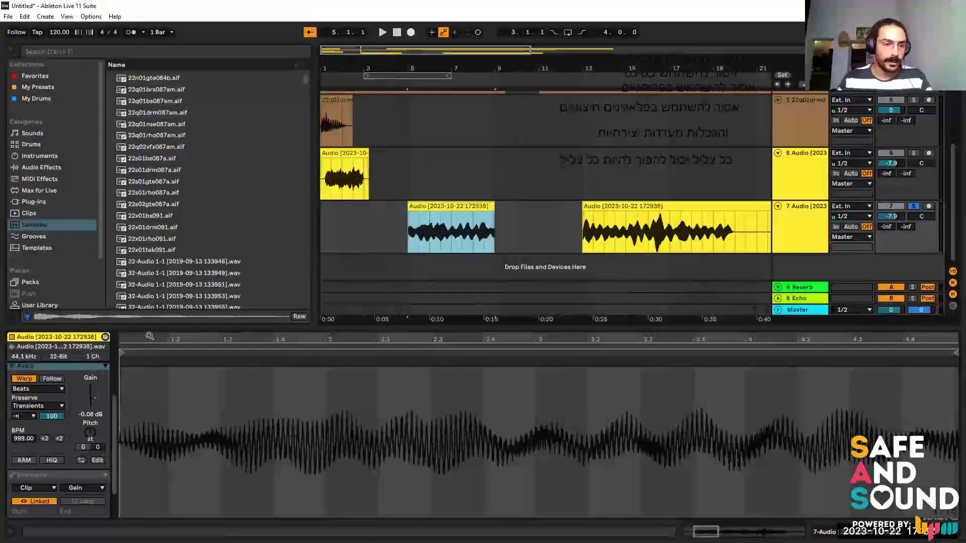
{"action": "left_click_drag", "start_coordinate": [145, 340], "coordinate": [322, 336]}
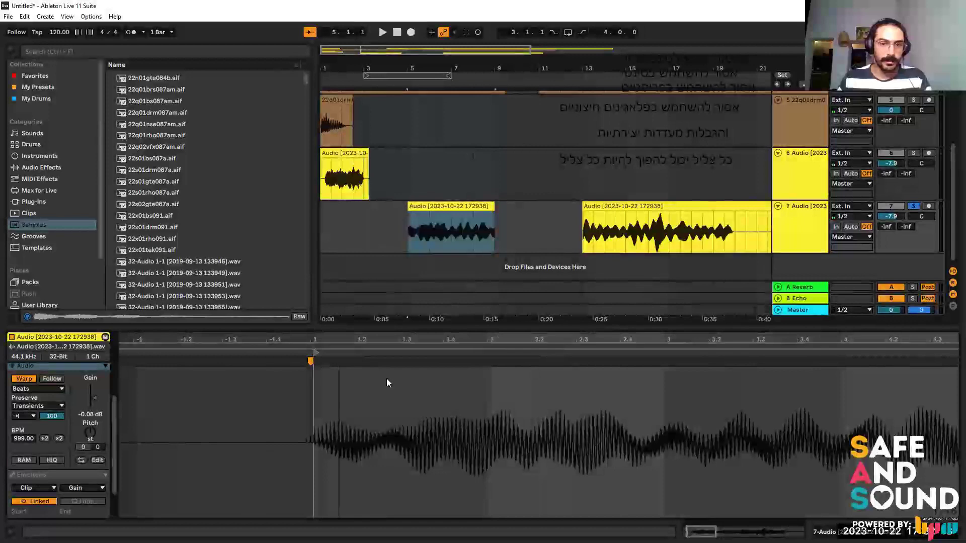
{"action": "left_click_drag", "start_coordinate": [410, 380], "coordinate": [533, 382]}
{"action": "key", "text": "space"}
{"action": "key", "text": "space"}
{"action": "left_click_drag", "start_coordinate": [608, 335], "coordinate": [494, 330]}
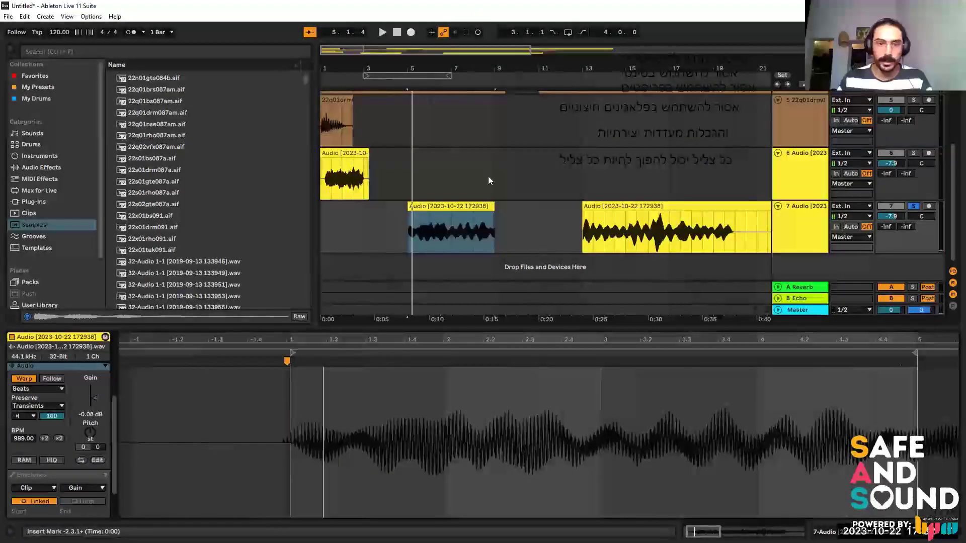
Shorten the clip to two bars, ending at 7.1.1 in the arrangement.
{"action": "left_click_drag", "start_coordinate": [493, 205], "coordinate": [450, 206]}
{"action": "left_click_drag", "start_coordinate": [405, 67], "coordinate": [281, 344]}
{"action": "left_click_drag", "start_coordinate": [166, 367], "coordinate": [159, 342]}
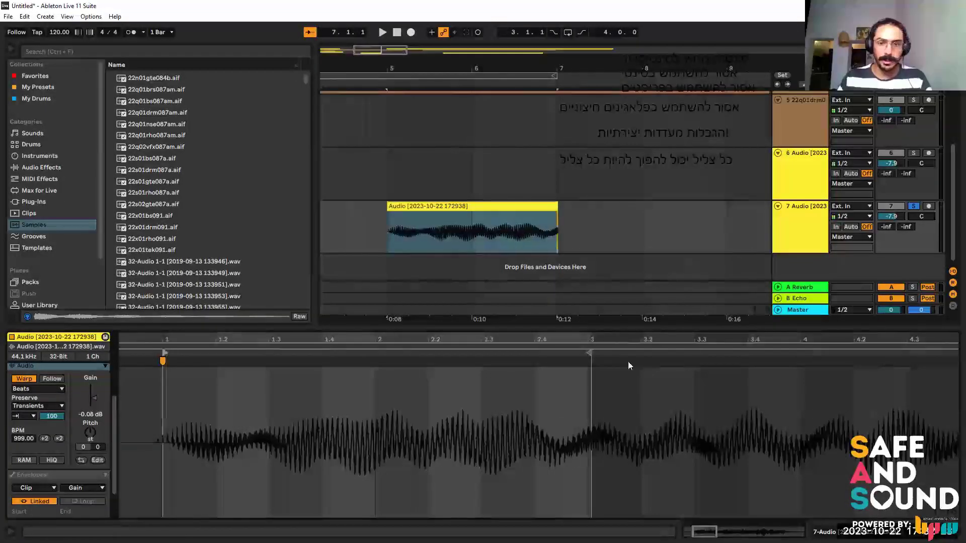
{"action": "mouse_move", "coordinate": [588, 350]}
{"action": "left_mouse_down"}
{"action": "mouse_move", "coordinate": [572, 352]}
{"action": "mouse_move", "coordinate": [585, 352]}
{"action": "left_mouse_up"}
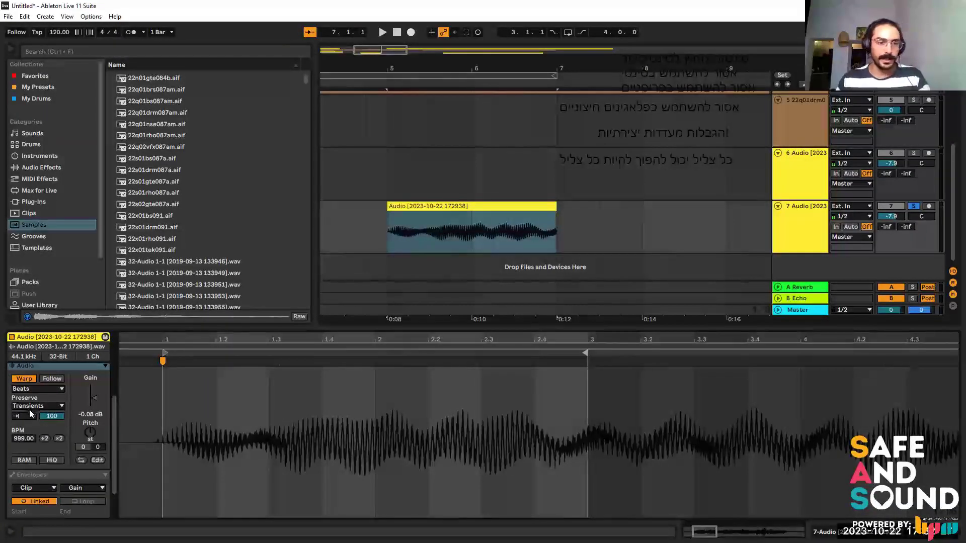
Enlarge the clip's sample display and add two warp markers after the start marker, at about 1.1.4 and 1.2.3.
{"action": "left_click_drag", "start_coordinate": [316, 327], "coordinate": [306, 228]}
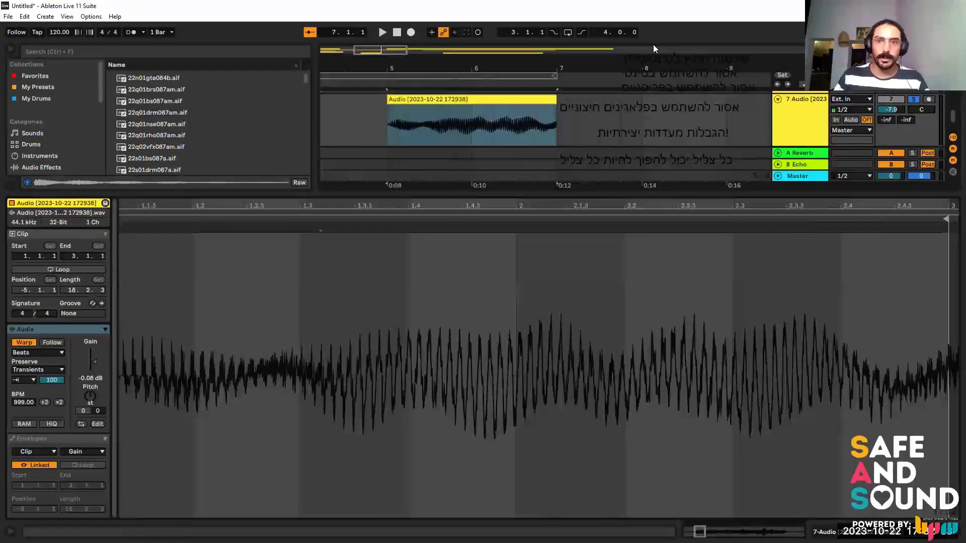
{"action": "left_click_drag", "start_coordinate": [330, 229], "coordinate": [354, 207]}
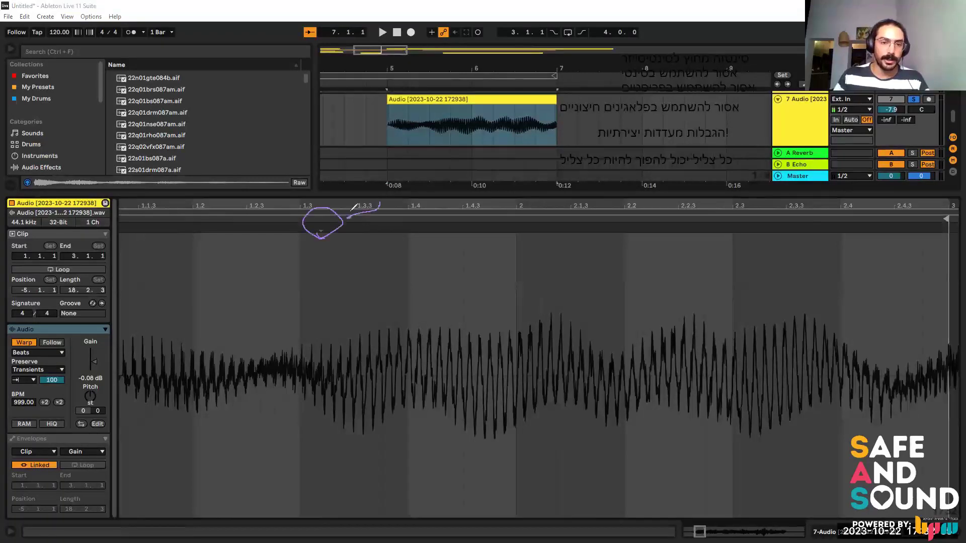
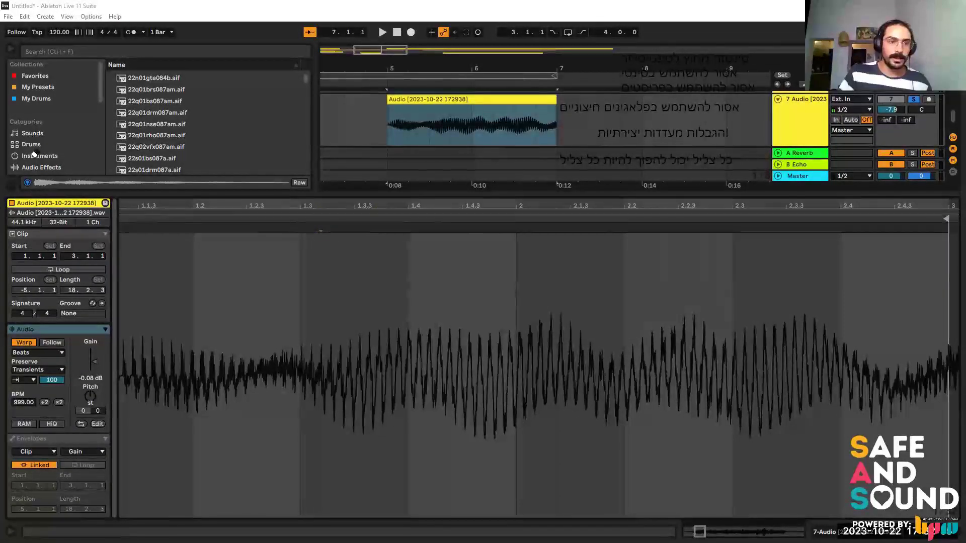
{"action": "left_click_drag", "start_coordinate": [309, 202], "coordinate": [310, 175]}
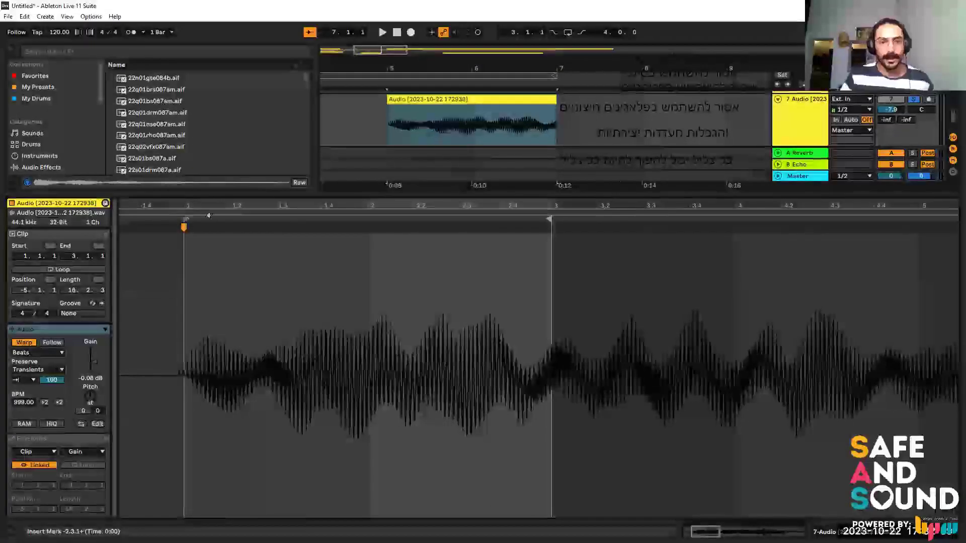
{"action": "left_click_drag", "start_coordinate": [241, 205], "coordinate": [241, 226]}
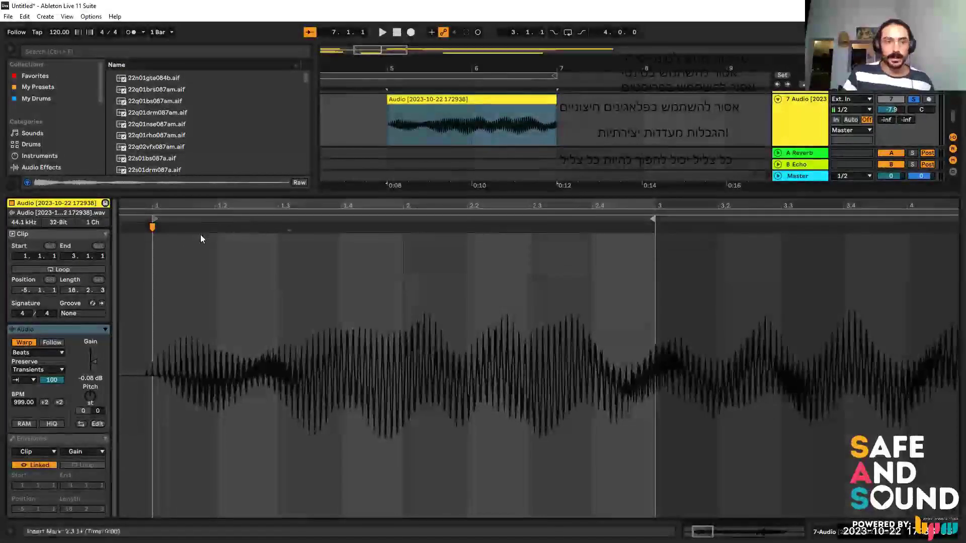
{"action": "left_click", "coordinate": [214, 229]}
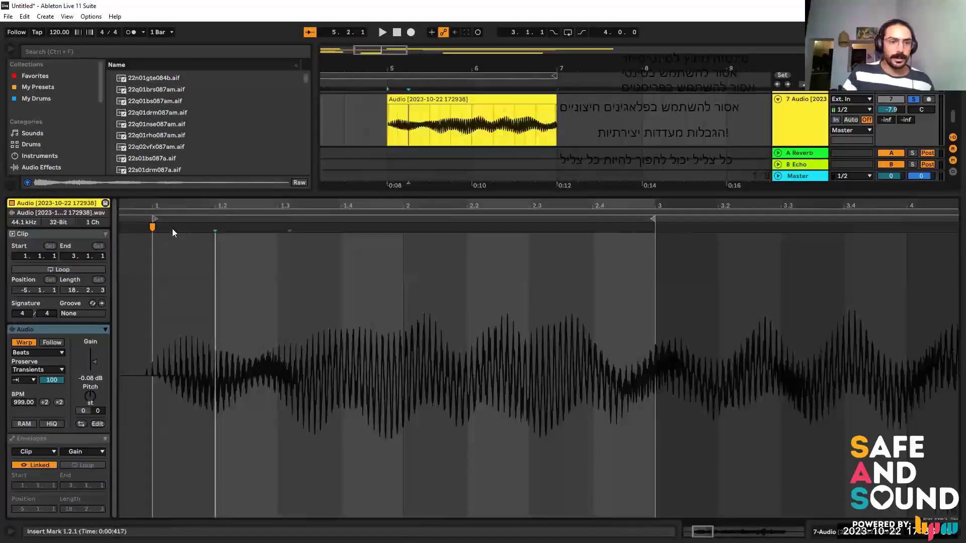
{"action": "double_click", "coordinate": [198, 230]}
{"action": "left_click", "coordinate": [251, 230]}
{"action": "double_click", "coordinate": [246, 229]}
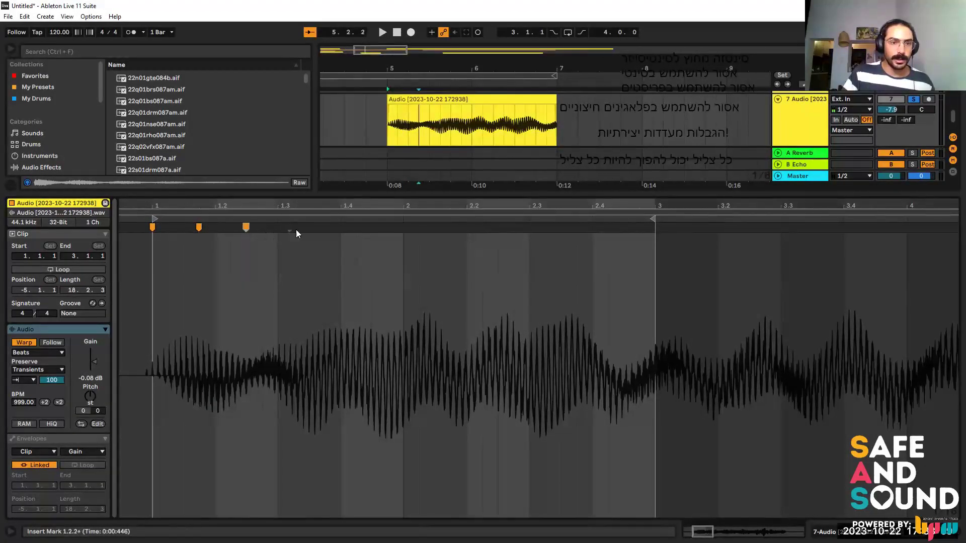
{"action": "left_click", "coordinate": [289, 229]}
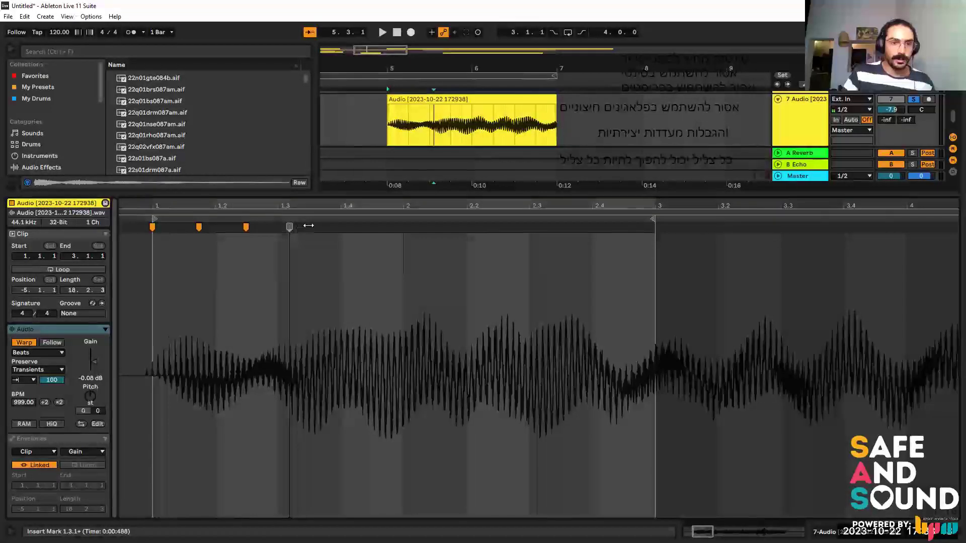
{"action": "left_click_drag", "start_coordinate": [289, 227], "coordinate": [278, 227]}
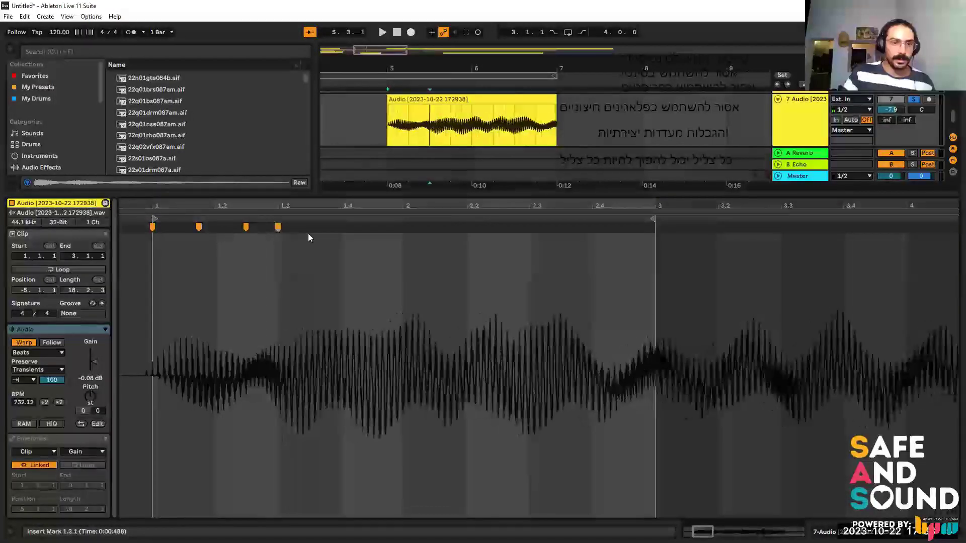
{"action": "double_click", "coordinate": [328, 229]}
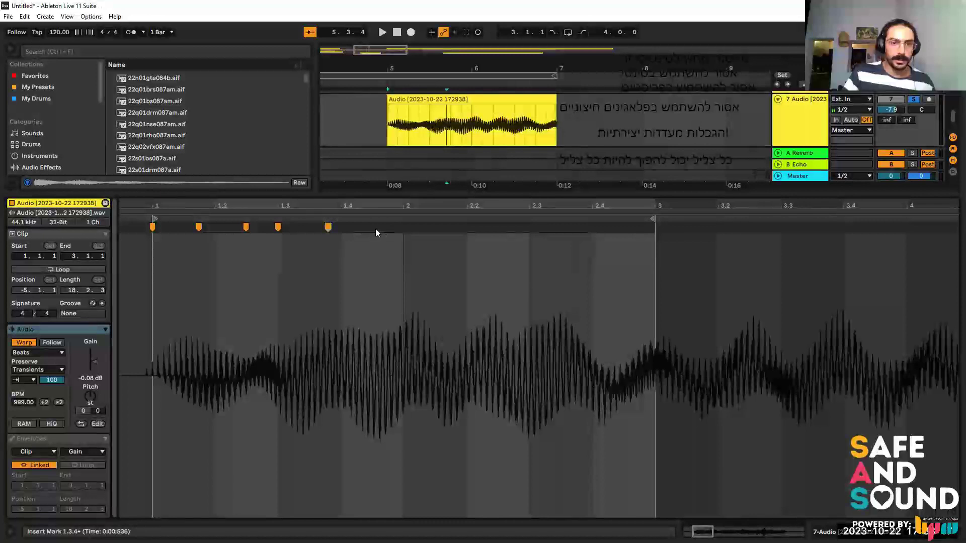
{"action": "double_click", "coordinate": [375, 229]}
{"action": "left_click", "coordinate": [278, 227]}
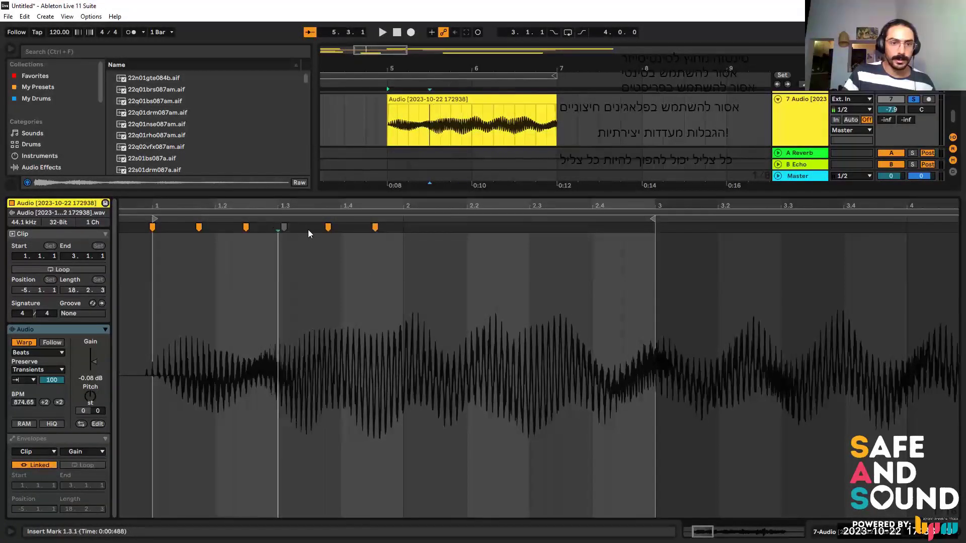
{"action": "left_click_drag", "start_coordinate": [283, 251], "coordinate": [412, 274]}
{"action": "left_click", "coordinate": [281, 298]}
{"action": "key", "text": "Delete"}
{"action": "left_click", "coordinate": [277, 223]}
Continue the roughly even spacing with three more warp markers from 1.3.2 to just before bar 2, and audition the clip.
{"action": "double_click", "coordinate": [297, 230]}
{"action": "left_click_drag", "start_coordinate": [296, 227], "coordinate": [293, 227]}
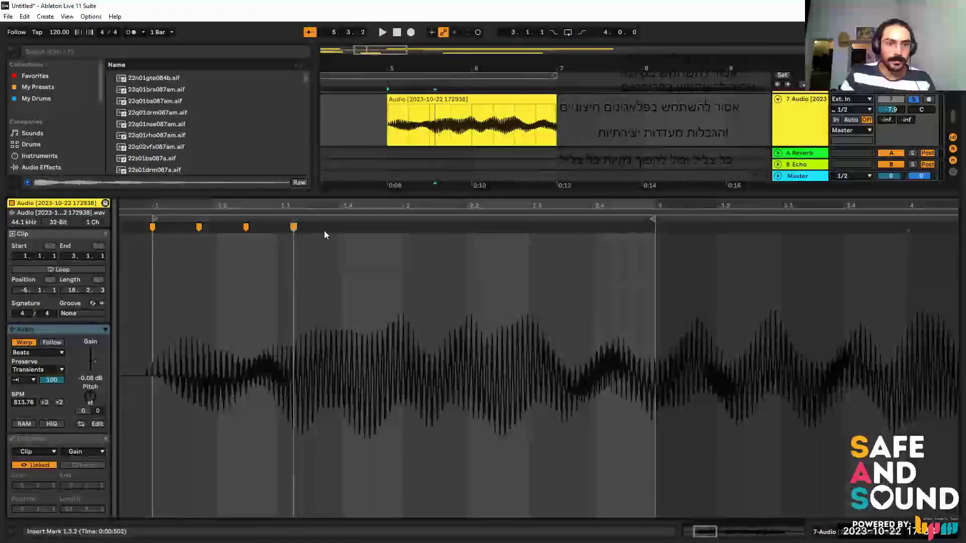
{"action": "left_click", "coordinate": [341, 230]}
{"action": "double_click", "coordinate": [338, 227]}
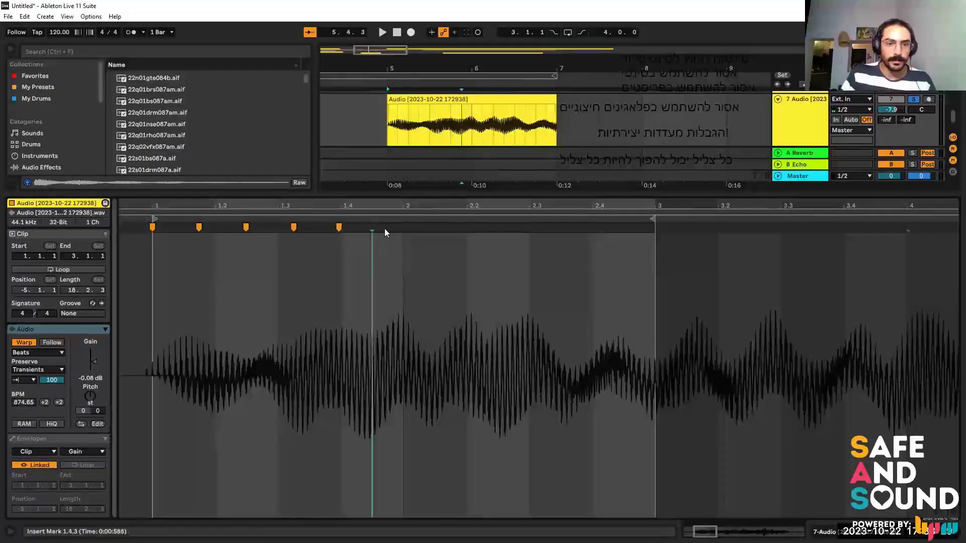
{"action": "double_click", "coordinate": [389, 227]}
{"action": "left_click", "coordinate": [425, 125]}
{"action": "key", "text": "space"}
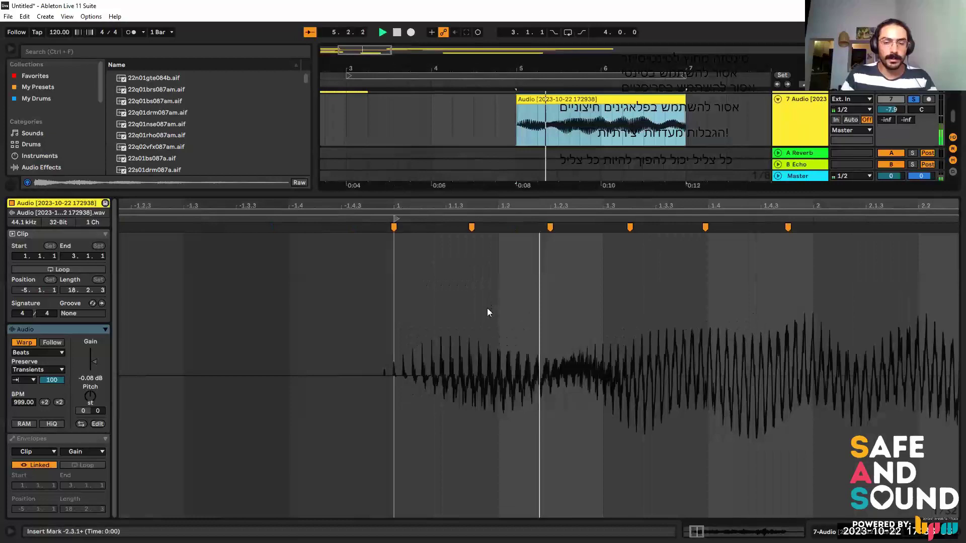
{"action": "key", "text": "space"}
Add a warp marker at 2.1.1 of the clip and audition the result.
{"action": "left_click", "coordinate": [500, 242]}
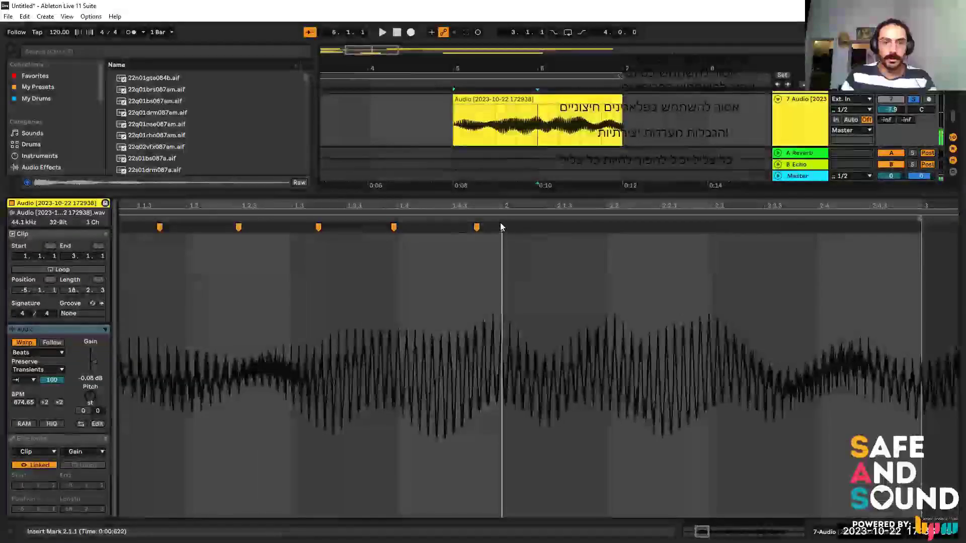
{"action": "double_click", "coordinate": [500, 232]}
{"action": "left_click_drag", "start_coordinate": [500, 205], "coordinate": [451, 173]}
{"action": "key", "text": "space"}
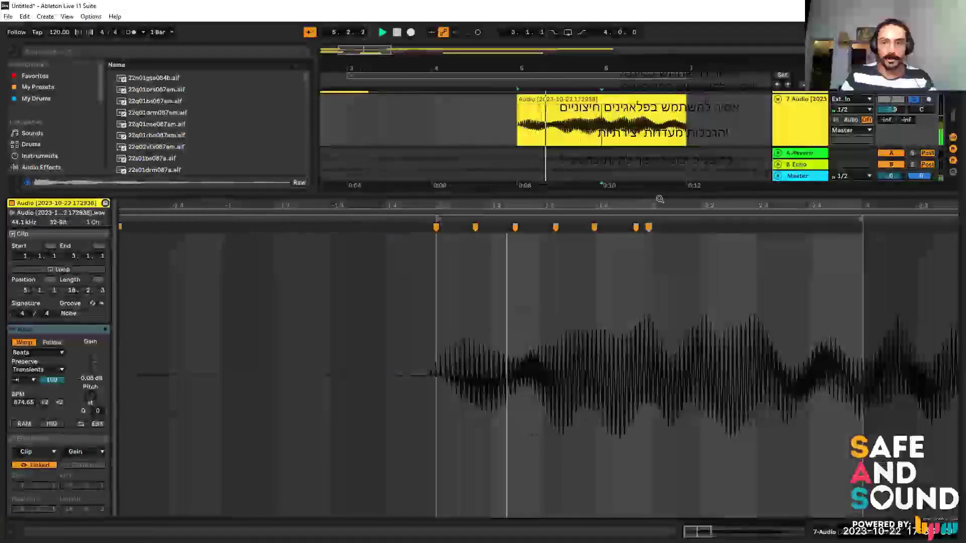
{"action": "left_click_drag", "start_coordinate": [659, 203], "coordinate": [308, 246]}
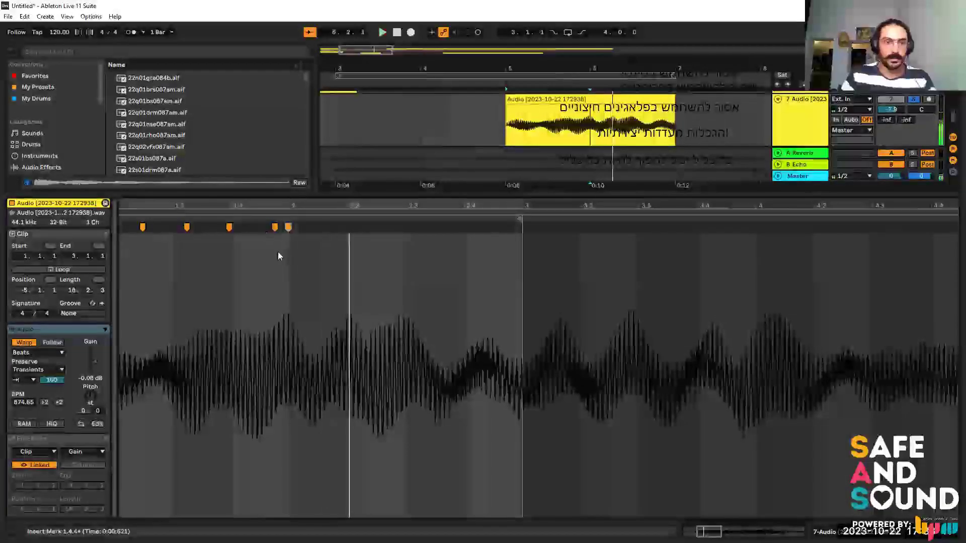
{"action": "key", "text": "space"}
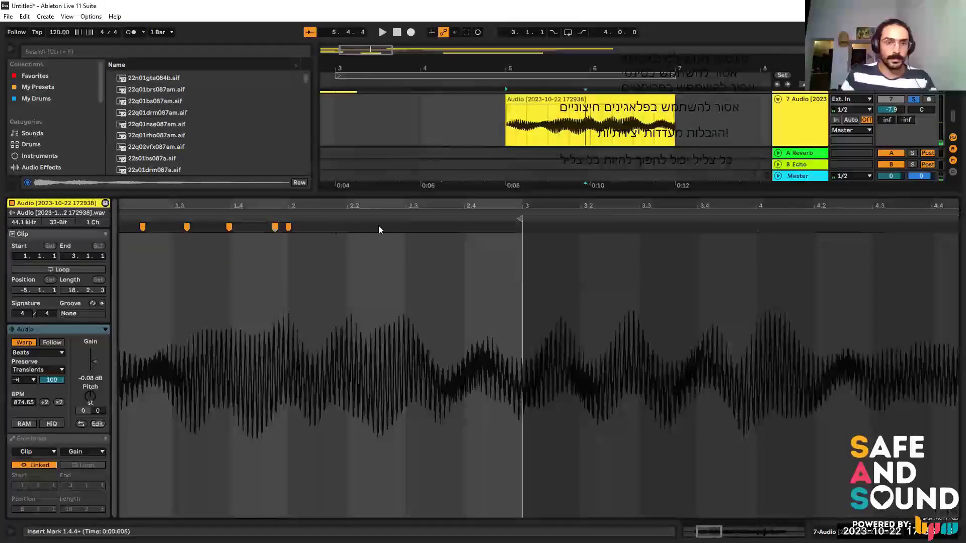
Add six more warp markers across the clip's second bar, the last at about 2.4.3, and audition the clip.
{"action": "double_click", "coordinate": [377, 229]}
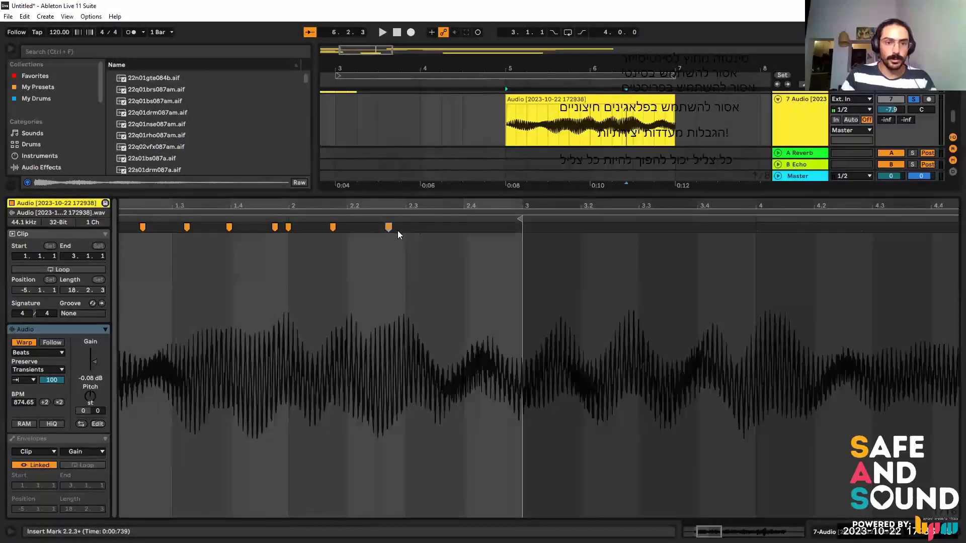
{"action": "double_click", "coordinate": [405, 226]}
{"action": "double_click", "coordinate": [448, 227]}
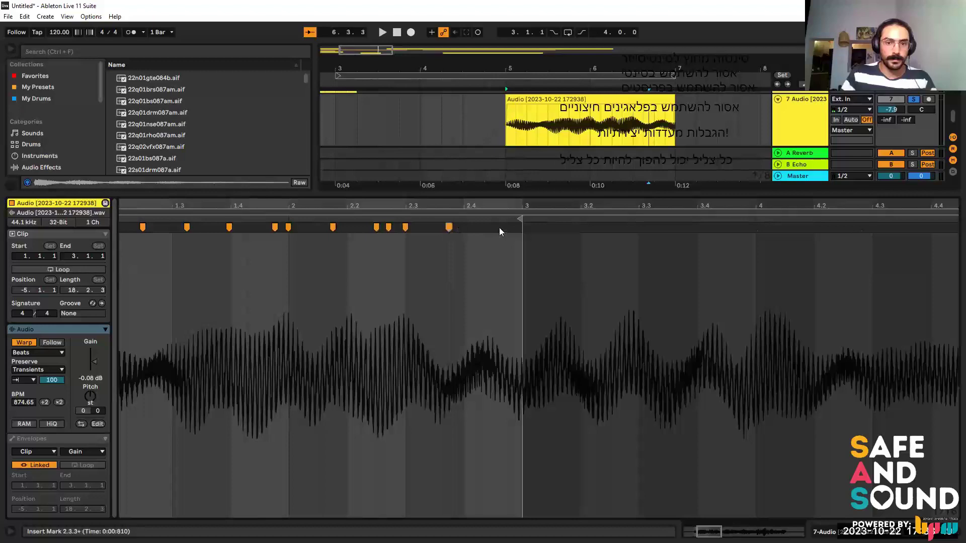
{"action": "double_click", "coordinate": [495, 227]}
{"action": "key", "text": "space"}
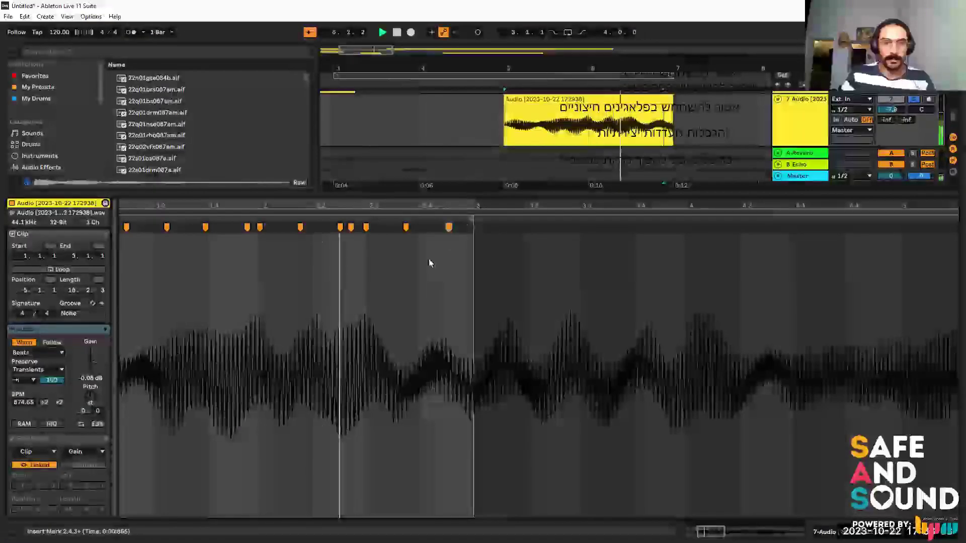
{"action": "key", "text": "space"}
Loop the arrangement over the two-bar clip starting at 5.1.1 and play it.
{"action": "double_click", "coordinate": [471, 199]}
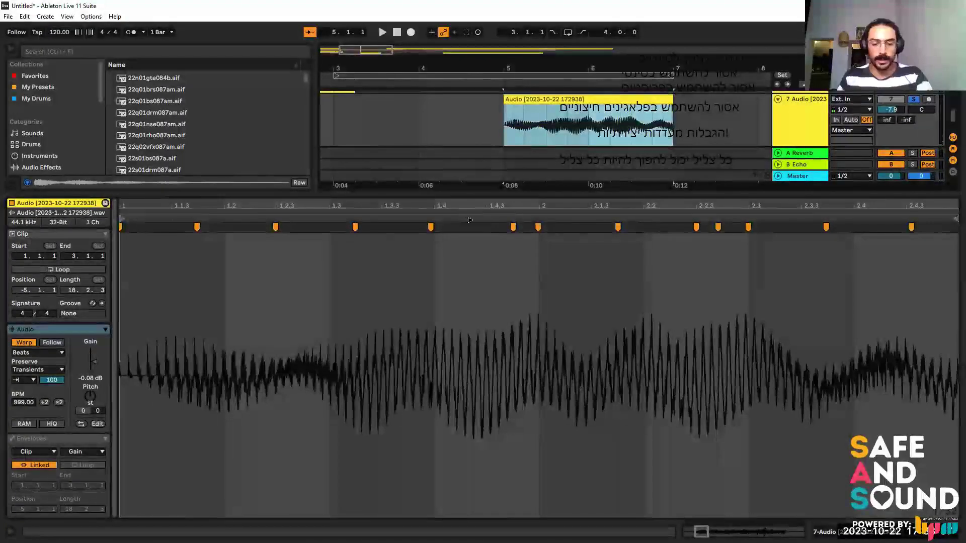
{"action": "left_click", "coordinate": [470, 220]}
{"action": "key", "text": "ctrl+k"}
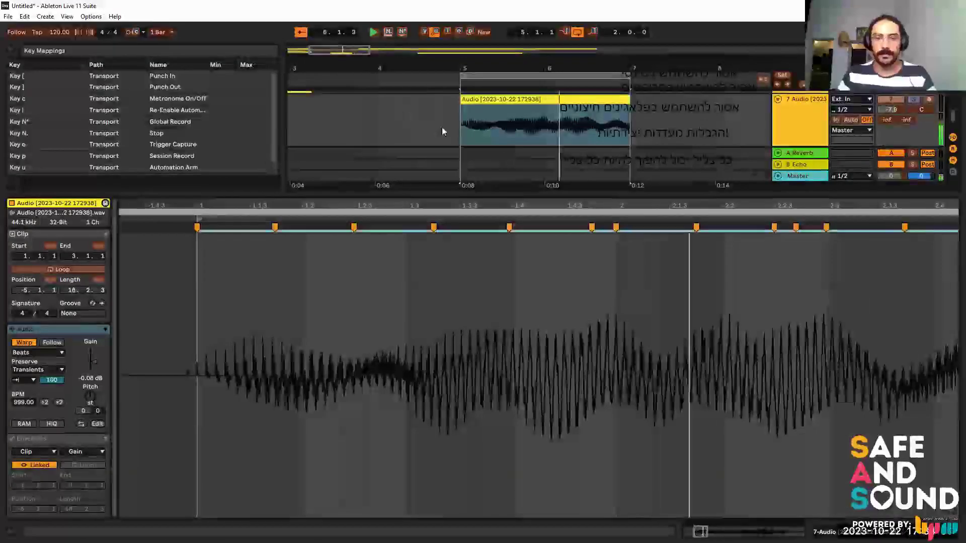
{"action": "left_click_drag", "start_coordinate": [542, 208], "coordinate": [440, 156]}
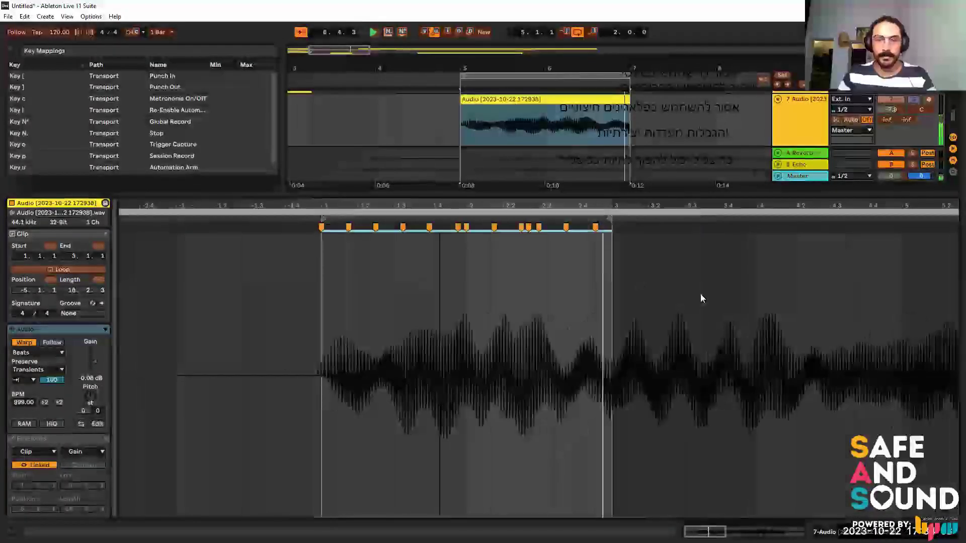
{"action": "left_click", "coordinate": [462, 211]}
{"action": "left_click_drag", "start_coordinate": [462, 210], "coordinate": [438, 236]}
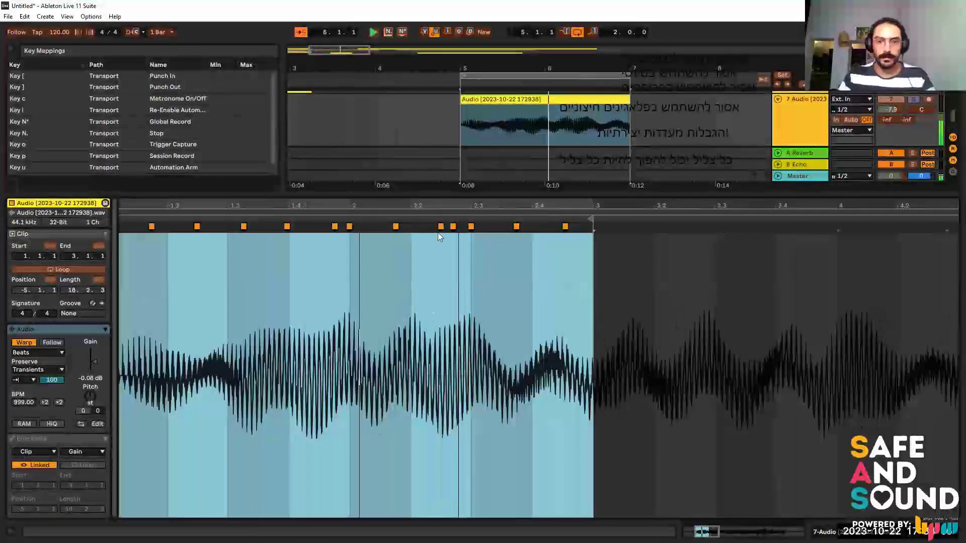
Examine the warp markers around 2.3 while the loop plays, leave key mapping mode and stop playback.
{"action": "left_click", "coordinate": [441, 282]}
{"action": "key", "text": "plus"}
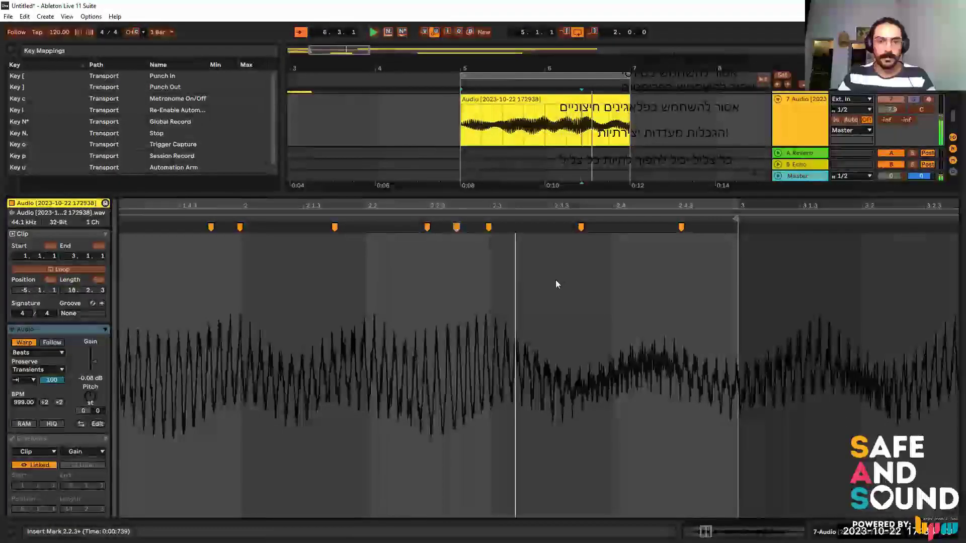
{"action": "left_click", "coordinate": [520, 305]}
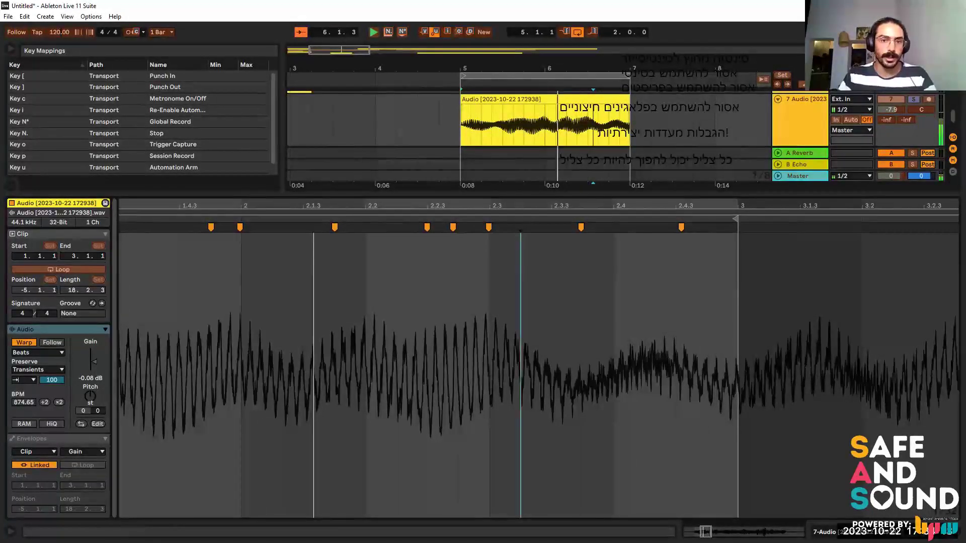
{"action": "key", "text": "minus"}
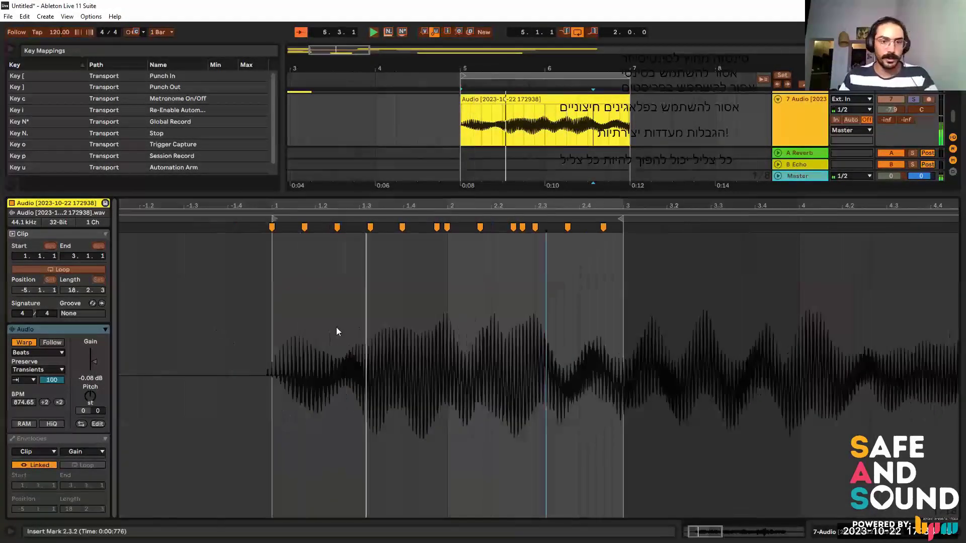
{"action": "left_click", "coordinate": [171, 282]}
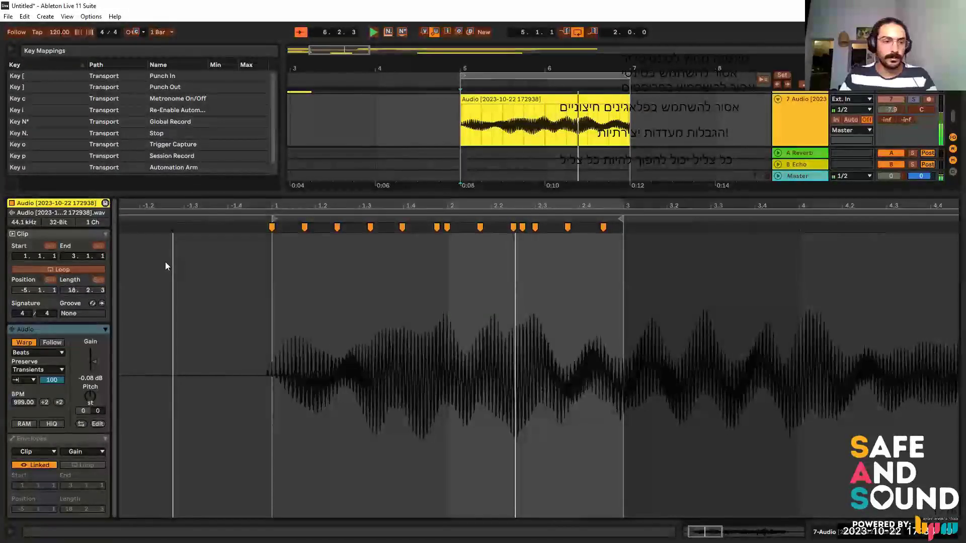
{"action": "key", "text": "ctrl+k"}
{"action": "left_click", "coordinate": [228, 317]}
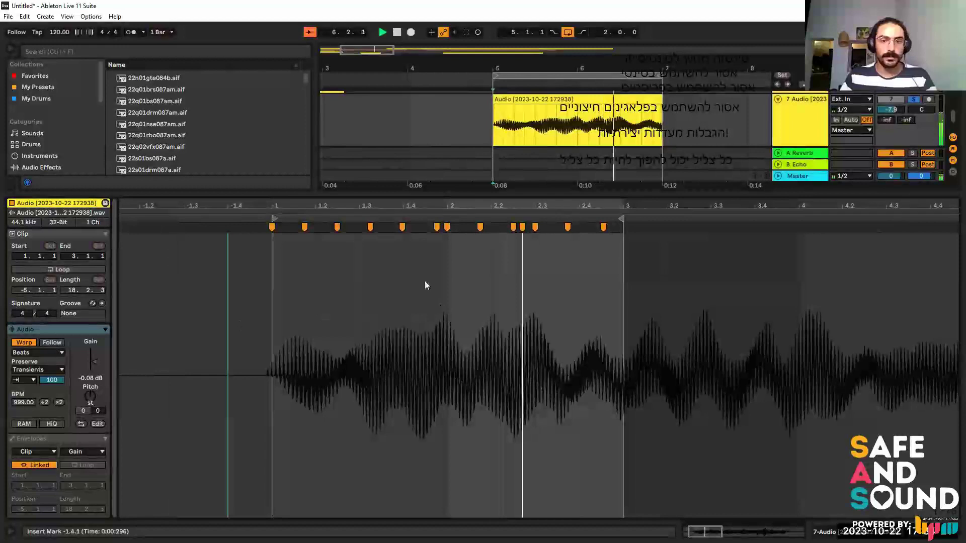
{"action": "key", "text": "space"}
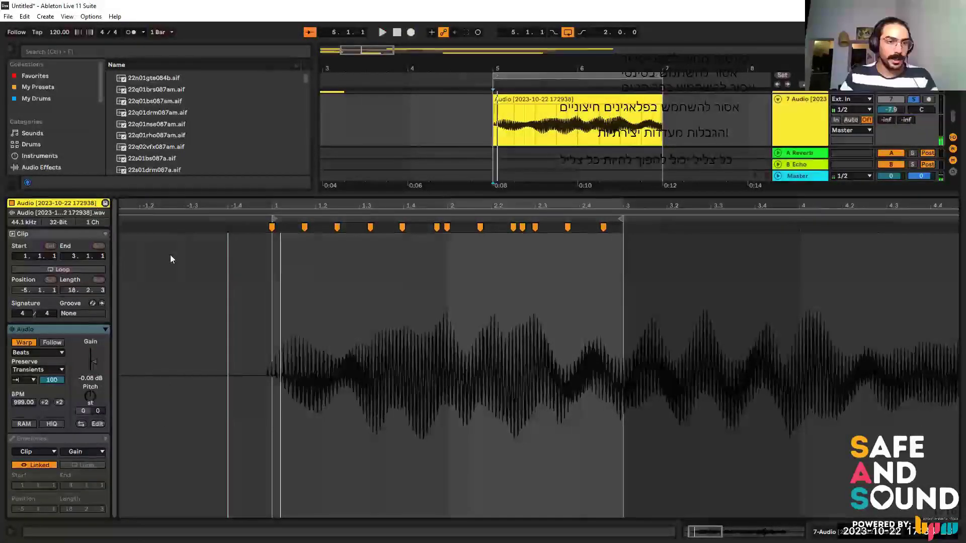
Audition the looped clip transposed to +12 and -12 semitones, and reset its pitch to 0.
{"action": "left_click", "coordinate": [90, 398]}
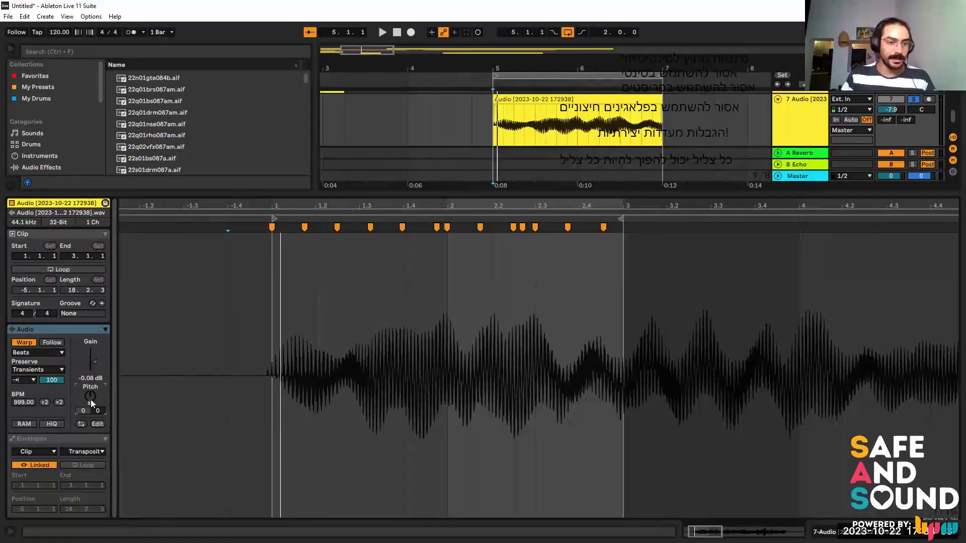
{"action": "type", "text": "12"}
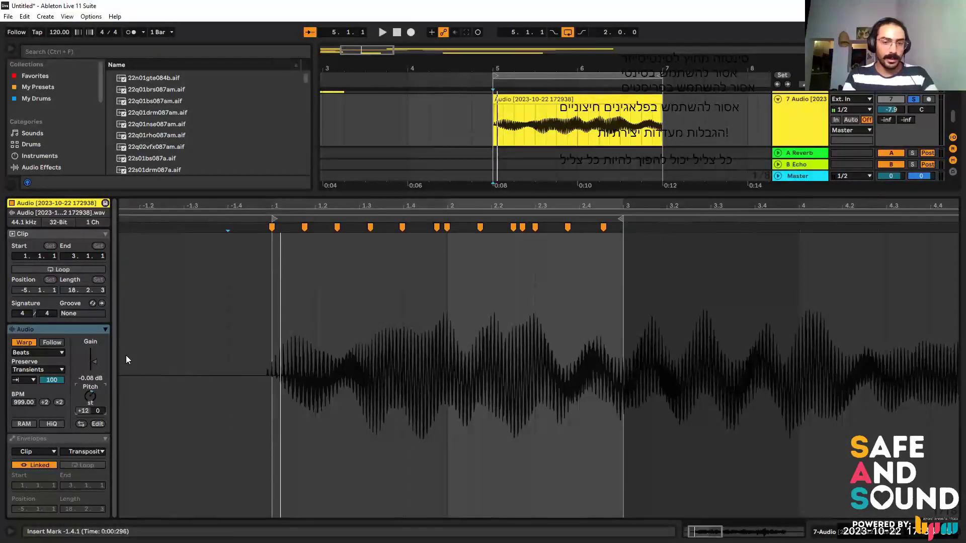
{"action": "key", "text": "Return"}
{"action": "key", "text": "space"}
{"action": "type", "text": "-12"}
{"action": "key", "text": "Return"}
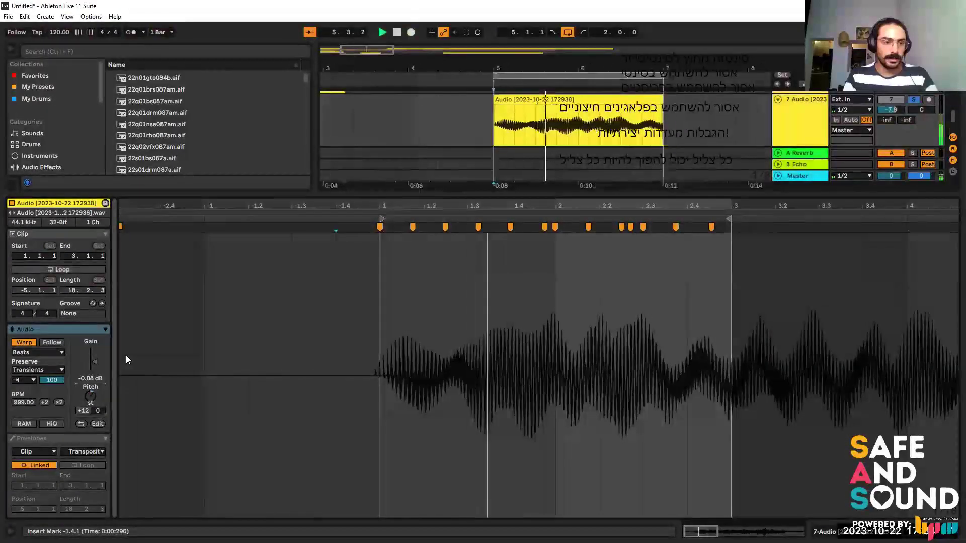
{"action": "type", "text": "0"}
{"action": "key", "text": "Return"}
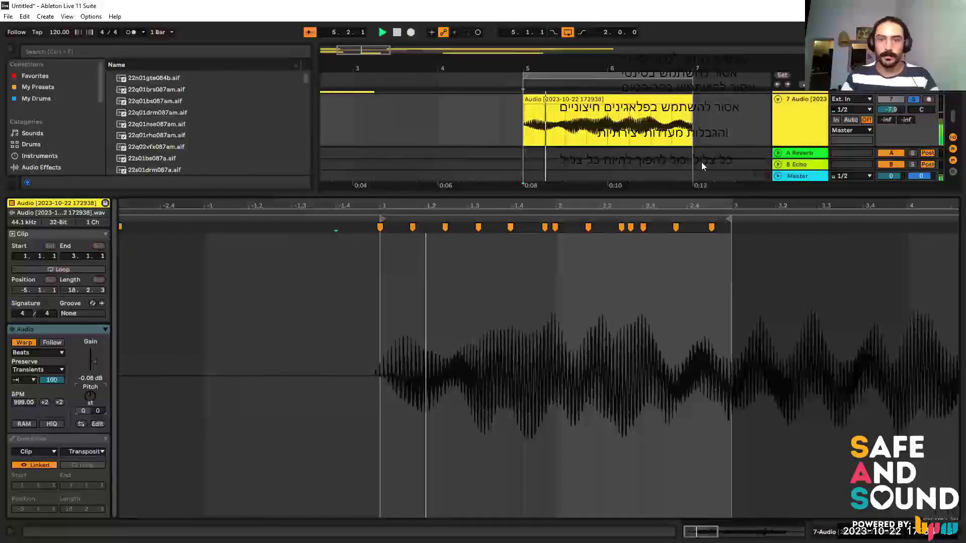
Hide the clip view, stop playback and delete the clip near bar 1 on the 7 Audio track.
{"action": "double_click", "coordinate": [632, 319]}
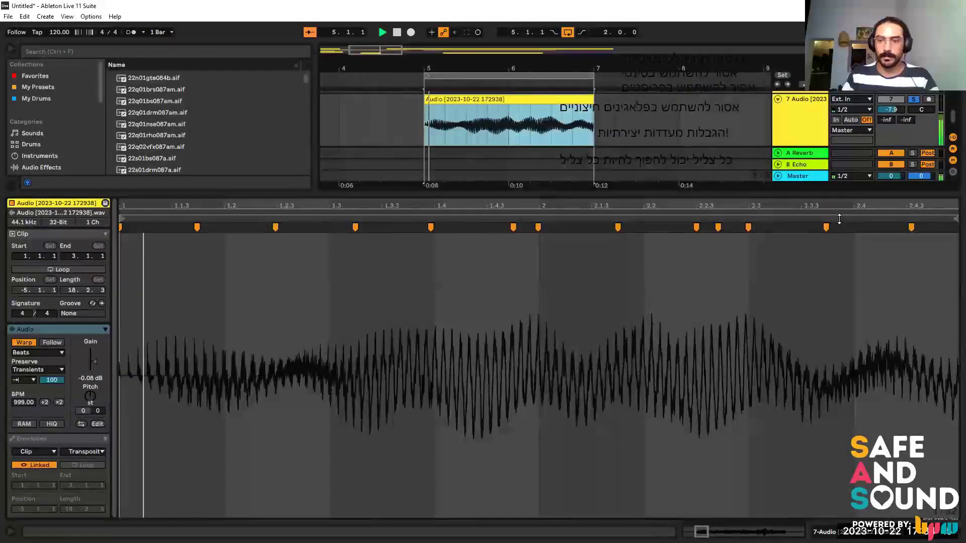
{"action": "key", "text": "ctrl+alt+l"}
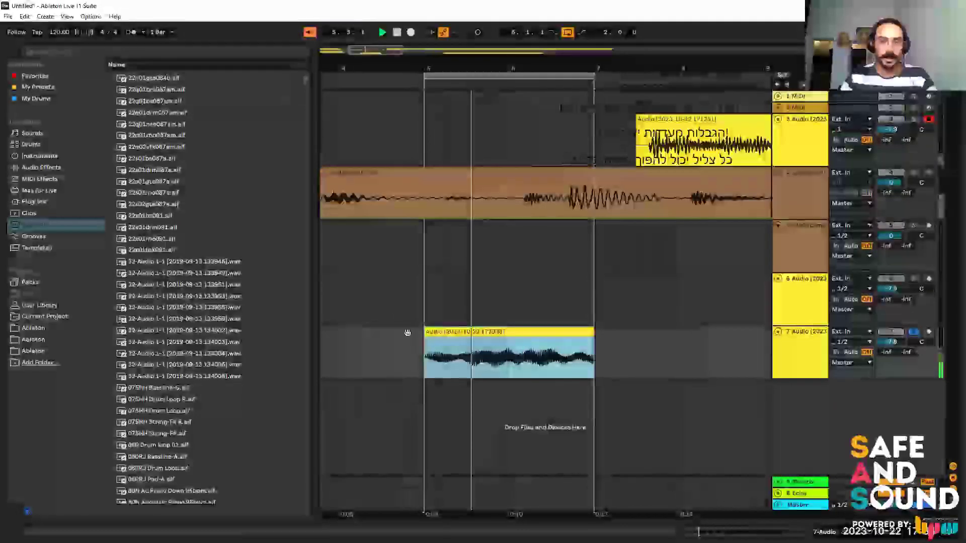
{"action": "scroll", "coordinate": [418, 329], "scroll_direction": "down", "scroll_amount": 5}
{"action": "key", "text": "space"}
{"action": "left_click", "coordinate": [353, 338]}
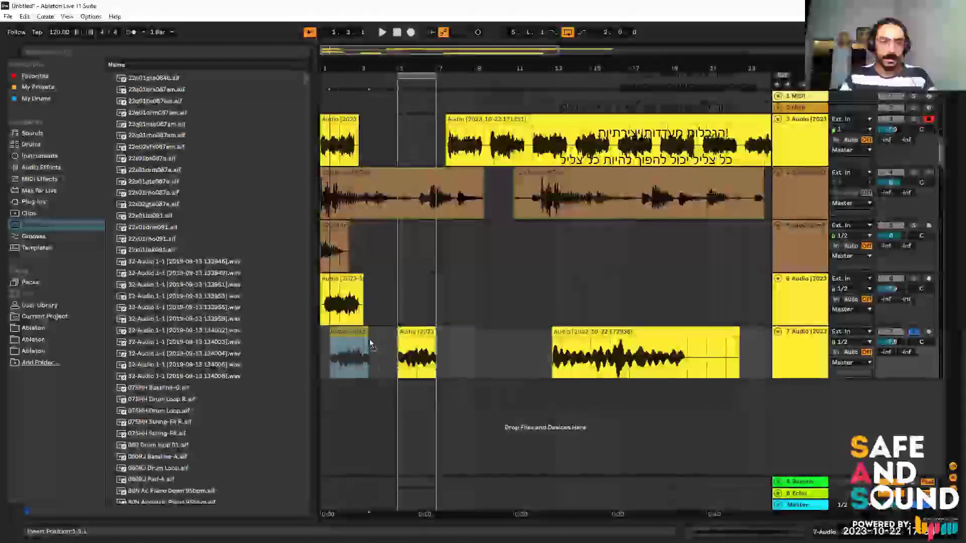
{"action": "key", "text": "Delete"}
{"action": "left_click", "coordinate": [422, 350]}
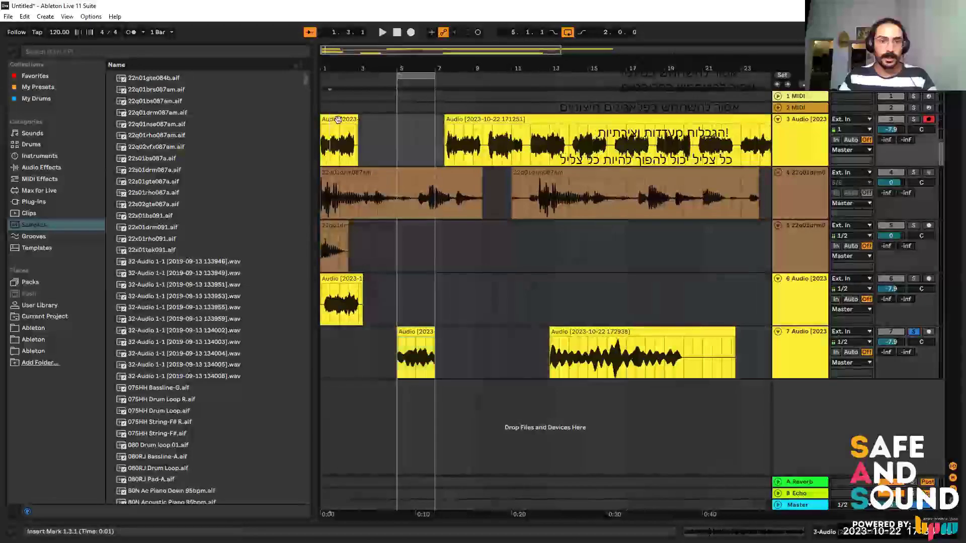
Audition in solo the clips at the start of tracks 3, 4 and 6, ending on the yellow recording on track 6.
{"action": "left_click", "coordinate": [328, 119]}
{"action": "key", "text": "space"}
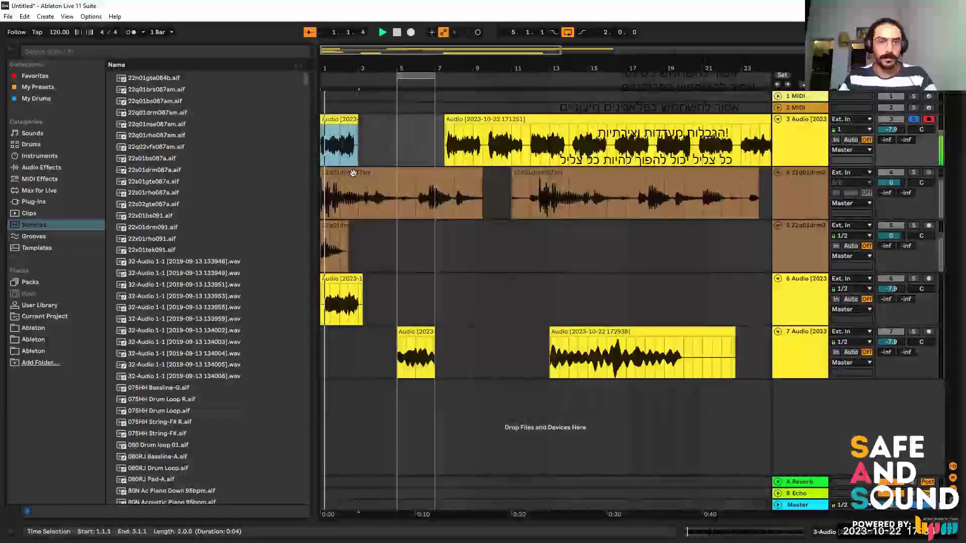
{"action": "left_click", "coordinate": [344, 182]}
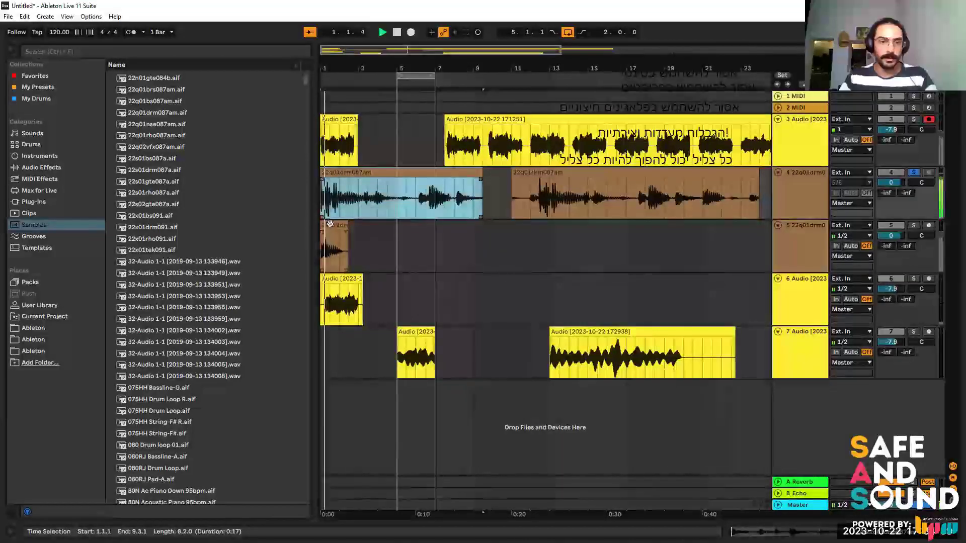
{"action": "left_click", "coordinate": [338, 242]}
{"action": "left_click", "coordinate": [341, 308]}
{"action": "key", "text": "s"}
{"action": "key", "text": "space"}
{"action": "key", "text": "space"}
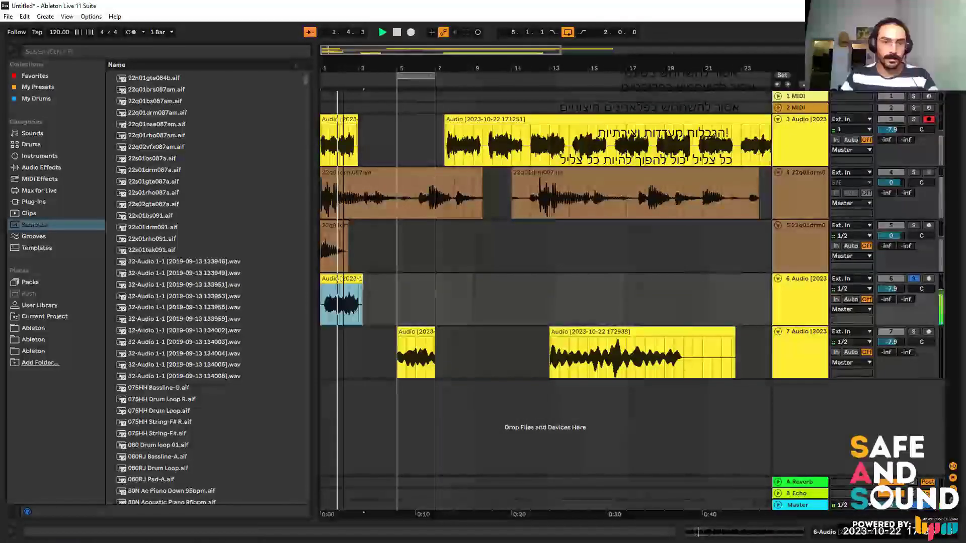
{"action": "key", "text": "plus"}
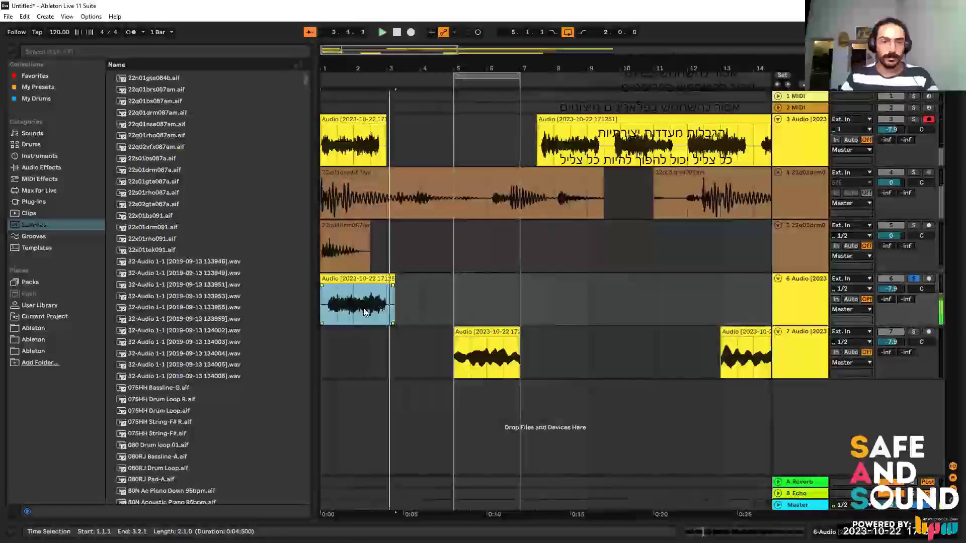
{"action": "key", "text": "space"}
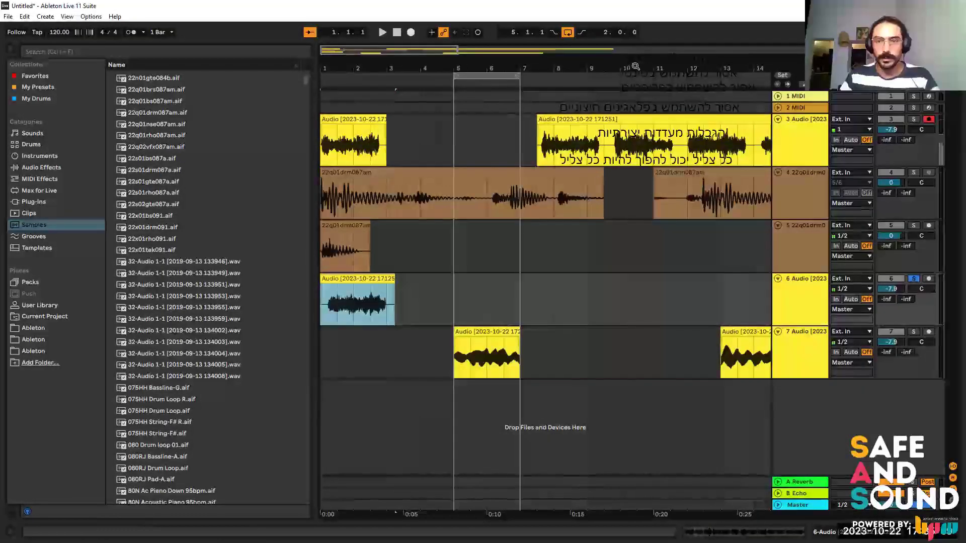
Audition the long drum clip on track 4 from its start.
{"action": "left_click_drag", "start_coordinate": [671, 68], "coordinate": [572, 47]}
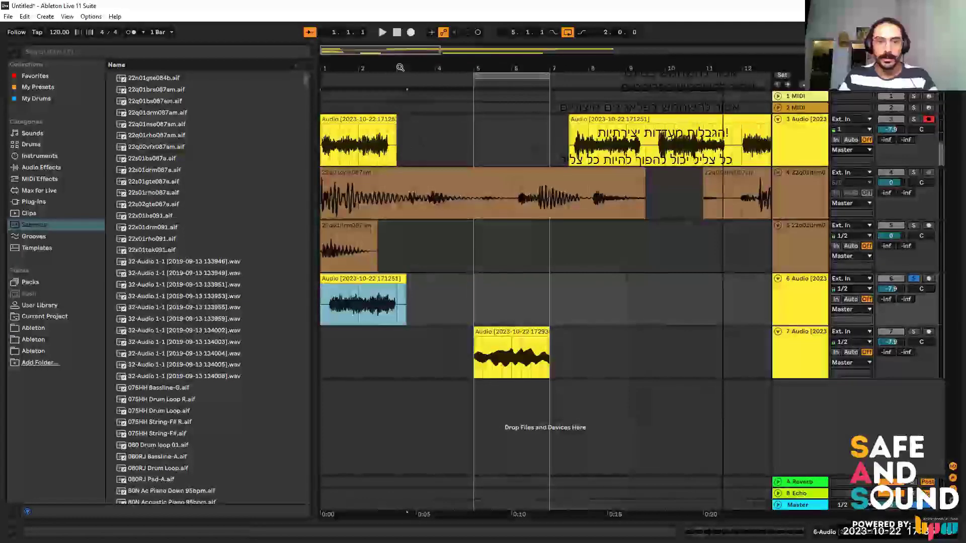
{"action": "left_click_drag", "start_coordinate": [713, 206], "coordinate": [337, 207]}
{"action": "scroll", "coordinate": [337, 208], "scroll_direction": "left", "scroll_amount": 5}
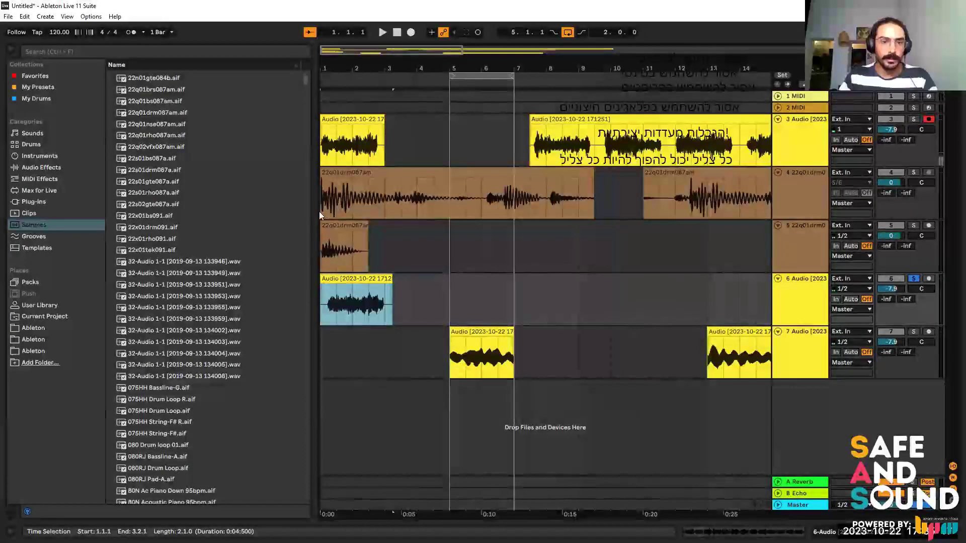
{"action": "left_click", "coordinate": [340, 210]}
{"action": "key", "text": "space"}
{"action": "left_click", "coordinate": [326, 196]}
{"action": "key", "text": "space"}
{"action": "key", "text": "space"}
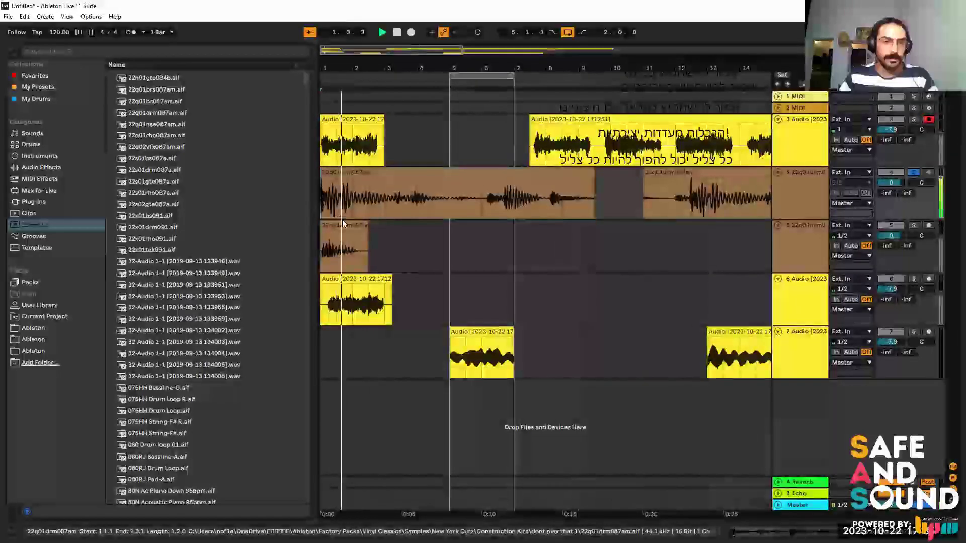
{"action": "key", "text": "space"}
{"action": "key", "text": "plus"}
{"action": "key", "text": "plus"}
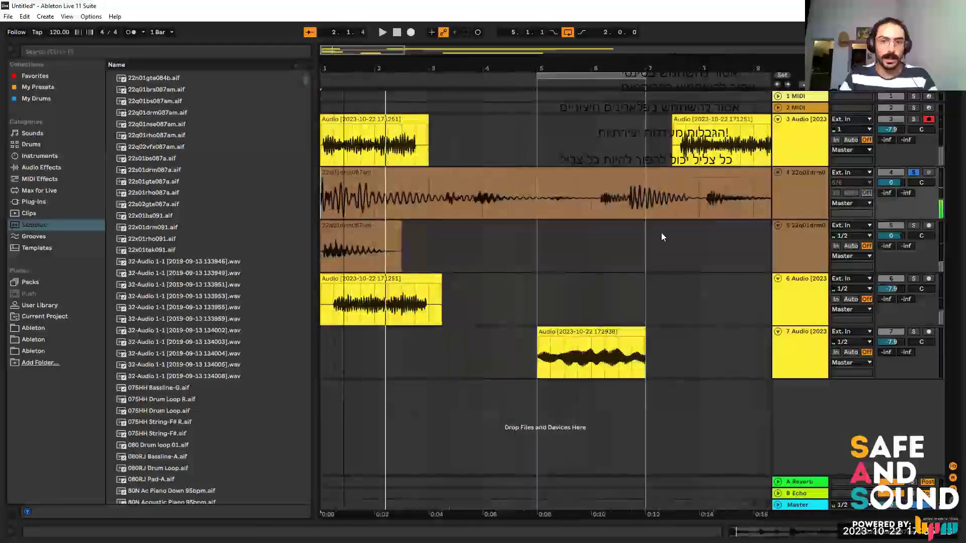
{"action": "key", "text": "minus"}
Play track 4's drum clip from 6.3.1 and turn off the arrangement loop.
{"action": "left_click", "coordinate": [589, 206]}
{"action": "key", "text": "s"}
{"action": "key", "text": "space"}
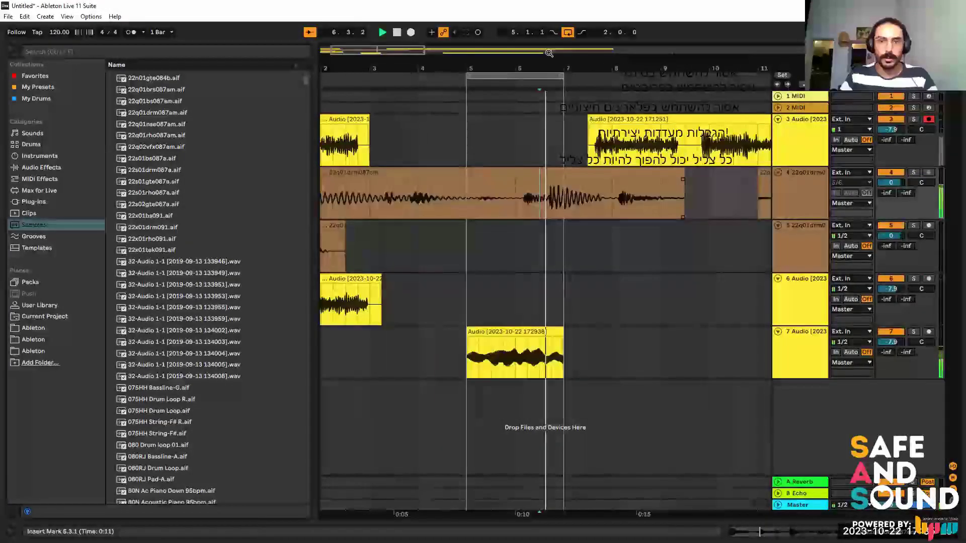
{"action": "left_click", "coordinate": [567, 32]}
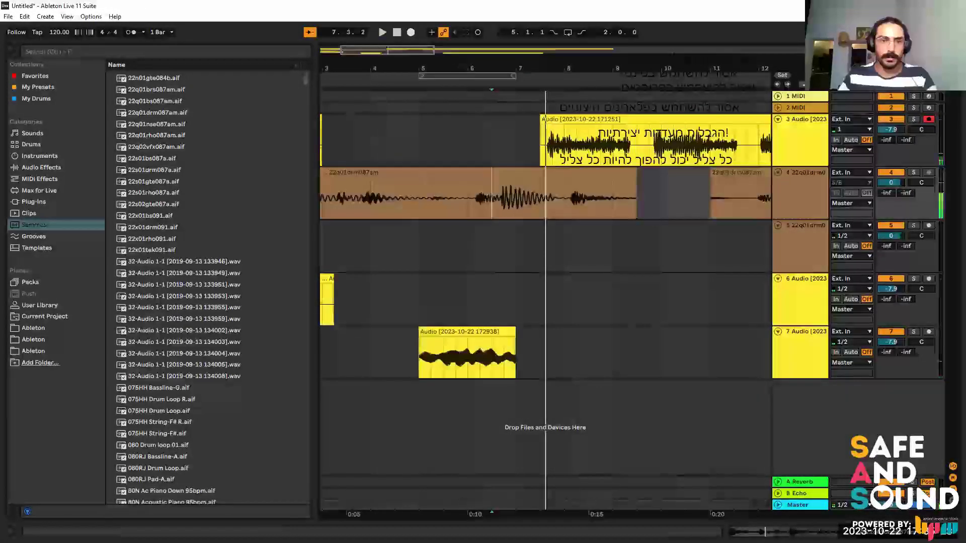
Audition the start of track 4's drum clip in solo and copy its opening 1.1.0 section to a new track at 5.1.1.
{"action": "left_click", "coordinate": [341, 209]}
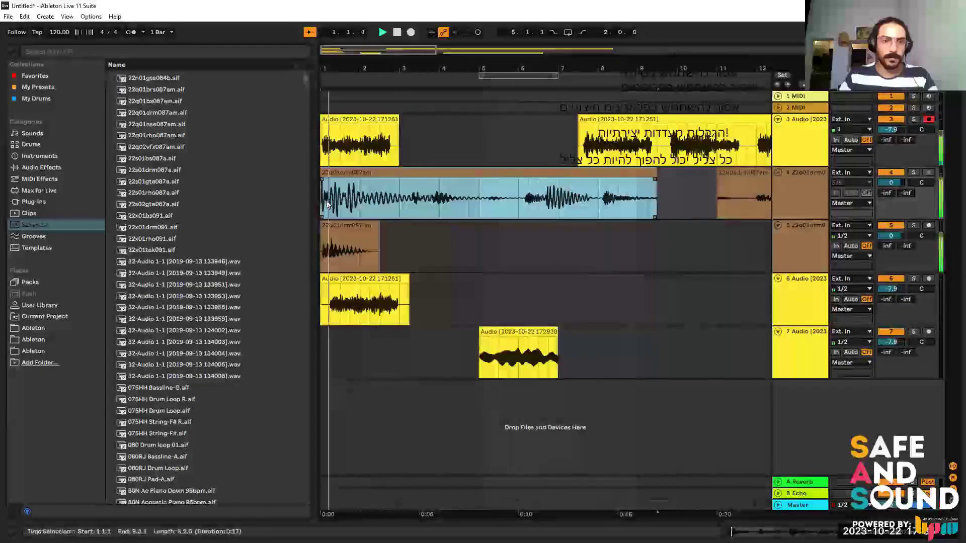
{"action": "key", "text": "space"}
{"action": "key", "text": "space"}
{"action": "key", "text": "s"}
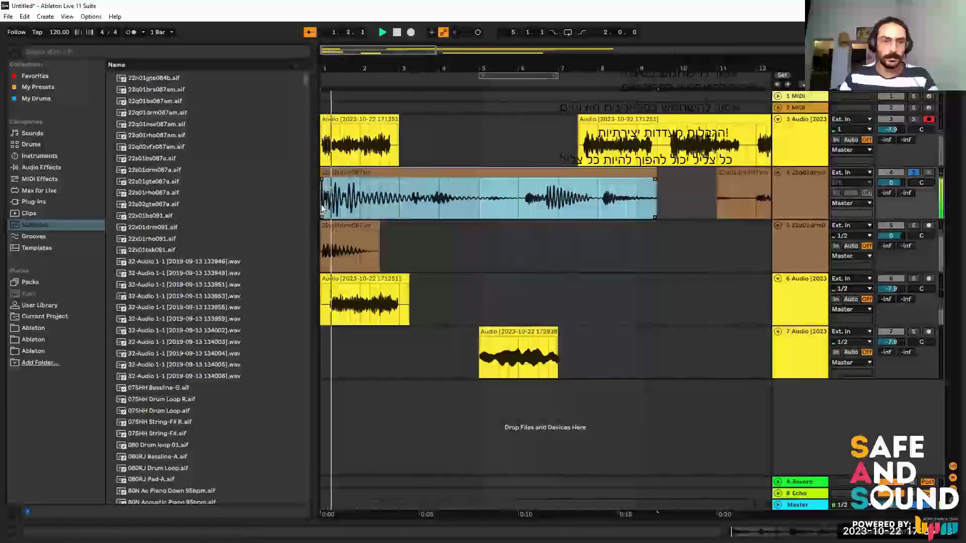
{"action": "key", "text": "space"}
{"action": "left_click_drag", "start_coordinate": [370, 204], "coordinate": [501, 389]}
{"action": "left_click_drag", "start_coordinate": [543, 413], "coordinate": [511, 403]}
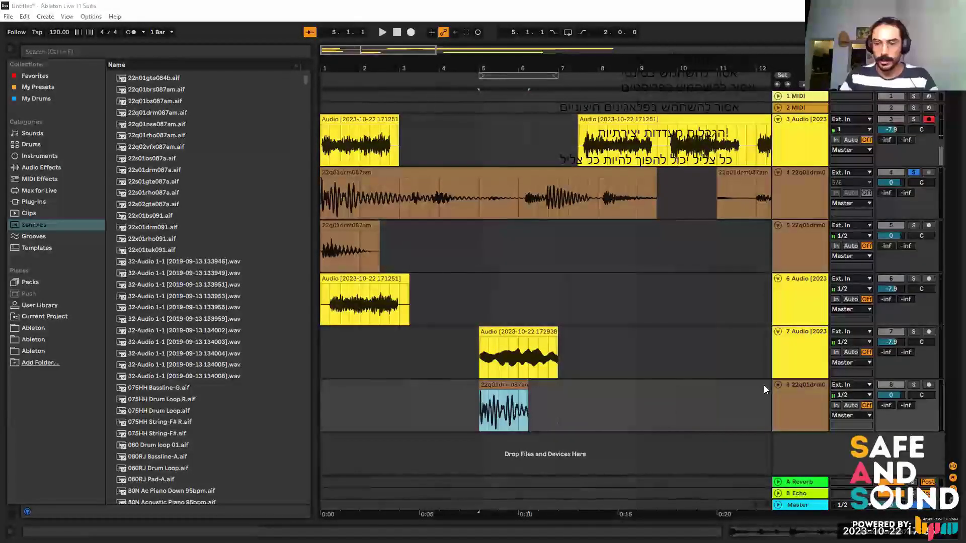
Show the device chain with the EQ Eight and play the copied drum clip in solo.
{"action": "key", "text": "shift+Tab"}
{"action": "scroll", "coordinate": [502, 296], "scroll_direction": "down", "scroll_amount": 1}
{"action": "left_click", "coordinate": [501, 296]}
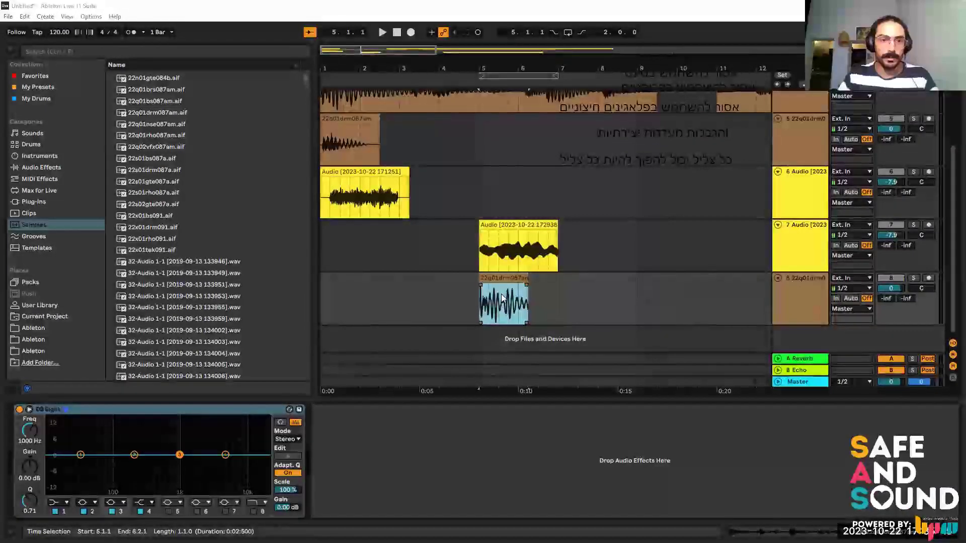
{"action": "left_click", "coordinate": [511, 294]}
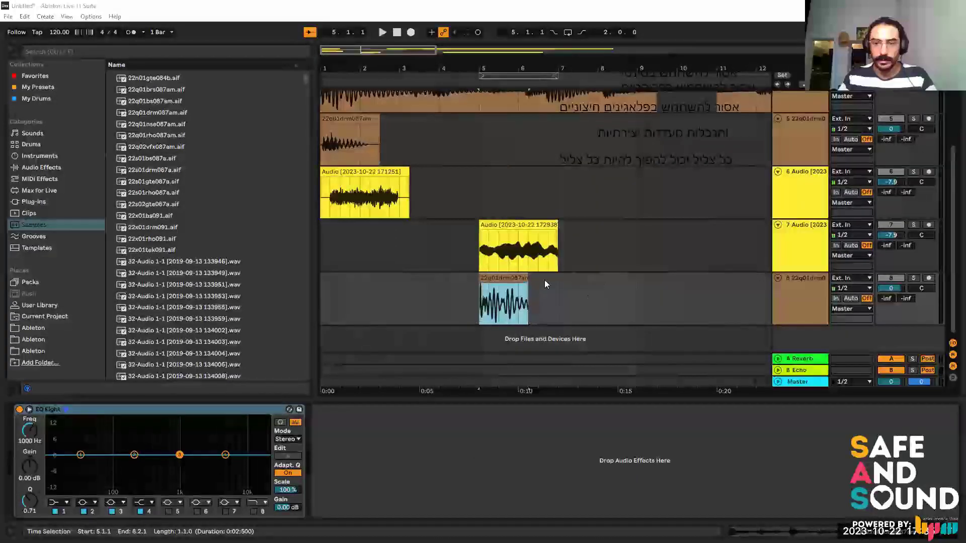
{"action": "key", "text": "space"}
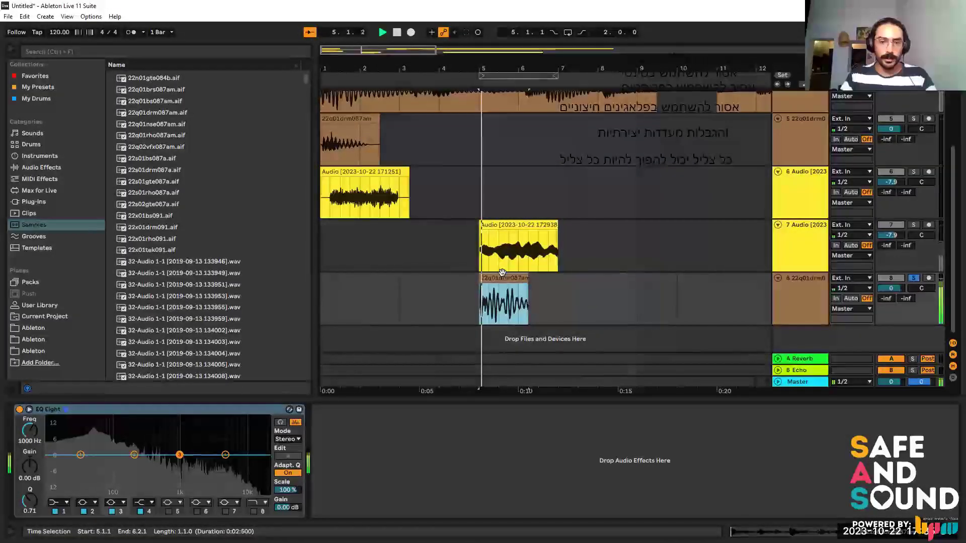
Stop playback and add a Tuner from the audio effects after the EQ Eight.
{"action": "key", "text": "shift+Tab"}
{"action": "key", "text": "space"}
{"action": "left_click", "coordinate": [49, 169]}
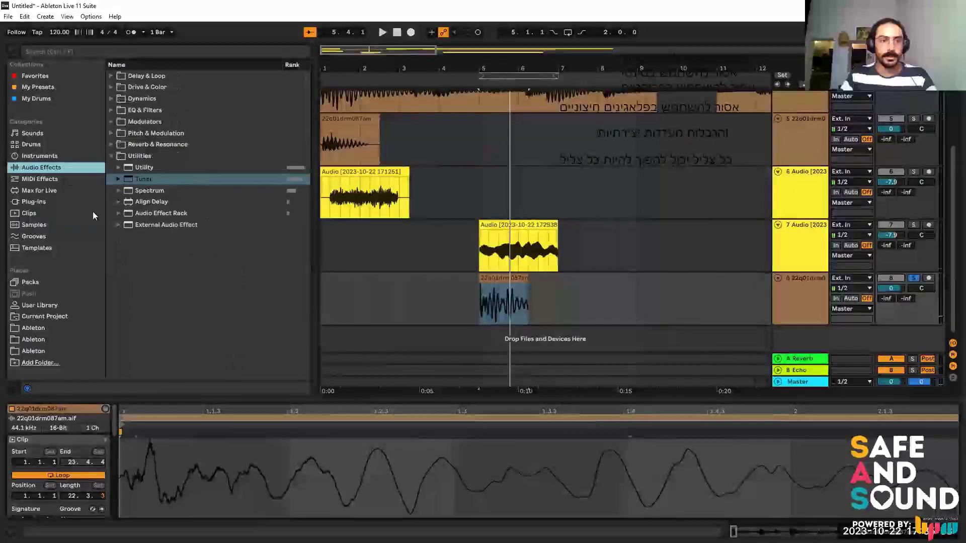
{"action": "left_click_drag", "start_coordinate": [524, 317], "coordinate": [498, 280]}
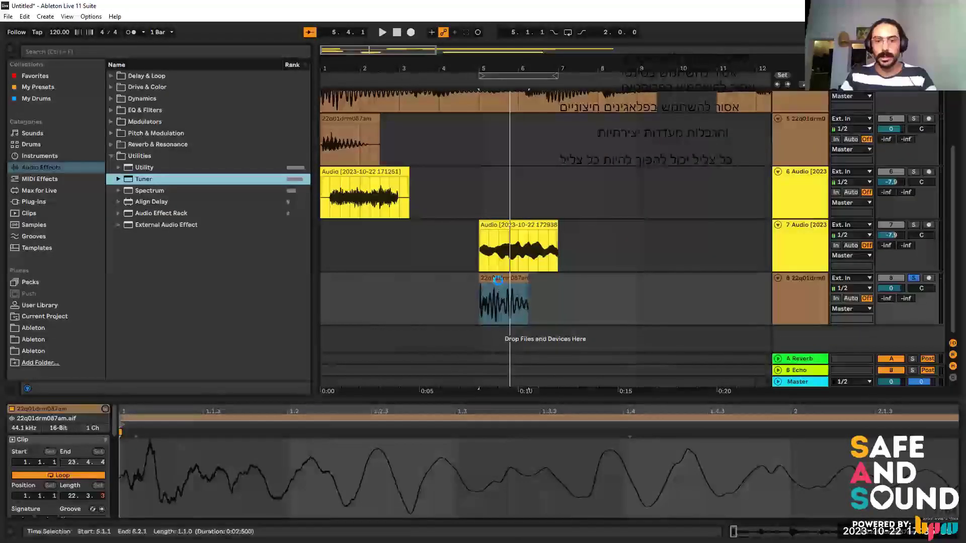
Play the drum clip and the two-bar yellow clip in turn to compare their pitches on the Tuner.
{"action": "key", "text": "space"}
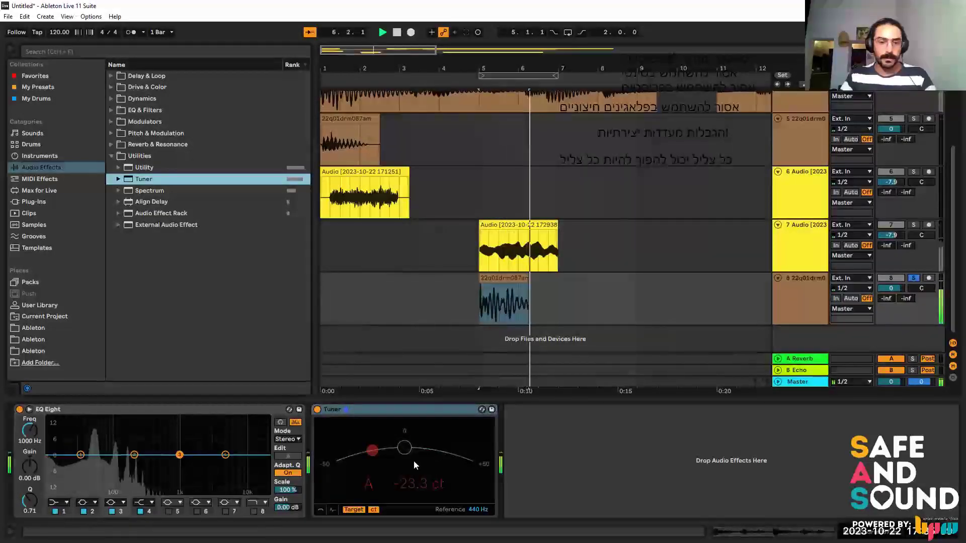
{"action": "key", "text": "space"}
{"action": "key", "text": "space"}
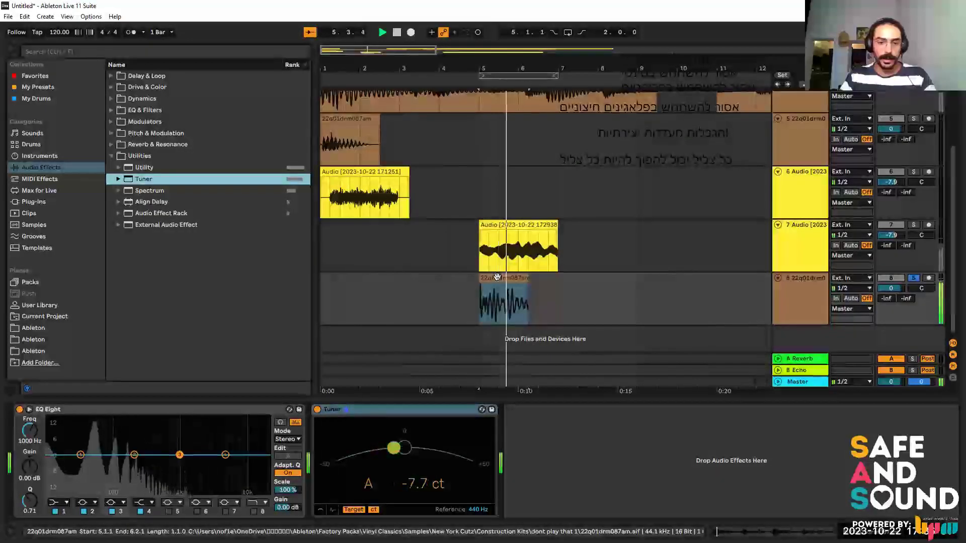
{"action": "left_click", "coordinate": [554, 227]}
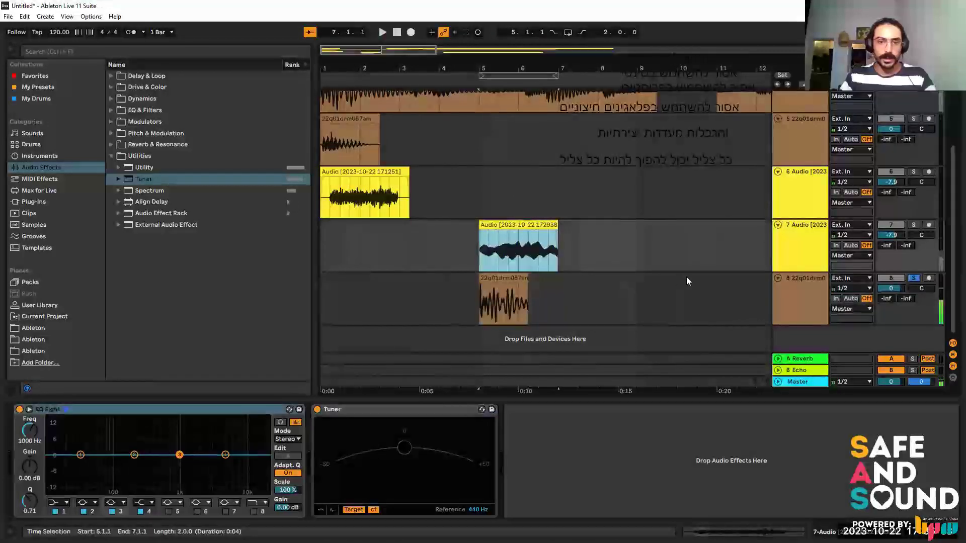
{"action": "key", "text": "space"}
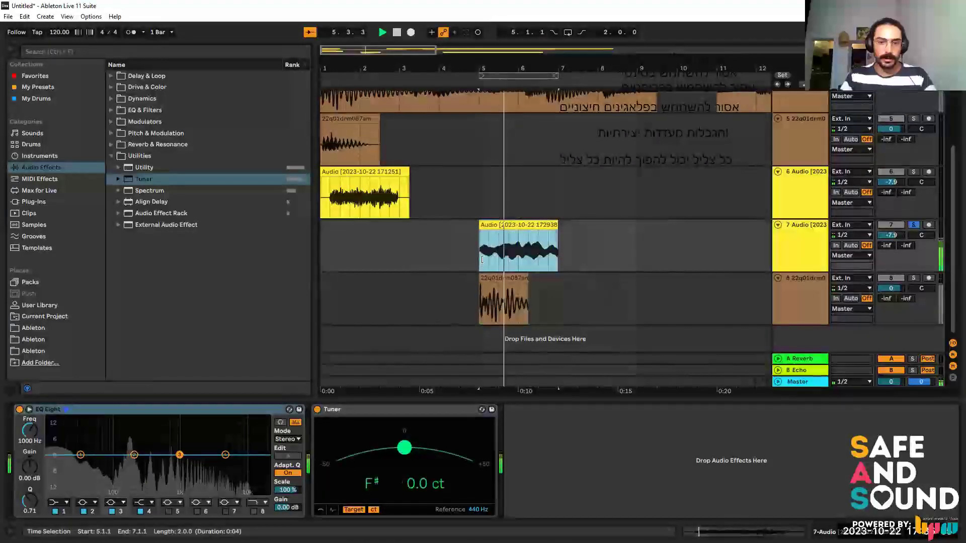
{"action": "left_click", "coordinate": [496, 280]}
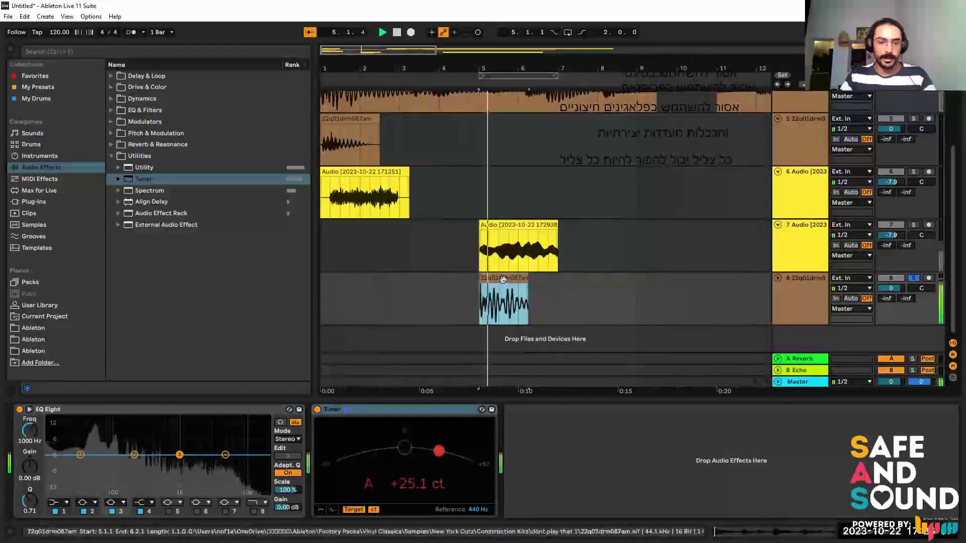
Transpose the copied drum clip by -3 semitones and check its pitch on the Tuner.
{"action": "double_click", "coordinate": [497, 281]}
{"action": "scroll", "coordinate": [73, 498], "scroll_direction": "down", "scroll_amount": 5}
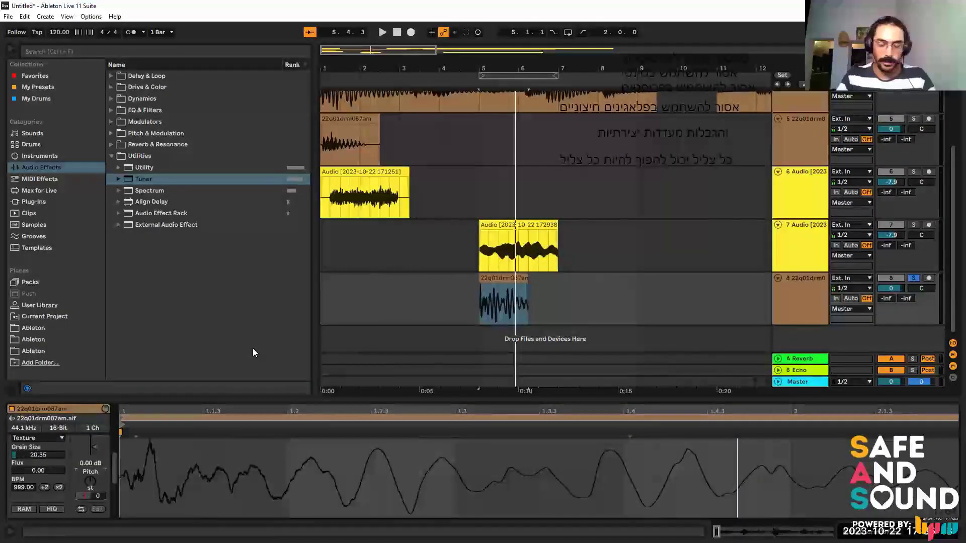
{"action": "key", "text": "space"}
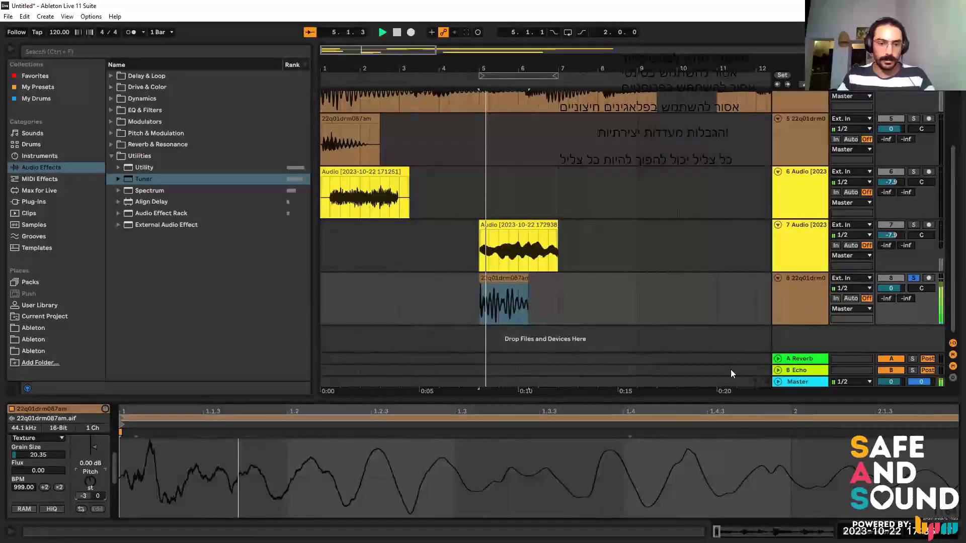
{"action": "key", "text": "space"}
{"action": "key", "text": "shift+Tab"}
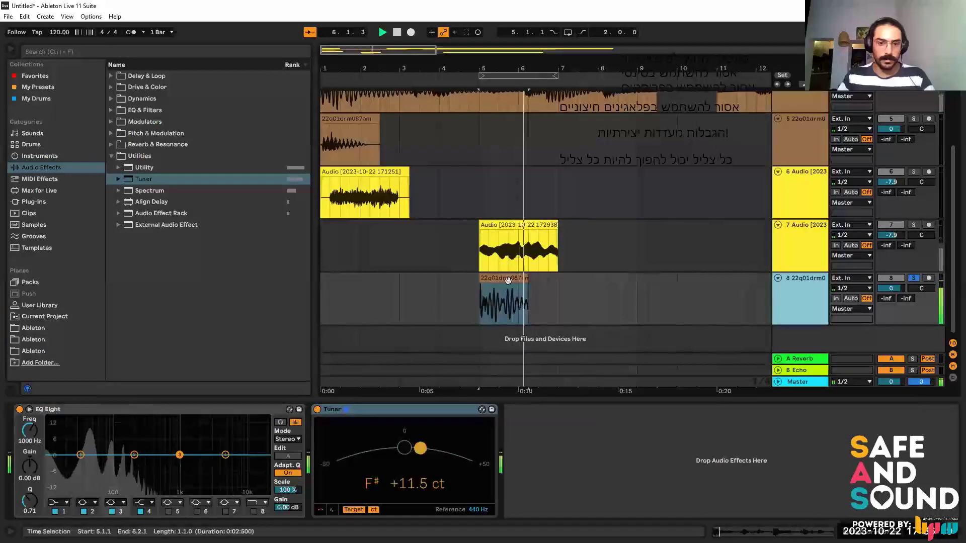
Detune the copied drum clip by -10 cents and play it against the Tuner.
{"action": "key", "text": "shift+Tab"}
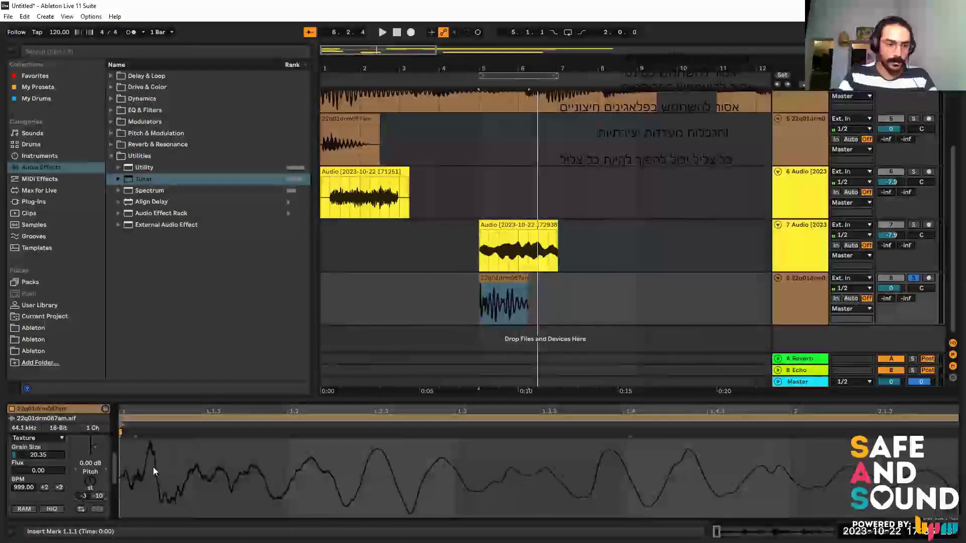
{"action": "left_click", "coordinate": [801, 310]}
{"action": "key", "text": "space"}
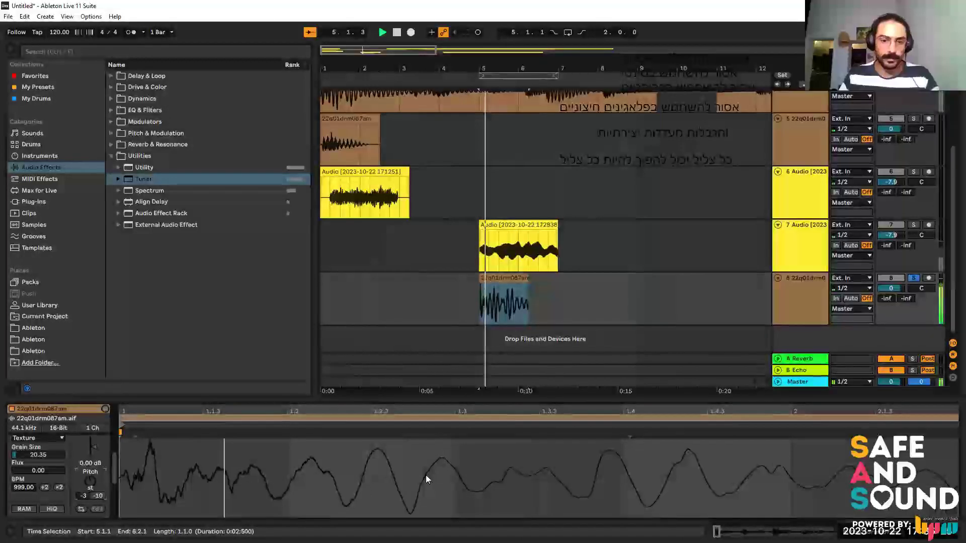
{"action": "key", "text": "shift+Tab"}
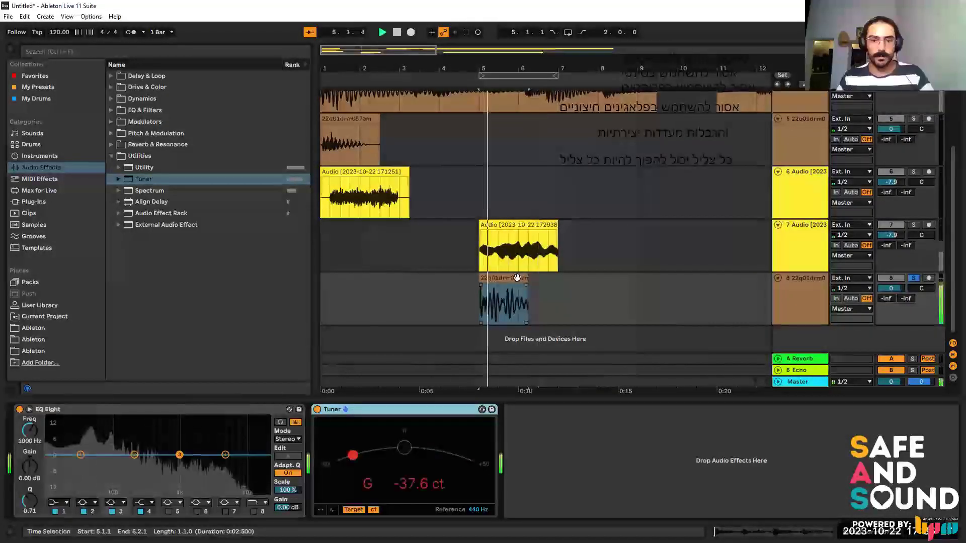
Play the retuned drum clip from 5.4.1 and check its pitch on the Tuner.
{"action": "left_click_drag", "start_coordinate": [523, 68], "coordinate": [499, 357]}
{"action": "scroll", "coordinate": [579, 327], "scroll_direction": "left", "scroll_amount": 3}
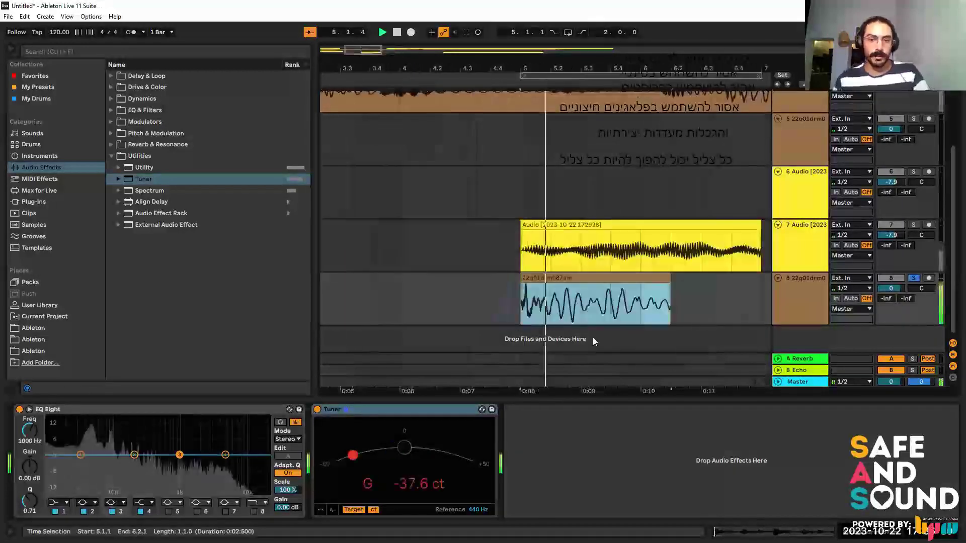
{"action": "scroll", "coordinate": [592, 305], "scroll_direction": "right", "scroll_amount": 2}
{"action": "left_click", "coordinate": [592, 304]}
{"action": "key", "text": "space"}
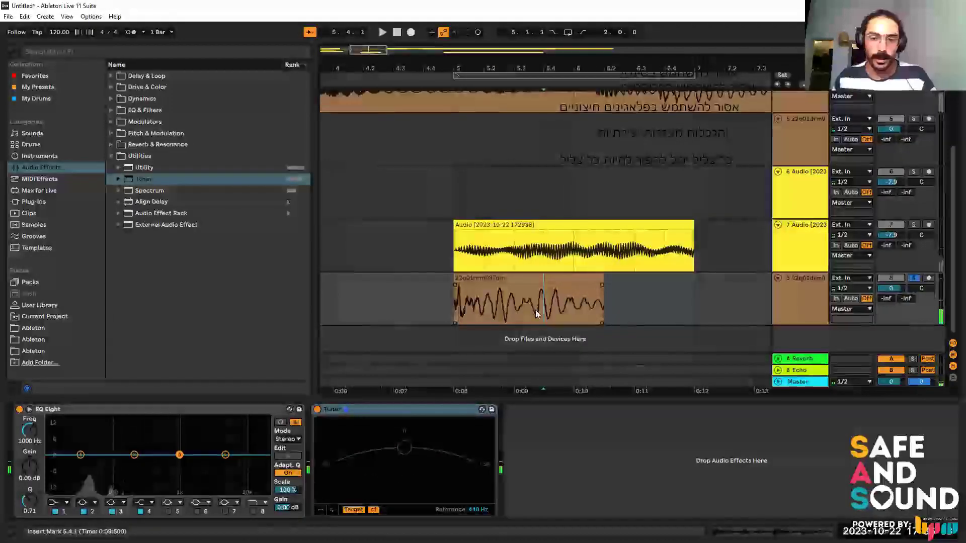
{"action": "scroll", "coordinate": [534, 317], "scroll_direction": "right", "scroll_amount": 1}
{"action": "left_click", "coordinate": [535, 317]}
{"action": "key", "text": "space"}
{"action": "key", "text": "space"}
{"action": "key", "text": "space"}
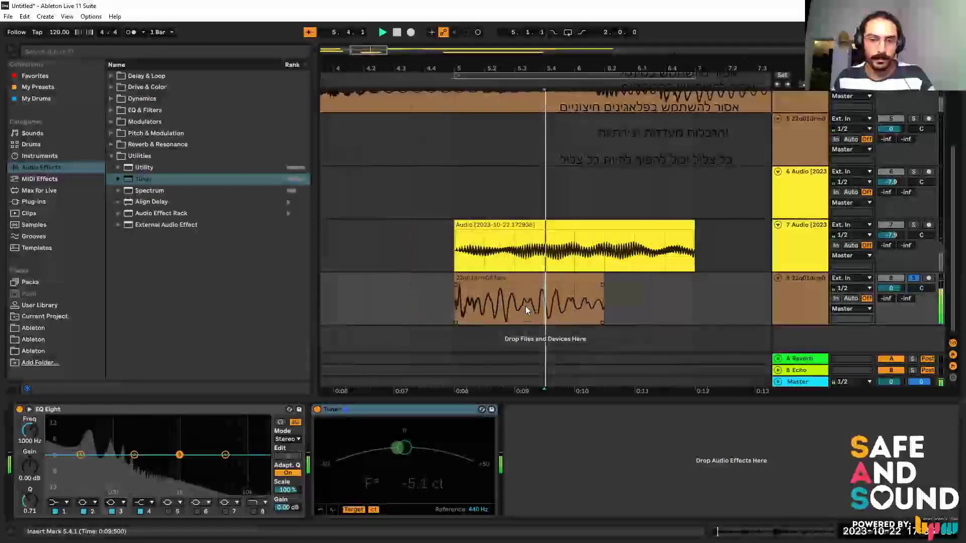
Play back the 22q01drm087am clip on track 8 repeatedly to check its pitch in the Tuner.
{"action": "key", "text": "space"}
{"action": "key", "text": "space"}
{"action": "key", "text": "space"}
{"action": "key", "text": "space"}
{"action": "key", "text": "space"}
{"action": "left_click", "coordinate": [531, 306]}
{"action": "left_click", "coordinate": [541, 311]}
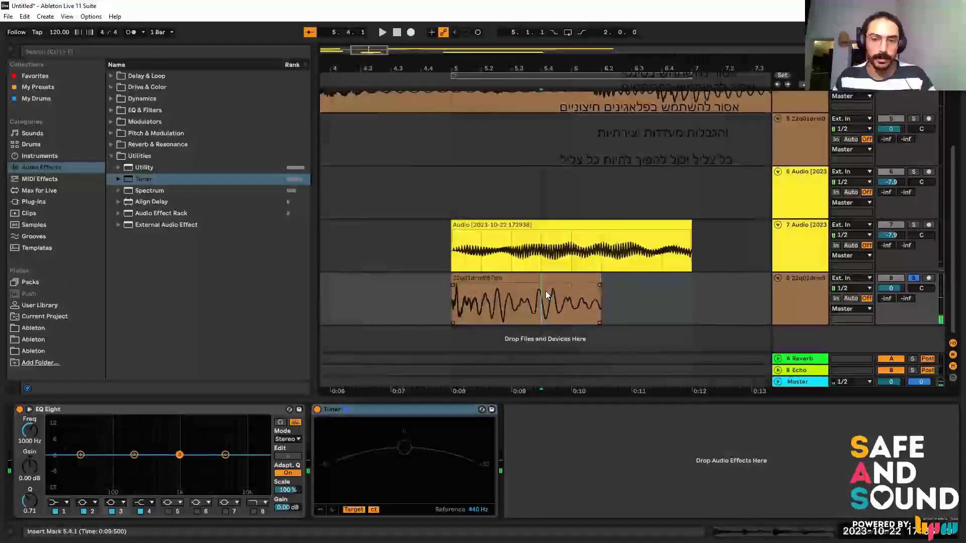
{"action": "key", "text": "space"}
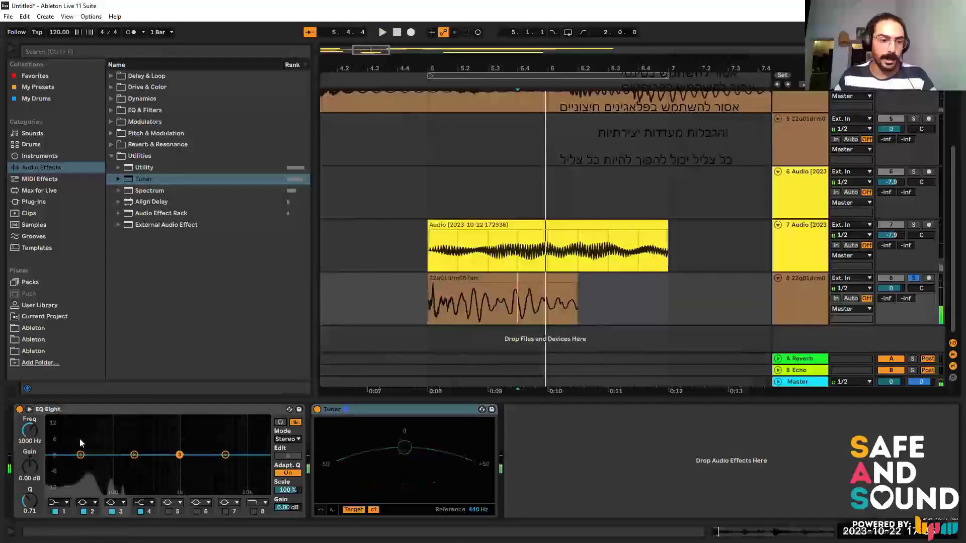
Try a low-cut filter on band 1 of track 8's EQ Eight.
{"action": "left_click", "coordinate": [57, 502]}
{"action": "left_click", "coordinate": [51, 446]}
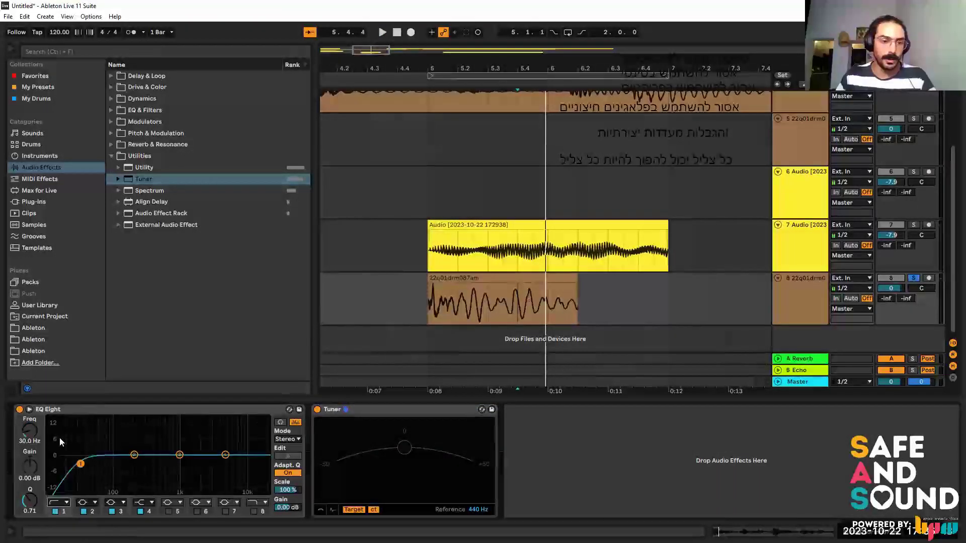
{"action": "key", "text": "ctrl+z"}
Set the project tempo to 128 BPM.
{"action": "left_click", "coordinate": [505, 308]}
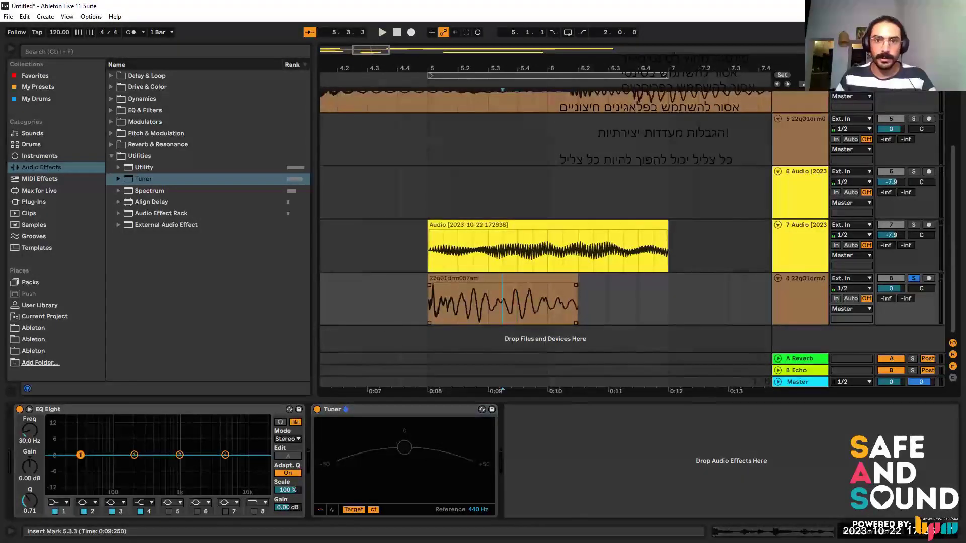
{"action": "mouse_move", "coordinate": [503, 69]}
{"action": "left_mouse_down"}
{"action": "mouse_move", "coordinate": [402, 51]}
{"action": "mouse_move", "coordinate": [384, 33]}
{"action": "left_mouse_up"}
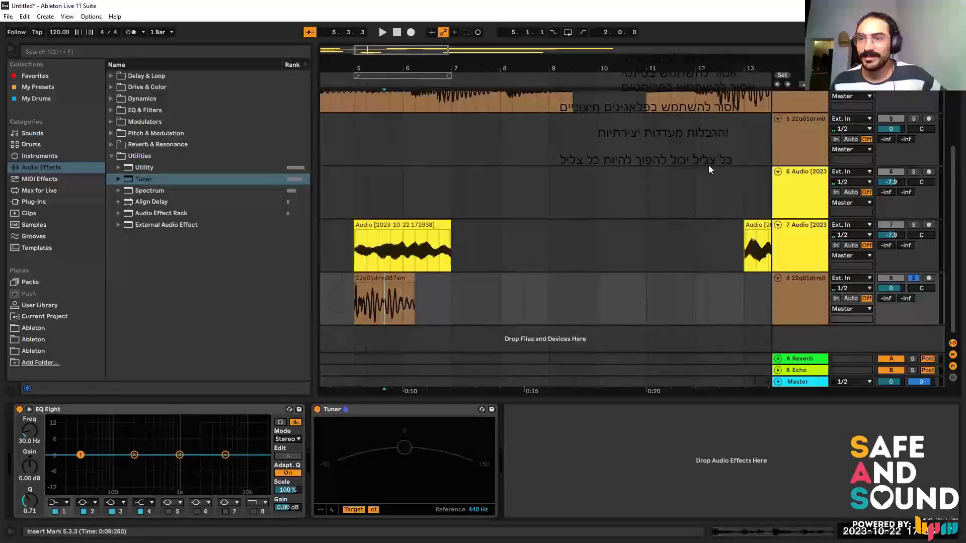
{"action": "left_click", "coordinate": [66, 35]}
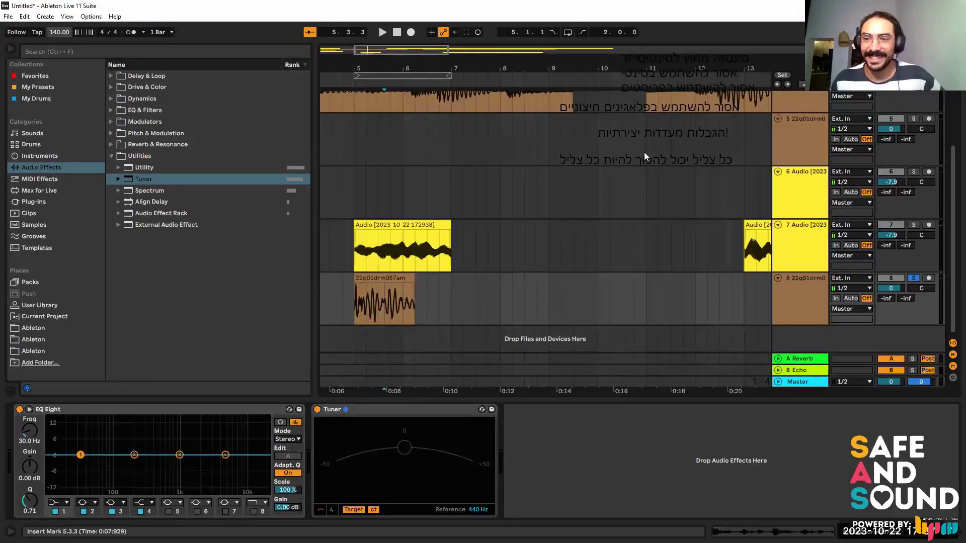
{"action": "type", "text": "1"}
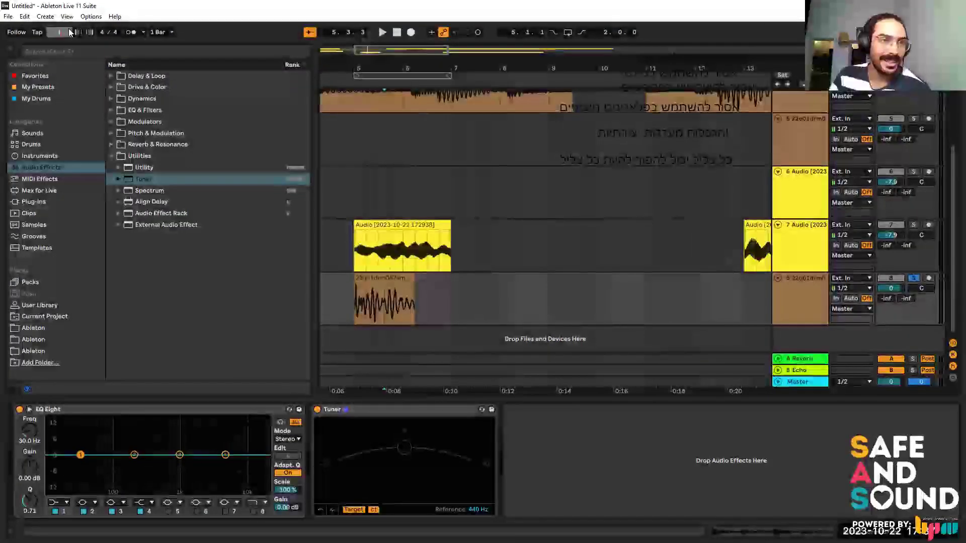
{"action": "type", "text": "25"}
{"action": "key", "text": "Return"}
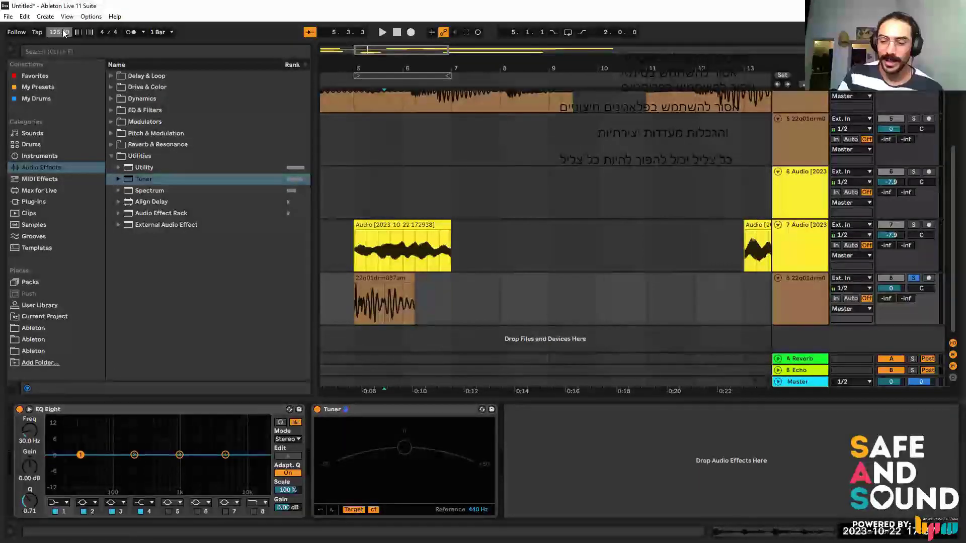
{"action": "left_click_drag", "start_coordinate": [62, 33], "coordinate": [63, 18]}
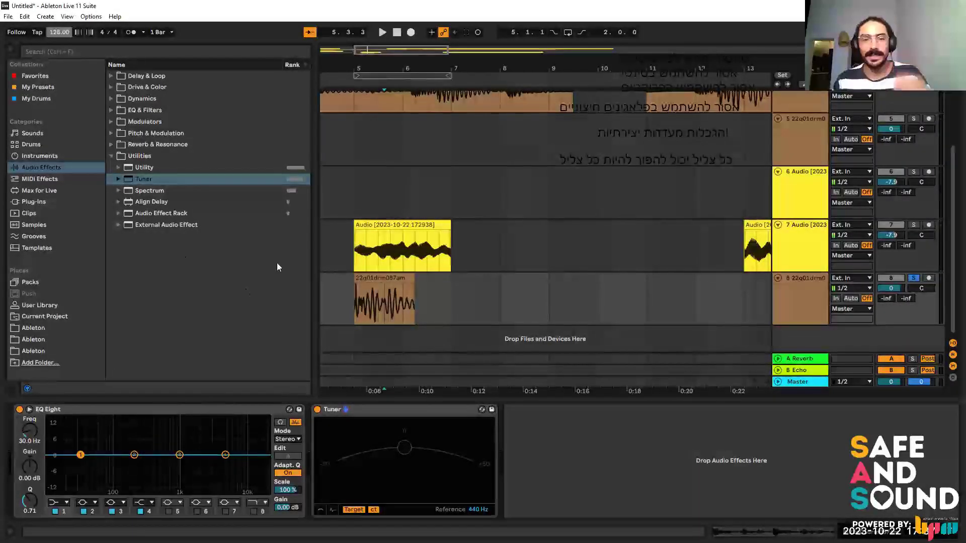
{"action": "left_click", "coordinate": [382, 279]}
{"action": "left_click_drag", "start_coordinate": [402, 307], "coordinate": [426, 313]}
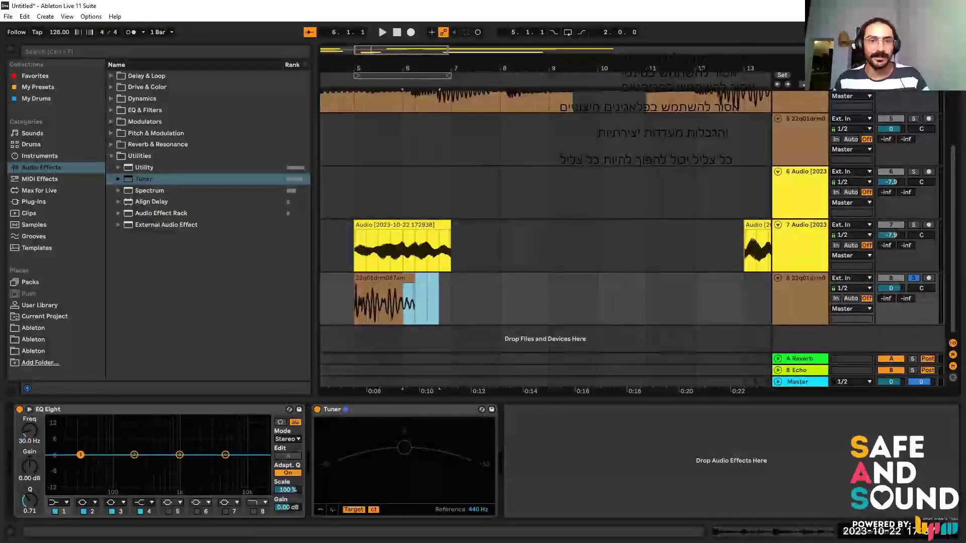
{"action": "left_click_drag", "start_coordinate": [376, 65], "coordinate": [370, 71]}
{"action": "scroll", "coordinate": [353, 231], "scroll_direction": "down", "scroll_amount": 5}
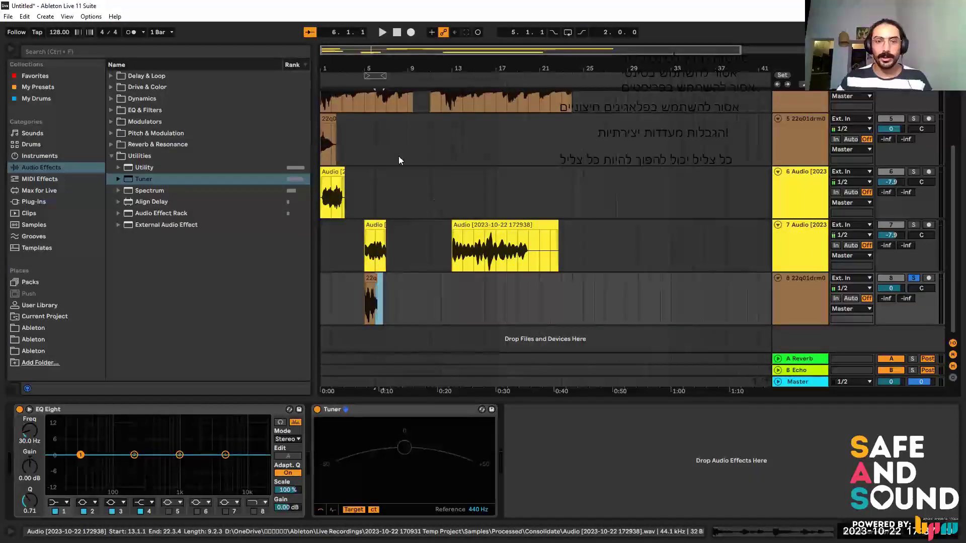
{"action": "left_click_drag", "start_coordinate": [386, 68], "coordinate": [487, 91]}
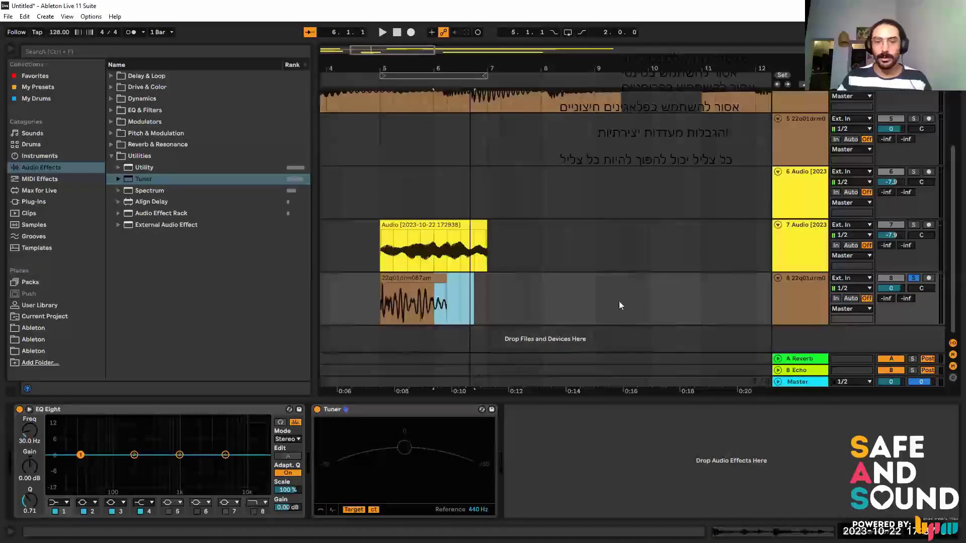
{"action": "key", "text": "minus"}
{"action": "left_click", "coordinate": [789, 305]}
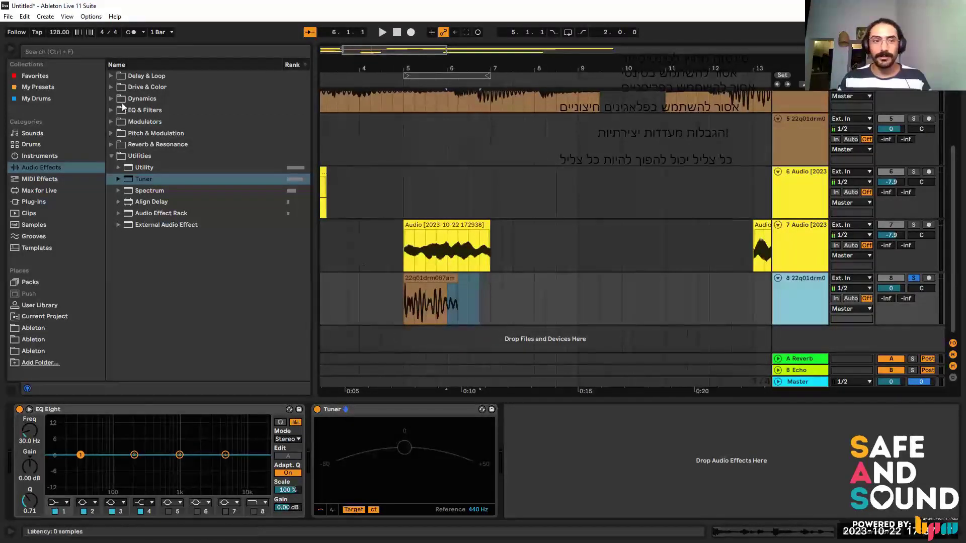
Search the sample library for "house".
{"action": "left_click", "coordinate": [54, 225]}
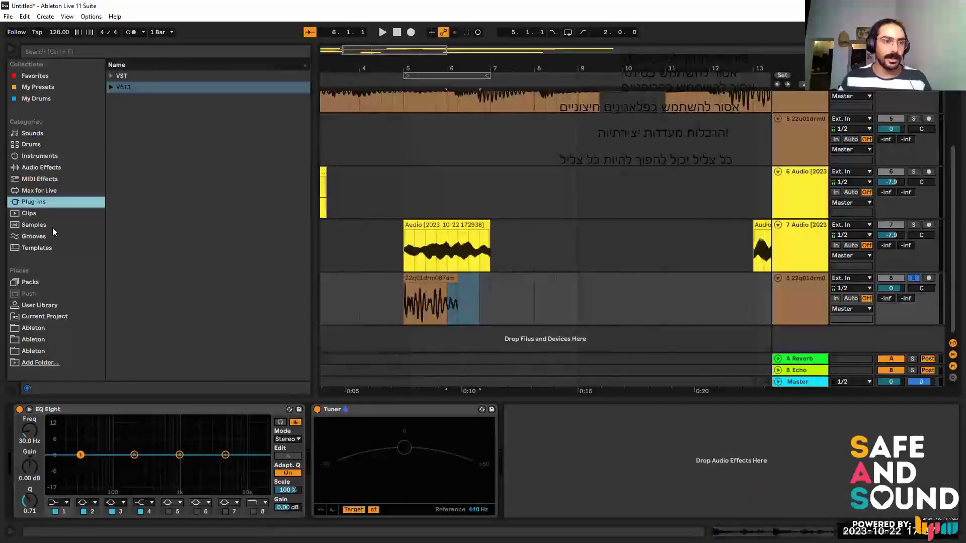
{"action": "left_click", "coordinate": [263, 49]}
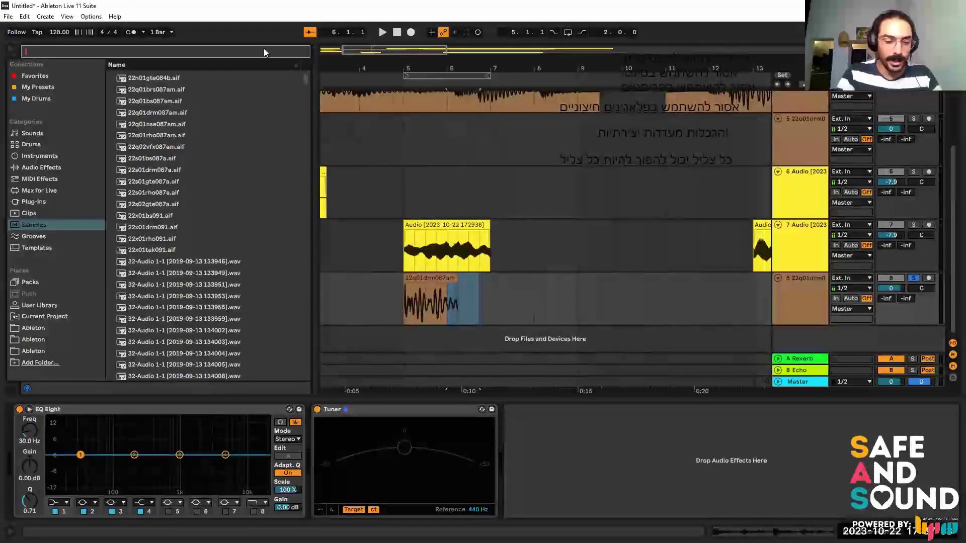
{"action": "type", "text": "house"}
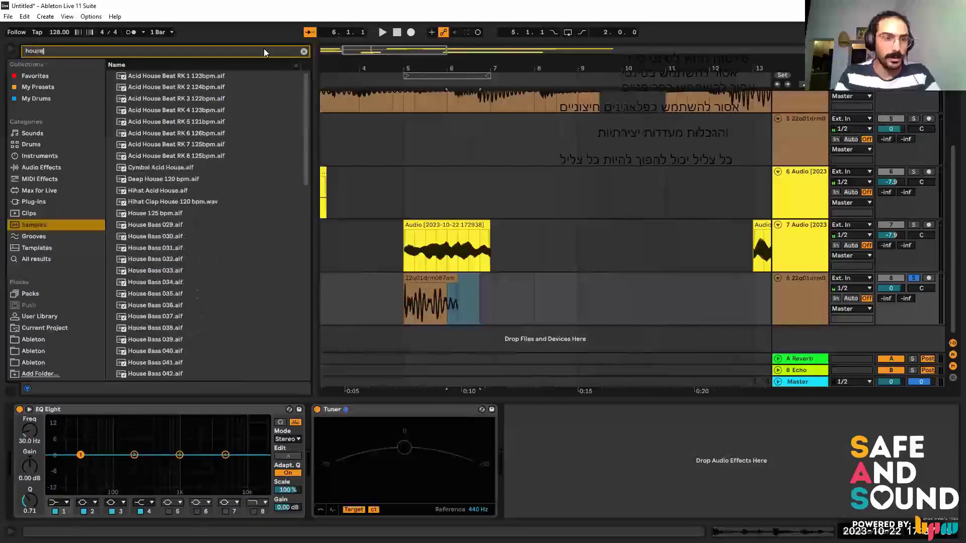
Preview several Acid House Beat loops and place Acid House Beat RK 2 124bpm on a new audio track at bar 5.
{"action": "left_click", "coordinate": [177, 88]}
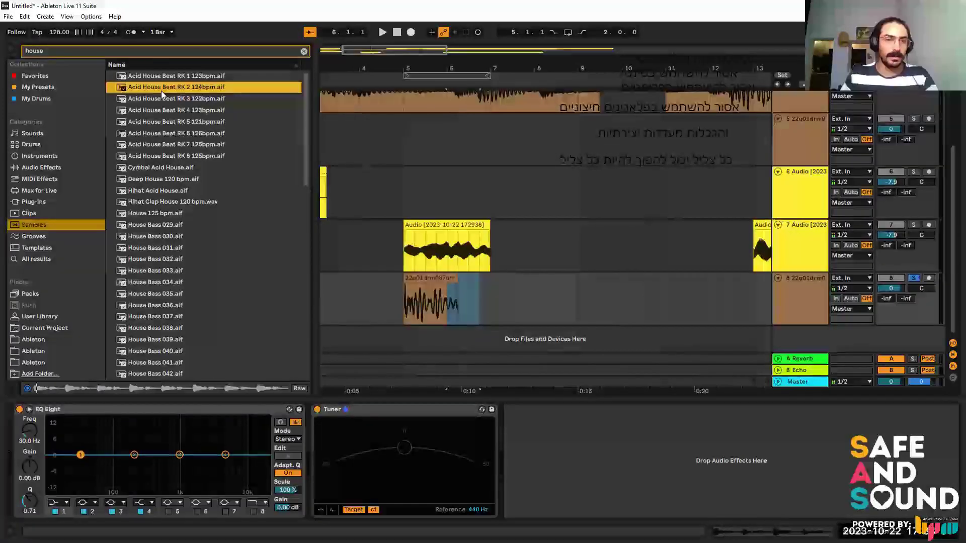
{"action": "left_click", "coordinate": [167, 79]}
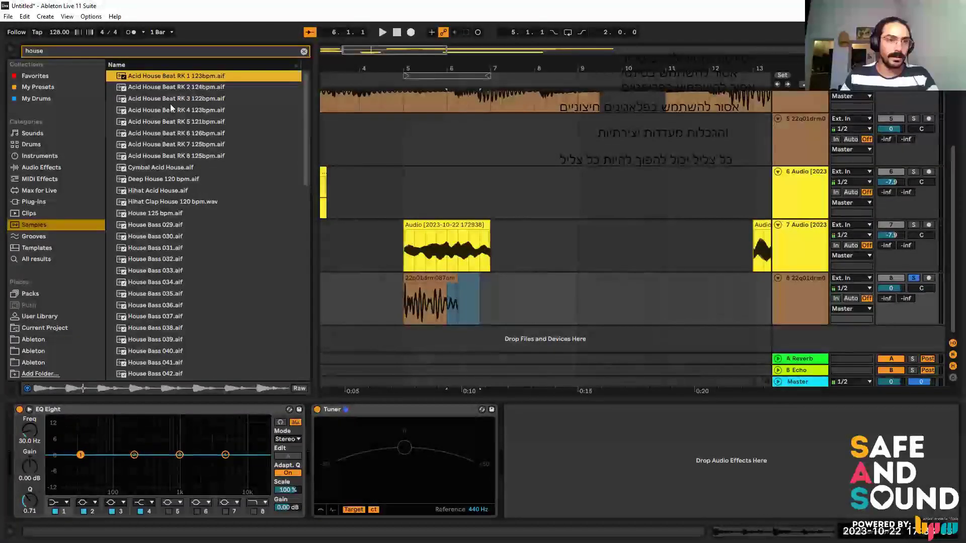
{"action": "left_click", "coordinate": [170, 103]}
{"action": "left_click", "coordinate": [174, 111]}
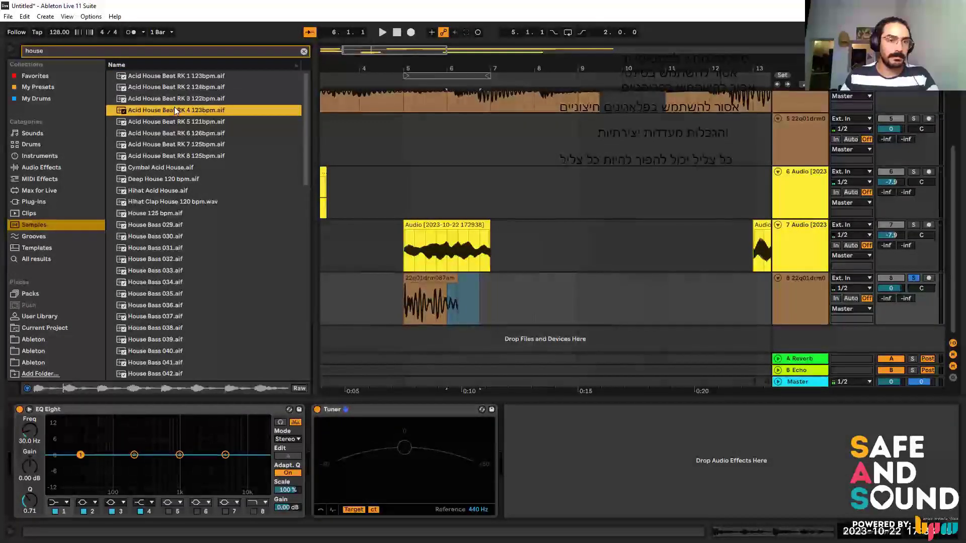
{"action": "left_click", "coordinate": [165, 91]}
{"action": "left_click_drag", "start_coordinate": [156, 90], "coordinate": [508, 347]}
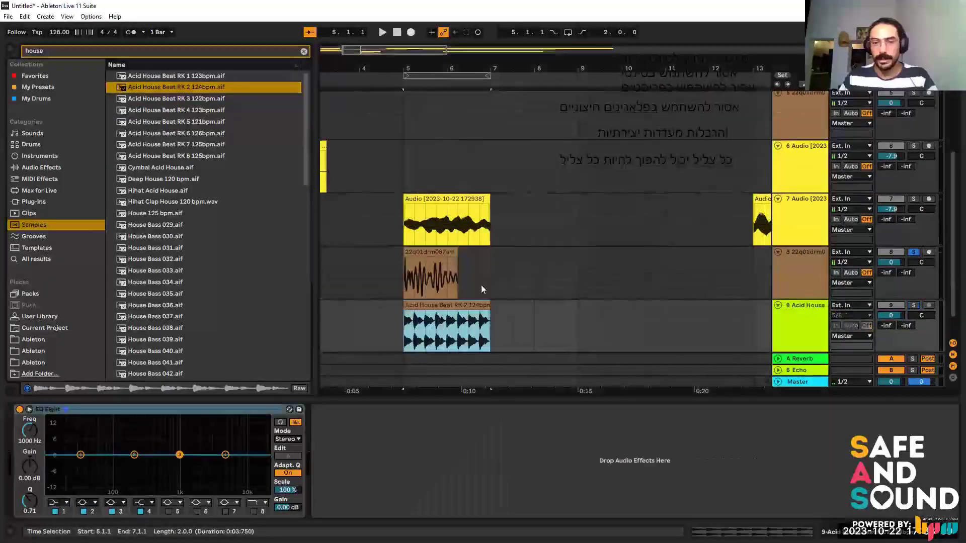
Extend the Acid House Beat clip to bar 9 and loop playback over bars 5 to 9.
{"action": "left_click_drag", "start_coordinate": [584, 281], "coordinate": [579, 280]}
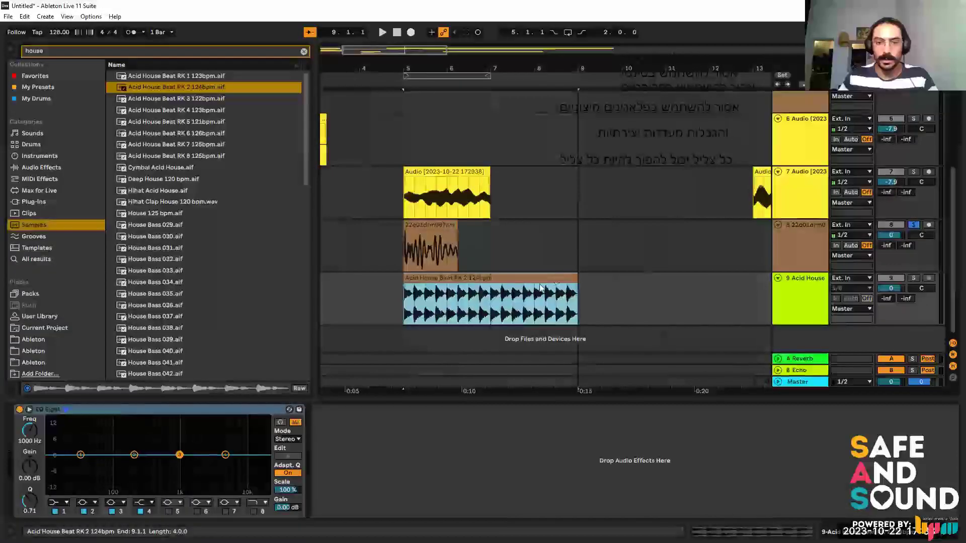
{"action": "key", "text": "ctrl+l"}
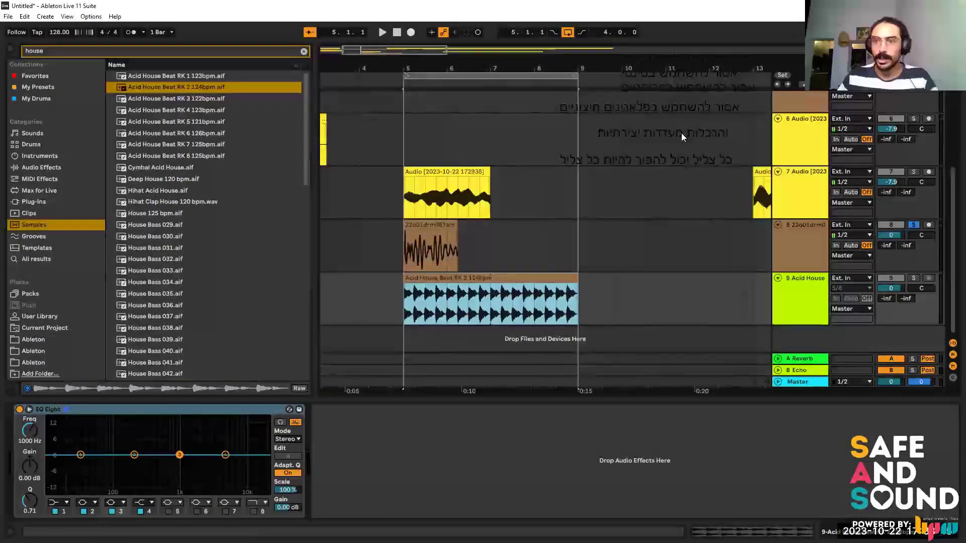
Deactivate tracks 3 to 6 and turn off the solo on track 8.
{"action": "scroll", "coordinate": [681, 133], "scroll_direction": "up", "scroll_amount": 5}
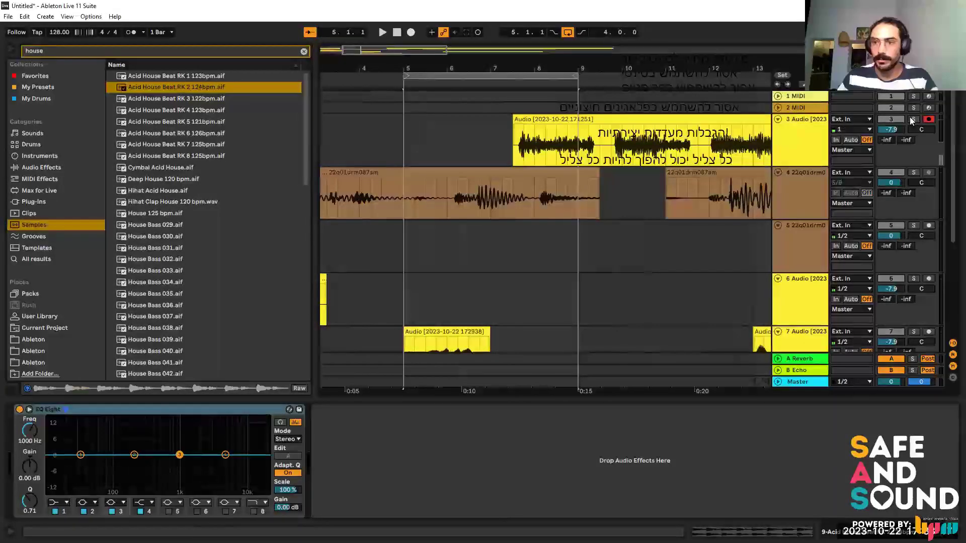
{"action": "left_click", "coordinate": [928, 119]}
{"action": "left_click", "coordinate": [886, 121]}
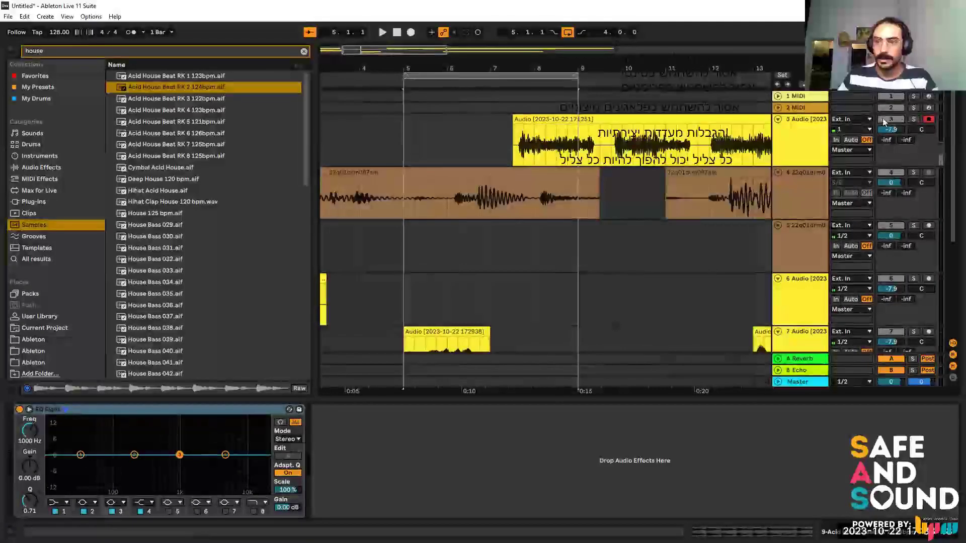
{"action": "left_click", "coordinate": [893, 174]}
{"action": "scroll", "coordinate": [895, 176], "scroll_direction": "down", "scroll_amount": 1}
{"action": "left_click", "coordinate": [893, 166]}
{"action": "left_click", "coordinate": [890, 218]}
{"action": "scroll", "coordinate": [936, 297], "scroll_direction": "down", "scroll_amount": 3}
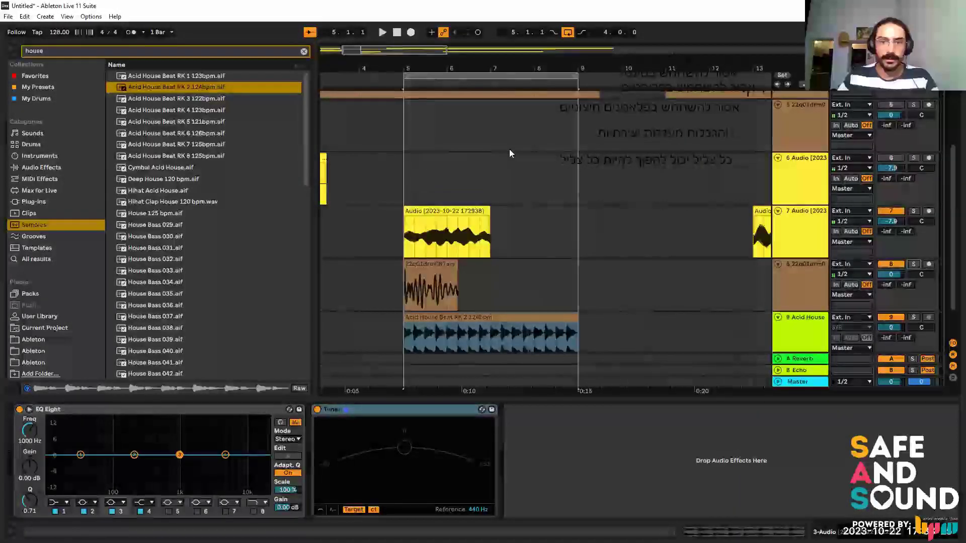
Duplicate the two-bar audio clip on track 7 to fill the loop up to bar 9.
{"action": "left_click", "coordinate": [425, 229]}
{"action": "scroll", "coordinate": [425, 229], "scroll_direction": "down", "scroll_amount": 2}
{"action": "key", "text": "ctrl+d"}
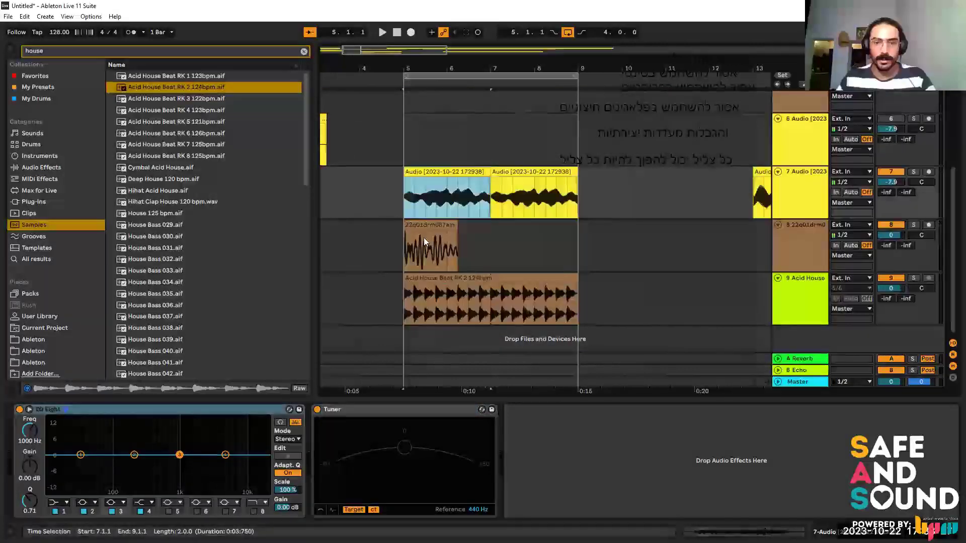
Deactivate track 8 and reset track 7's volume to 0 dB while the loop plays.
{"action": "left_click", "coordinate": [425, 229]}
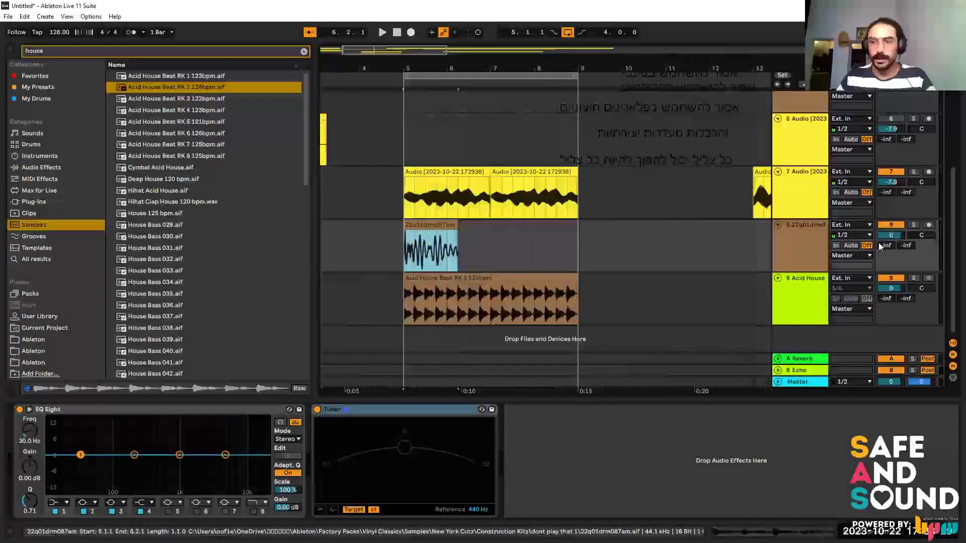
{"action": "key", "text": "space"}
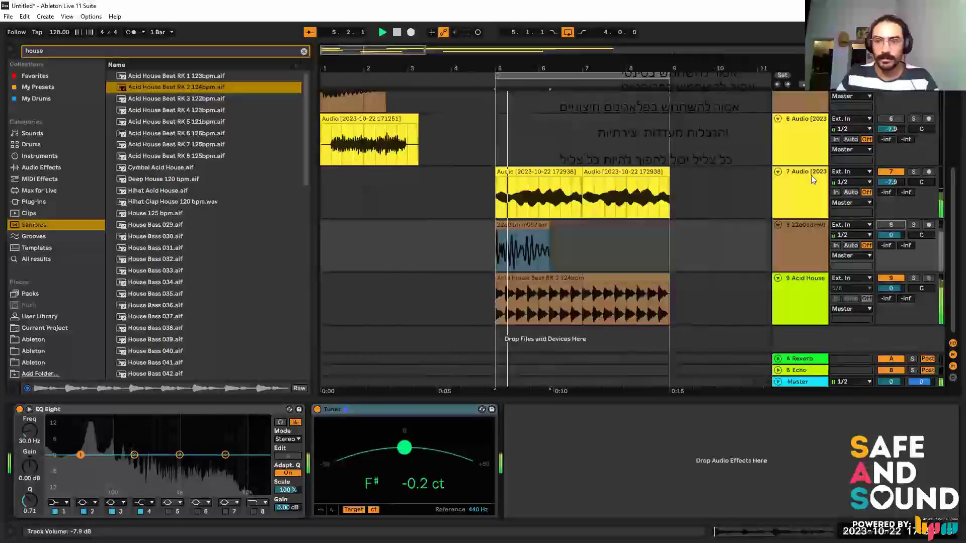
{"action": "double_click", "coordinate": [890, 182]}
{"action": "left_click_drag", "start_coordinate": [555, 275], "coordinate": [476, 276]}
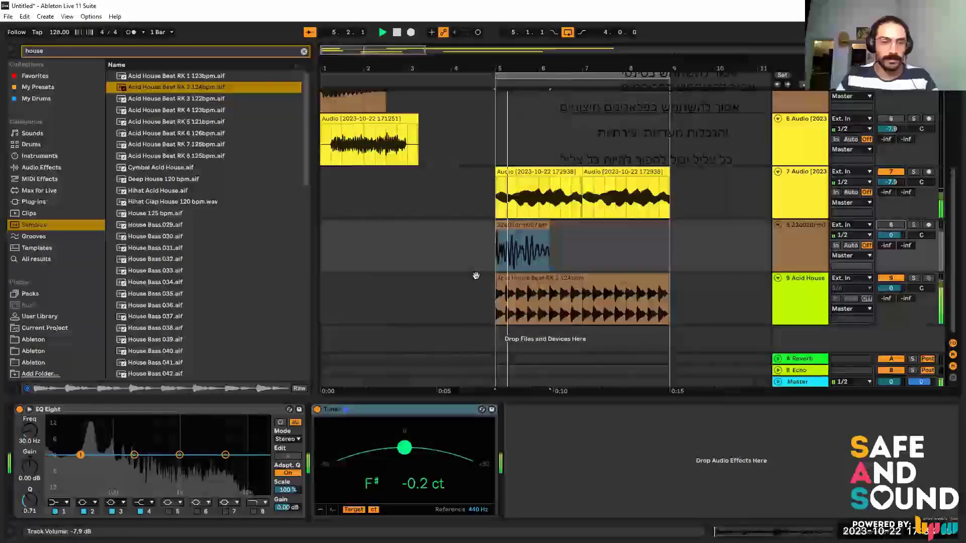
Set band 1 of track 7's EQ Eight to a low-cut filter at 166 Hz.
{"action": "left_click", "coordinate": [58, 502]}
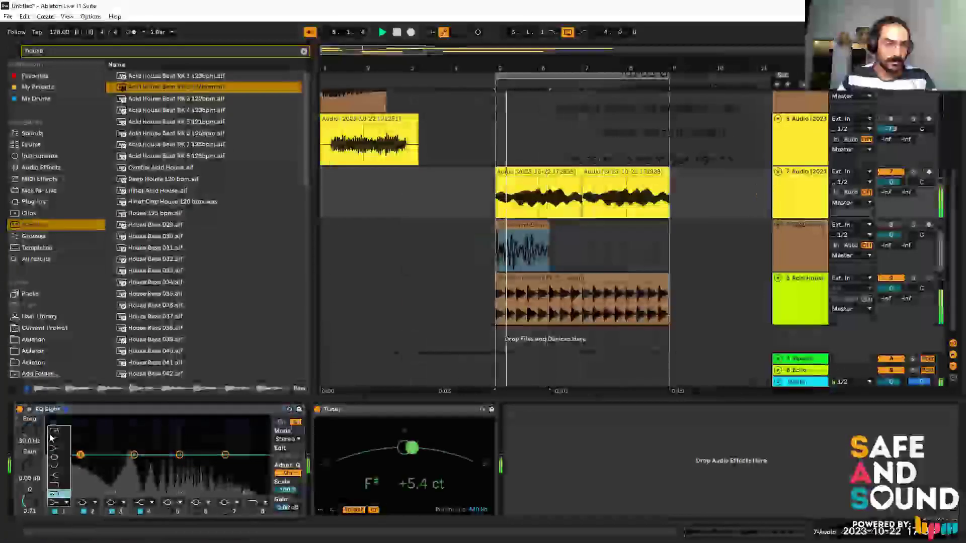
{"action": "left_click", "coordinate": [54, 439]}
{"action": "left_click_drag", "start_coordinate": [29, 431], "coordinate": [29, 404]}
Balance the playing loop by setting the Acid House track's volume to -6.0 dB and track 7's volume to -3.9 dB.
{"action": "mouse_move", "coordinate": [895, 288]}
{"action": "left_mouse_down"}
{"action": "mouse_move", "coordinate": [895, 303]}
{"action": "mouse_move", "coordinate": [896, 293]}
{"action": "left_mouse_up"}
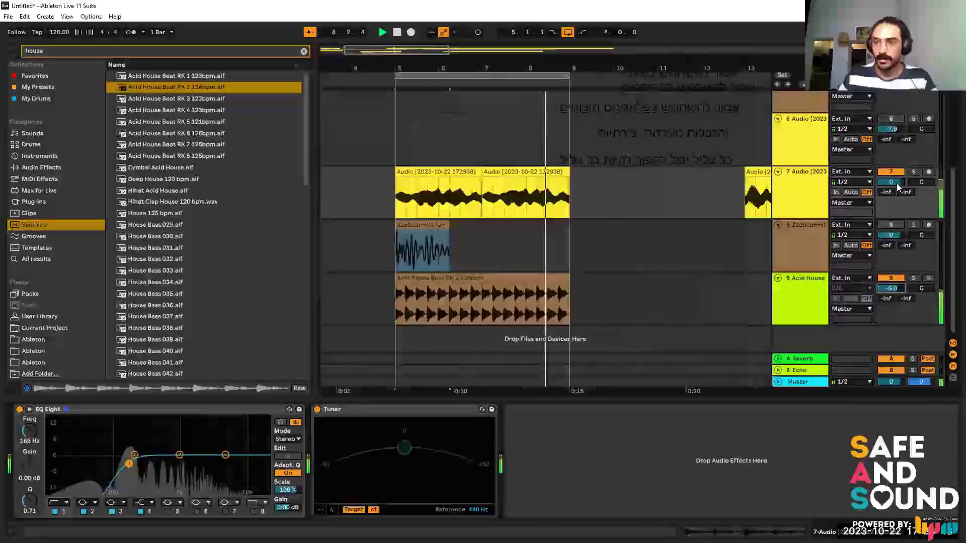
{"action": "left_click_drag", "start_coordinate": [892, 181], "coordinate": [891, 195]}
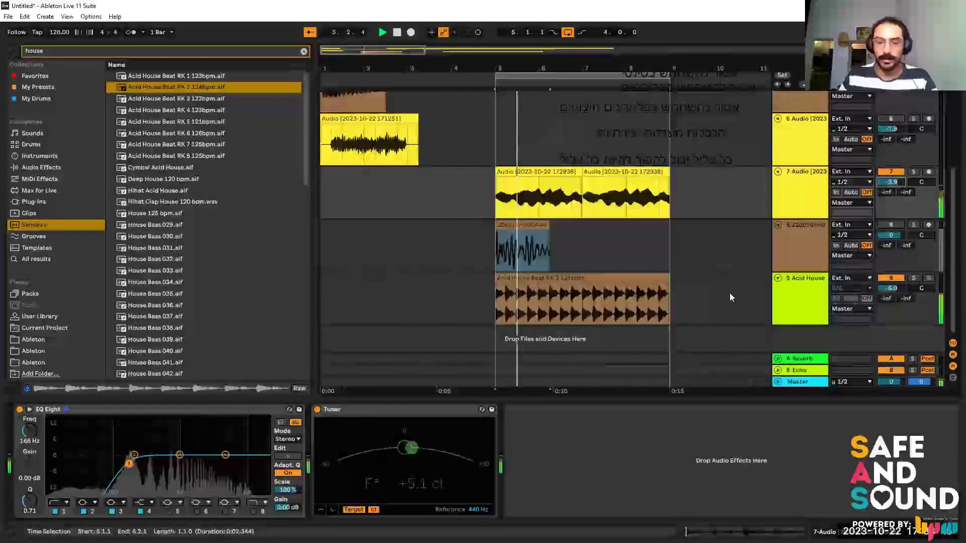
{"action": "key", "text": "XF86AudioRaiseVolume"}
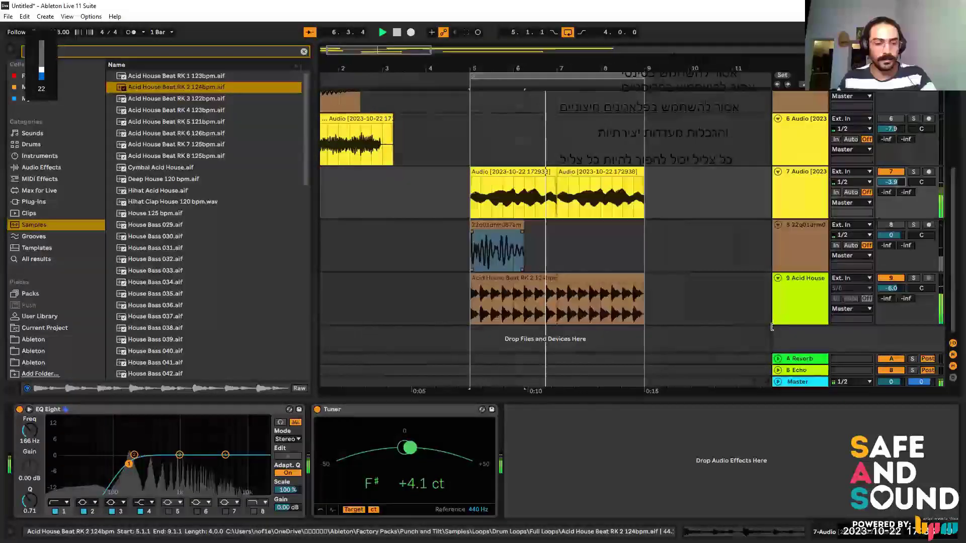
{"action": "key", "text": "XF86AudioLowerVolume"}
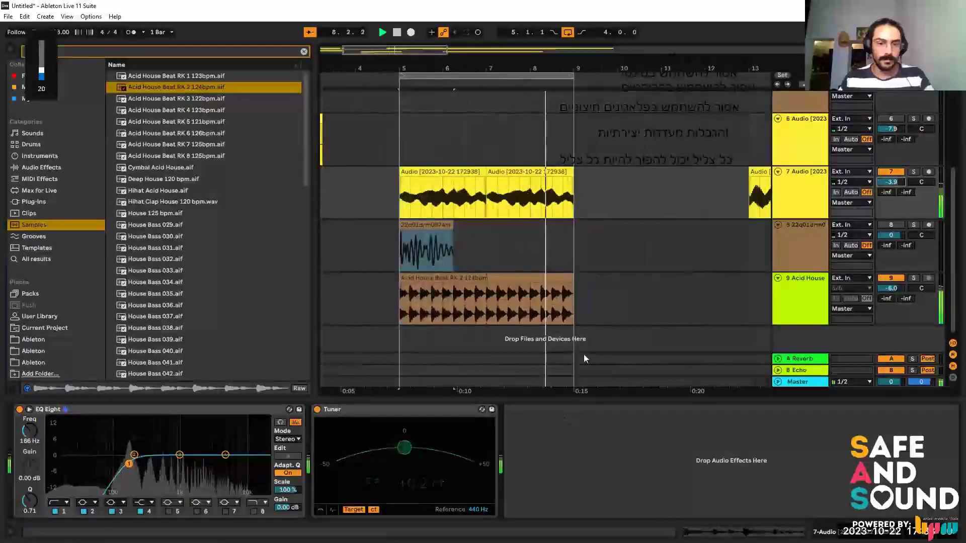
{"action": "left_click", "coordinate": [640, 304]}
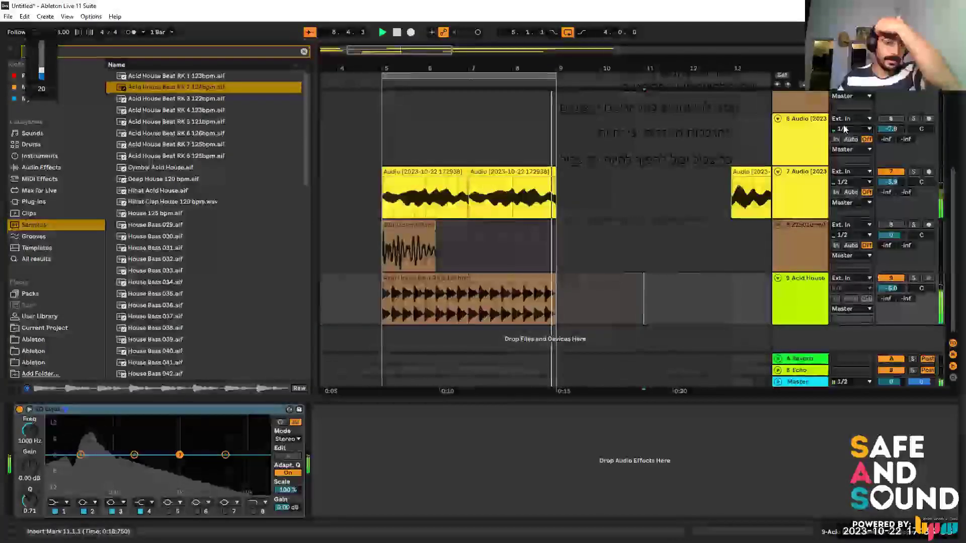
Solo track 8, the short drum sample clip at bar 5, and audition it on its own.
{"action": "key", "text": "space"}
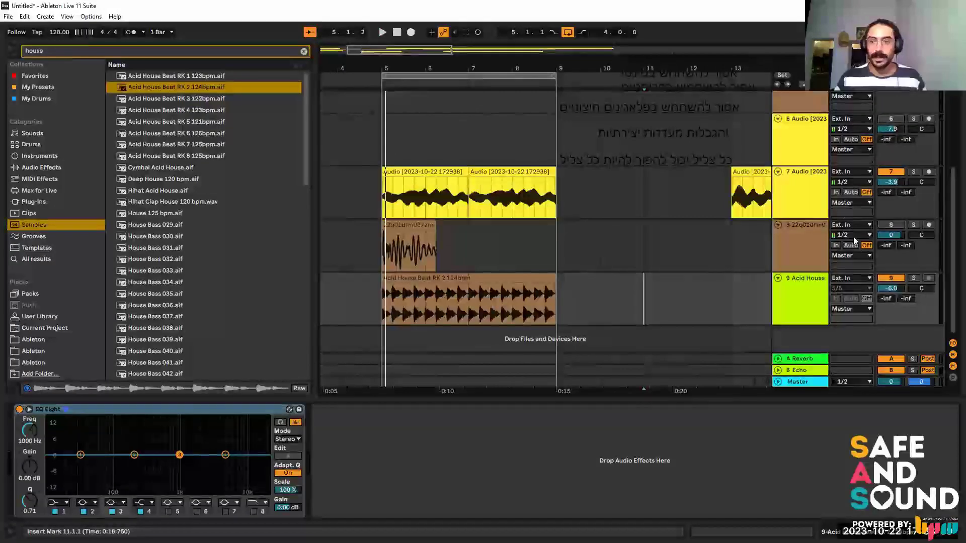
{"action": "left_click", "coordinate": [819, 227]}
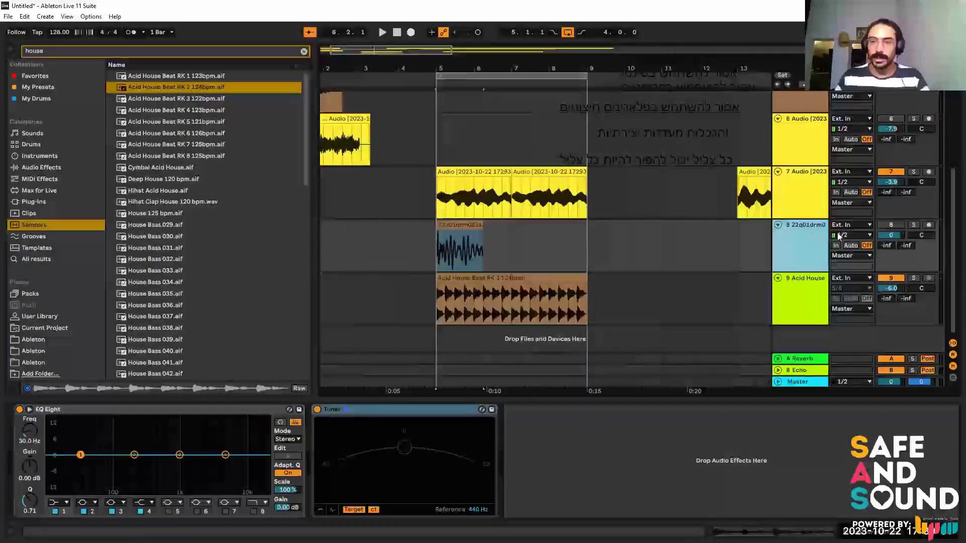
{"action": "key", "text": "x"}
{"action": "key", "text": "z"}
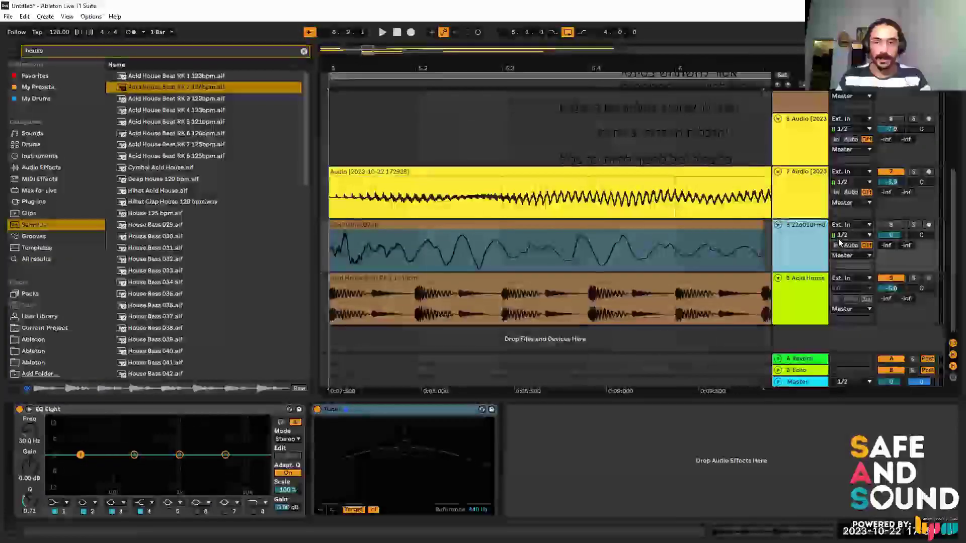
{"action": "key", "text": "space"}
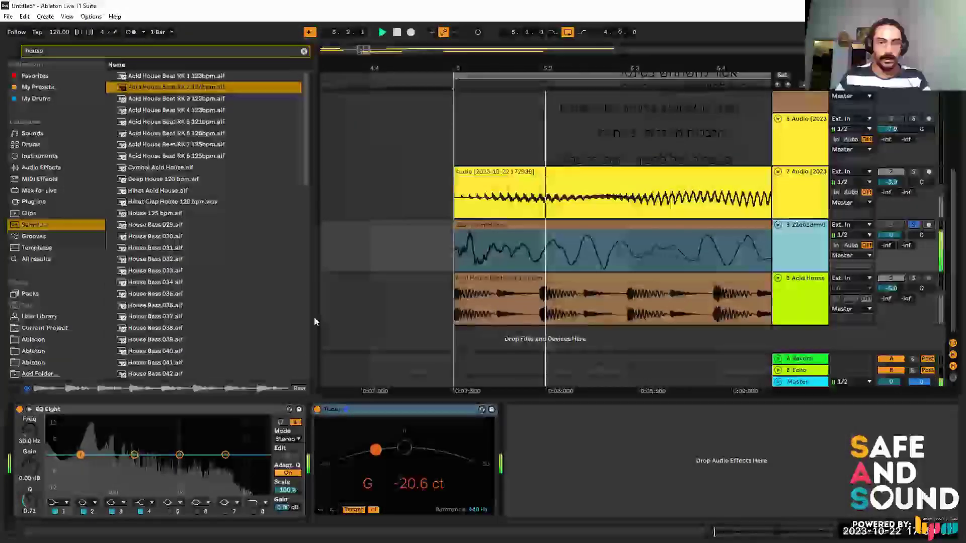
{"action": "key", "text": "space"}
{"action": "key", "text": "x"}
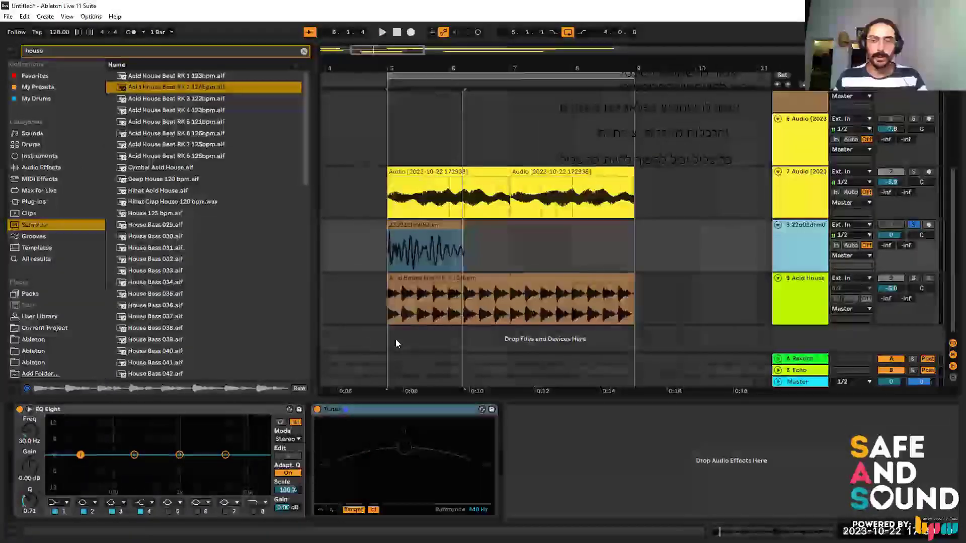
Clear the browser search and add Overdrive from the Drive & Color audio effects to track 8.
{"action": "left_click", "coordinate": [52, 167]}
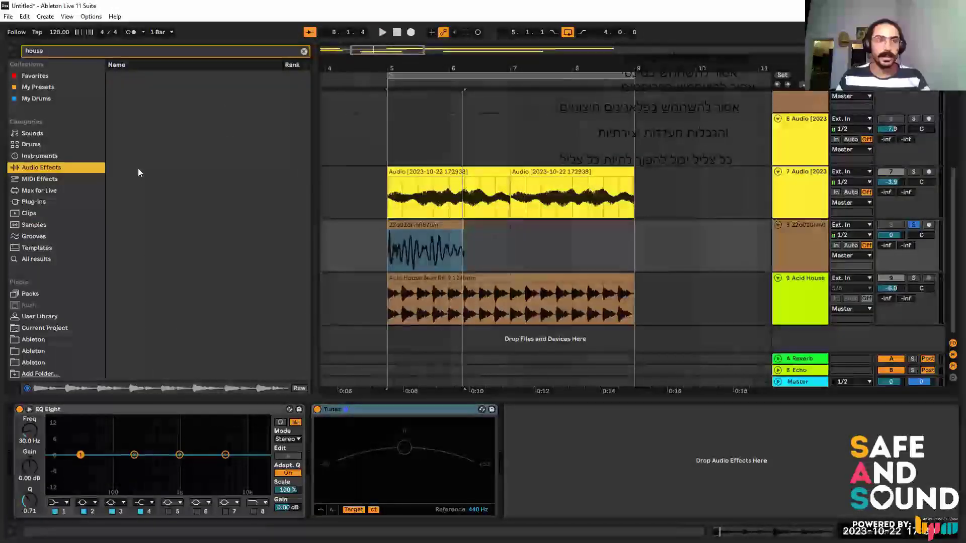
{"action": "left_click", "coordinate": [303, 52]}
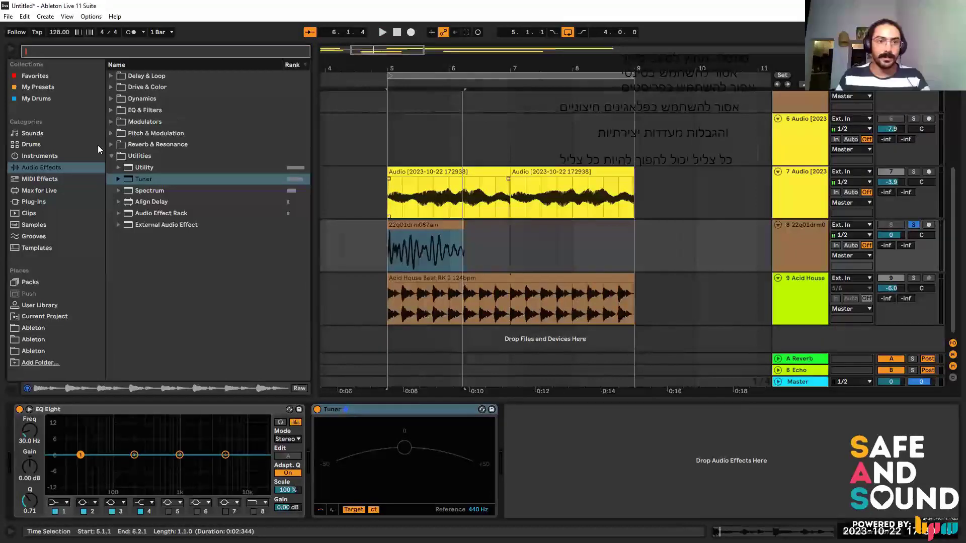
{"action": "left_click", "coordinate": [113, 156]}
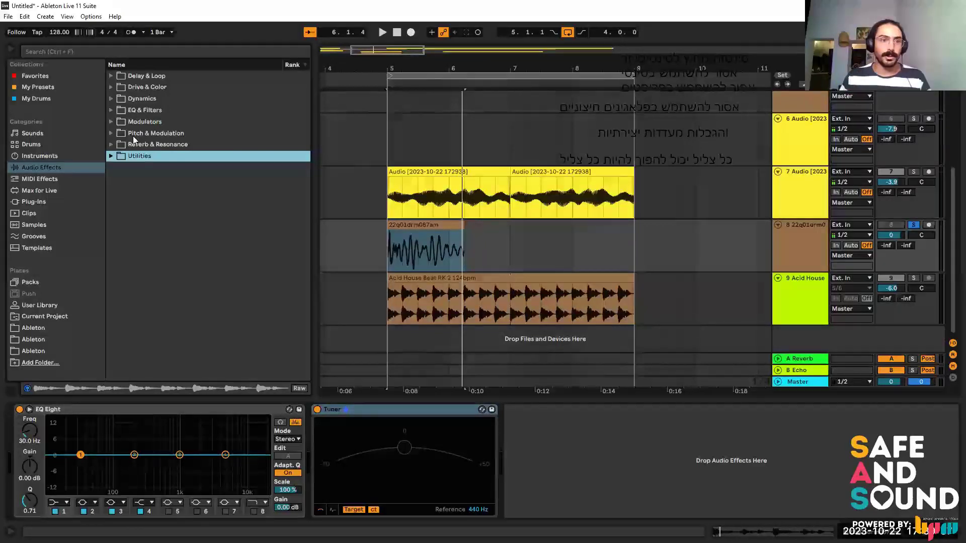
{"action": "left_click", "coordinate": [117, 86]}
{"action": "left_click", "coordinate": [111, 86]}
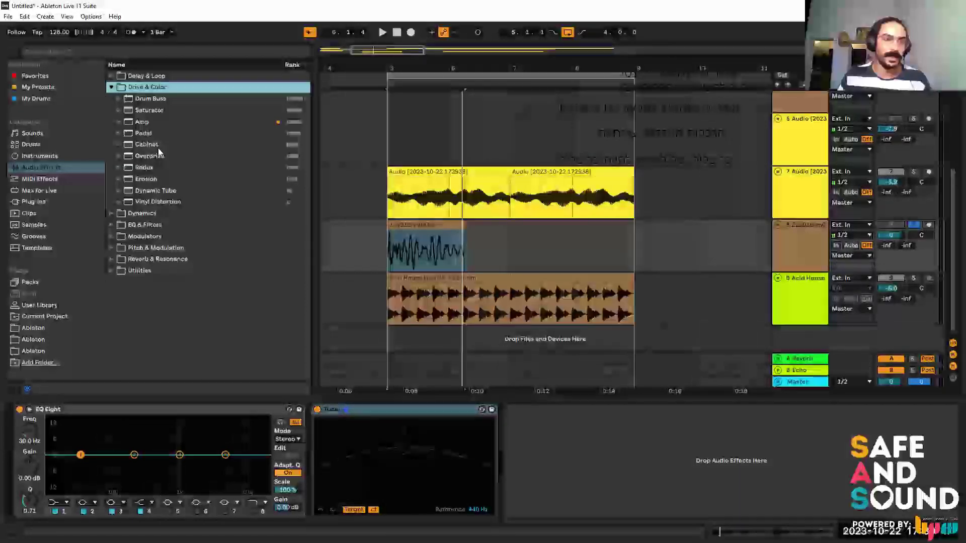
{"action": "double_click", "coordinate": [149, 156]}
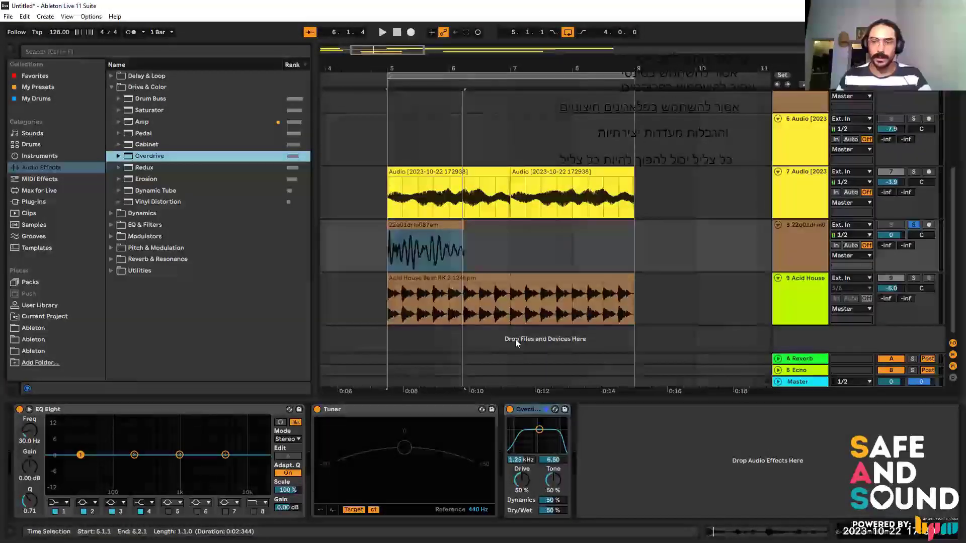
Set track 8's Overdrive filter to 212 Hz with a bandwidth of 2.98 while auditioning the clip.
{"action": "key", "text": "space"}
{"action": "left_click_drag", "start_coordinate": [541, 433], "coordinate": [521, 443]}
{"action": "key", "text": "space"}
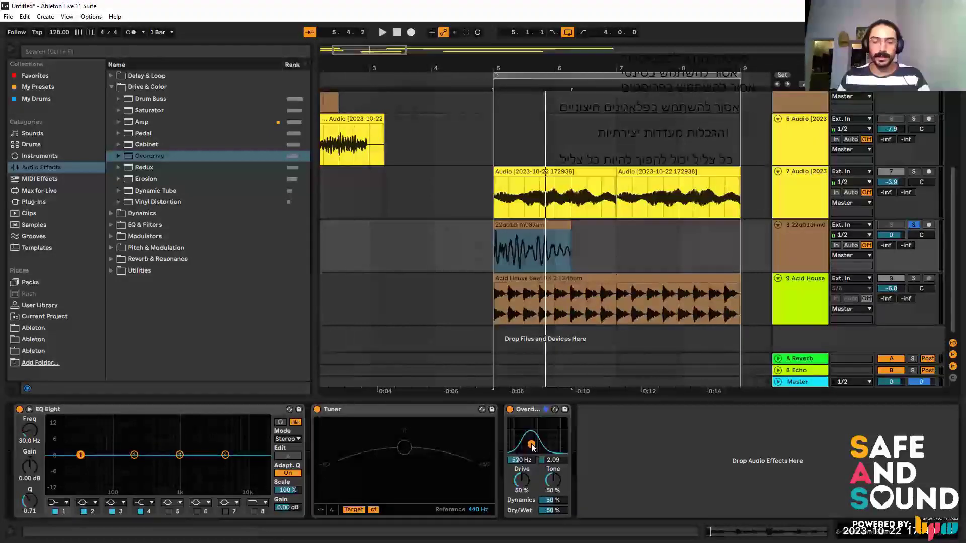
{"action": "key", "text": "space"}
{"action": "mouse_move", "coordinate": [531, 444]}
{"action": "left_mouse_down"}
{"action": "mouse_move", "coordinate": [541, 444]}
{"action": "mouse_move", "coordinate": [523, 442]}
{"action": "left_mouse_up"}
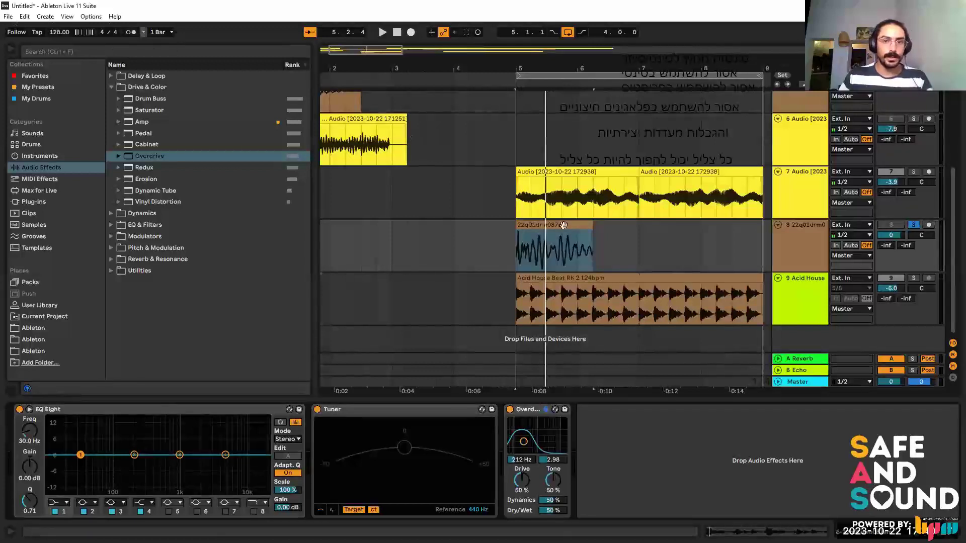
Record a first pass of Overdrive filter automation on track 8 from the start of bar 5.
{"action": "left_click", "coordinate": [512, 250]}
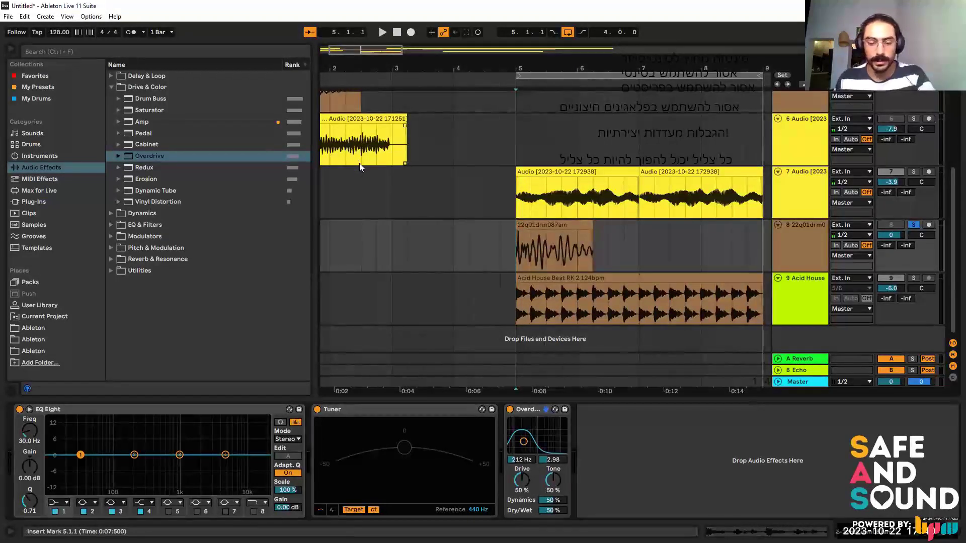
{"action": "key", "text": "super"}
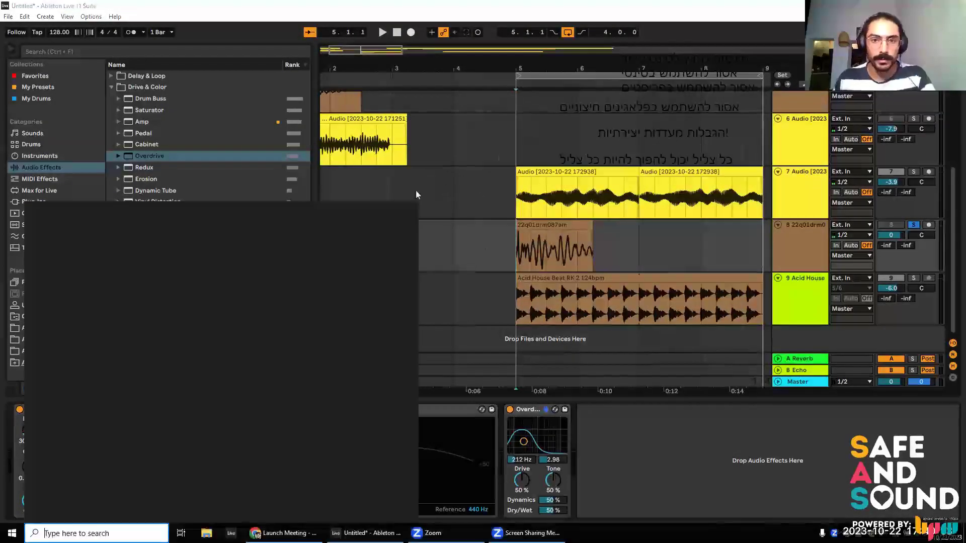
{"action": "left_click", "coordinate": [462, 178]}
{"action": "left_click", "coordinate": [511, 236]}
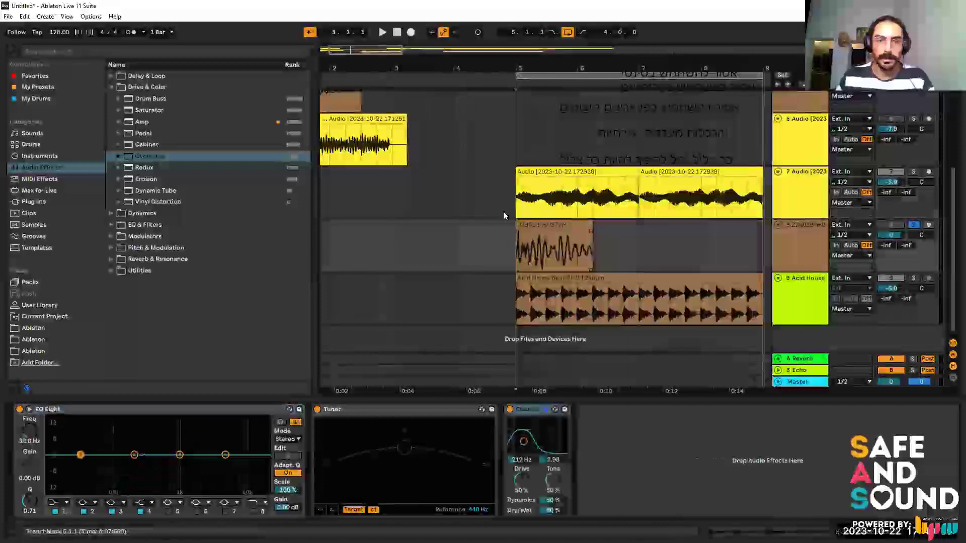
{"action": "key", "text": "F9"}
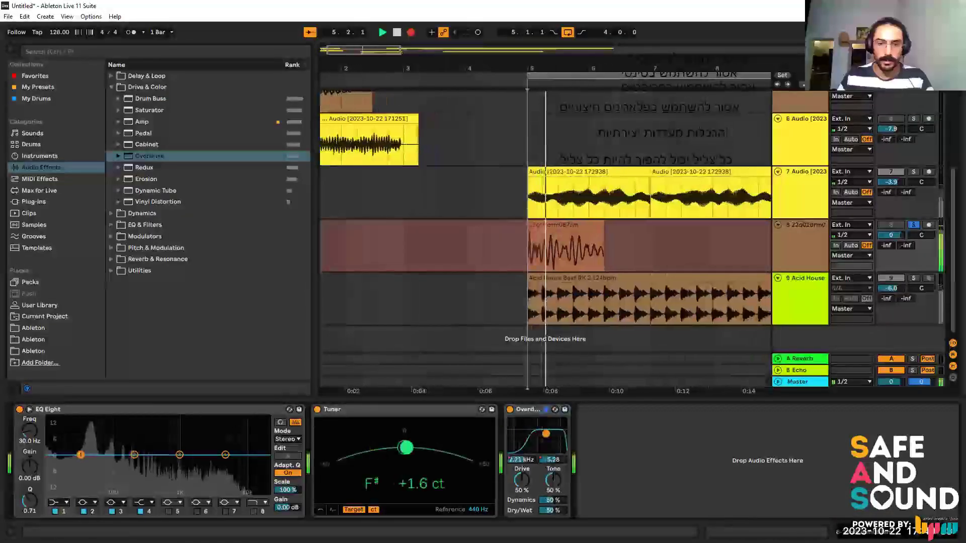
{"action": "key", "text": "space"}
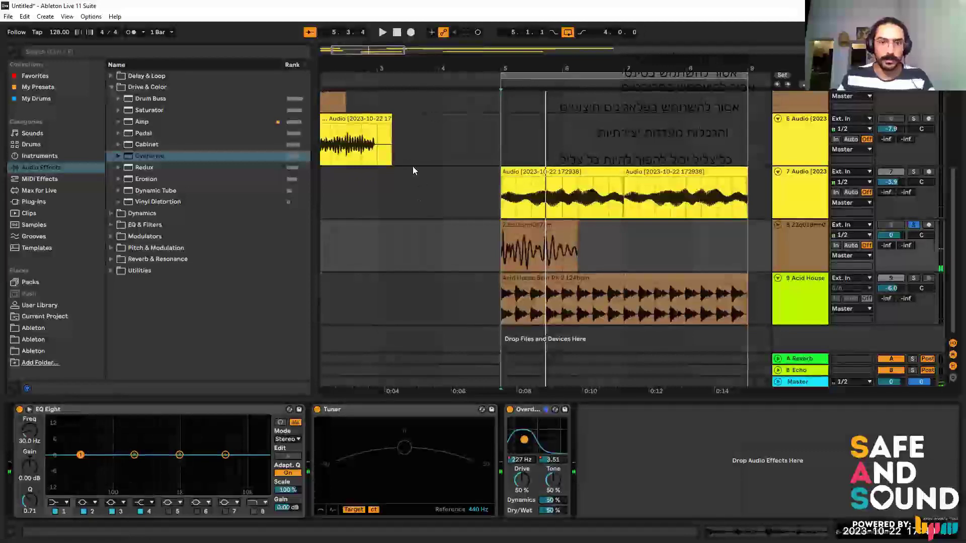
Record further takes of the Overdrive filter automation on track 8, sweeping the frequency down and back up.
{"action": "key", "text": "F9"}
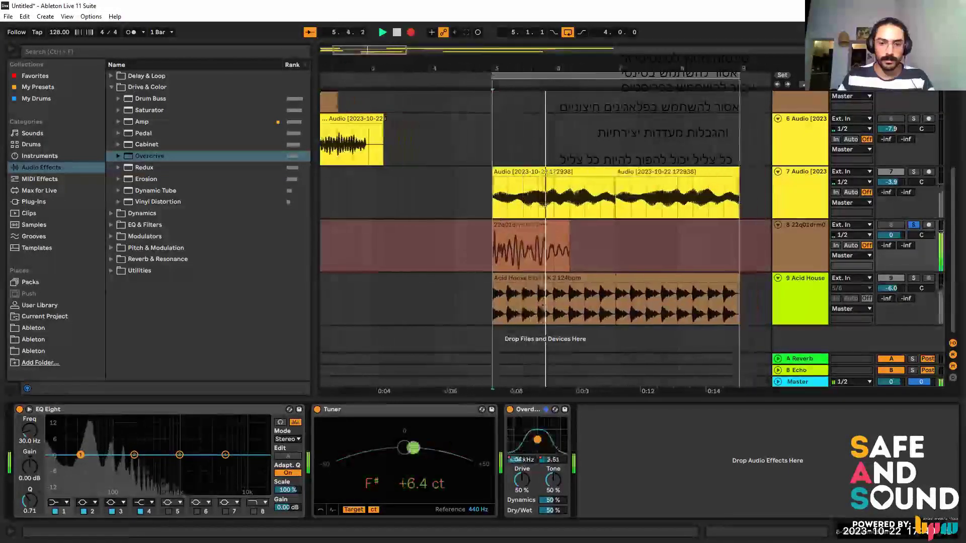
{"action": "left_click_drag", "start_coordinate": [538, 439], "coordinate": [524, 441]}
{"action": "key", "text": "space"}
{"action": "key", "text": "F9"}
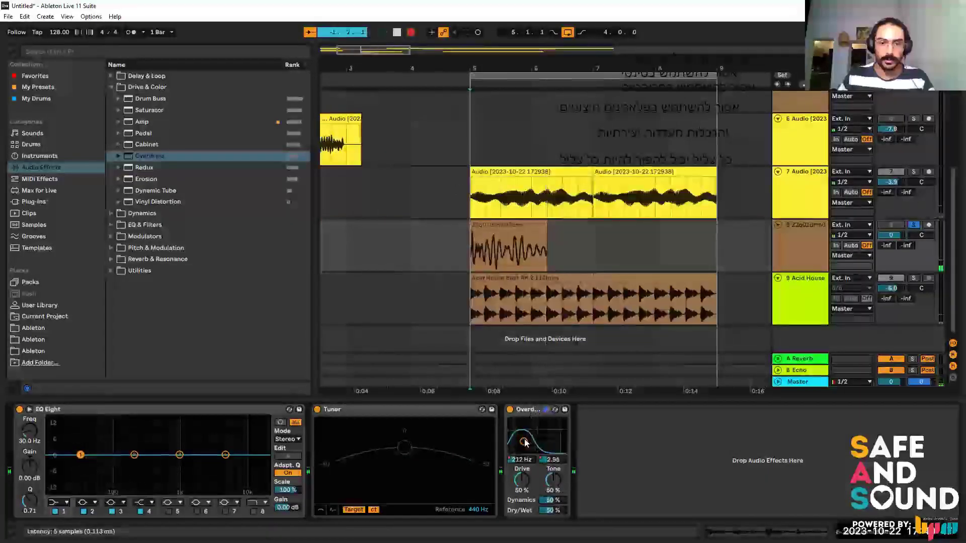
{"action": "left_click_drag", "start_coordinate": [524, 442], "coordinate": [542, 443]}
{"action": "key", "text": "space"}
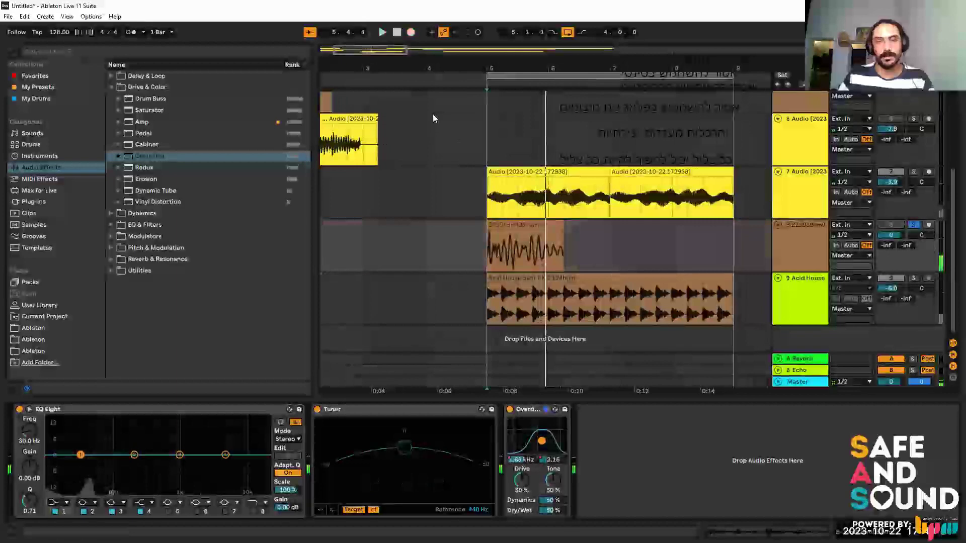
Record one more Overdrive filter sweep over the track 8 clip and play back the automated sound.
{"action": "key", "text": "F9"}
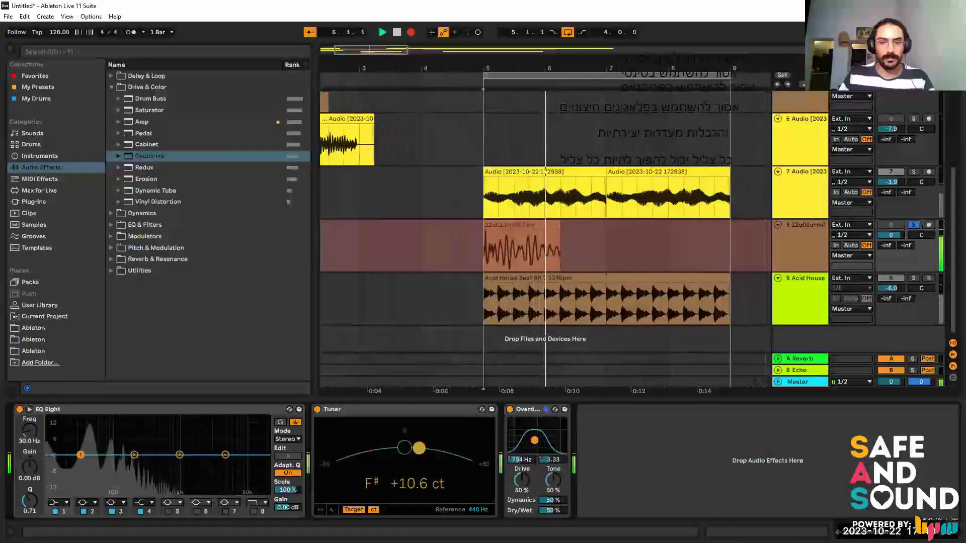
{"action": "key", "text": "F9"}
{"action": "left_click", "coordinate": [498, 224]}
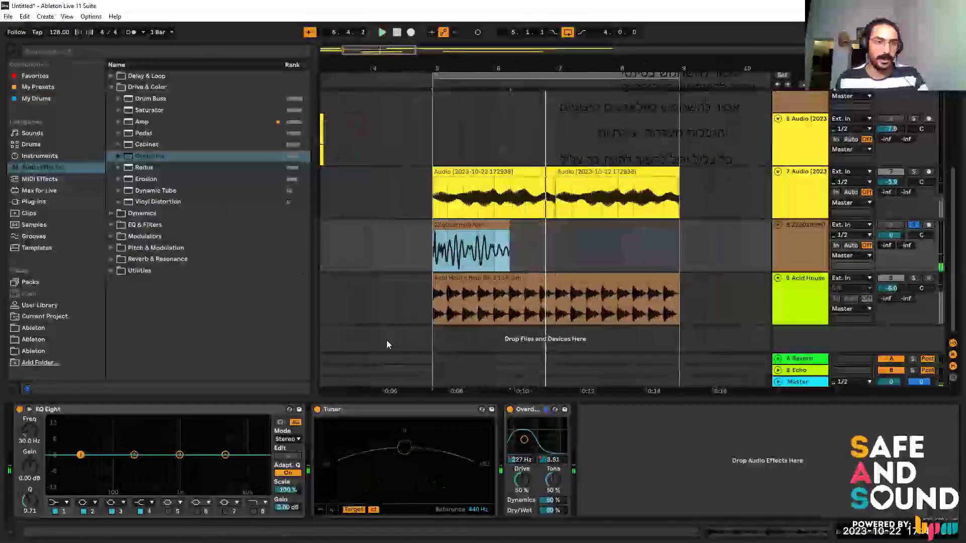
{"action": "key", "text": "space"}
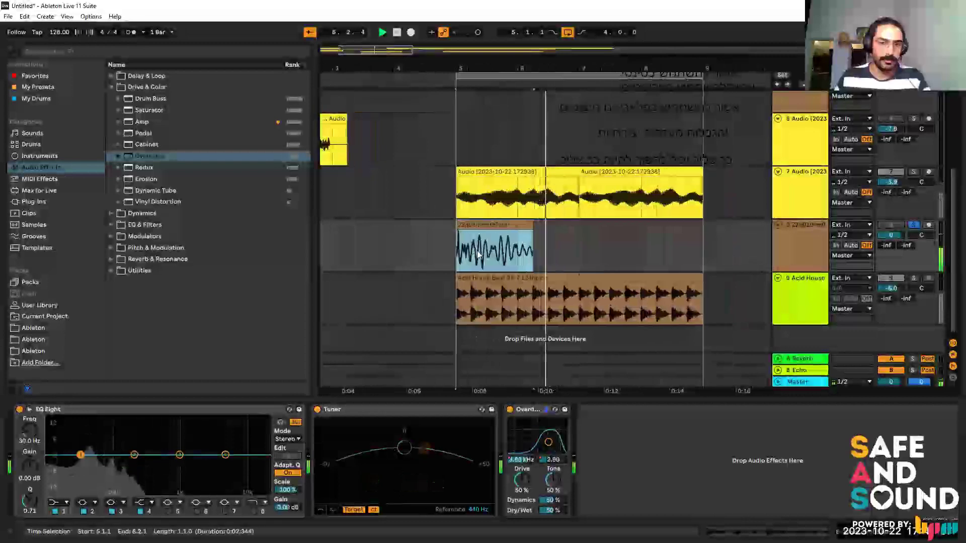
{"action": "key", "text": "space"}
{"action": "left_click", "coordinate": [477, 254]}
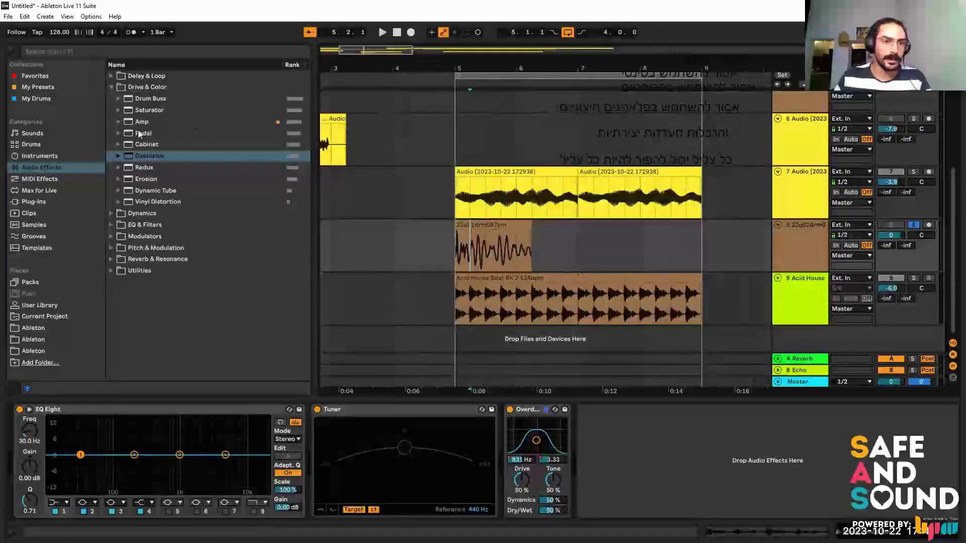
Try a Pedal effect after Overdrive on track 8, testing Distort and Fuzz modes at different gains.
{"action": "left_click_drag", "start_coordinate": [139, 133], "coordinate": [627, 437]}
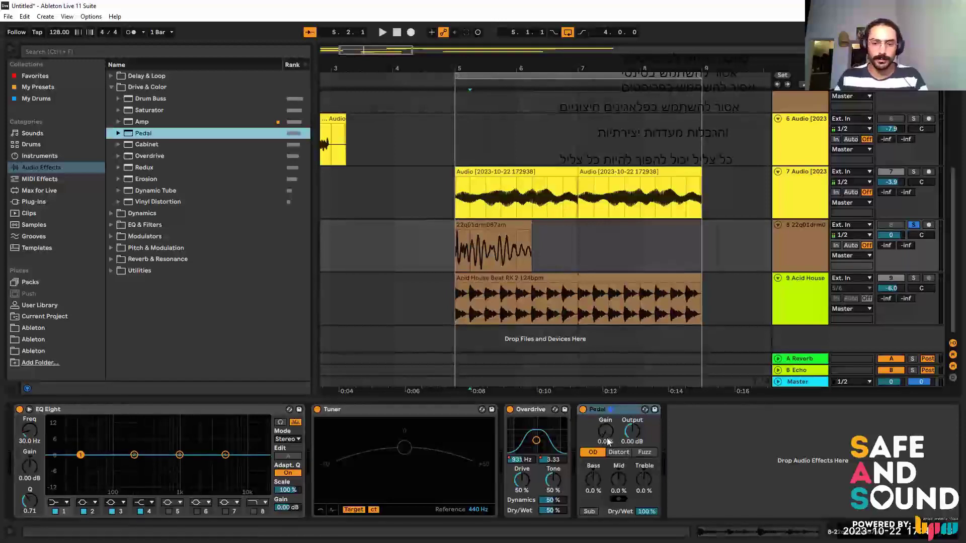
{"action": "key", "text": "space"}
{"action": "left_click", "coordinate": [618, 452]}
{"action": "left_click_drag", "start_coordinate": [608, 436], "coordinate": [608, 414]}
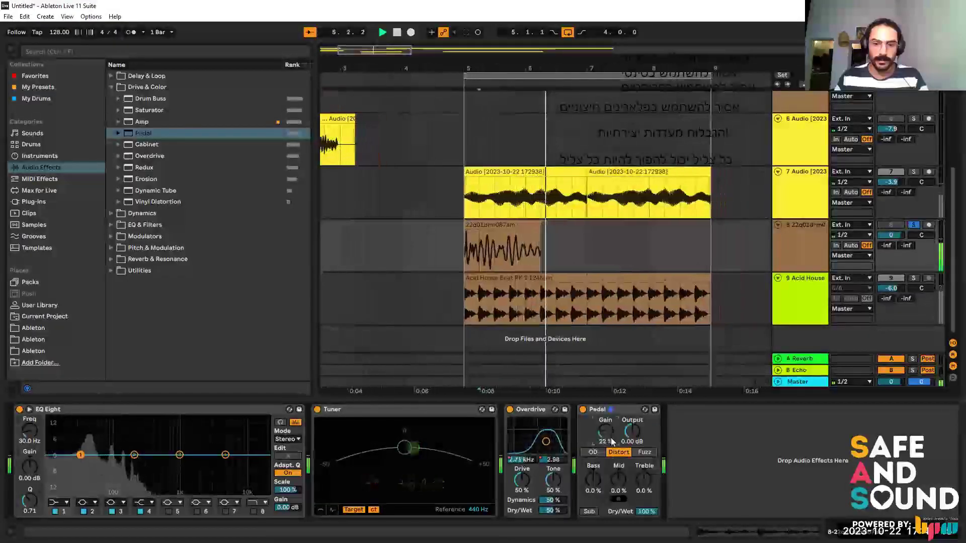
{"action": "left_click", "coordinate": [644, 452]}
{"action": "left_click_drag", "start_coordinate": [609, 436], "coordinate": [610, 452]}
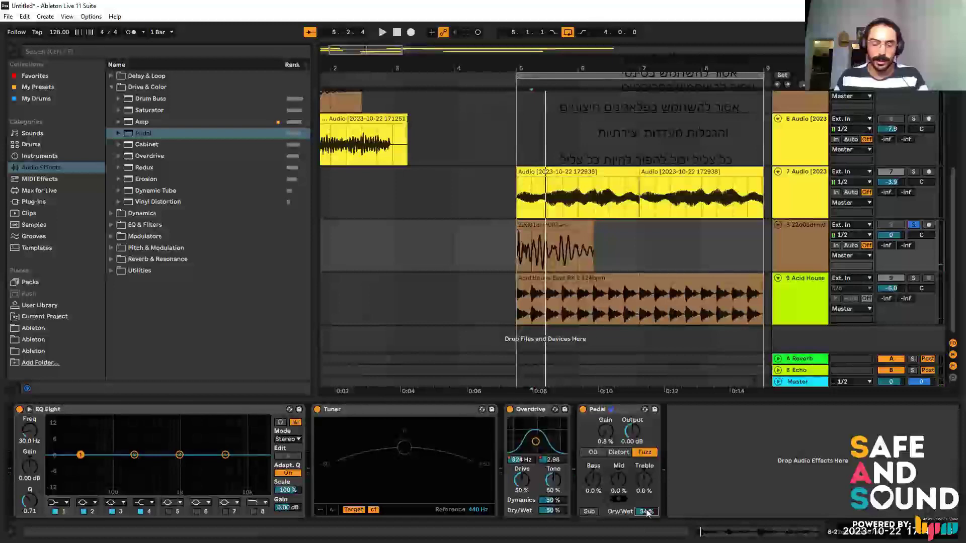
Try the Pedal at 27% dry/wet and delete it from track 8.
{"action": "key", "text": "space"}
{"action": "left_click_drag", "start_coordinate": [646, 512], "coordinate": [648, 514]}
{"action": "key", "text": "space"}
{"action": "key", "text": "space"}
{"action": "left_click", "coordinate": [602, 412]}
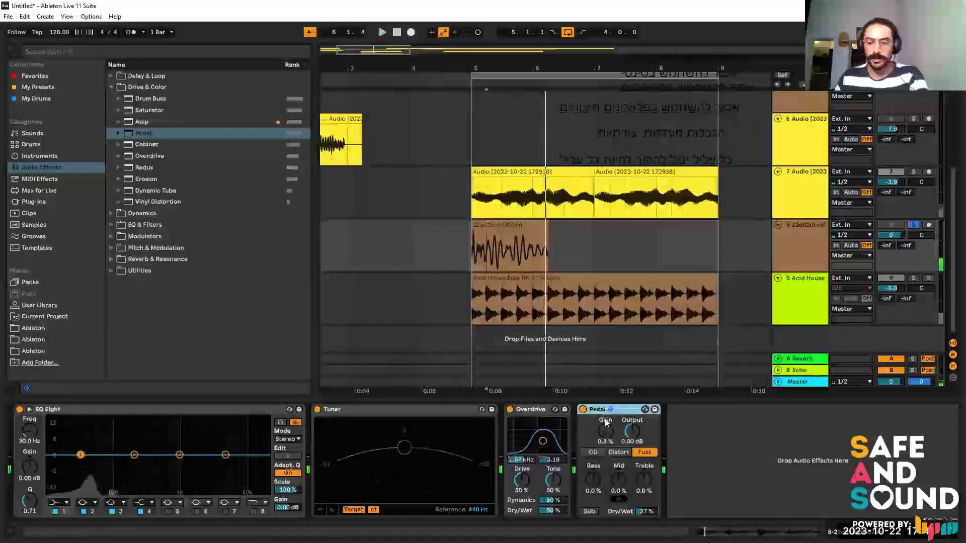
{"action": "key", "text": "Delete"}
Add Chorus-Ensemble from the Pitch & Modulation effects after Overdrive on track 8.
{"action": "left_click", "coordinate": [111, 87]}
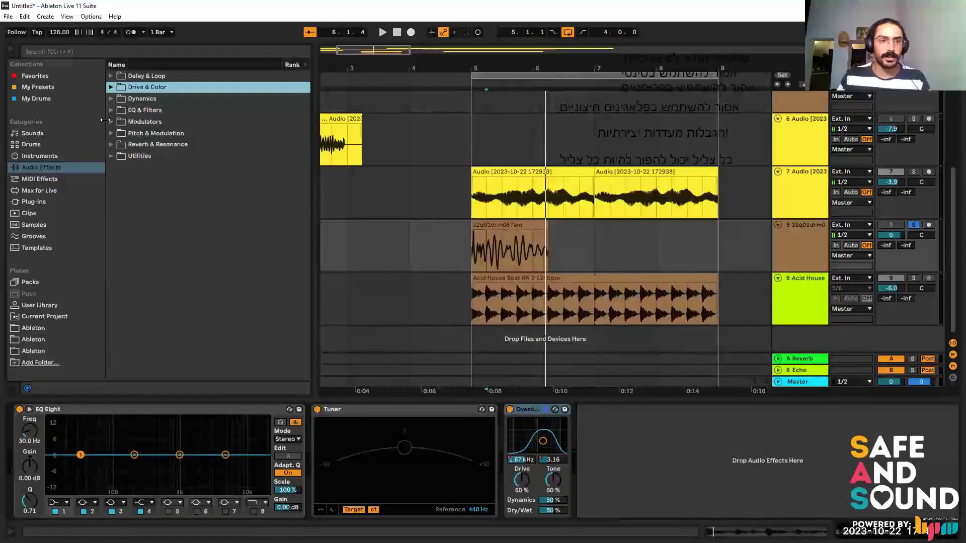
{"action": "left_click", "coordinate": [113, 134]}
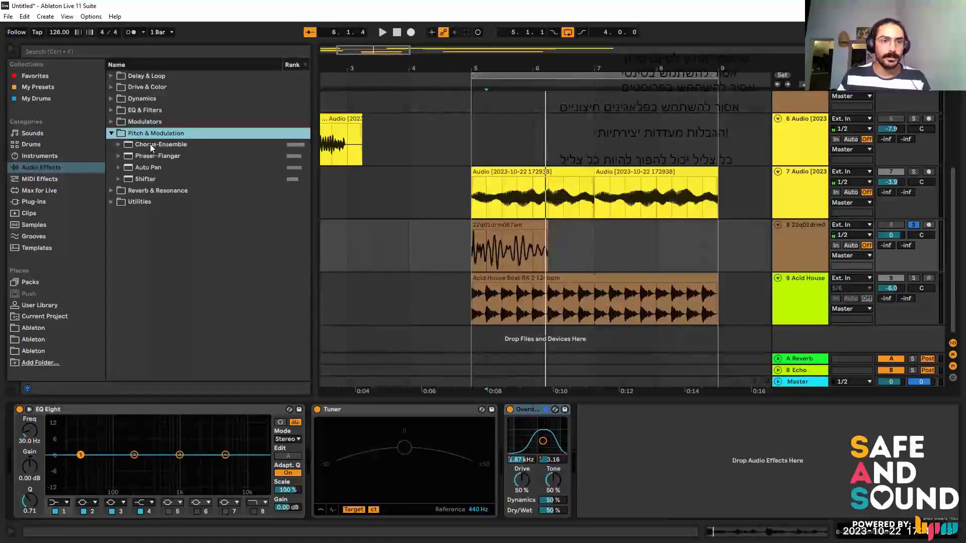
{"action": "key", "text": "Down"}
{"action": "key", "text": "Return"}
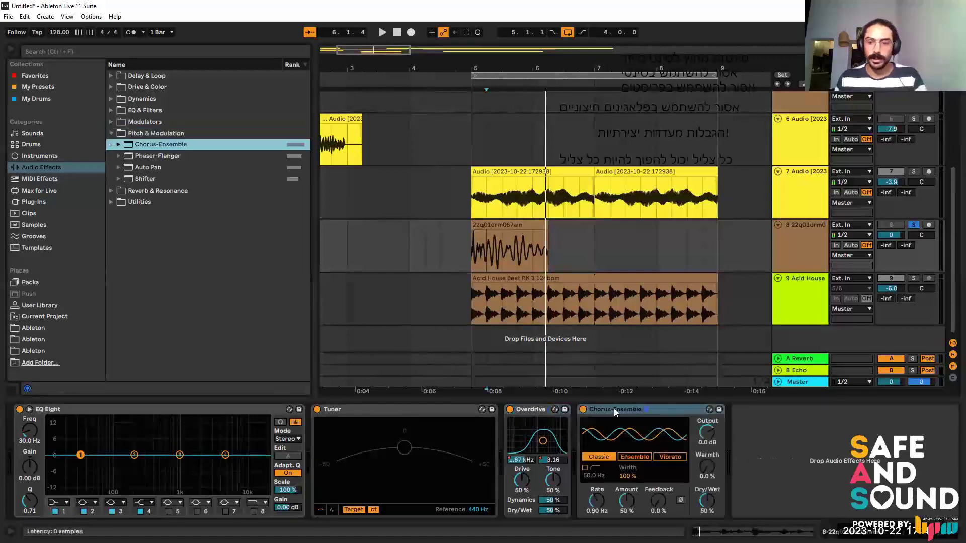
Set the Chorus-Ensemble's dry/wet to 64% and its width to 142% while auditioning the clip.
{"action": "key", "text": "space"}
{"action": "left_click_drag", "start_coordinate": [707, 501], "coordinate": [707, 487]}
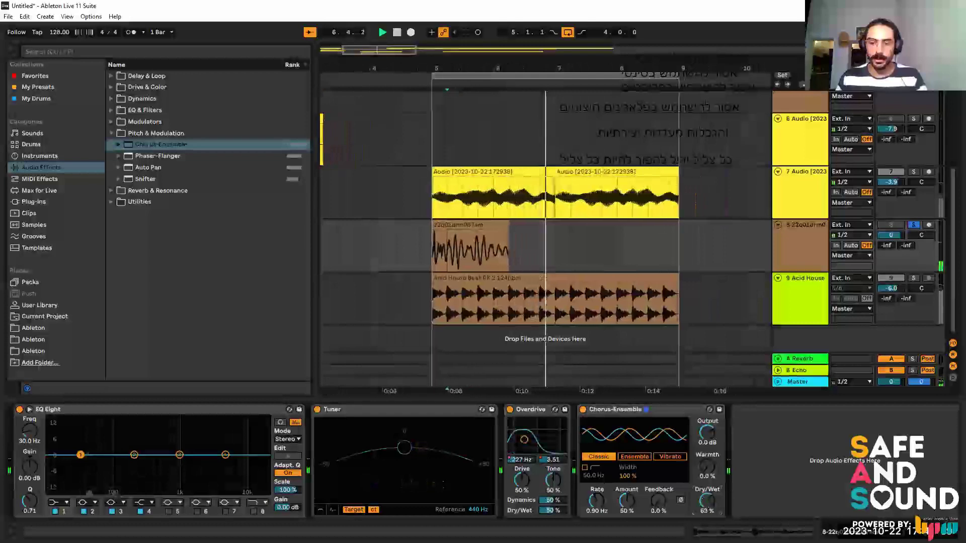
{"action": "key", "text": "space"}
{"action": "key", "text": "space"}
{"action": "left_click_drag", "start_coordinate": [633, 476], "coordinate": [634, 468]}
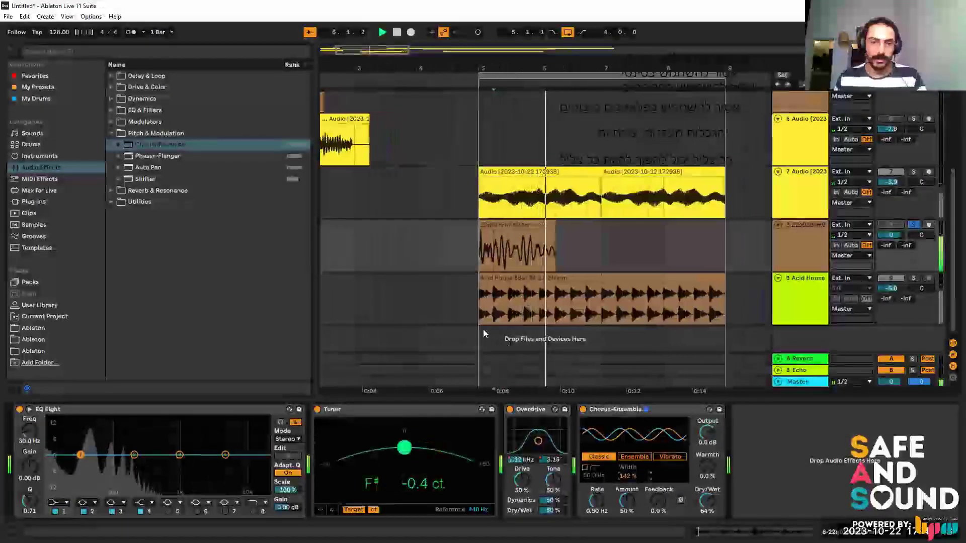
Play back the soloed track 8 clip around bar 5 to check the combined Overdrive and chorus sound.
{"action": "key", "text": "space"}
{"action": "key", "text": "space"}
{"action": "left_click", "coordinate": [525, 240]}
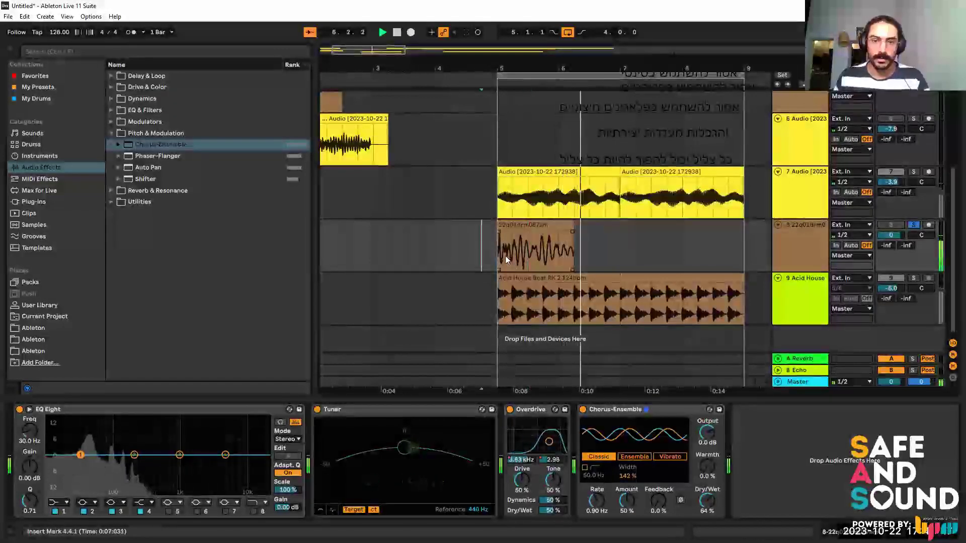
{"action": "left_click", "coordinate": [532, 246]}
{"action": "left_click", "coordinate": [582, 125]}
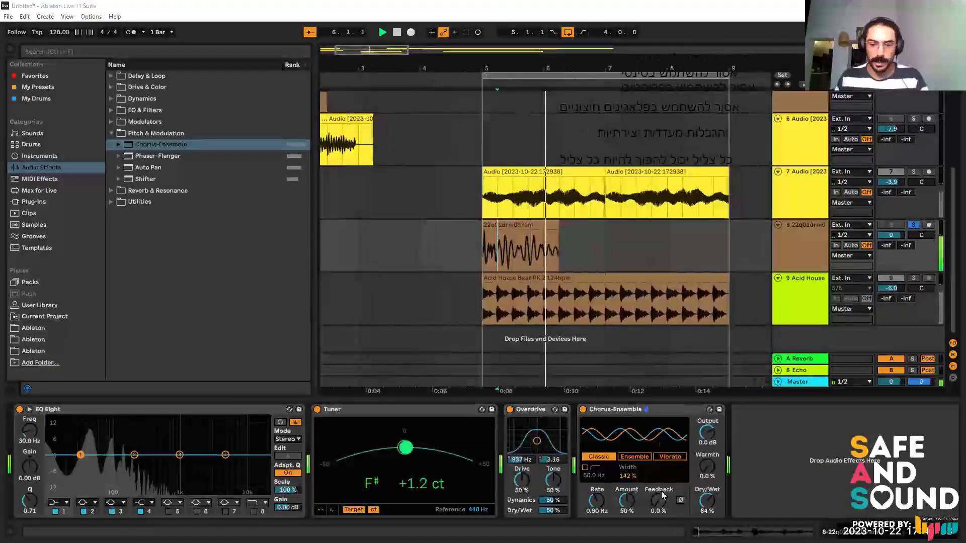
Set the Chorus-Ensemble's feedback to 12% and the Overdrive's filter to 20.0 kHz with bandwidth 9.00 while auditioning track 8.
{"action": "left_click", "coordinate": [646, 410]}
{"action": "key", "text": "space"}
{"action": "key", "text": "space"}
{"action": "left_click_drag", "start_coordinate": [658, 501], "coordinate": [658, 523]}
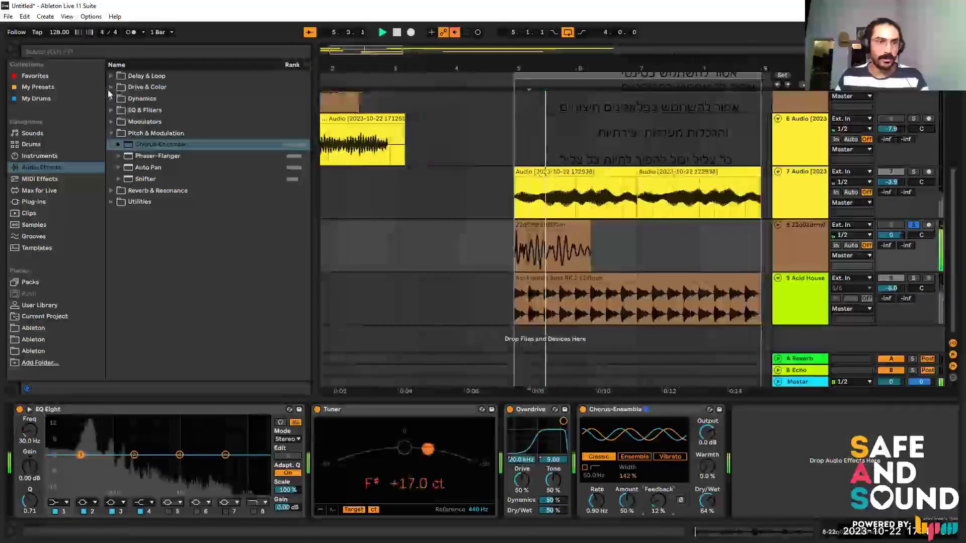
Add the OTT preset of Multiband Dynamics after the Chorus-Ensemble on track 8 and audition the clip with it.
{"action": "left_click", "coordinate": [112, 88]}
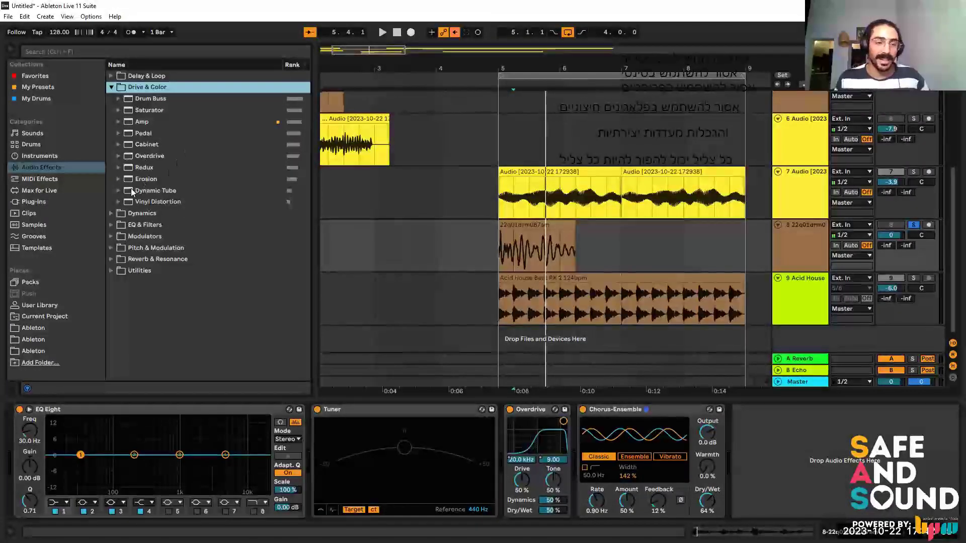
{"action": "left_click", "coordinate": [111, 88]}
{"action": "left_click", "coordinate": [110, 97]}
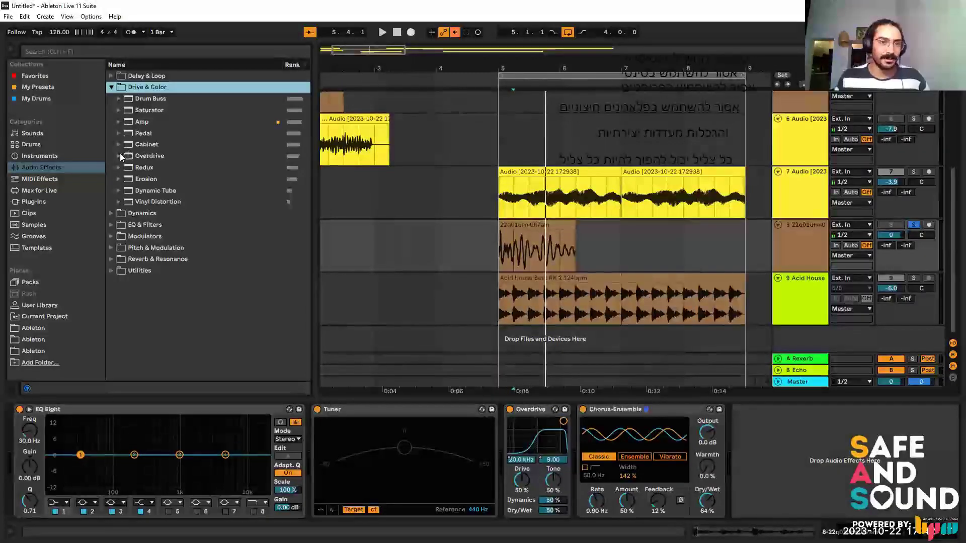
{"action": "left_click", "coordinate": [121, 147]}
{"action": "left_click", "coordinate": [119, 145]}
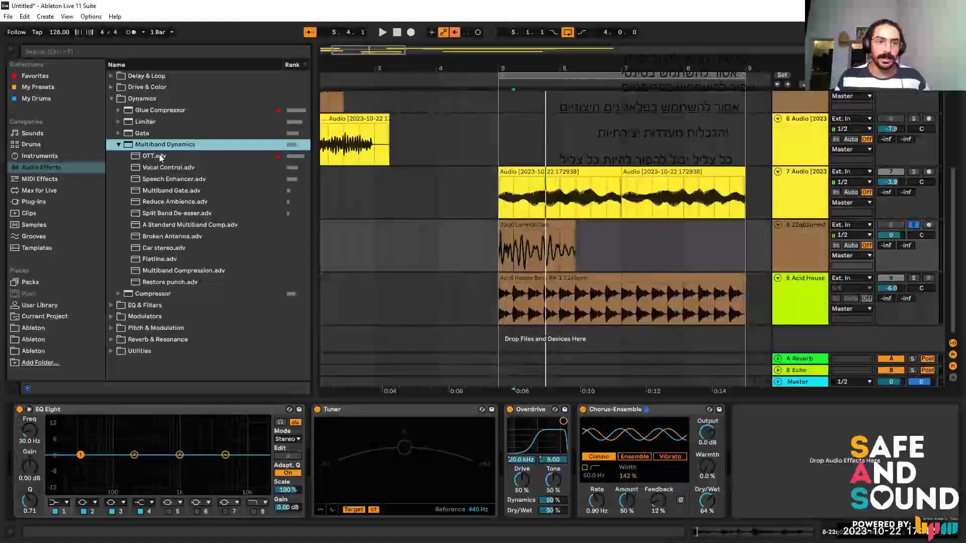
{"action": "left_click", "coordinate": [207, 159]}
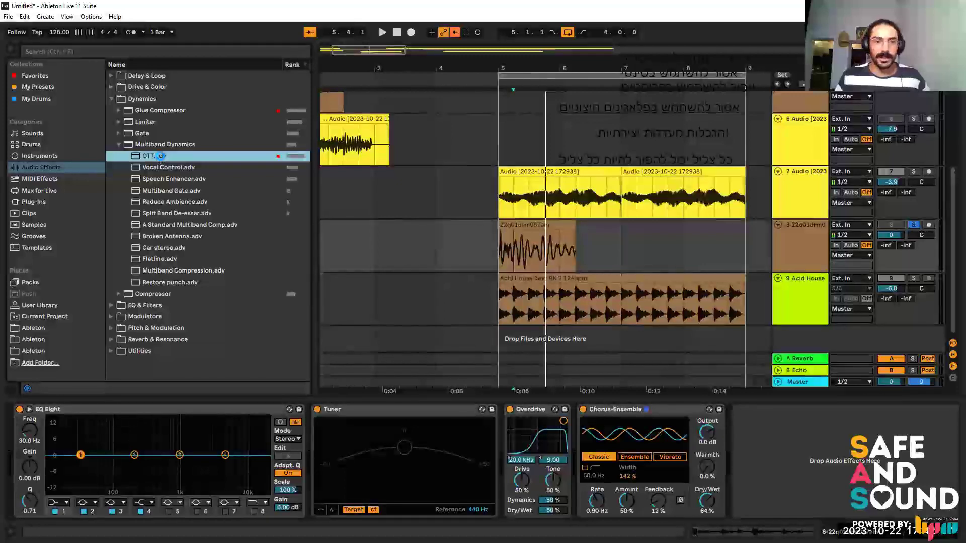
{"action": "left_click_drag", "start_coordinate": [712, 412], "coordinate": [661, 414]}
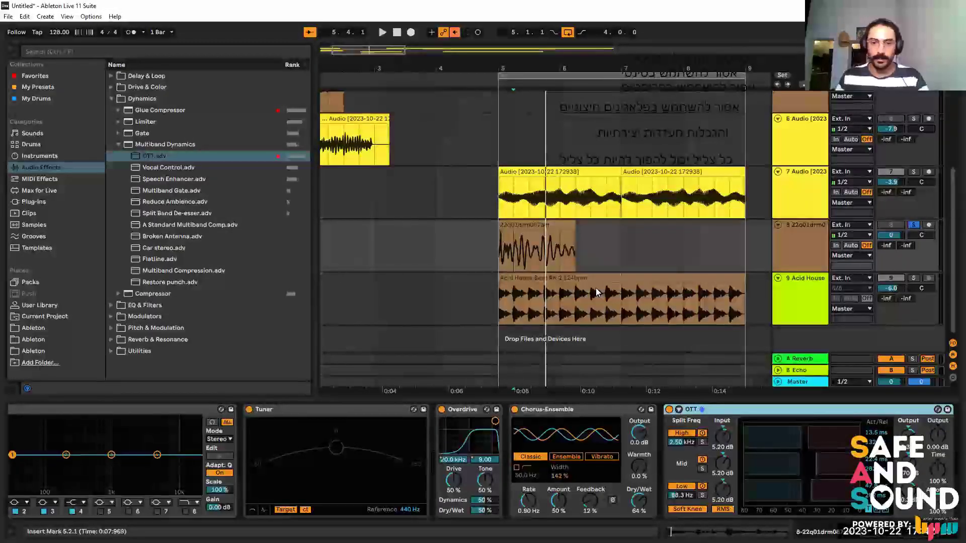
{"action": "left_click", "coordinate": [546, 225]}
{"action": "key", "text": "space"}
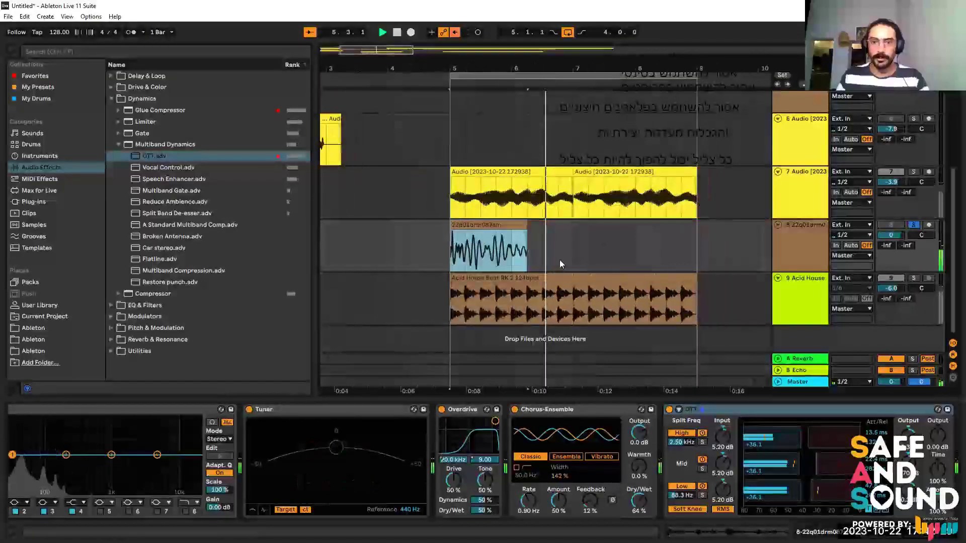
Add Reverb from the Reverb & Resonance effects after OTT on track 8.
{"action": "left_click", "coordinate": [111, 98]}
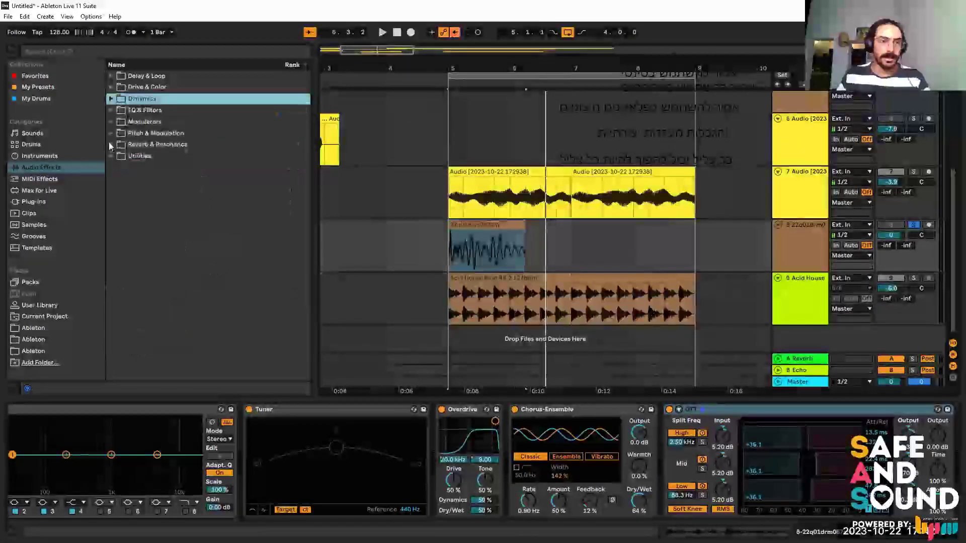
{"action": "left_click", "coordinate": [110, 145]}
{"action": "left_click", "coordinate": [146, 168]}
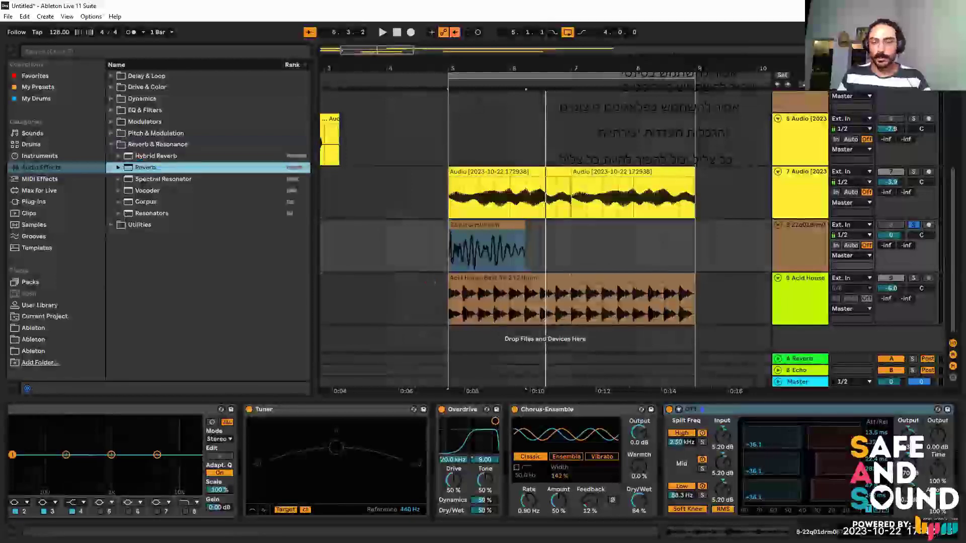
{"action": "double_click", "coordinate": [146, 167]}
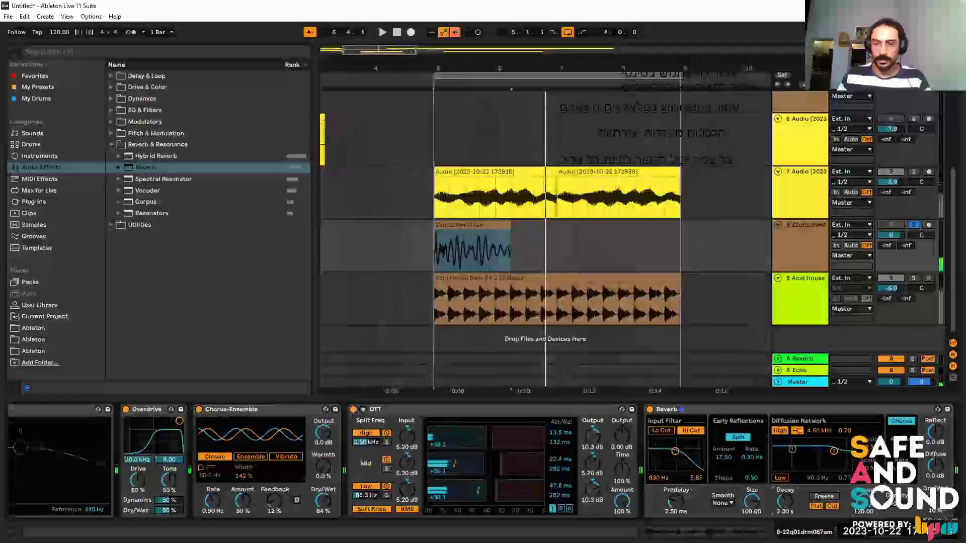
Set the Reverb's decay time to 1.92 s and audition the track 8 clip.
{"action": "left_click_drag", "start_coordinate": [784, 506], "coordinate": [784, 511]}
{"action": "key", "text": "space"}
{"action": "key", "text": "space"}
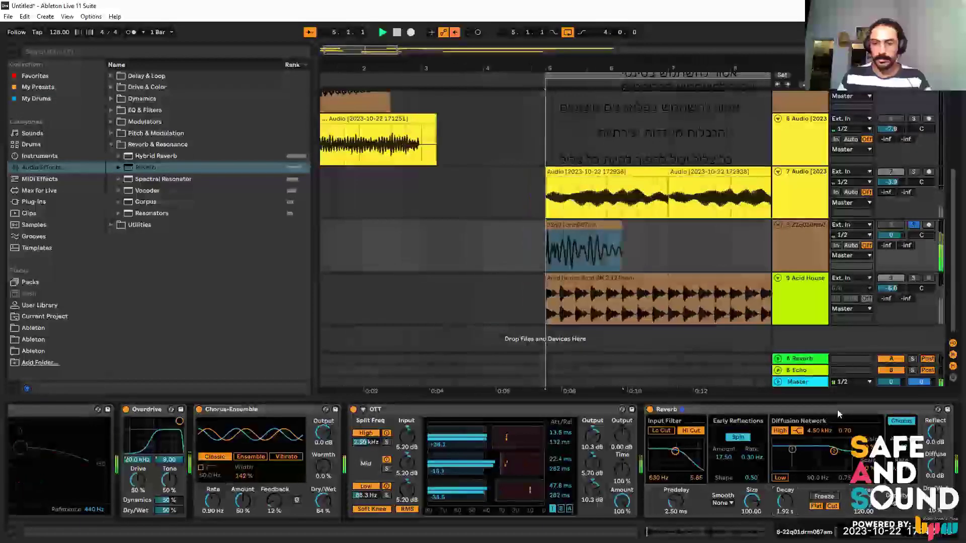
{"action": "scroll", "coordinate": [837, 414], "scroll_direction": "down", "scroll_amount": 1}
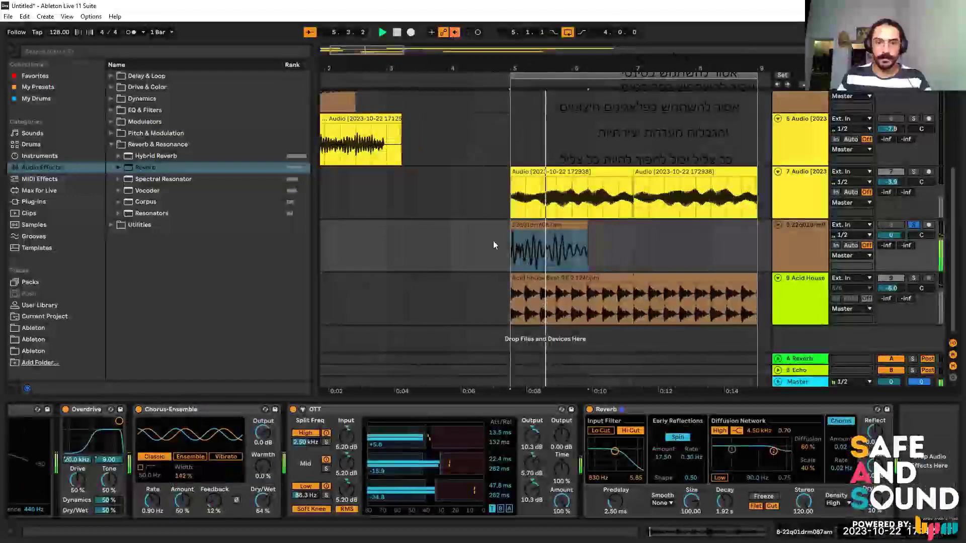
{"action": "key", "text": "space"}
{"action": "left_click", "coordinate": [502, 253]}
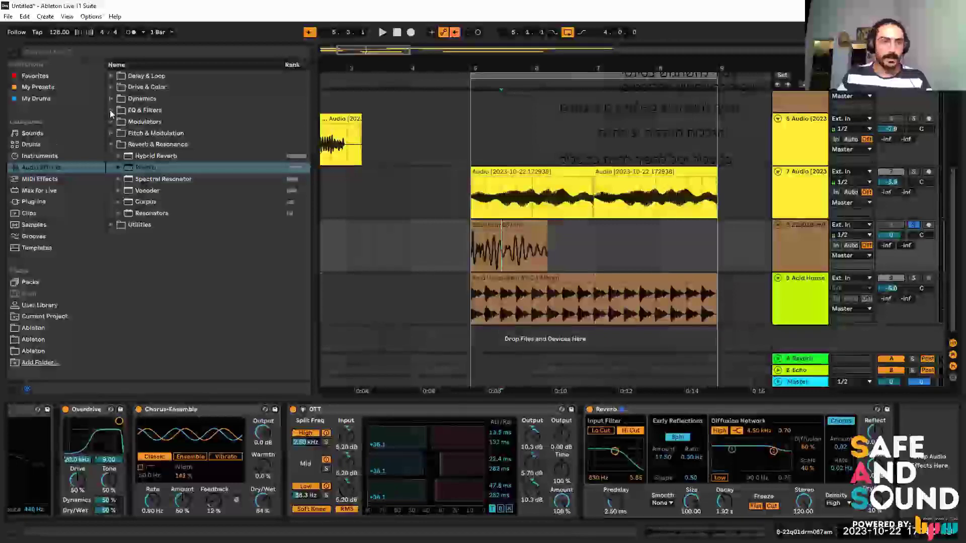
Insert Auto Filter from the EQ & Filters effects between OTT and Reverb, with its frequency at 19.9 kHz.
{"action": "left_click", "coordinate": [111, 110]}
{"action": "left_click_drag", "start_coordinate": [135, 133], "coordinate": [566, 423]}
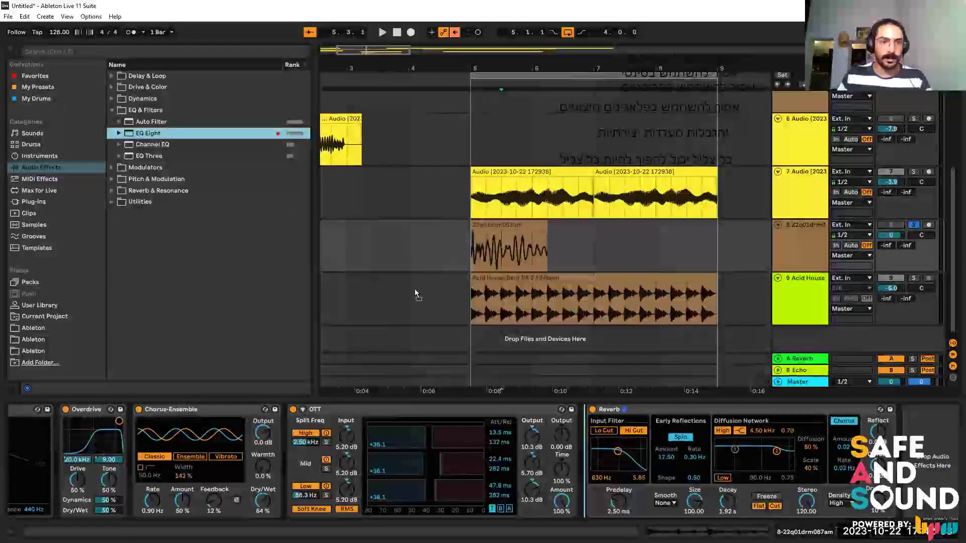
{"action": "key", "text": "Up"}
{"action": "key", "text": "Return"}
{"action": "left_click_drag", "start_coordinate": [759, 444], "coordinate": [760, 413]}
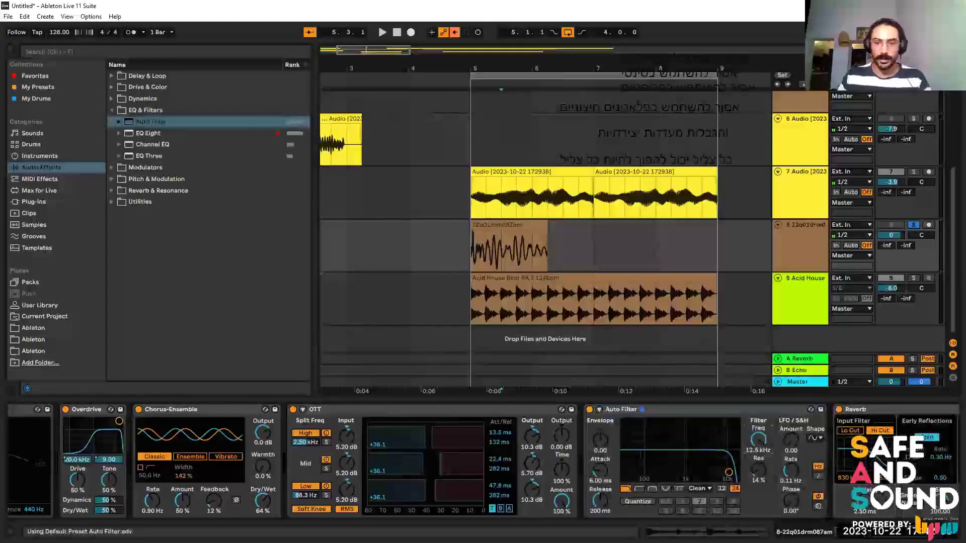
Automate the Auto Filter frequency on track 8 to fall over the end of the clip, and play back the sweep.
{"action": "key", "text": "a"}
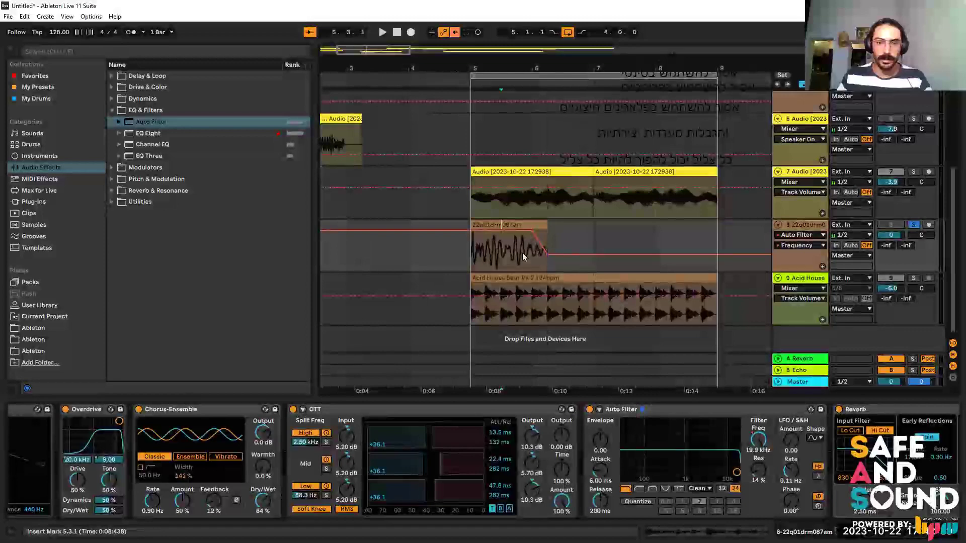
{"action": "key", "text": "space"}
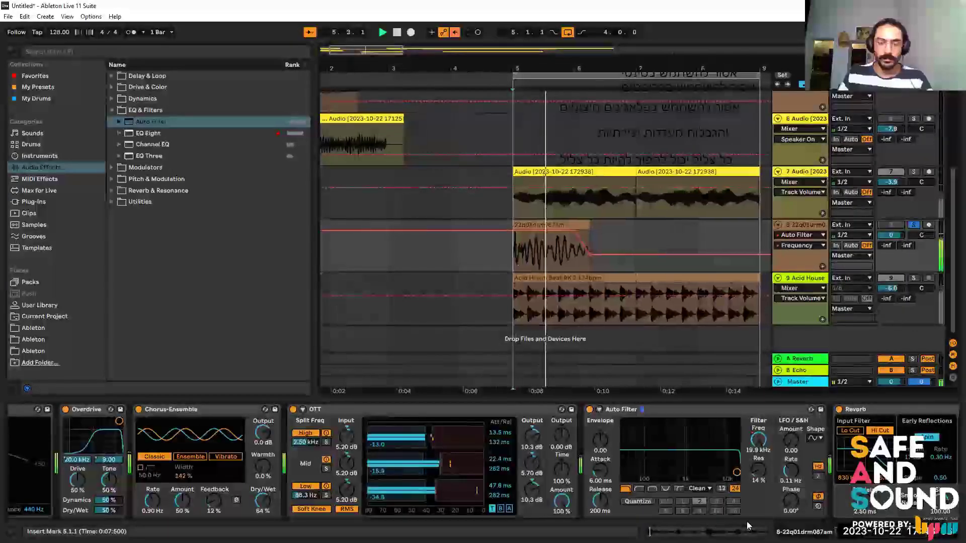
{"action": "key", "text": "space"}
Set the Auto Filter's resonance to 42% and lower the end of its frequency automation to 47.1 Hz.
{"action": "left_click_drag", "start_coordinate": [668, 473], "coordinate": [669, 460]}
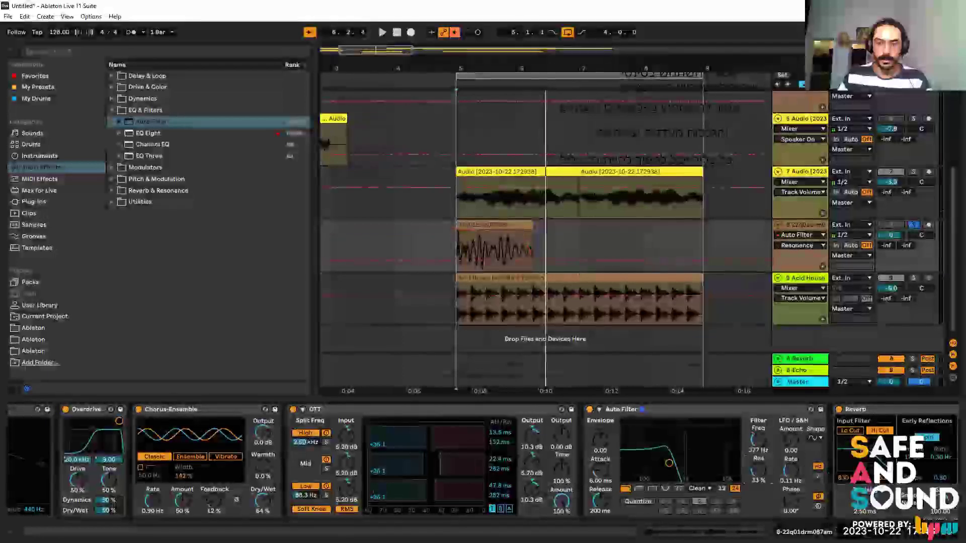
{"action": "left_click", "coordinate": [758, 441]}
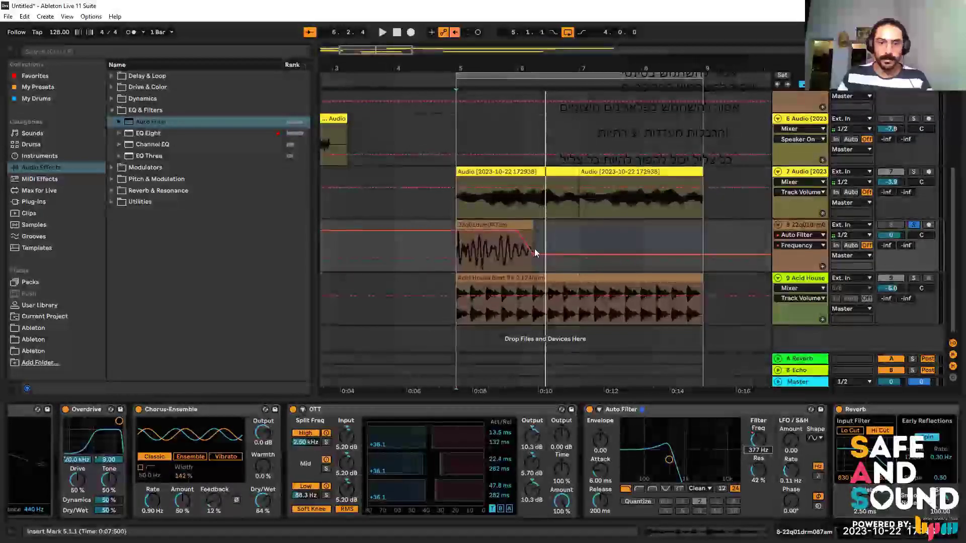
{"action": "left_click_drag", "start_coordinate": [535, 254], "coordinate": [458, 259]}
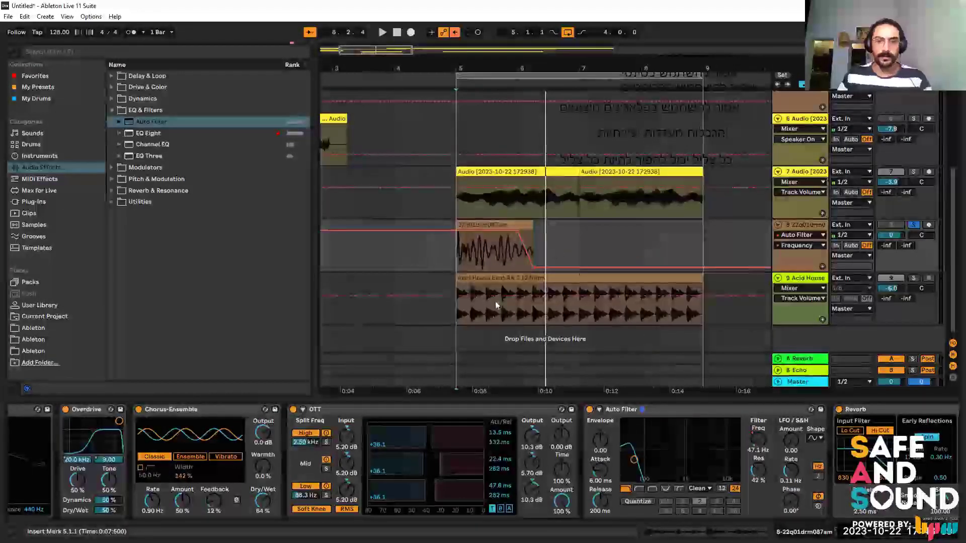
Play back the filter sweep from bar 5 and solo the Acid House loop on track 9 together with track 8.
{"action": "key", "text": "space"}
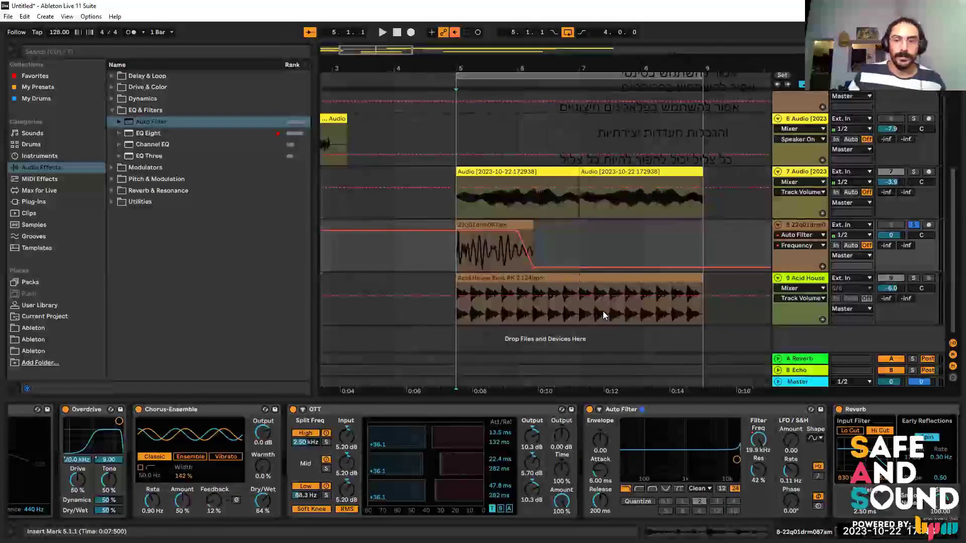
{"action": "key", "text": "space"}
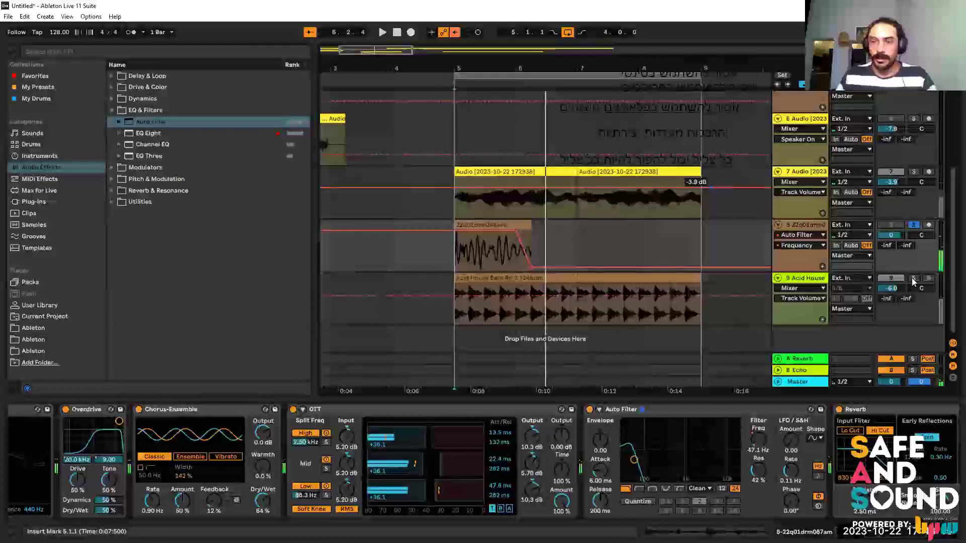
{"action": "key", "text": "space"}
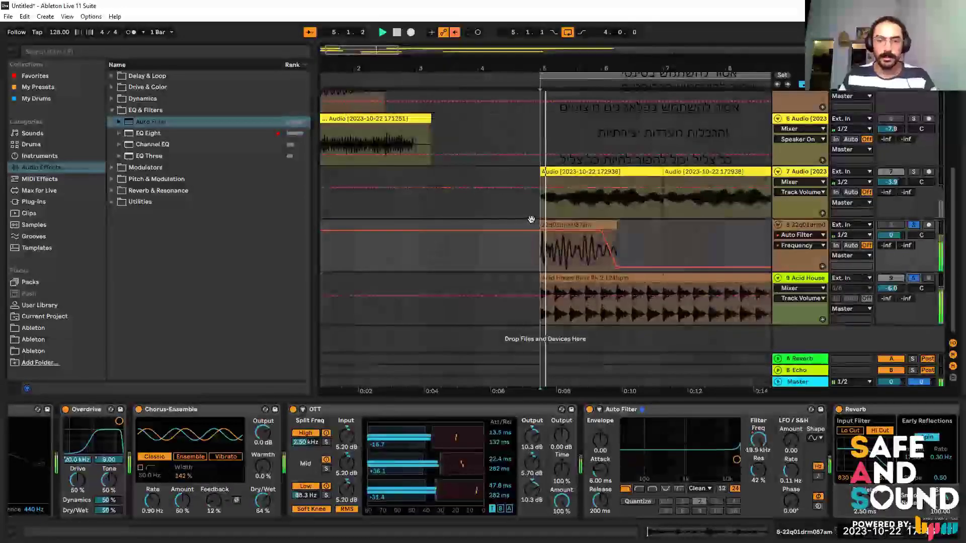
Try moving the track 8 clip with its filter automation to 7.4.1 and undo the move.
{"action": "left_click", "coordinate": [535, 237]}
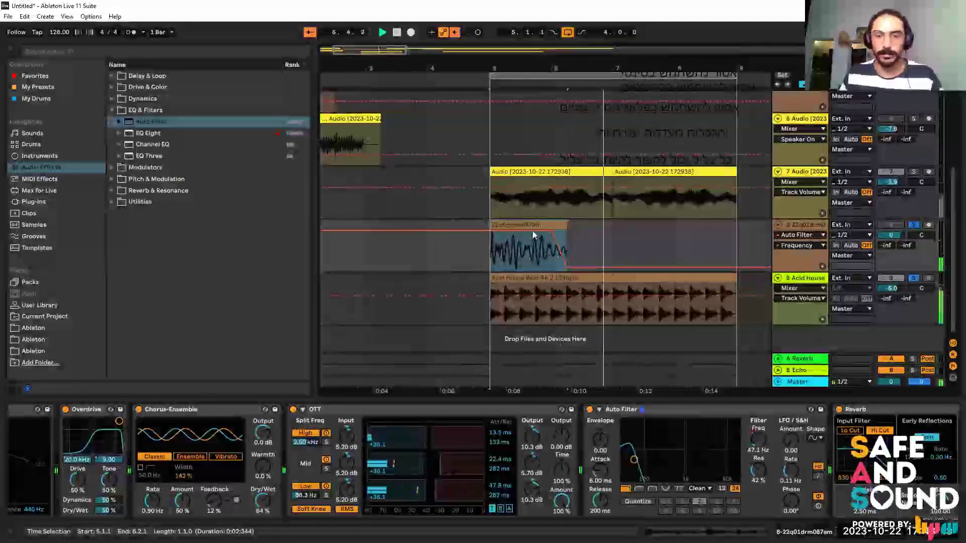
{"action": "left_click", "coordinate": [524, 222]}
{"action": "left_click_drag", "start_coordinate": [525, 223], "coordinate": [664, 230]}
{"action": "left_click", "coordinate": [663, 248]}
{"action": "left_click", "coordinate": [677, 229]}
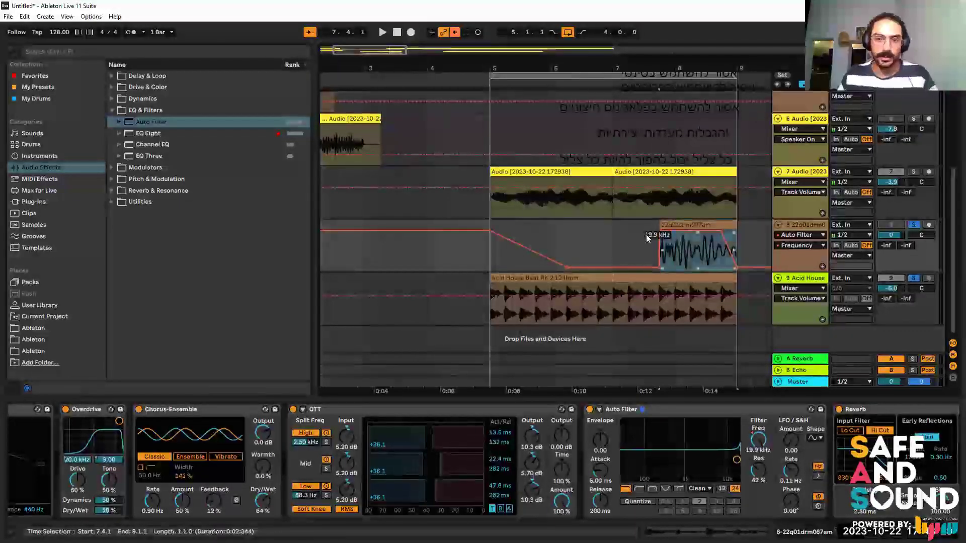
{"action": "key", "text": "ctrl+z"}
Move the track 8 clip one beat earlier to start at 4.4.1 and play it against the Acid House loop.
{"action": "left_click_drag", "start_coordinate": [530, 222], "coordinate": [517, 223]}
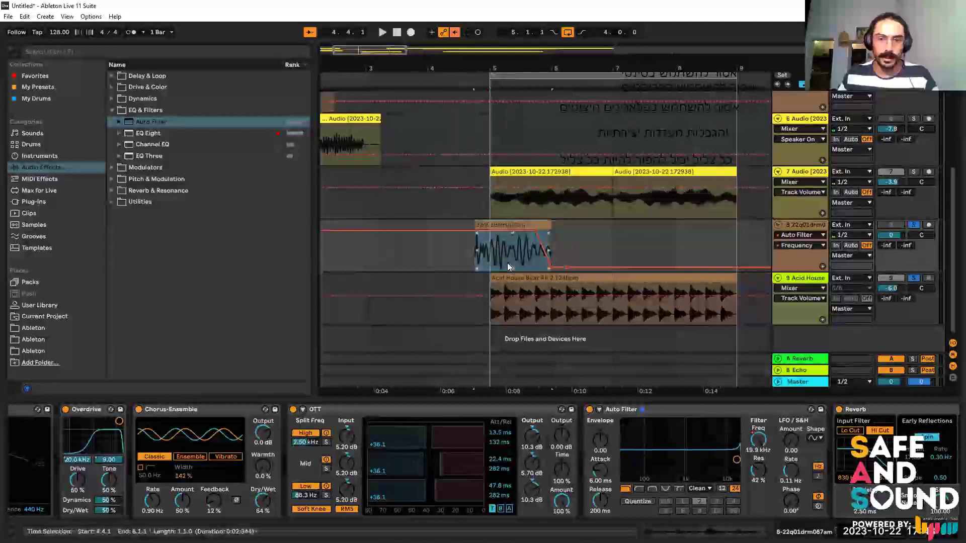
{"action": "left_click", "coordinate": [477, 257]}
{"action": "key", "text": "space"}
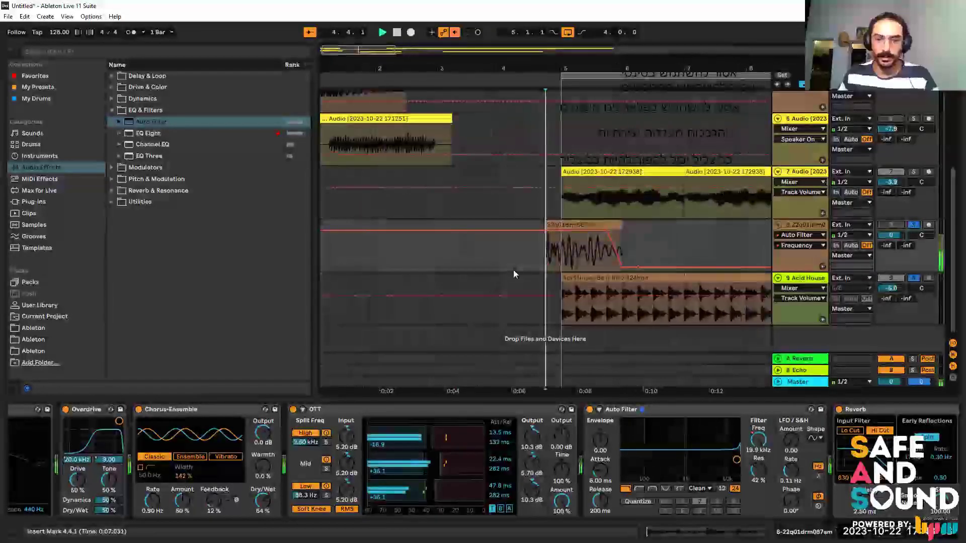
{"action": "key", "text": "space"}
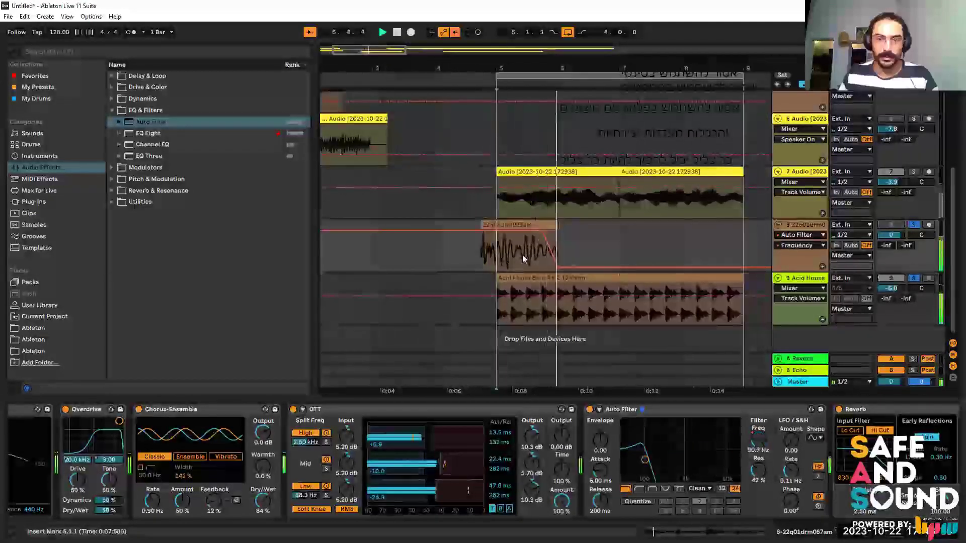
Hide the automation lanes and cut the section from 5.1.1 to 5.1.3 out of the track 8 clip.
{"action": "left_click_drag", "start_coordinate": [528, 244], "coordinate": [542, 233]}
{"action": "scroll", "coordinate": [542, 219], "scroll_direction": "up", "scroll_amount": 5}
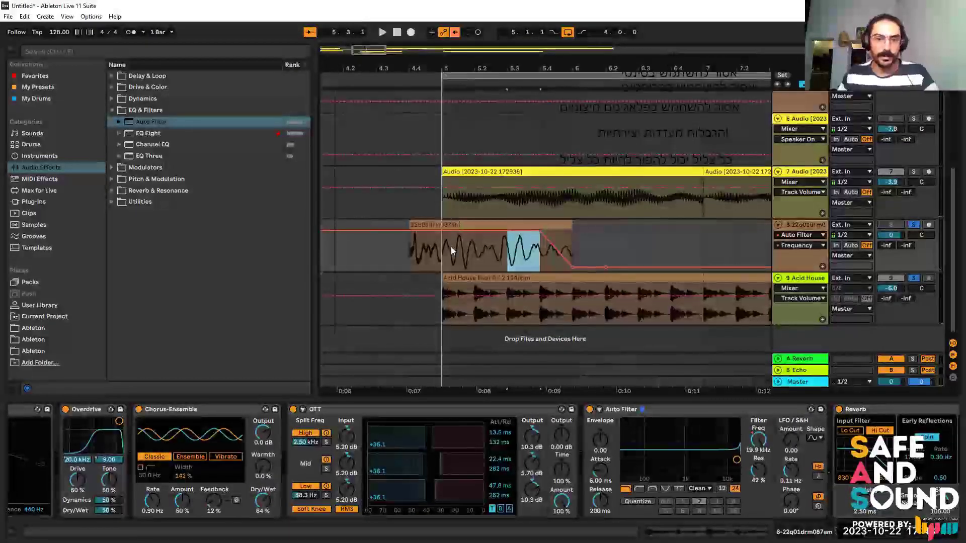
{"action": "left_click_drag", "start_coordinate": [474, 245], "coordinate": [457, 245]}
{"action": "key", "text": "Left"}
{"action": "key", "text": "a"}
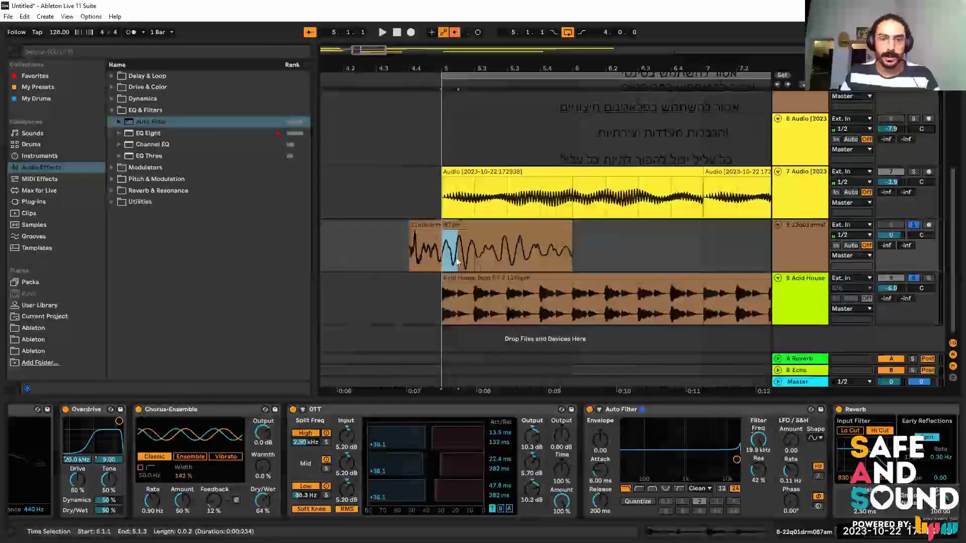
{"action": "scroll", "coordinate": [456, 117], "scroll_direction": "up", "scroll_amount": 3}
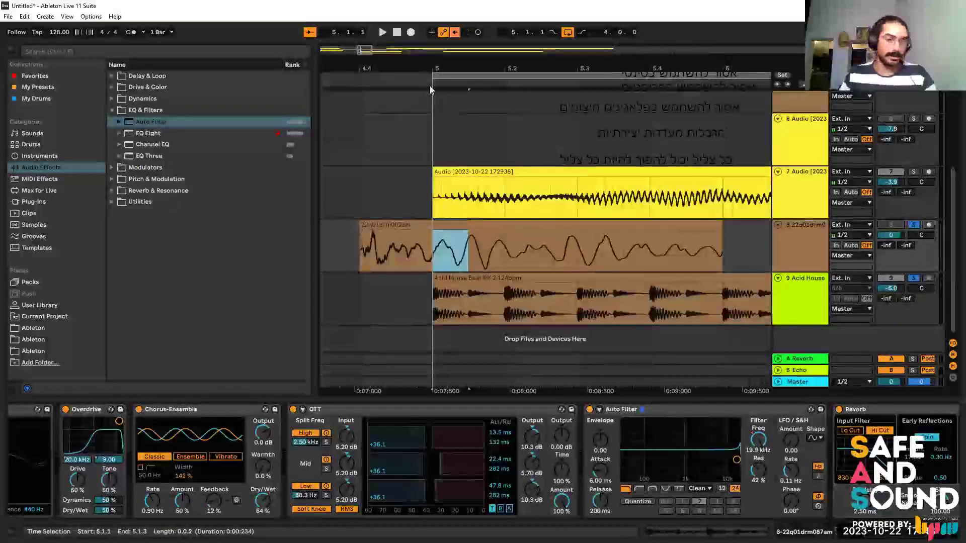
{"action": "left_click", "coordinate": [451, 250], "text": "shift"}
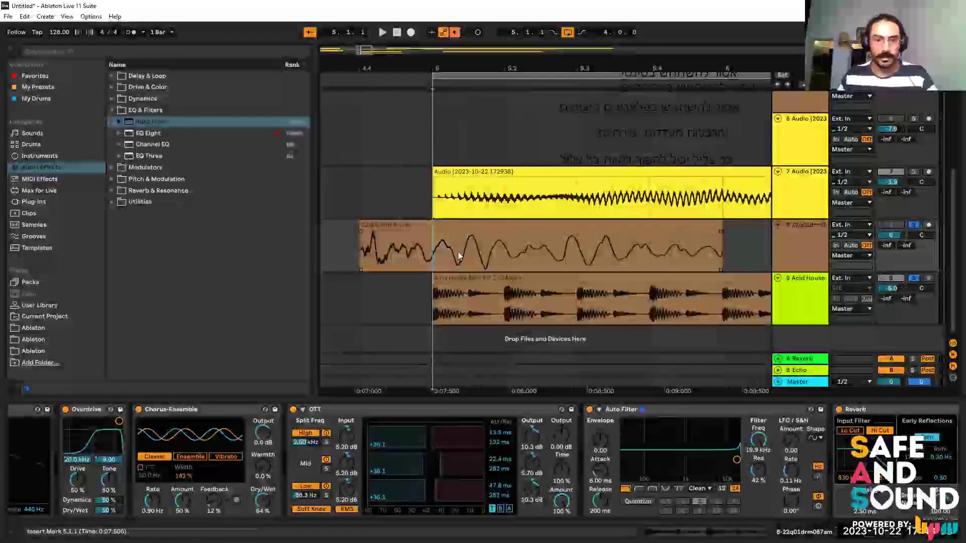
{"action": "left_click", "coordinate": [467, 251], "text": "shift"}
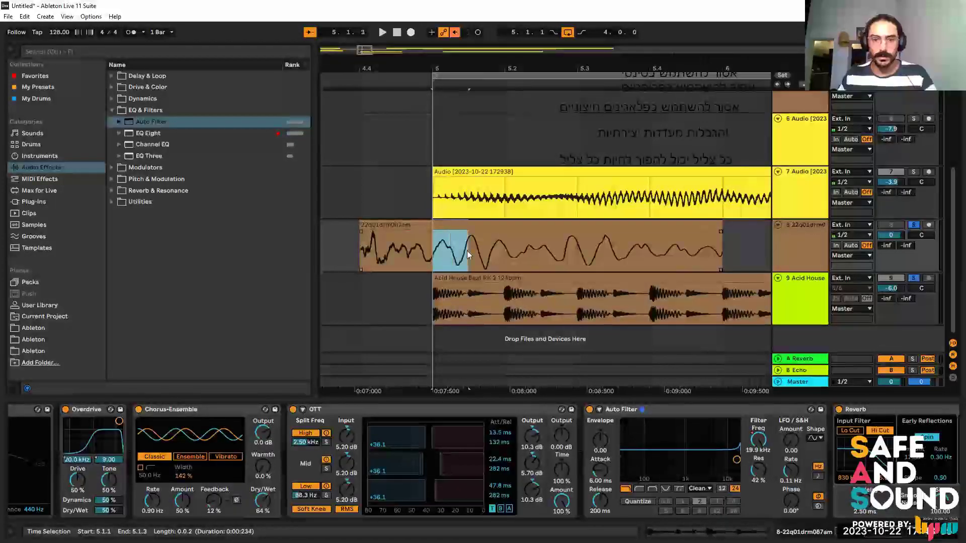
{"action": "key", "text": "Delete"}
Delete more short sections of the track 8 clip between 5.2 and bar 6, leaving a rhythmic row of separated slices.
{"action": "left_click_drag", "start_coordinate": [521, 254], "coordinate": [614, 256]}
{"action": "key", "text": "shift+Right"}
{"action": "key", "text": "Delete"}
{"action": "key", "text": "Delete"}
{"action": "left_click_drag", "start_coordinate": [686, 255], "coordinate": [651, 251]}
{"action": "key", "text": "Delete"}
{"action": "left_click", "coordinate": [673, 238]}
{"action": "left_click", "coordinate": [631, 247]}
{"action": "left_click", "coordinate": [673, 268], "text": "shift"}
{"action": "key", "text": "Delete"}
Play back the chopped track 8 slices together with the Acid House loop from around bar 5.
{"action": "left_click", "coordinate": [711, 249]}
{"action": "left_click", "coordinate": [434, 246]}
{"action": "key", "text": "space"}
{"action": "scroll", "coordinate": [523, 310], "scroll_direction": "left", "scroll_amount": 2}
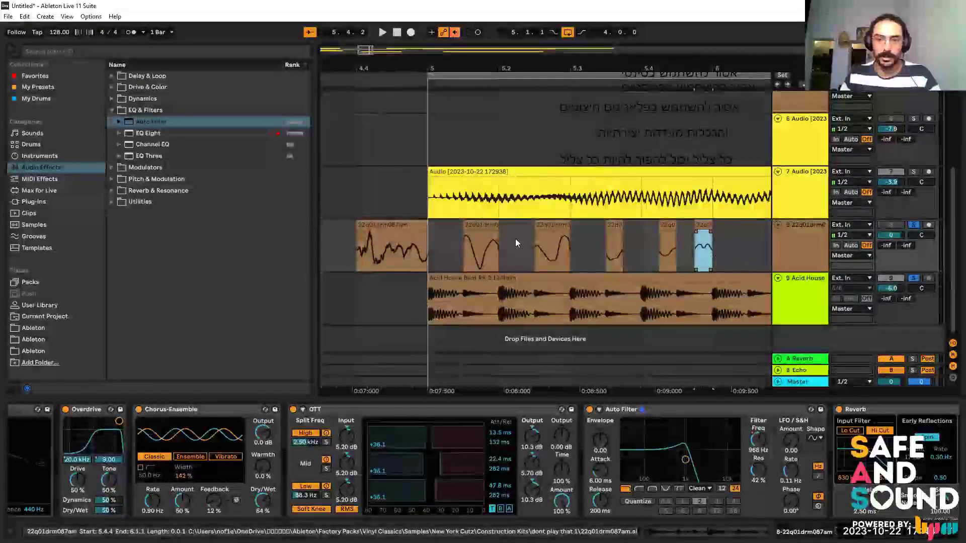
{"action": "left_click", "coordinate": [483, 334]}
{"action": "key", "text": "space"}
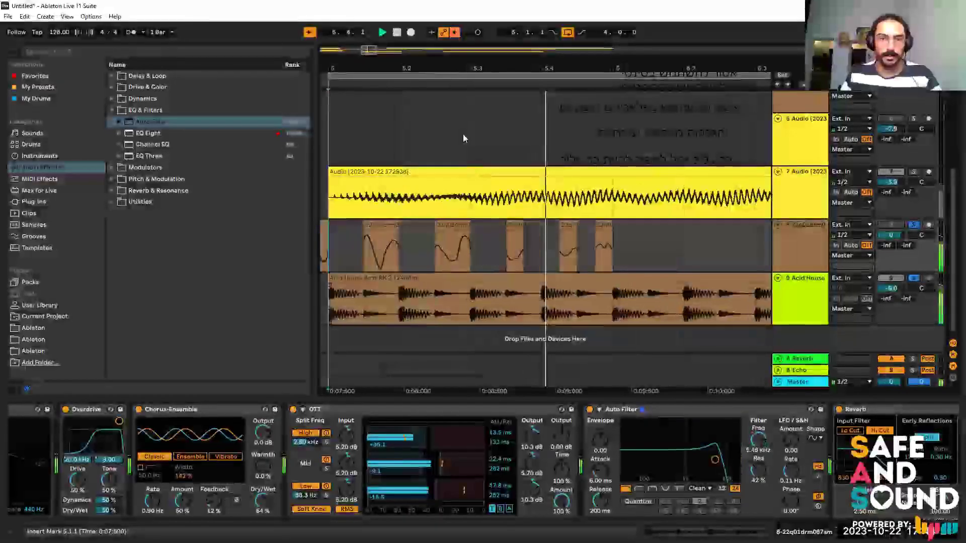
Duplicate the track 8 slices between 5.1.1 and 6.1.1 into the following bar.
{"action": "key", "text": "space"}
{"action": "key", "text": "minus"}
{"action": "key", "text": "minus"}
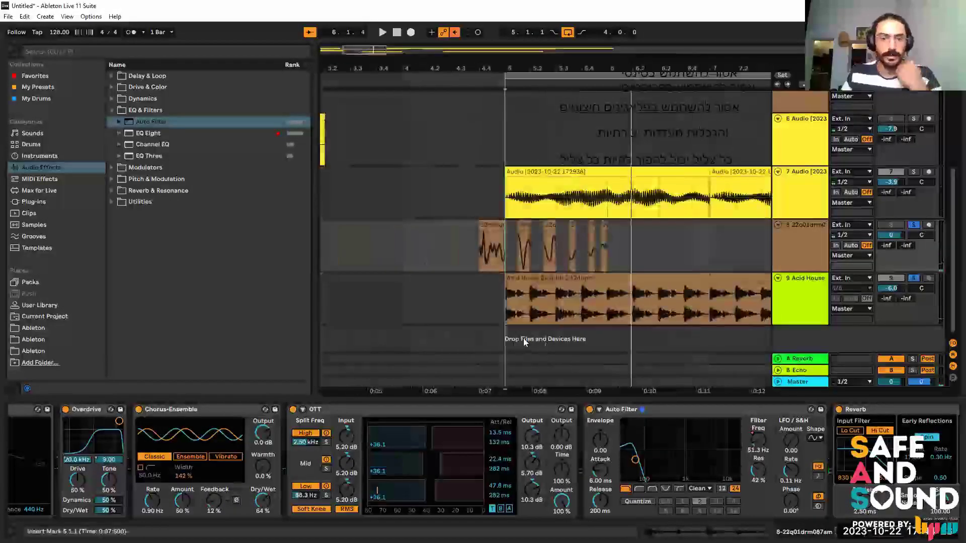
{"action": "key", "text": "space"}
{"action": "left_click_drag", "start_coordinate": [531, 243], "coordinate": [447, 237]}
{"action": "key", "text": "space"}
{"action": "left_click", "coordinate": [422, 237], "text": "shift"}
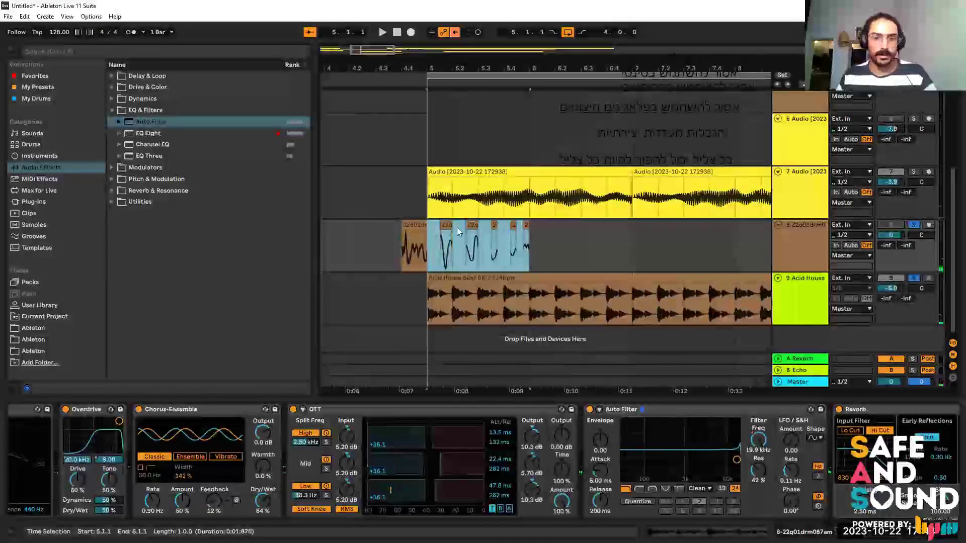
{"action": "key", "text": "ctrl+d"}
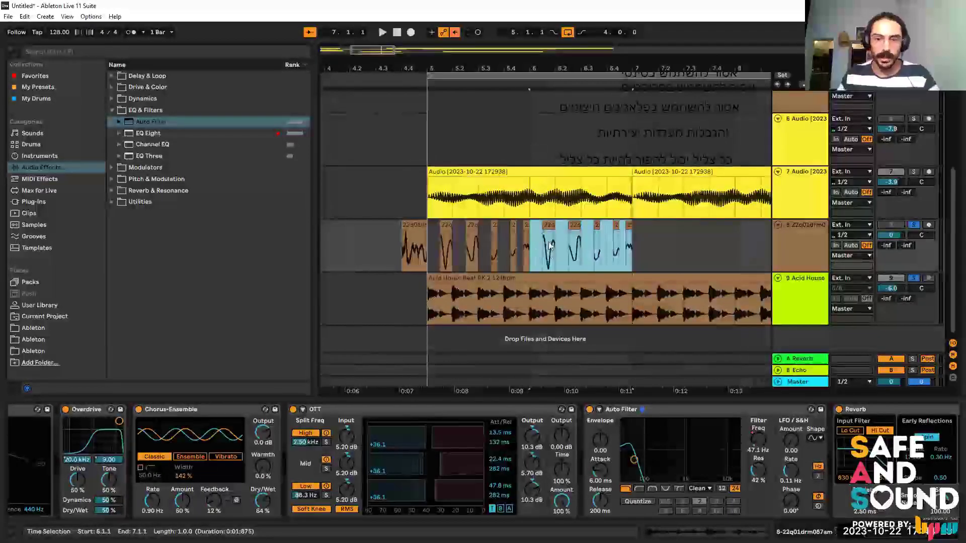
Slip the audio inside the track 8 slice at 6.1.3 to a different part of the sample.
{"action": "left_click", "coordinate": [550, 250]}
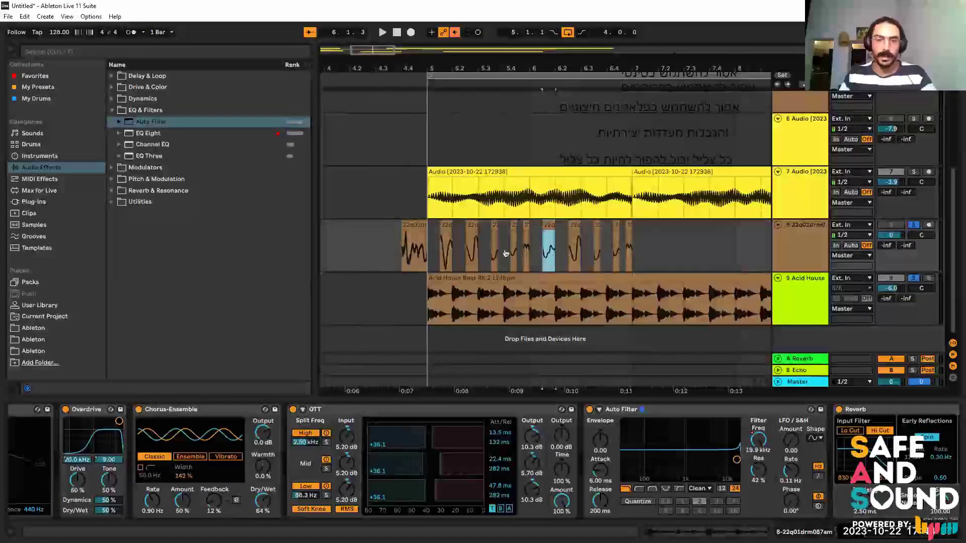
{"action": "key", "text": "plus"}
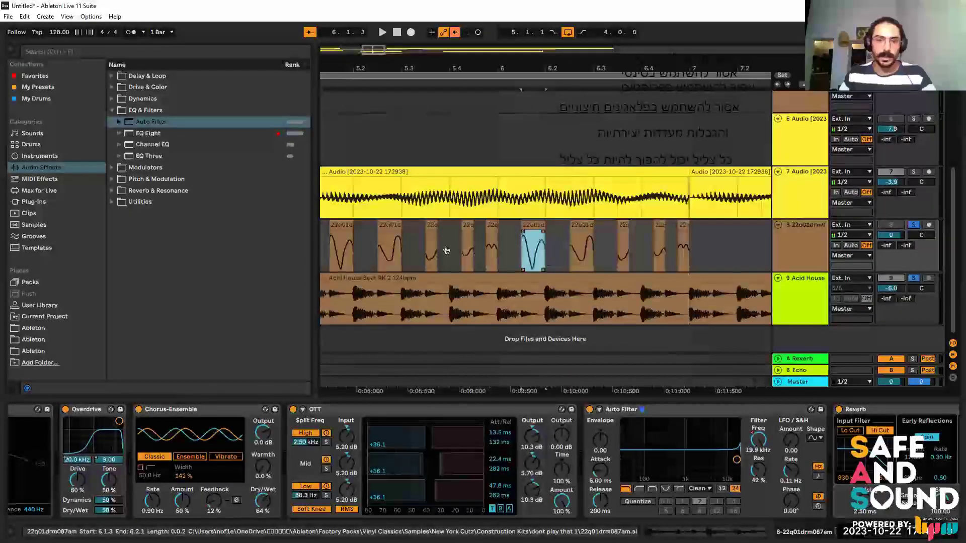
{"action": "left_click_drag", "start_coordinate": [446, 251], "coordinate": [495, 251]}
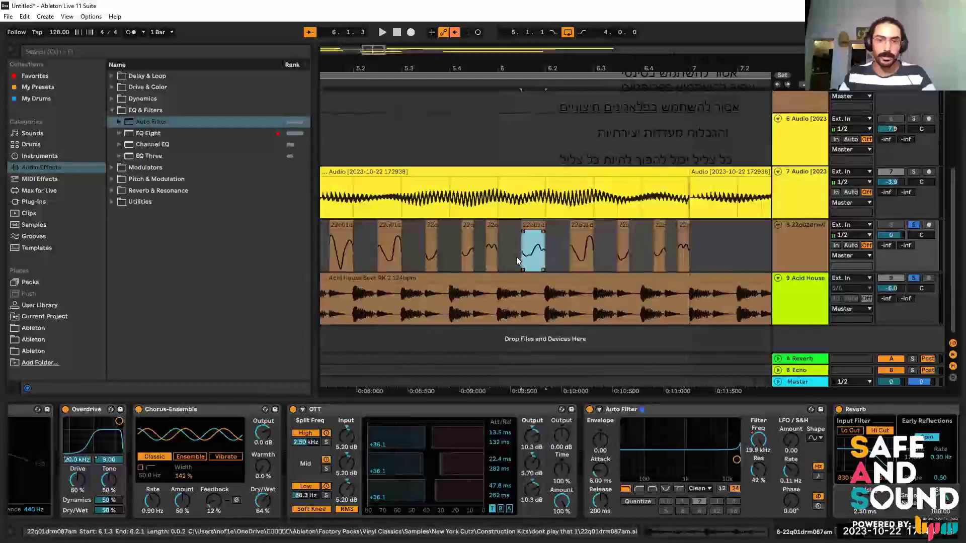
{"action": "key", "text": "space"}
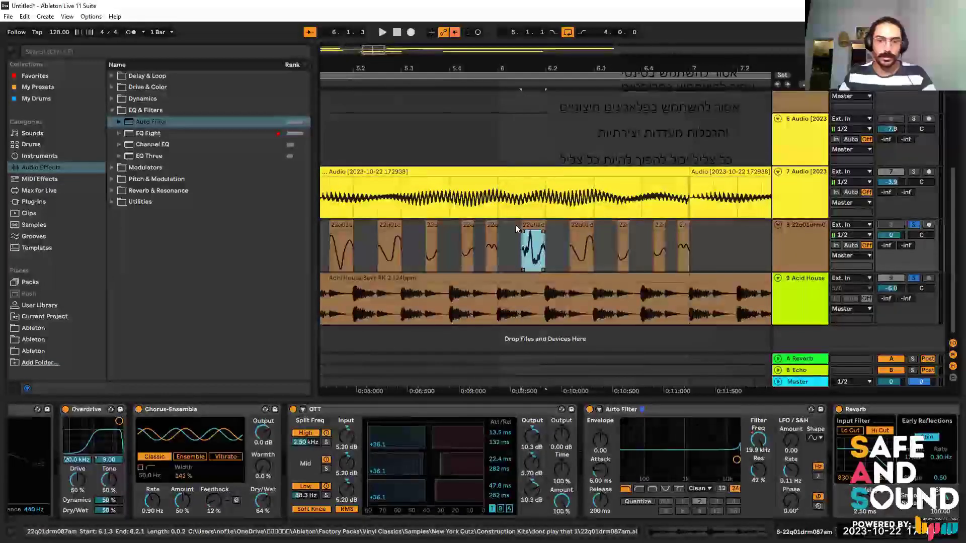
Extend the track 8 slice starting at 6.1.3 to end at 6.3.1 and play it from 6.1.1.
{"action": "left_click_drag", "start_coordinate": [513, 227], "coordinate": [563, 227]}
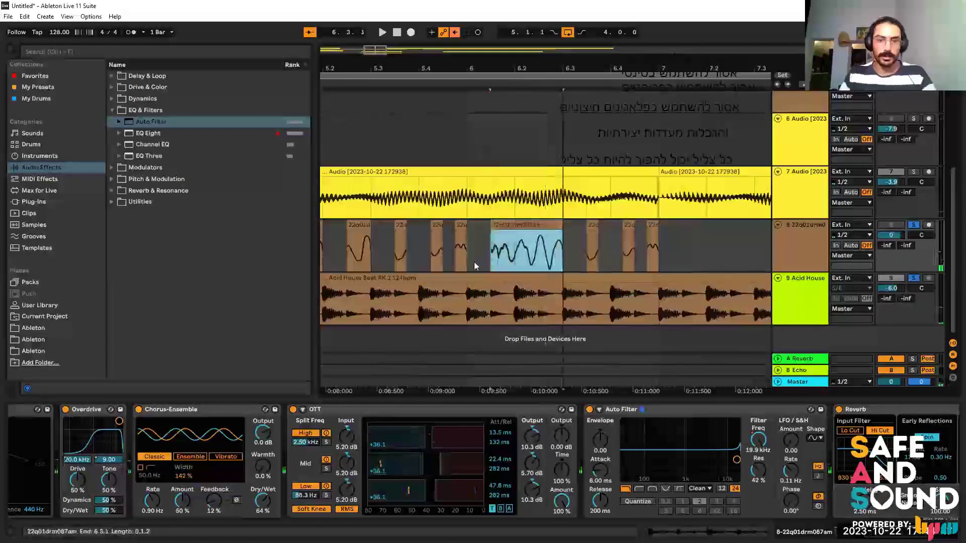
{"action": "left_click", "coordinate": [467, 255]}
{"action": "key", "text": "space"}
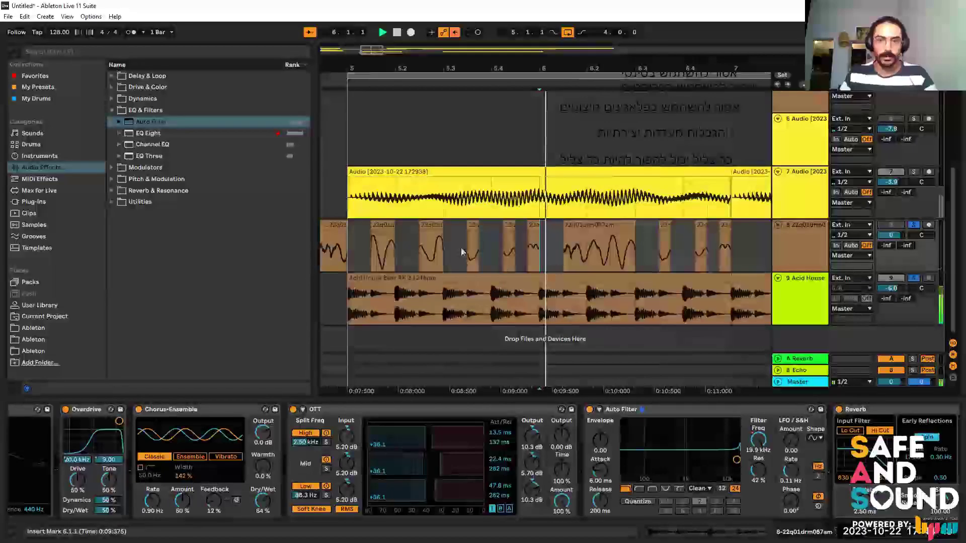
{"action": "key", "text": "space"}
Extend the track 8 slice at 6.3.3 to end at 6.4.1 and make the following slice start at 6.4.3.
{"action": "left_click", "coordinate": [477, 227]}
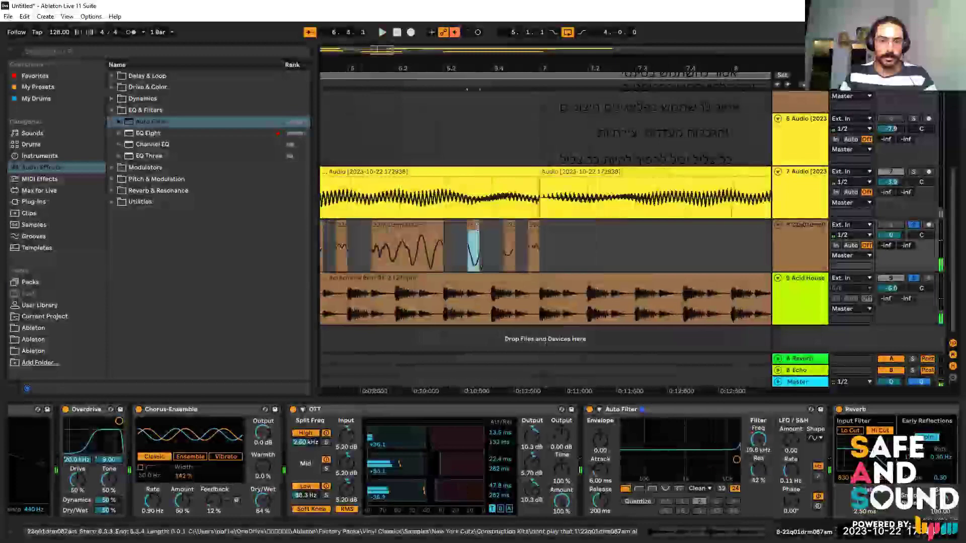
{"action": "key", "text": "shift+Right"}
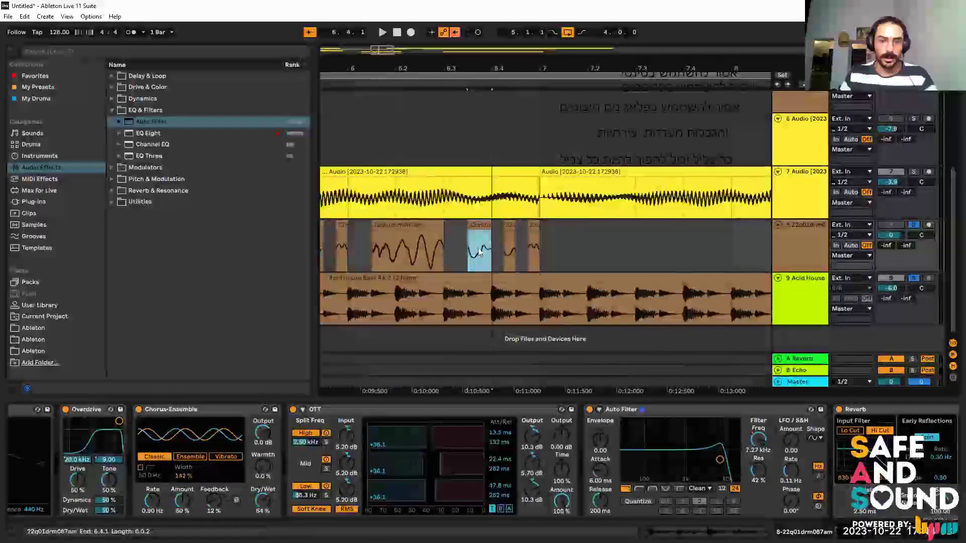
{"action": "left_click_drag", "start_coordinate": [509, 225], "coordinate": [521, 231]}
{"action": "left_click", "coordinate": [528, 246]}
{"action": "left_click", "coordinate": [473, 245]}
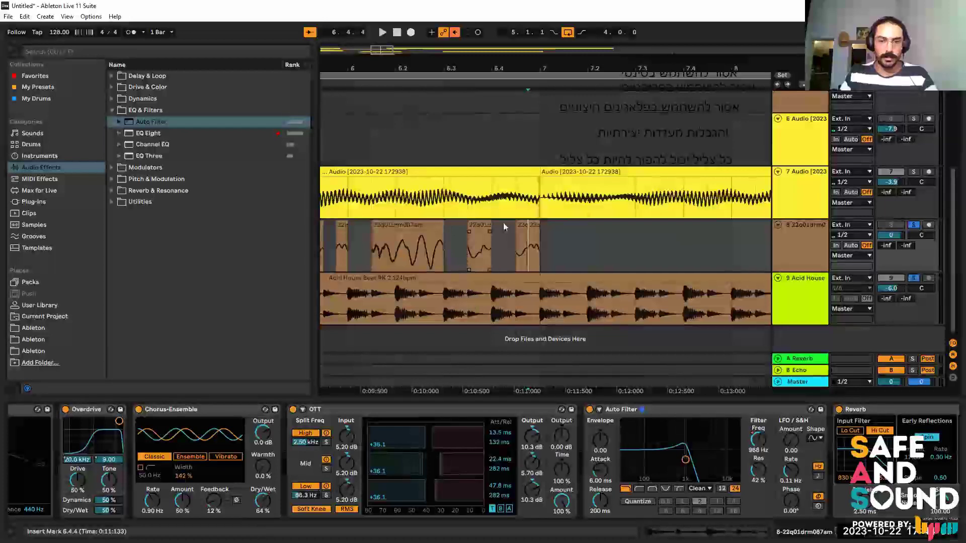
Slip the audio inside the short track 8 slice from 6.4.3 to 6.4.4 and play it back.
{"action": "key", "text": "space"}
{"action": "key", "text": "space"}
{"action": "left_click_drag", "start_coordinate": [493, 251], "coordinate": [697, 247]}
{"action": "key", "text": "space"}
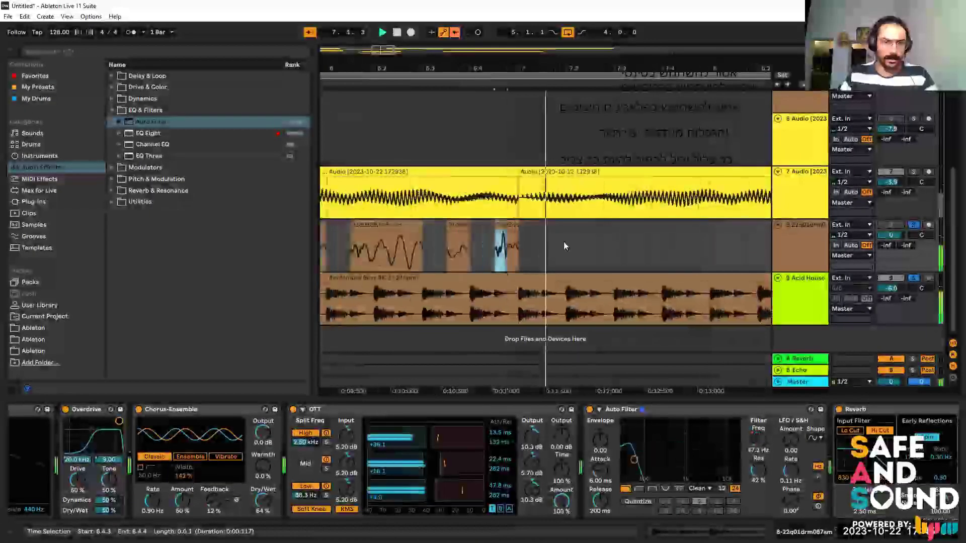
Remove the track 8 slice from 6.4.4 to 7.1.1 and extend the slice at 6.4.3 to fill its place.
{"action": "left_click", "coordinate": [518, 245]}
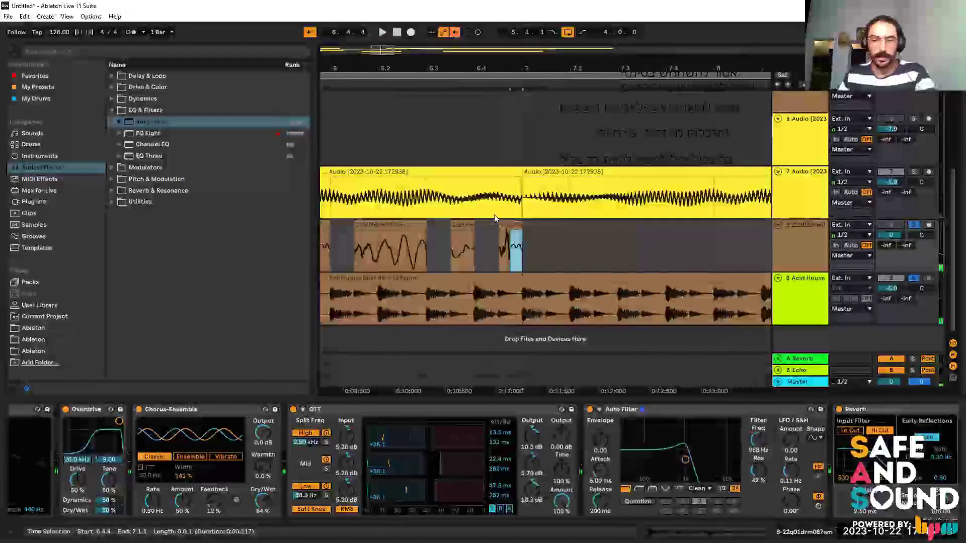
{"action": "key", "text": "space"}
{"action": "left_click", "coordinate": [507, 225], "text": "shift"}
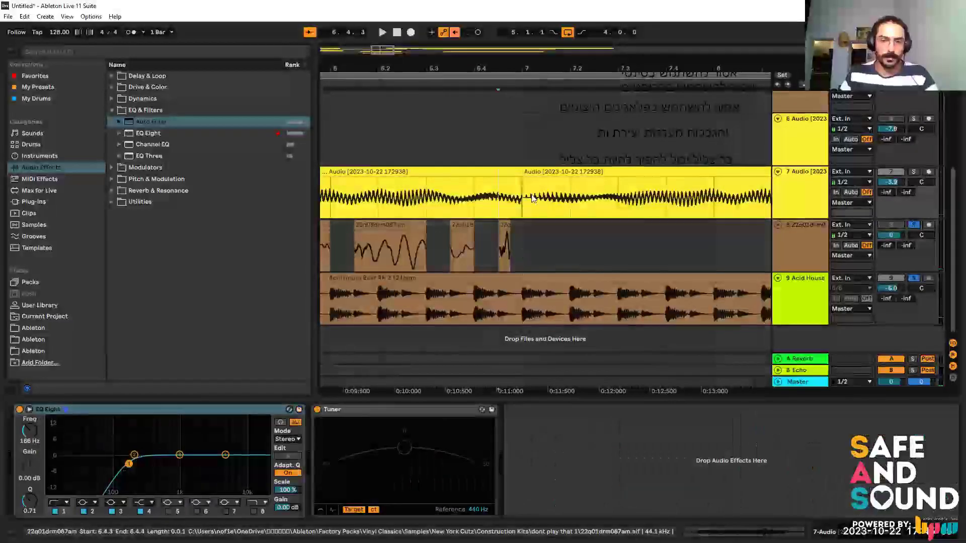
{"action": "key", "text": "space"}
{"action": "key", "text": "space"}
Play back the edited track 8 slices with the Acid House loop from 5.1.1.
{"action": "scroll", "coordinate": [482, 257], "scroll_direction": "down", "scroll_amount": 3}
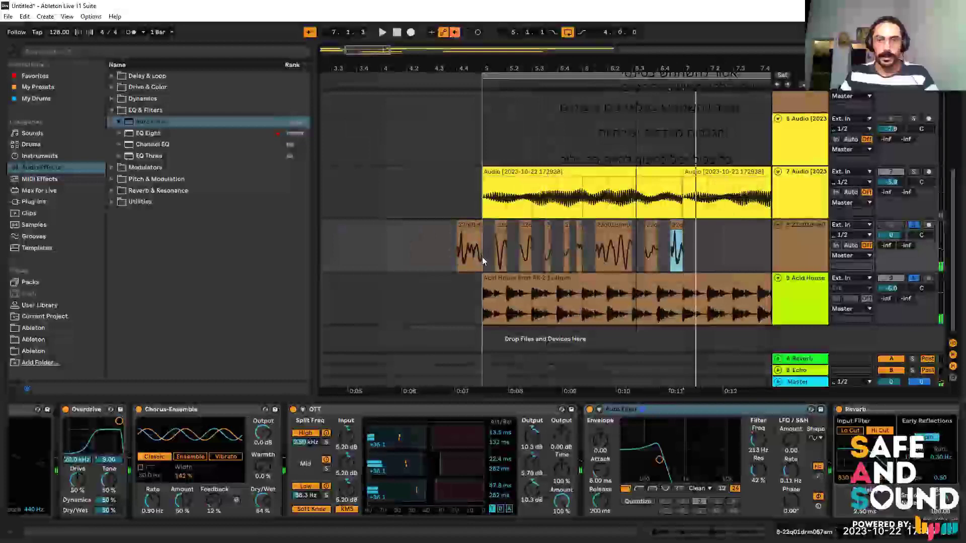
{"action": "left_click", "coordinate": [482, 257]}
{"action": "key", "text": "space"}
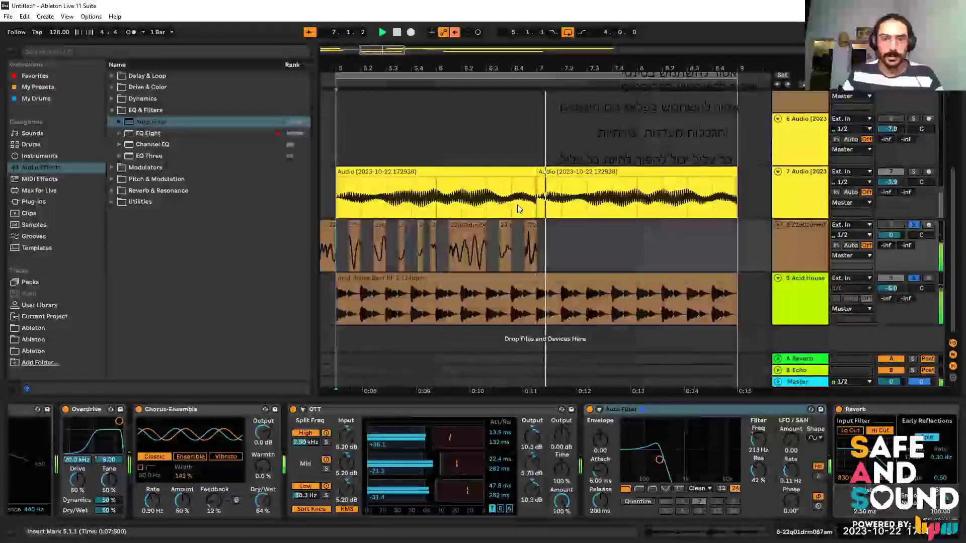
{"action": "scroll", "coordinate": [431, 246], "scroll_direction": "up", "scroll_amount": 3}
{"action": "key", "text": "space"}
Try cutting the section from 6.2.1 to 6.2.2 out of the long track 8 slice and play the result.
{"action": "left_click", "coordinate": [491, 261]}
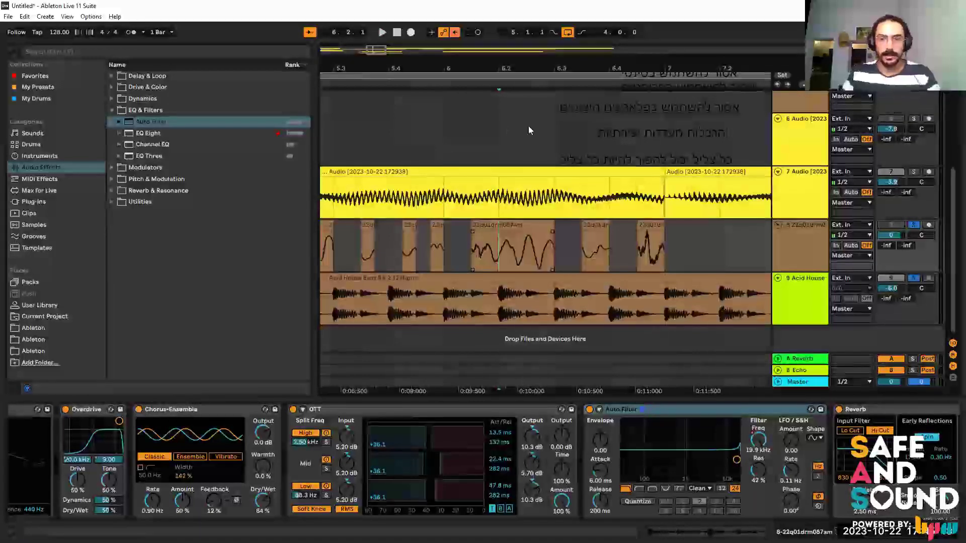
{"action": "scroll", "coordinate": [528, 130], "scroll_direction": "up", "scroll_amount": 3}
{"action": "key", "text": "shift+Right"}
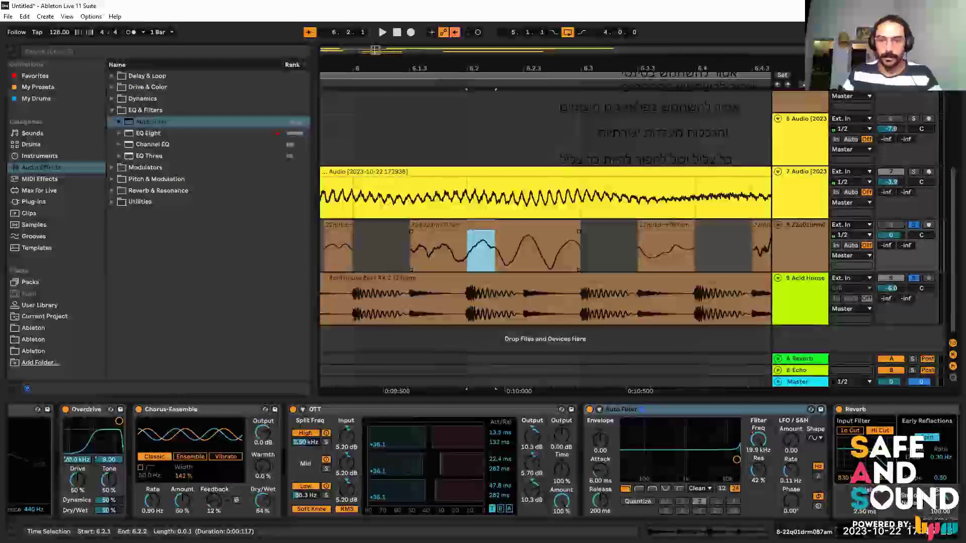
{"action": "key", "text": "Delete"}
{"action": "scroll", "coordinate": [621, 224], "scroll_direction": "right", "scroll_amount": 1}
{"action": "key", "text": "space"}
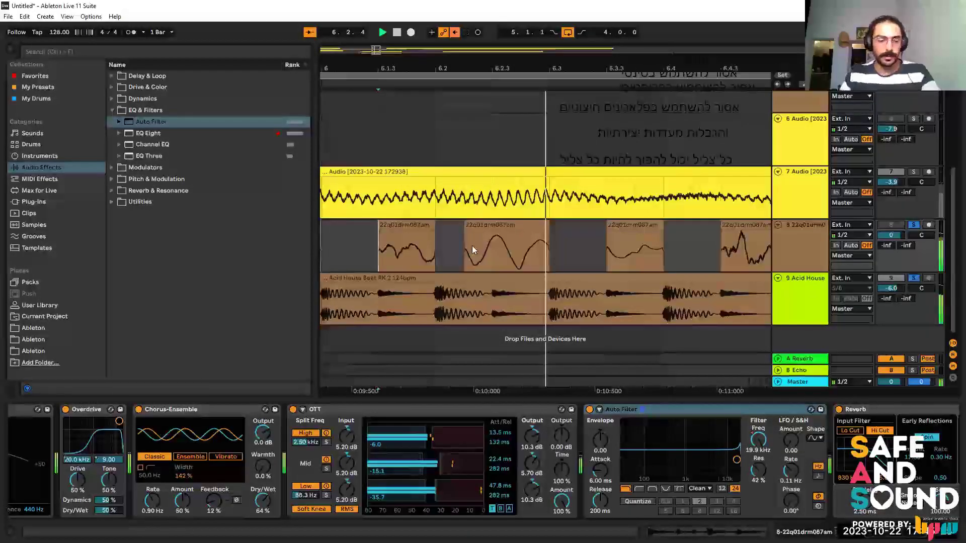
{"action": "key", "text": "space"}
{"action": "key", "text": "ctrl+z"}
Duplicate the two-bar track 8 slice pattern from 5.1.1 into 7.1.1 to 9.1.1 and turn off solo on tracks 8 and 9.
{"action": "key", "text": "x"}
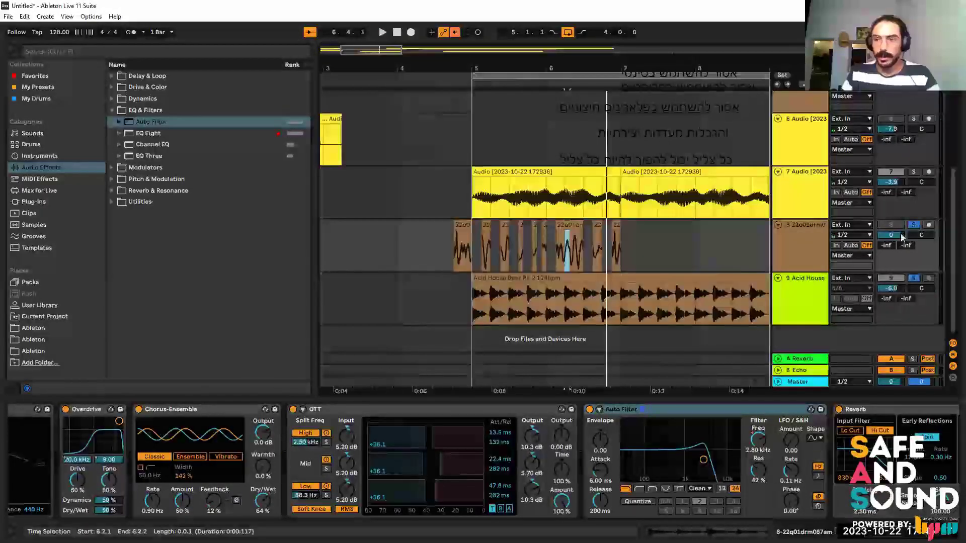
{"action": "key", "text": "ctrl+d"}
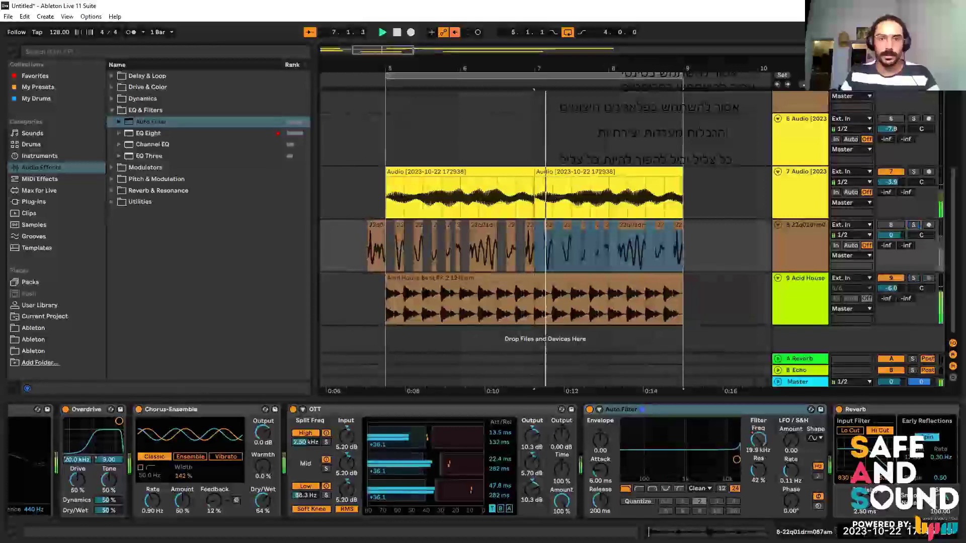
{"action": "key", "text": "space"}
Play bars 5 to 9 with tracks 7 and 9, comparing the groove with track 8 switched off and on.
{"action": "key", "text": "x"}
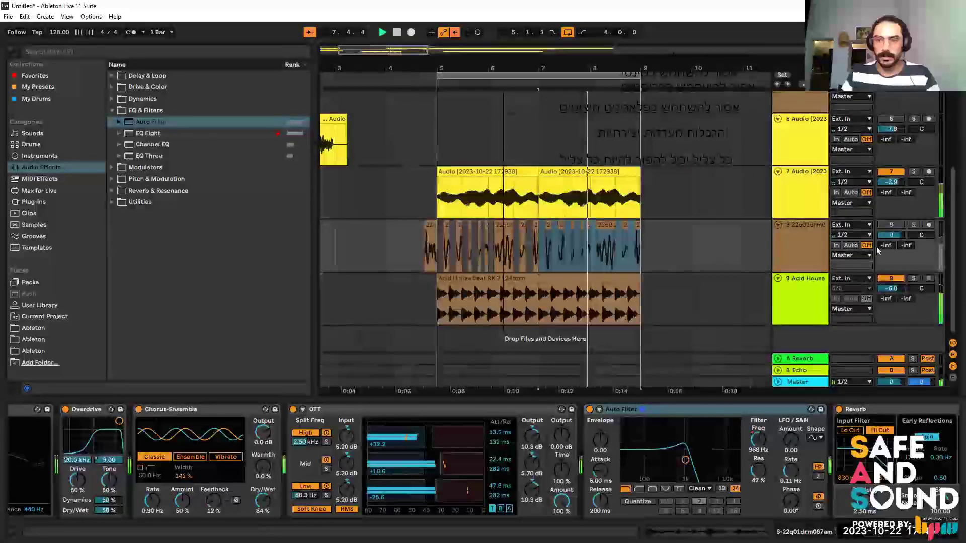
{"action": "key", "text": "x"}
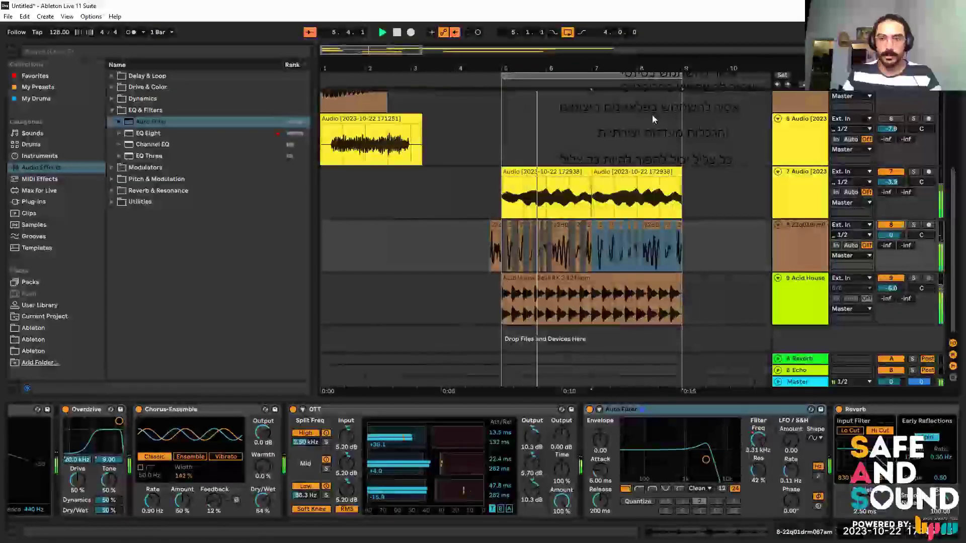
{"action": "key", "text": "plus"}
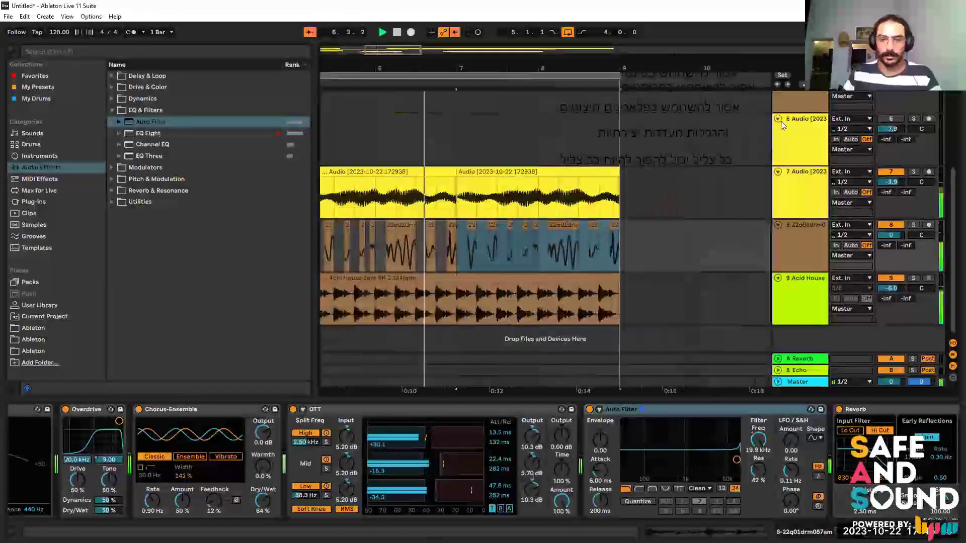
{"action": "left_click_drag", "start_coordinate": [599, 266], "coordinate": [728, 195], "text": "ctrl+alt"}
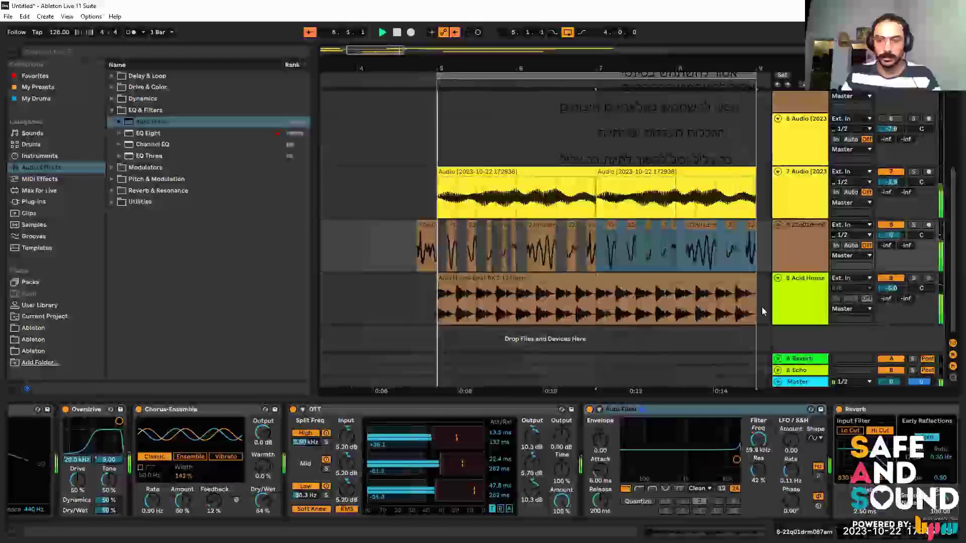
{"action": "left_click", "coordinate": [797, 244]}
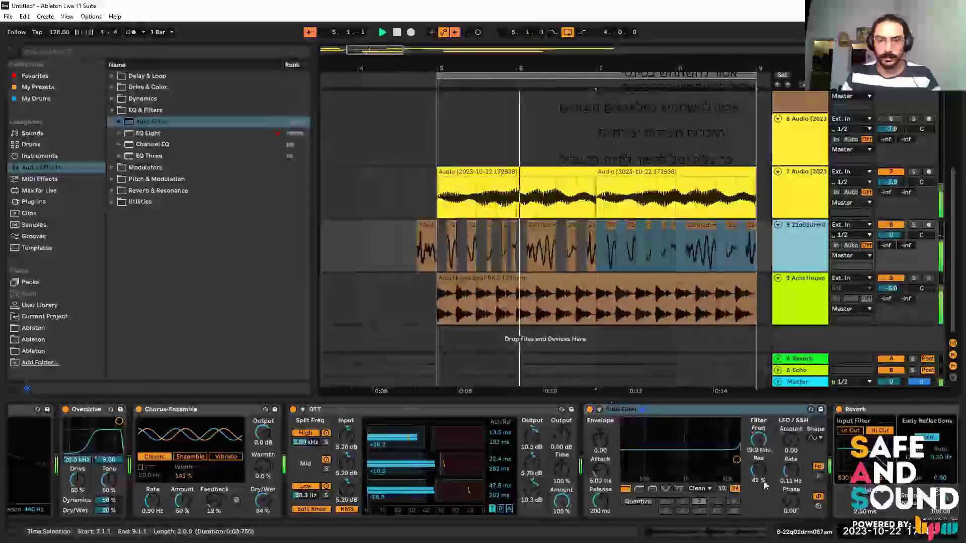
Slip the audio inside the track 8 slice between 6.1.3 and 6.3.1 to a different part of the sample and play it.
{"action": "left_click", "coordinate": [539, 248]}
{"action": "key", "text": "space"}
{"action": "key", "text": "space"}
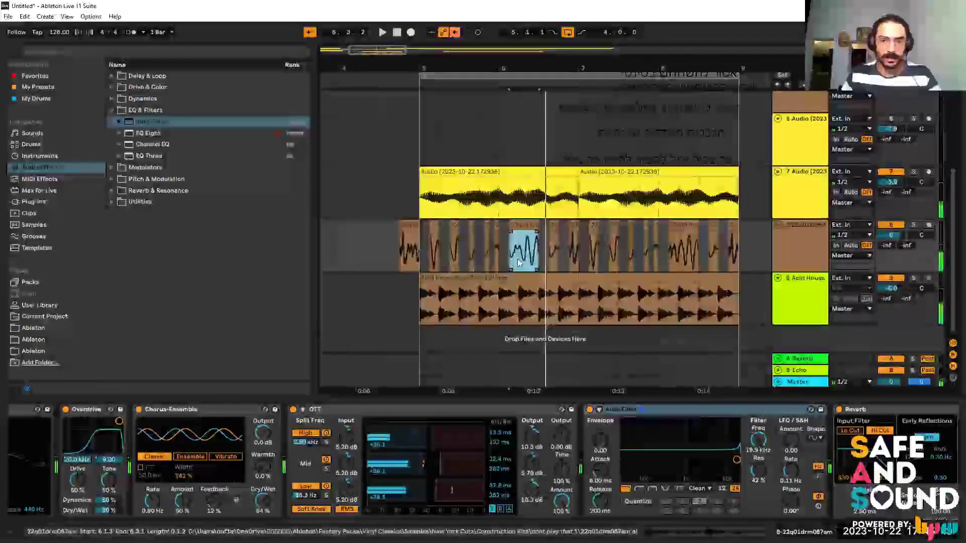
{"action": "key", "text": "space"}
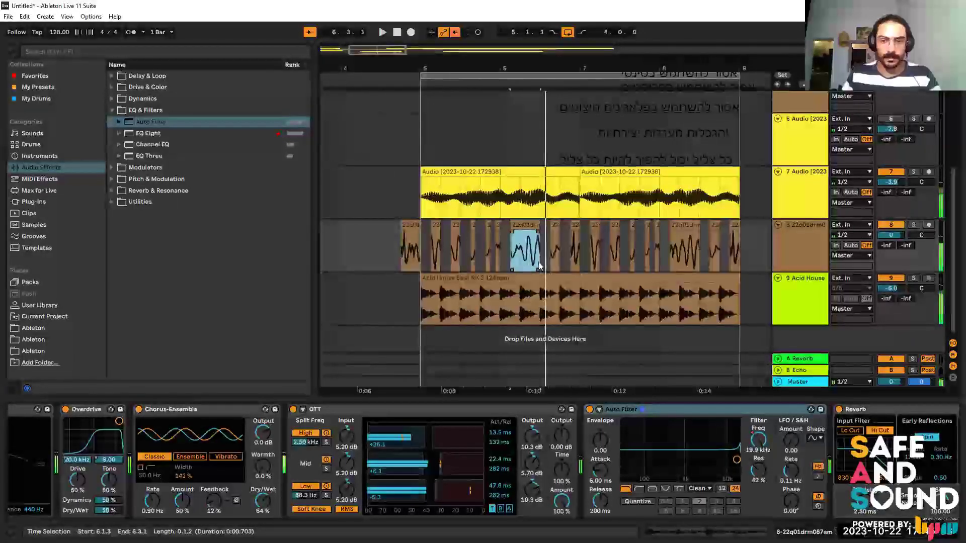
{"action": "left_click_drag", "start_coordinate": [540, 264], "coordinate": [531, 260]}
{"action": "key", "text": "space"}
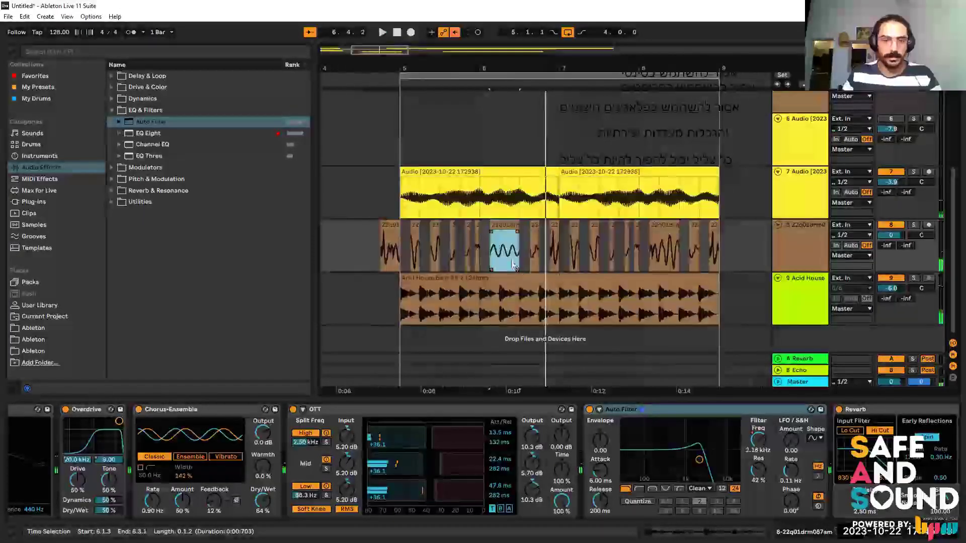
Play back the reshaped slice in the full mix and listen to the loop again from 5.1.1.
{"action": "key", "text": "space"}
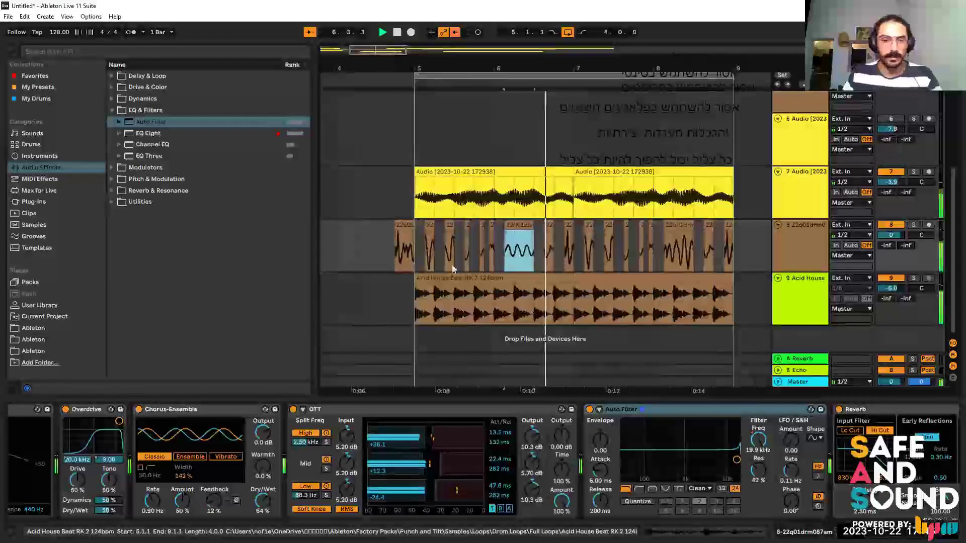
{"action": "key", "text": "space"}
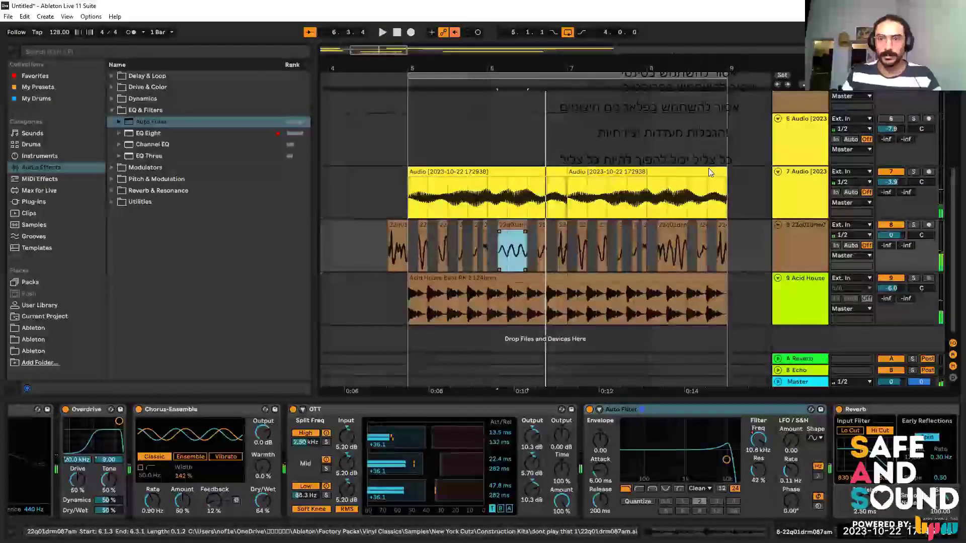
{"action": "key", "text": "space"}
{"action": "scroll", "coordinate": [708, 168], "scroll_direction": "down", "scroll_amount": 2}
{"action": "scroll", "coordinate": [709, 168], "scroll_direction": "right", "scroll_amount": 2}
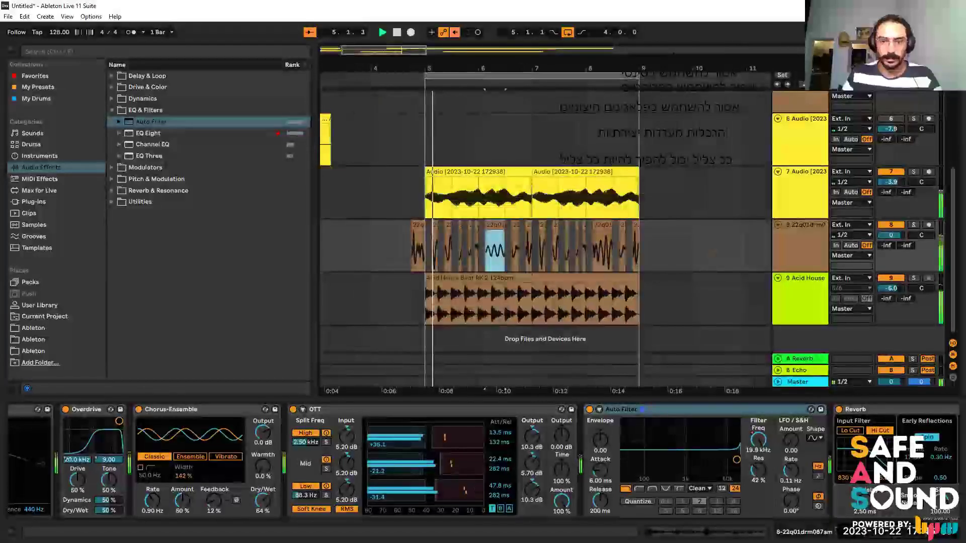
Shorten the final track 8 slice to one sixteenth from 8.4.3 to 8.4.4 and duplicate it up to 9.1.1.
{"action": "key", "text": "space"}
{"action": "scroll", "coordinate": [712, 147], "scroll_direction": "up", "scroll_amount": 3}
{"action": "scroll", "coordinate": [578, 226], "scroll_direction": "up", "scroll_amount": 1}
{"action": "left_click", "coordinate": [577, 228]}
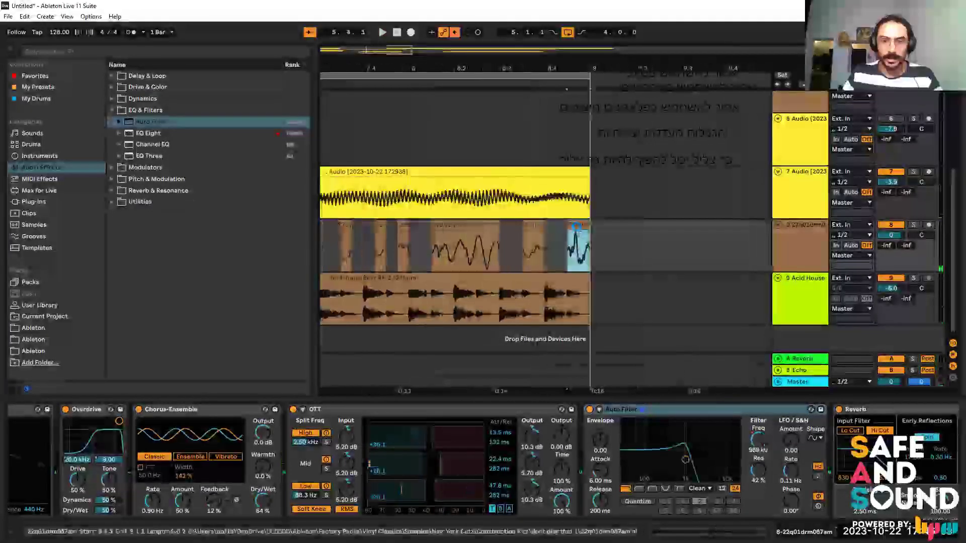
{"action": "left_click", "coordinate": [577, 222]}
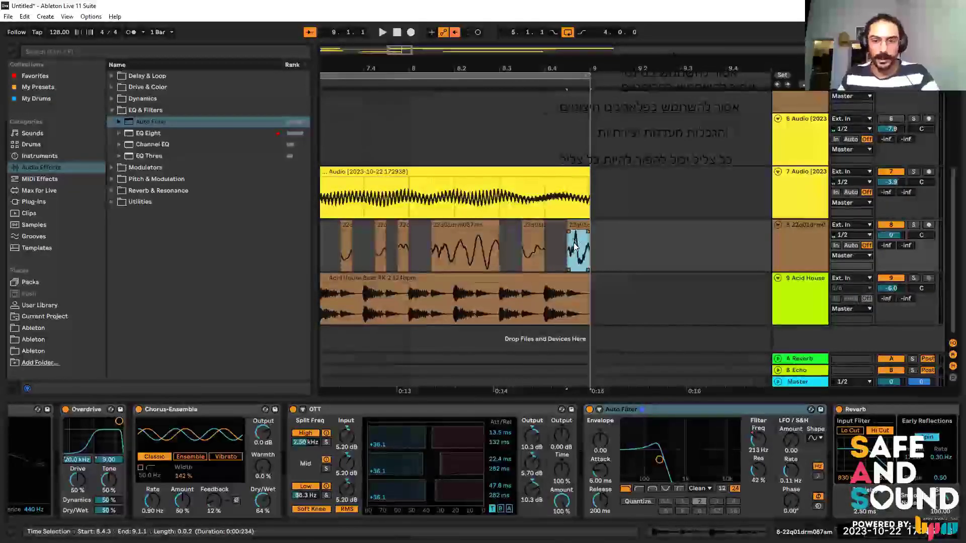
{"action": "left_click_drag", "start_coordinate": [584, 227], "coordinate": [573, 227]}
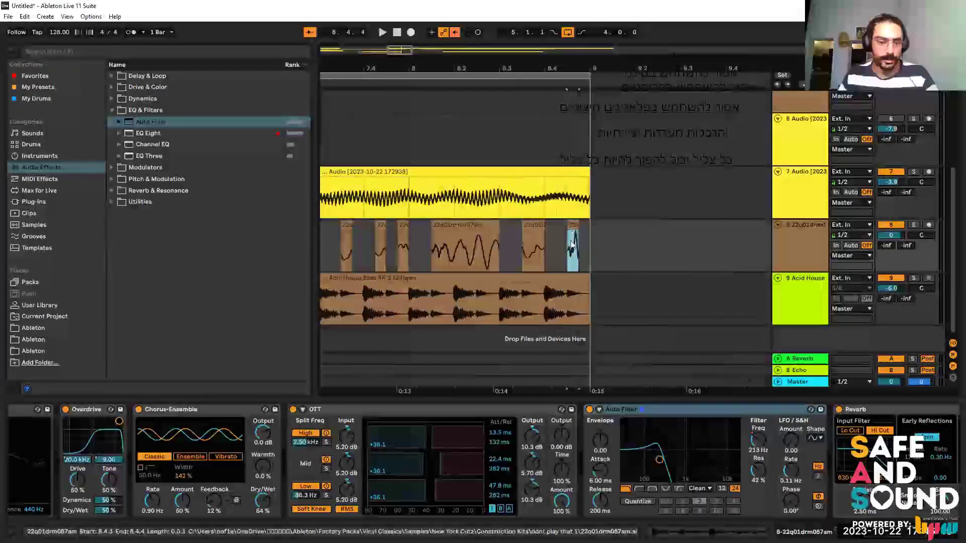
{"action": "key", "text": "ctrl+d"}
Play the loop from 5.1.1 and solo tracks 8 and 9 together.
{"action": "left_click", "coordinate": [545, 262]}
{"action": "key", "text": "space"}
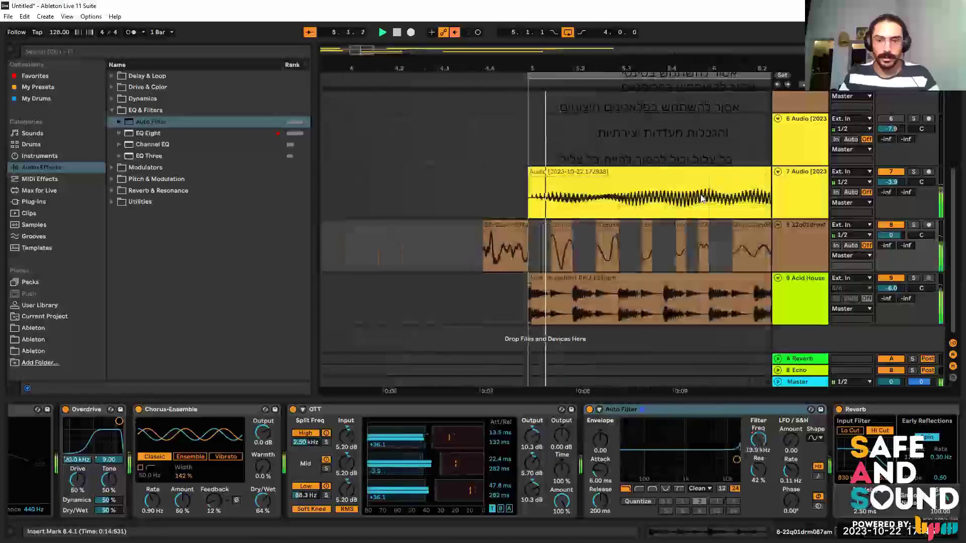
{"action": "left_click", "coordinate": [913, 225]}
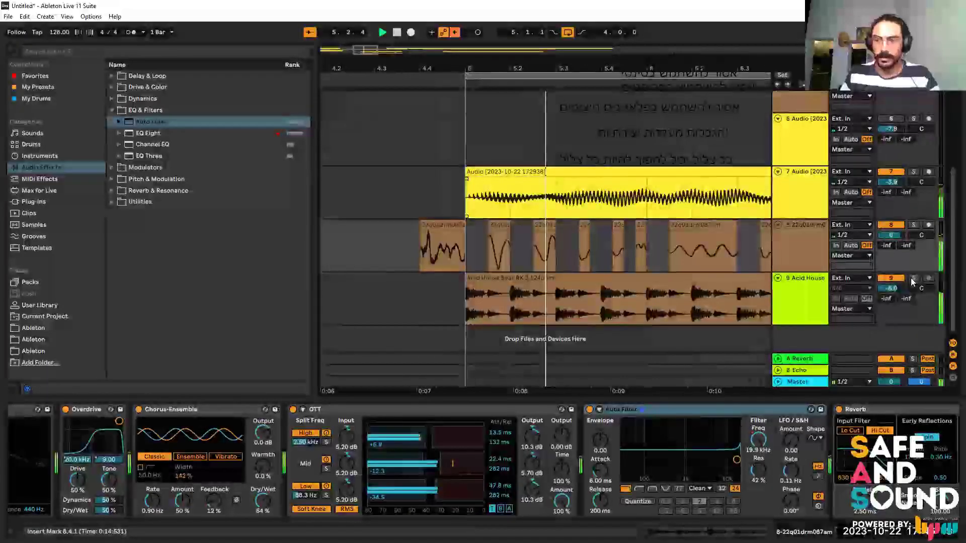
{"action": "left_click", "coordinate": [913, 278], "text": "ctrl"}
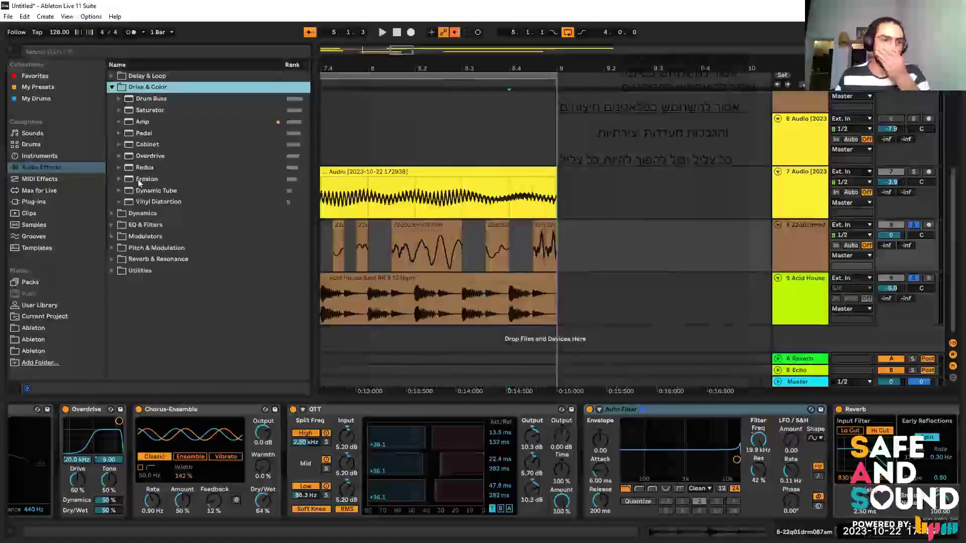
Insert Drum Buss between OTT and Auto Filter on track 8, with Damp at 20.0 kHz and Transients at about 0.30, and play the loop.
{"action": "key", "text": "Down"}
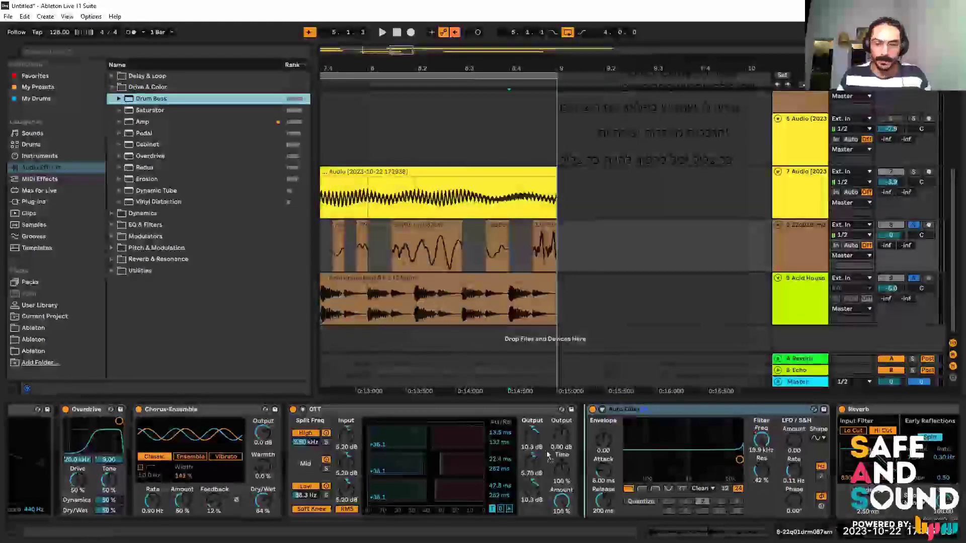
{"action": "key", "text": "Return"}
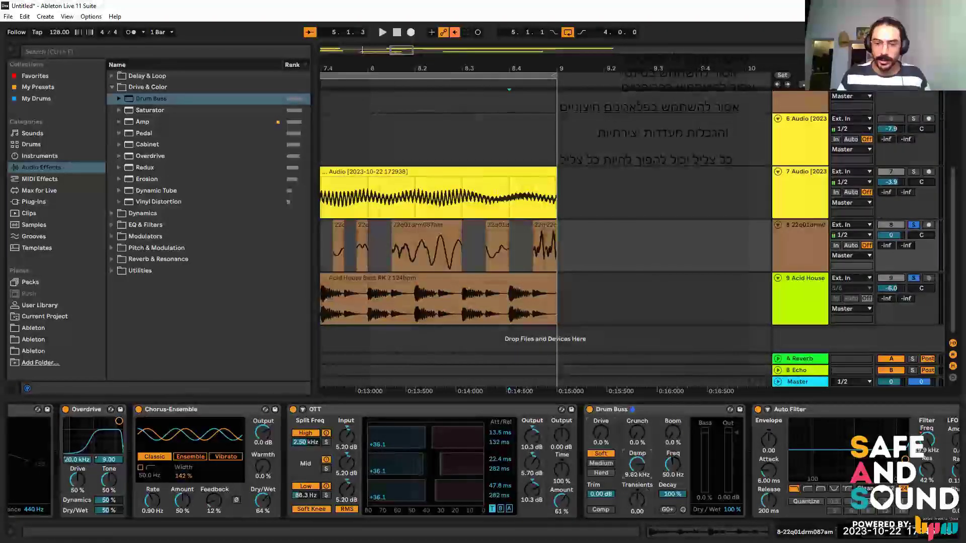
{"action": "left_click_drag", "start_coordinate": [638, 511], "coordinate": [638, 504]}
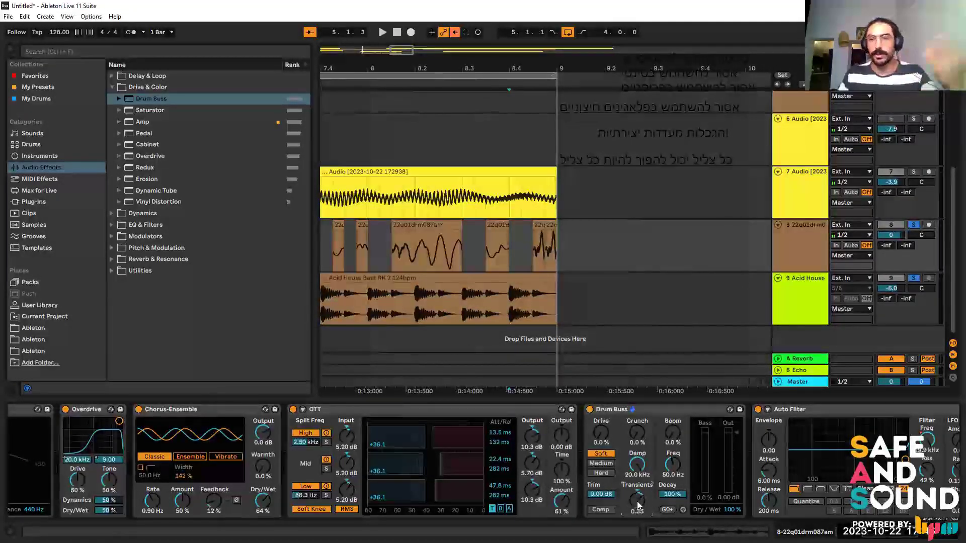
{"action": "key", "text": "space"}
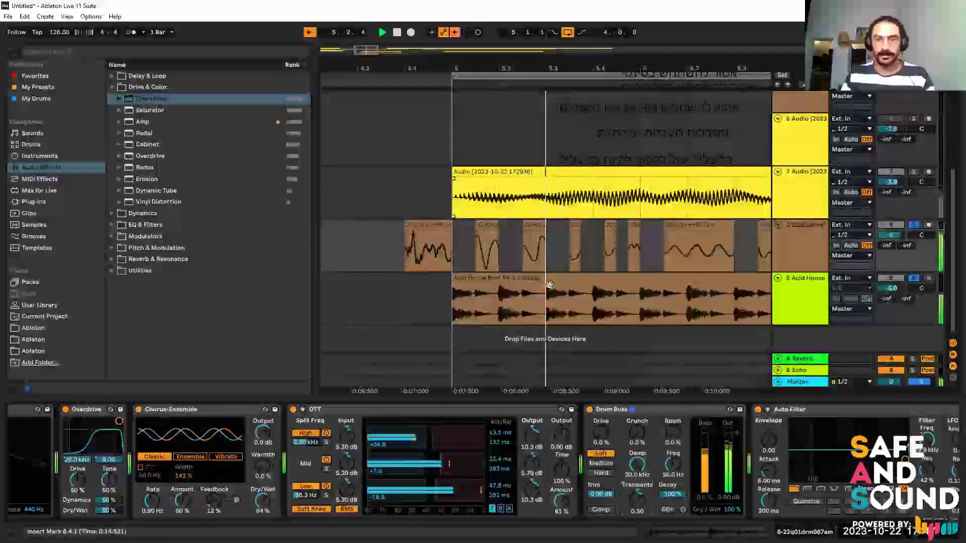
Slip the audio inside the track 8 slice between 8.1.3 and 8.3.1 to another part of the sample, auditioning it.
{"action": "key", "text": "space"}
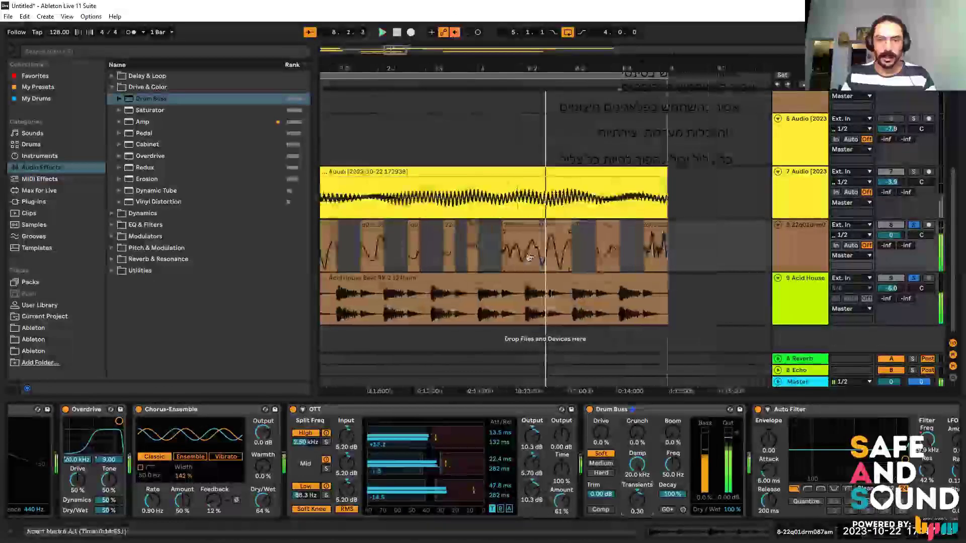
{"action": "left_click", "coordinate": [519, 225]}
{"action": "key", "text": "space"}
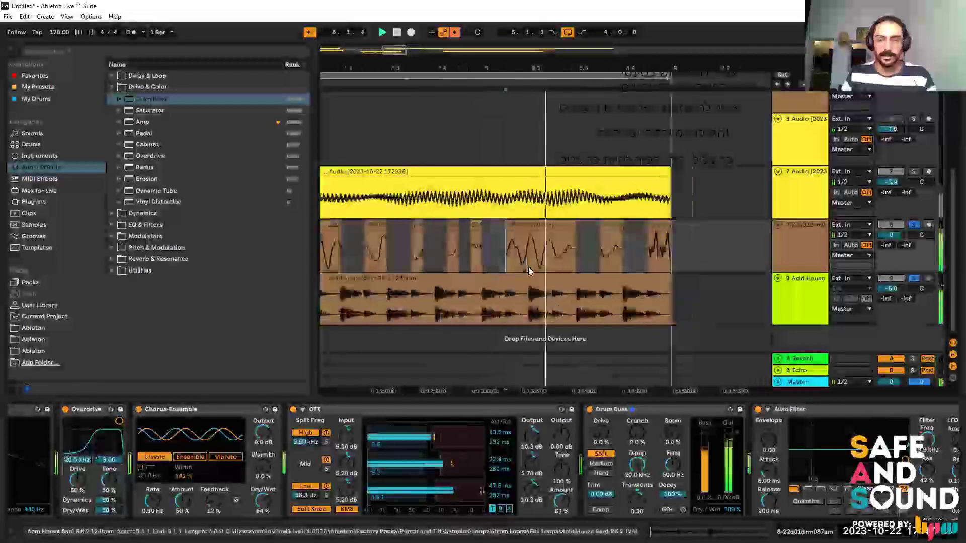
{"action": "key", "text": "space"}
{"action": "left_click", "coordinate": [508, 225]}
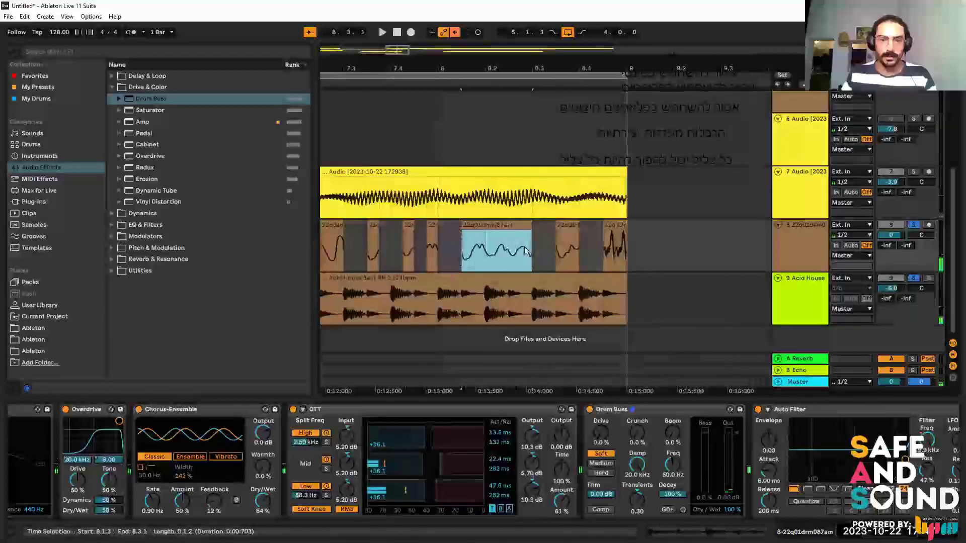
{"action": "key", "text": "space"}
{"action": "key", "text": "space"}
{"action": "key", "text": "space"}
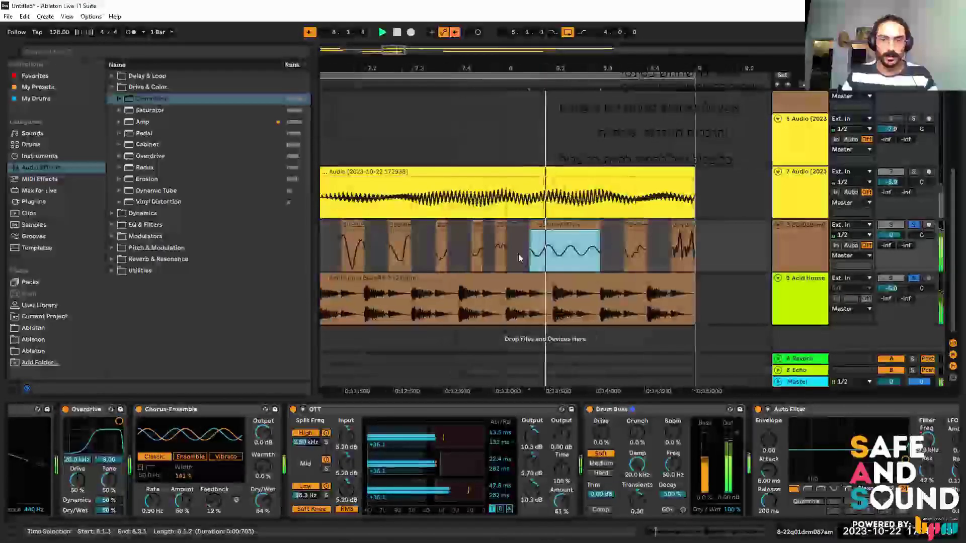
Try further slip positions for the audio in the track 8 slice at 8.1.3, replaying it after each change.
{"action": "key", "text": "space"}
{"action": "key", "text": "space"}
{"action": "key", "text": "space"}
{"action": "key", "text": "space"}
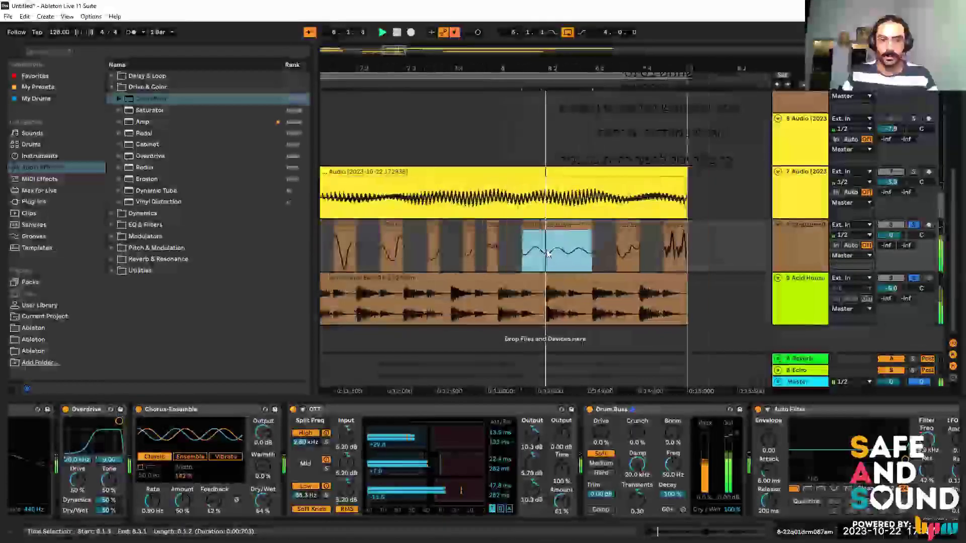
{"action": "key", "text": "space"}
{"action": "key", "text": "space"}
{"action": "key", "text": "space"}
{"action": "left_click_drag", "start_coordinate": [522, 260], "coordinate": [503, 272], "text": "alt+shift"}
{"action": "key", "text": "space"}
Listen to the loop from 5.1.1 with tracks 8 and 9 soloed to judge the slipped slice.
{"action": "scroll", "coordinate": [506, 266], "scroll_direction": "right", "scroll_amount": 10}
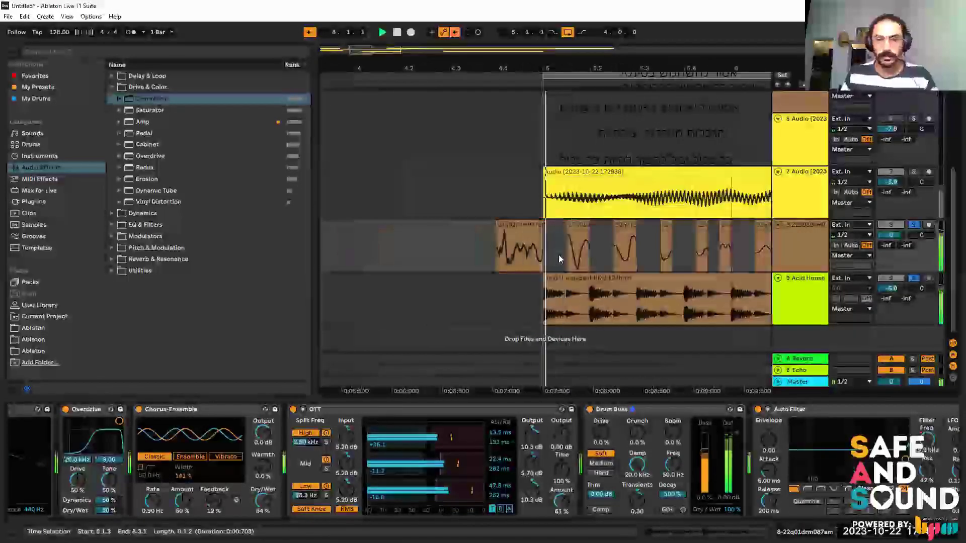
{"action": "key", "text": "space"}
{"action": "key", "text": "space"}
{"action": "scroll", "coordinate": [579, 171], "scroll_direction": "left", "scroll_amount": 15}
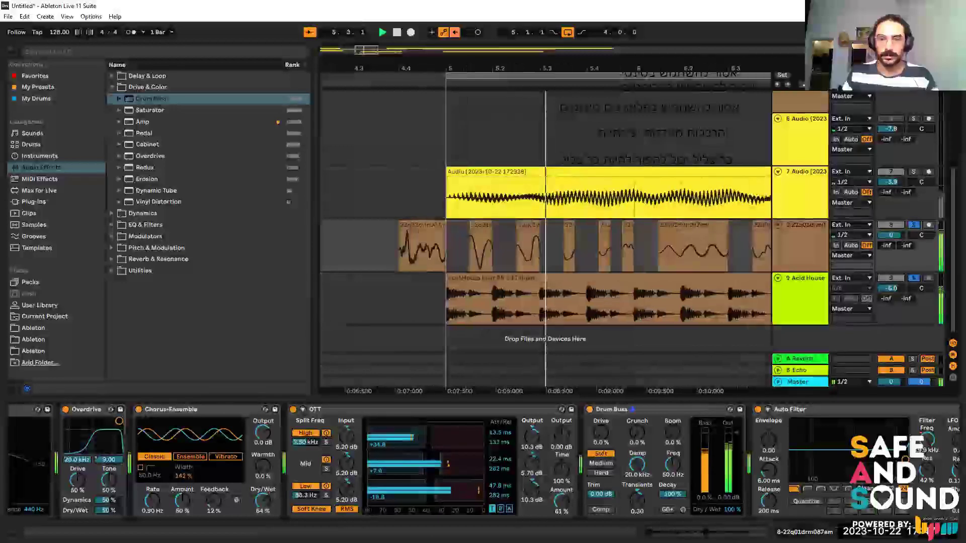
Slip the audio of the 8.1.3 to 8.3.1 slice on track 8 once more and play the loop.
{"action": "scroll", "coordinate": [619, 258], "scroll_direction": "down", "scroll_amount": 3}
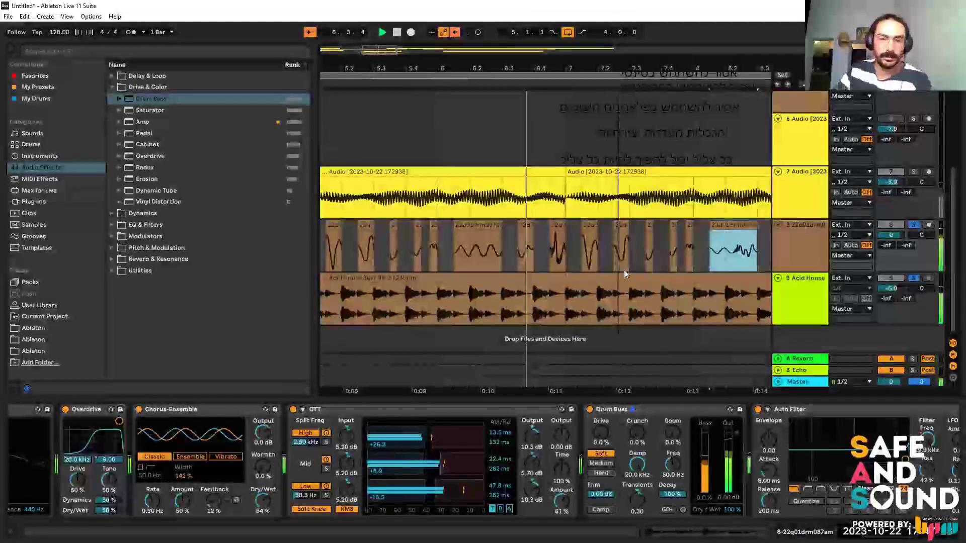
{"action": "left_click", "coordinate": [624, 270]}
{"action": "scroll", "coordinate": [637, 261], "scroll_direction": "right", "scroll_amount": 3}
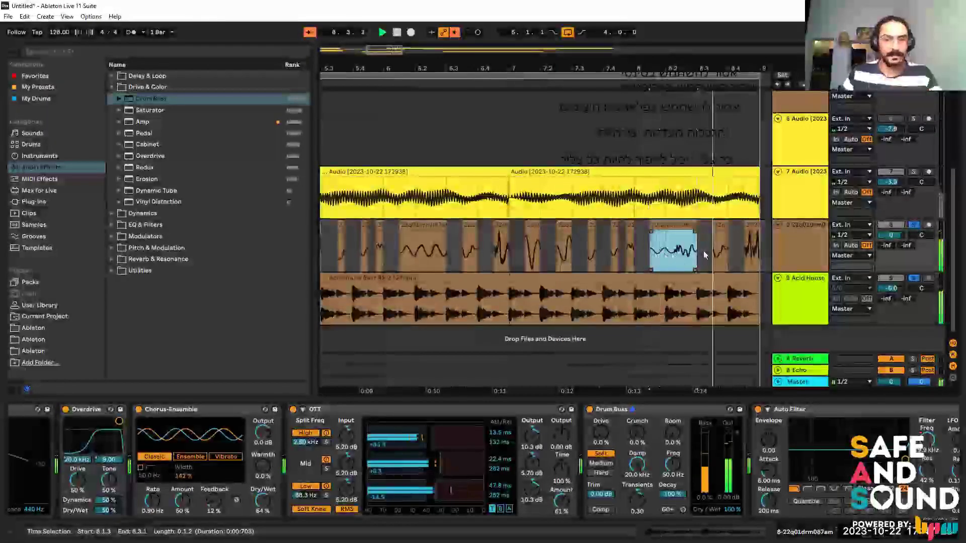
{"action": "left_click", "coordinate": [663, 255]}
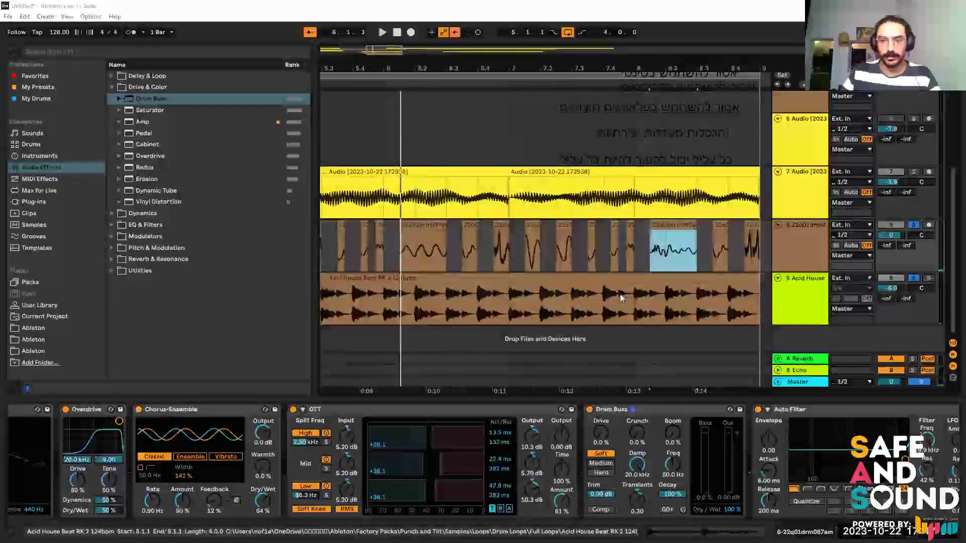
{"action": "key", "text": "space"}
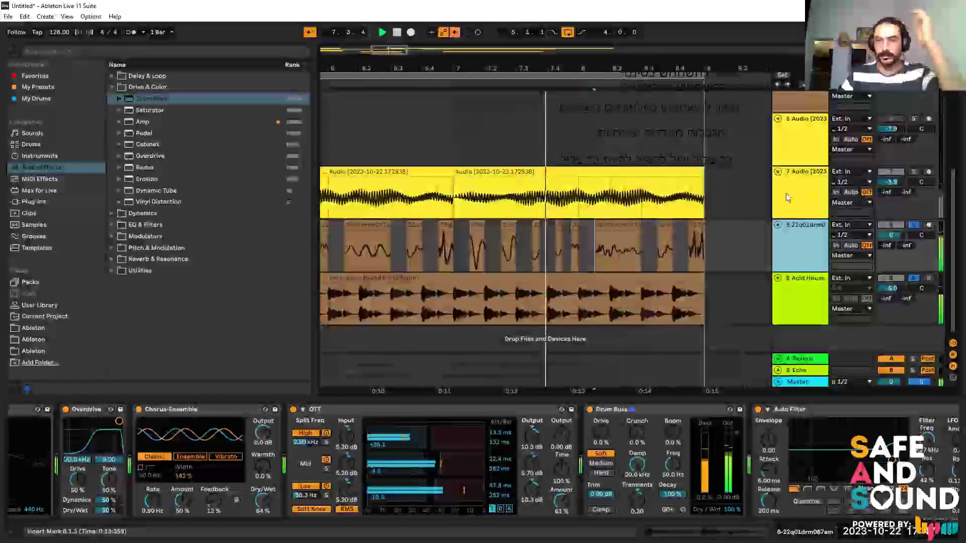
Turn off solo on tracks 8 and 9, listen with track 7 included, and solo track 7 with its first clip selected.
{"action": "left_click", "coordinate": [814, 206]}
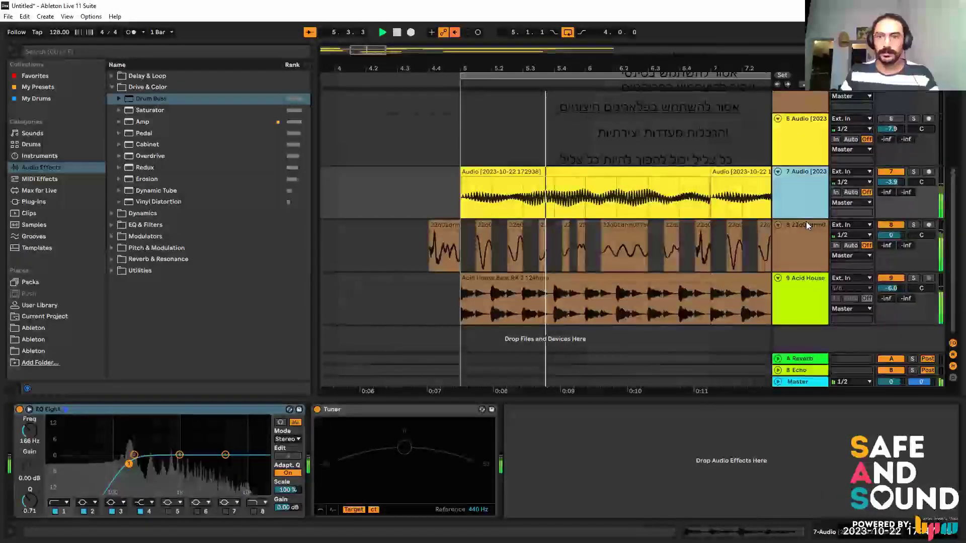
{"action": "scroll", "coordinate": [617, 218], "scroll_direction": "down", "scroll_amount": 3}
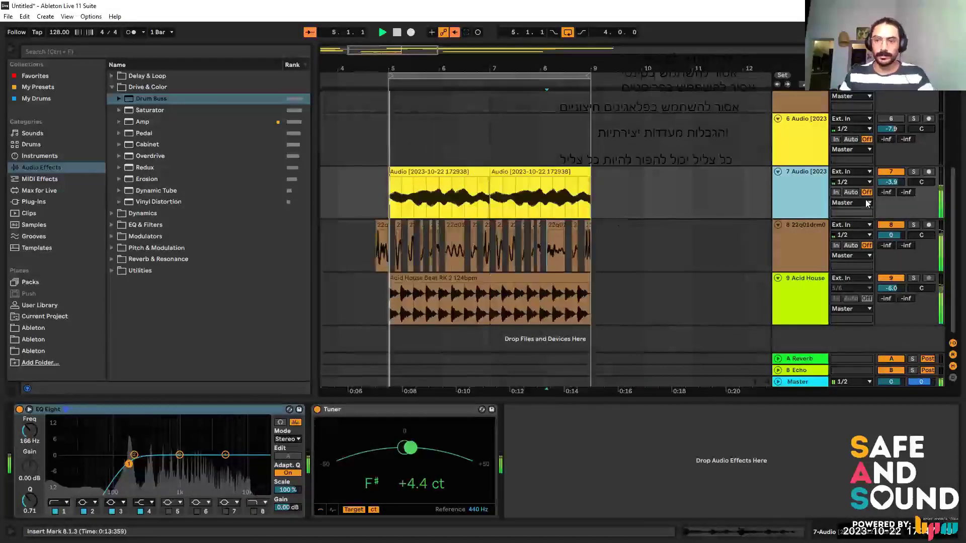
{"action": "left_click", "coordinate": [458, 173]}
{"action": "key", "text": "space"}
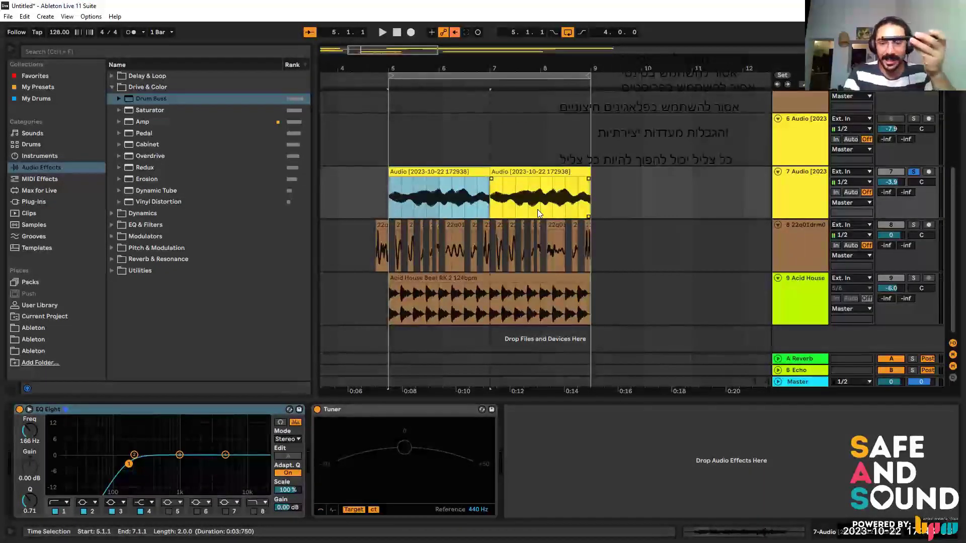
Play track 7 soloed and raise the low-cut frequency of its EQ Eight to 469 Hz.
{"action": "key", "text": "space"}
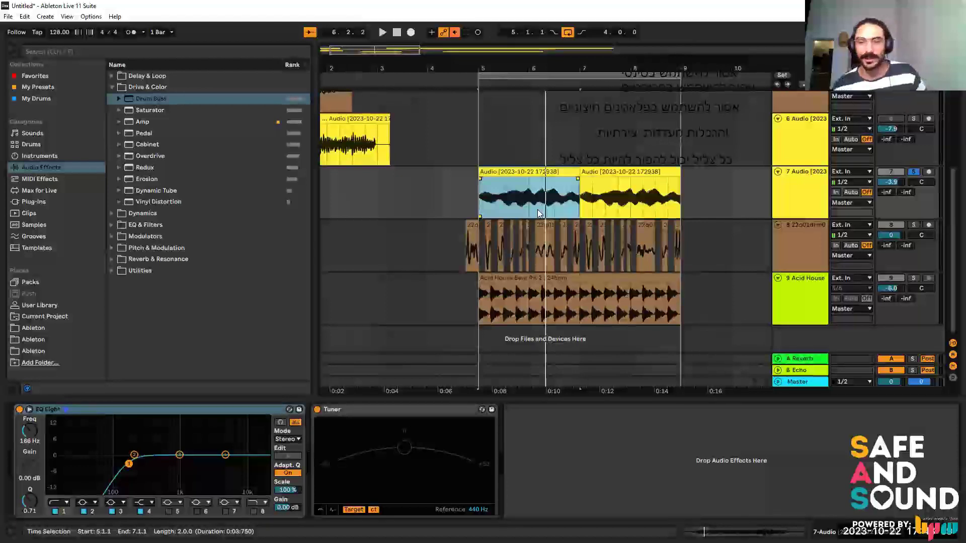
{"action": "left_click", "coordinate": [509, 172]}
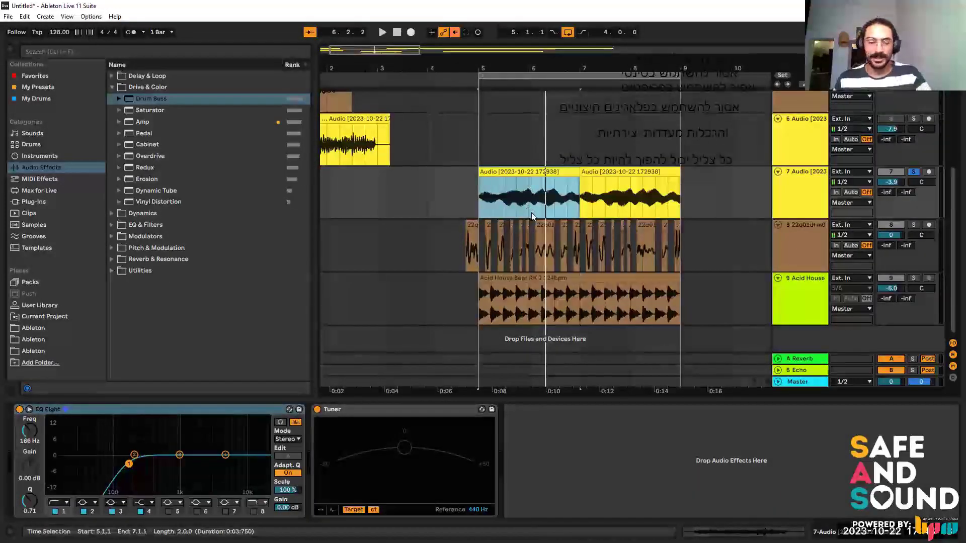
{"action": "key", "text": "space"}
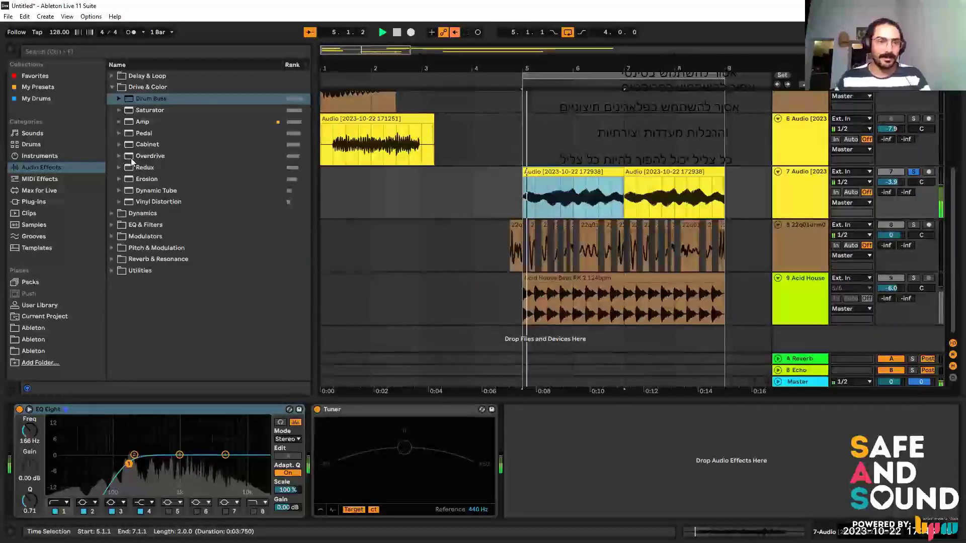
{"action": "left_click_drag", "start_coordinate": [129, 463], "coordinate": [155, 464]}
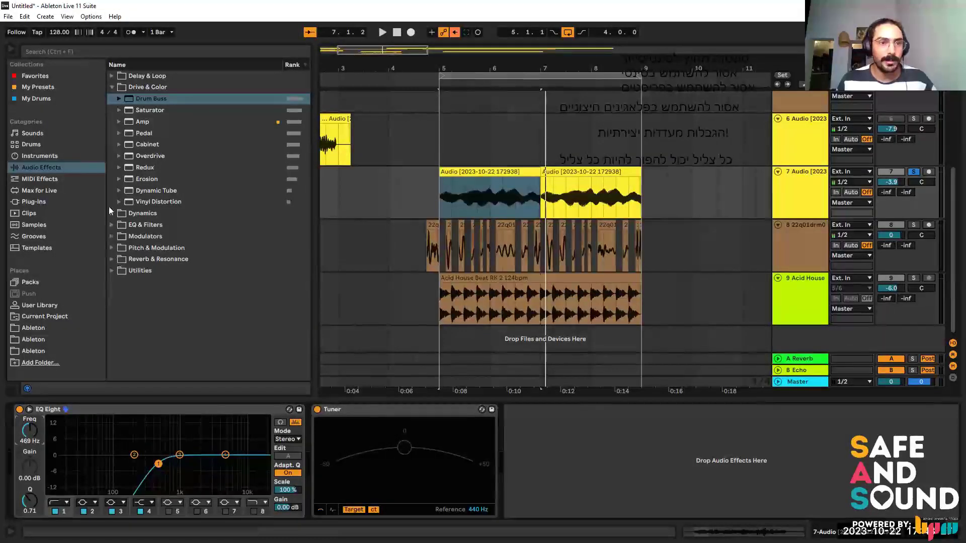
Add Reverb after the Tuner on track 7 and set its Dry/Wet to 10 %.
{"action": "left_click", "coordinate": [111, 259]}
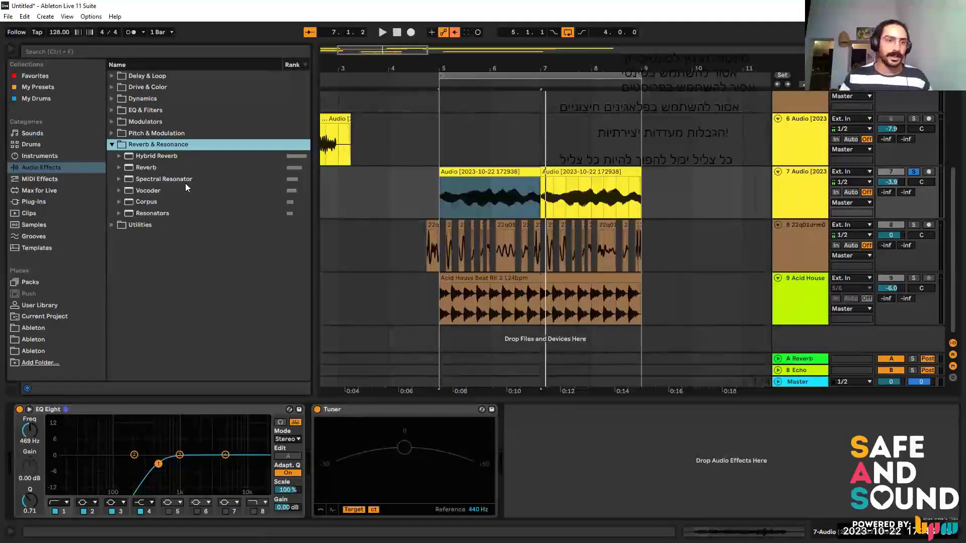
{"action": "double_click", "coordinate": [159, 169]}
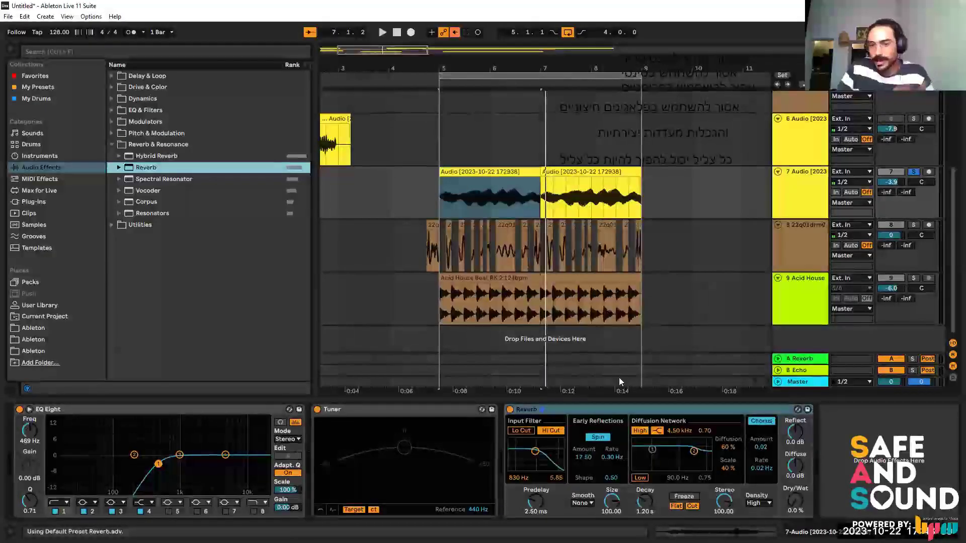
{"action": "left_click_drag", "start_coordinate": [795, 503], "coordinate": [794, 498]}
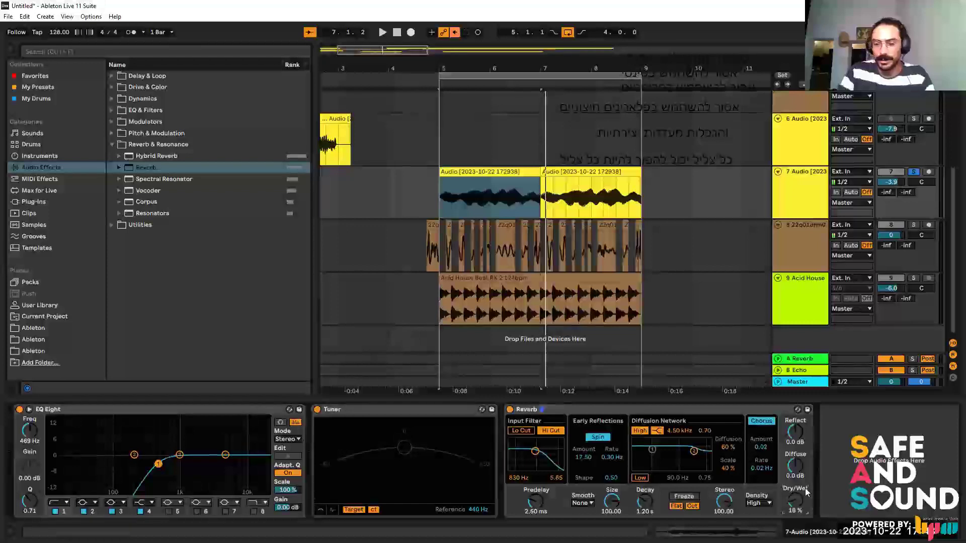
{"action": "type", "text": "10"}
{"action": "key", "text": "Return"}
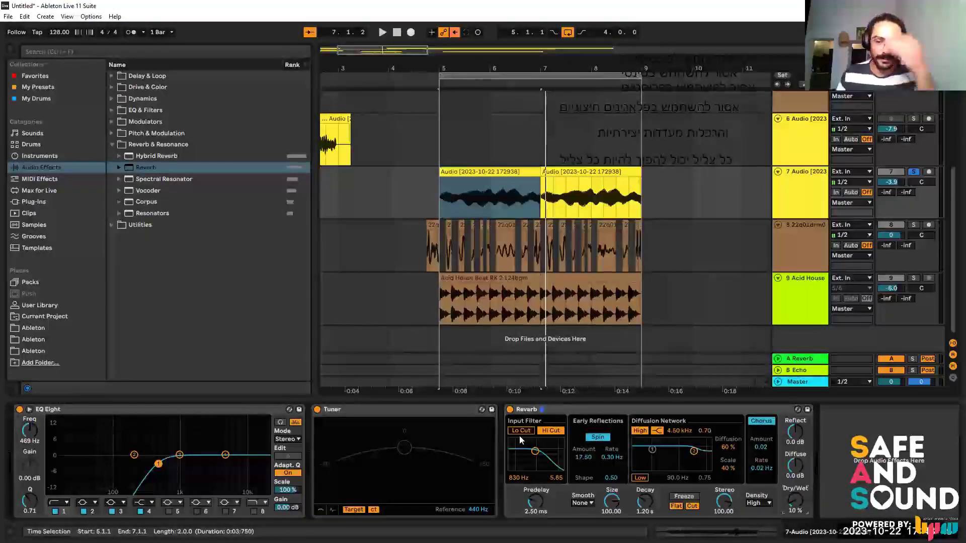
Set the track 7 Reverb's Decay to 2.30 s while listening to the soloed track.
{"action": "key", "text": "space"}
{"action": "left_click_drag", "start_coordinate": [643, 502], "coordinate": [644, 493]}
{"action": "scroll", "coordinate": [645, 503], "scroll_direction": "up", "scroll_amount": 1}
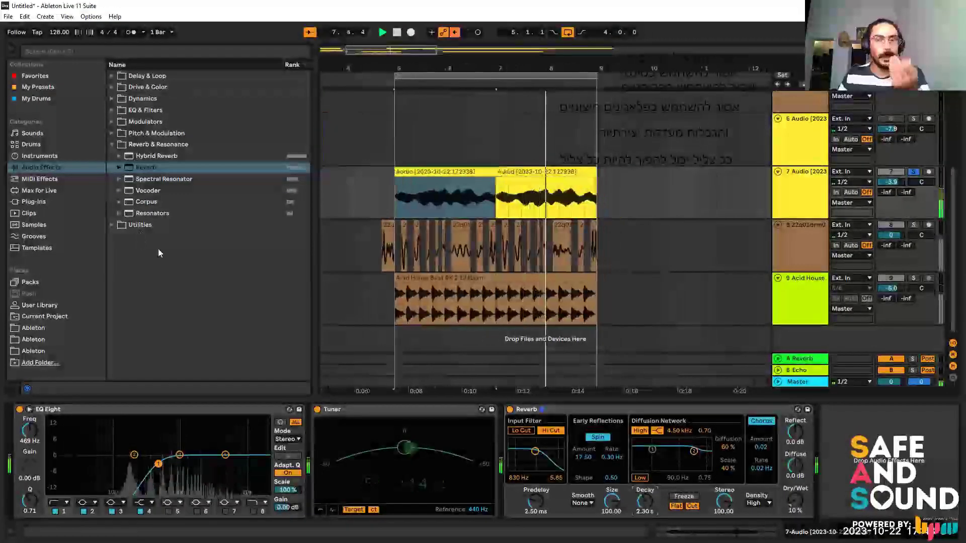
{"action": "key", "text": "space"}
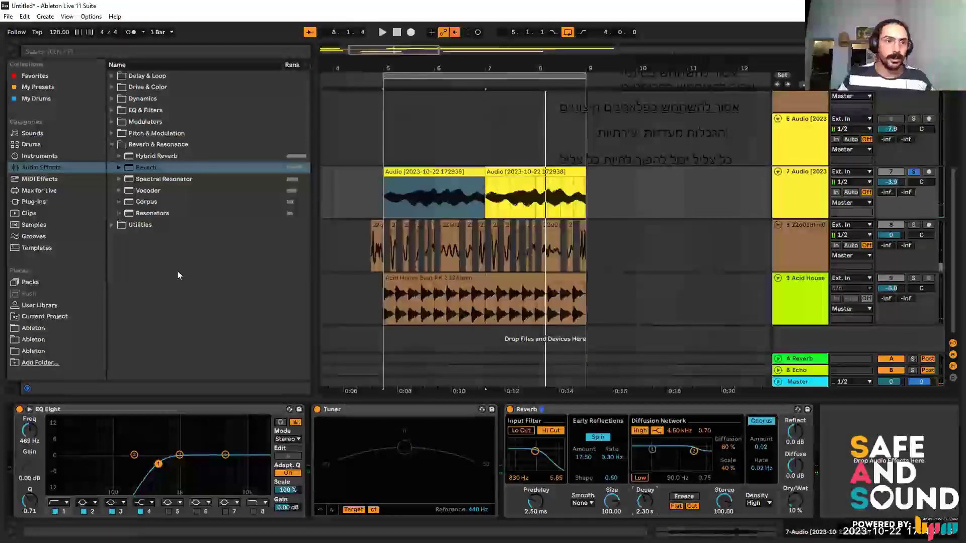
Insert a Phaser-Flanger between the Tuner and Reverb on track 7 and set its Feedback to 26 % during playback.
{"action": "left_click", "coordinate": [112, 144]}
{"action": "left_click", "coordinate": [112, 133]}
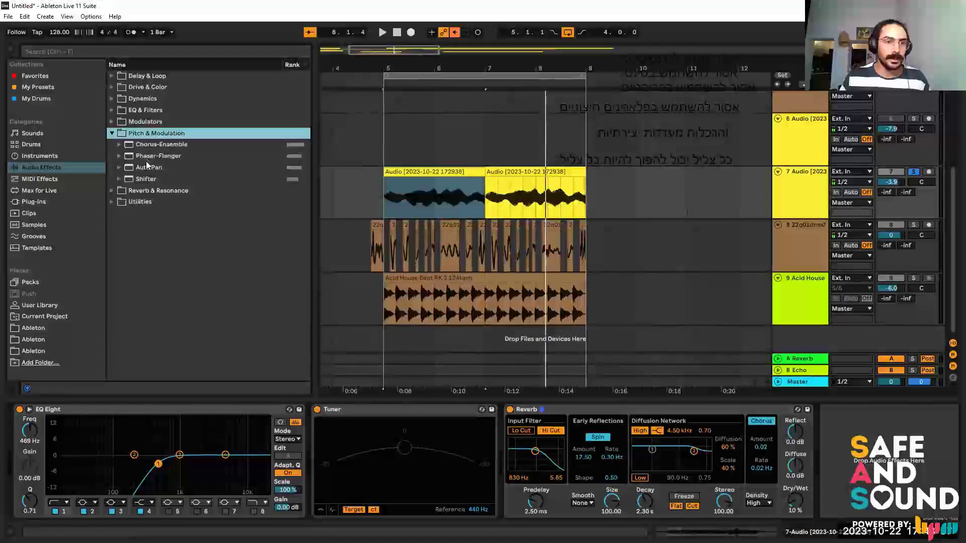
{"action": "left_click_drag", "start_coordinate": [318, 294], "coordinate": [523, 493]}
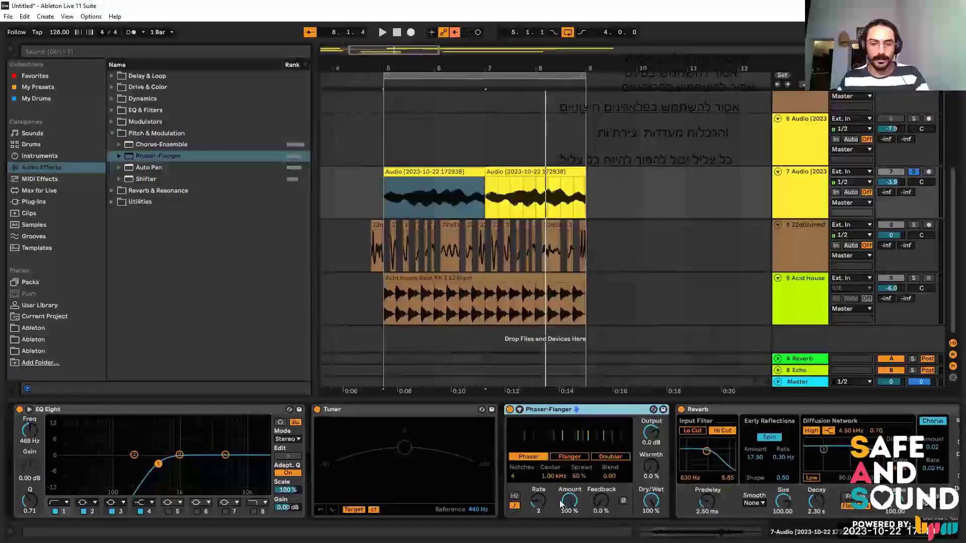
{"action": "key", "text": "space"}
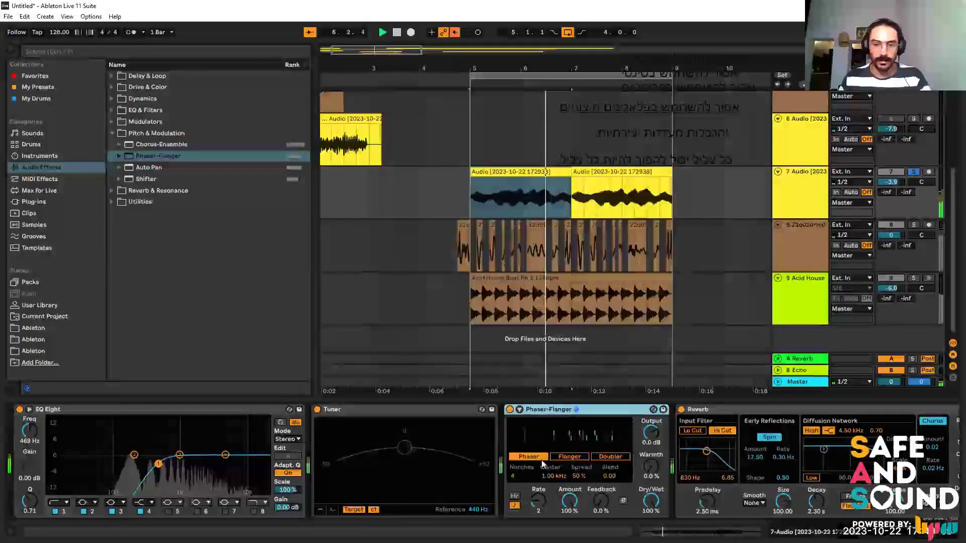
{"action": "left_click_drag", "start_coordinate": [601, 501], "coordinate": [601, 479]}
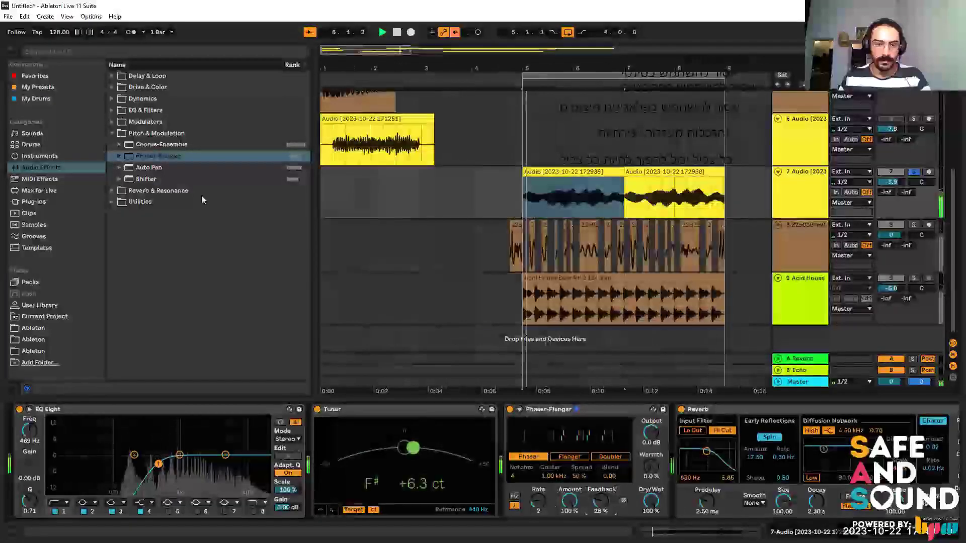
Add a Chorus-Ensemble after the Phaser-Flanger, set its Feedback to 13 %, and play the soloed track.
{"action": "left_click_drag", "start_coordinate": [142, 144], "coordinate": [652, 503]}
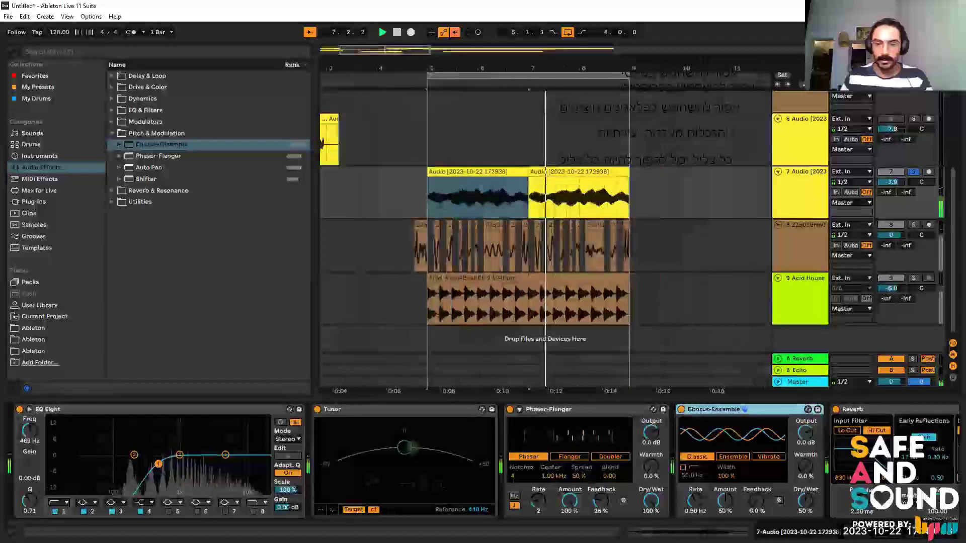
{"action": "left_click", "coordinate": [757, 501]}
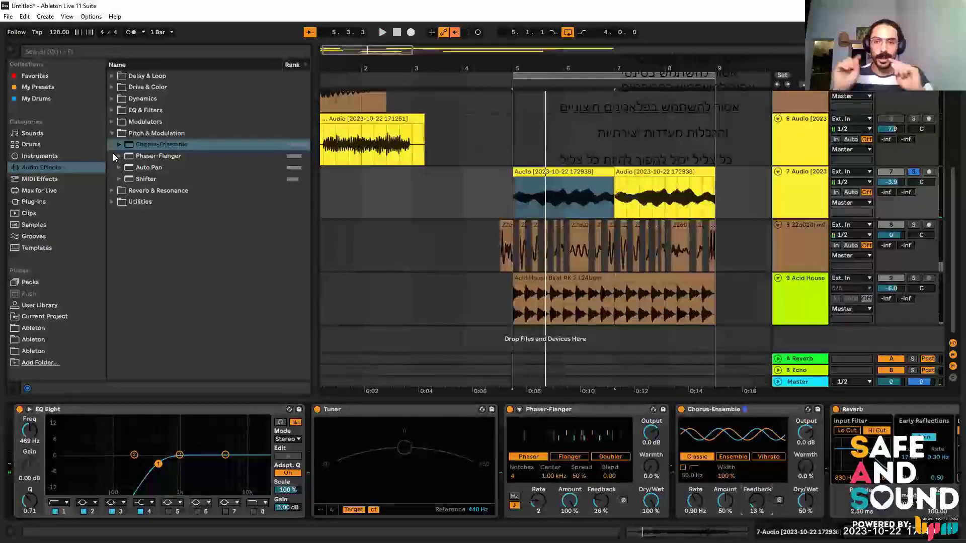
{"action": "key", "text": "space"}
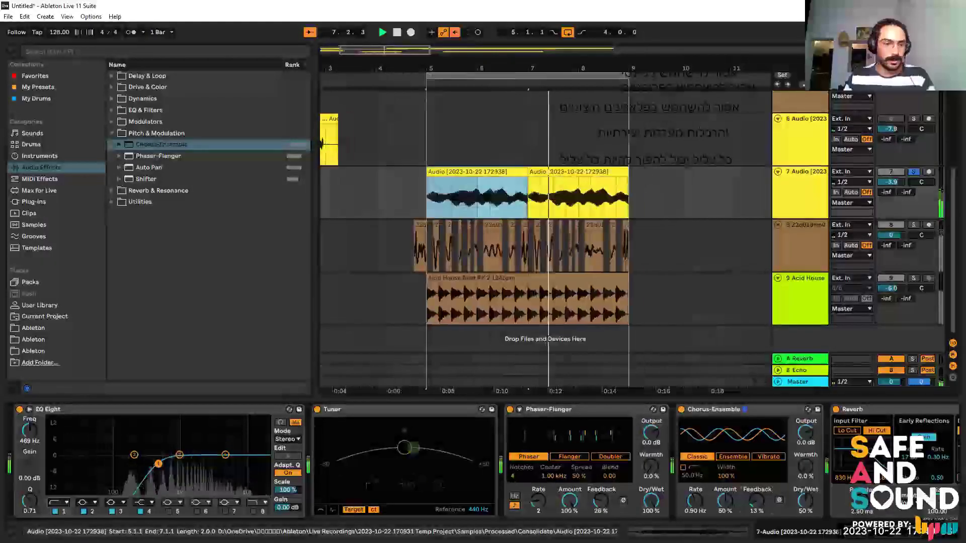
Set the selected track 7 clip's fine pitch to -4 cents, play it back, and return to the track's devices.
{"action": "key", "text": "shift+Tab"}
{"action": "key", "text": "space"}
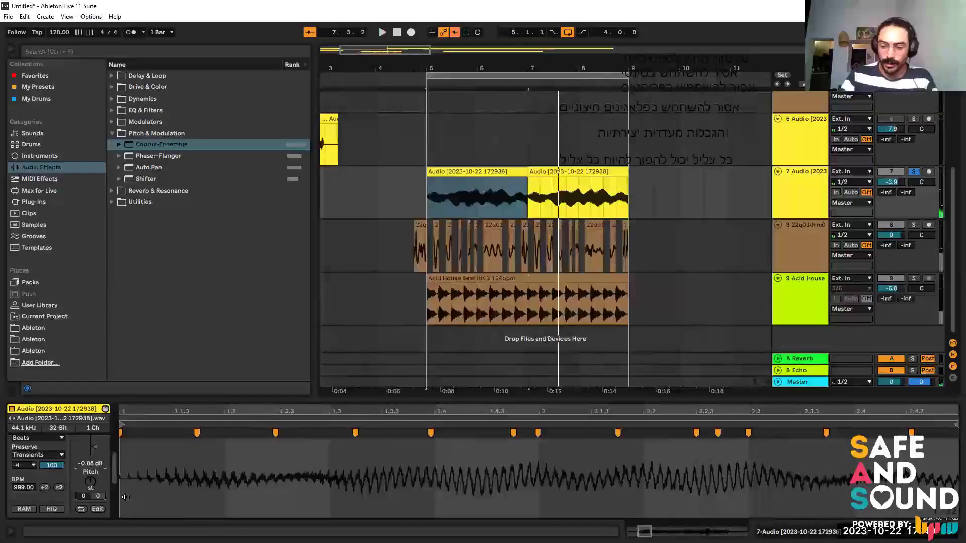
{"action": "type", "text": "-5"}
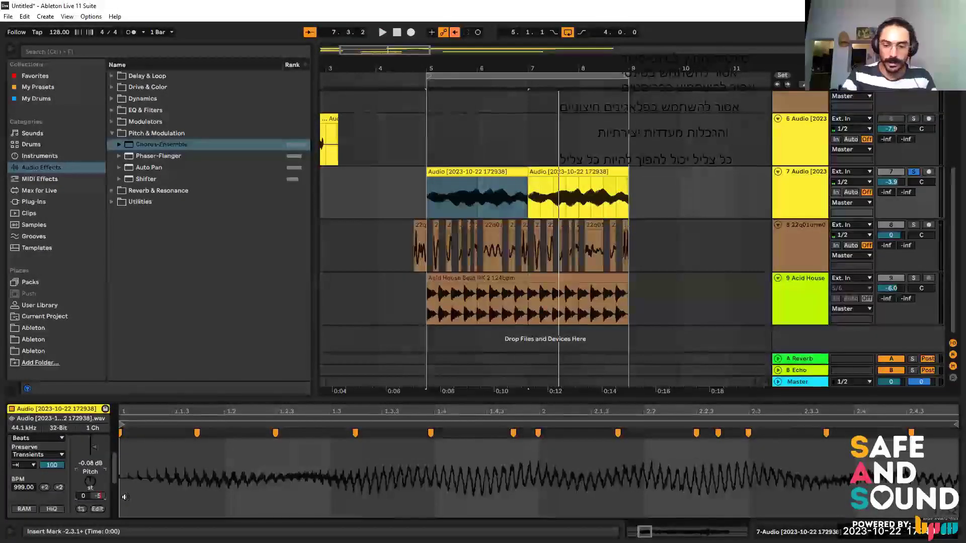
{"action": "key", "text": "BackSpace"}
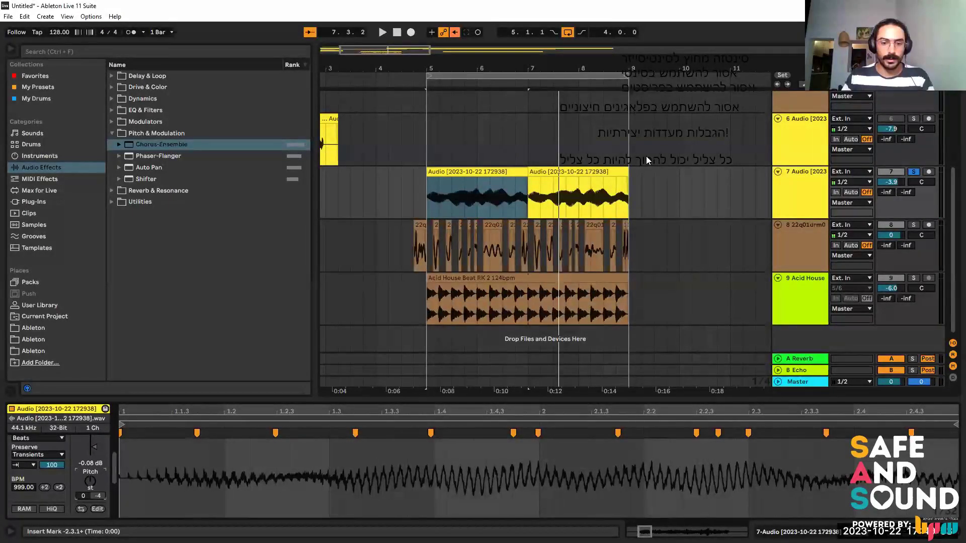
{"action": "key", "text": "space"}
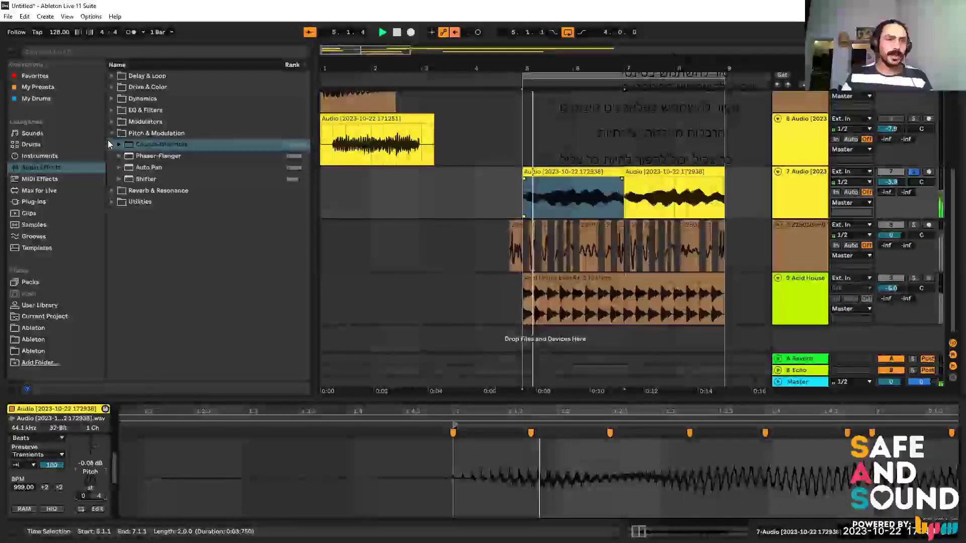
{"action": "key", "text": "shift+Tab"}
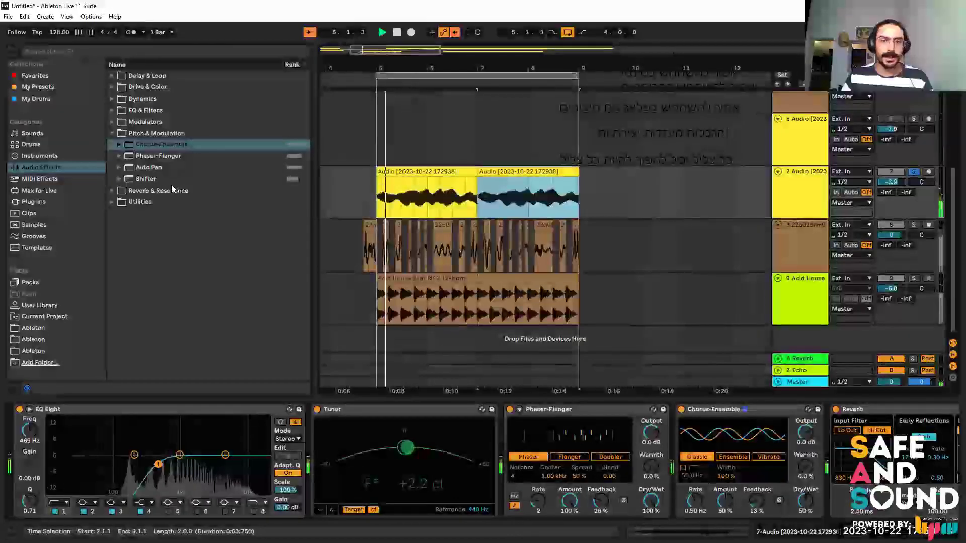
Stop playback and look through the EQ & Filters and Dynamics audio effects.
{"action": "key", "text": "space"}
{"action": "key", "text": "Left"}
{"action": "key", "text": "Up"}
{"action": "key", "text": "Up"}
{"action": "key", "text": "Right"}
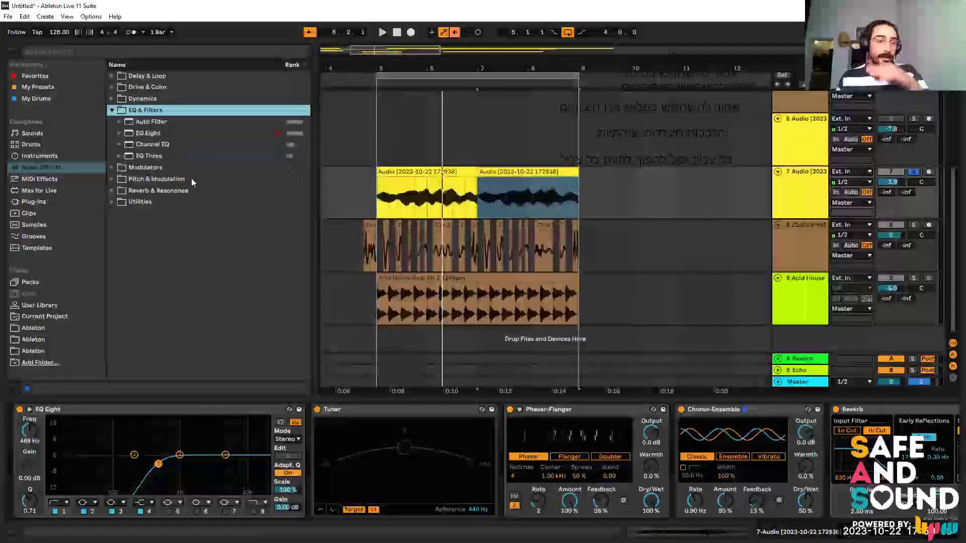
{"action": "key", "text": "Left"}
{"action": "key", "text": "Up"}
{"action": "key", "text": "Right"}
{"action": "key", "text": "Left"}
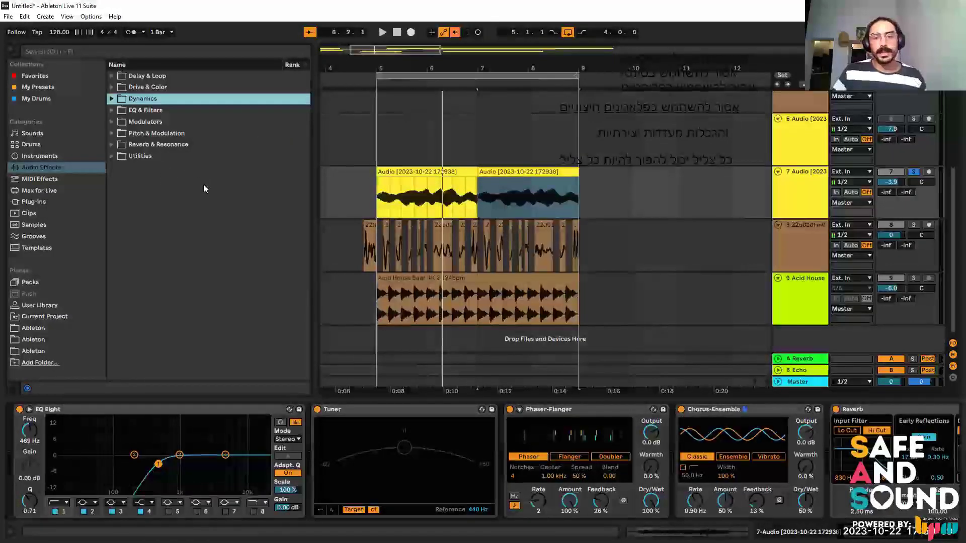
Add a Spectral Resonator from the Reverb & Resonance effects after the Reverb on track 7.
{"action": "key", "text": "Down"}
{"action": "key", "text": "Down"}
{"action": "key", "text": "Down"}
{"action": "key", "text": "Down"}
{"action": "key", "text": "Right"}
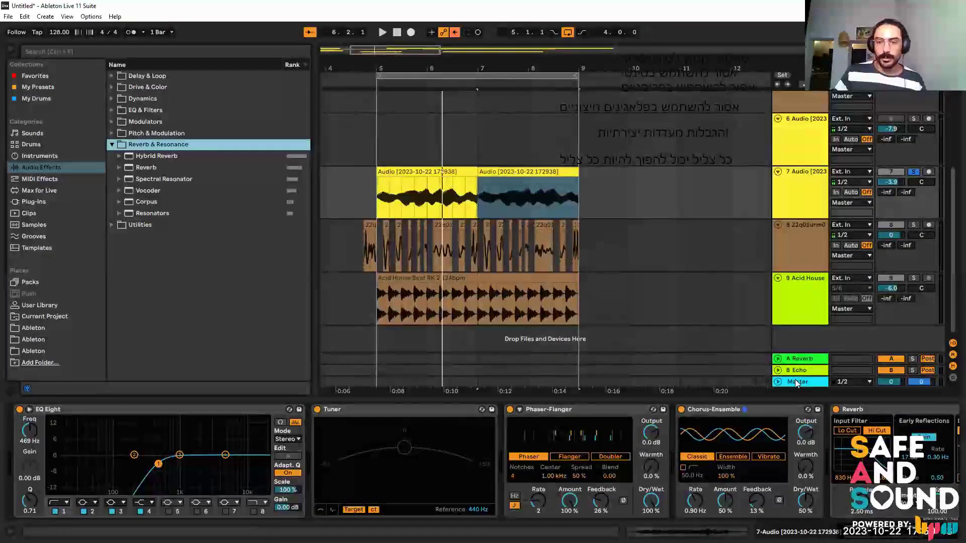
{"action": "key", "text": "Down"}
{"action": "key", "text": "Down"}
{"action": "key", "text": "Down"}
{"action": "key", "text": "Return"}
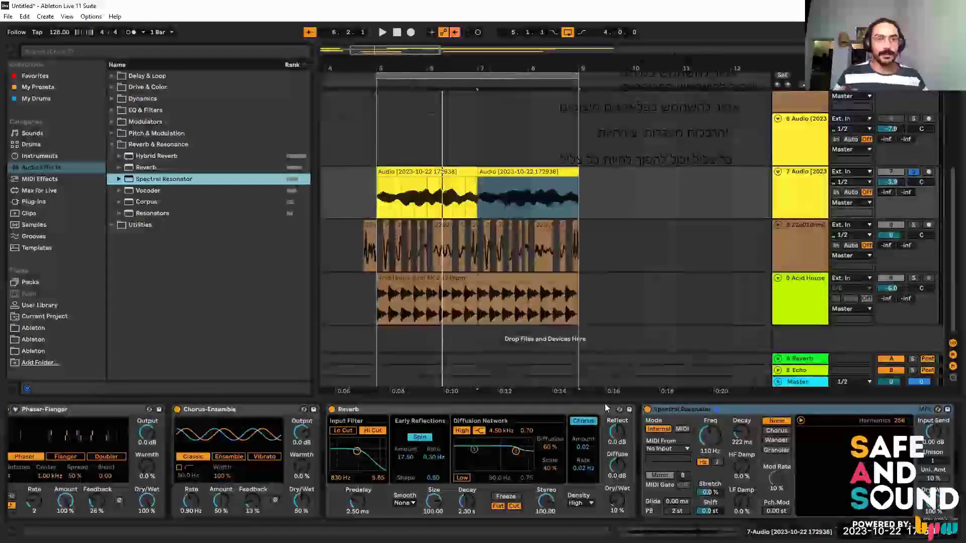
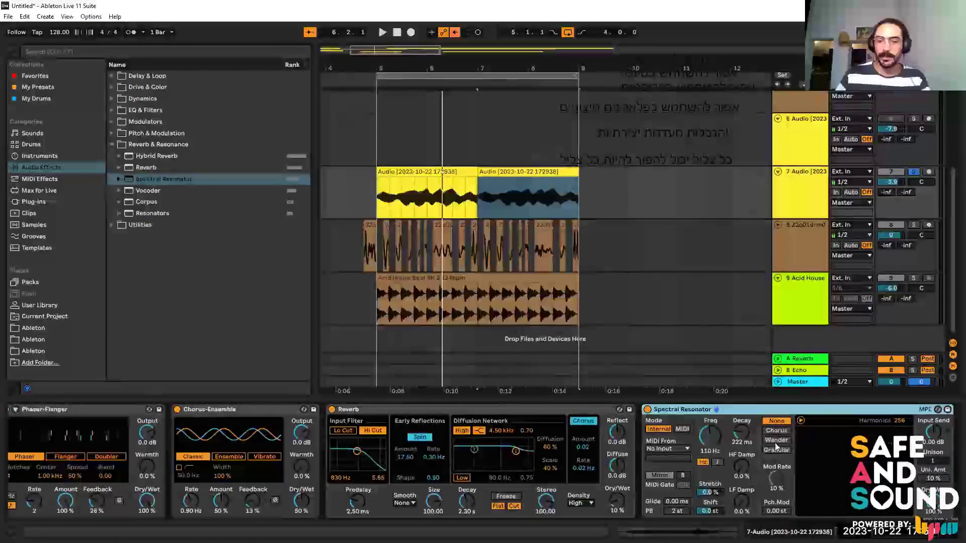
Switch the Spectral Resonator's frequency to note mode and tune it to F#1 while playing the soloed track.
{"action": "key", "text": "space"}
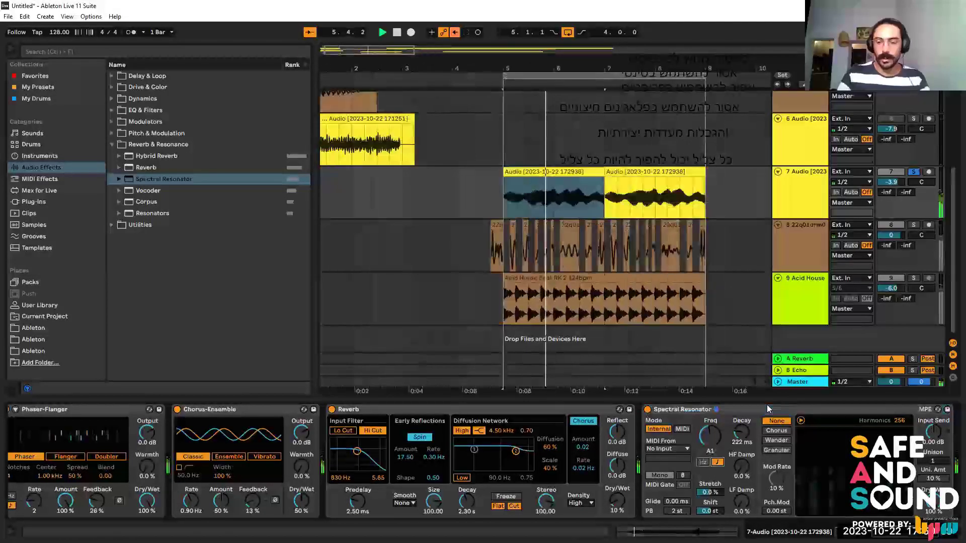
{"action": "key", "text": "ctrl+z"}
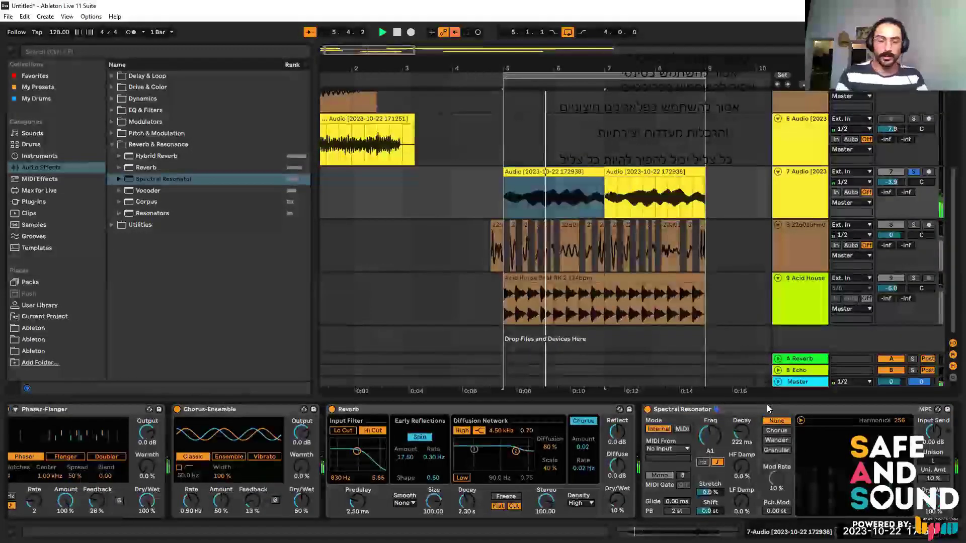
{"action": "key", "text": "space"}
{"action": "key", "text": "space"}
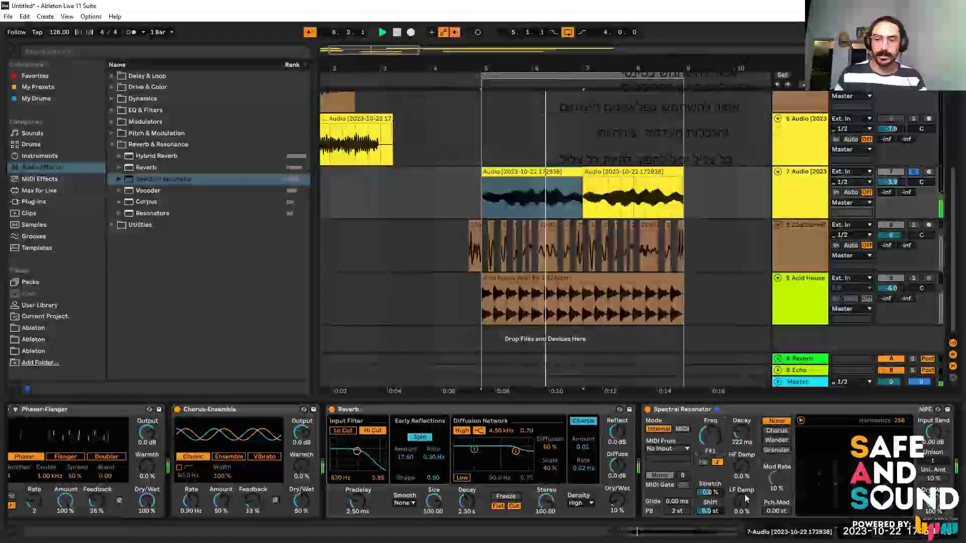
Set the Spectral Resonator's Decay to 912 ms while listening, and stop playback.
{"action": "left_click_drag", "start_coordinate": [742, 438], "coordinate": [742, 421]}
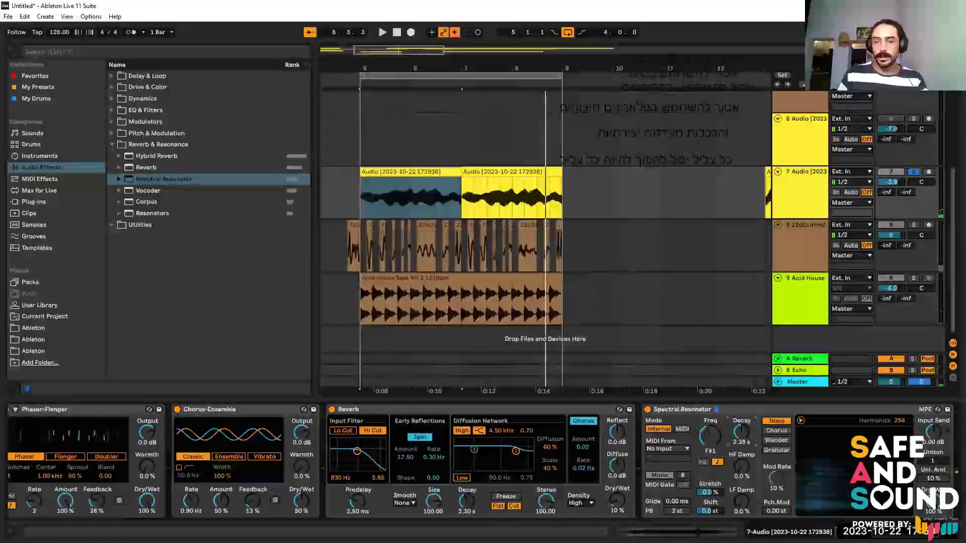
{"action": "key", "text": "space"}
{"action": "mouse_move", "coordinate": [738, 436]}
{"action": "left_mouse_down"}
{"action": "mouse_move", "coordinate": [738, 427]}
{"action": "mouse_move", "coordinate": [734, 438]}
{"action": "left_mouse_up"}
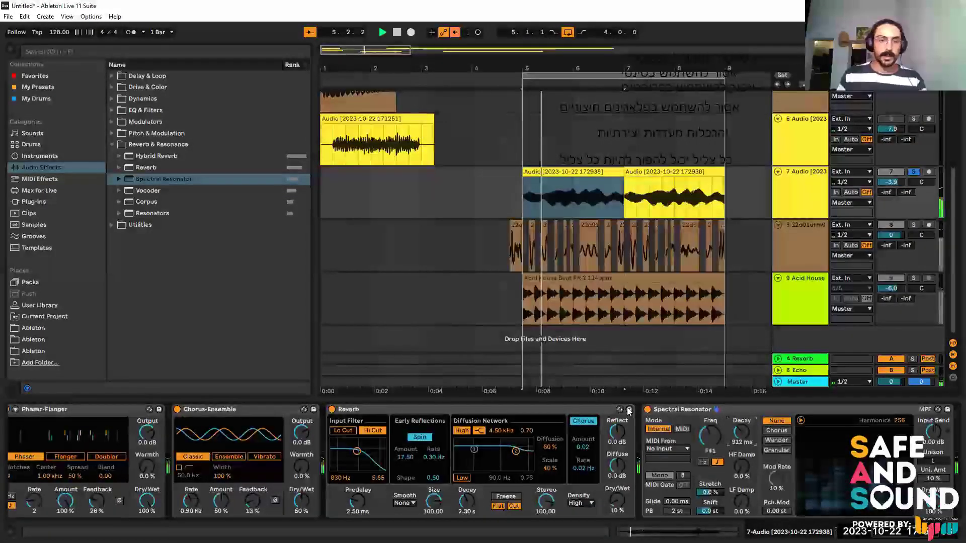
{"action": "left_click", "coordinate": [663, 409]}
{"action": "key", "text": "space"}
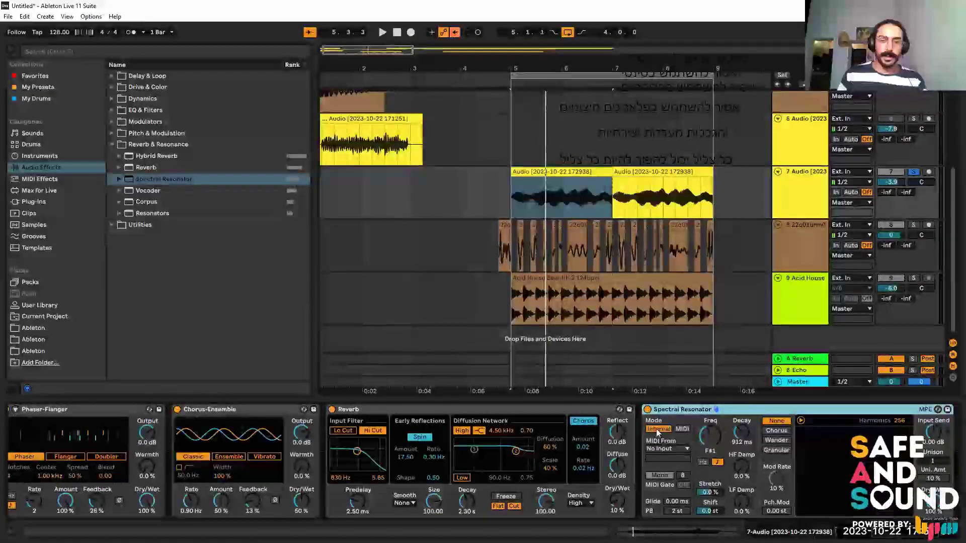
Switch the Spectral Resonator to MIDI mode and choose 1-MIDI as its MIDI source.
{"action": "left_click", "coordinate": [683, 429]}
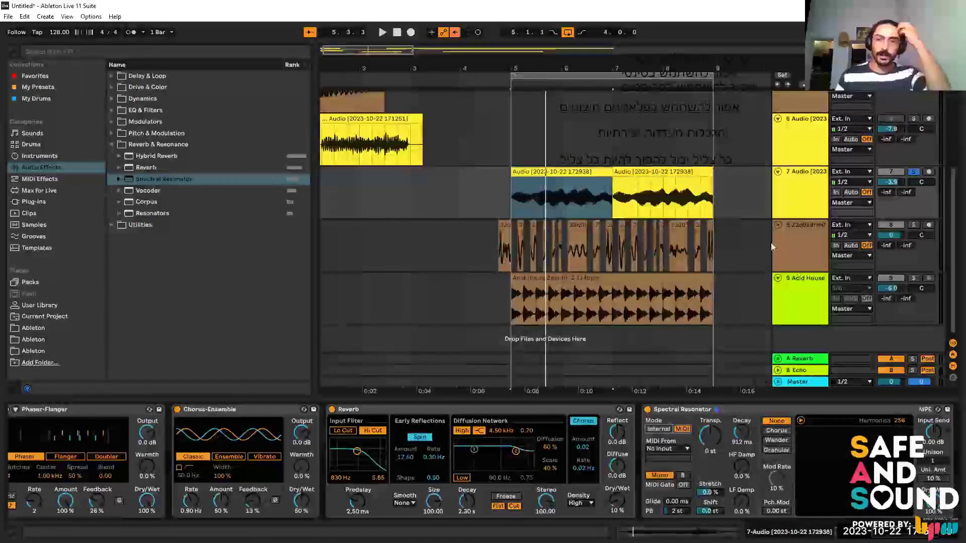
{"action": "left_click", "coordinate": [665, 450]}
{"action": "left_click", "coordinate": [667, 461]}
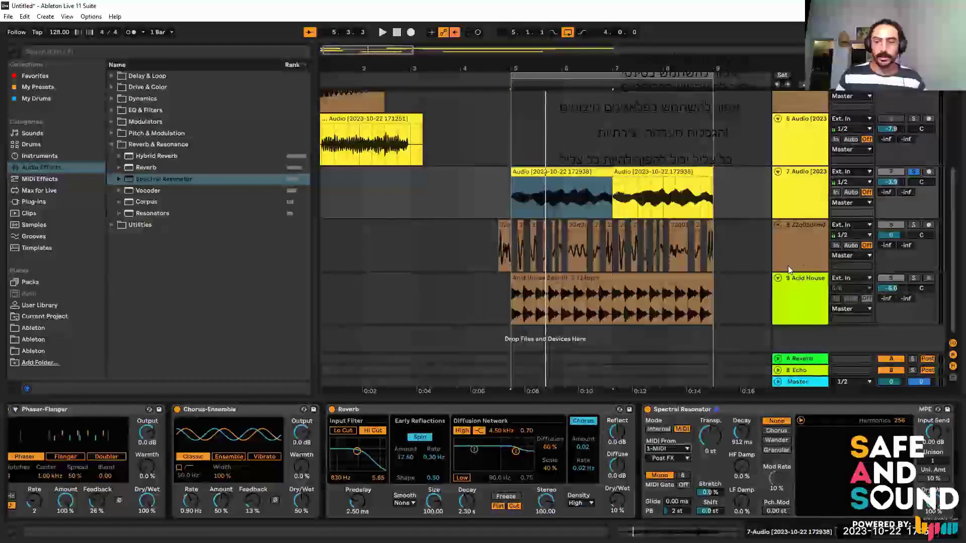
Move the MIDI track directly above the Spectral Resonator's audio track and view both tracks' devices.
{"action": "scroll", "coordinate": [797, 236], "scroll_direction": "up", "scroll_amount": 3}
{"action": "scroll", "coordinate": [792, 140], "scroll_direction": "up", "scroll_amount": 2}
{"action": "left_click_drag", "start_coordinate": [793, 108], "coordinate": [783, 320]}
{"action": "scroll", "coordinate": [811, 278], "scroll_direction": "down", "scroll_amount": 2}
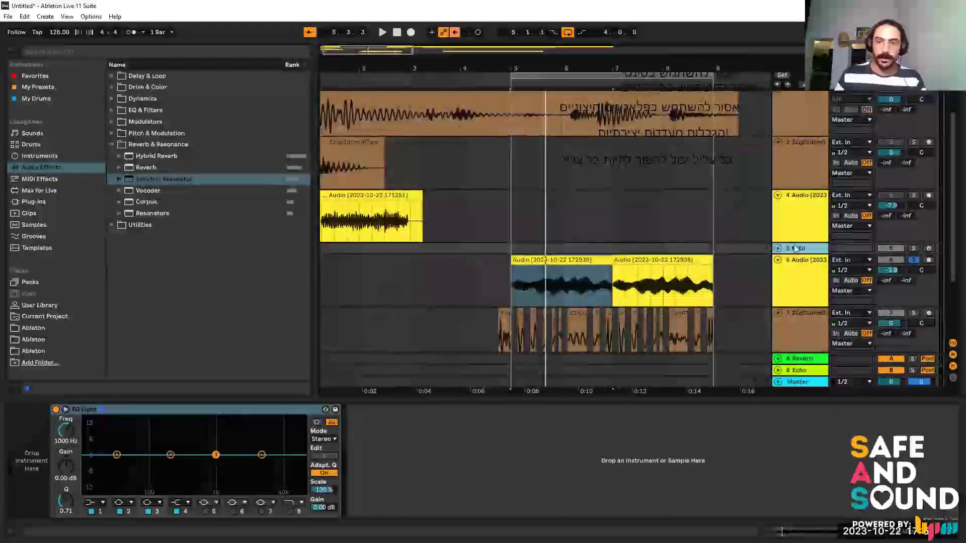
{"action": "left_click", "coordinate": [802, 280]}
{"action": "left_click", "coordinate": [799, 249]}
{"action": "left_click", "coordinate": [805, 262]}
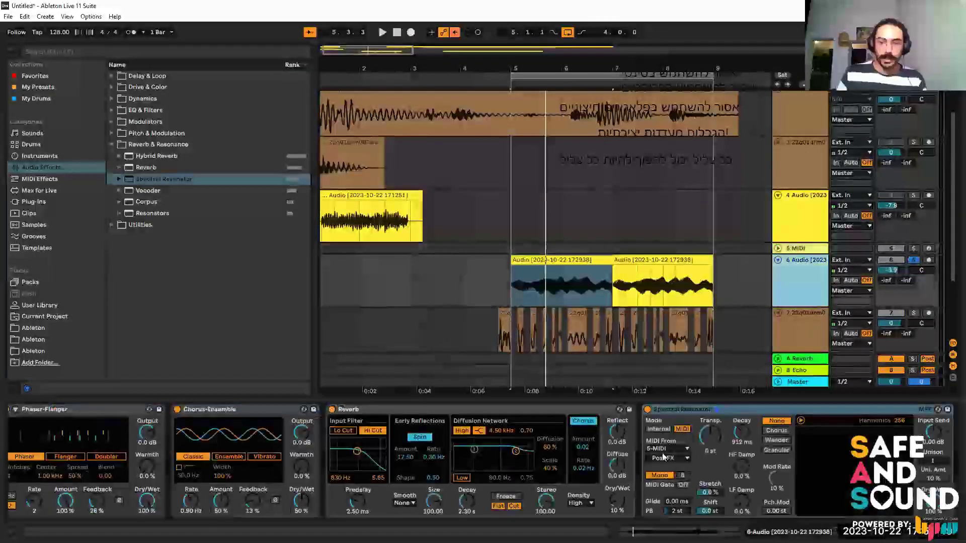
Rename the MIDI track Chords and switch the Spectral Resonator from Mono to Poly.
{"action": "left_click", "coordinate": [788, 249]}
{"action": "key", "text": "ctrl+r"}
{"action": "type", "text": "Chords"}
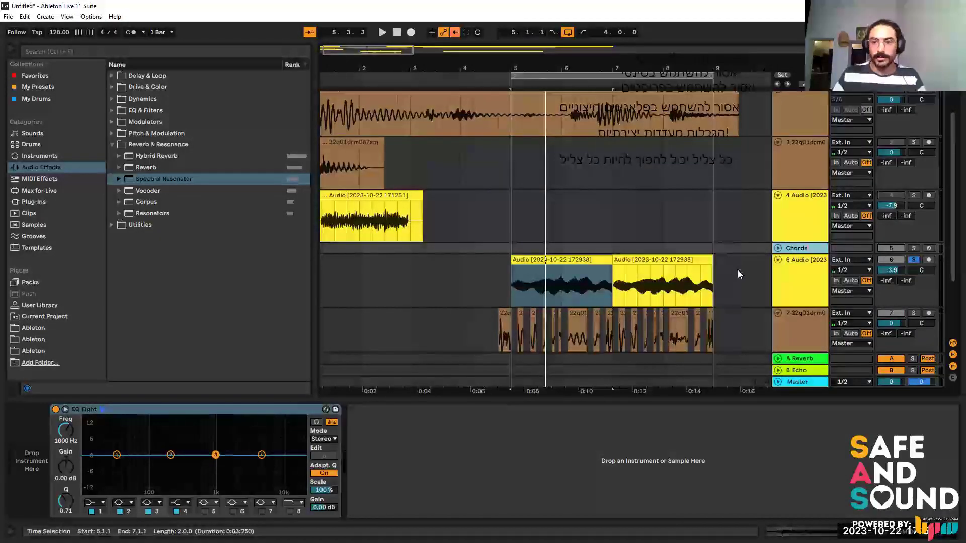
{"action": "left_click", "coordinate": [799, 278]}
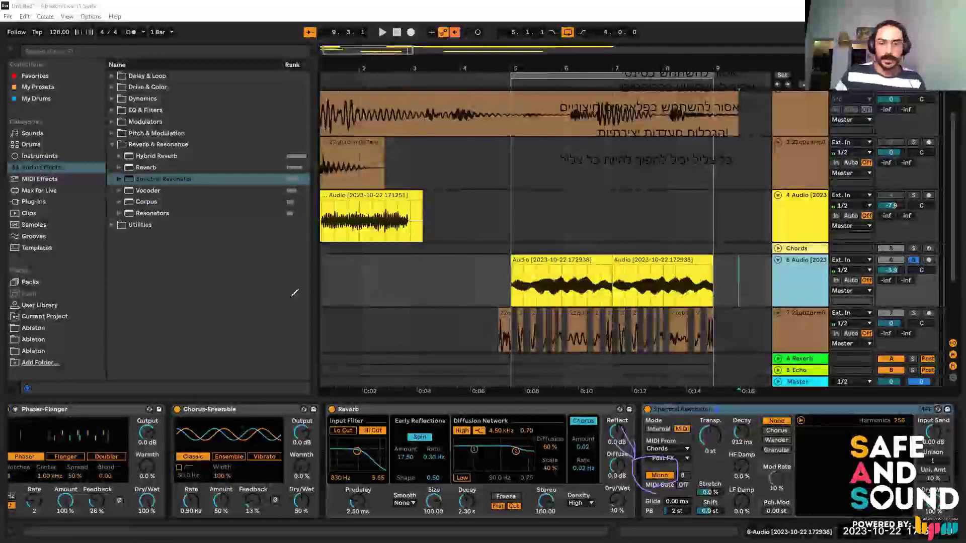
{"action": "left_click", "coordinate": [678, 477]}
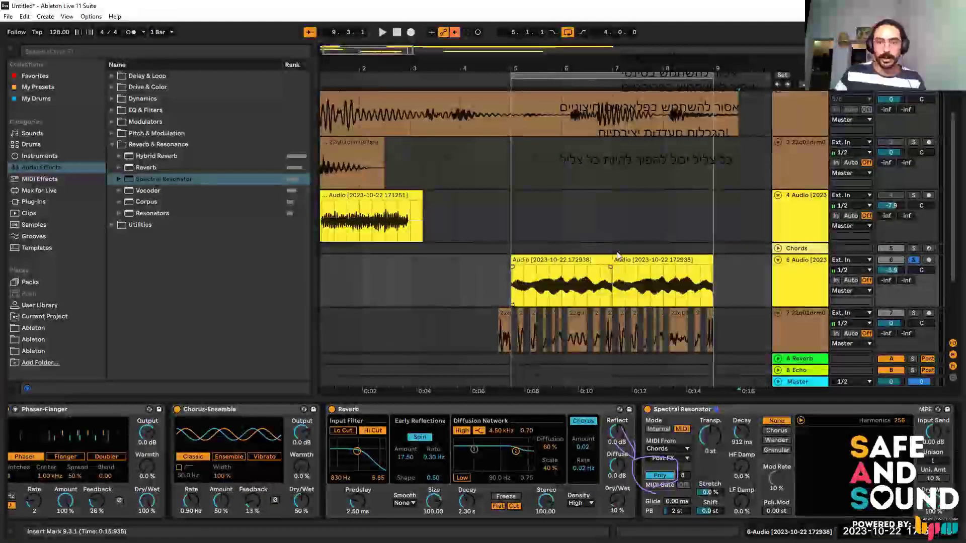
Create an empty MIDI clip on the Chords track from bar 5 to bar 7 and reopen the Spectral Resonator track's devices.
{"action": "left_click_drag", "start_coordinate": [512, 249], "coordinate": [612, 248]}
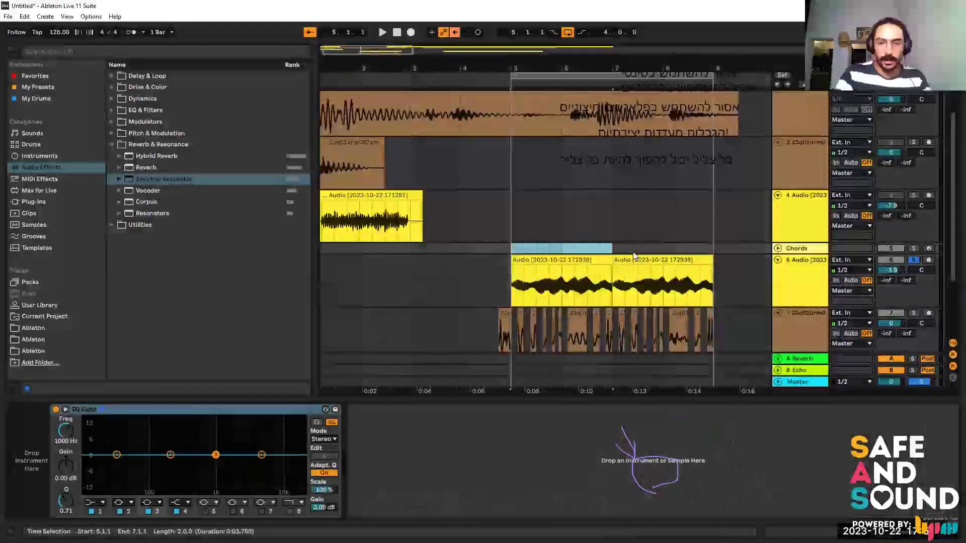
{"action": "key", "text": "ctrl+shift+m"}
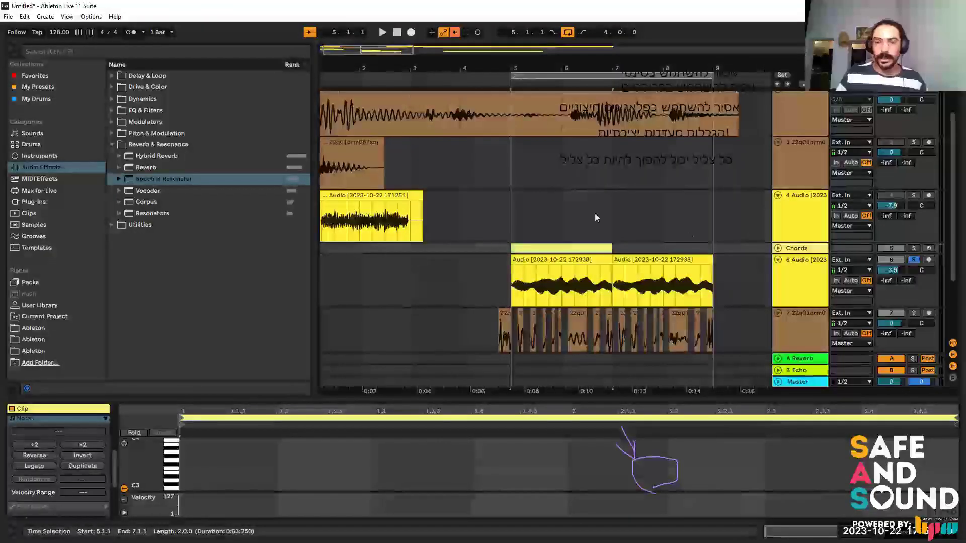
{"action": "left_click", "coordinate": [803, 248]}
{"action": "left_click", "coordinate": [800, 270]}
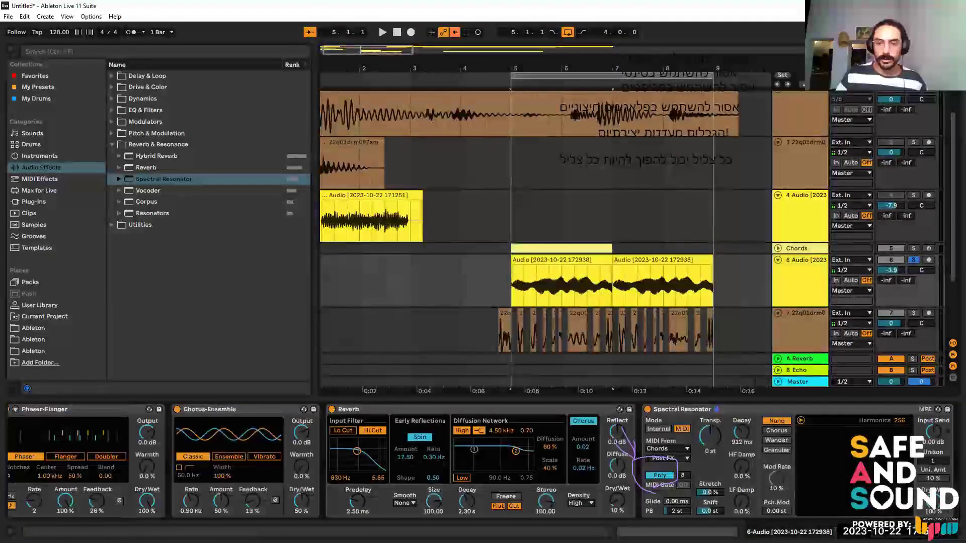
Unfold the Chords track and extend its MIDI clip to bar 9, making it four bars long.
{"action": "left_click", "coordinate": [778, 249]}
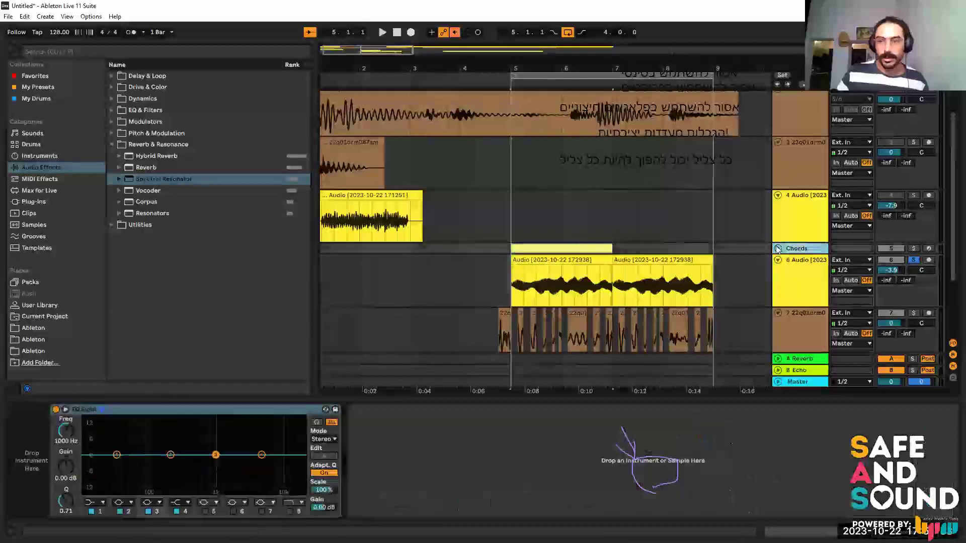
{"action": "left_click", "coordinate": [777, 248]}
{"action": "left_click_drag", "start_coordinate": [613, 249], "coordinate": [713, 246]}
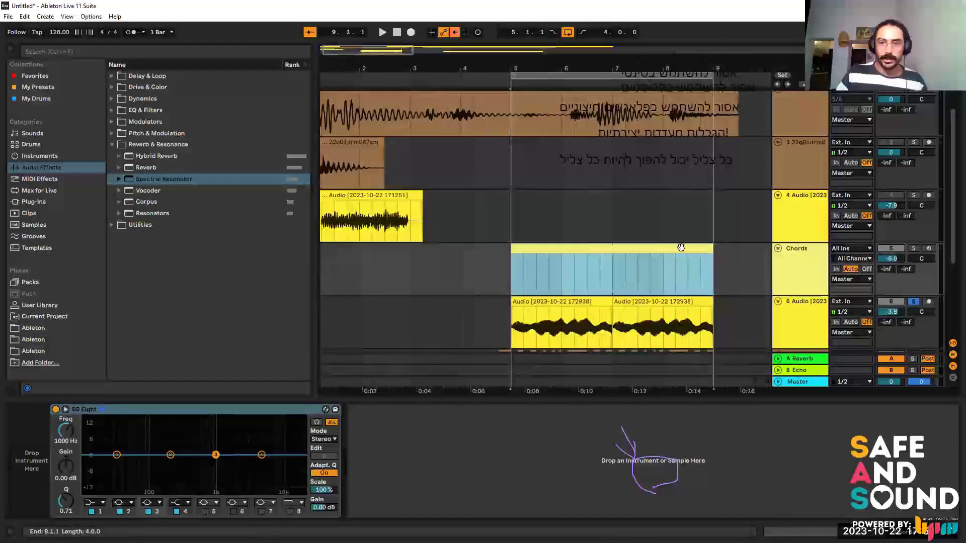
Open the Chords clip in an enlarged note editor and add an F#1 note filling the first bar.
{"action": "key", "text": "shift+Tab"}
{"action": "left_click_drag", "start_coordinate": [254, 400], "coordinate": [278, 158]}
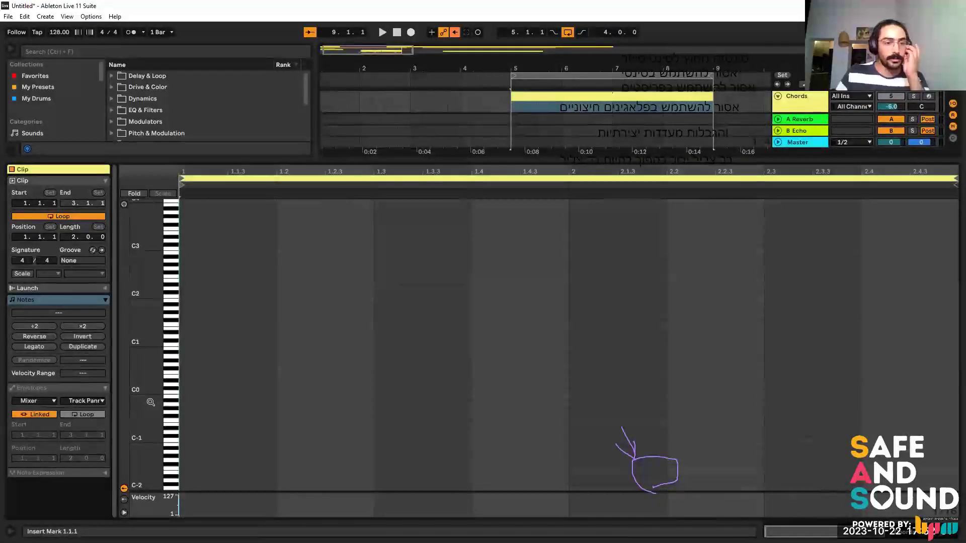
{"action": "mouse_move", "coordinate": [148, 397]}
{"action": "left_mouse_down"}
{"action": "mouse_move", "coordinate": [150, 274]}
{"action": "mouse_move", "coordinate": [155, 393]}
{"action": "left_mouse_up"}
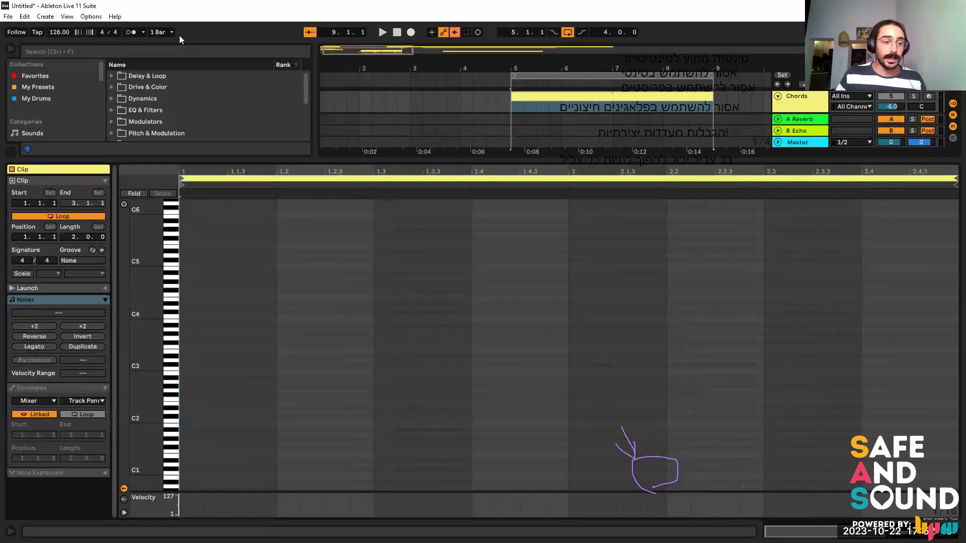
{"action": "left_click_drag", "start_coordinate": [150, 374], "coordinate": [154, 407]}
{"action": "scroll", "coordinate": [178, 429], "scroll_direction": "down", "scroll_amount": 3}
{"action": "scroll", "coordinate": [192, 395], "scroll_direction": "up", "scroll_amount": 2}
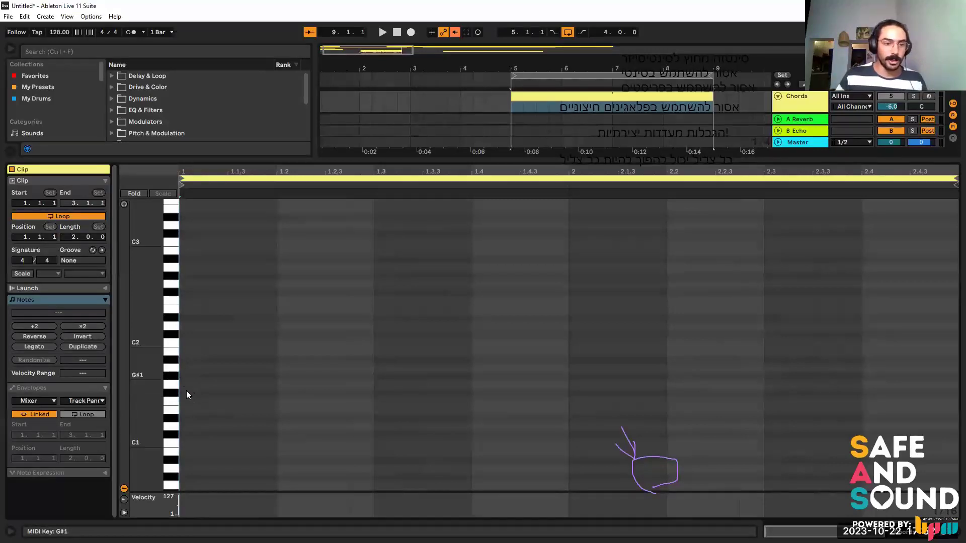
{"action": "double_click", "coordinate": [183, 392]}
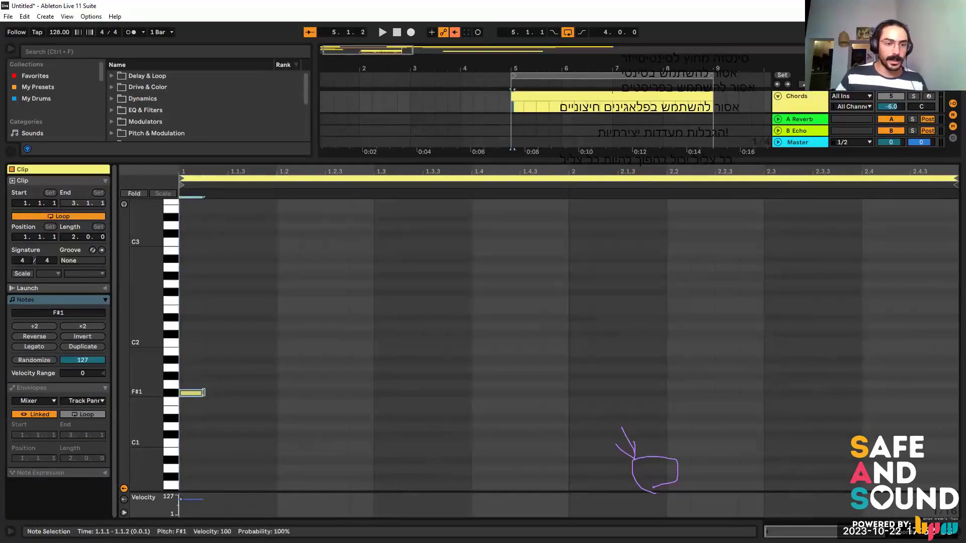
{"action": "left_click_drag", "start_coordinate": [204, 392], "coordinate": [569, 400]}
Stack copies of the F#1 note at A1, C#2, E2 and G#2 to build a five-note chord.
{"action": "left_click_drag", "start_coordinate": [231, 393], "coordinate": [231, 371]}
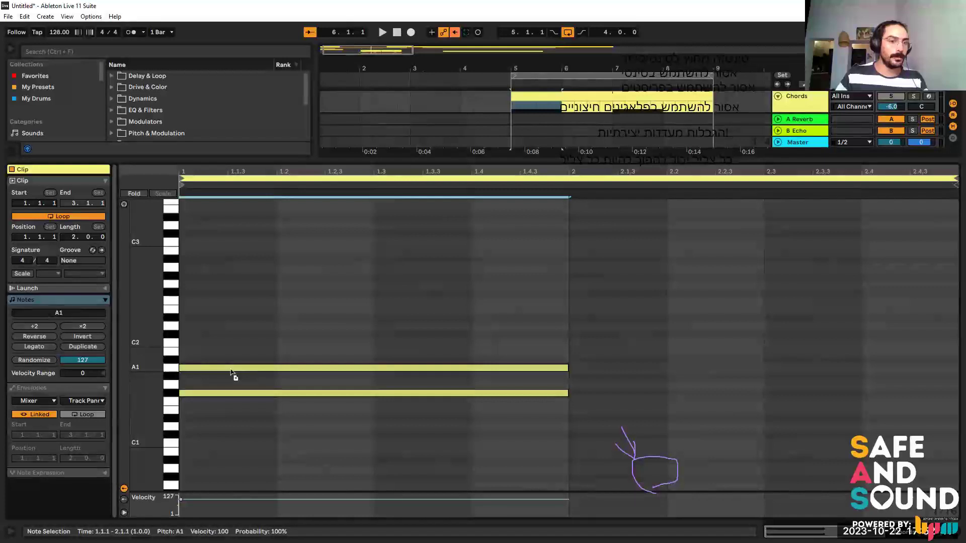
{"action": "left_click", "coordinate": [232, 371]}
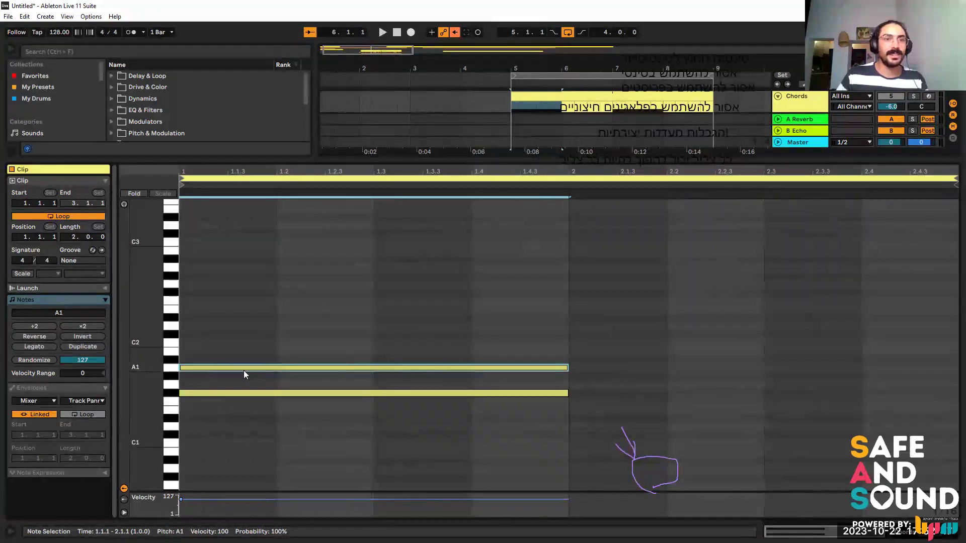
{"action": "left_click_drag", "start_coordinate": [237, 368], "coordinate": [210, 312]}
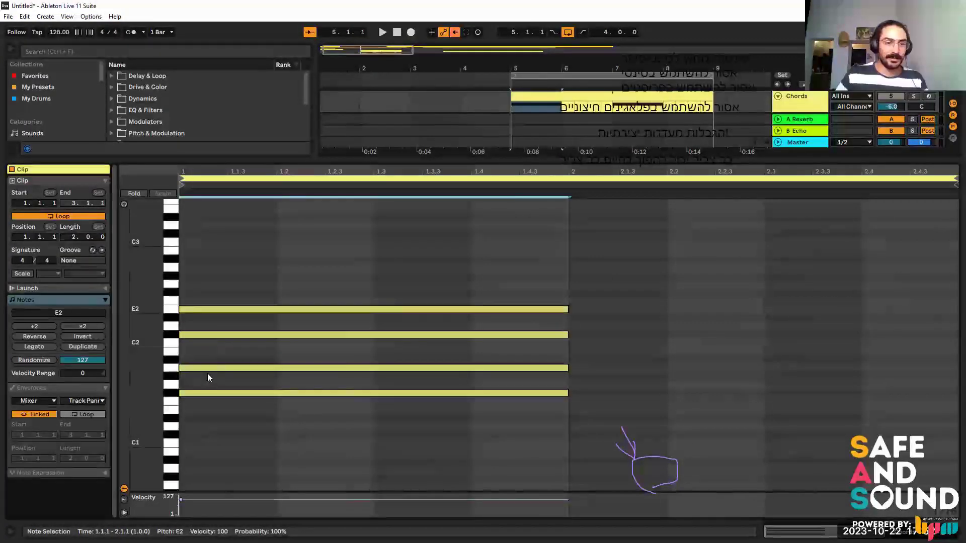
{"action": "scroll", "coordinate": [208, 375], "scroll_direction": "up", "scroll_amount": 3}
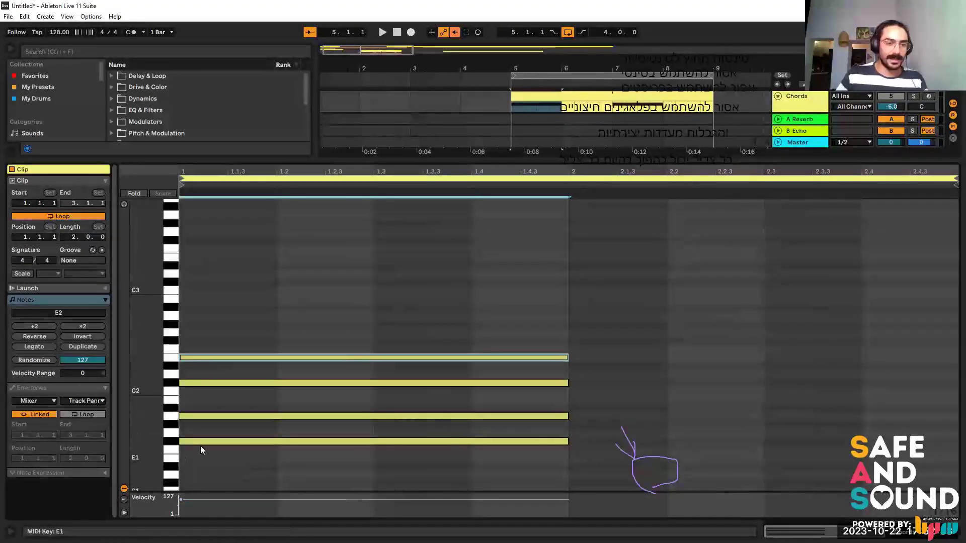
{"action": "left_click_drag", "start_coordinate": [204, 359], "coordinate": [209, 343]}
{"action": "key", "text": "Up"}
{"action": "key", "text": "Up"}
{"action": "key", "text": "Up"}
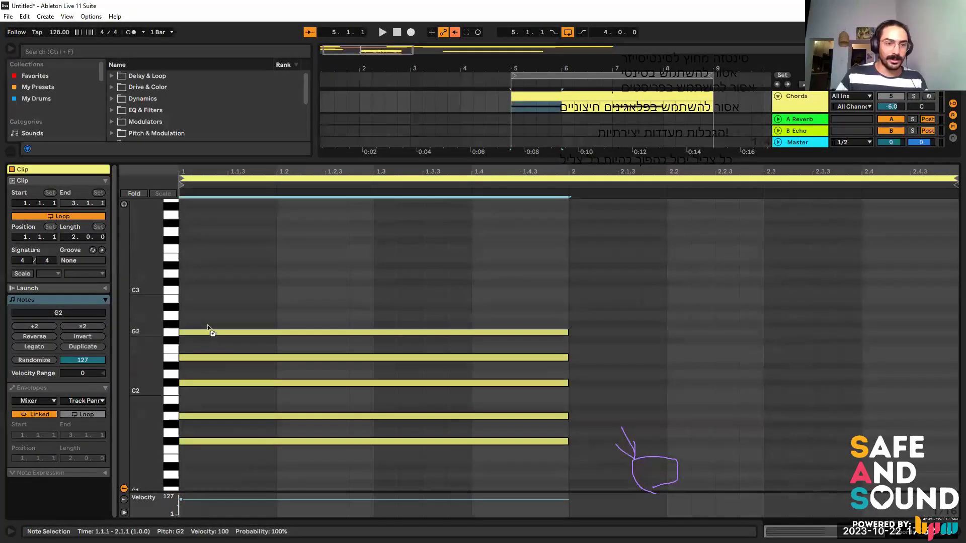
{"action": "left_click", "coordinate": [274, 310]}
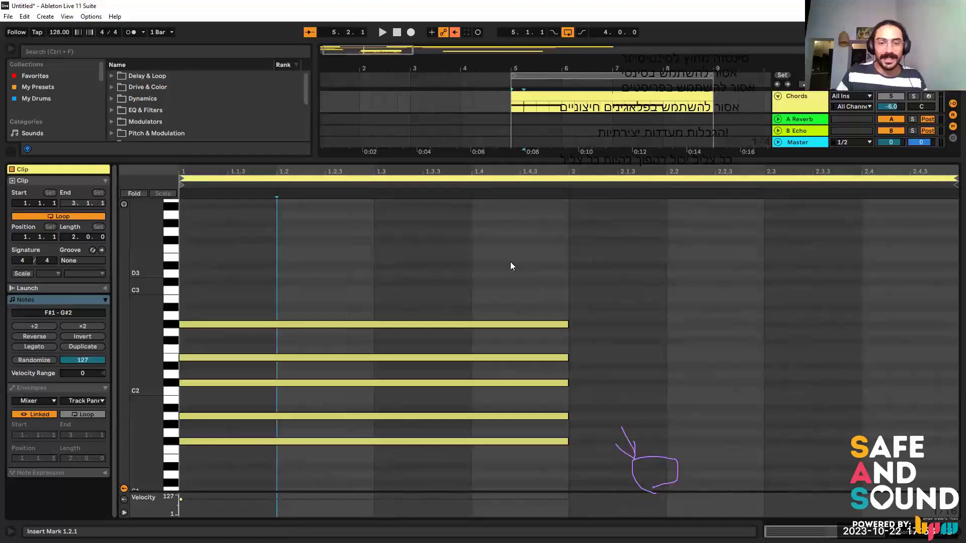
Set the clip's scale to F#/Gb Minor and limit the note editor to the notes of that scale.
{"action": "left_click_drag", "start_coordinate": [245, 263], "coordinate": [289, 389]}
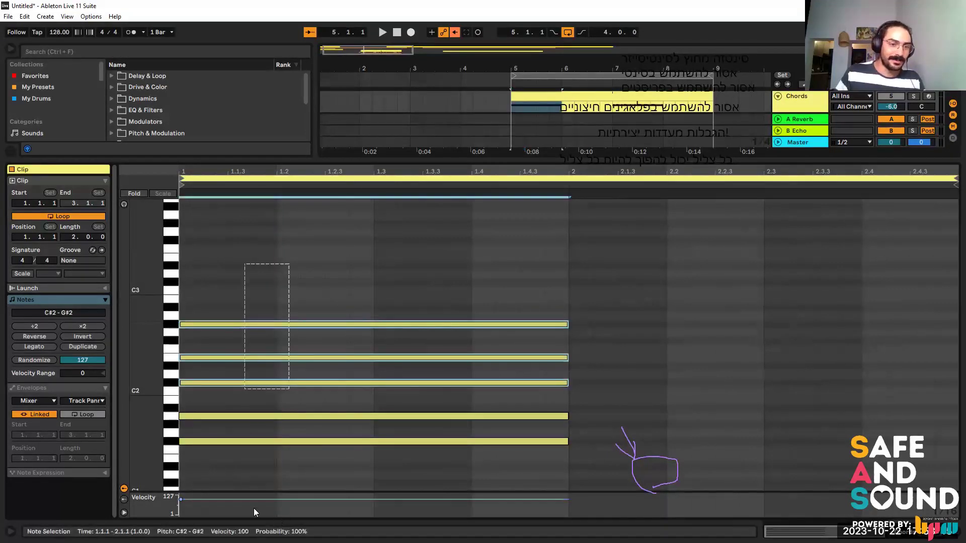
{"action": "left_click_drag", "start_coordinate": [267, 518], "coordinate": [271, 518]}
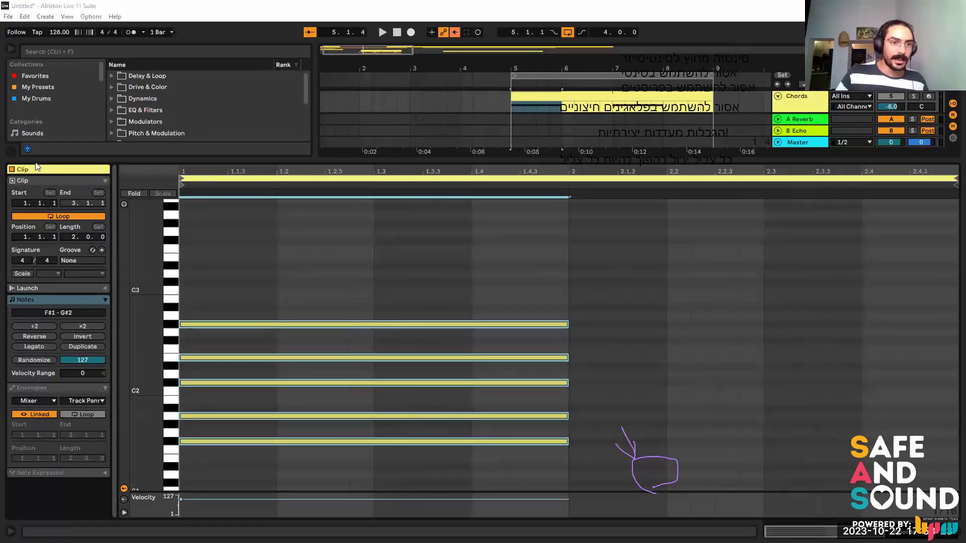
{"action": "left_click", "coordinate": [22, 276]}
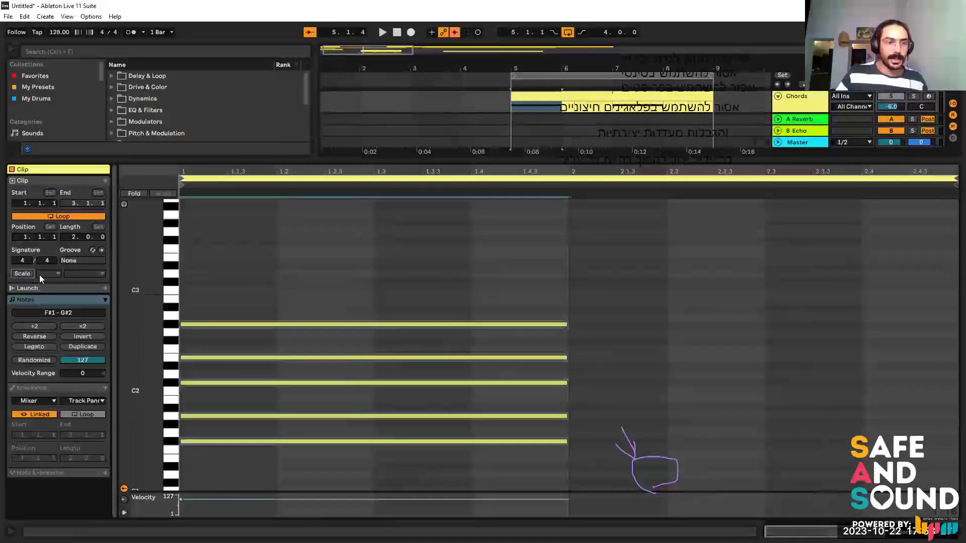
{"action": "left_click", "coordinate": [48, 273]}
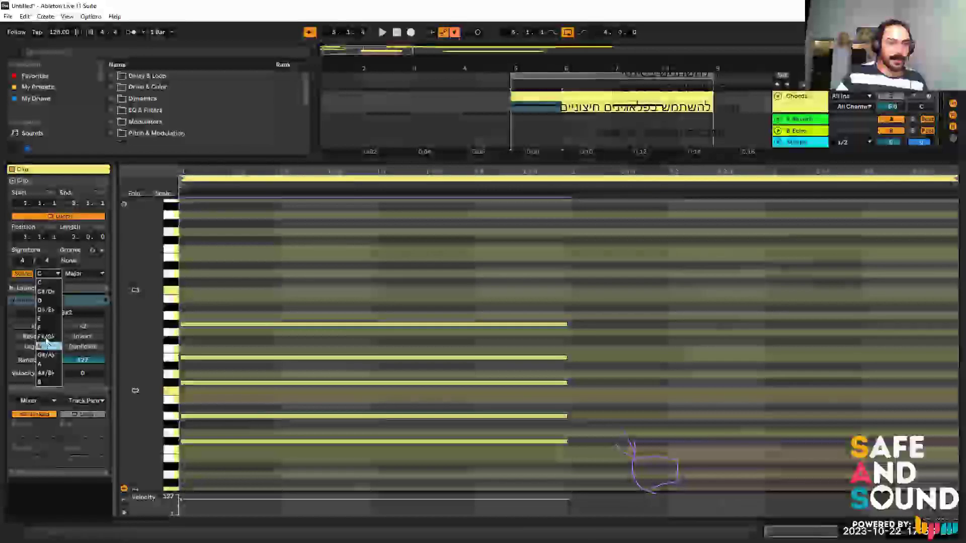
{"action": "left_click", "coordinate": [45, 337]}
{"action": "left_click", "coordinate": [85, 274]}
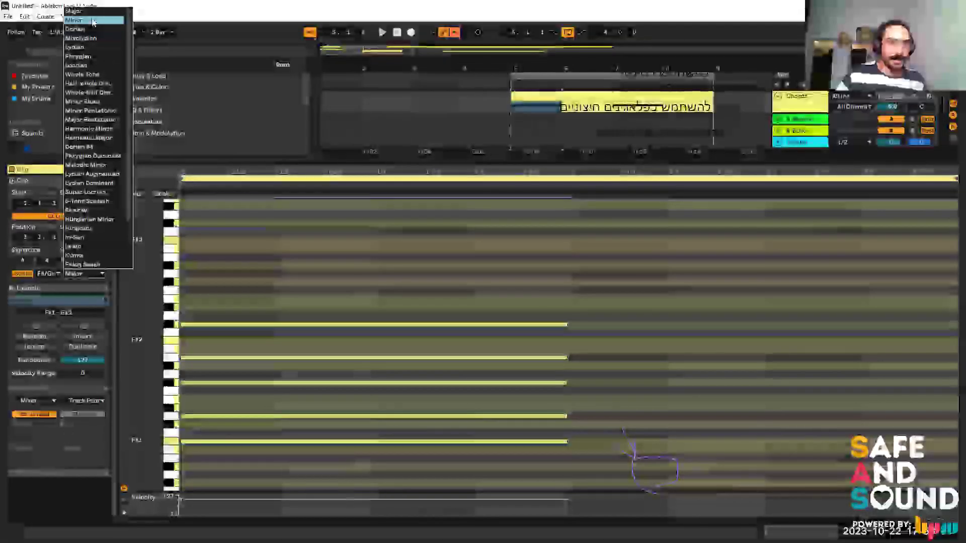
{"action": "left_click", "coordinate": [75, 21]}
{"action": "left_click", "coordinate": [164, 195]}
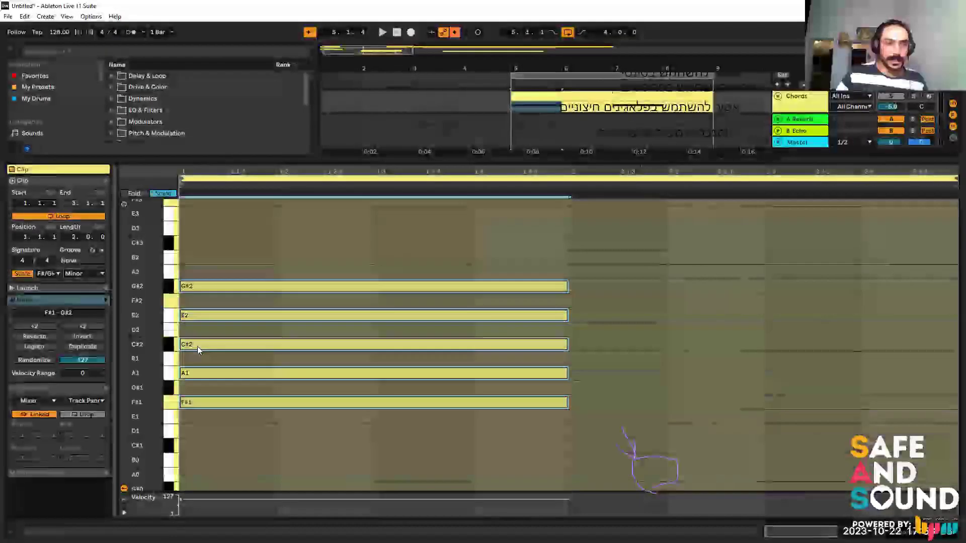
Duplicate the whole five-note chord to the start of bar 2 and shorten the copy to two beats.
{"action": "left_click_drag", "start_coordinate": [144, 344], "coordinate": [511, 327]}
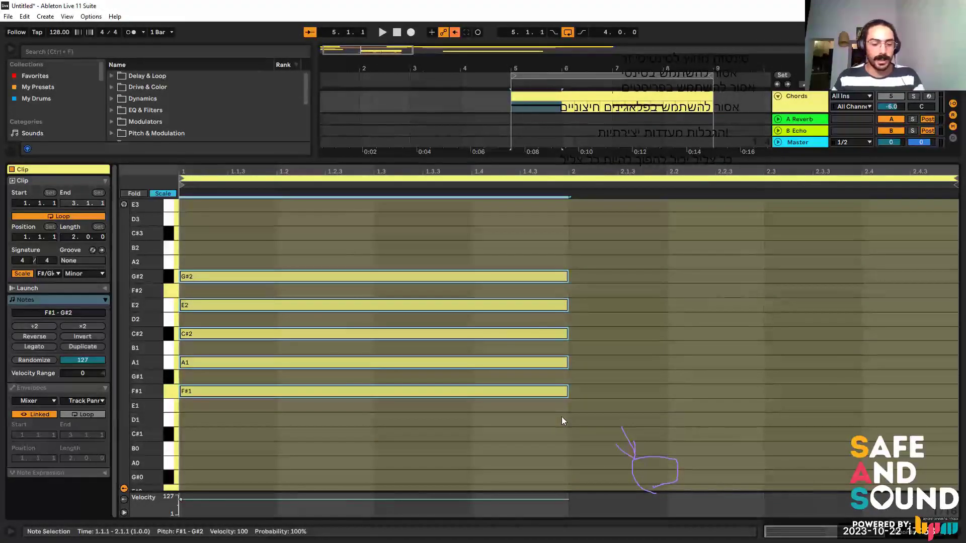
{"action": "key", "text": "ctrl+d"}
{"action": "key", "text": "shift+Left"}
{"action": "key", "text": "shift+Left"}
{"action": "key", "text": "shift+Left"}
{"action": "key", "text": "shift+Left"}
{"action": "key", "text": "shift+Left"}
{"action": "key", "text": "shift+Left"}
{"action": "key", "text": "shift+Left"}
{"action": "key", "text": "shift+Left"}
{"action": "key", "text": "shift+Left"}
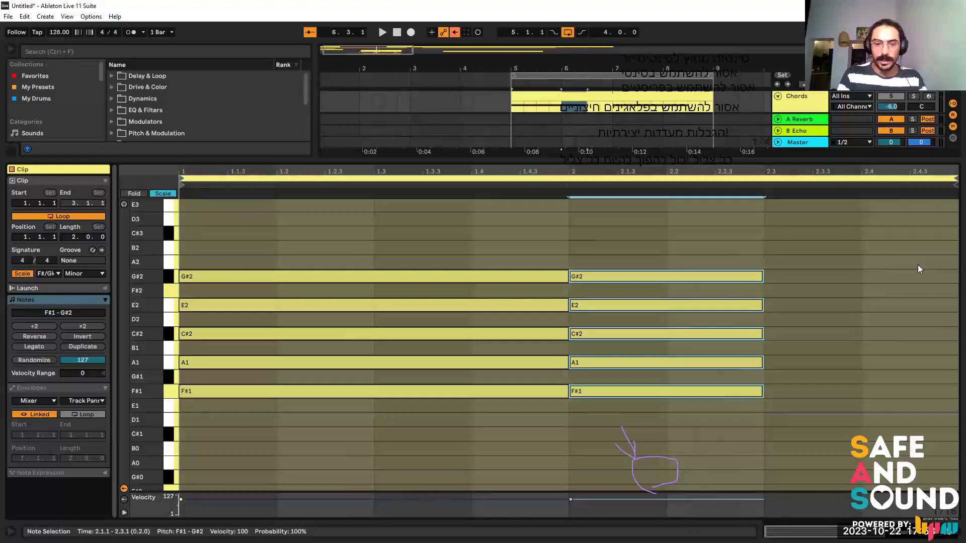
Raise the second chord two scale steps to A1–B2, and duplicate it at beat 2.3 one scale step higher.
{"action": "key", "text": "Up"}
{"action": "key", "text": "Up"}
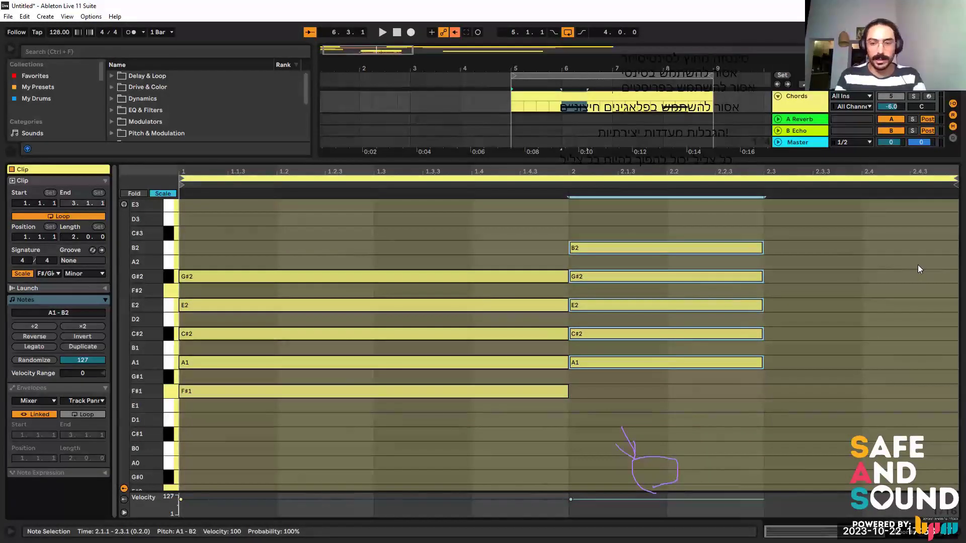
{"action": "key", "text": "ctrl+d"}
{"action": "key", "text": "Up"}
{"action": "key", "text": "Up"}
{"action": "key", "text": "Down"}
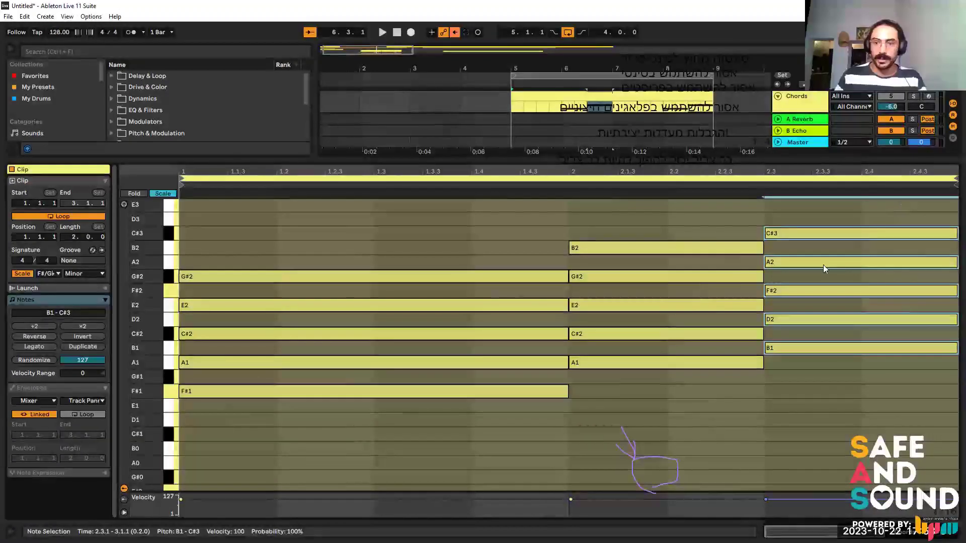
Enlarge the note editor further and play the chord progression in the loop.
{"action": "left_click", "coordinate": [802, 233]}
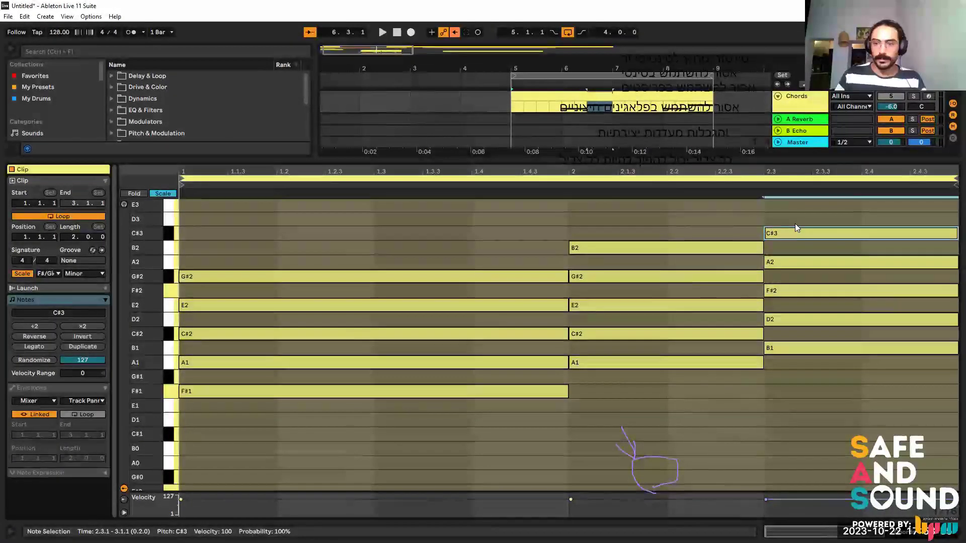
{"action": "scroll", "coordinate": [484, 399], "scroll_direction": "up", "scroll_amount": 2}
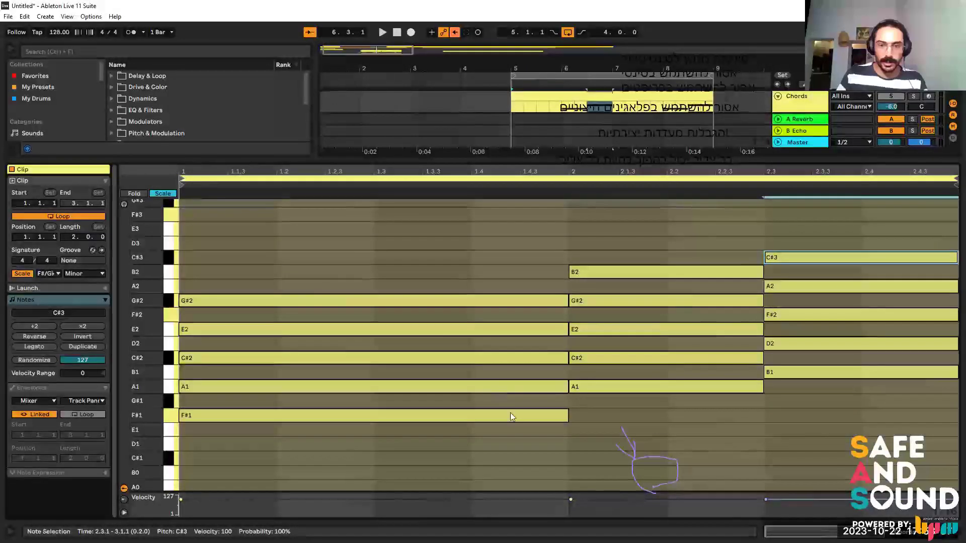
{"action": "left_click", "coordinate": [469, 413]}
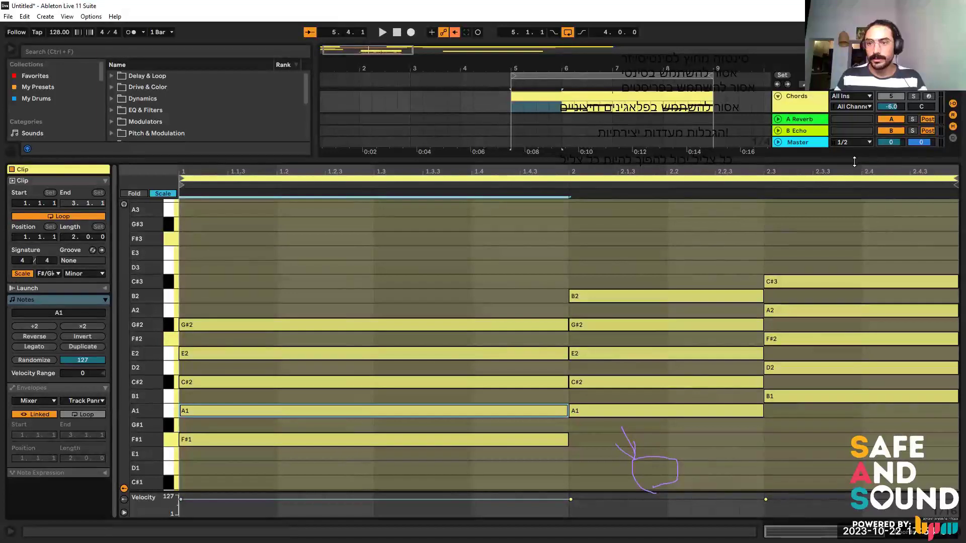
{"action": "key", "text": "ctrl+alt+l"}
{"action": "left_click_drag", "start_coordinate": [812, 189], "coordinate": [812, 331]}
{"action": "key", "text": "space"}
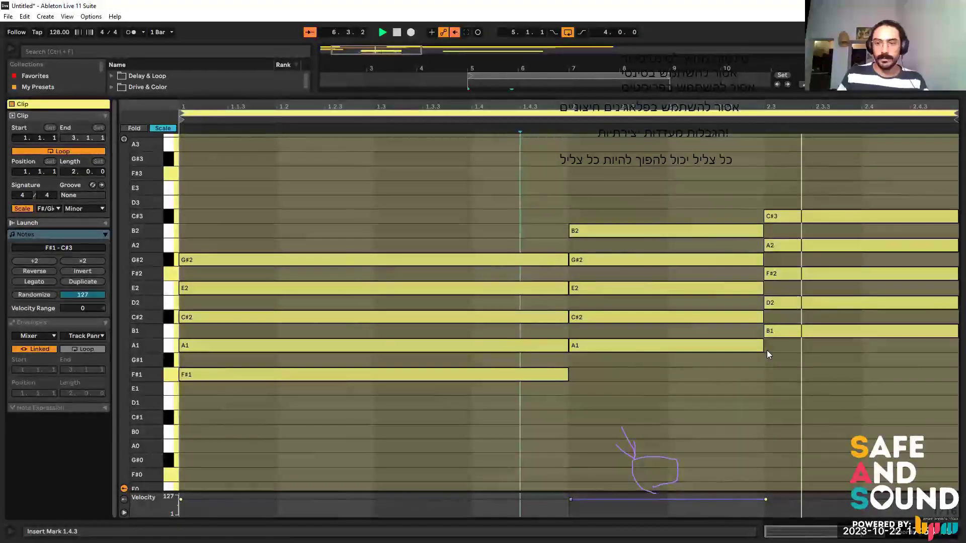
Lower the last chord, at beat 2.3, by five scale steps so it spans D1 to E2, and restart playback.
{"action": "left_click_drag", "start_coordinate": [717, 390], "coordinate": [705, 205]}
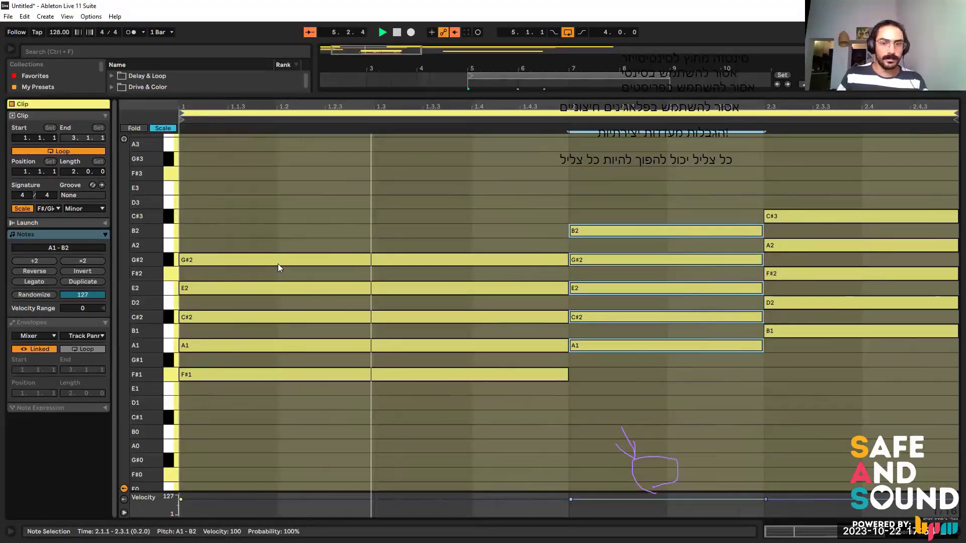
{"action": "left_click_drag", "start_coordinate": [809, 201], "coordinate": [864, 412]}
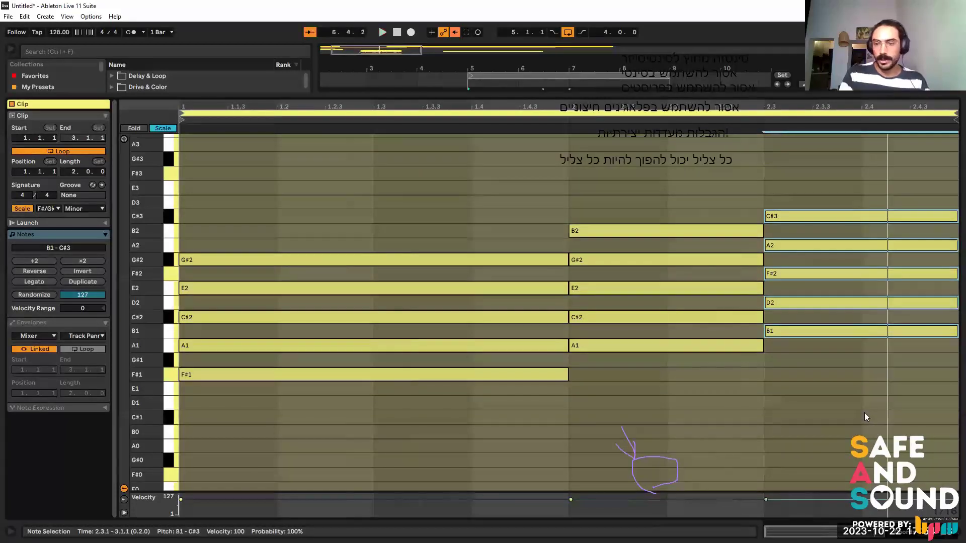
{"action": "key", "text": "Down"}
{"action": "key", "text": "Down"}
{"action": "key", "text": "space"}
{"action": "key", "text": "Down"}
{"action": "key", "text": "Down"}
{"action": "key", "text": "Down"}
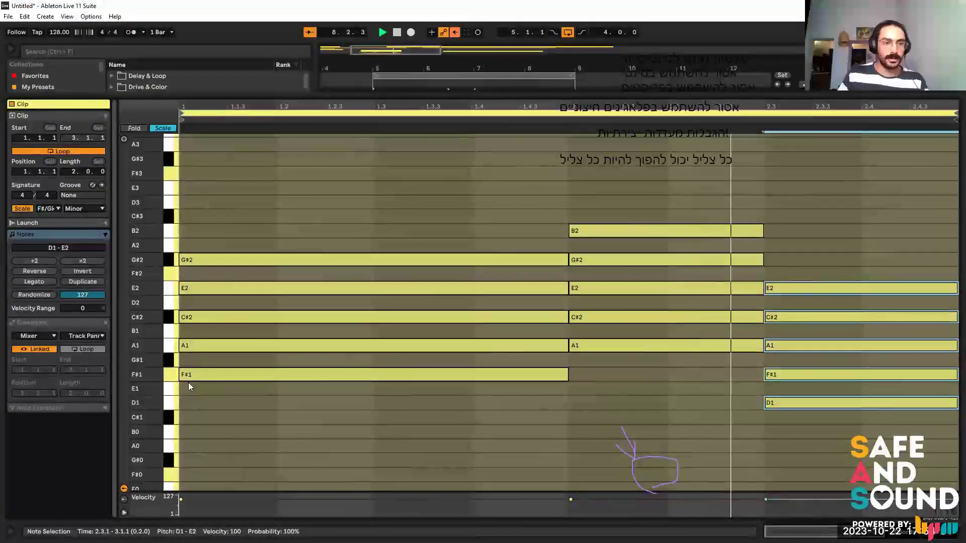
Transpose all notes in the Chords clip up one octave.
{"action": "left_click_drag", "start_coordinate": [334, 360], "coordinate": [641, 440]}
{"action": "key", "text": "ctrl+a"}
{"action": "key", "text": "shift+Up"}
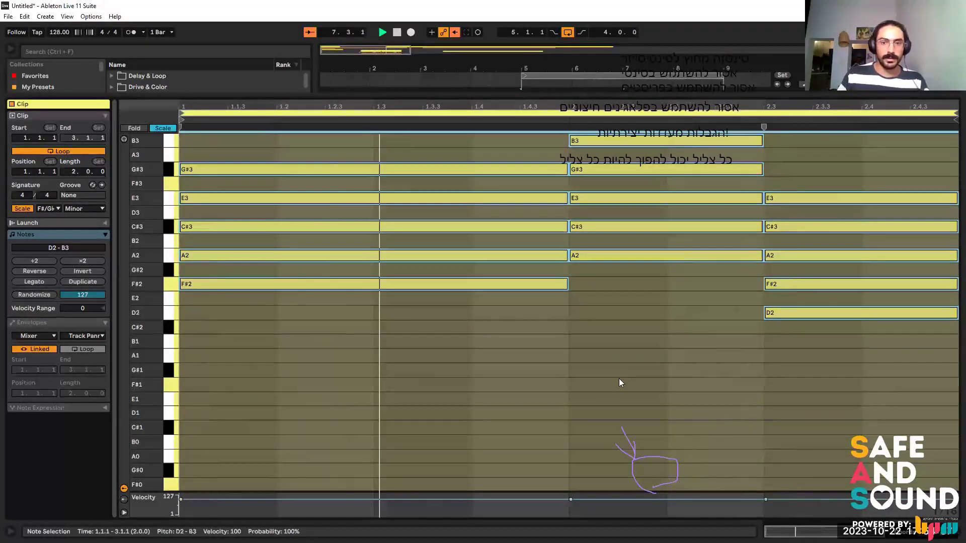
{"action": "scroll", "coordinate": [501, 424], "scroll_direction": "up", "scroll_amount": 7}
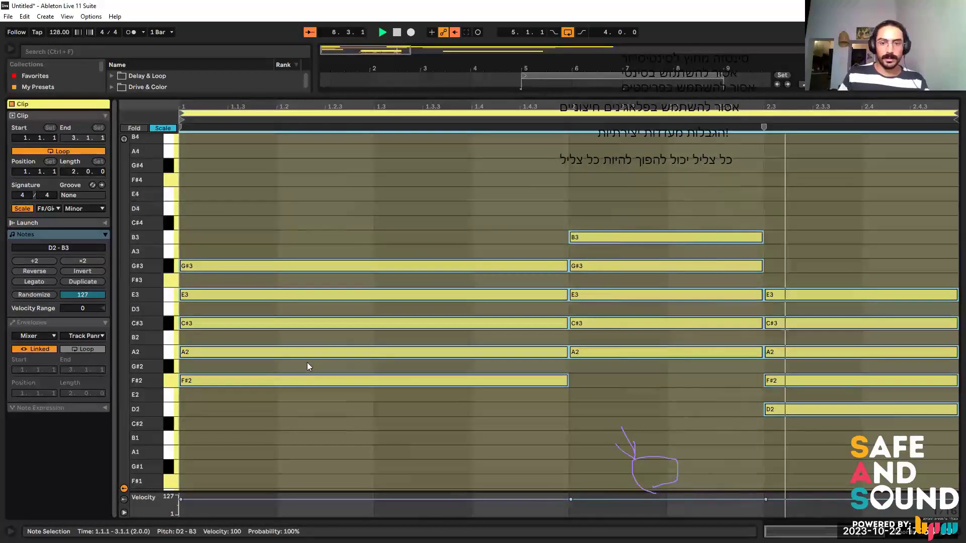
Stop playback and lower the first chord's F#2 and C#3 notes by one octave.
{"action": "left_click", "coordinate": [317, 367]}
{"action": "left_click", "coordinate": [332, 351]}
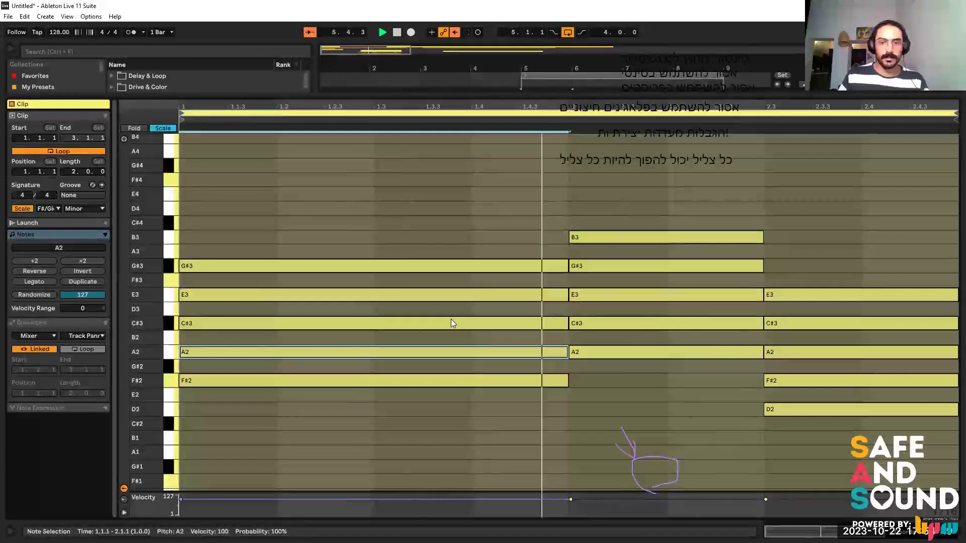
{"action": "key", "text": "space"}
{"action": "left_click", "coordinate": [387, 296], "text": "shift"}
{"action": "left_click_drag", "start_coordinate": [385, 406], "coordinate": [399, 365]}
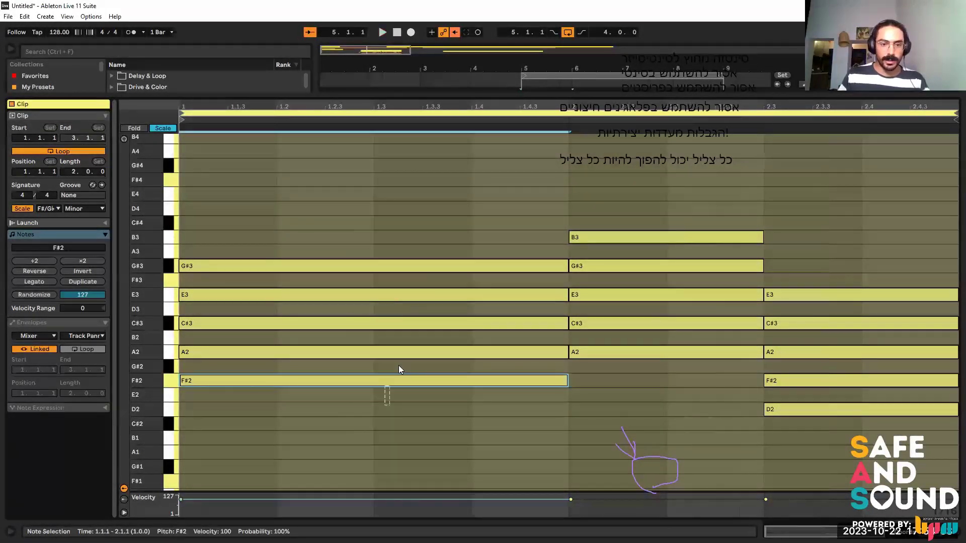
{"action": "left_click", "coordinate": [382, 323], "text": "shift"}
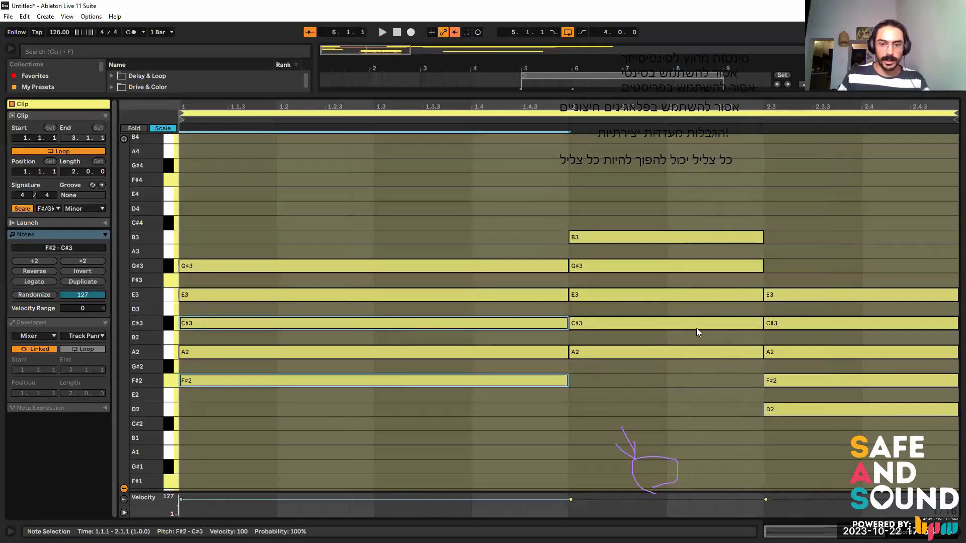
{"action": "key", "text": "shift+Down"}
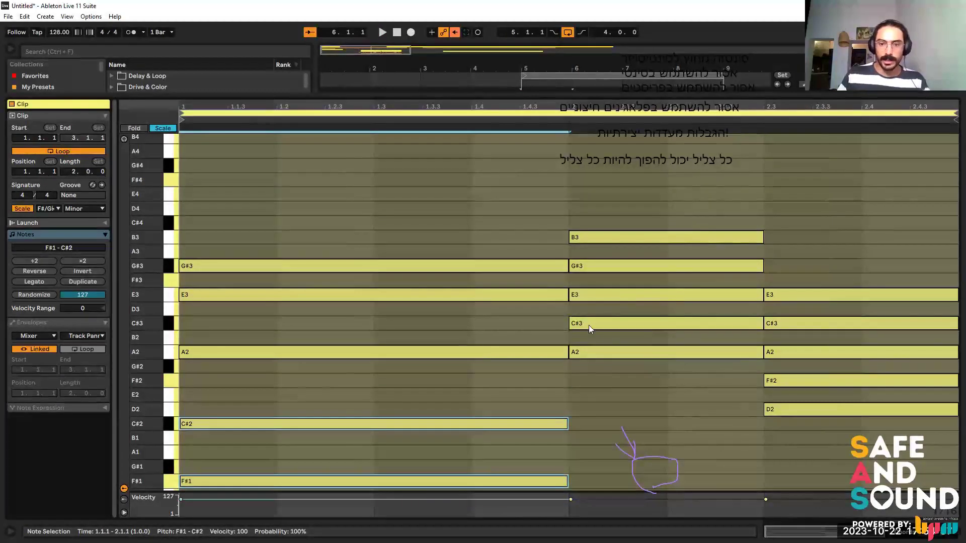
Lower the second chord's A2 and E3 notes by one octave.
{"action": "left_click", "coordinate": [622, 351]}
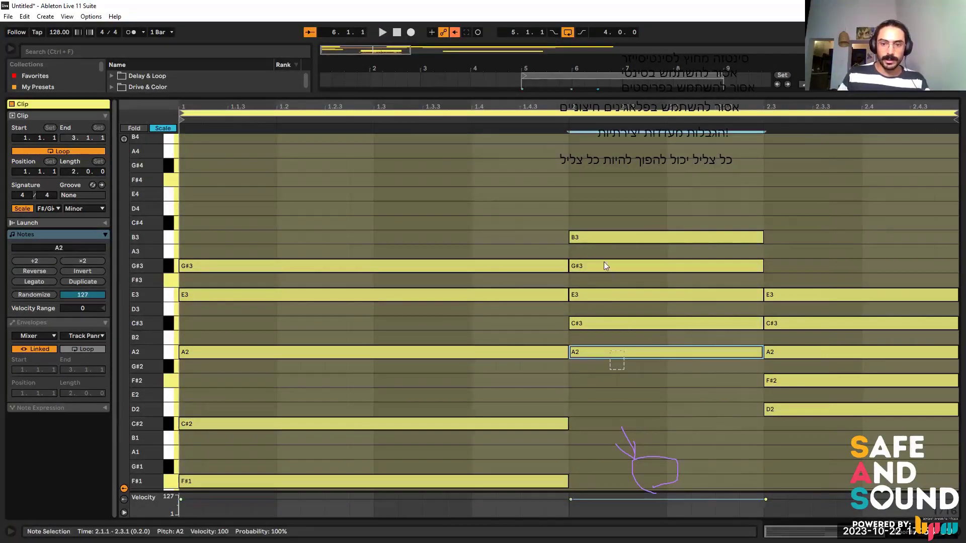
{"action": "left_click", "coordinate": [618, 289], "text": "shift"}
{"action": "key", "text": "shift+Down"}
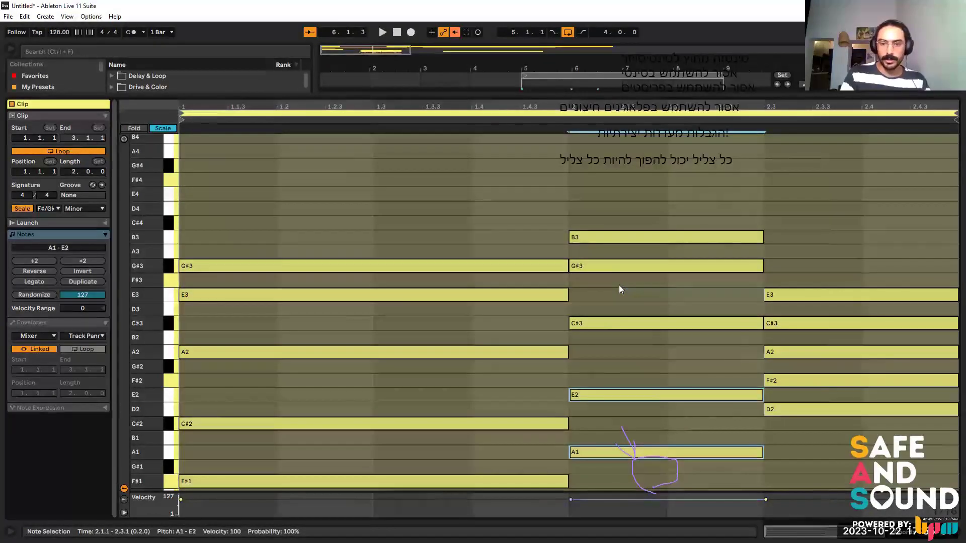
Lower the last chord's D2 and A2 notes by one octave.
{"action": "left_click_drag", "start_coordinate": [814, 433], "coordinate": [828, 386]}
{"action": "left_click", "coordinate": [801, 357], "text": "shift"}
{"action": "mouse_move", "coordinate": [801, 357]}
{"action": "left_mouse_down"}
{"action": "mouse_move", "coordinate": [817, 348]}
{"action": "mouse_move", "coordinate": [802, 372]}
{"action": "left_mouse_up"}
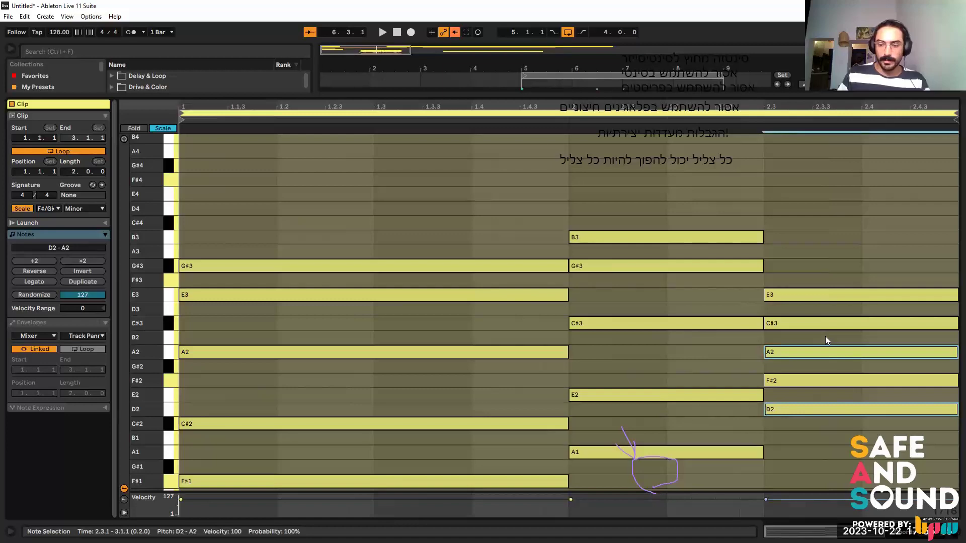
{"action": "key", "text": "shift+Down"}
{"action": "scroll", "coordinate": [818, 360], "scroll_direction": "up", "scroll_amount": 2}
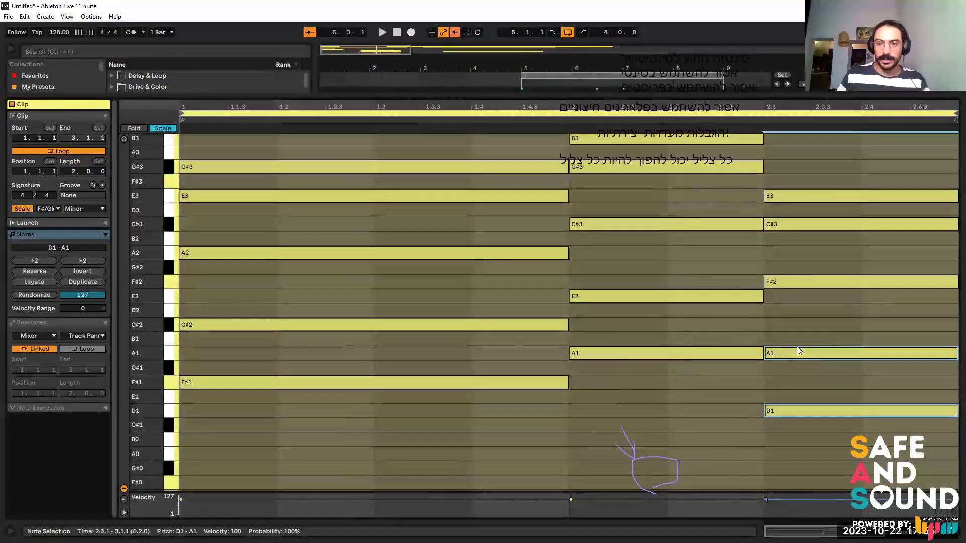
Raise the last chord's C#3 and the first chord's E3 by one octave, and play the progression.
{"action": "left_click", "coordinate": [838, 381]}
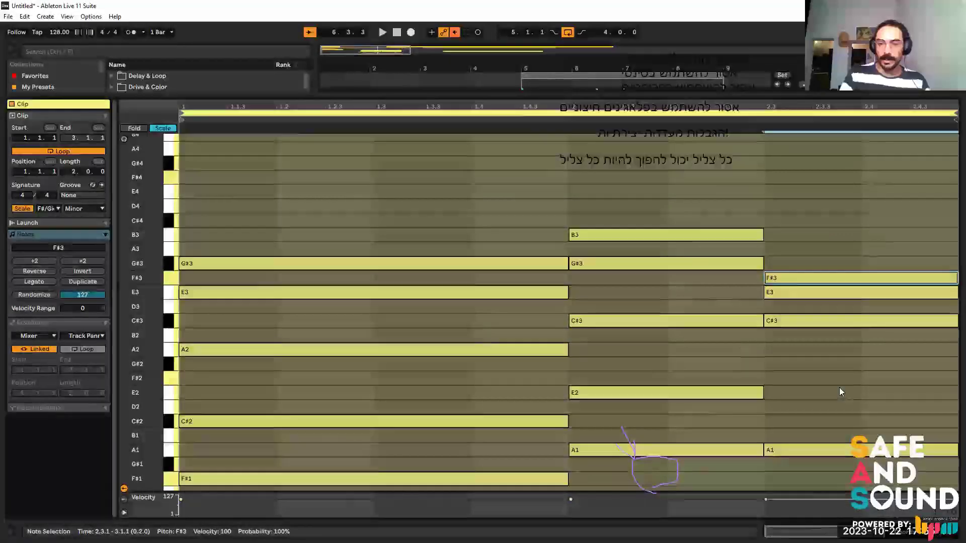
{"action": "left_click", "coordinate": [825, 321]}
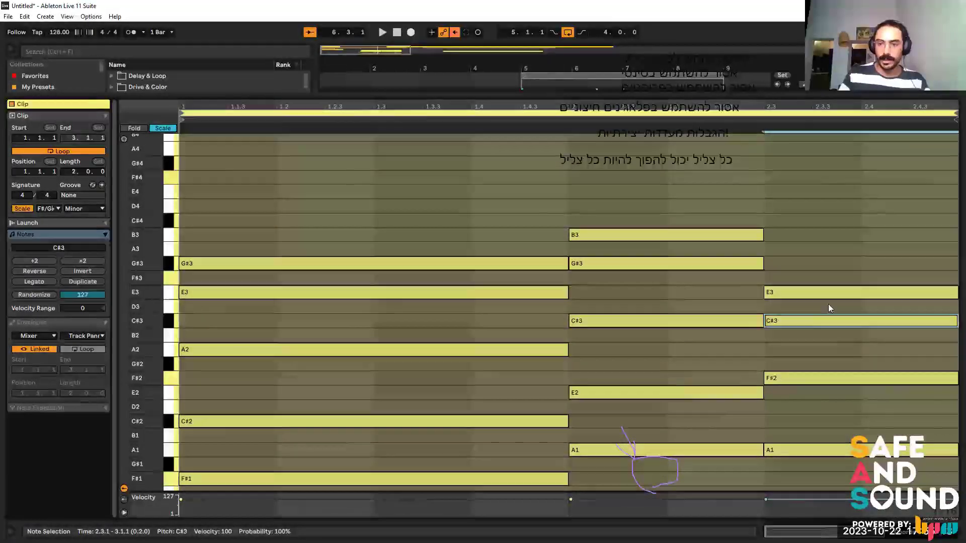
{"action": "key", "text": "shift+Up"}
{"action": "left_click_drag", "start_coordinate": [441, 308], "coordinate": [455, 288]}
{"action": "key", "text": "shift+Up"}
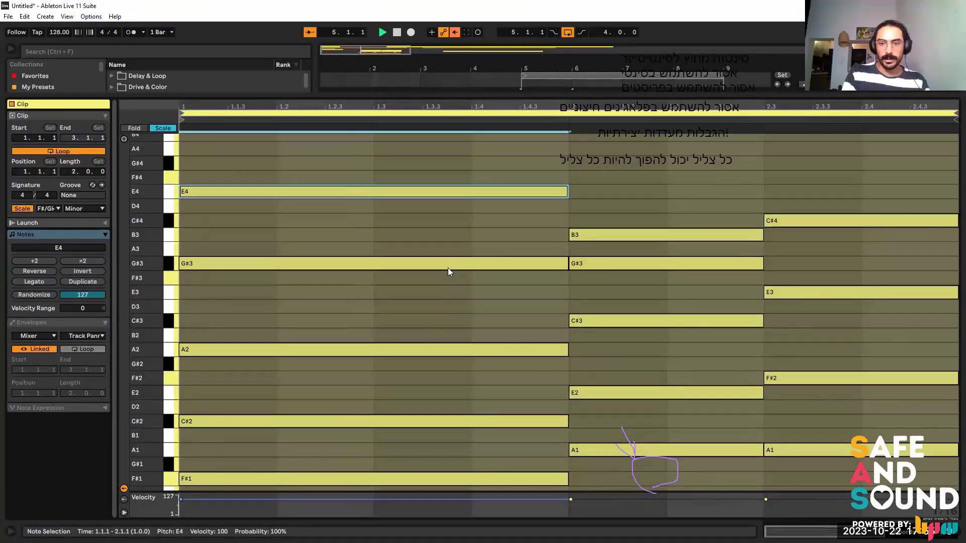
{"action": "scroll", "coordinate": [812, 297], "scroll_direction": "down", "scroll_amount": 3}
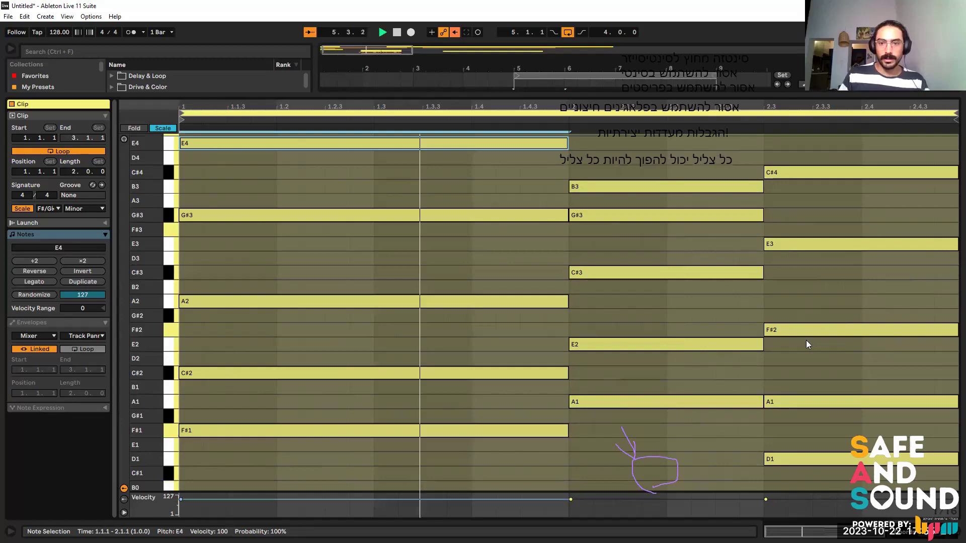
{"action": "scroll", "coordinate": [806, 344], "scroll_direction": "down", "scroll_amount": 3}
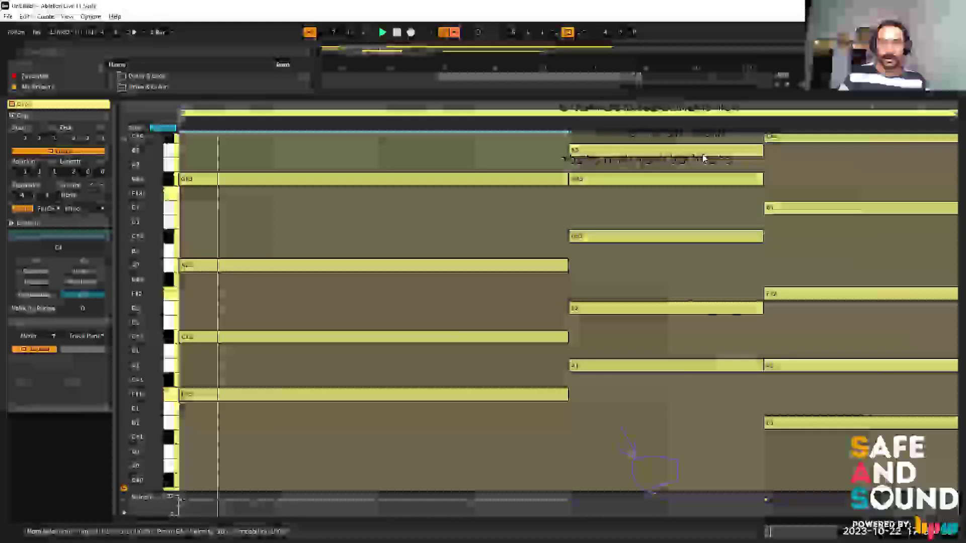
Show the device chain of the 6 Audio track and move the Spectral Resonator ahead of the Reverb.
{"action": "key", "text": "ctrl+alt+e"}
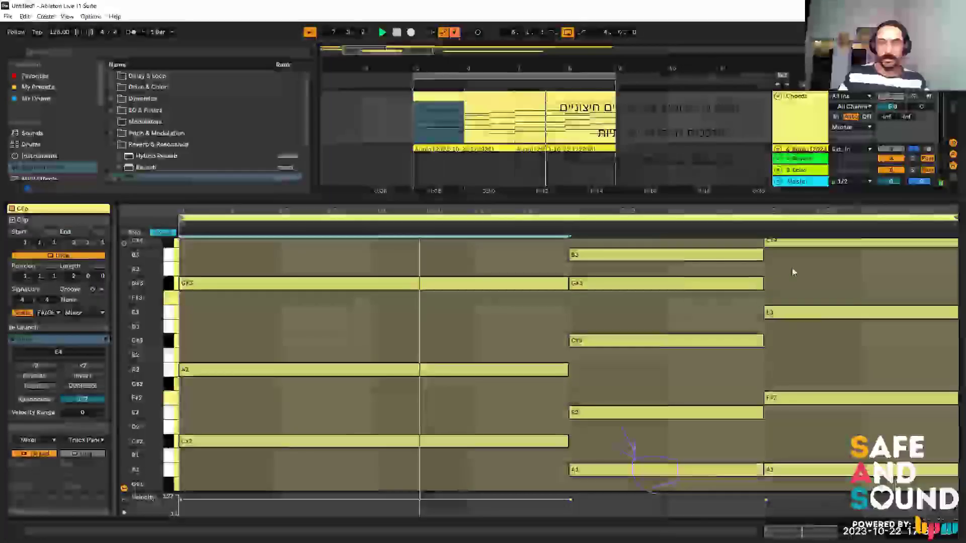
{"action": "key", "text": "ctrl+alt+l"}
{"action": "double_click", "coordinate": [810, 269]}
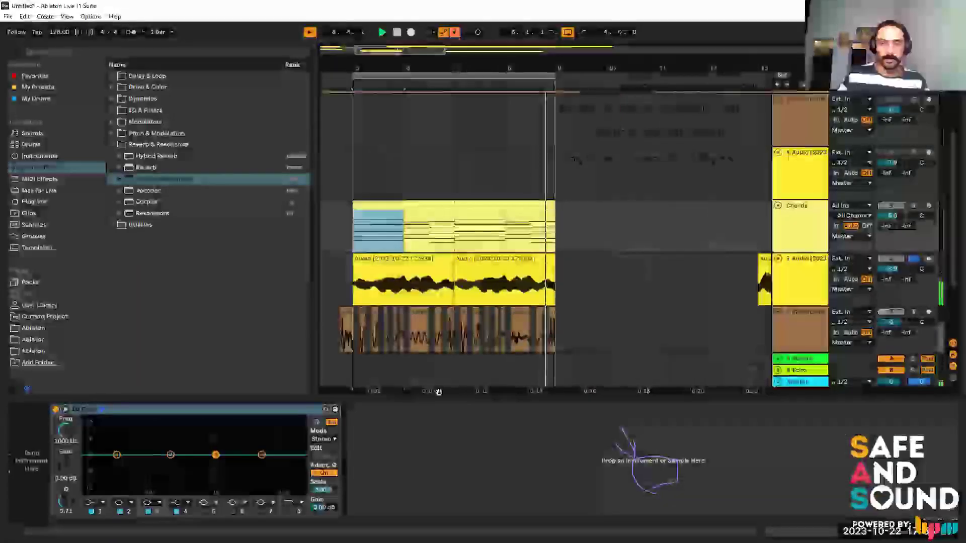
{"action": "left_click", "coordinate": [810, 270]}
{"action": "scroll", "coordinate": [569, 146], "scroll_direction": "down", "scroll_amount": 2}
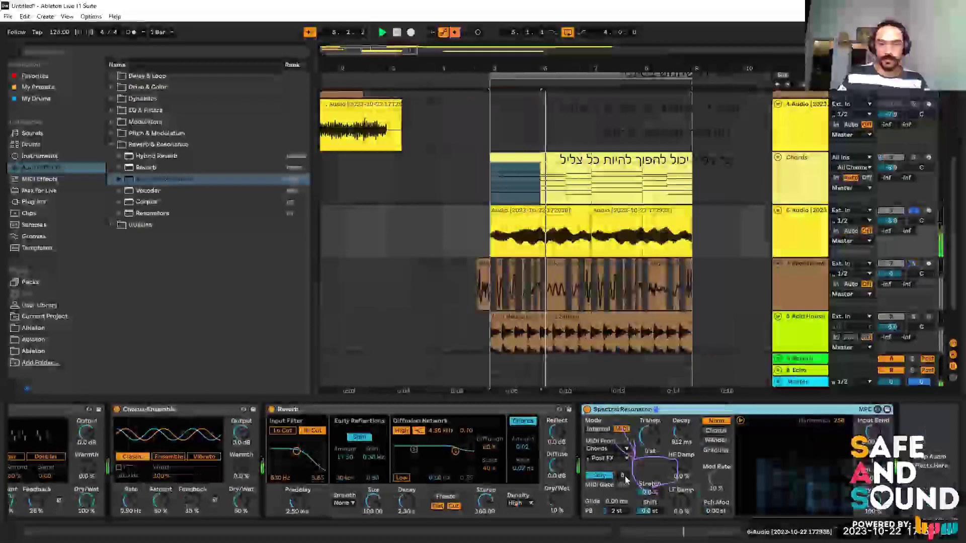
{"action": "scroll", "coordinate": [569, 145], "scroll_direction": "right", "scroll_amount": 3}
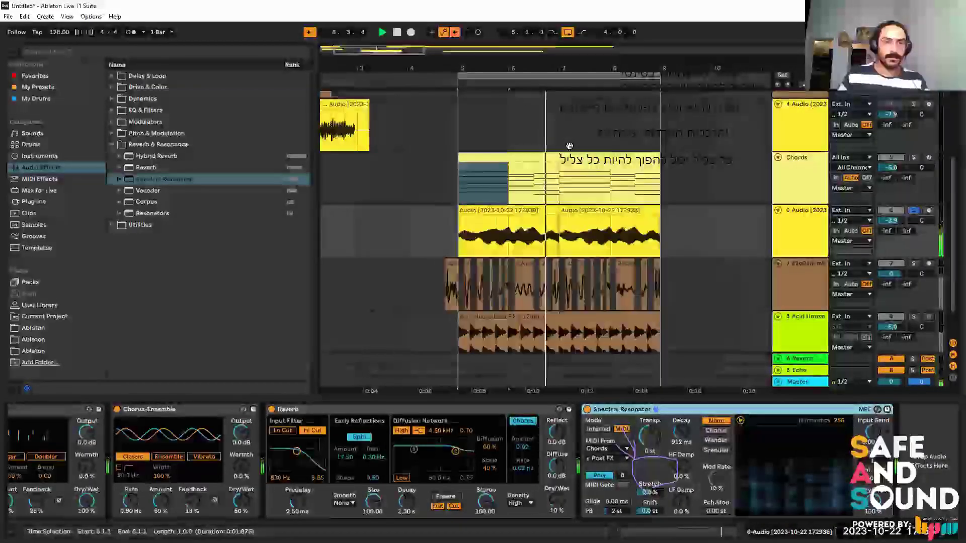
{"action": "scroll", "coordinate": [569, 145], "scroll_direction": "right", "scroll_amount": 1}
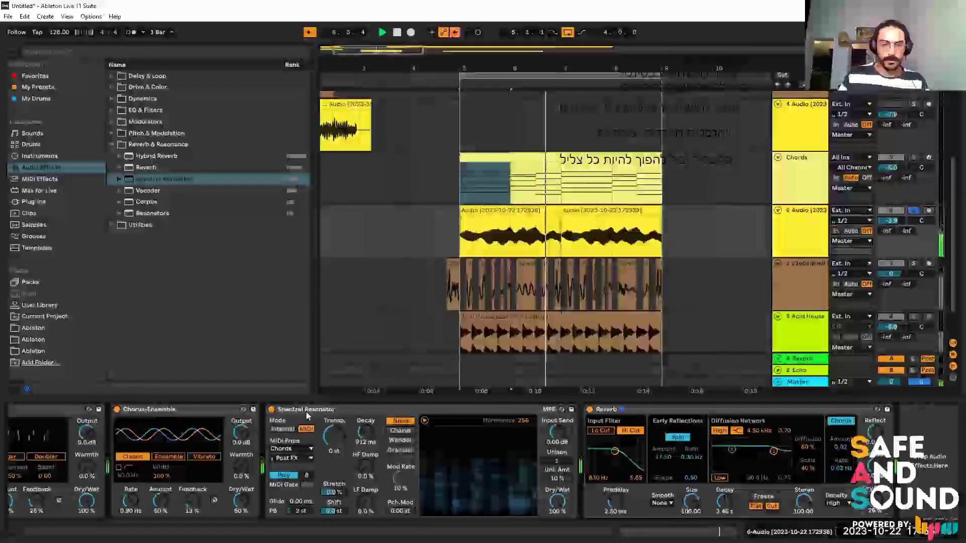
Set the Spectral Resonator's decay to 329 ms and move the Chorus-Ensemble after it in the chain.
{"action": "left_click_drag", "start_coordinate": [365, 434], "coordinate": [366, 441]}
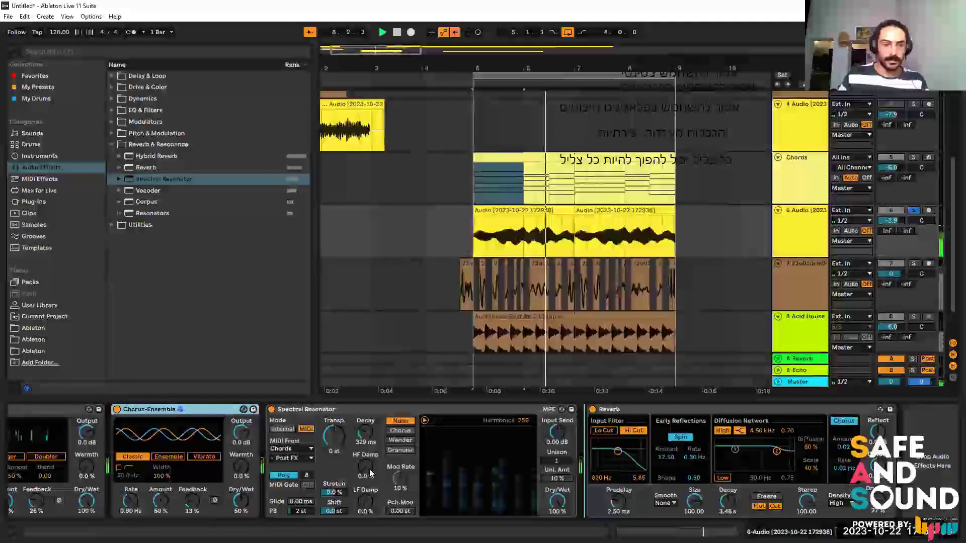
{"action": "left_click_drag", "start_coordinate": [267, 452], "coordinate": [312, 442]}
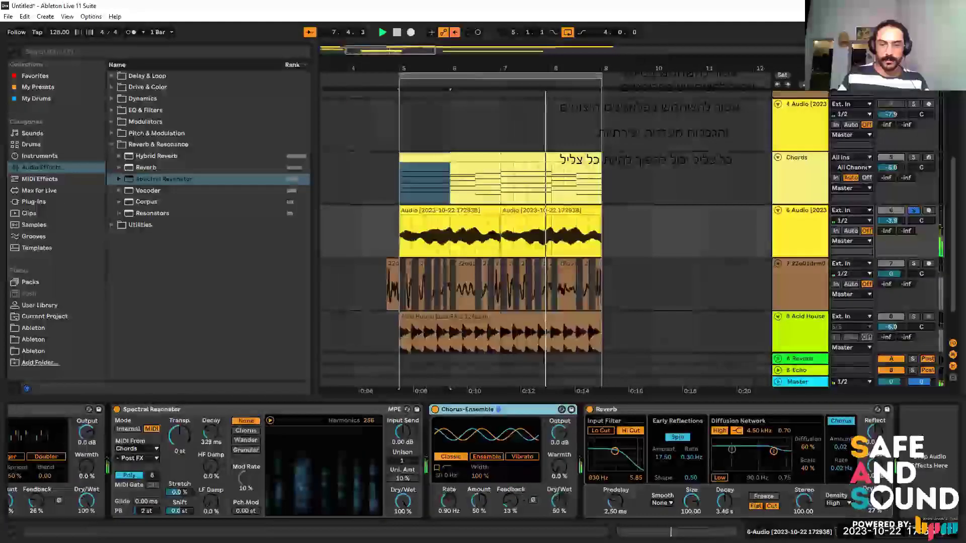
{"action": "scroll", "coordinate": [777, 457], "scroll_direction": "left", "scroll_amount": 3}
{"action": "key", "text": "space"}
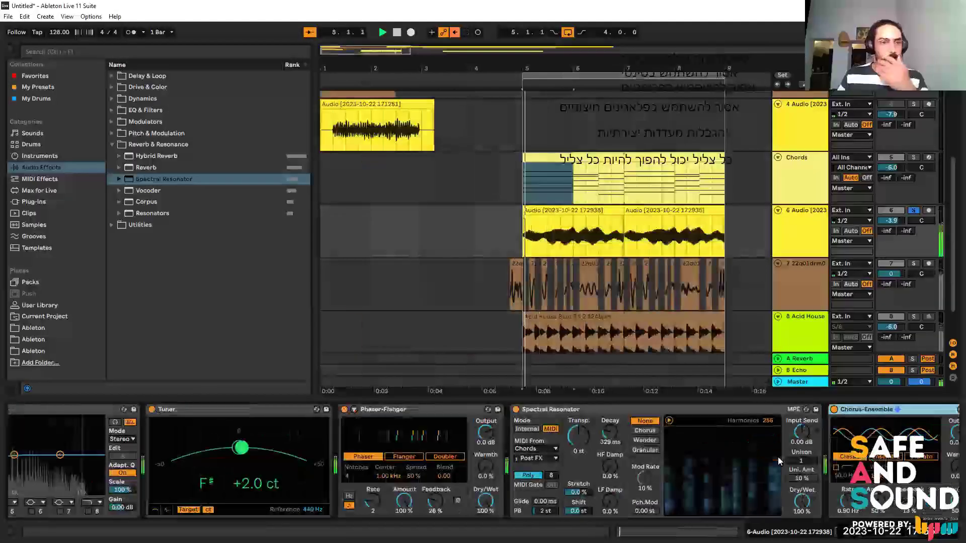
Set the Spectral Resonator's unison to 4 voices.
{"action": "scroll", "coordinate": [775, 457], "scroll_direction": "up", "scroll_amount": 3}
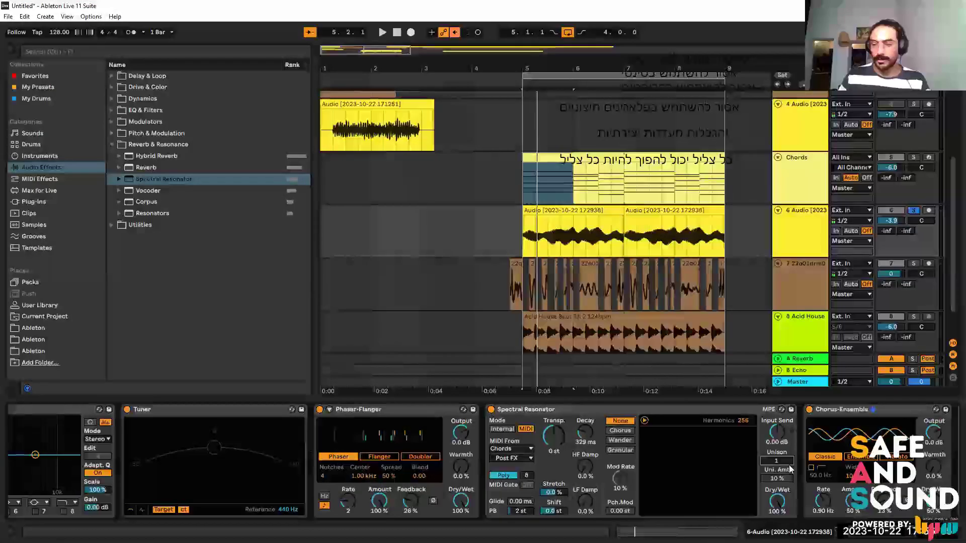
{"action": "left_click_drag", "start_coordinate": [776, 461], "coordinate": [772, 354]}
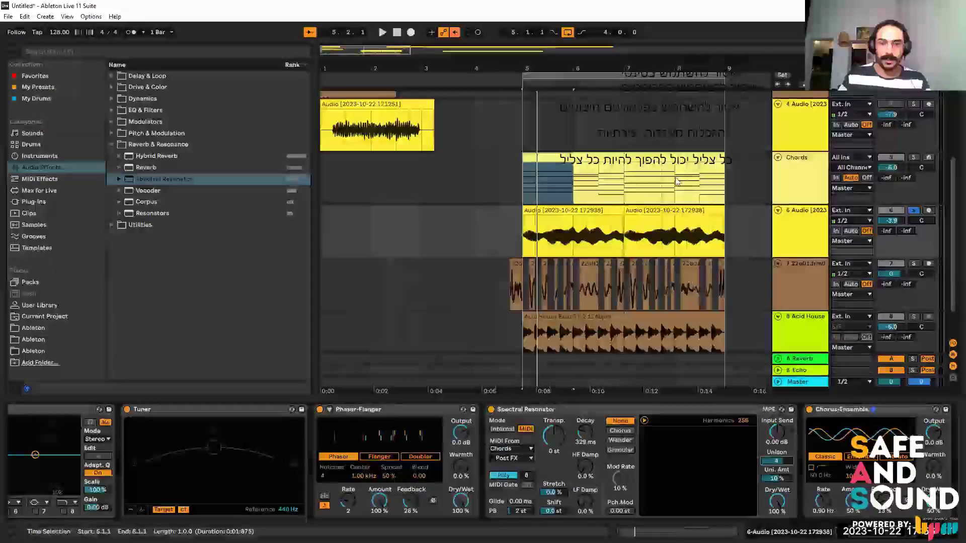
{"action": "scroll", "coordinate": [654, 269], "scroll_direction": "down", "scroll_amount": 2}
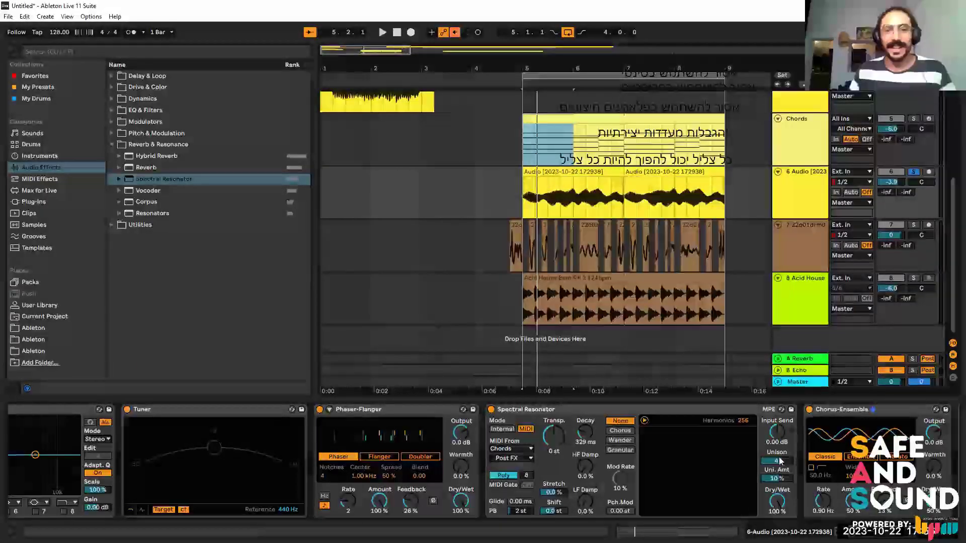
{"action": "mouse_move", "coordinate": [771, 462]}
{"action": "left_mouse_down"}
{"action": "mouse_move", "coordinate": [771, 482]}
{"action": "mouse_move", "coordinate": [770, 462]}
{"action": "left_mouse_up"}
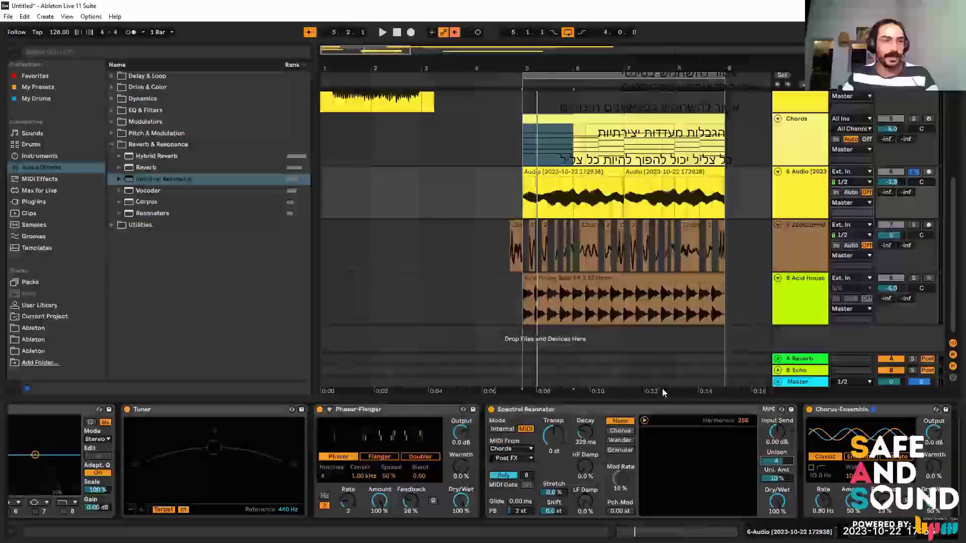
{"action": "left_click", "coordinate": [651, 324]}
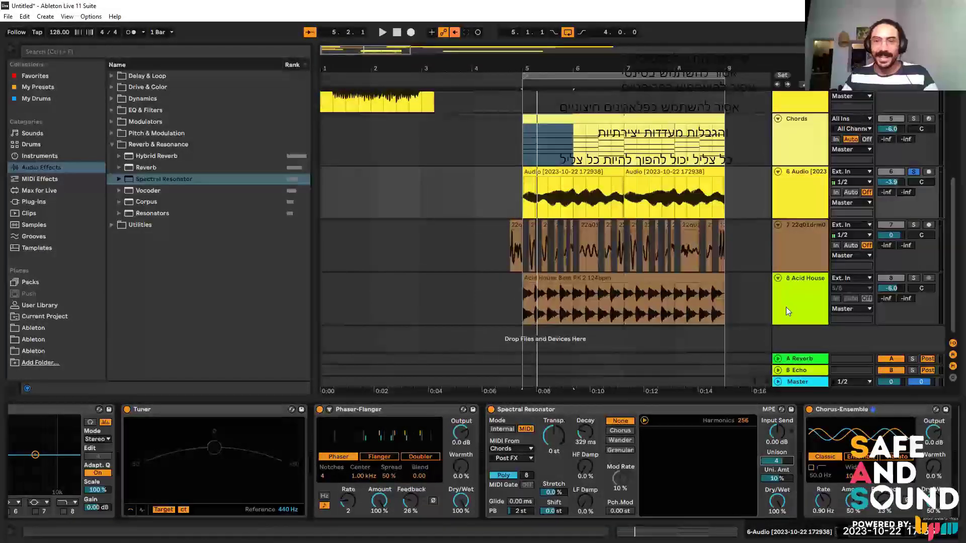
With the 6 Audio and Acid House tracks soloed, set the Spectral Resonator's decay to 641 ms; clear the solos and replay from bar 5.
{"action": "left_click", "coordinate": [521, 197]}
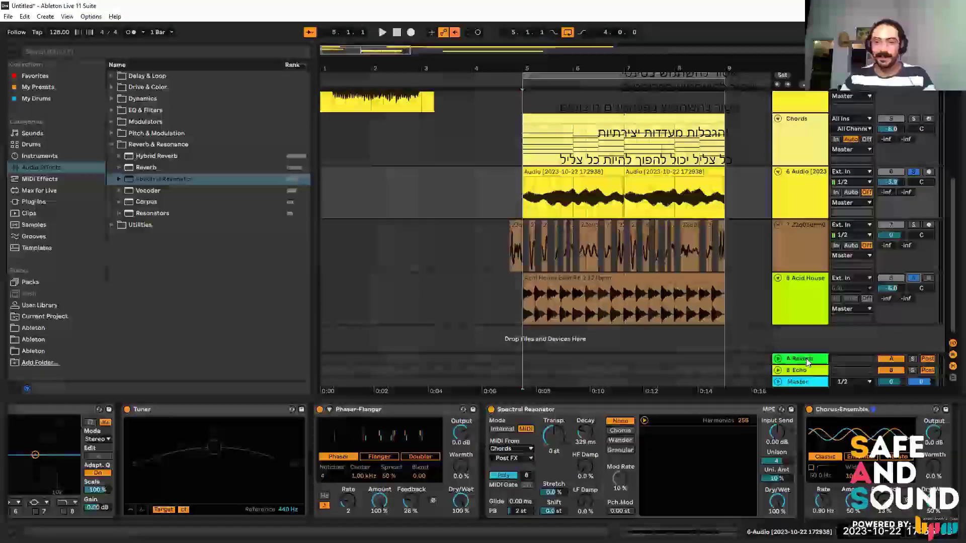
{"action": "key", "text": "space"}
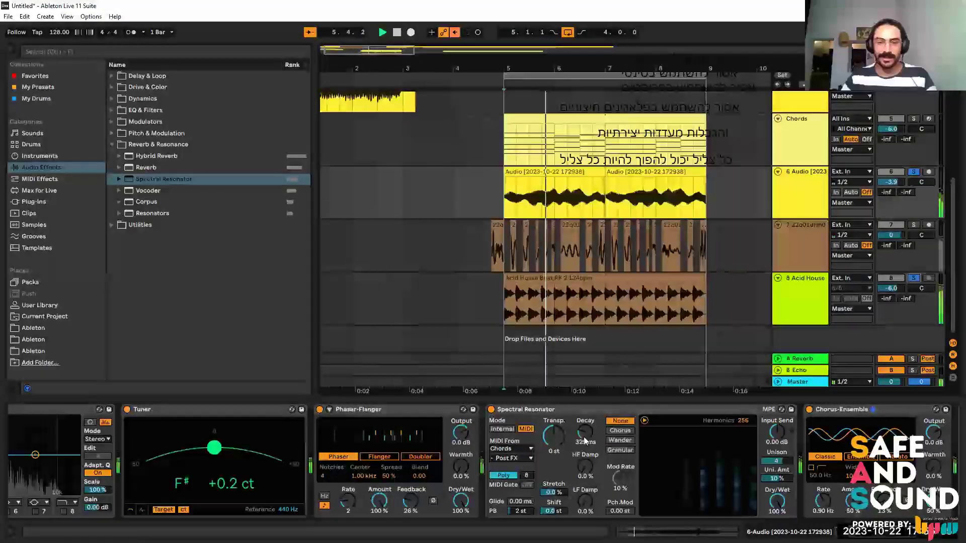
{"action": "left_click_drag", "start_coordinate": [586, 436], "coordinate": [586, 426]}
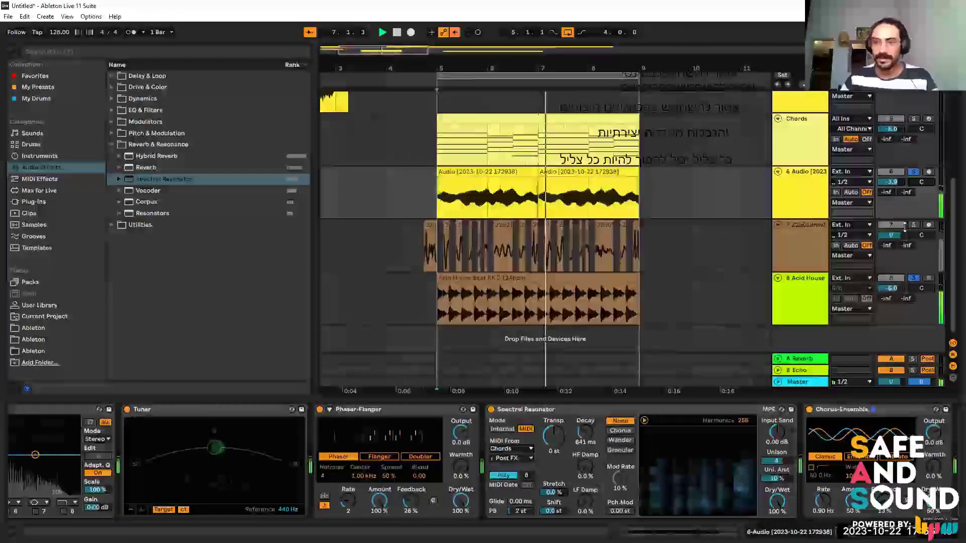
{"action": "key", "text": "space"}
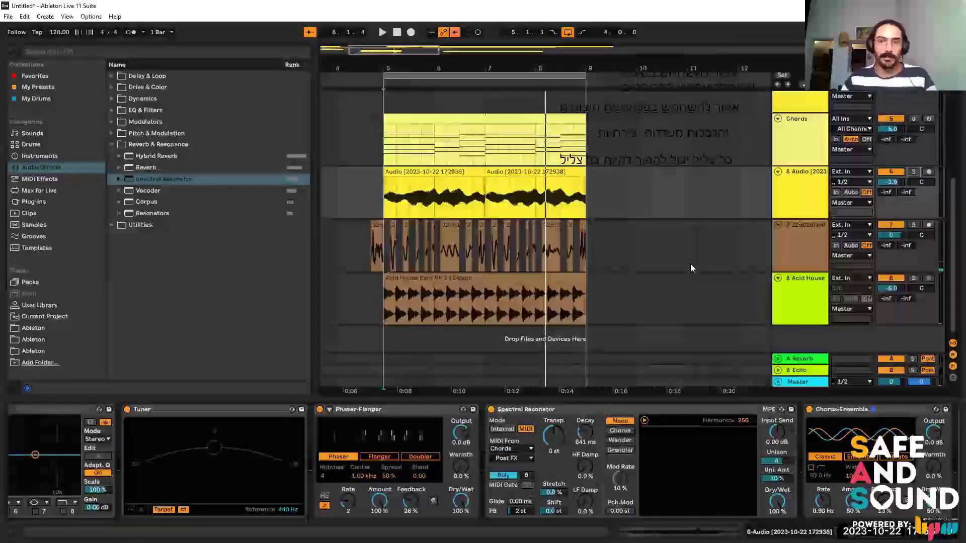
{"action": "key", "text": "space"}
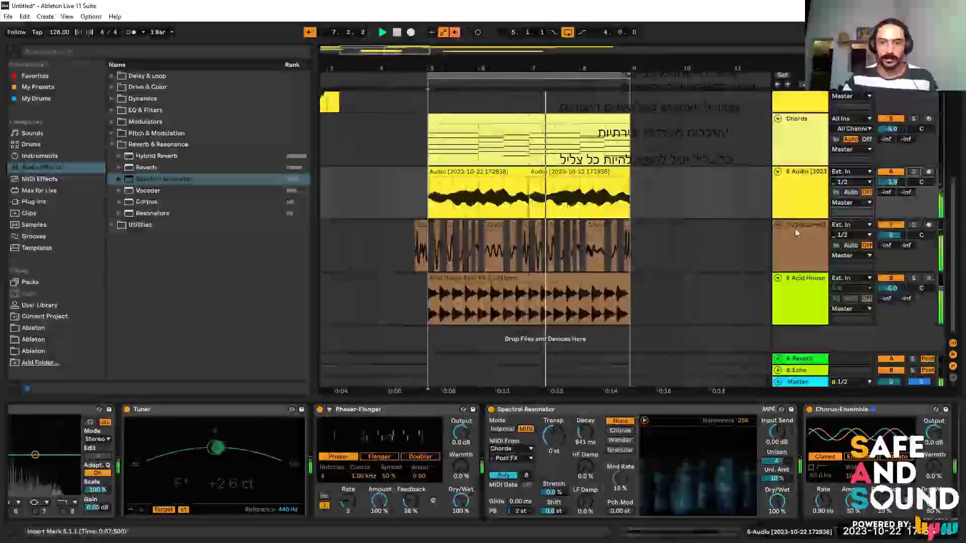
Reduce the OTT amount on the 7-22q01drm087am track to 39% during playback.
{"action": "left_click", "coordinate": [804, 255]}
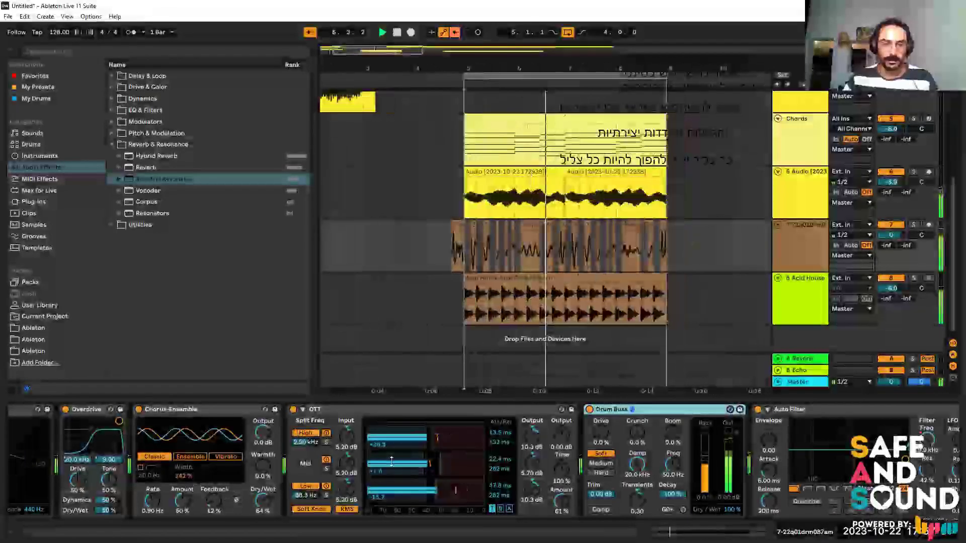
{"action": "left_click", "coordinate": [305, 433]}
{"action": "left_click", "coordinate": [326, 434]}
{"action": "left_click_drag", "start_coordinate": [560, 500], "coordinate": [560, 503]}
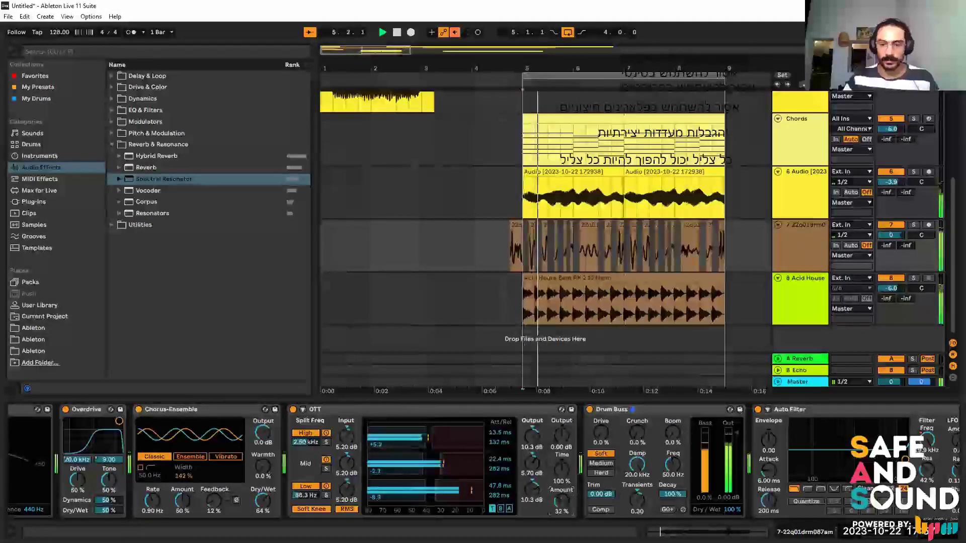
{"action": "key", "text": "ctrl+z"}
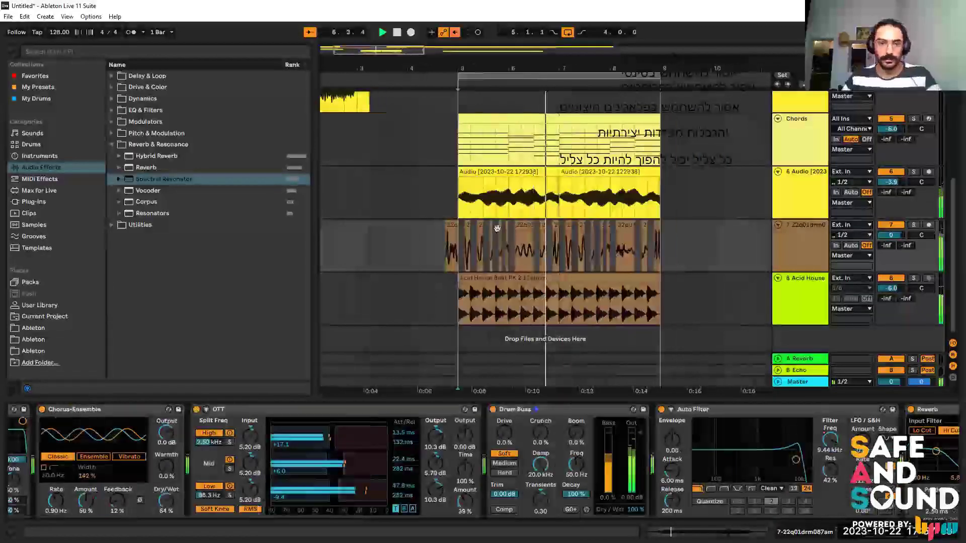
Zoom in on the long 22q01drm087am clip starting at 6.1.3 and listen to it against the other tracks.
{"action": "left_click", "coordinate": [490, 224]}
{"action": "key", "text": "space"}
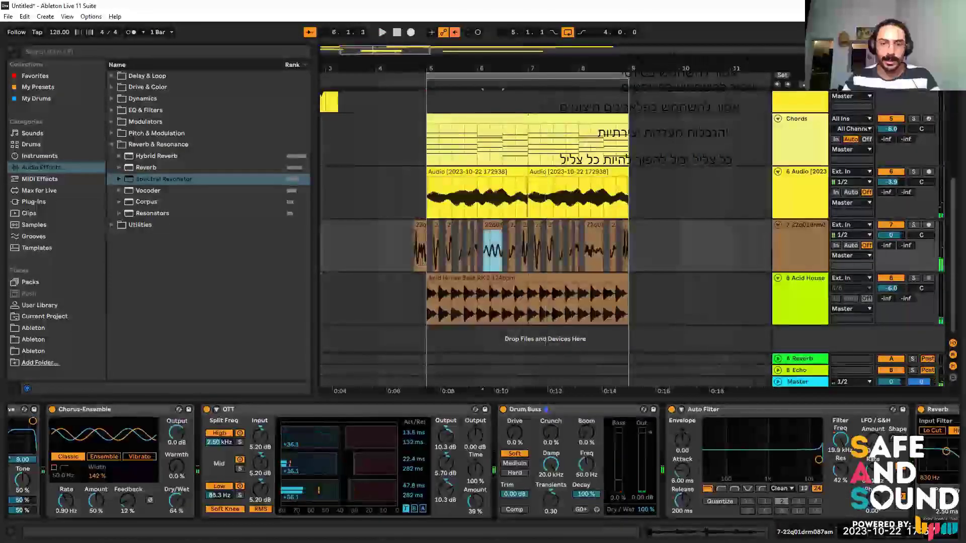
{"action": "key", "text": "z"}
{"action": "key", "text": "space"}
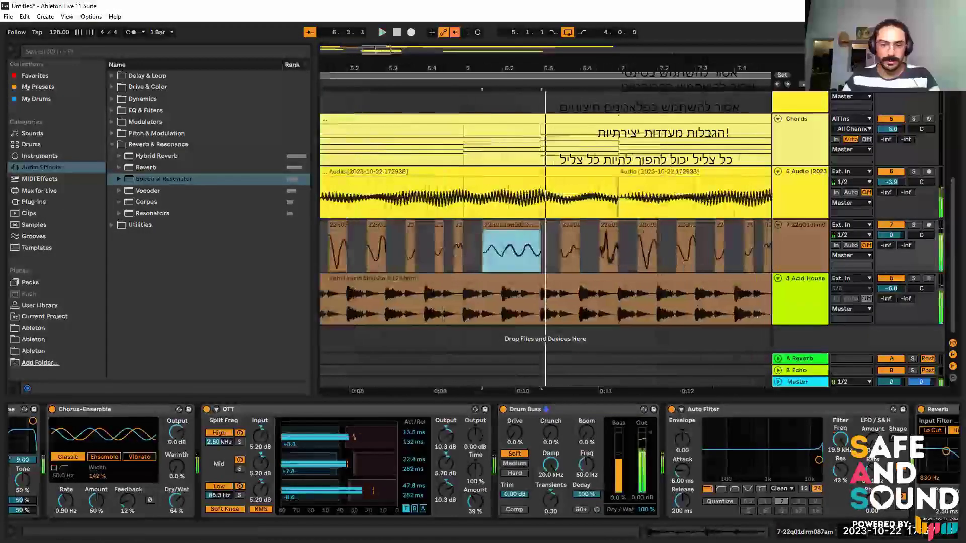
{"action": "key", "text": "space"}
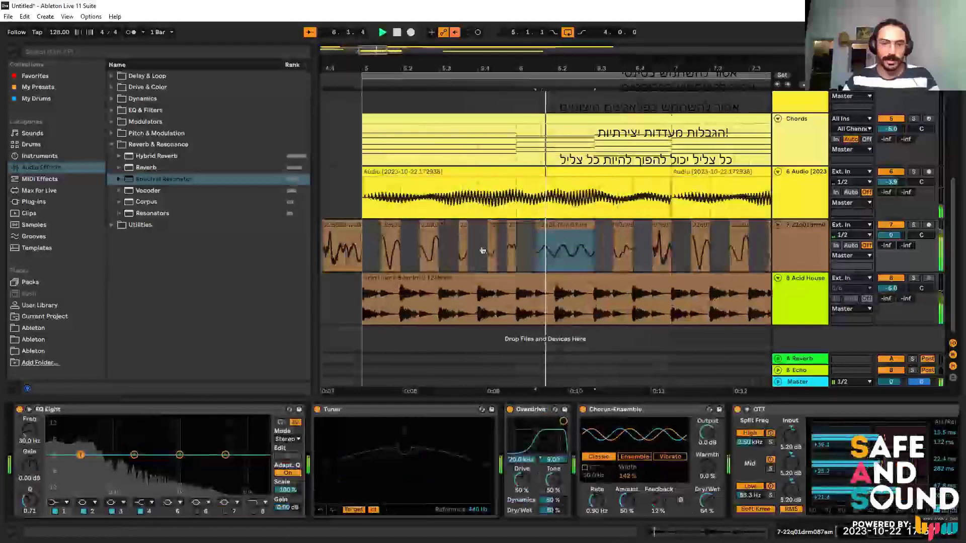
Select the long 22q01drm087am clip at 6.1.3 and open its sample properties and waveform.
{"action": "left_click", "coordinate": [507, 252]}
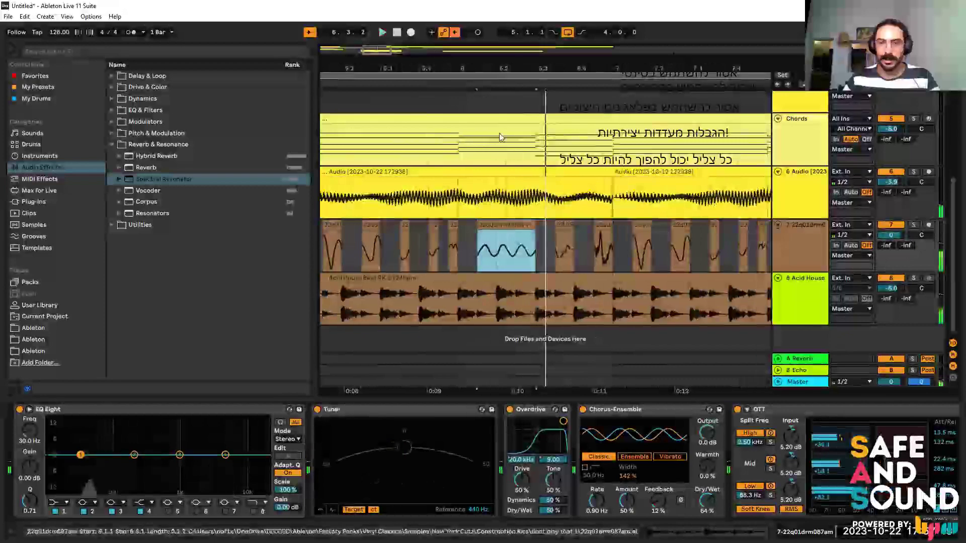
{"action": "left_click_drag", "start_coordinate": [506, 68], "coordinate": [439, 49]}
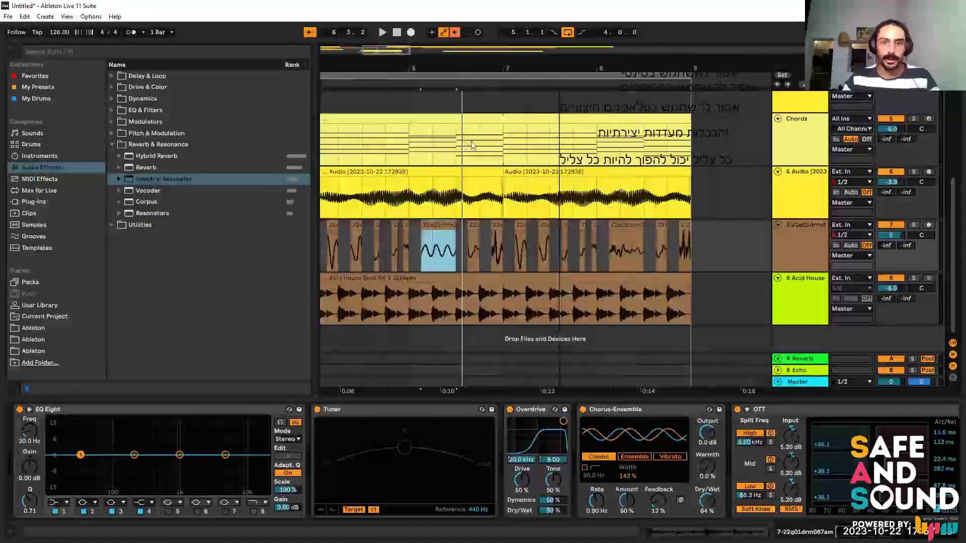
{"action": "scroll", "coordinate": [471, 145], "scroll_direction": "left", "scroll_amount": 1}
{"action": "left_click", "coordinate": [479, 224]}
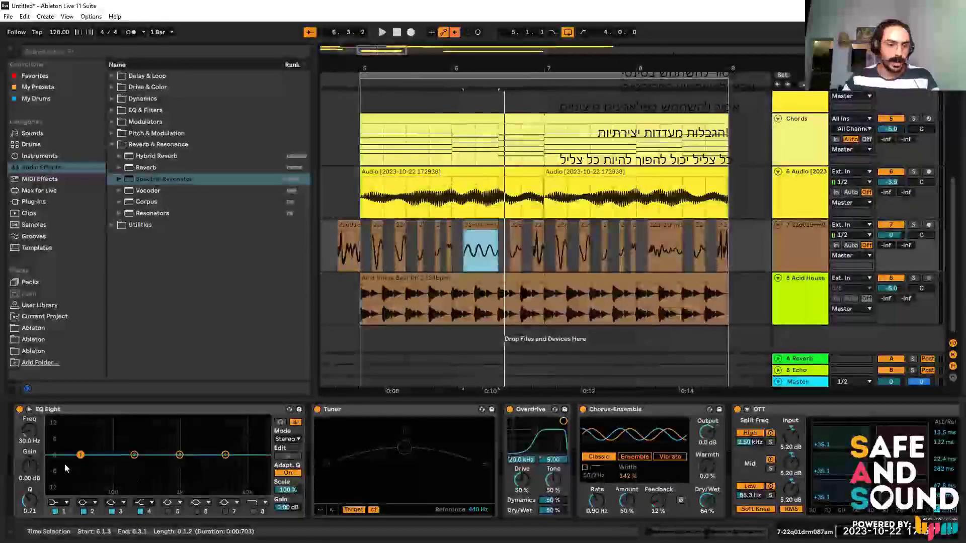
{"action": "key", "text": "shift+Tab"}
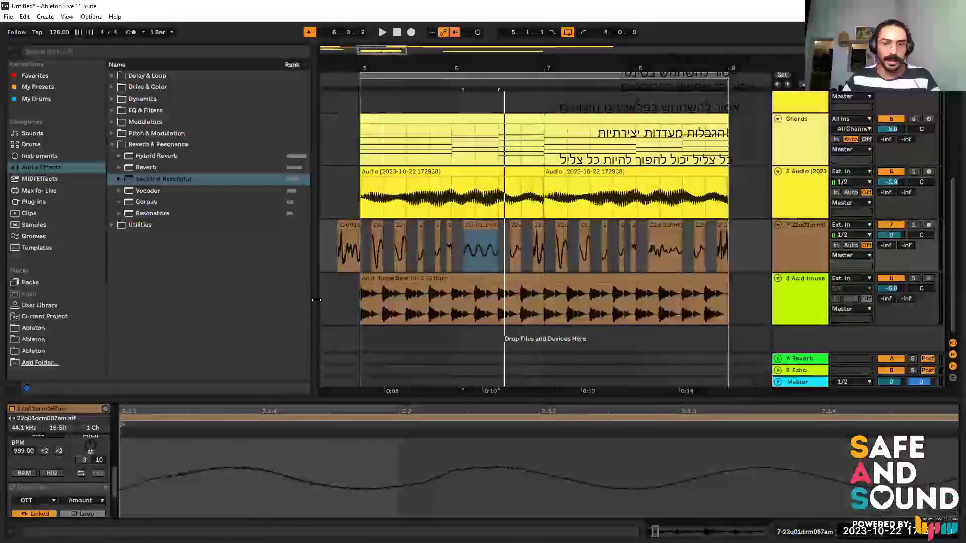
Consolidate the clips from 5.1.1 to 7.1.1 on the 7-22q01drm087am track and split the result at 6.1.1 and 6.3.1.
{"action": "left_click_drag", "start_coordinate": [359, 249], "coordinate": [549, 241]}
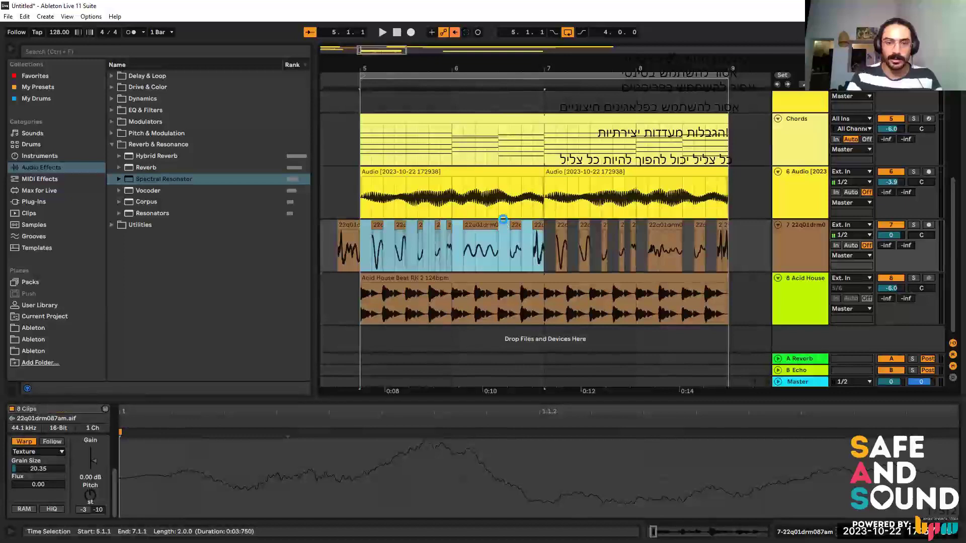
{"action": "key", "text": "ctrl+j"}
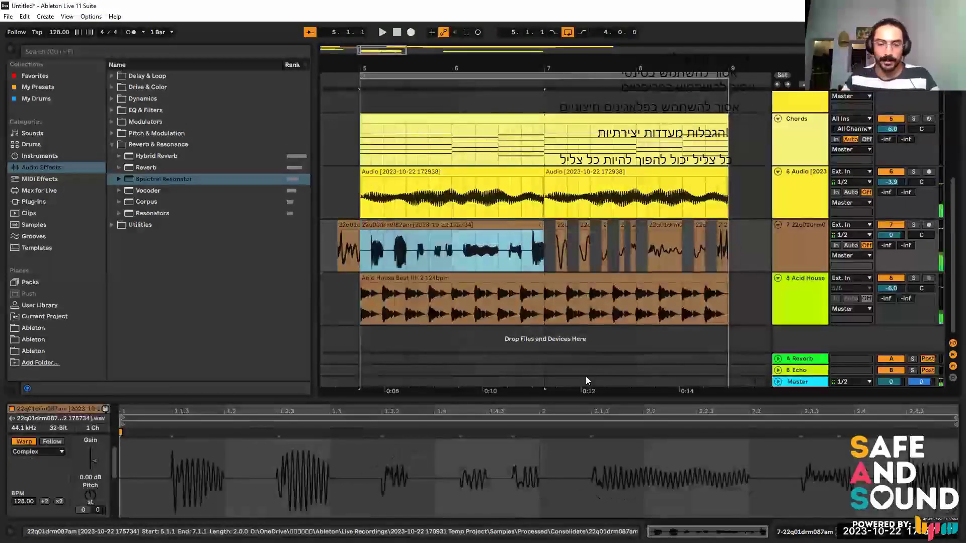
{"action": "key", "text": "Right"}
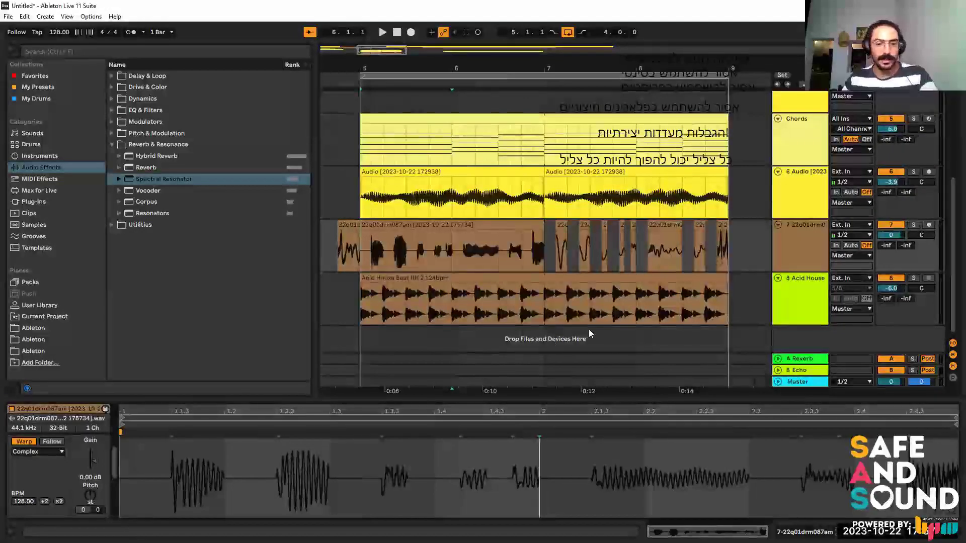
{"action": "left_click", "coordinate": [497, 258]}
{"action": "left_click", "coordinate": [455, 244]}
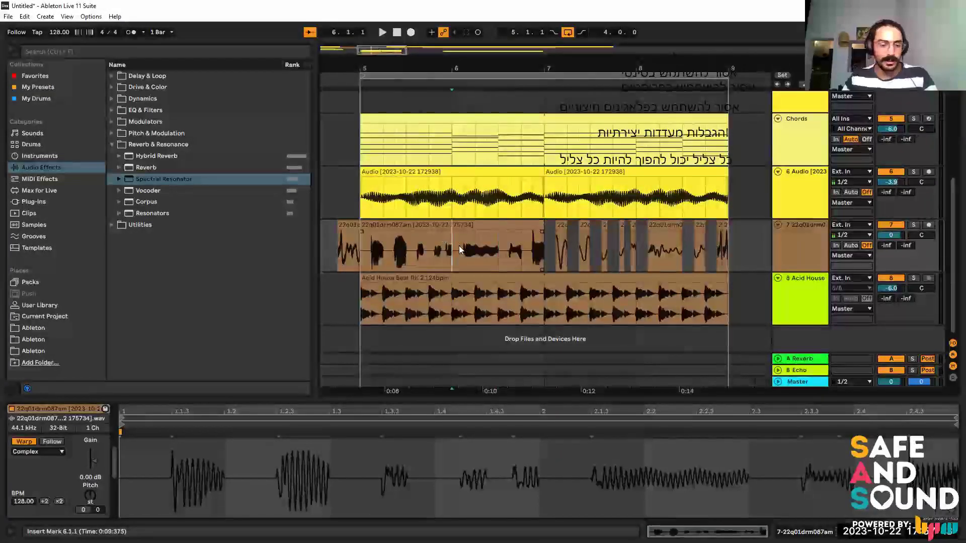
{"action": "key", "text": "ctrl+e"}
{"action": "left_click", "coordinate": [500, 259]}
{"action": "key", "text": "ctrl+e"}
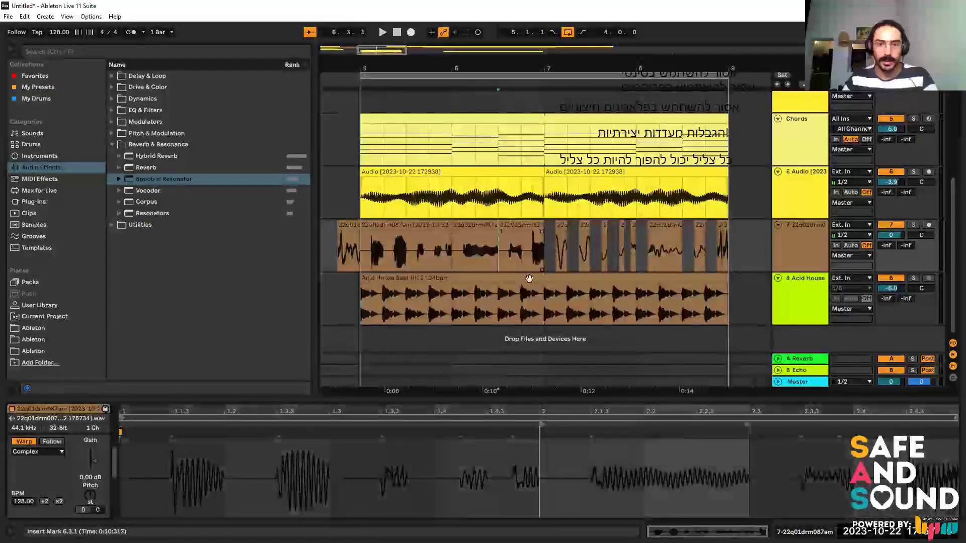
Transpose the consolidated piece at 6.1.1 up 3 semitones, adjust the pitch of the piece at 6.3.1, and listen to the result.
{"action": "left_click", "coordinate": [471, 225]}
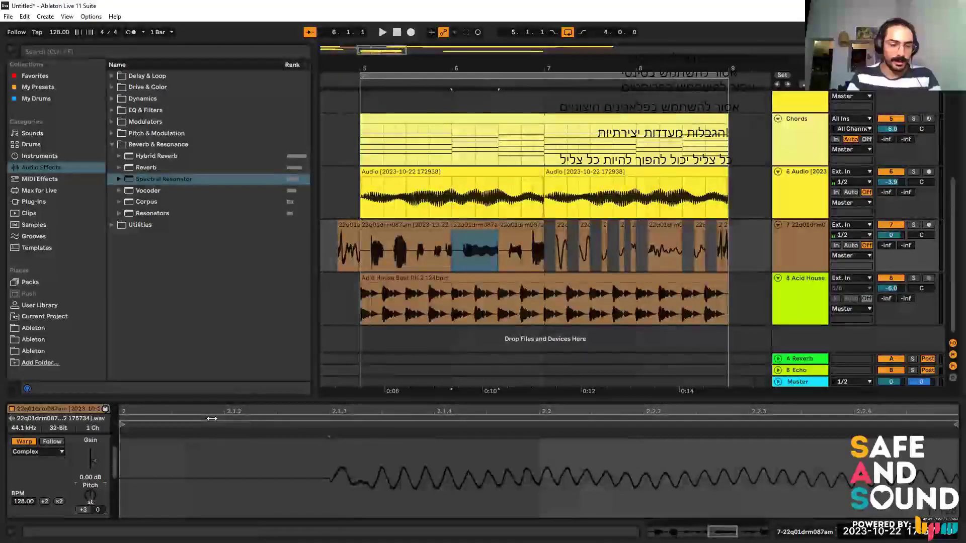
{"action": "left_click", "coordinate": [531, 224]}
{"action": "left_click", "coordinate": [135, 482]}
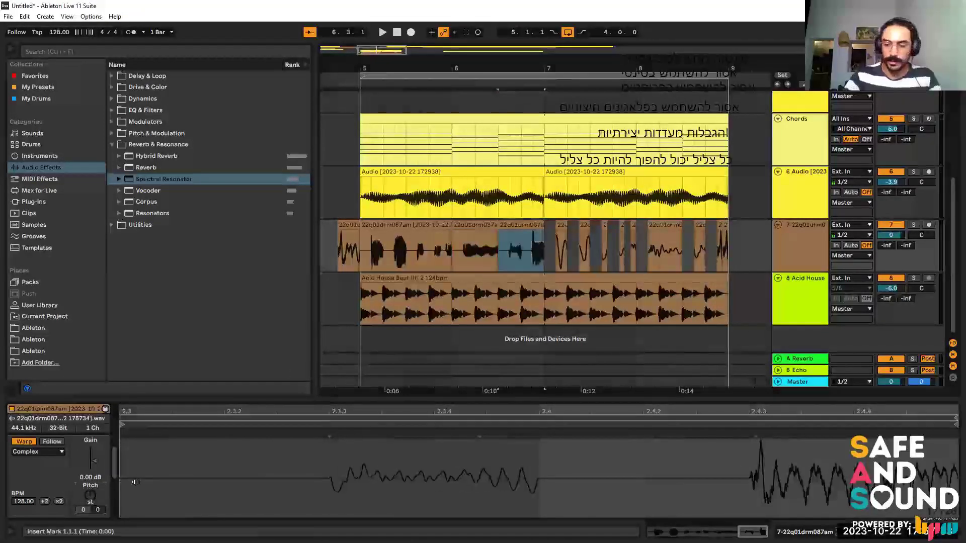
{"action": "left_click", "coordinate": [381, 225]}
{"action": "key", "text": "space"}
{"action": "scroll", "coordinate": [644, 277], "scroll_direction": "left", "scroll_amount": 3}
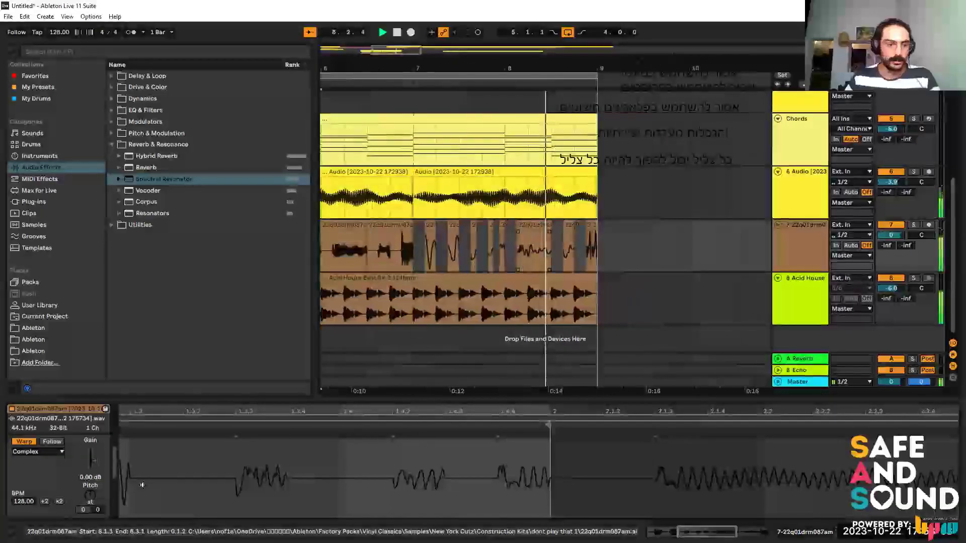
Consolidate the clips from 8.1.3 to 8.3.1 and from 8.3.1 to 9.1.1, transposing the last one by -4 semitones.
{"action": "left_click", "coordinate": [521, 249]}
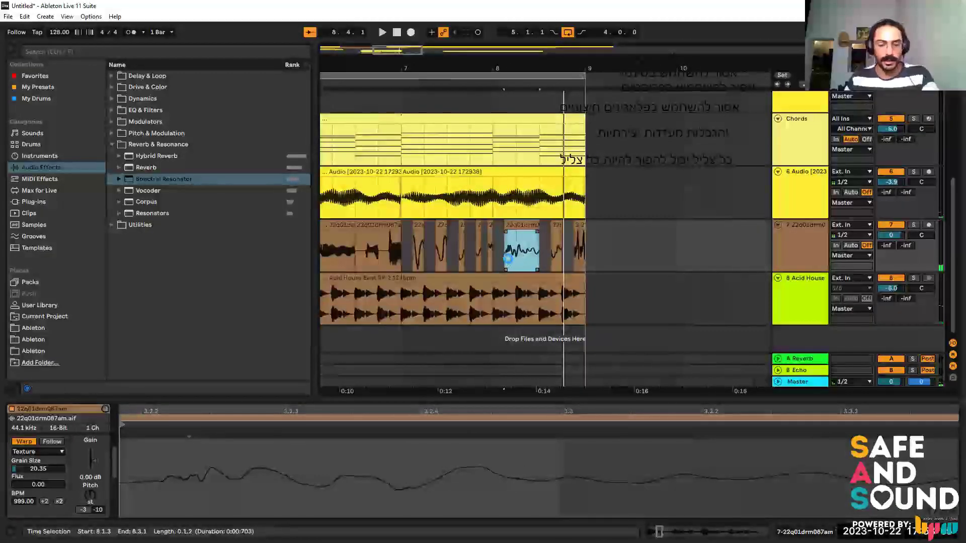
{"action": "left_click_drag", "start_coordinate": [548, 244], "coordinate": [574, 253]}
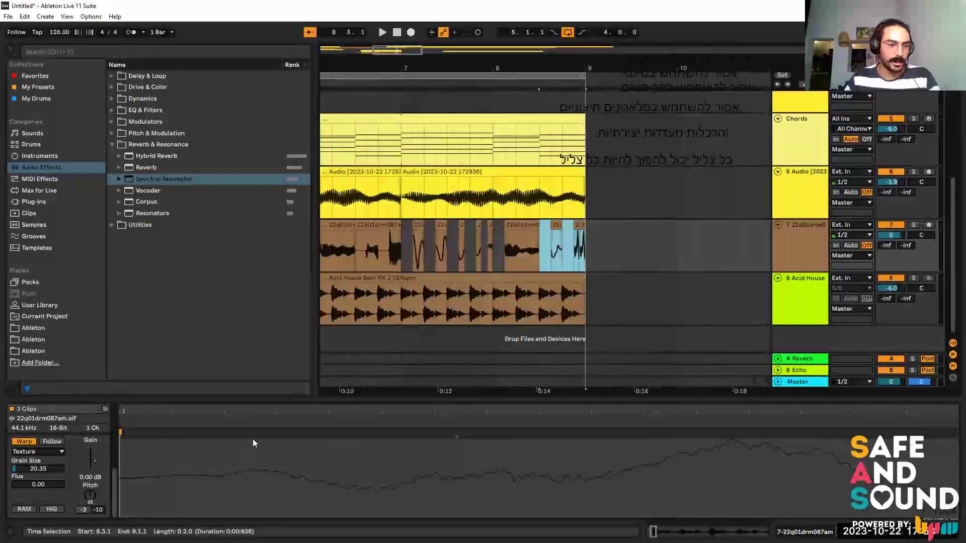
{"action": "key", "text": "ctrl+j"}
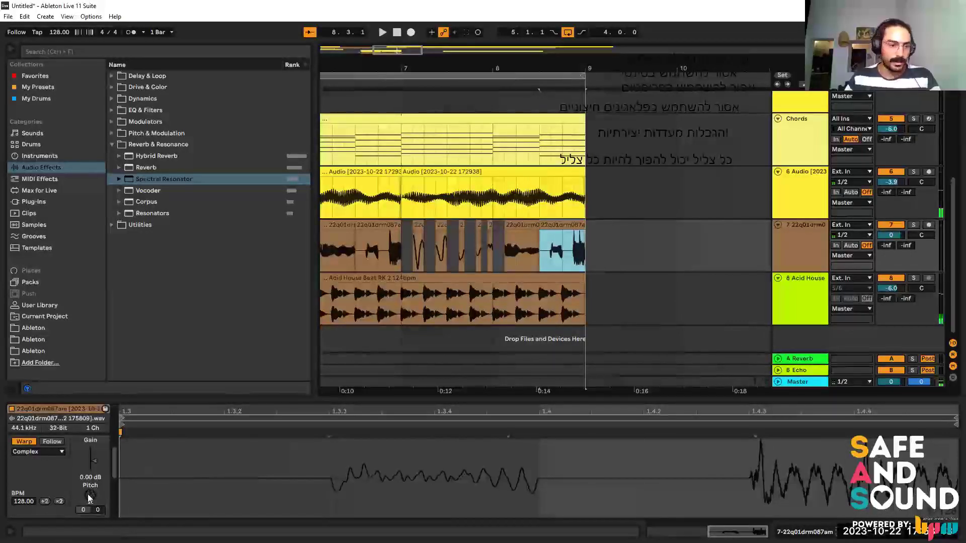
{"action": "key", "text": "ctrl+z"}
{"action": "left_click", "coordinate": [137, 496]}
{"action": "left_click", "coordinate": [569, 237]}
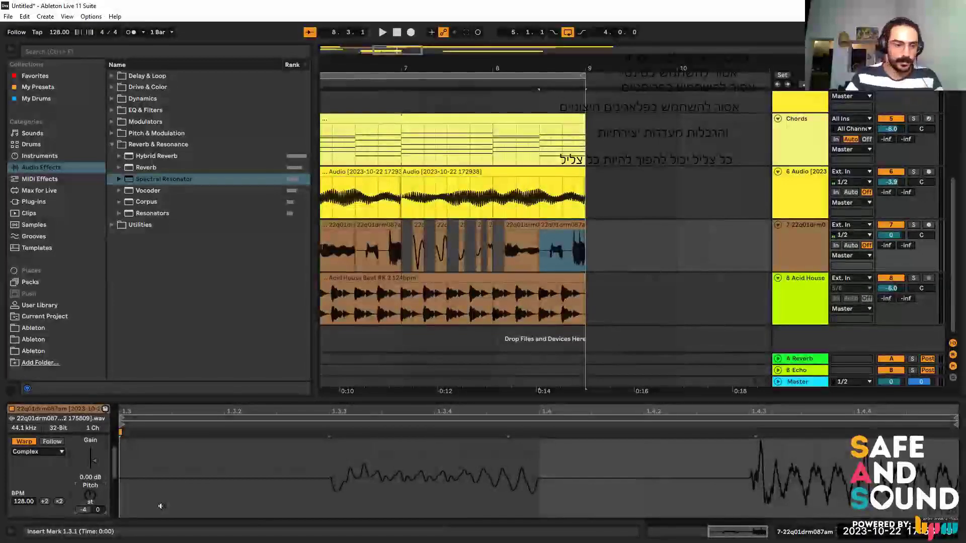
Play the loop from bar 5, checking the transposed clips at 5.1.1 and 6.1.1 and the track's device chain with the Tuner.
{"action": "scroll", "coordinate": [391, 272], "scroll_direction": "down", "scroll_amount": 3}
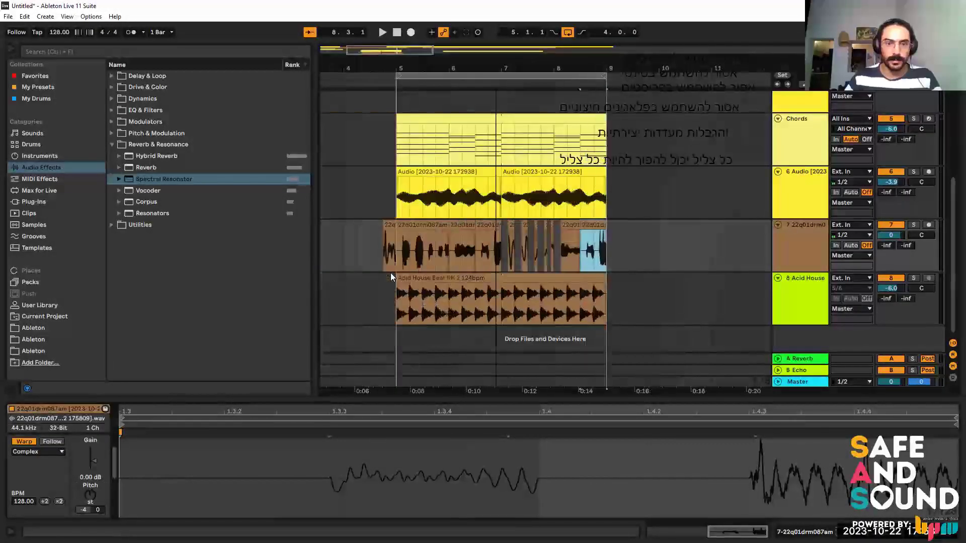
{"action": "left_click", "coordinate": [395, 248]}
{"action": "key", "text": "space"}
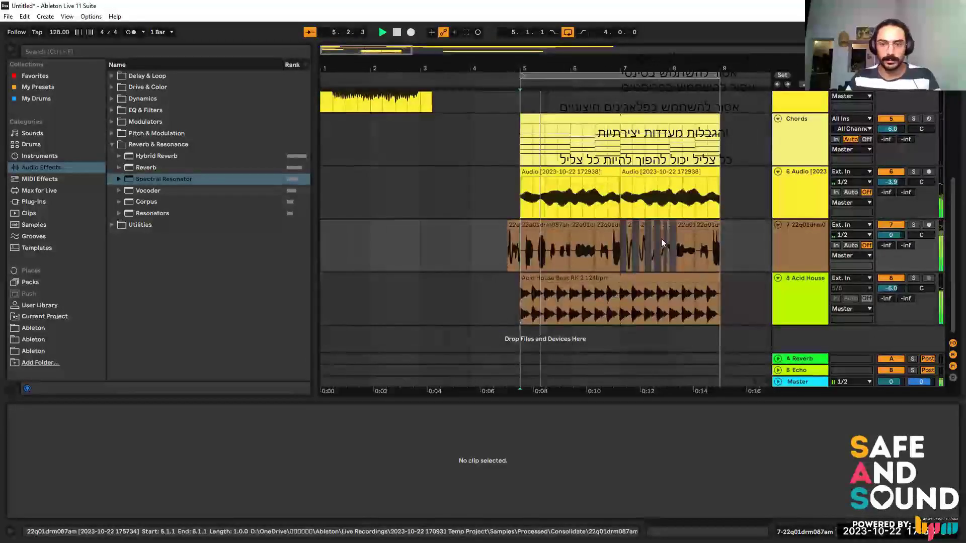
{"action": "left_click", "coordinate": [661, 243]}
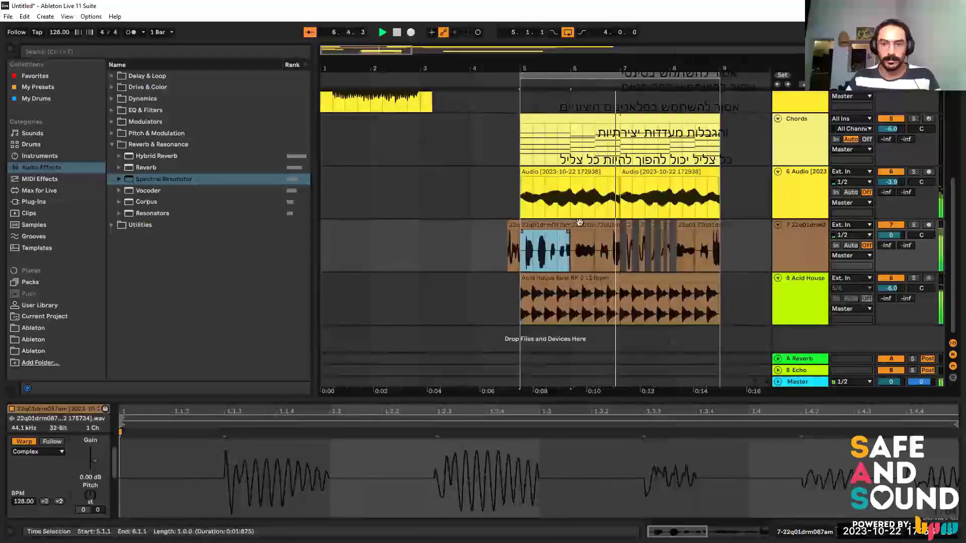
{"action": "left_click", "coordinate": [583, 261]}
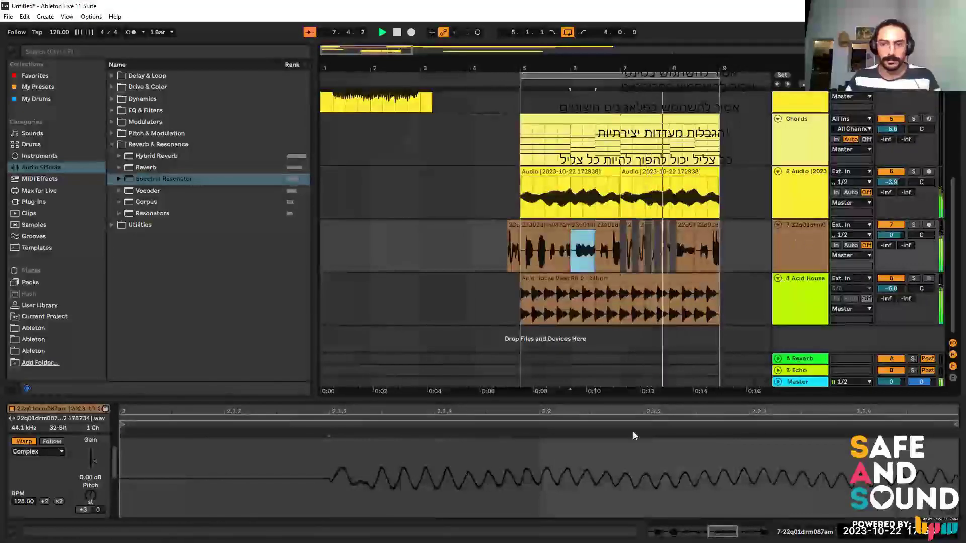
{"action": "key", "text": "shift+Tab"}
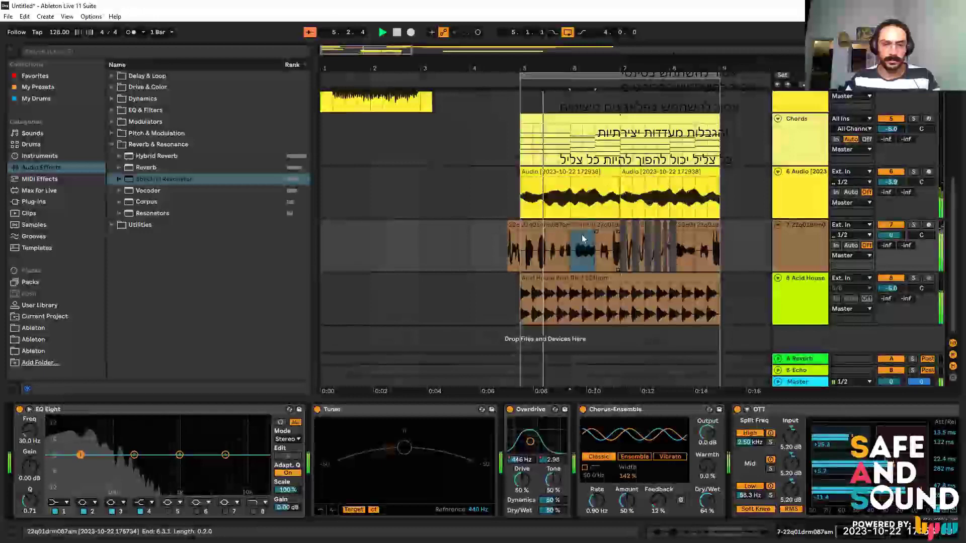
Inspect the notes of the Chords clip in an enlarged editor and compare them with the Tuner reading of the 6.1.1 clip.
{"action": "scroll", "coordinate": [540, 152], "scroll_direction": "up", "scroll_amount": 2}
{"action": "left_click", "coordinate": [540, 152]}
{"action": "double_click", "coordinate": [540, 156]}
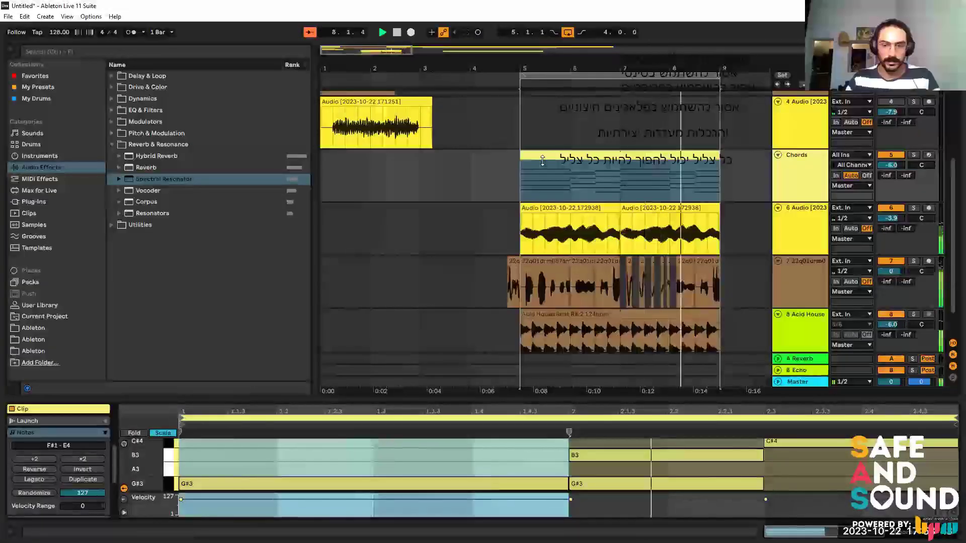
{"action": "key", "text": "ctrl+alt+e"}
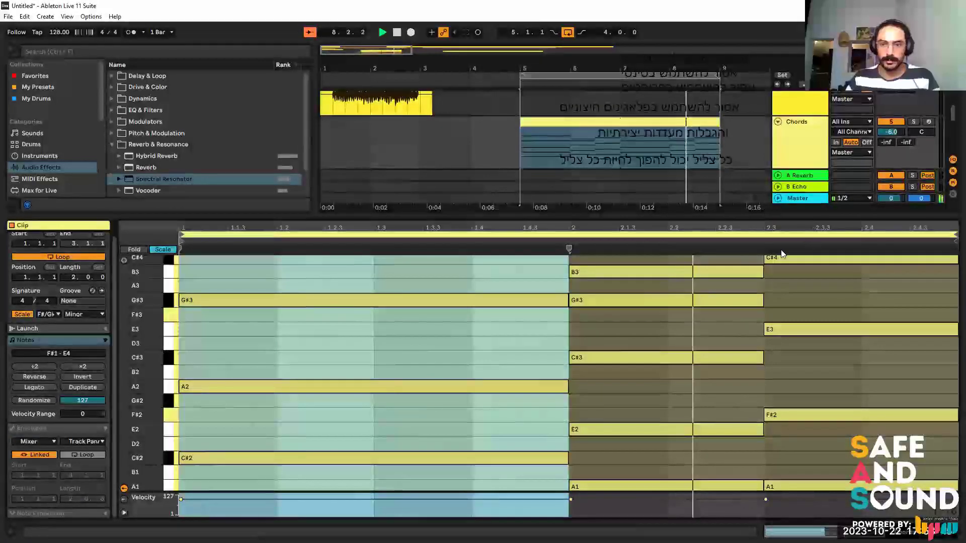
{"action": "key", "text": "ctrl+alt+e"}
{"action": "left_click", "coordinate": [581, 224]}
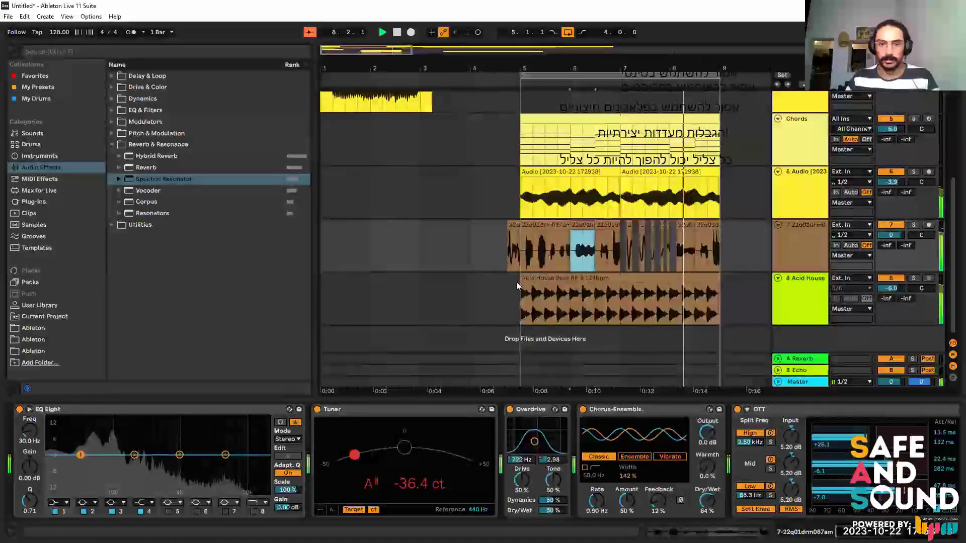
Undo the clip consolidations, splits and transpositions on the 7-22q01drm087am track between bars 5 and 9.
{"action": "scroll", "coordinate": [757, 245], "scroll_direction": "up", "scroll_amount": 2}
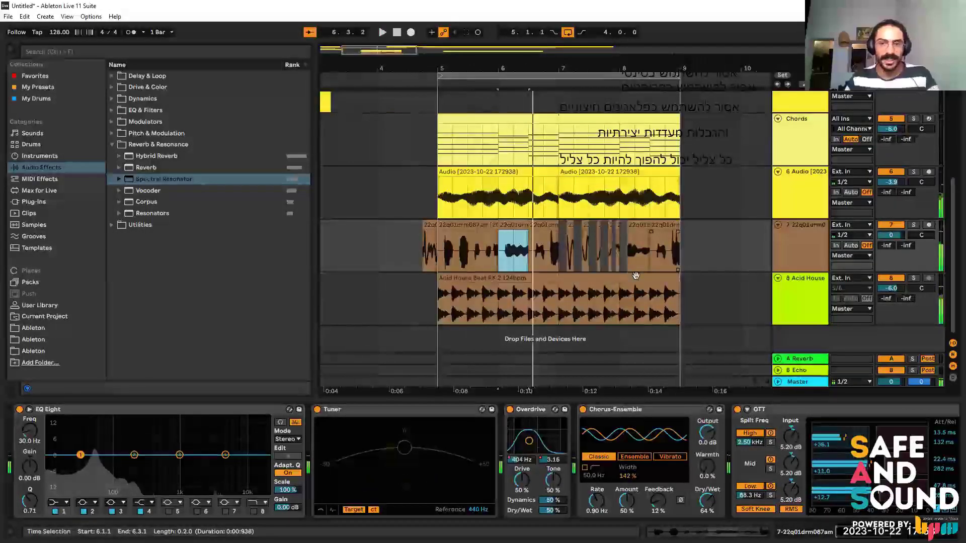
{"action": "left_click", "coordinate": [607, 280]}
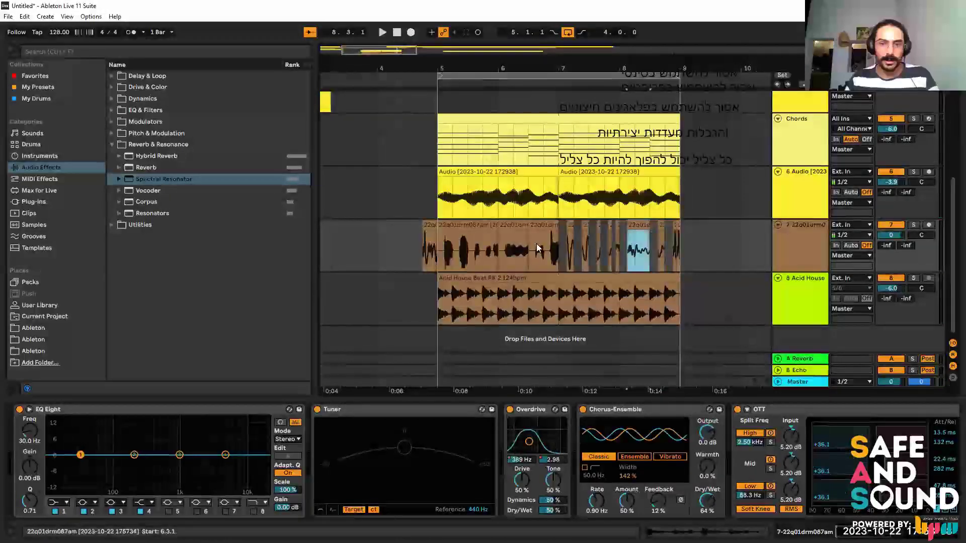
{"action": "left_click", "coordinate": [539, 252]}
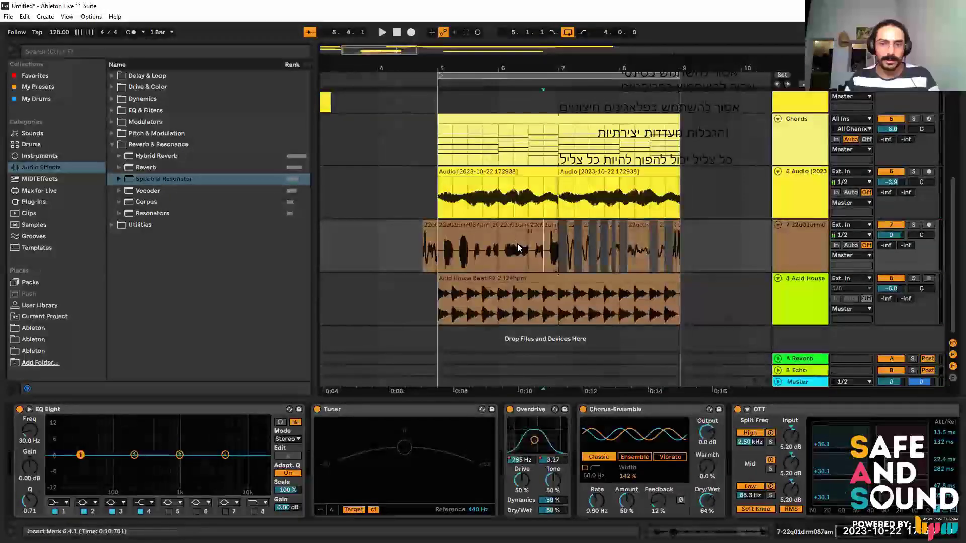
{"action": "key", "text": "ctrl+z"}
{"action": "key", "text": "ctrl+z"}
{"action": "key", "text": "ctrl+z"}
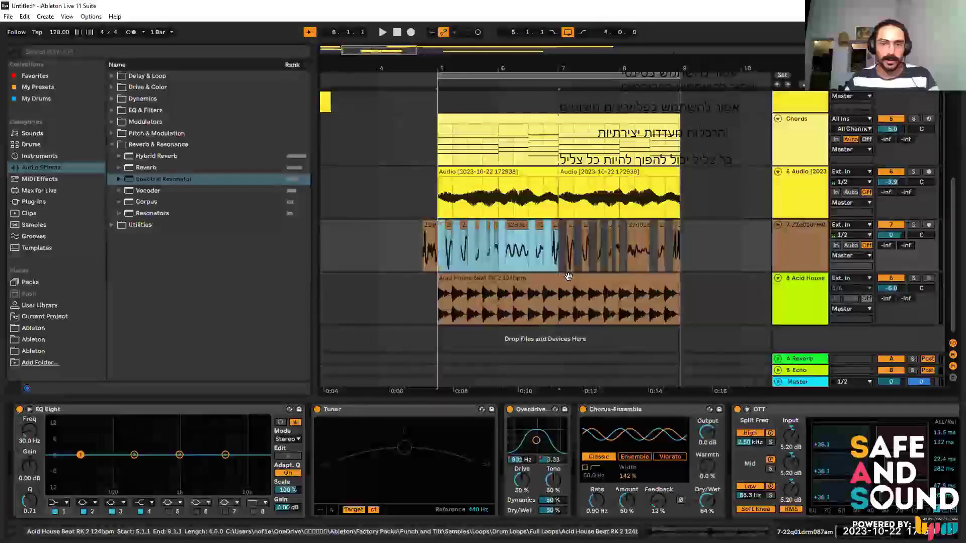
Select the restored clip at 6.1.3 and look through its loop, envelope, warp and pitch properties.
{"action": "left_click", "coordinate": [511, 255]}
{"action": "left_click", "coordinate": [513, 224]}
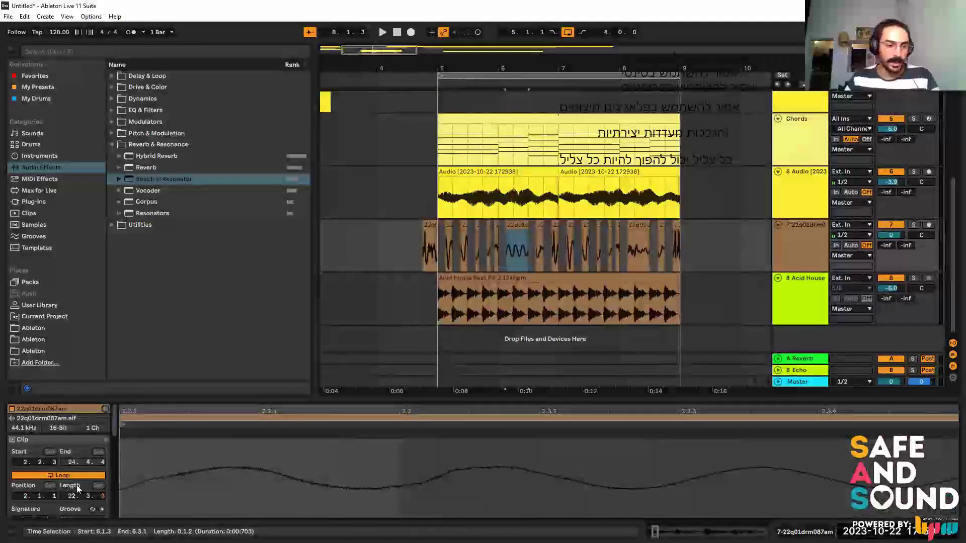
{"action": "scroll", "coordinate": [77, 484], "scroll_direction": "down", "scroll_amount": 3}
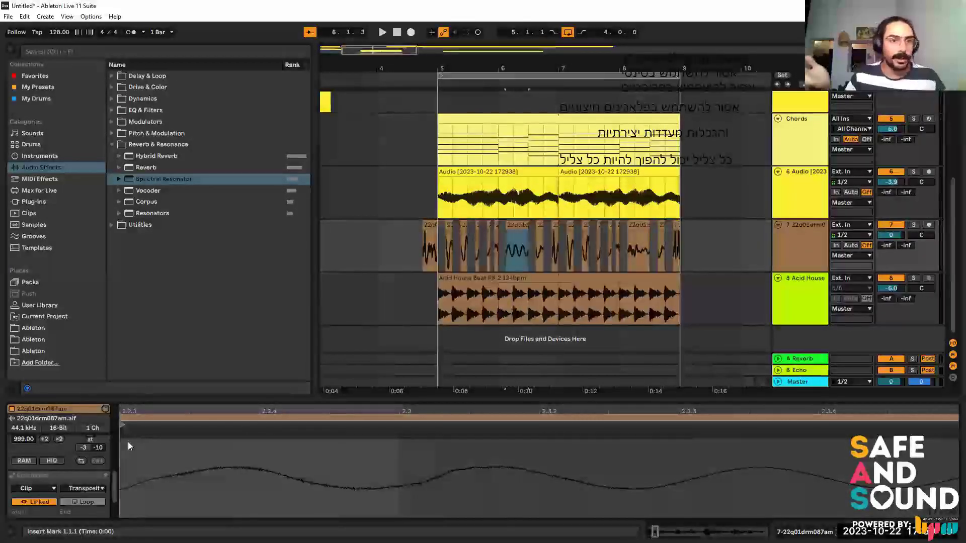
{"action": "scroll", "coordinate": [5, 480], "scroll_direction": "down", "scroll_amount": 2}
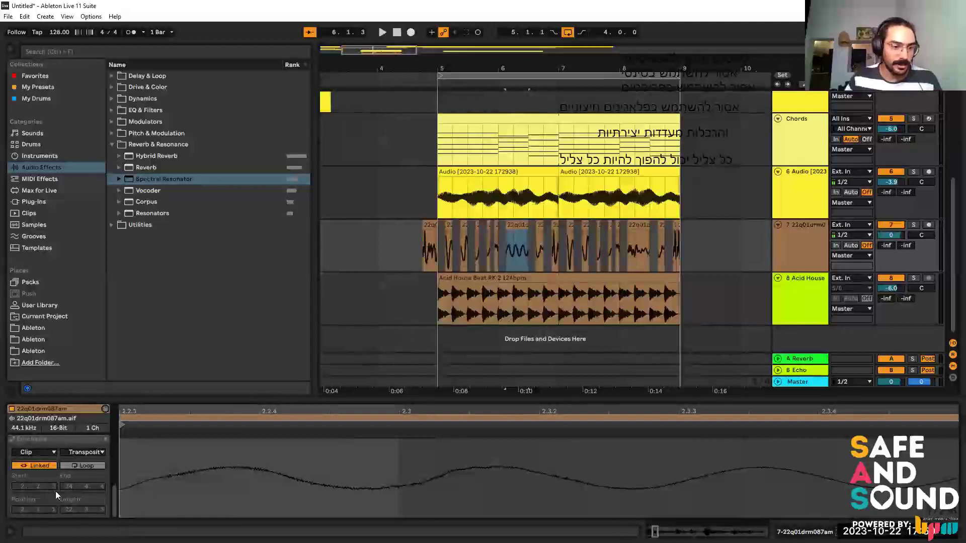
{"action": "scroll", "coordinate": [39, 499], "scroll_direction": "up", "scroll_amount": 2}
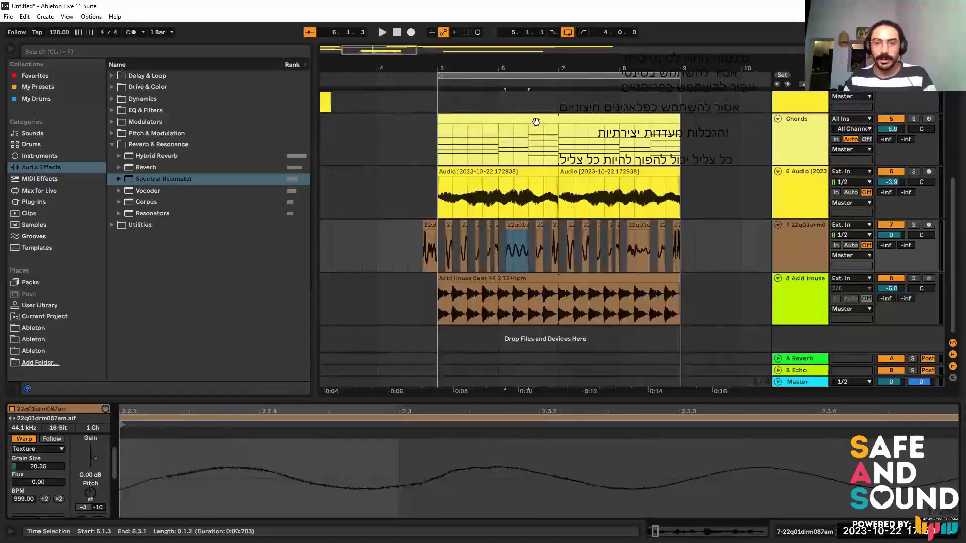
With the track soloed, slip the audio inside the 6.1.3 clip to start at 3.3 in the sample; clear the solo and replay from bar 5.
{"action": "key", "text": "plus"}
{"action": "key", "text": "plus"}
{"action": "key", "text": "plus"}
{"action": "key", "text": "plus"}
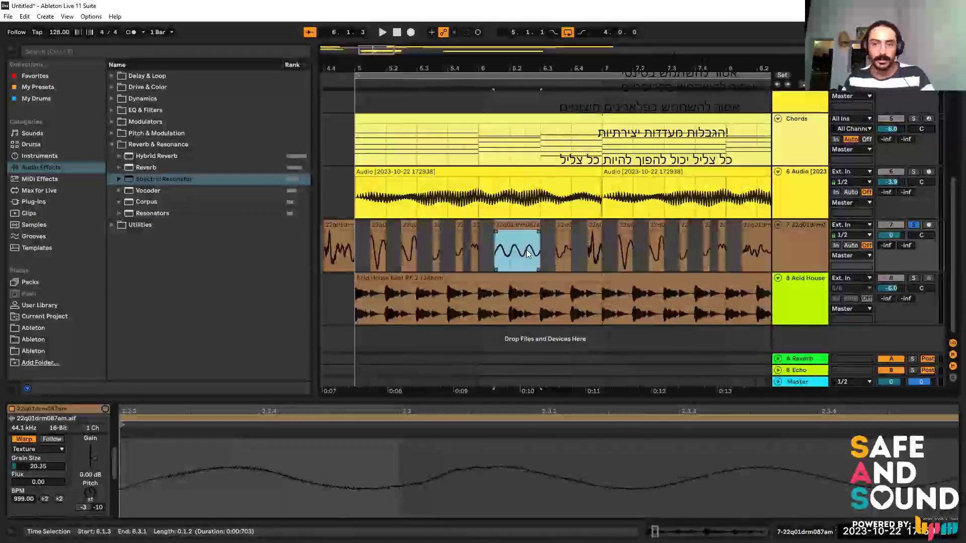
{"action": "key", "text": "space"}
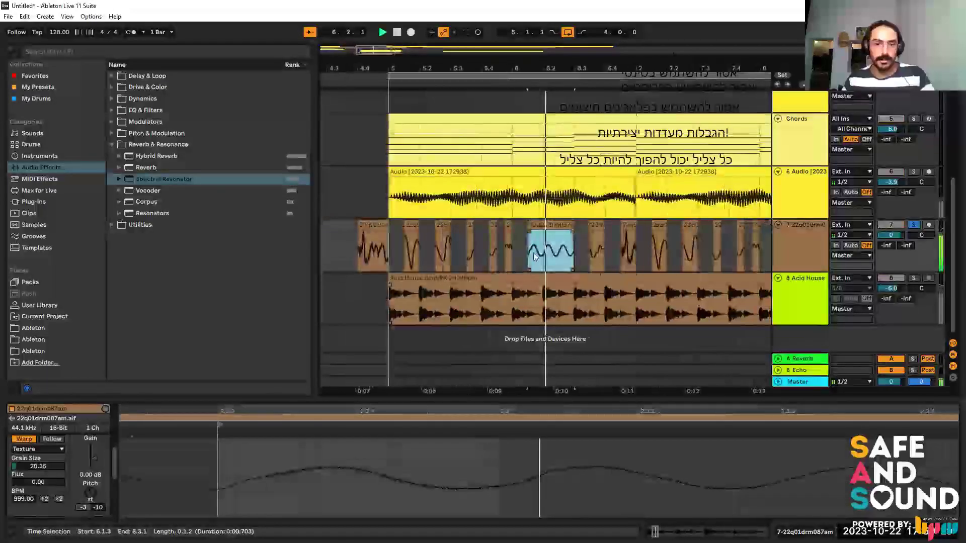
{"action": "left_click_drag", "start_coordinate": [466, 252], "coordinate": [382, 250]}
{"action": "key", "text": "space"}
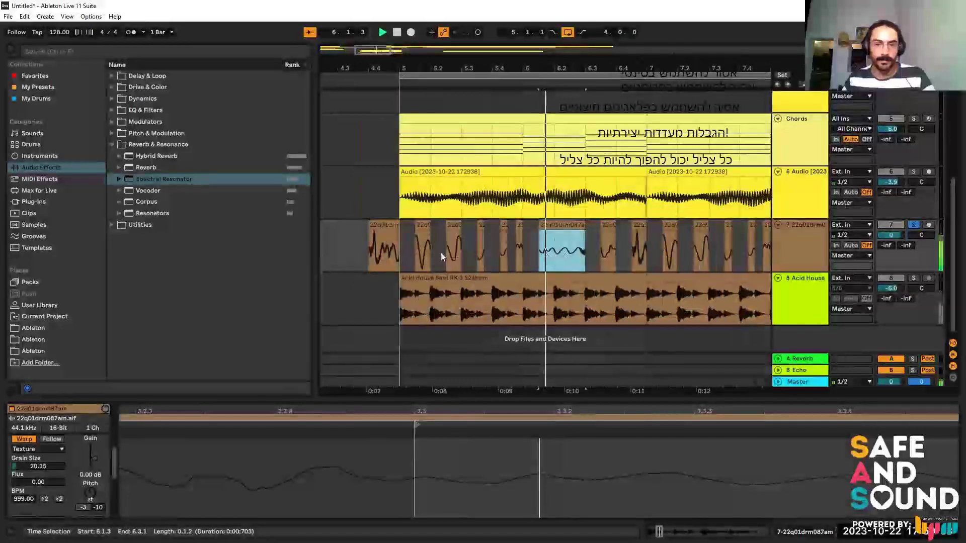
{"action": "left_click", "coordinate": [389, 249]}
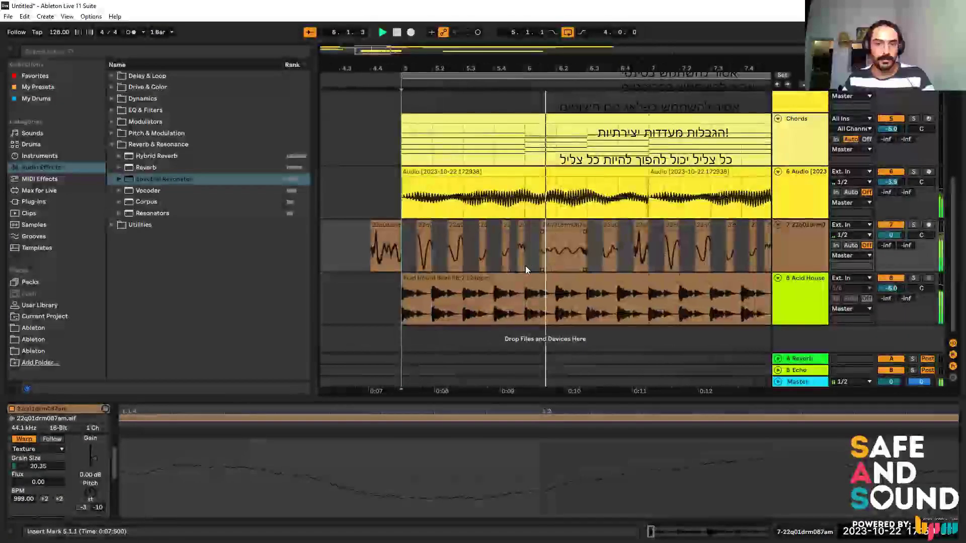
{"action": "key", "text": "space"}
Cut the section from 6.2.1 to 6.2.3 out of the long clip at 6.1.3, leaving two short hits, and replay from bar 5.
{"action": "left_click_drag", "start_coordinate": [513, 259], "coordinate": [528, 258]}
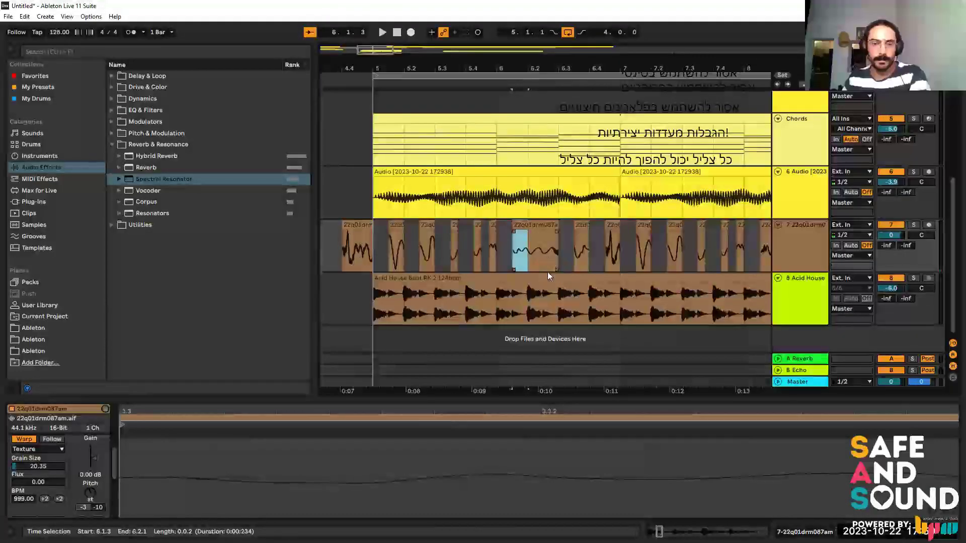
{"action": "key", "text": "Right"}
{"action": "key", "text": "Delete"}
{"action": "left_click", "coordinate": [523, 241]}
{"action": "left_click_drag", "start_coordinate": [451, 246], "coordinate": [436, 247]}
{"action": "left_click", "coordinate": [370, 250]}
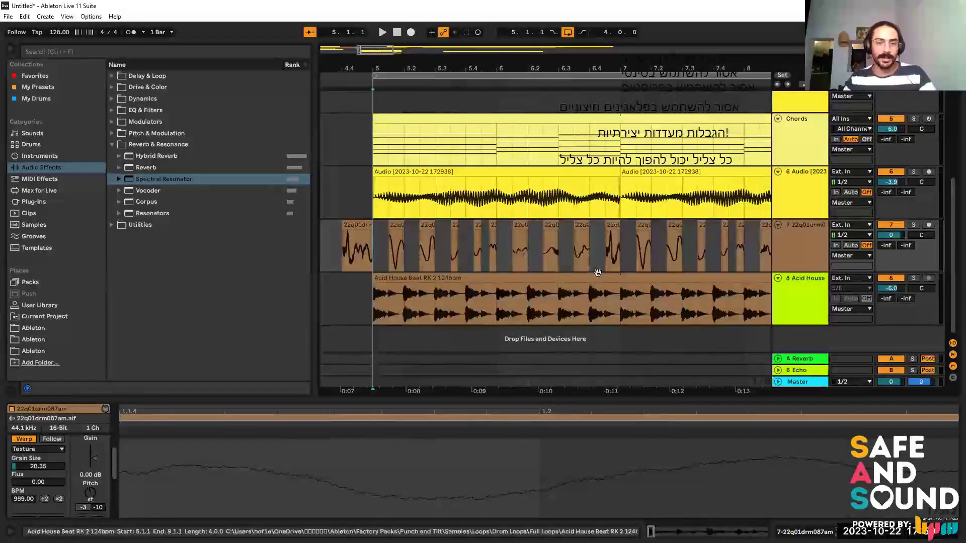
{"action": "key", "text": "space"}
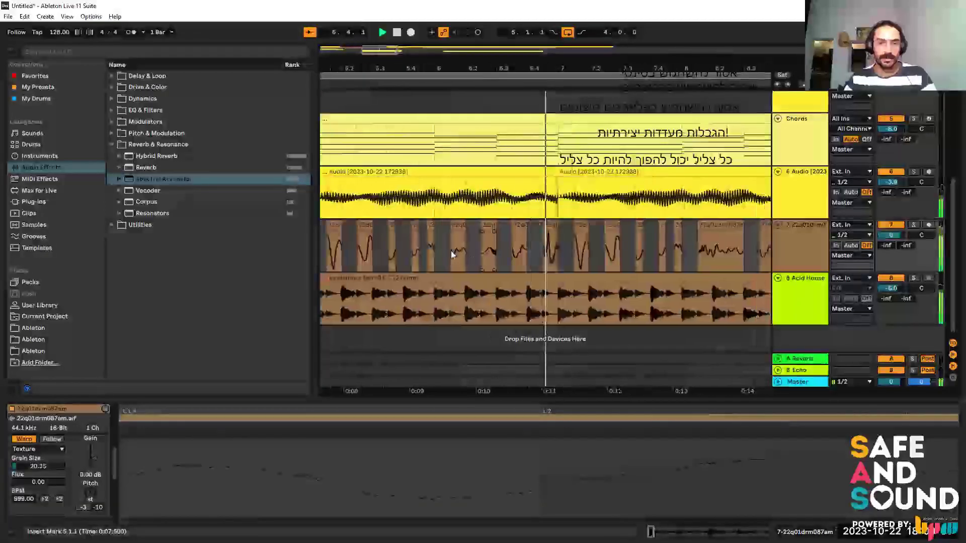
Slip the audio inside the bass clip between 6.2.3 and 6.3.1 to another part of the sample while replaying bars 5 to 6.
{"action": "left_click", "coordinate": [445, 256]}
{"action": "key", "text": "space"}
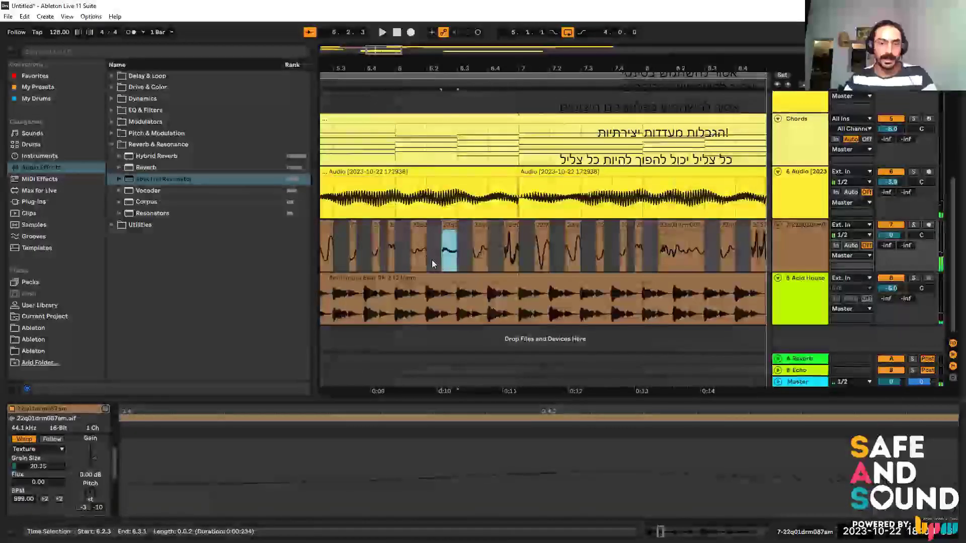
{"action": "key", "text": "space"}
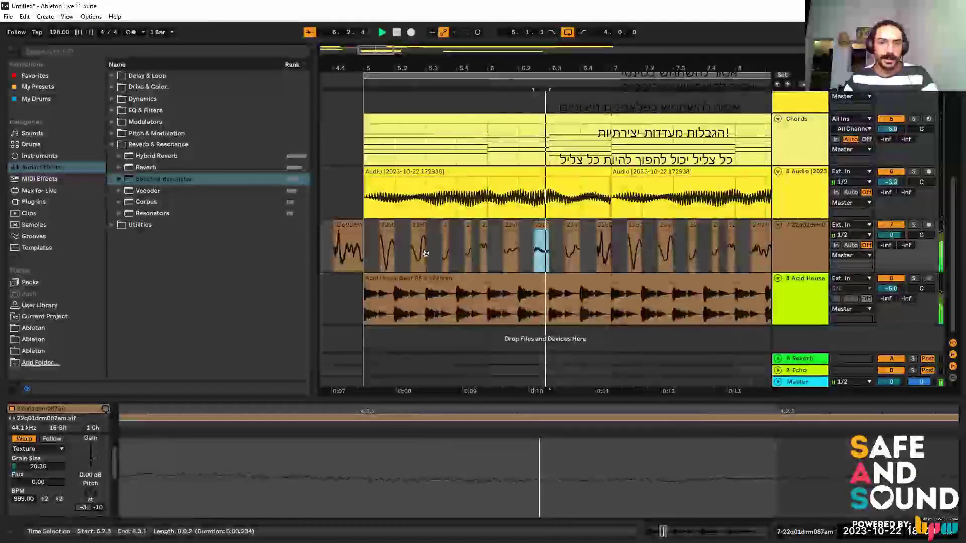
{"action": "key", "text": "space"}
{"action": "key", "text": "space"}
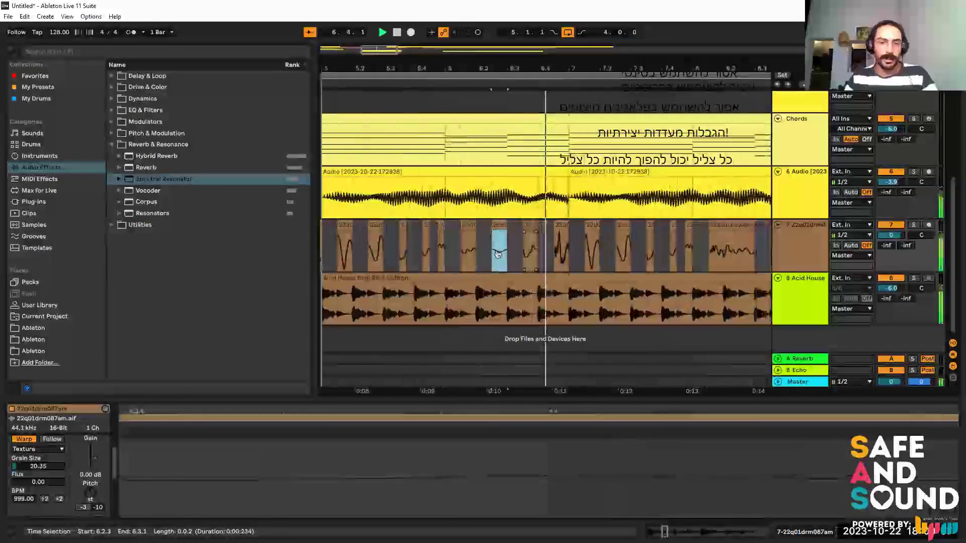
{"action": "key", "text": "space"}
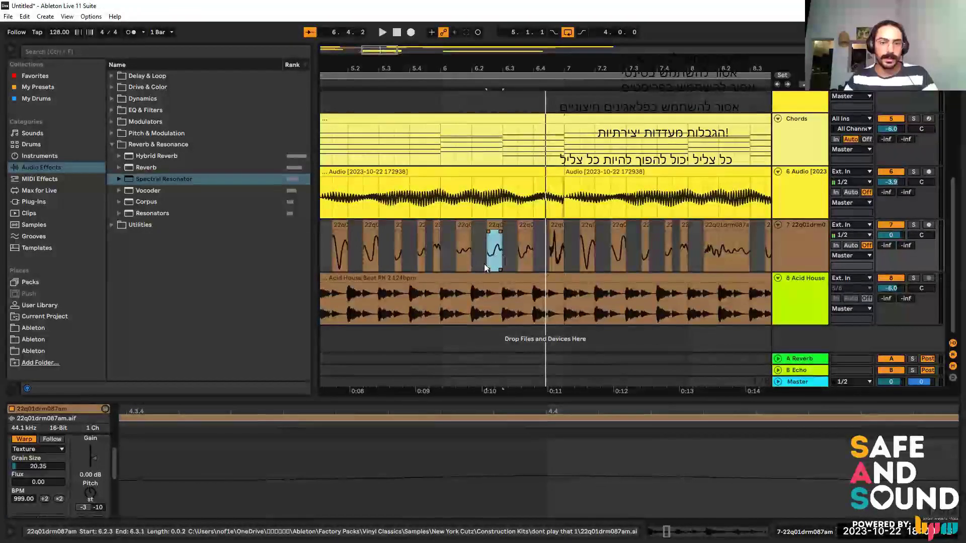
Replay the full groove from bar 5 and look at the long bass clip starting at 8.1.3.
{"action": "left_click", "coordinate": [363, 245]}
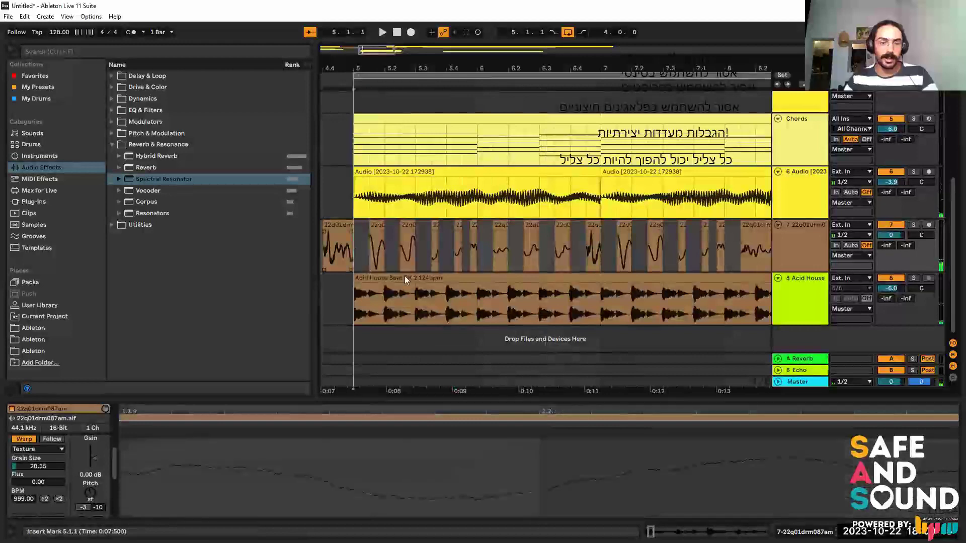
{"action": "key", "text": "space"}
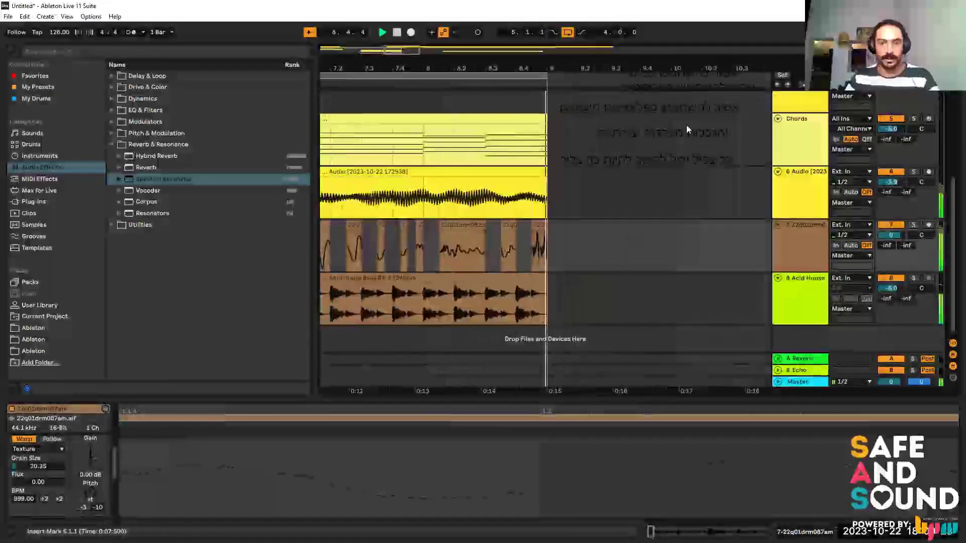
{"action": "scroll", "coordinate": [466, 173], "scroll_direction": "right", "scroll_amount": 5}
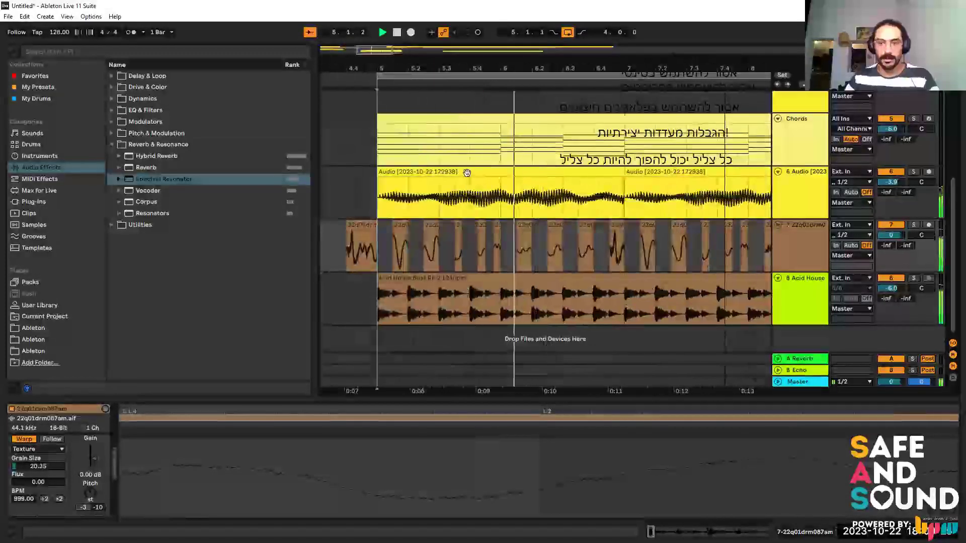
{"action": "left_click", "coordinate": [508, 234]}
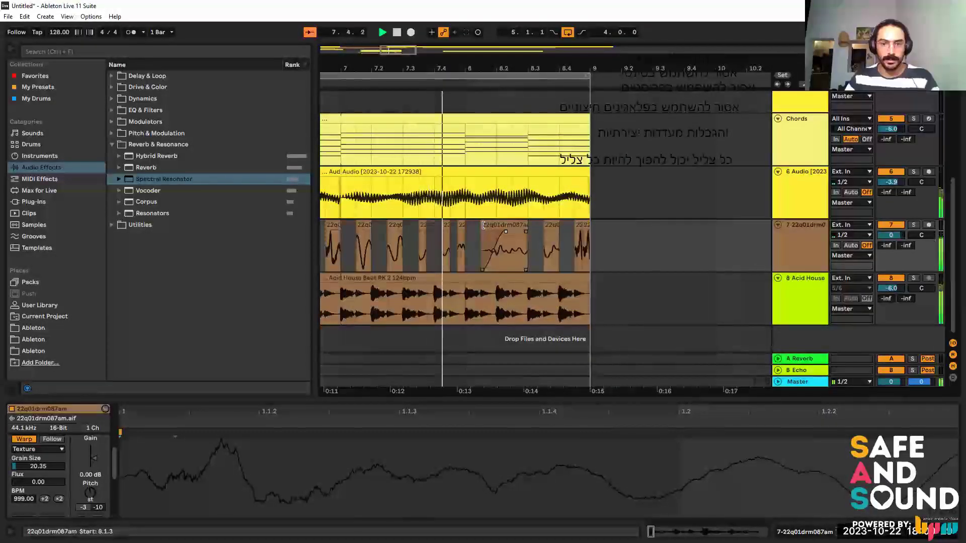
{"action": "key", "text": "space"}
{"action": "key", "text": "space"}
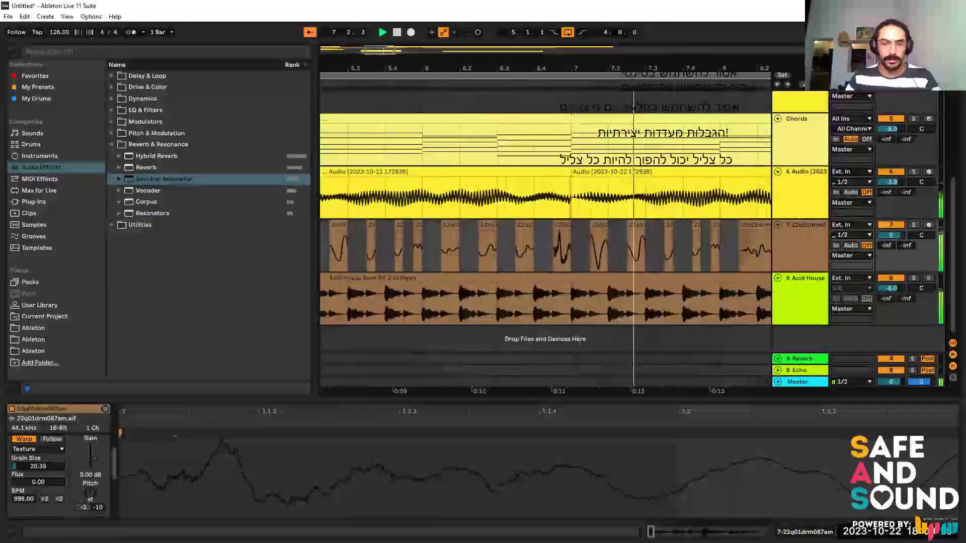
View the bass track's effect chain, audition the clips at 6.2.3 and 5.1.3, and check the 6 Audio track's effects.
{"action": "left_click", "coordinate": [796, 242]}
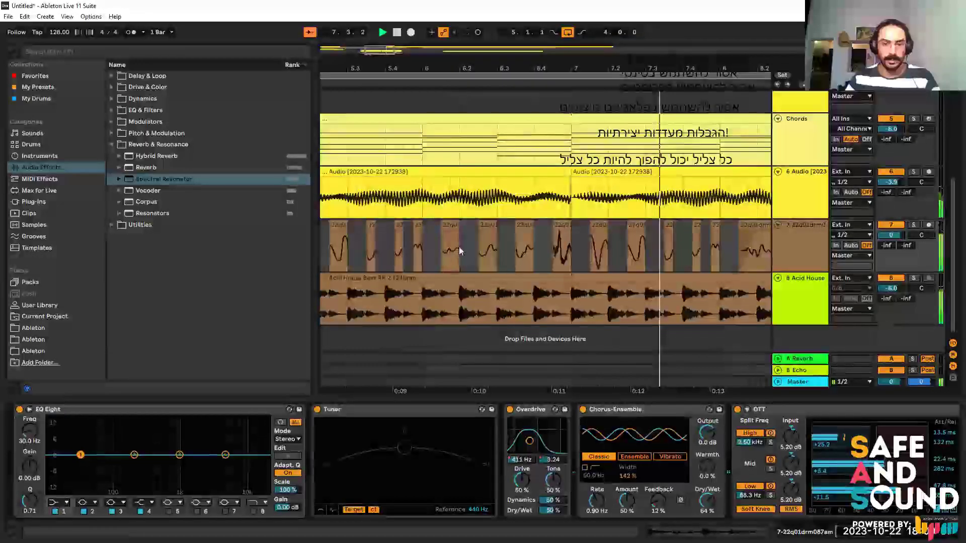
{"action": "left_click", "coordinate": [490, 228]}
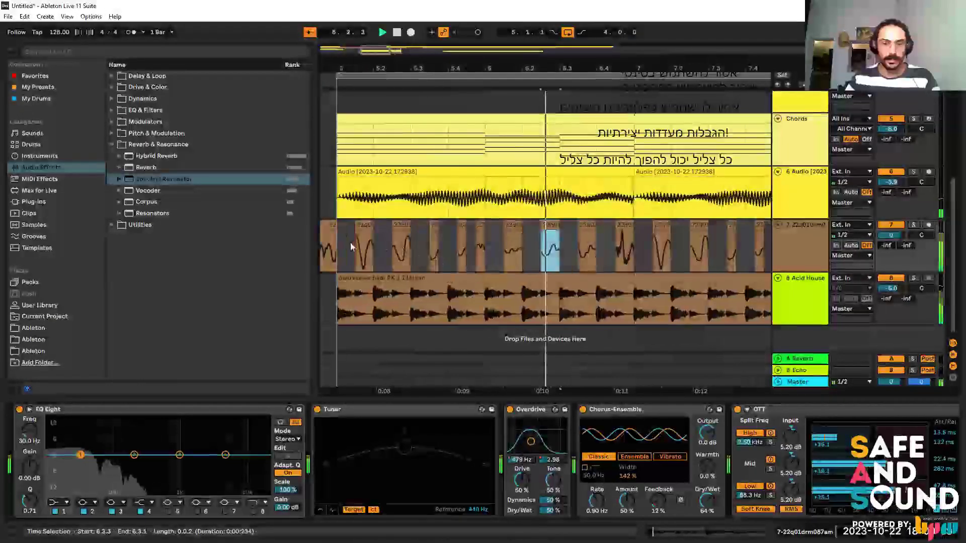
{"action": "key", "text": "space"}
{"action": "left_click_drag", "start_coordinate": [461, 283], "coordinate": [543, 272]}
{"action": "scroll", "coordinate": [432, 260], "scroll_direction": "down", "scroll_amount": 2}
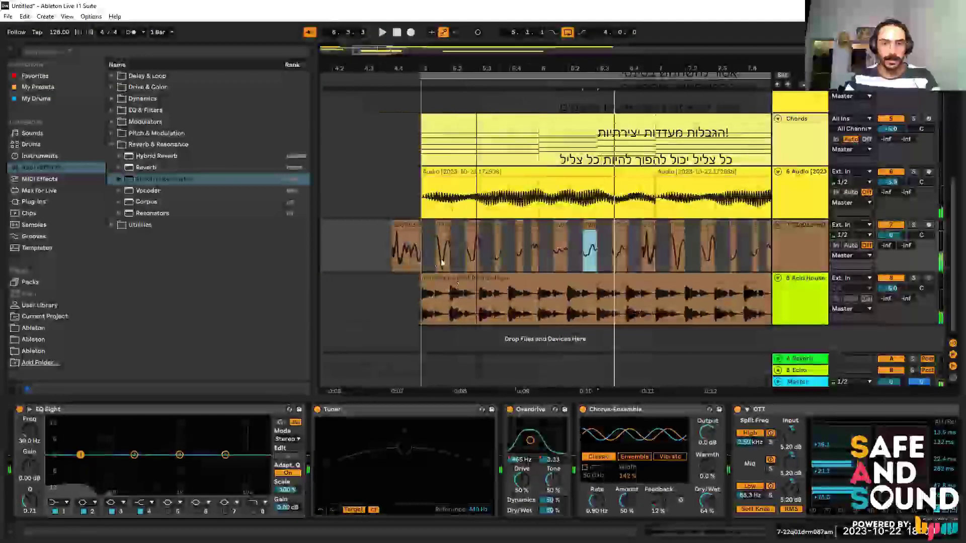
{"action": "left_click", "coordinate": [454, 225]}
{"action": "key", "text": "space"}
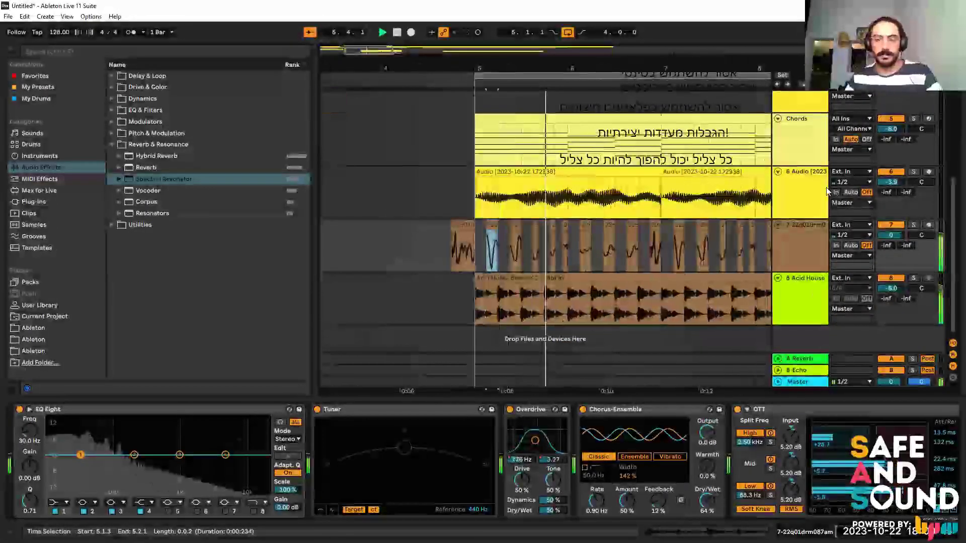
{"action": "left_click", "coordinate": [799, 195]}
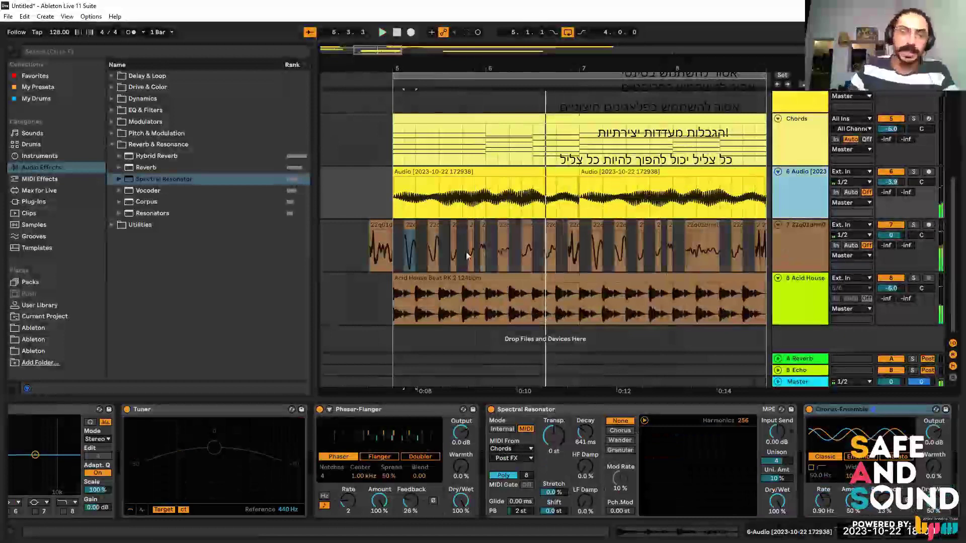
{"action": "key", "text": "space"}
Examine the bass clips between 6.1.1 and 6.4.1, the clip at 6.1.3 and the section from 8.2.1 to 8.2.3.
{"action": "left_click", "coordinate": [502, 251]}
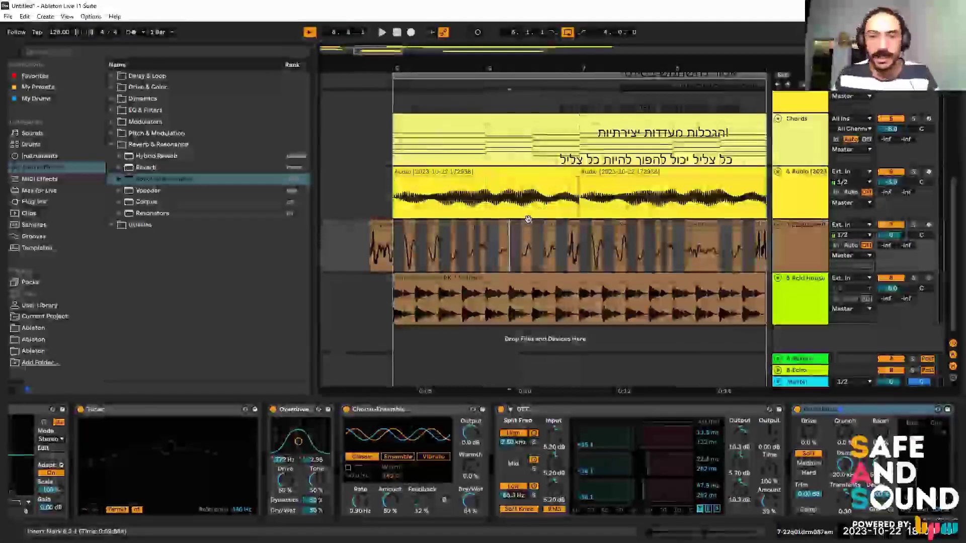
{"action": "left_click", "coordinate": [524, 250]}
{"action": "left_click_drag", "start_coordinate": [481, 258], "coordinate": [556, 252]}
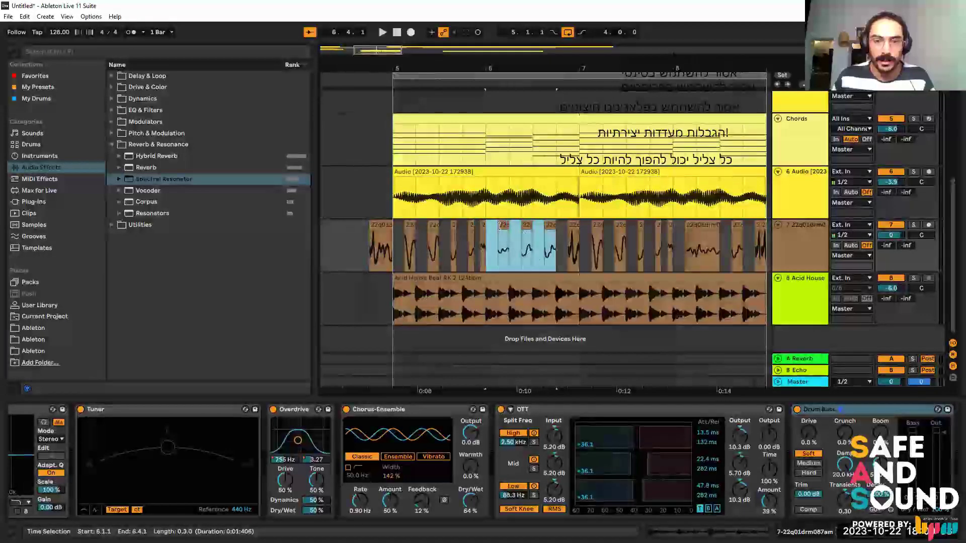
{"action": "left_click", "coordinate": [502, 226]}
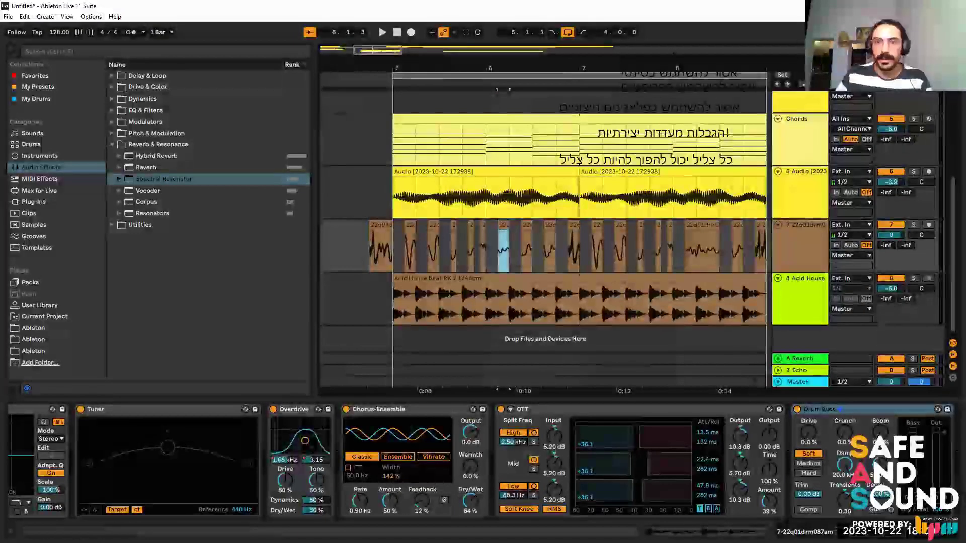
{"action": "scroll", "coordinate": [545, 247], "scroll_direction": "up", "scroll_amount": 1}
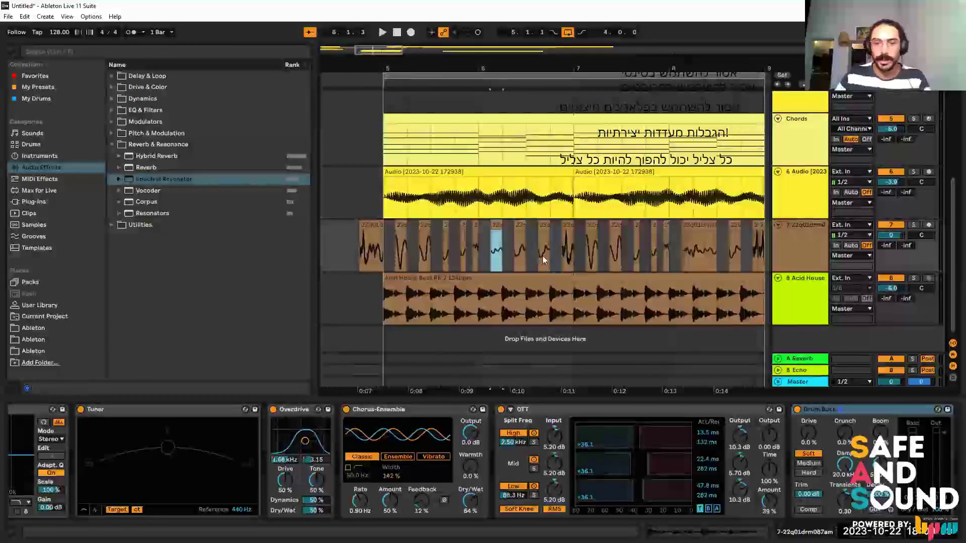
{"action": "scroll", "coordinate": [551, 254], "scroll_direction": "up", "scroll_amount": 3}
{"action": "scroll", "coordinate": [542, 264], "scroll_direction": "right", "scroll_amount": 3}
{"action": "left_click", "coordinate": [547, 262]}
{"action": "left_click_drag", "start_coordinate": [564, 260], "coordinate": [562, 262]}
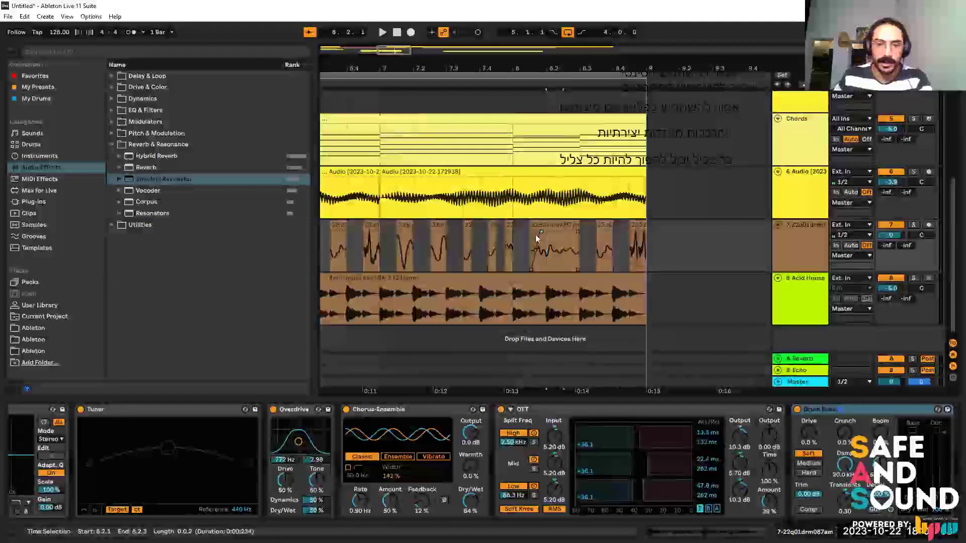
Inspect the 8.1.3 bass clip's pitch settings, solo its track and play it while watching the Tuner.
{"action": "left_click", "coordinate": [549, 225]}
{"action": "double_click", "coordinate": [548, 224]}
{"action": "scroll", "coordinate": [24, 481], "scroll_direction": "down", "scroll_amount": 3}
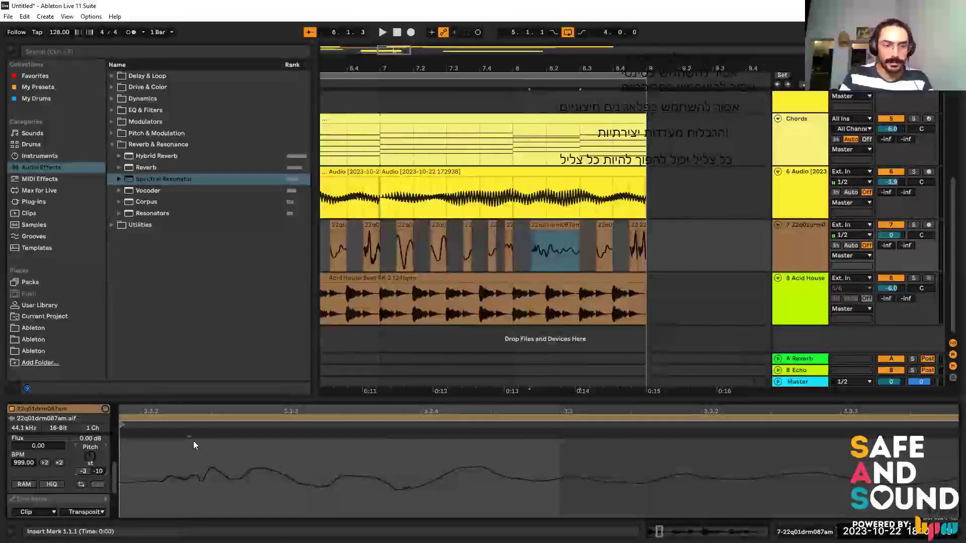
{"action": "left_click", "coordinate": [812, 248]}
{"action": "key", "text": "s"}
{"action": "key", "text": "space"}
{"action": "key", "text": "shift+Tab"}
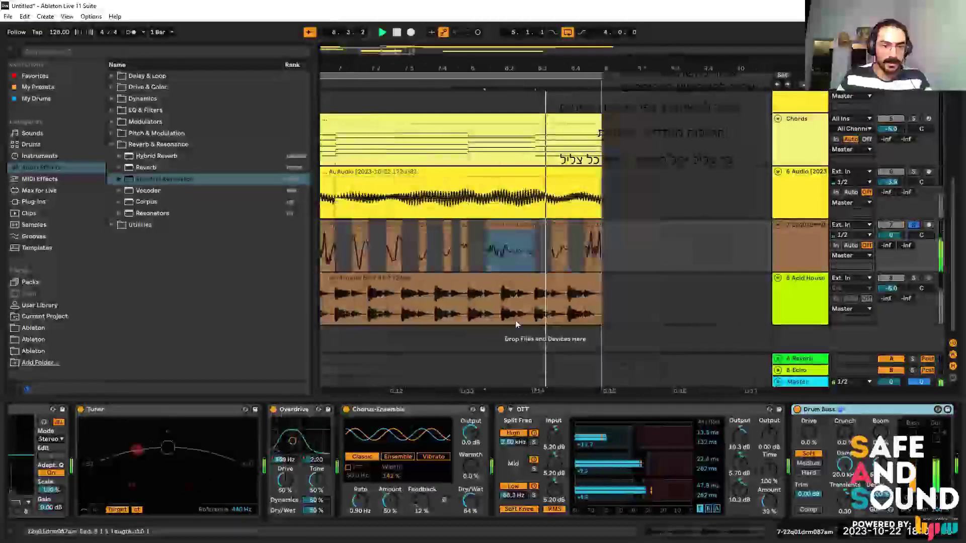
Set the 8.1.3 clip's transposition to 0 st and detune to 0 cents, and recheck it in the Tuner.
{"action": "key", "text": "space"}
{"action": "double_click", "coordinate": [489, 225]}
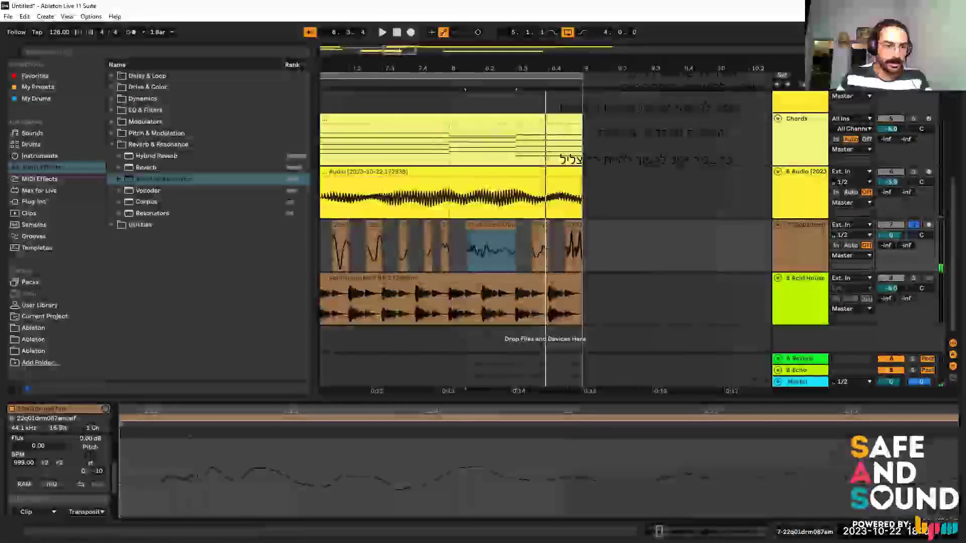
{"action": "key", "text": "space"}
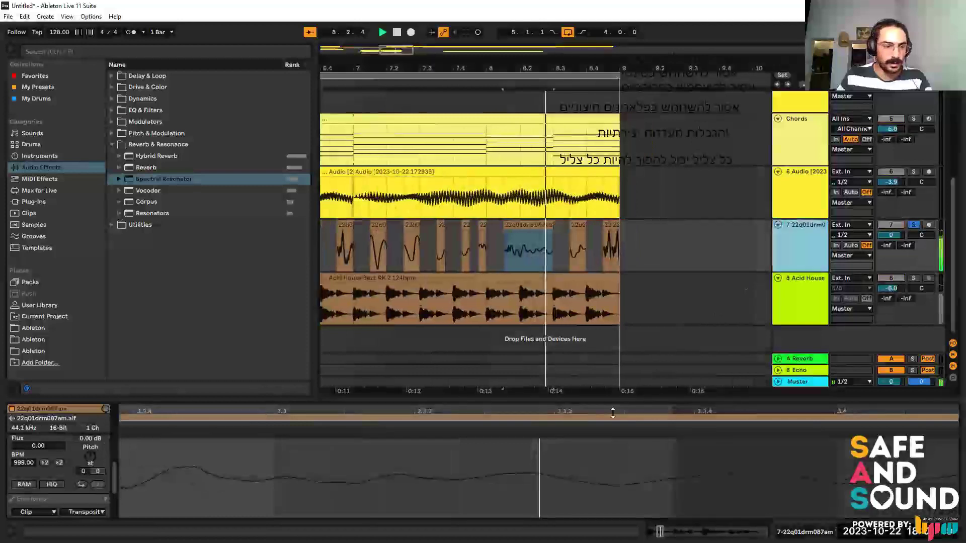
{"action": "key", "text": "shift+Tab"}
{"action": "key", "text": "space"}
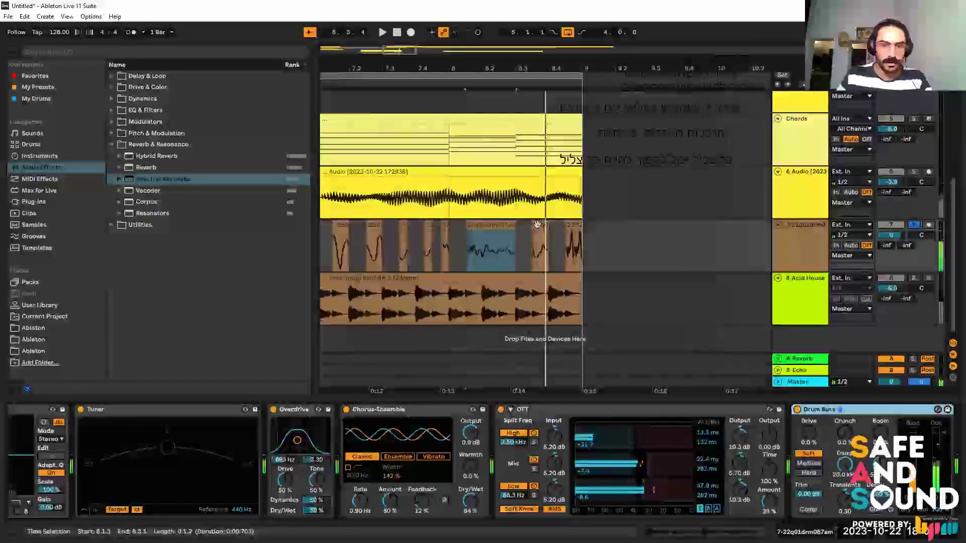
Set the transposition of the bass clip at 8.3.3 to -7 st and listen to it.
{"action": "key", "text": "shift+Tab"}
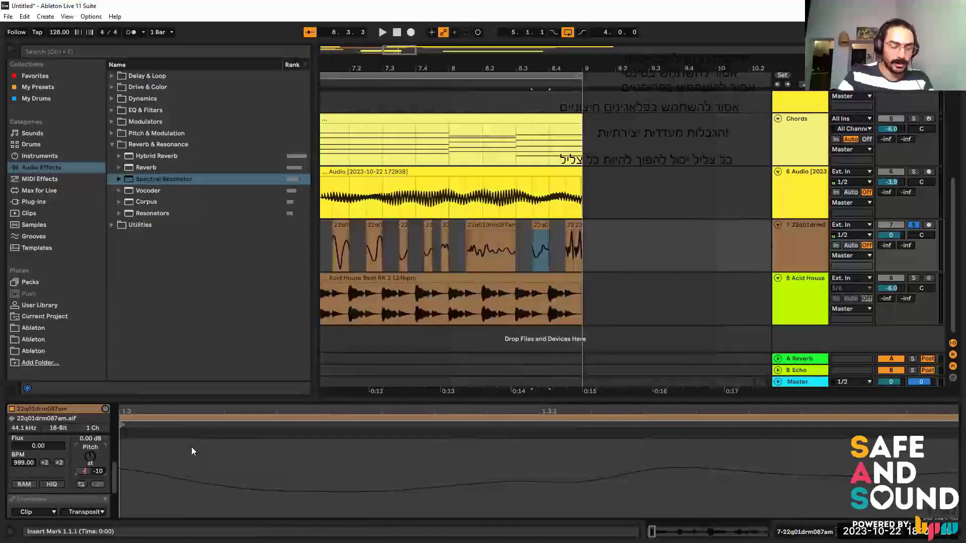
{"action": "type", "text": "7"}
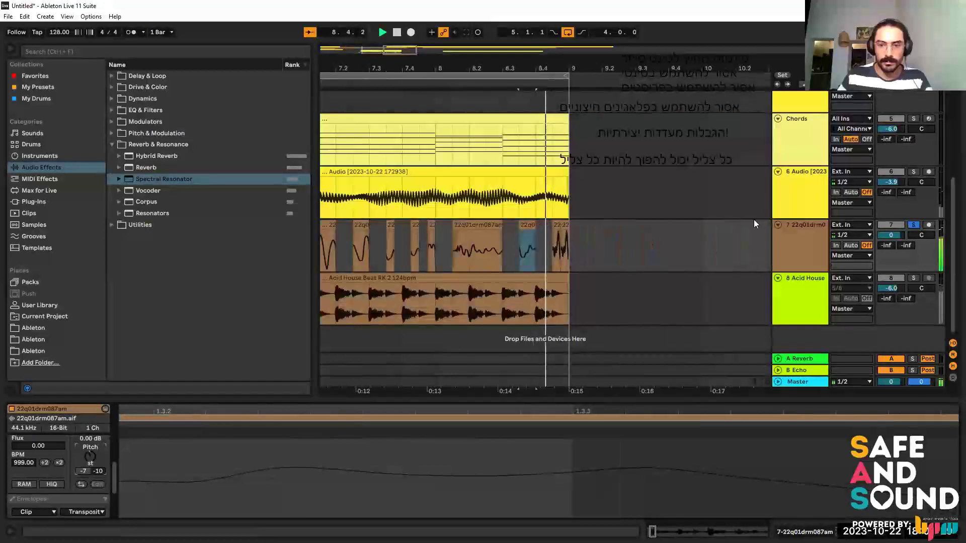
{"action": "key", "text": "space"}
Set the transposition of the short bass clip at 8.4.3 to +5 st and play it into the loop.
{"action": "left_click_drag", "start_coordinate": [673, 54], "coordinate": [141, 49]}
{"action": "left_click", "coordinate": [429, 226]}
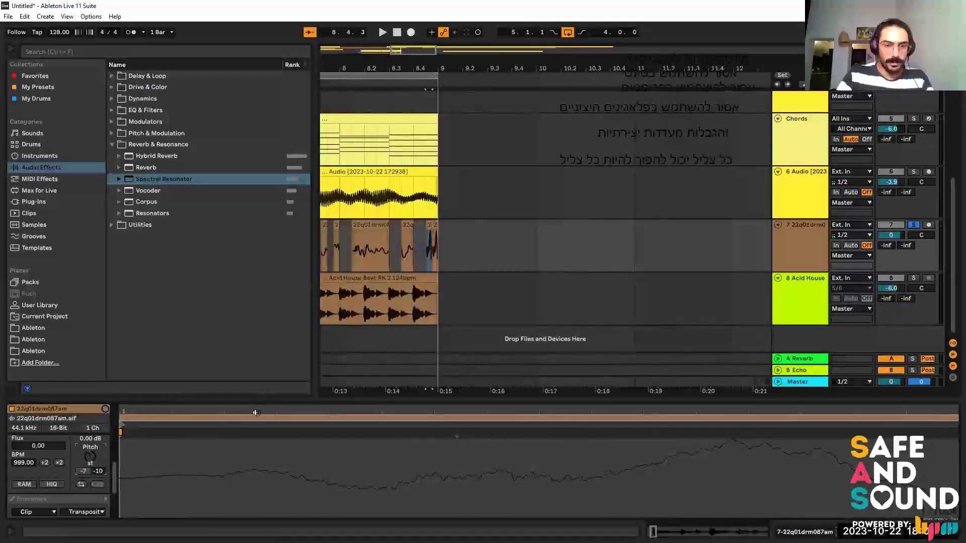
{"action": "key", "text": "space"}
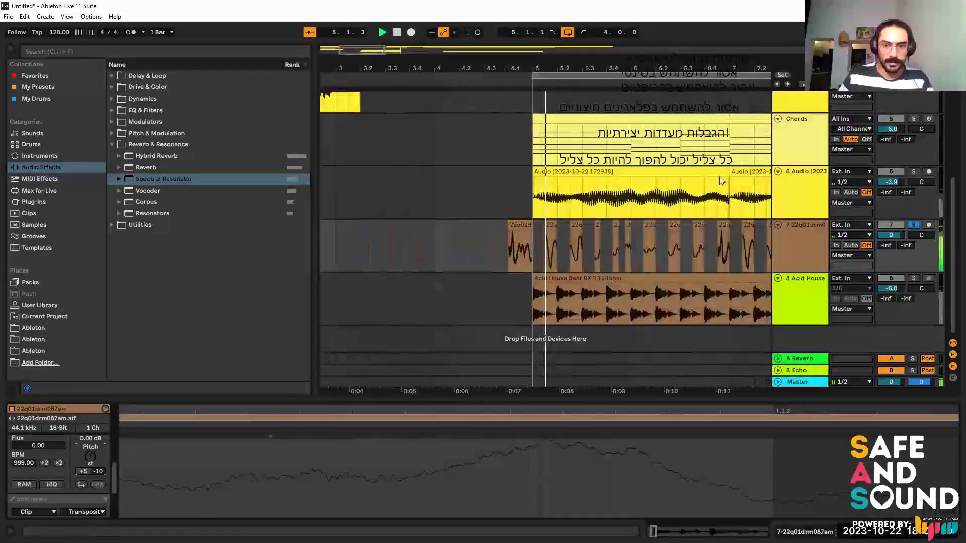
Set the transposition of the last short bass clip at 8.4.4 to -5 st.
{"action": "key", "text": "space"}
{"action": "scroll", "coordinate": [383, 232], "scroll_direction": "right", "scroll_amount": 5}
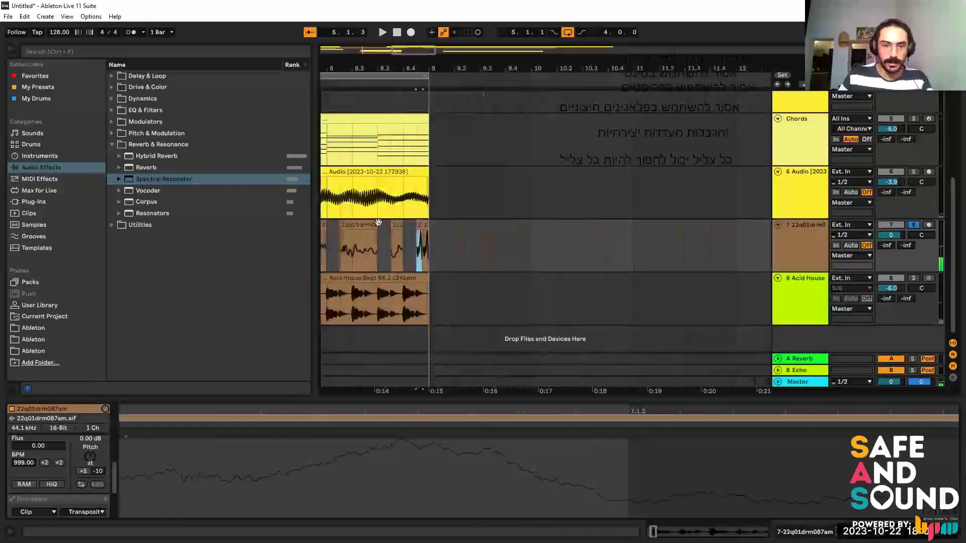
{"action": "left_click", "coordinate": [378, 225]}
{"action": "left_click", "coordinate": [88, 455]}
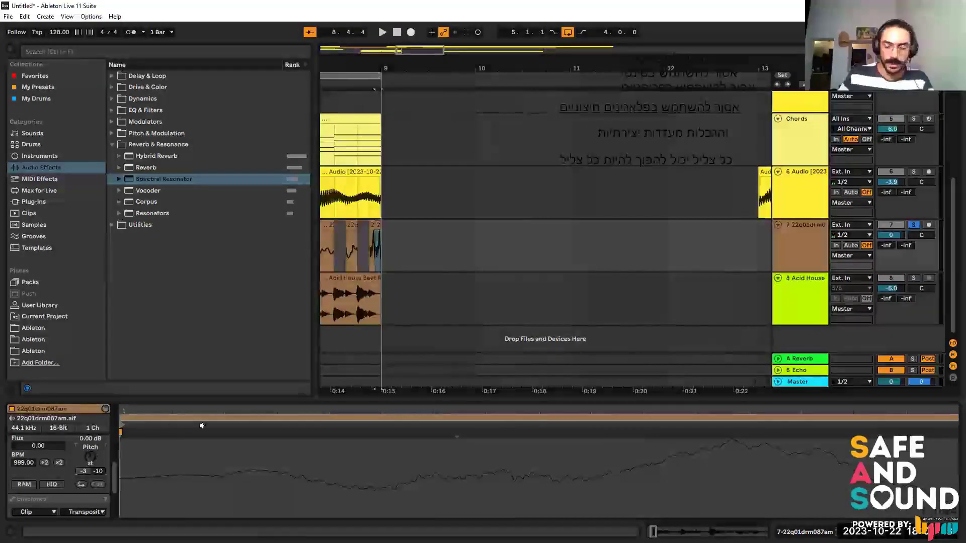
{"action": "type", "text": "-5"}
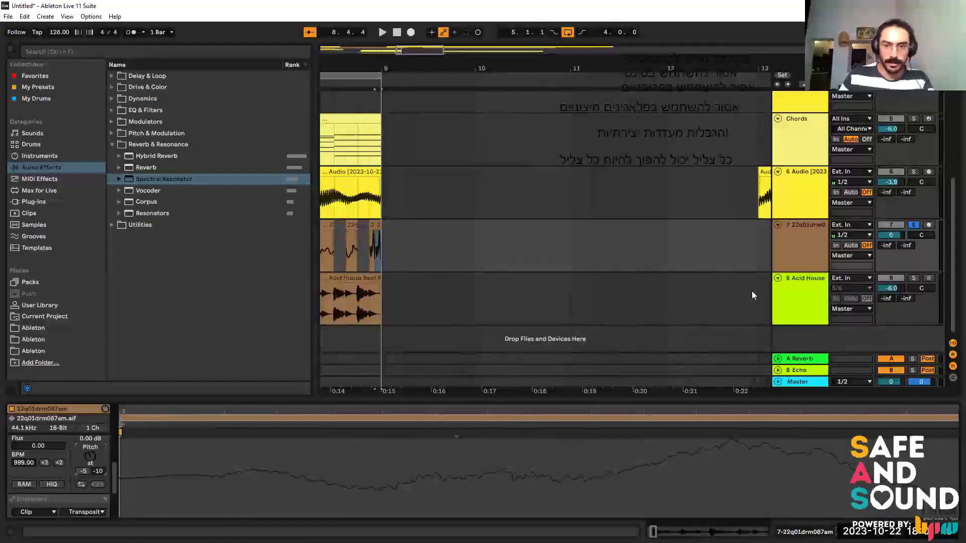
Replay the loop from bar 5 and clear the bass track's solo to hear it with the chords and drums.
{"action": "scroll", "coordinate": [674, 183], "scroll_direction": "left", "scroll_amount": 10}
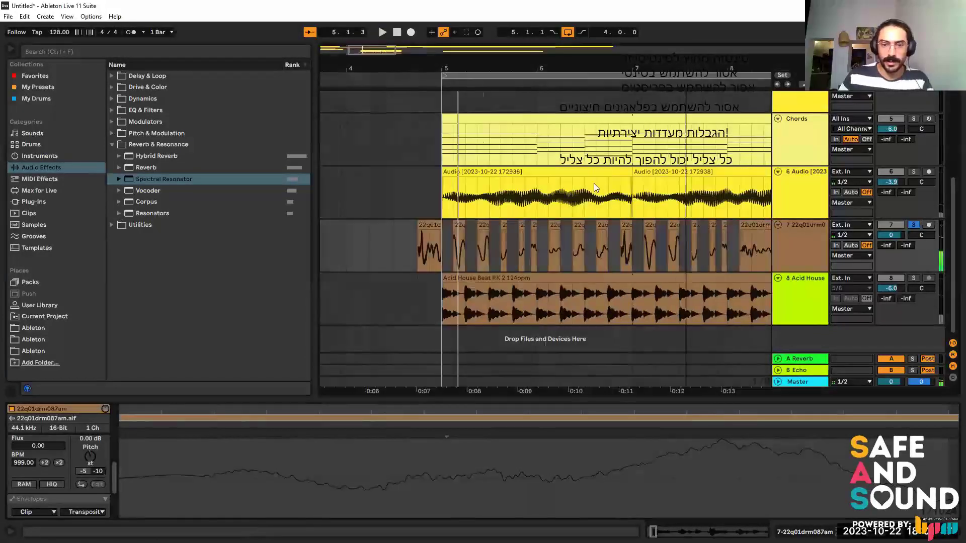
{"action": "scroll", "coordinate": [594, 183], "scroll_direction": "right", "scroll_amount": 8}
{"action": "scroll", "coordinate": [639, 201], "scroll_direction": "left", "scroll_amount": 5}
{"action": "scroll", "coordinate": [639, 201], "scroll_direction": "down", "scroll_amount": 2}
{"action": "scroll", "coordinate": [434, 246], "scroll_direction": "right", "scroll_amount": 2}
{"action": "scroll", "coordinate": [434, 246], "scroll_direction": "up", "scroll_amount": 1}
{"action": "left_click", "coordinate": [438, 248]}
{"action": "key", "text": "space"}
{"action": "left_click", "coordinate": [800, 303]}
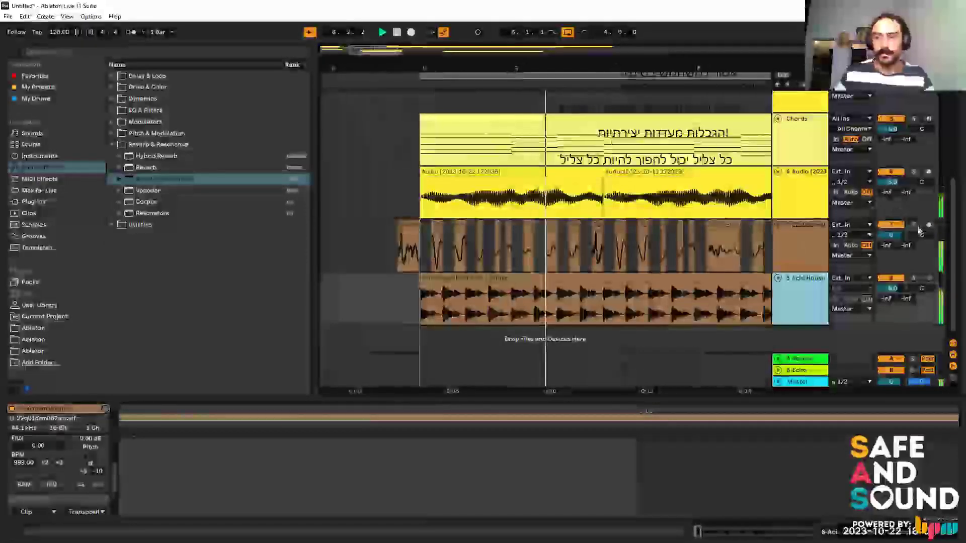
{"action": "left_click", "coordinate": [919, 231]}
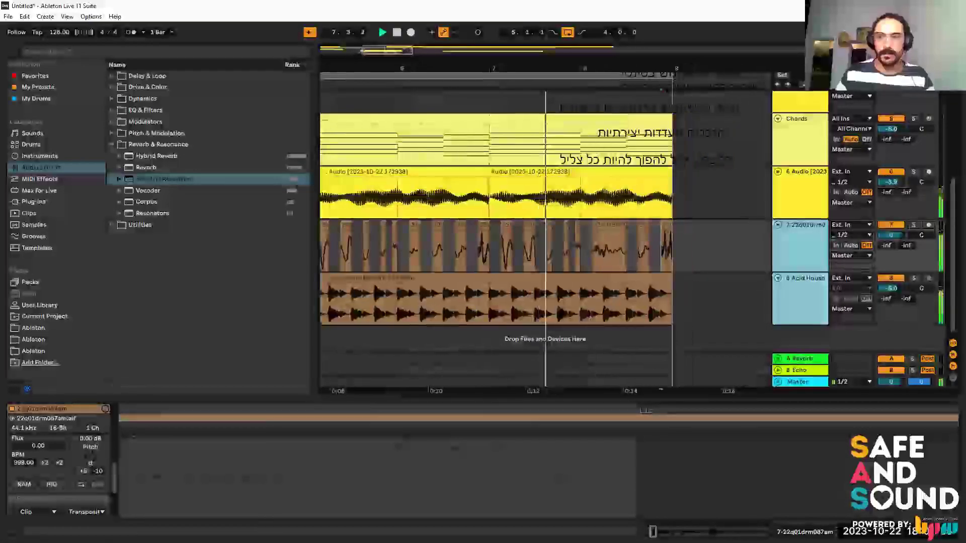
{"action": "scroll", "coordinate": [629, 238], "scroll_direction": "down", "scroll_amount": 2}
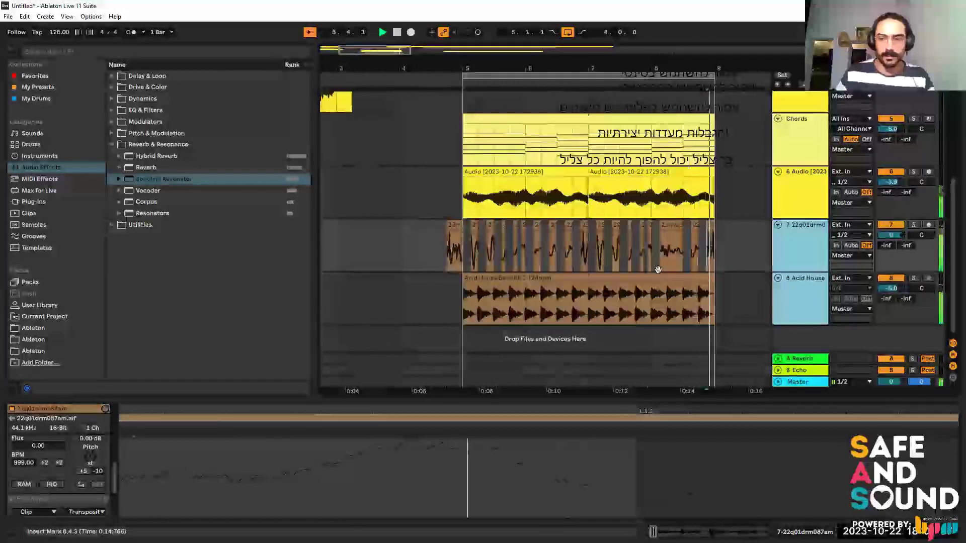
Check the bass clip at 5.1.3 and the bass track's effect chain during loop playback, then stop the playback.
{"action": "left_click", "coordinate": [472, 224]}
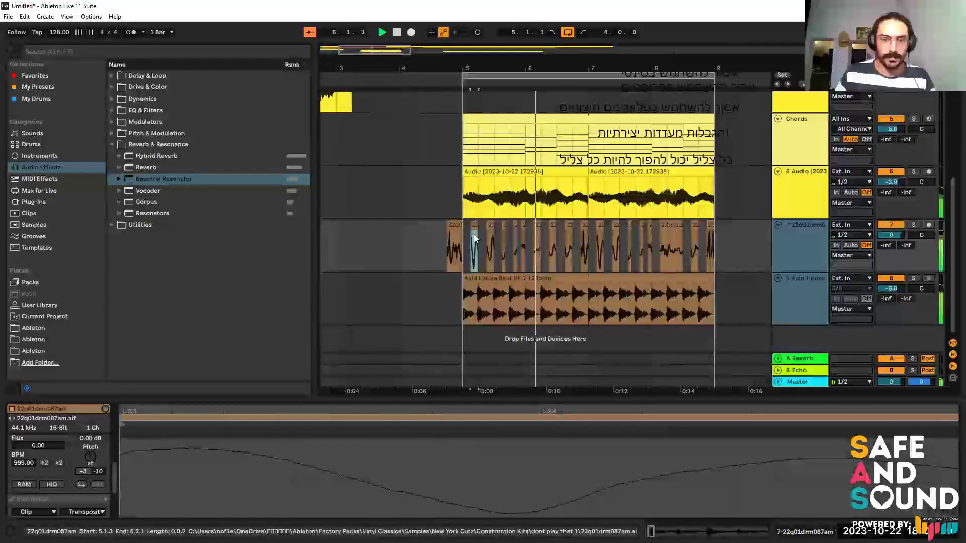
{"action": "left_click", "coordinate": [804, 245]}
{"action": "key", "text": "shift+Tab"}
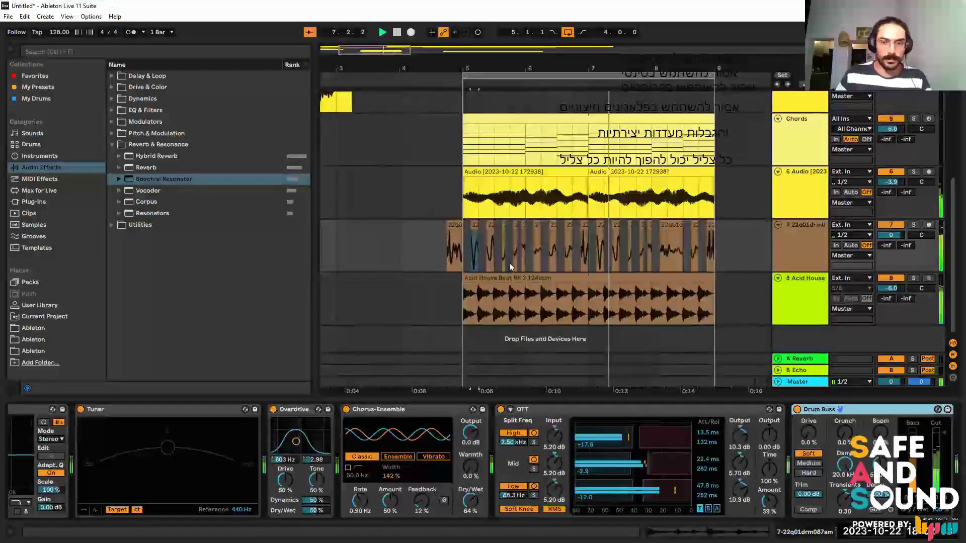
{"action": "left_click", "coordinate": [479, 247]}
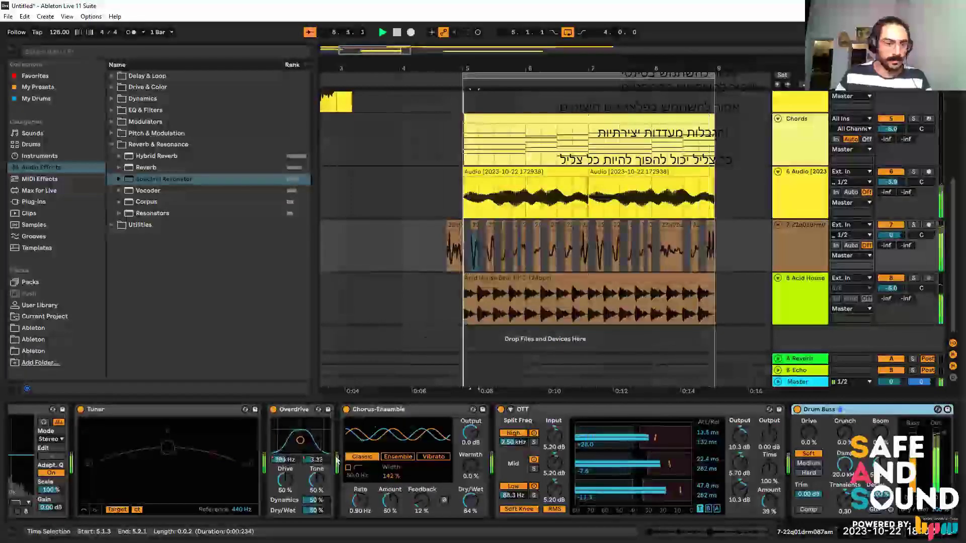
{"action": "key", "text": "space"}
Raise the transposition of all bass clips from 5.1.1 to 7.1.1 together by 2 st and play the loop.
{"action": "left_click_drag", "start_coordinate": [463, 264], "coordinate": [585, 259]}
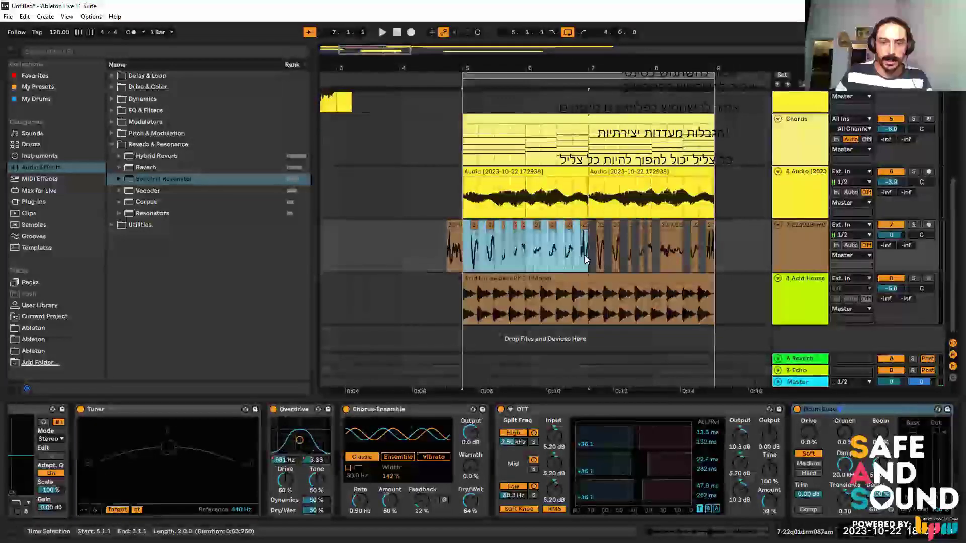
{"action": "double_click", "coordinate": [474, 224]}
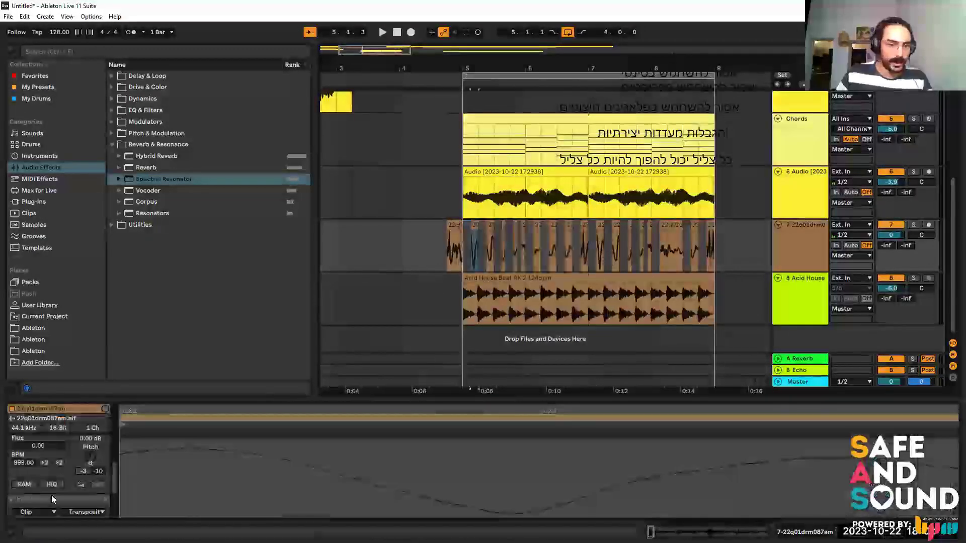
{"action": "left_click_drag", "start_coordinate": [464, 253], "coordinate": [589, 251]}
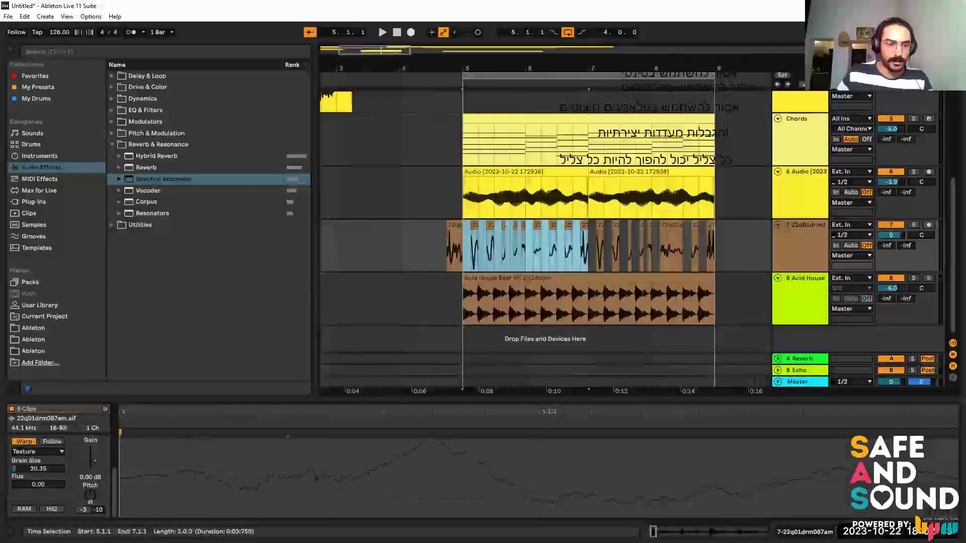
{"action": "left_click", "coordinate": [148, 461]}
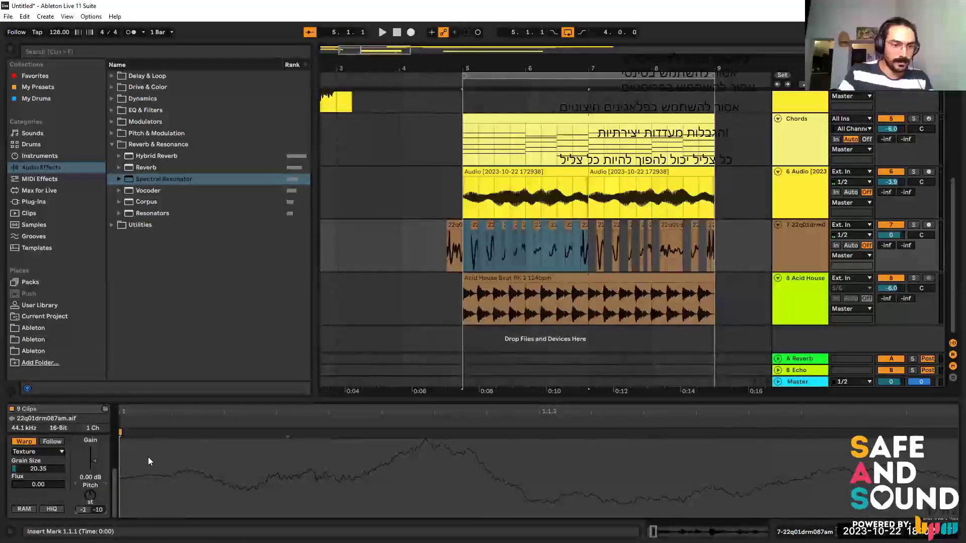
{"action": "key", "text": "space"}
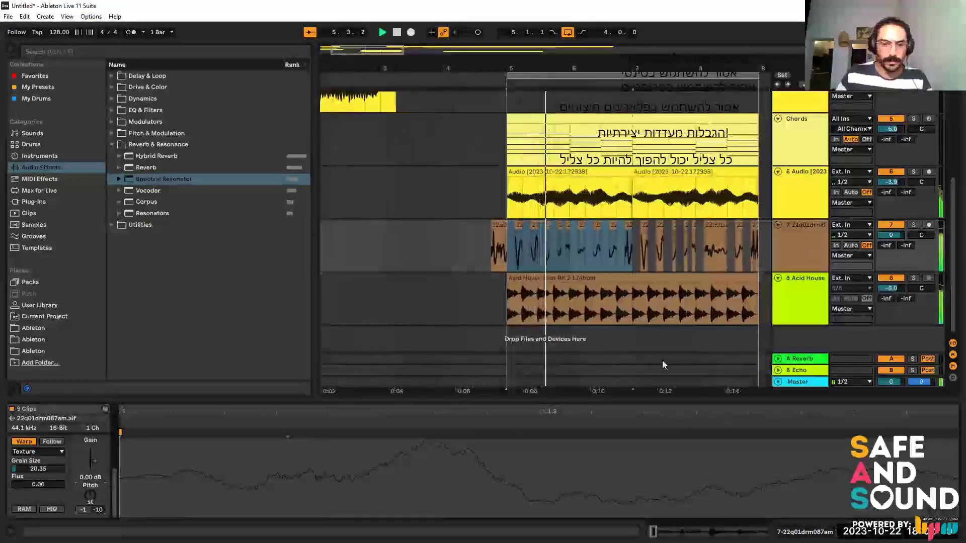
Select the bass clips from 7.1.1 to 8.3.1 and listen to the loop with the bass track's effects shown, then stop it.
{"action": "key", "text": "shift+Tab"}
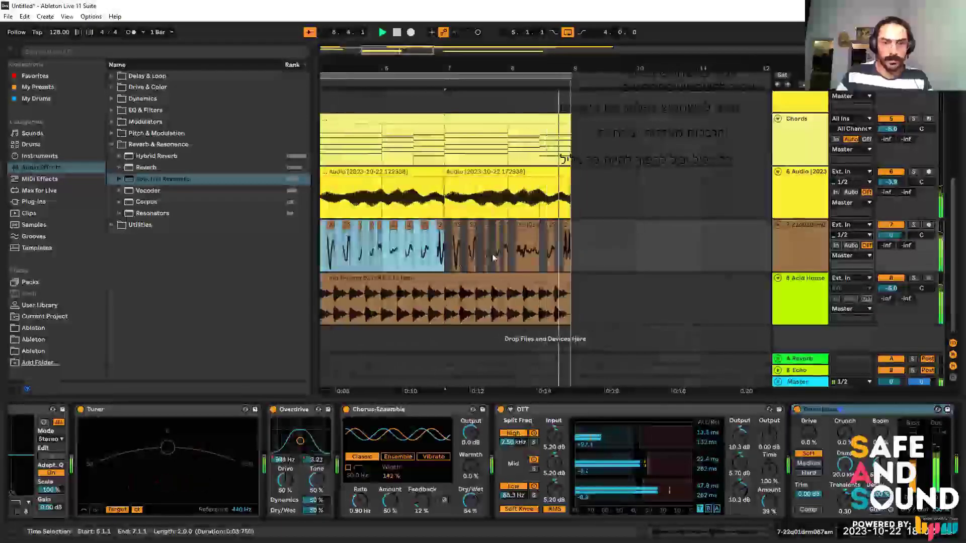
{"action": "left_click", "coordinate": [445, 259]}
{"action": "key", "text": "shift+Right"}
{"action": "key", "text": "shift+Right"}
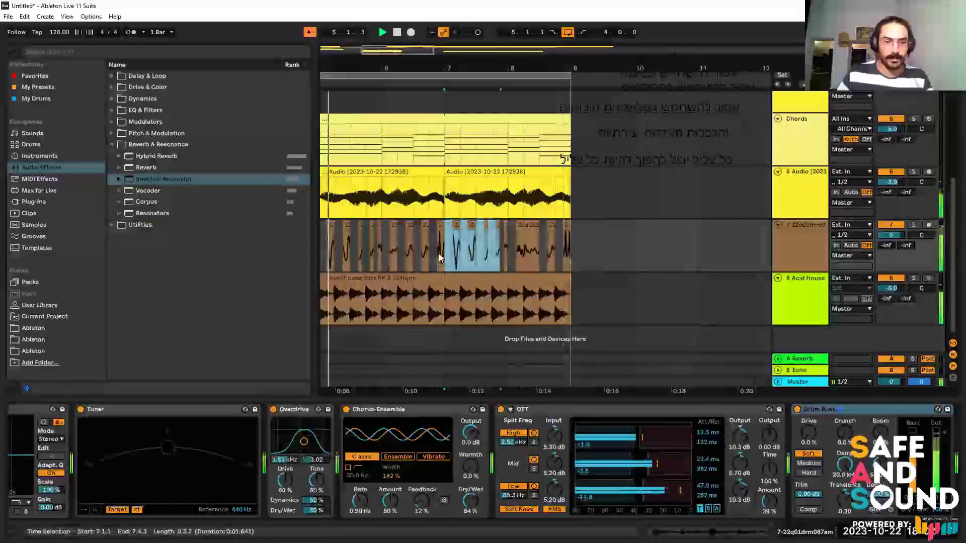
{"action": "key", "text": "shift+Right"}
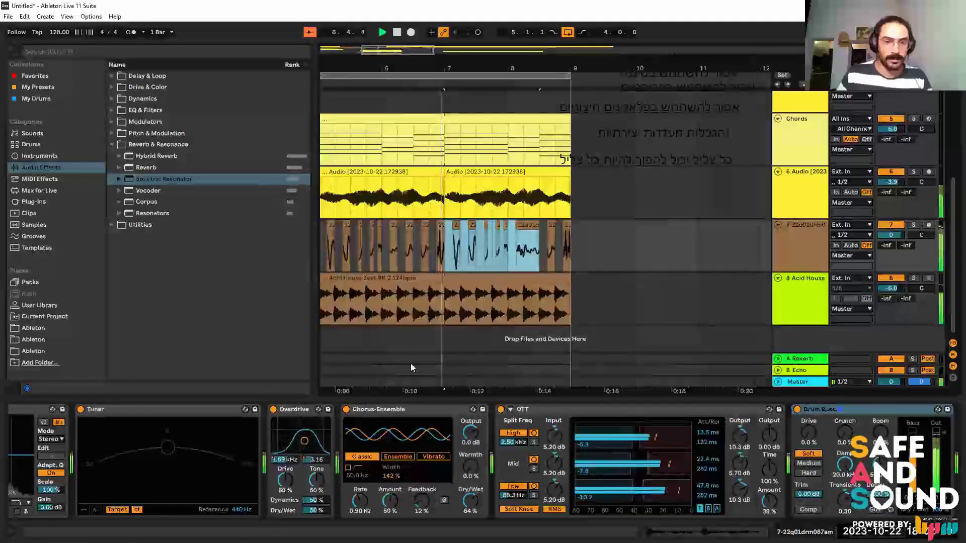
{"action": "left_click_drag", "start_coordinate": [627, 68], "coordinate": [733, 35]}
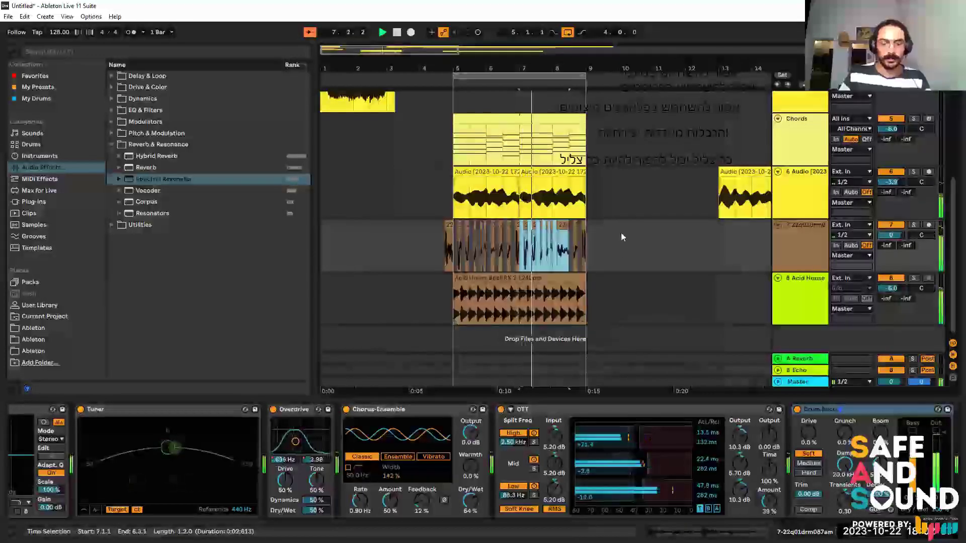
{"action": "left_click", "coordinate": [806, 252]}
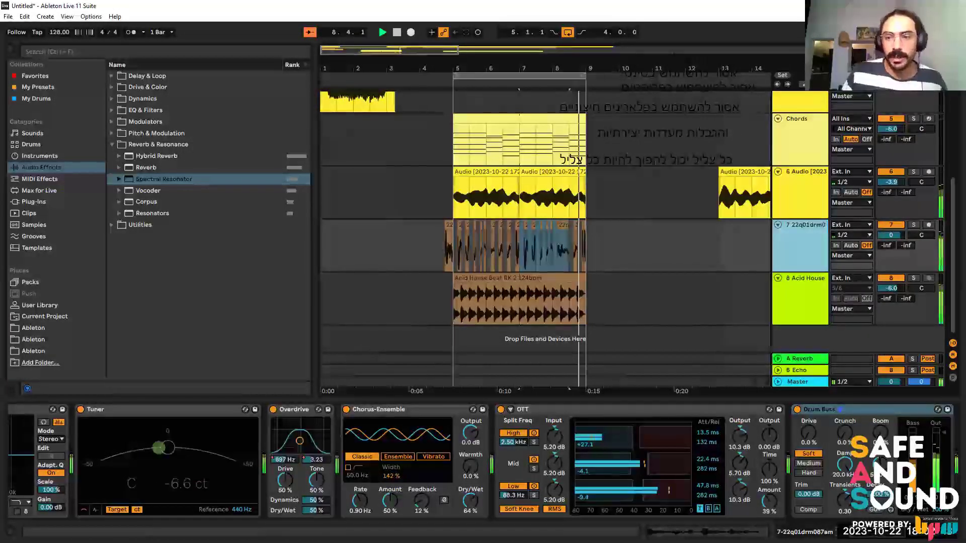
{"action": "scroll", "coordinate": [593, 299], "scroll_direction": "down", "scroll_amount": 2}
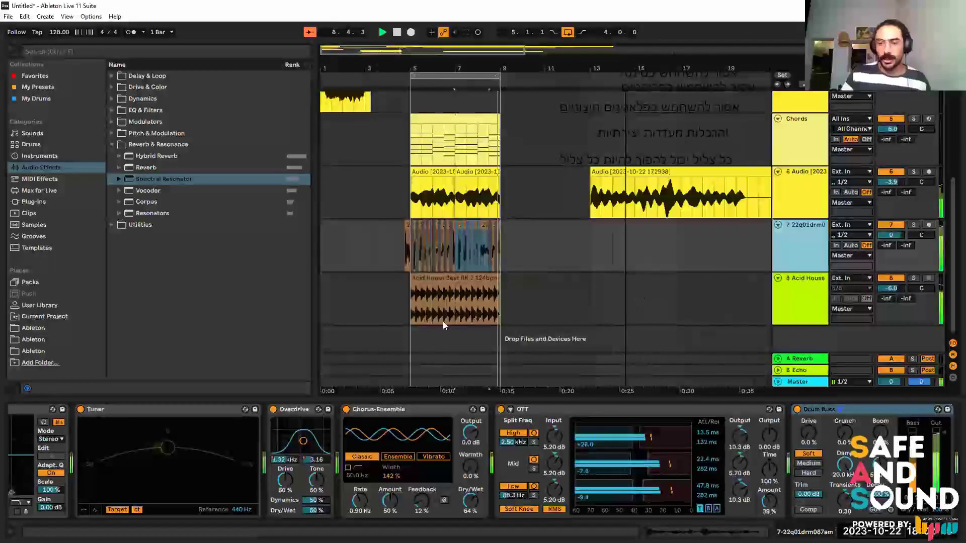
{"action": "scroll", "coordinate": [442, 321], "scroll_direction": "down", "scroll_amount": 2}
{"action": "scroll", "coordinate": [545, 227], "scroll_direction": "down", "scroll_amount": 1}
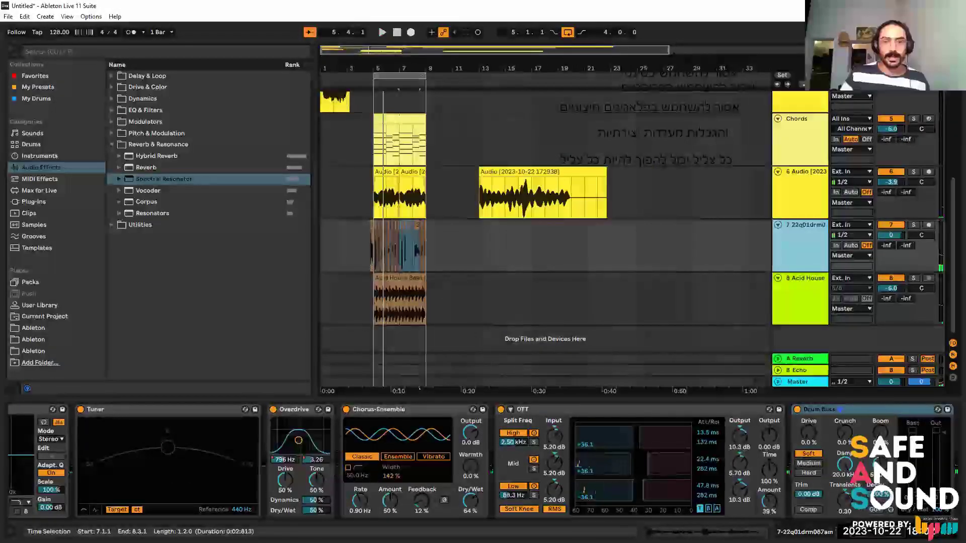
Review the bass track's effect chain from EQ Eight to OTT and compare it with the recorded audio track's effects.
{"action": "scroll", "coordinate": [478, 460], "scroll_direction": "left", "scroll_amount": 3}
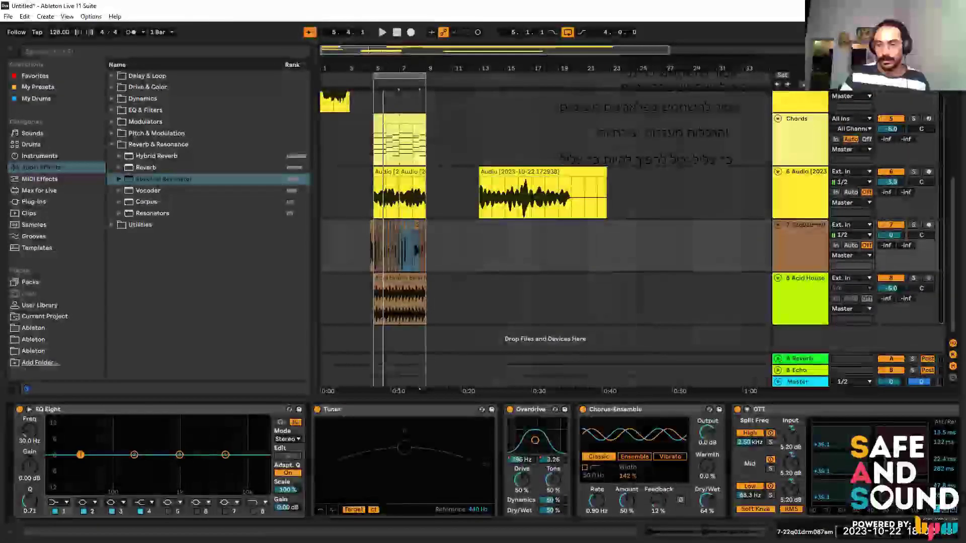
{"action": "key", "text": "plus"}
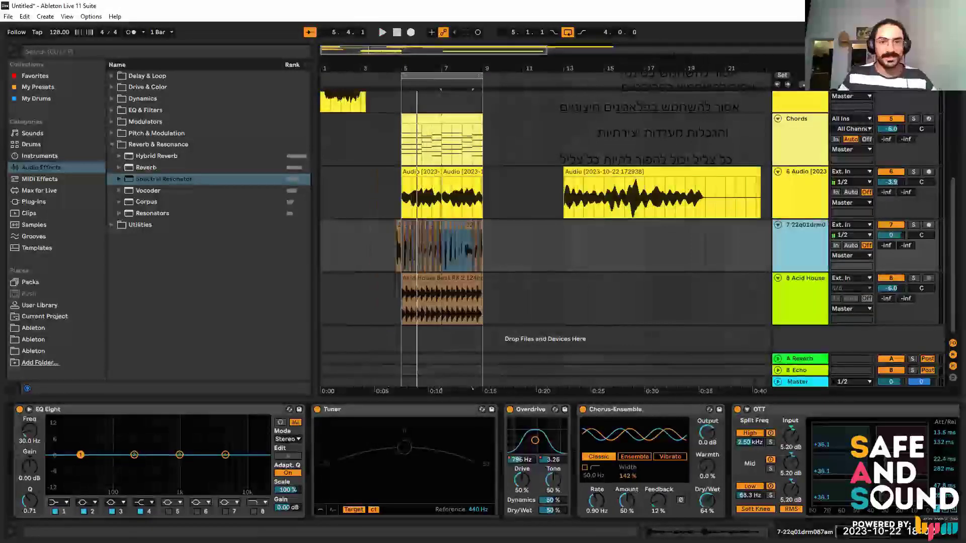
{"action": "scroll", "coordinate": [327, 151], "scroll_direction": "up", "scroll_amount": 2}
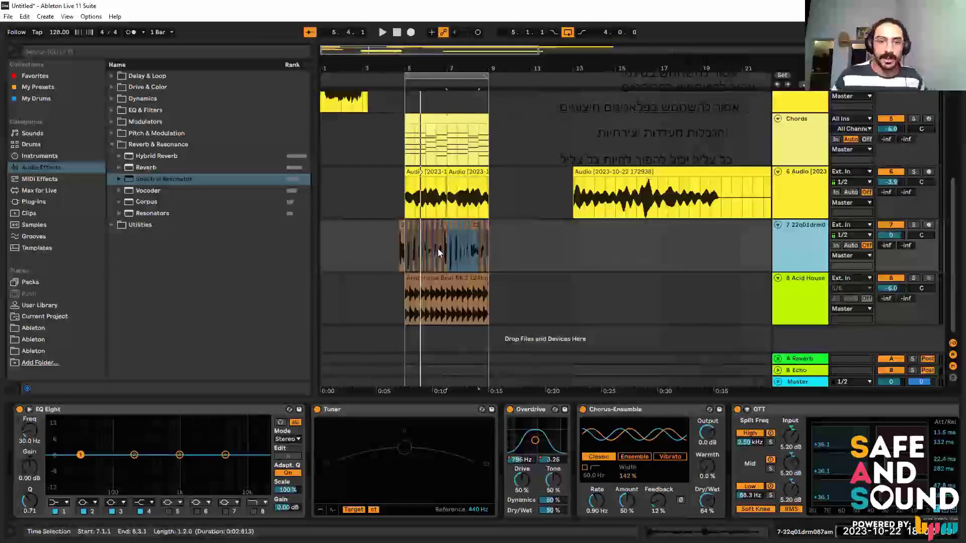
{"action": "left_click", "coordinate": [410, 204]}
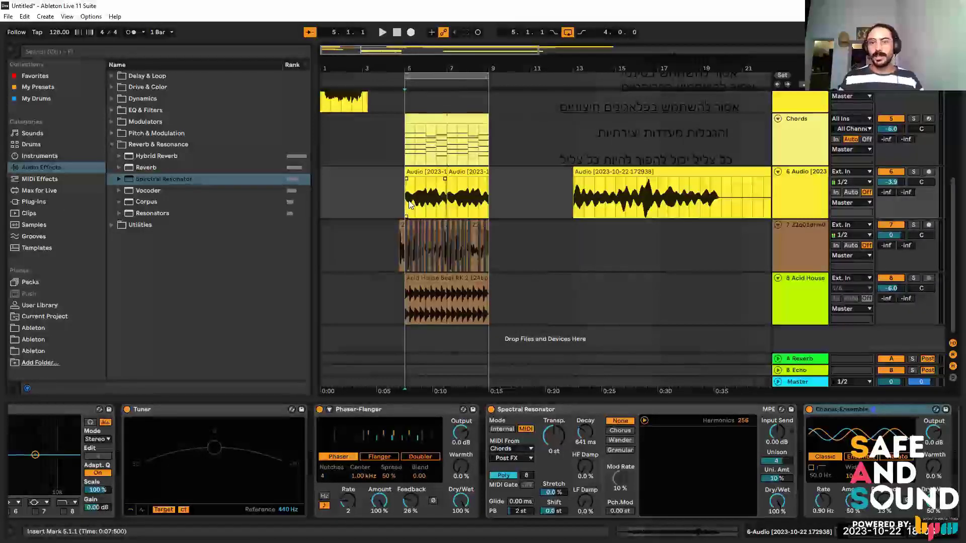
{"action": "left_click", "coordinate": [514, 246]}
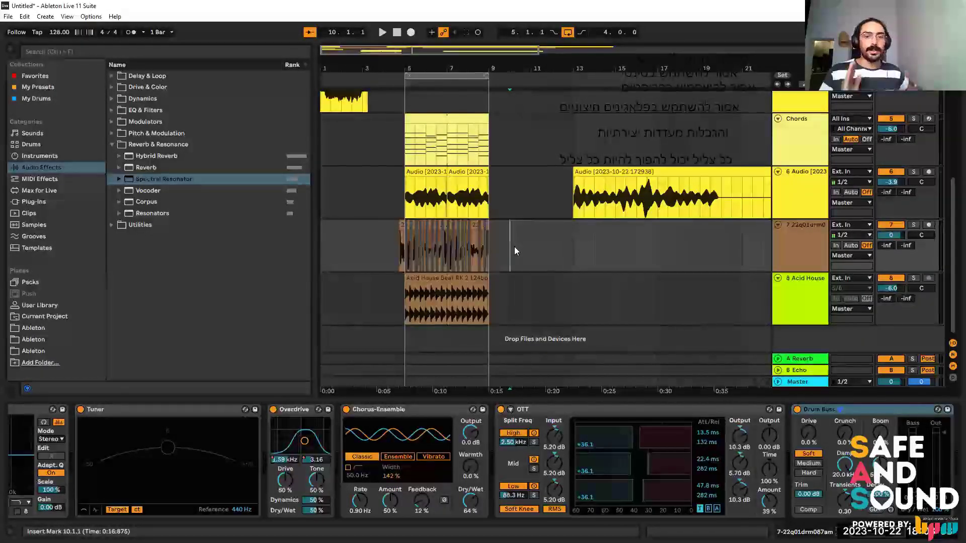
{"action": "left_click", "coordinate": [636, 409]}
{"action": "scroll", "coordinate": [636, 409], "scroll_direction": "up", "scroll_amount": 2}
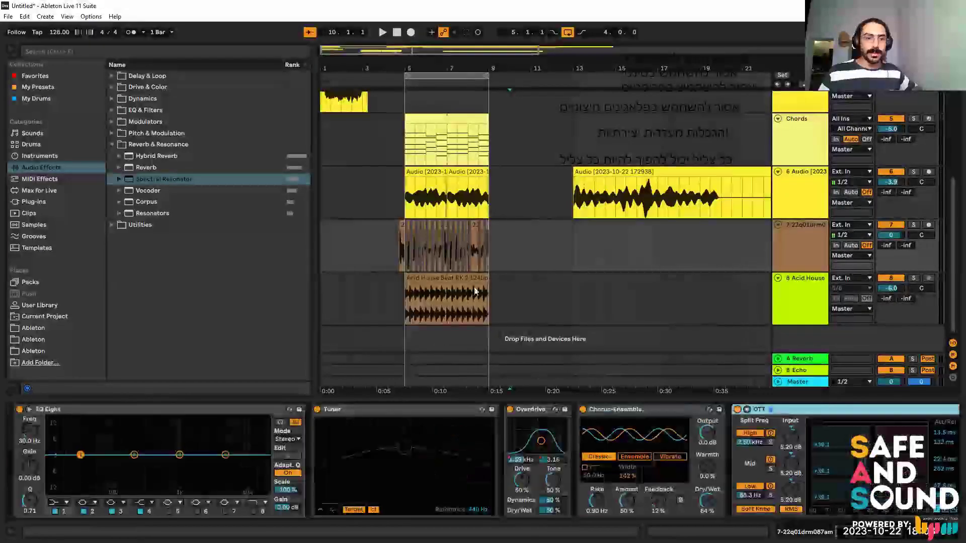
Place the insert marker at 5.1.1 on the bass track and view the metronome settings without changing them.
{"action": "left_click", "coordinate": [405, 268]}
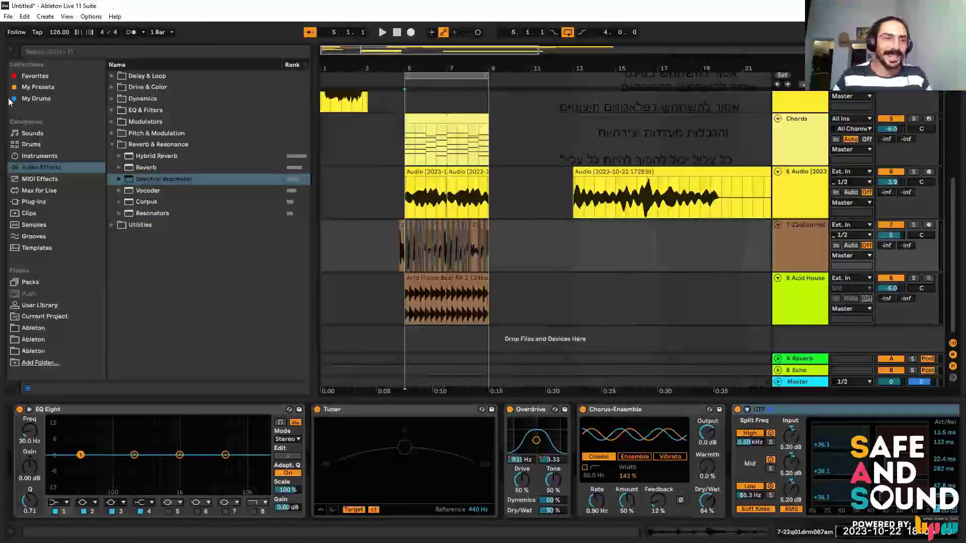
{"action": "left_click", "coordinate": [144, 32]}
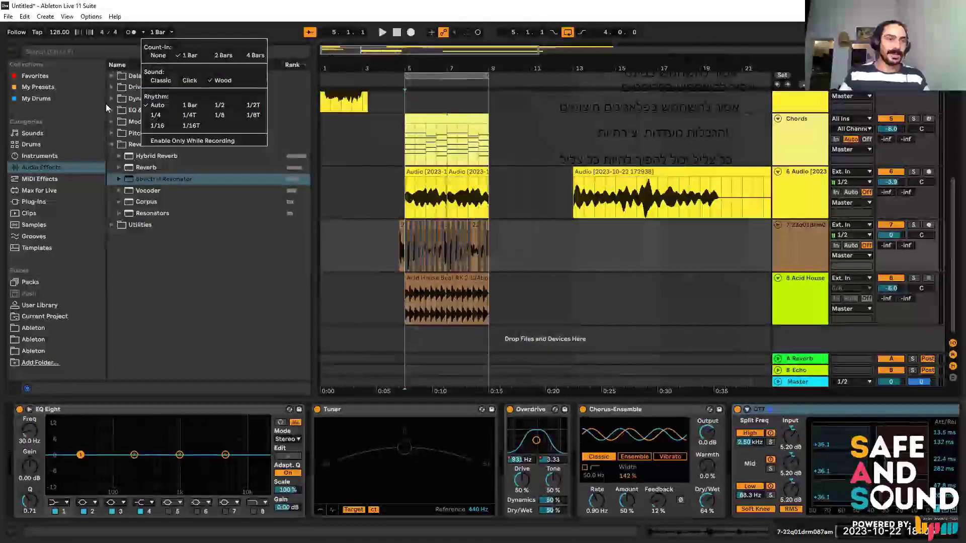
{"action": "left_click", "coordinate": [217, 24]}
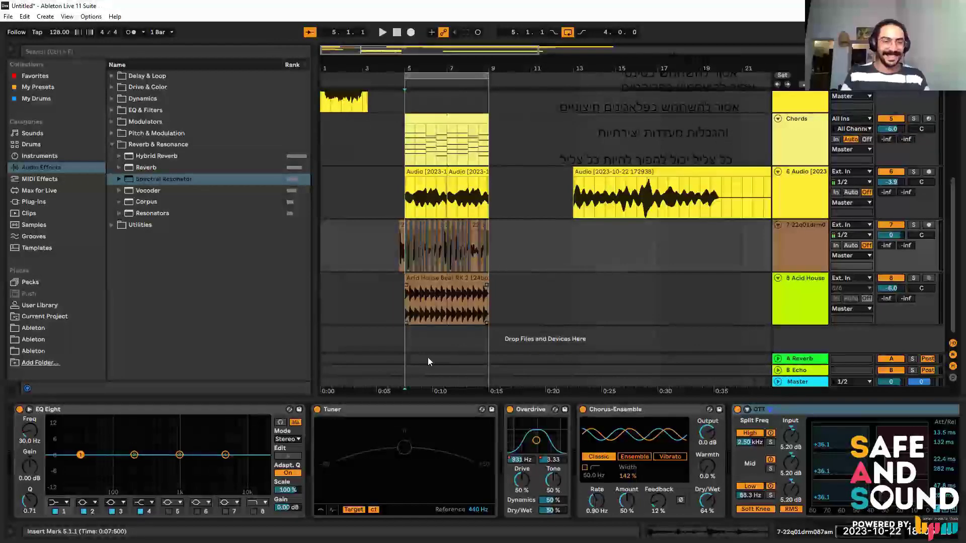